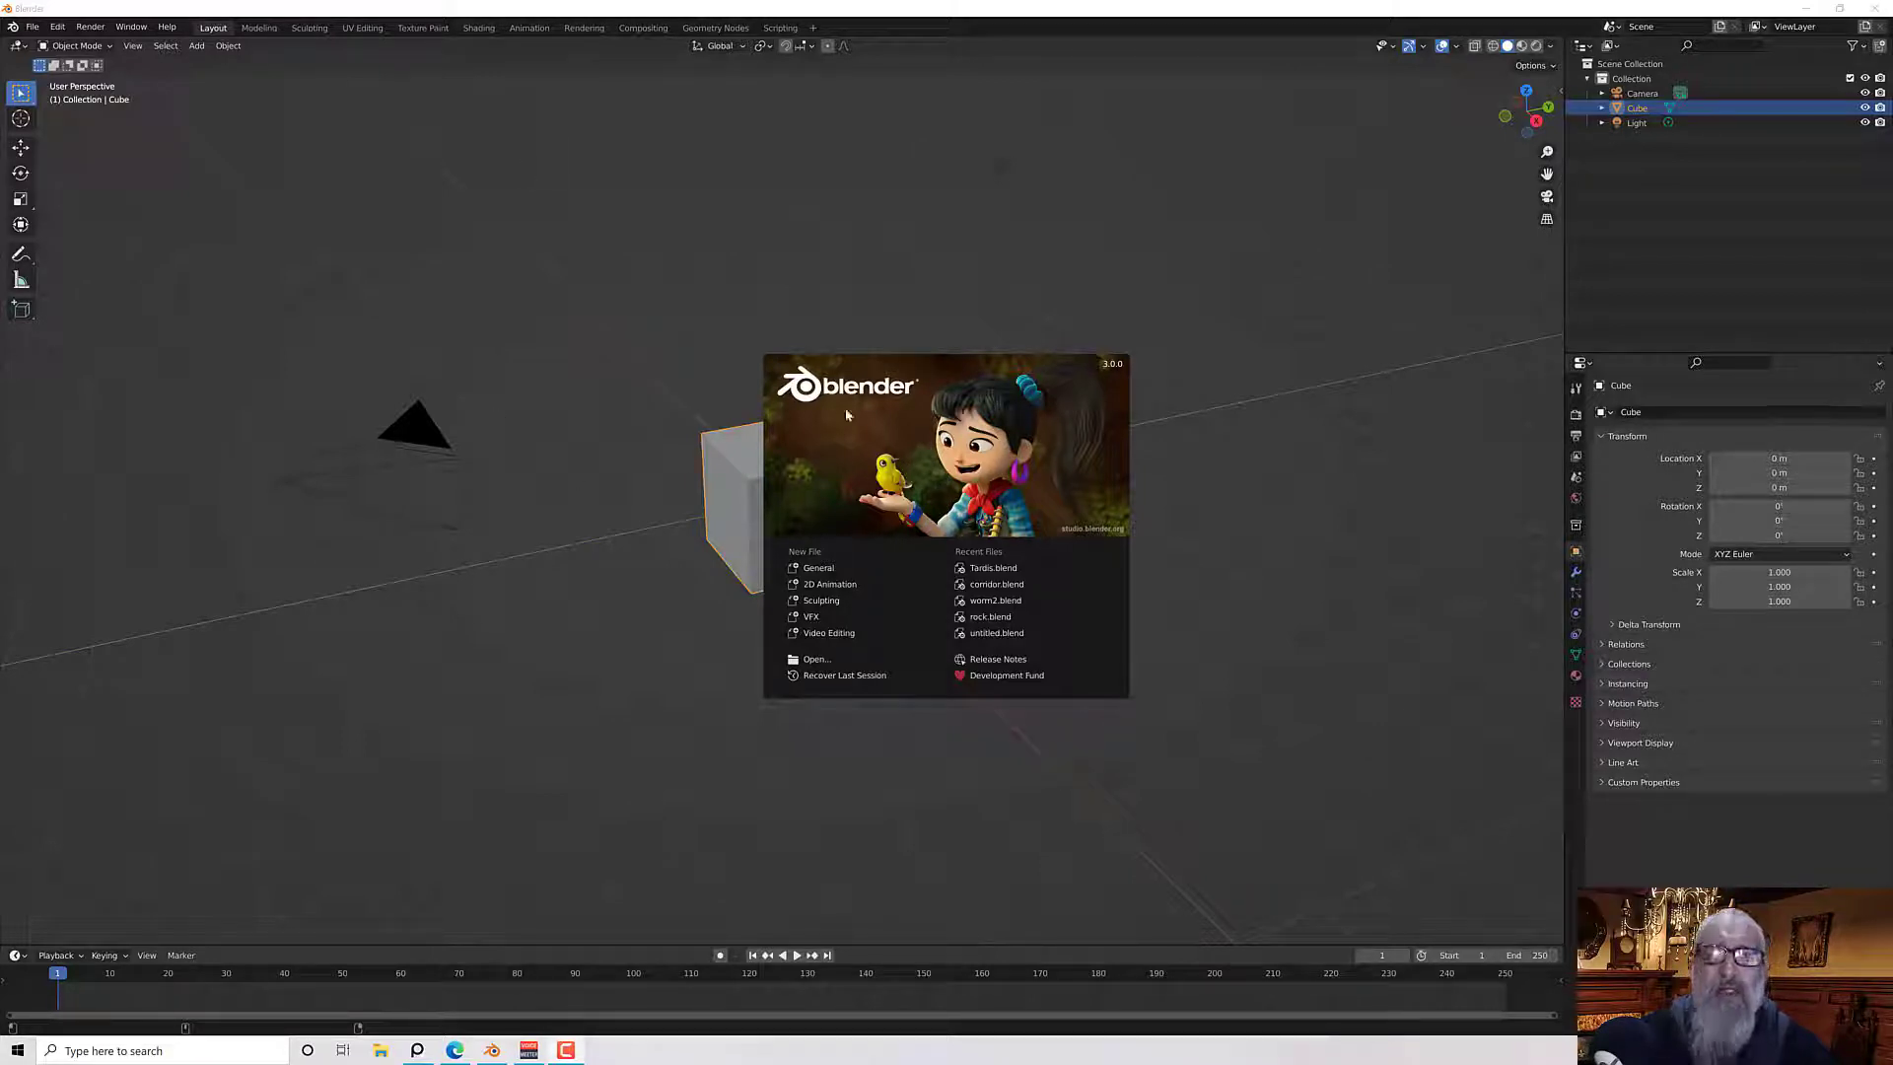
Start a new General file, delete the default cube and add a cylinder mesh in its place
left_click(824, 569)
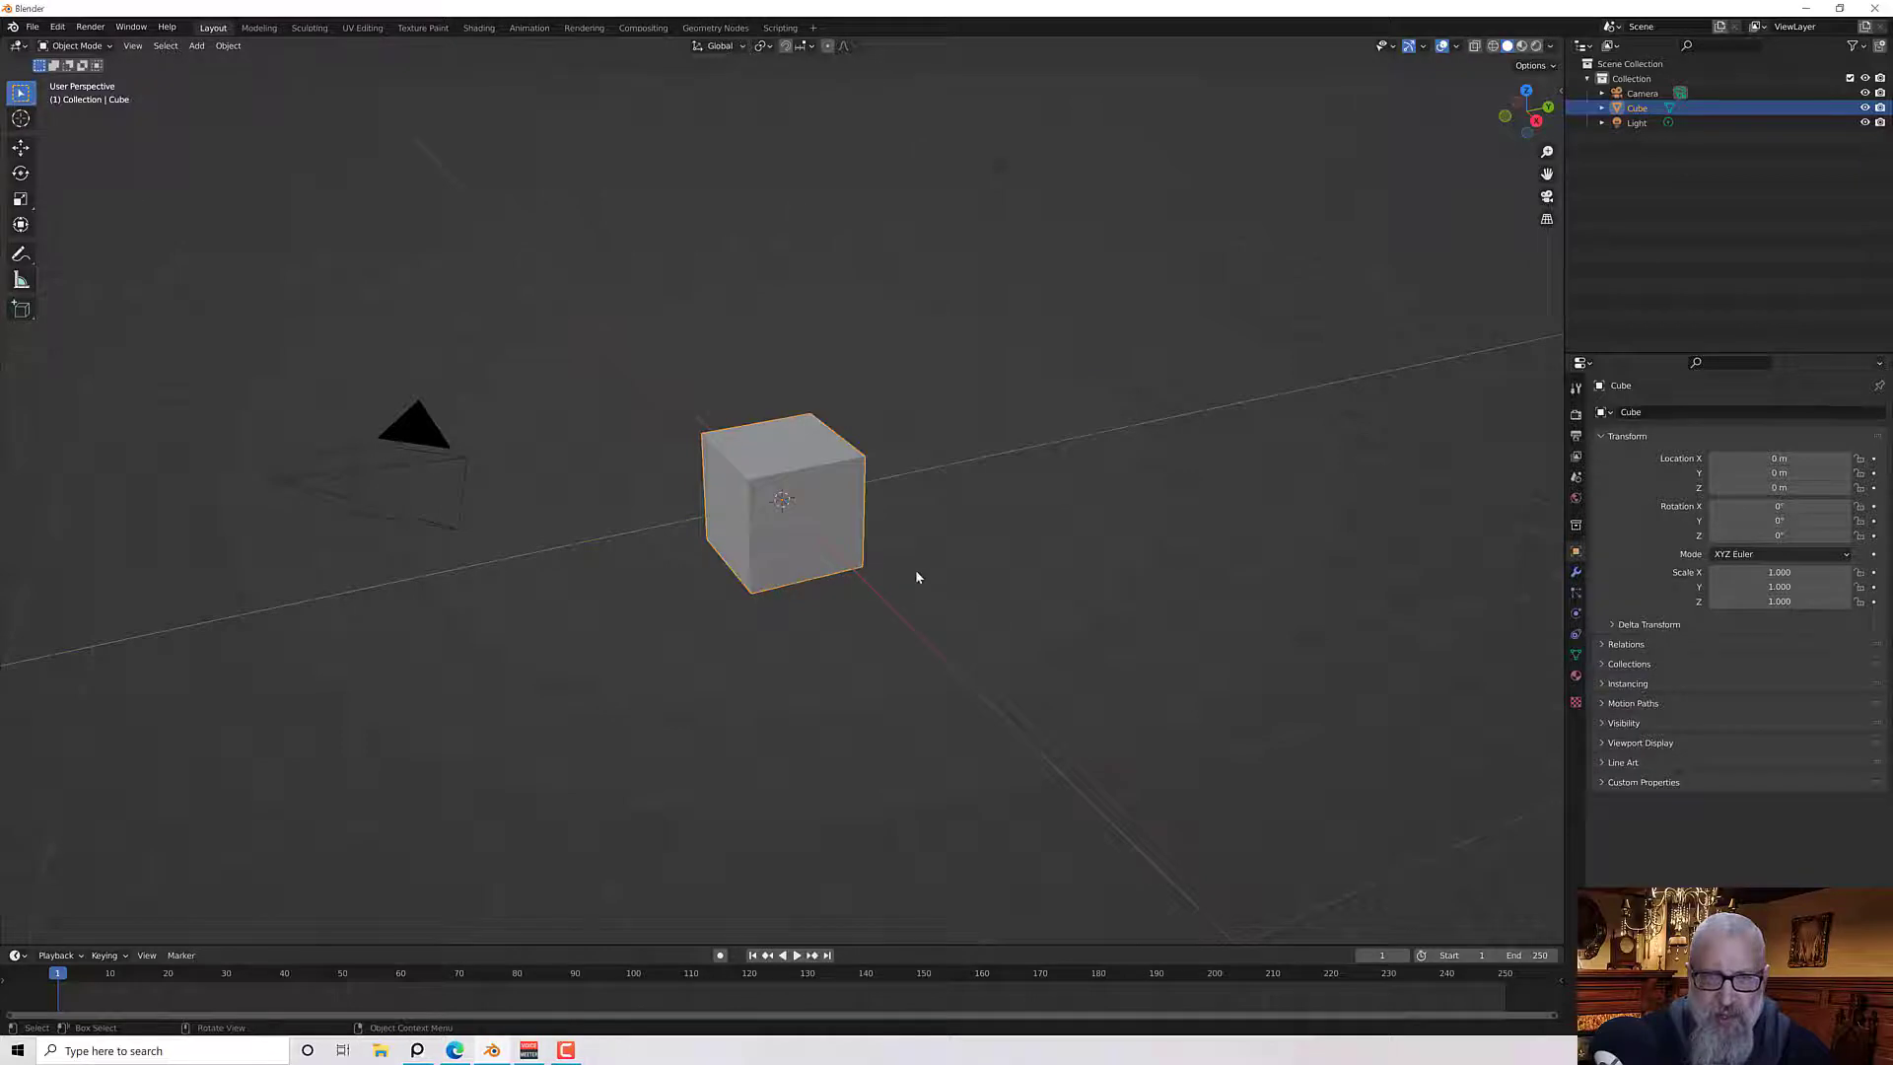
key("Delete")
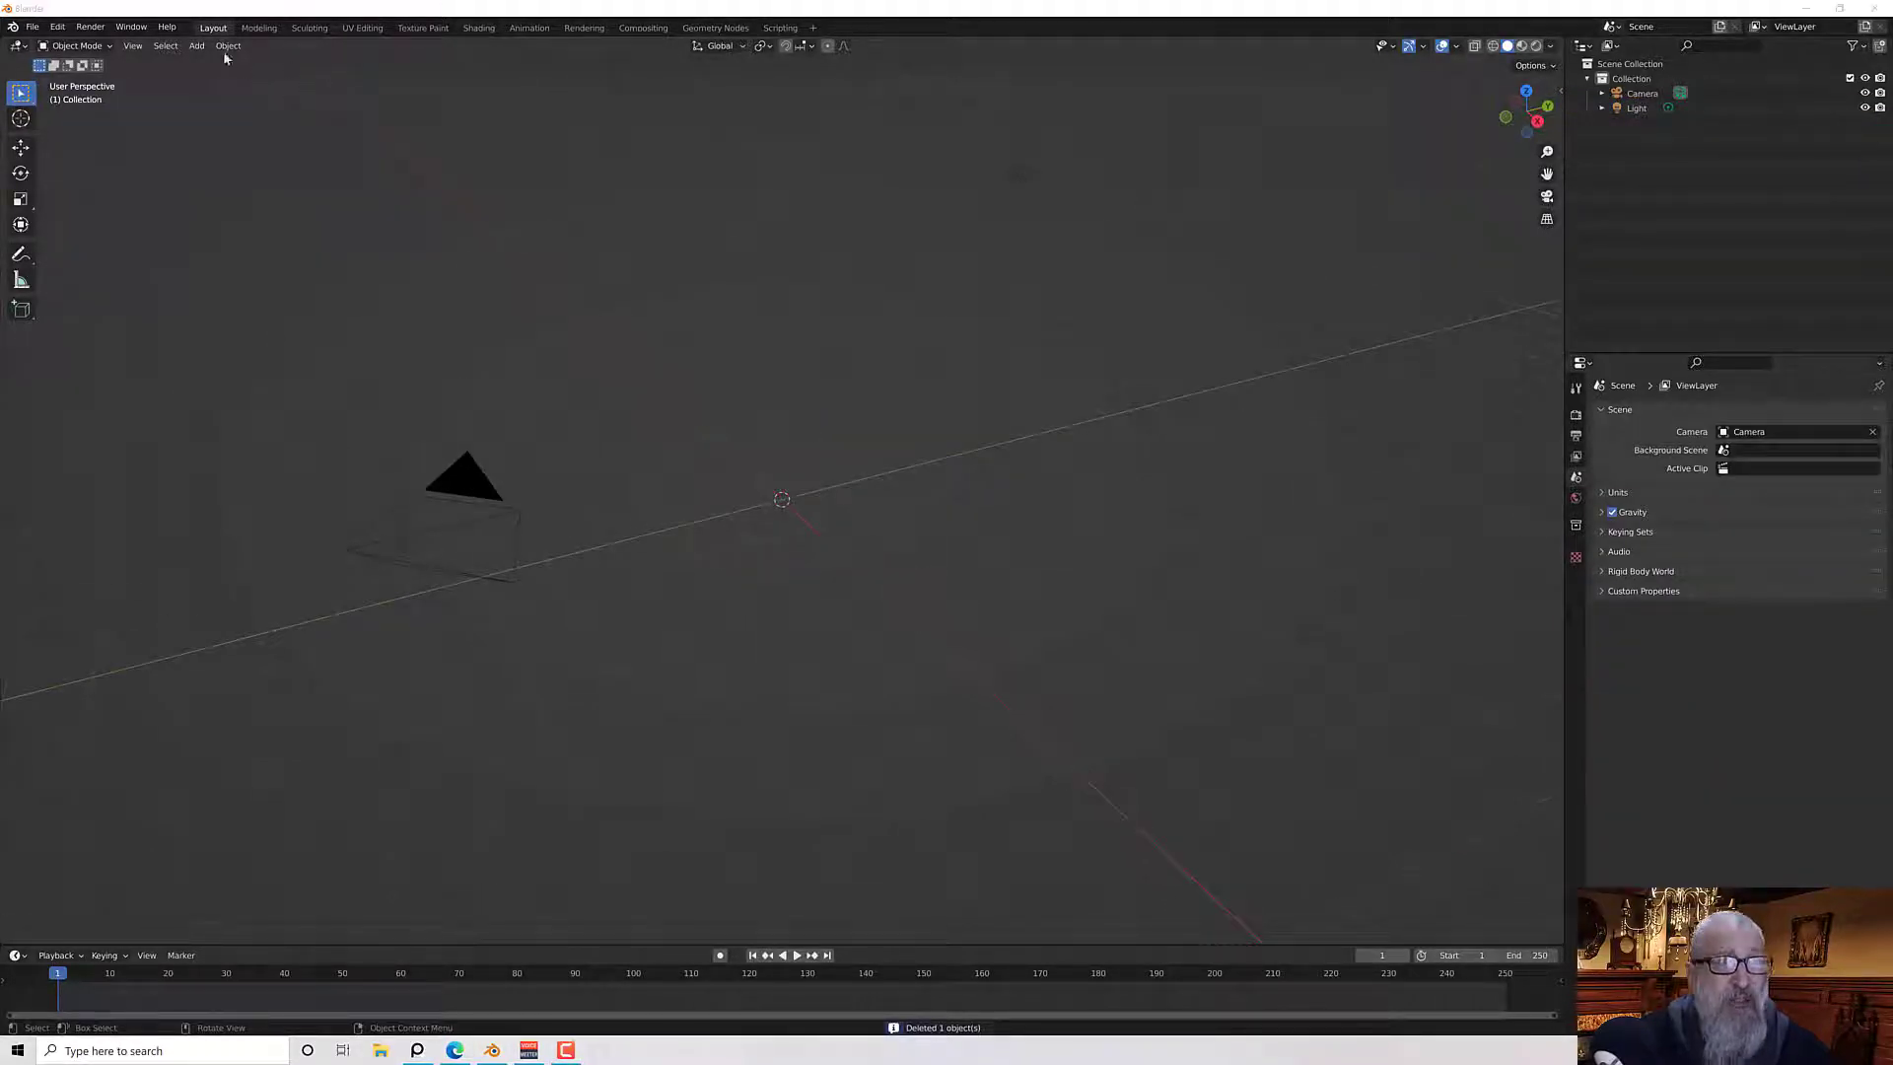
left_click(197, 46)
mouse_move(209, 94)
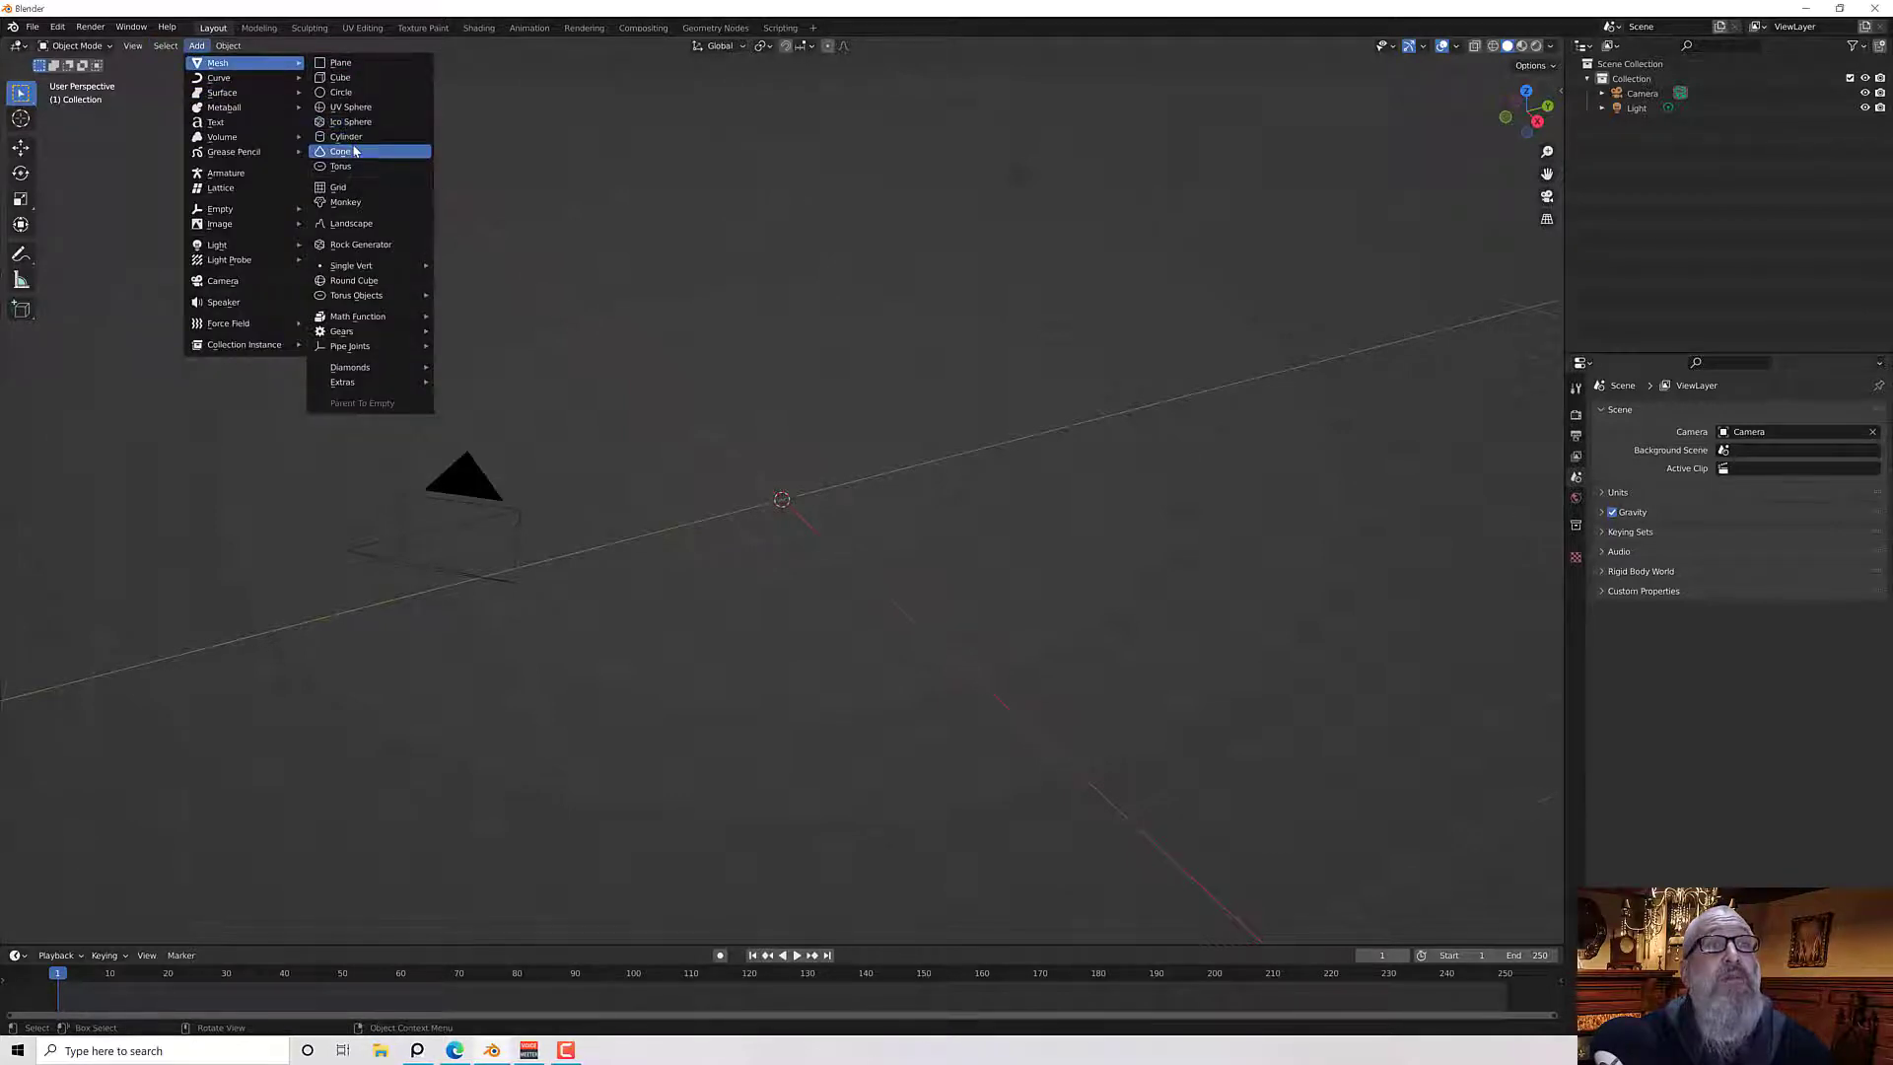
left_click(355, 138)
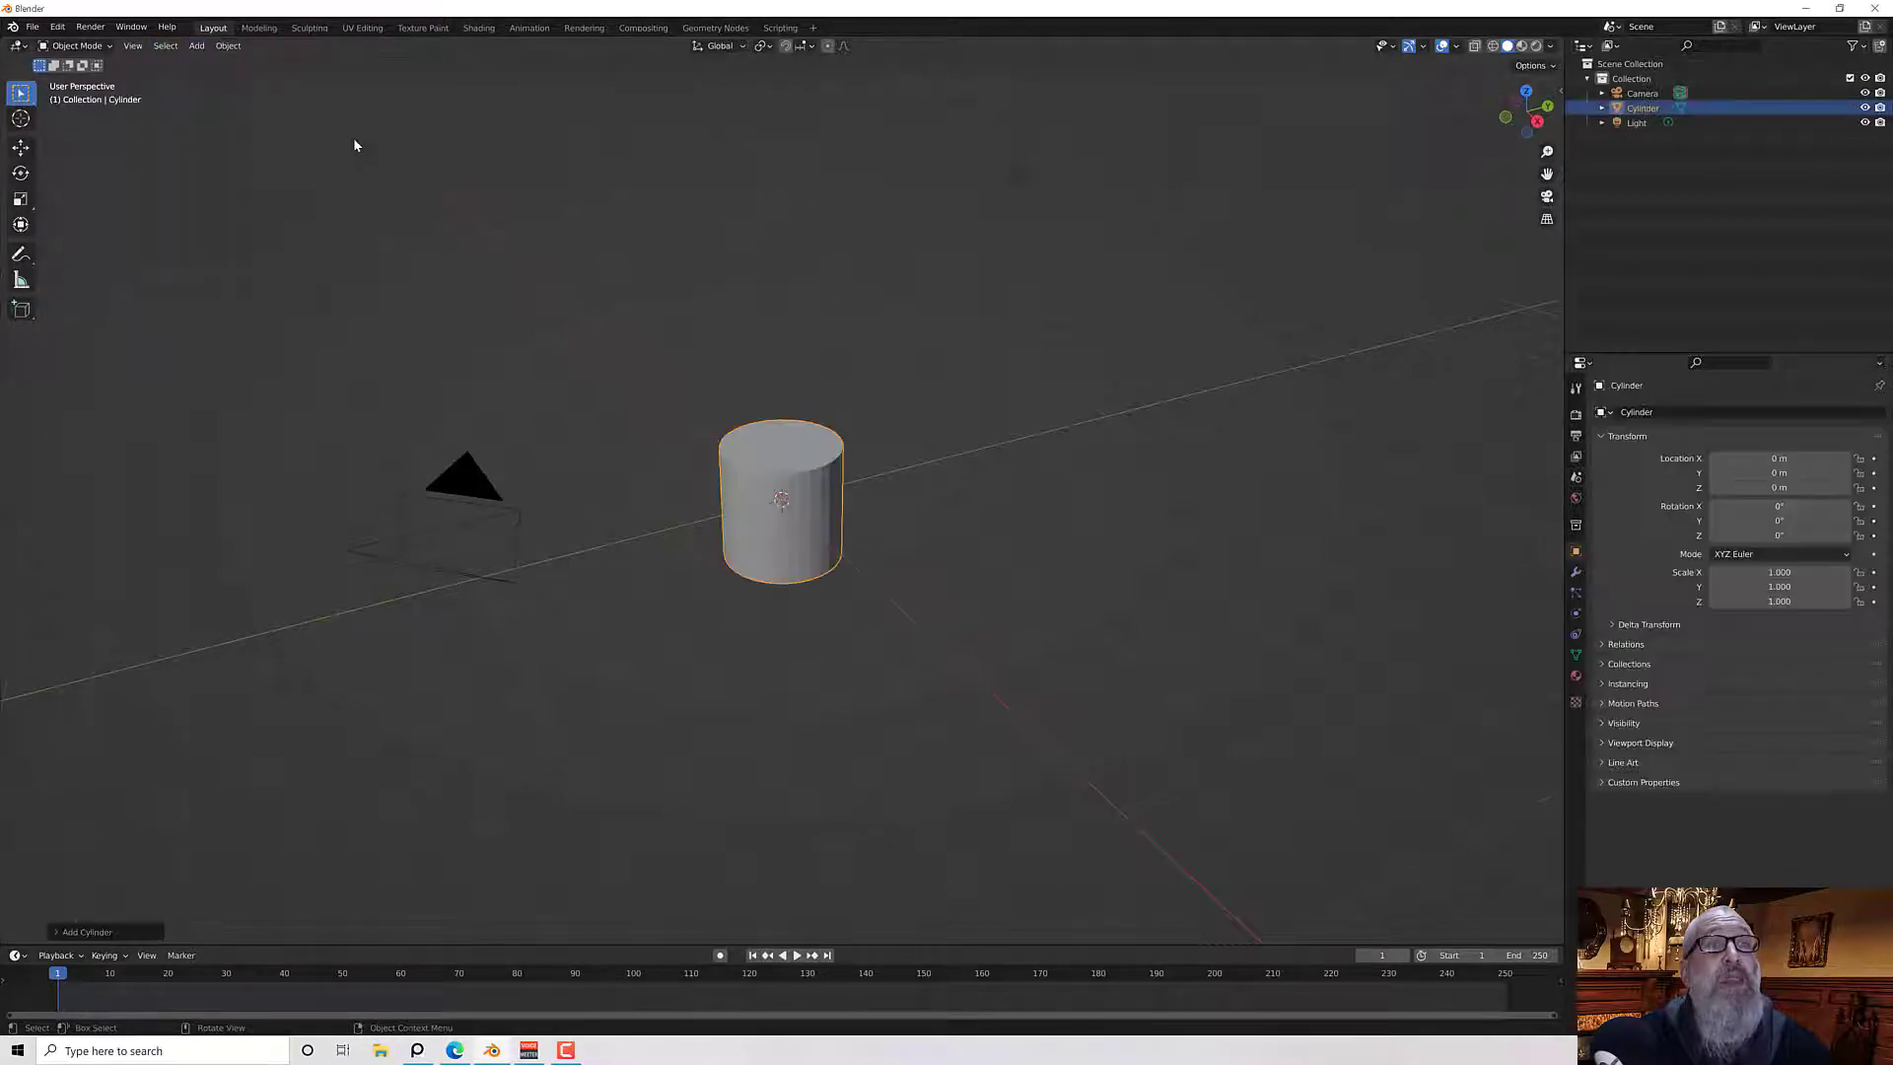
Open the standard 12oz can dimensions reference and set the new cylinder's radius to 1.5"
left_click(418, 1051)
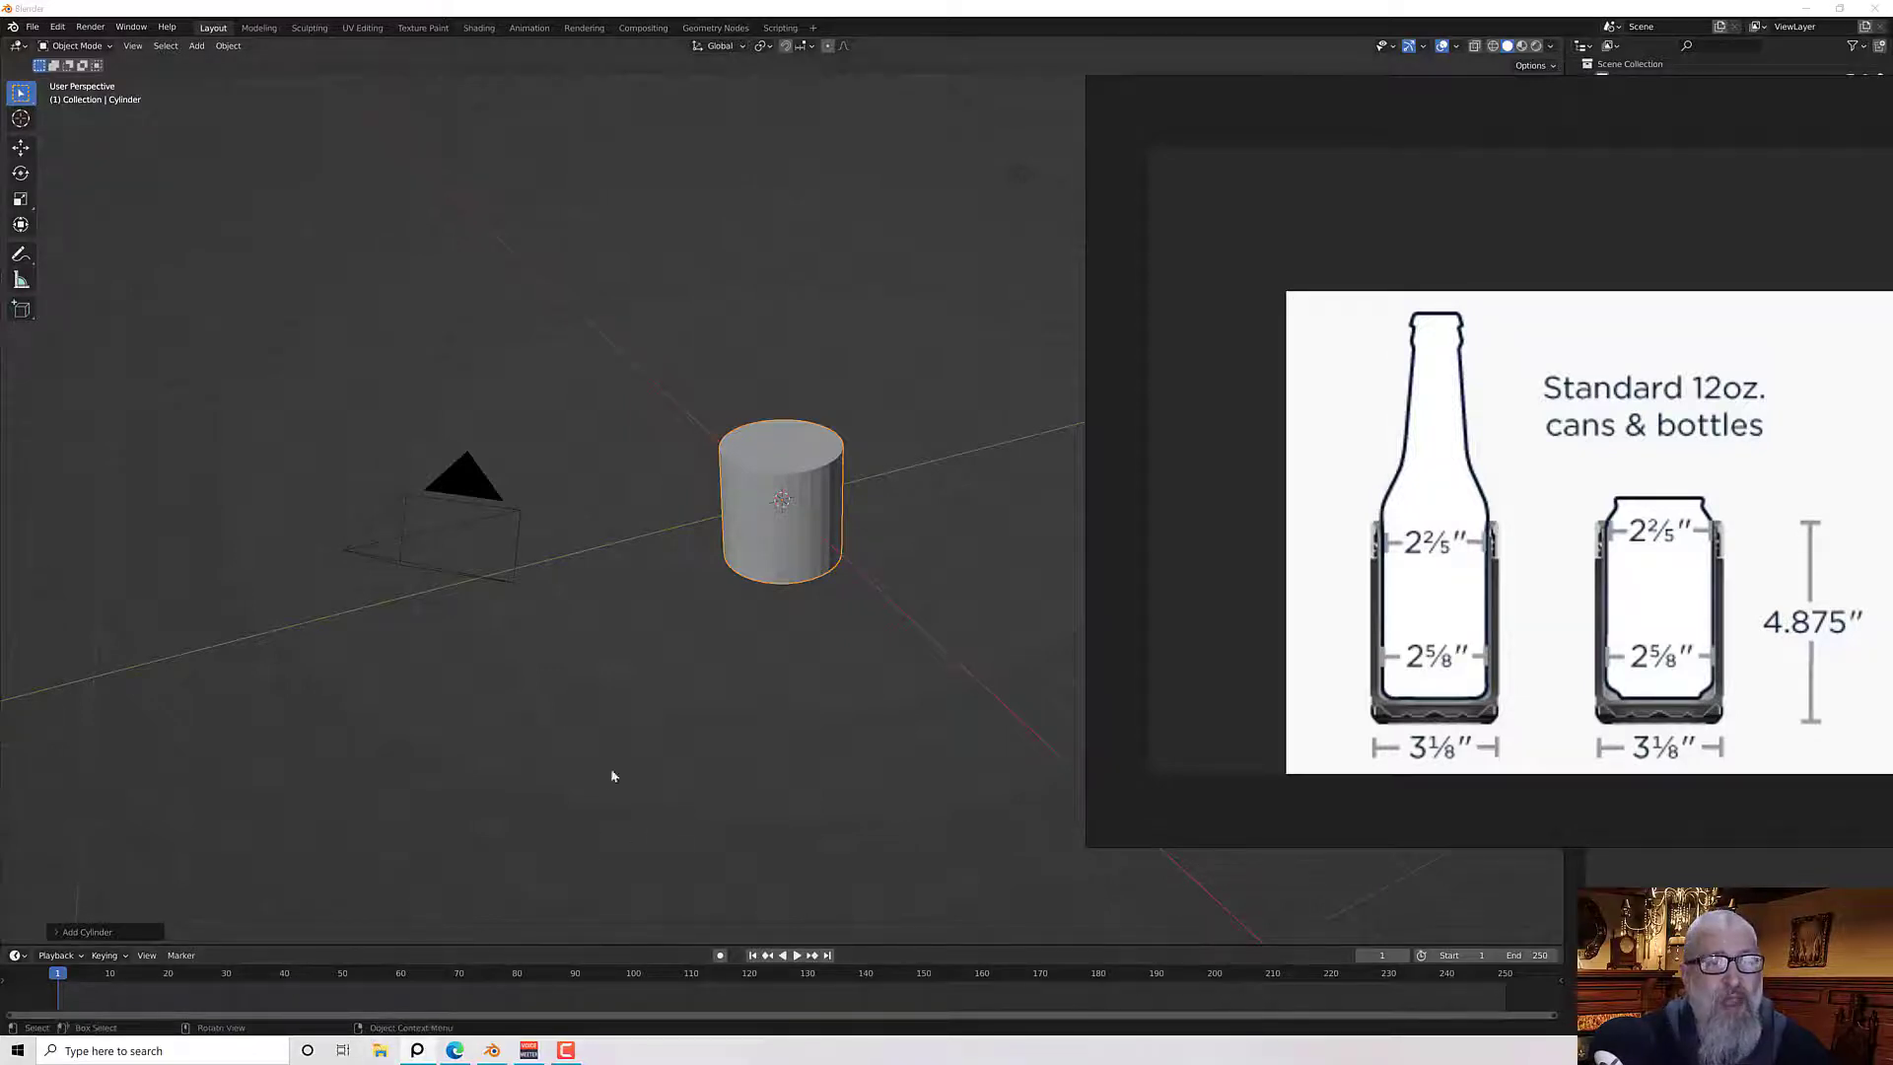
left_click(115, 932)
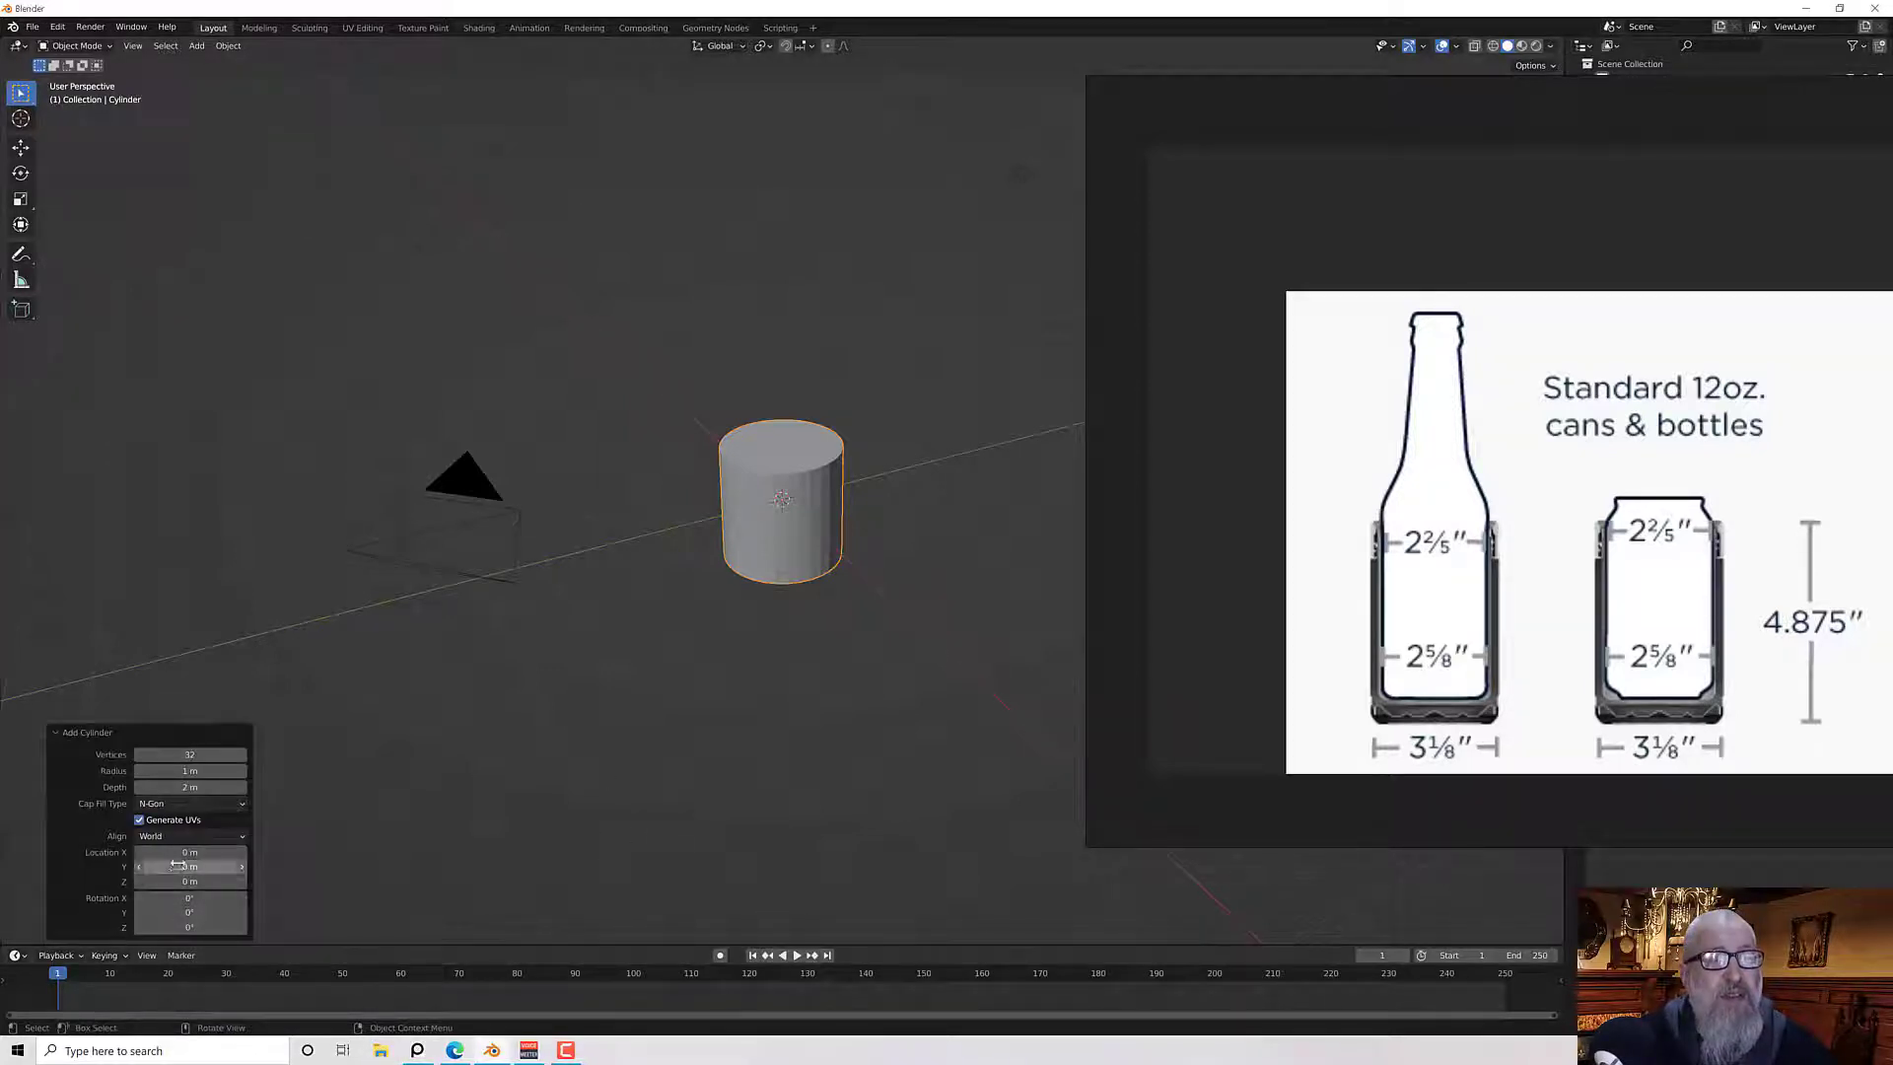
left_click(185, 773)
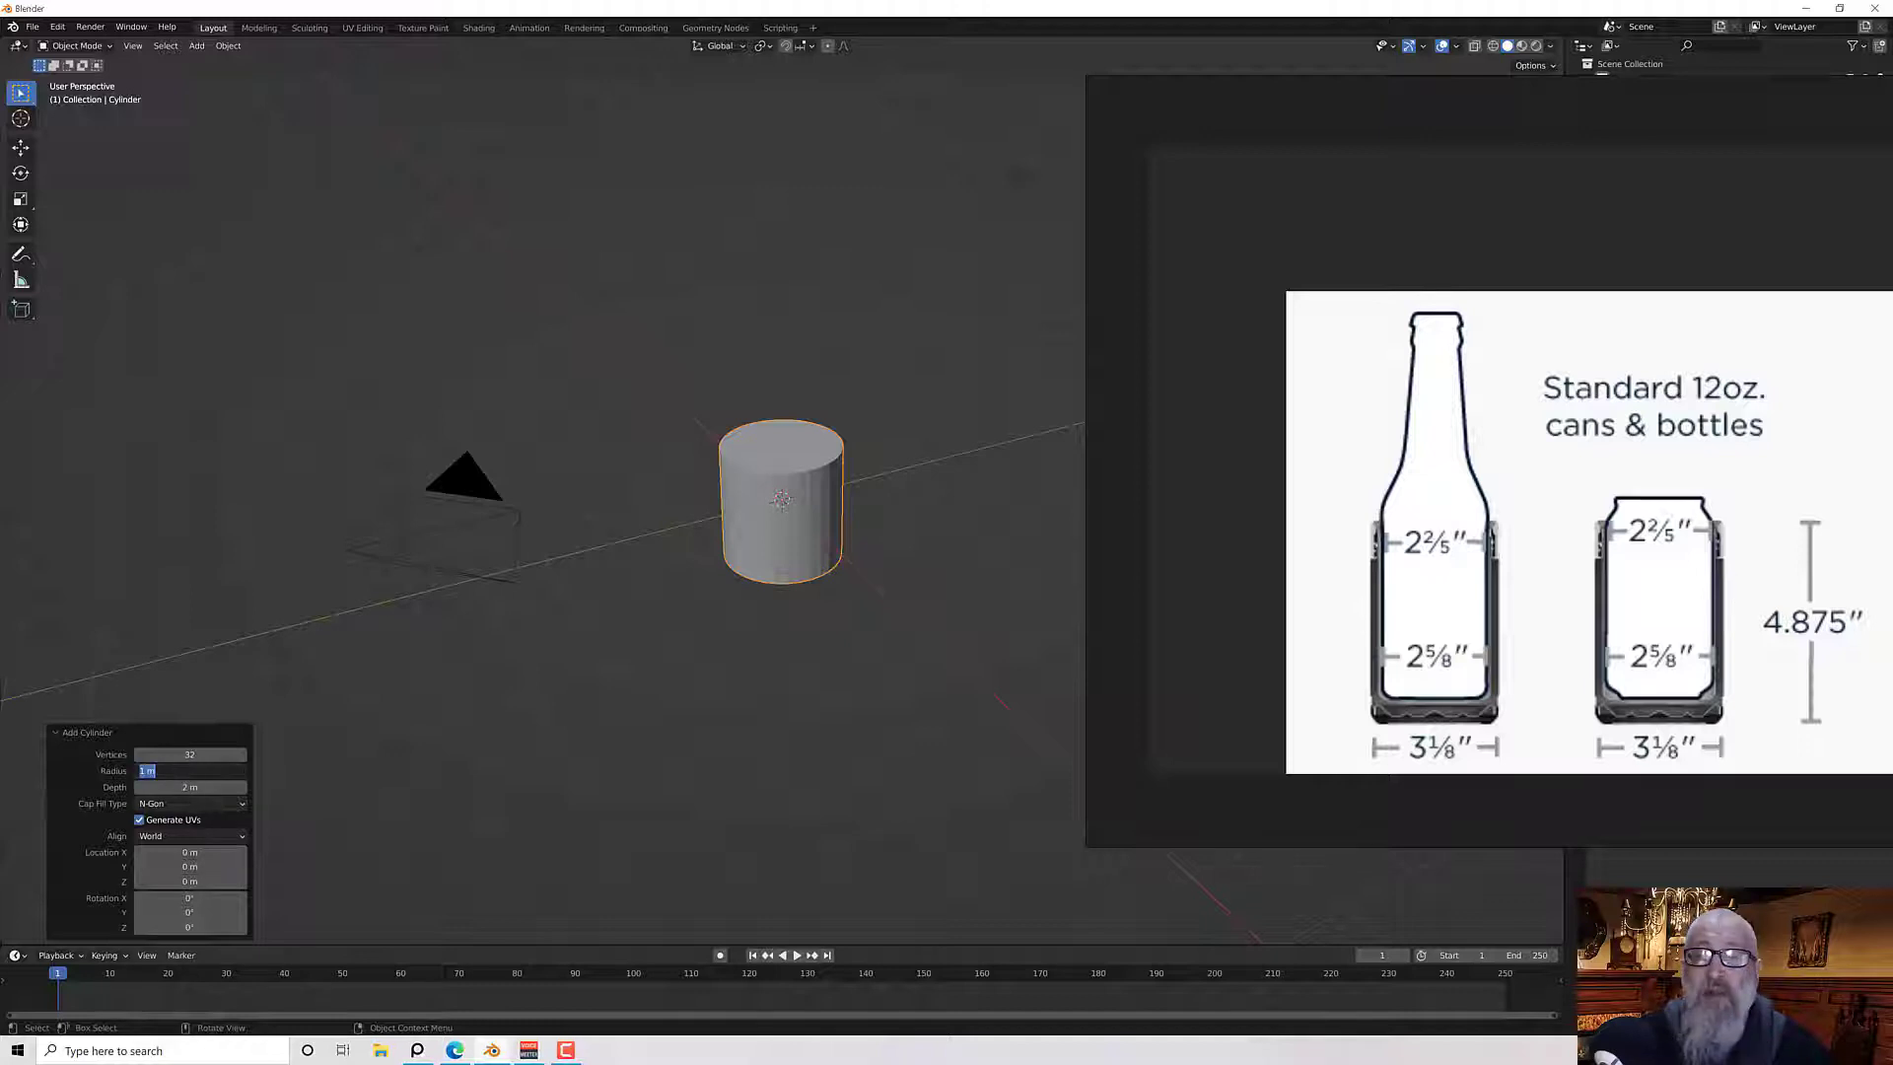
type("1.5")
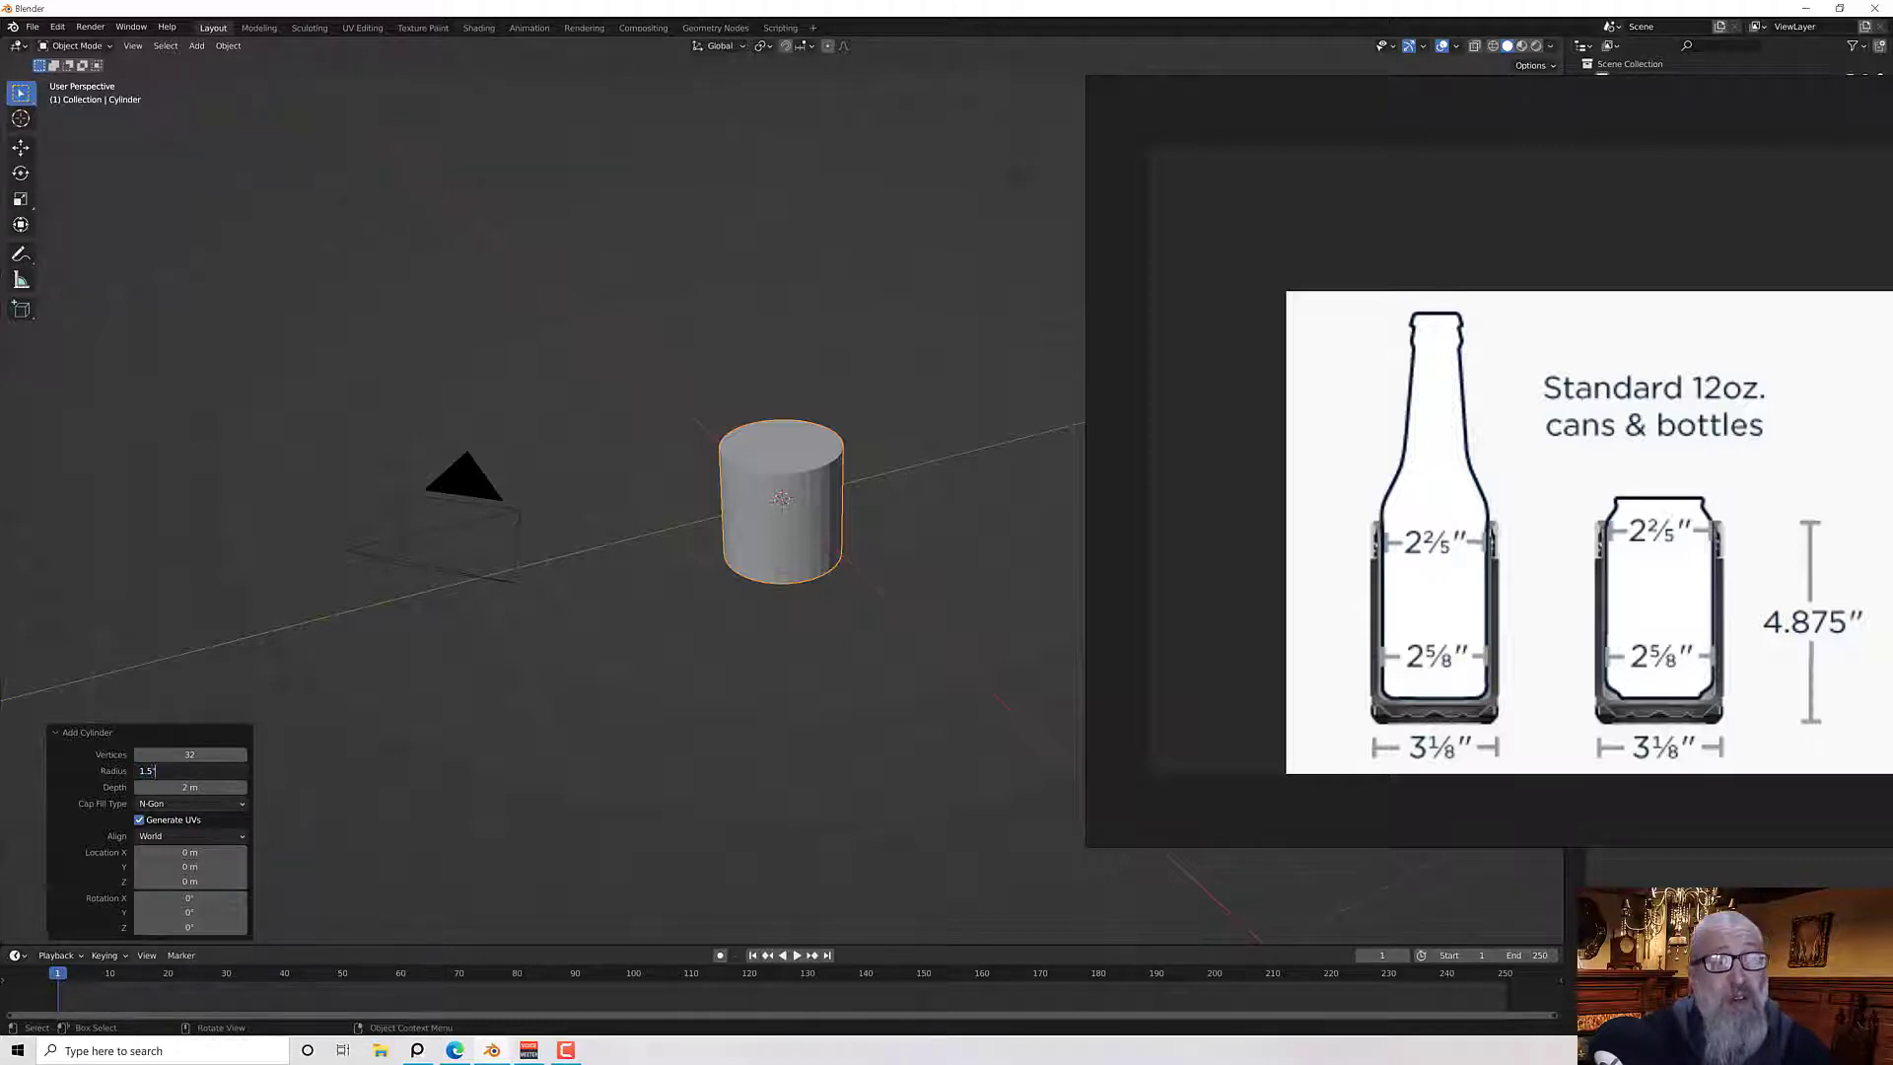
type("\"")
key("Return")
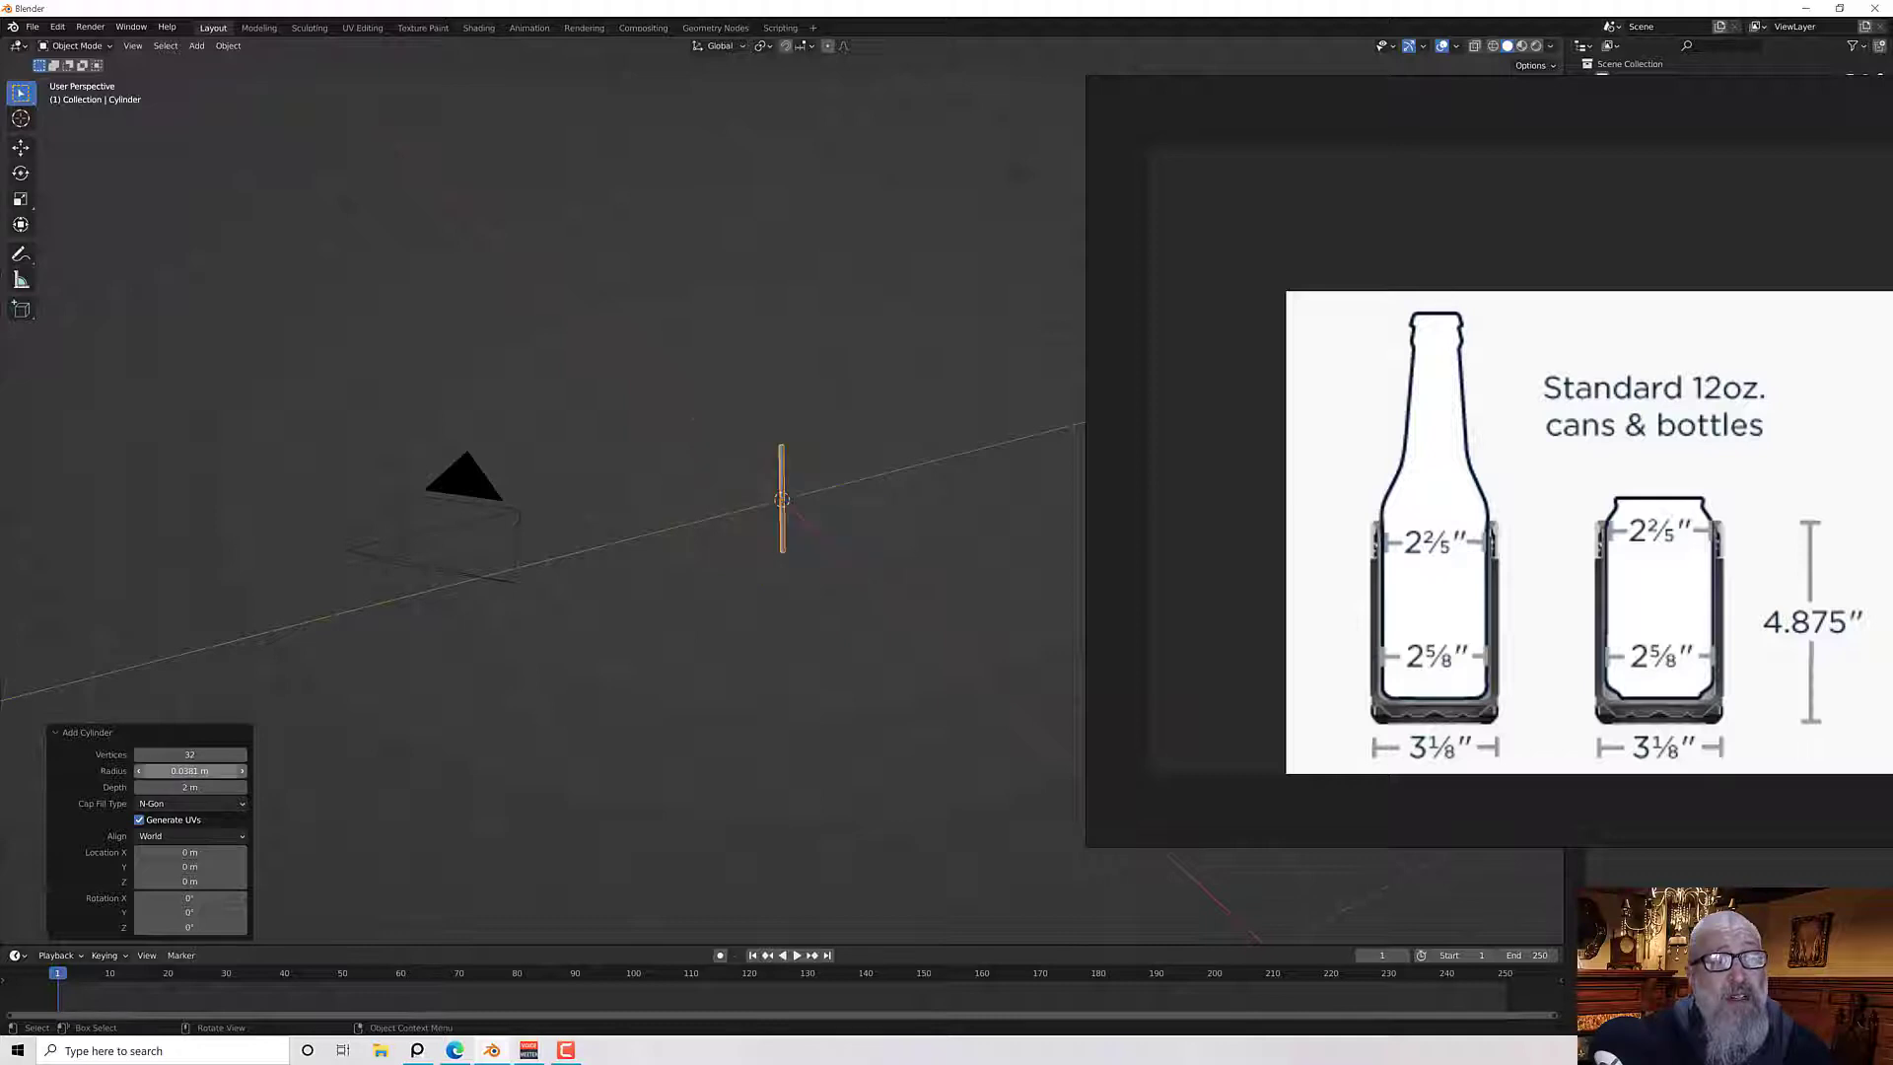
Set the cylinder's depth to 4.875 in
left_click(195, 785)
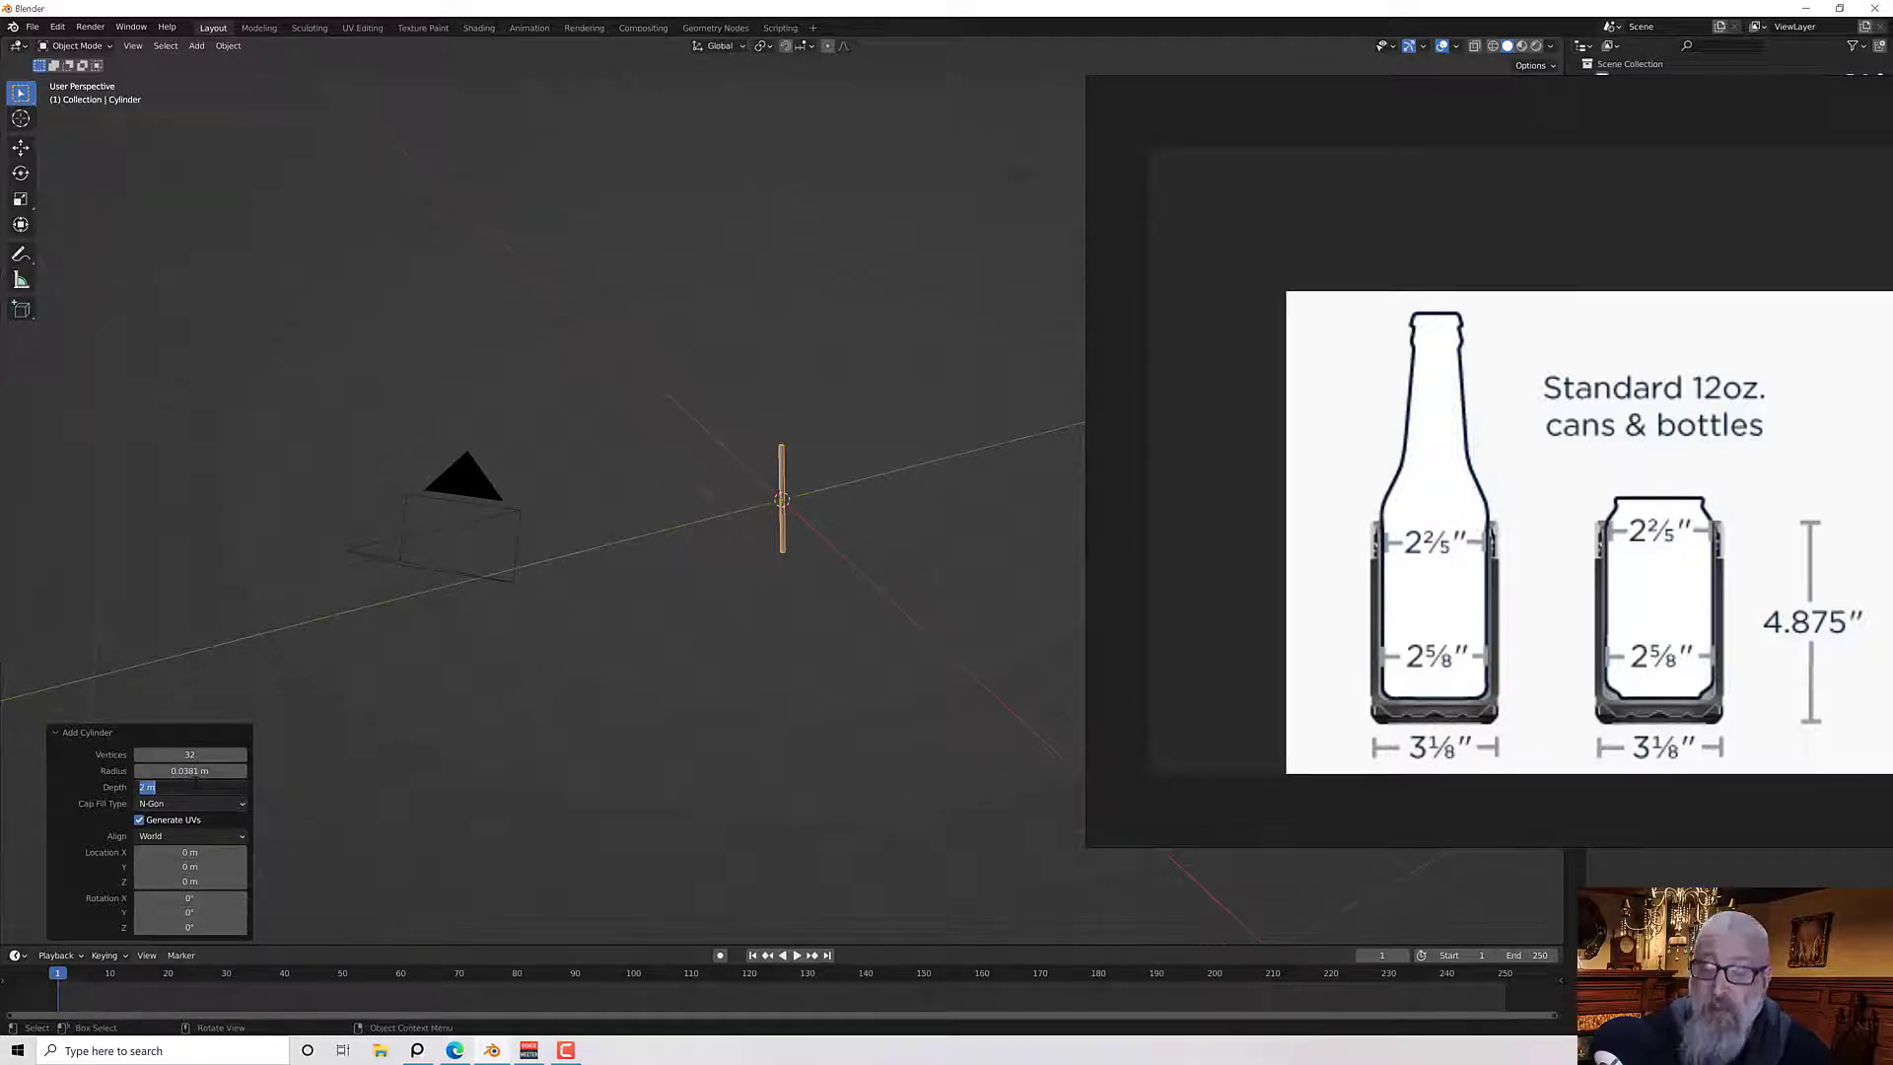
type("4.875")
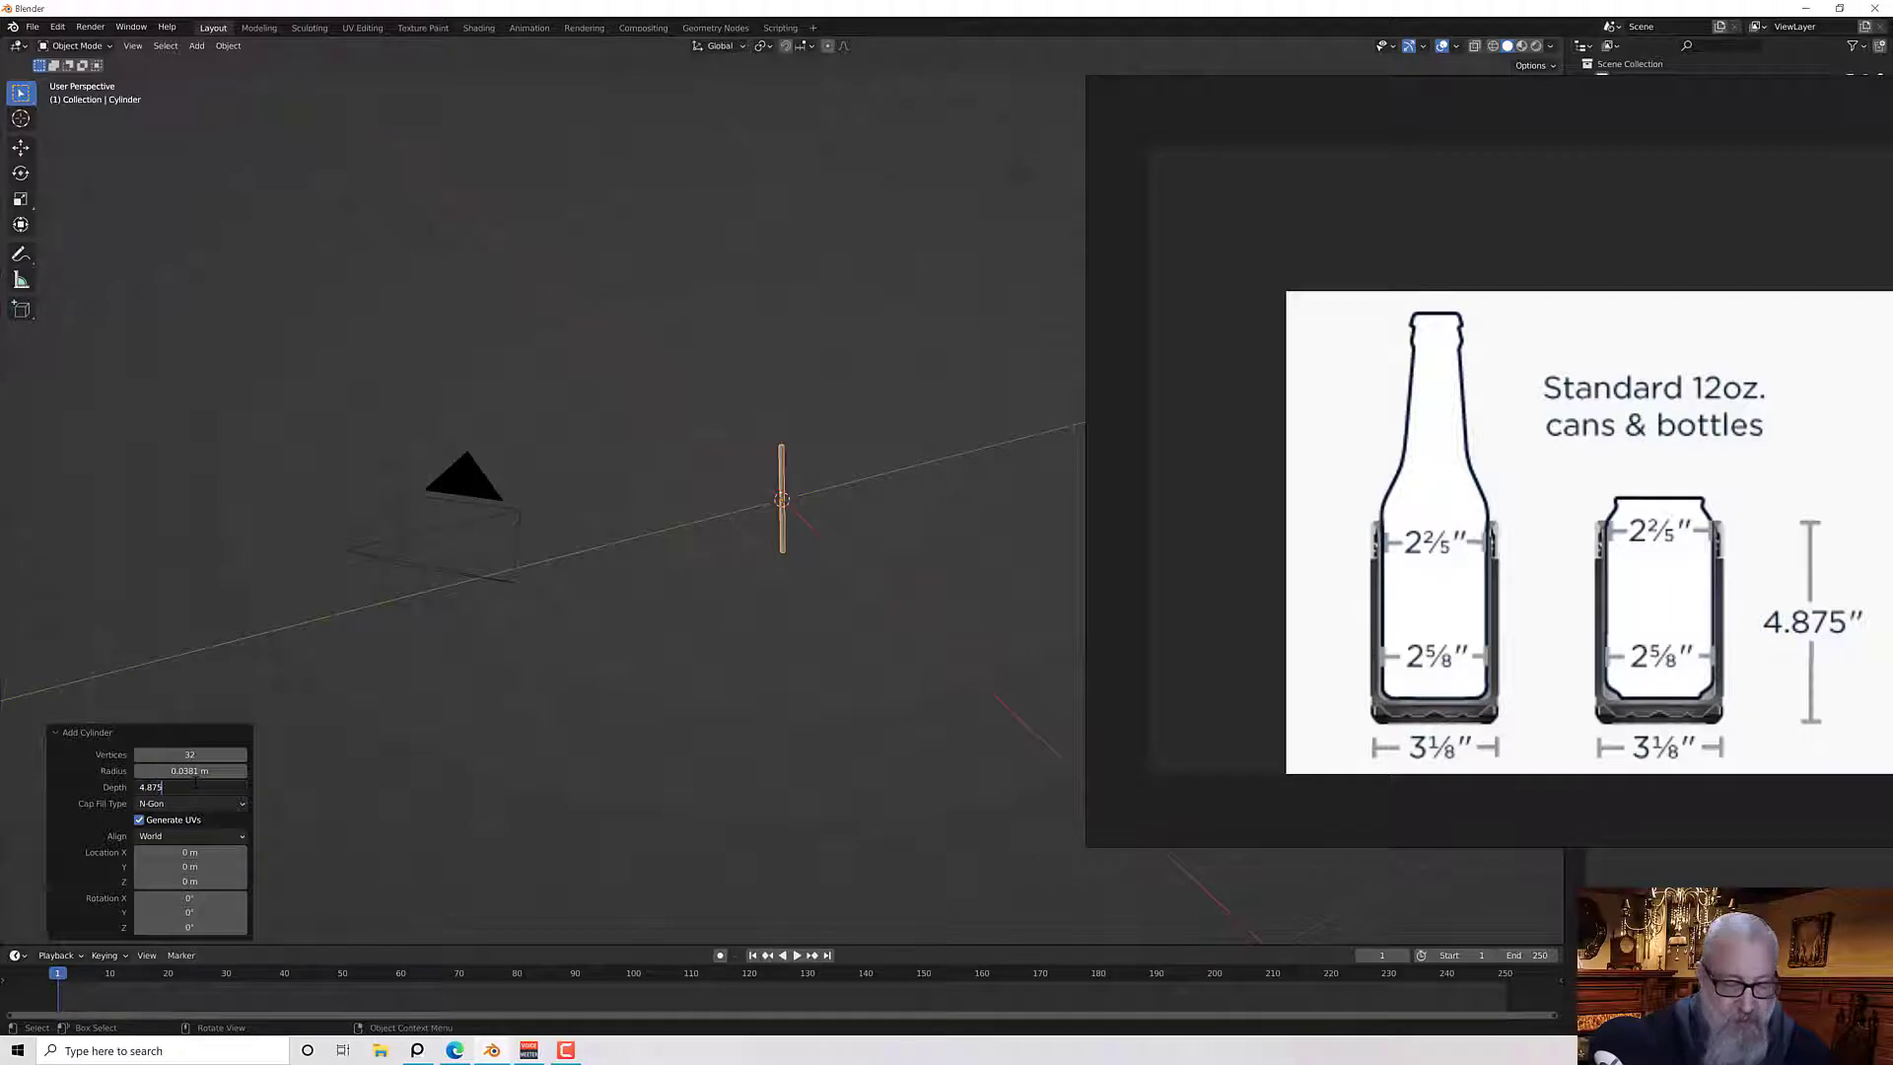
type("in")
key("Return")
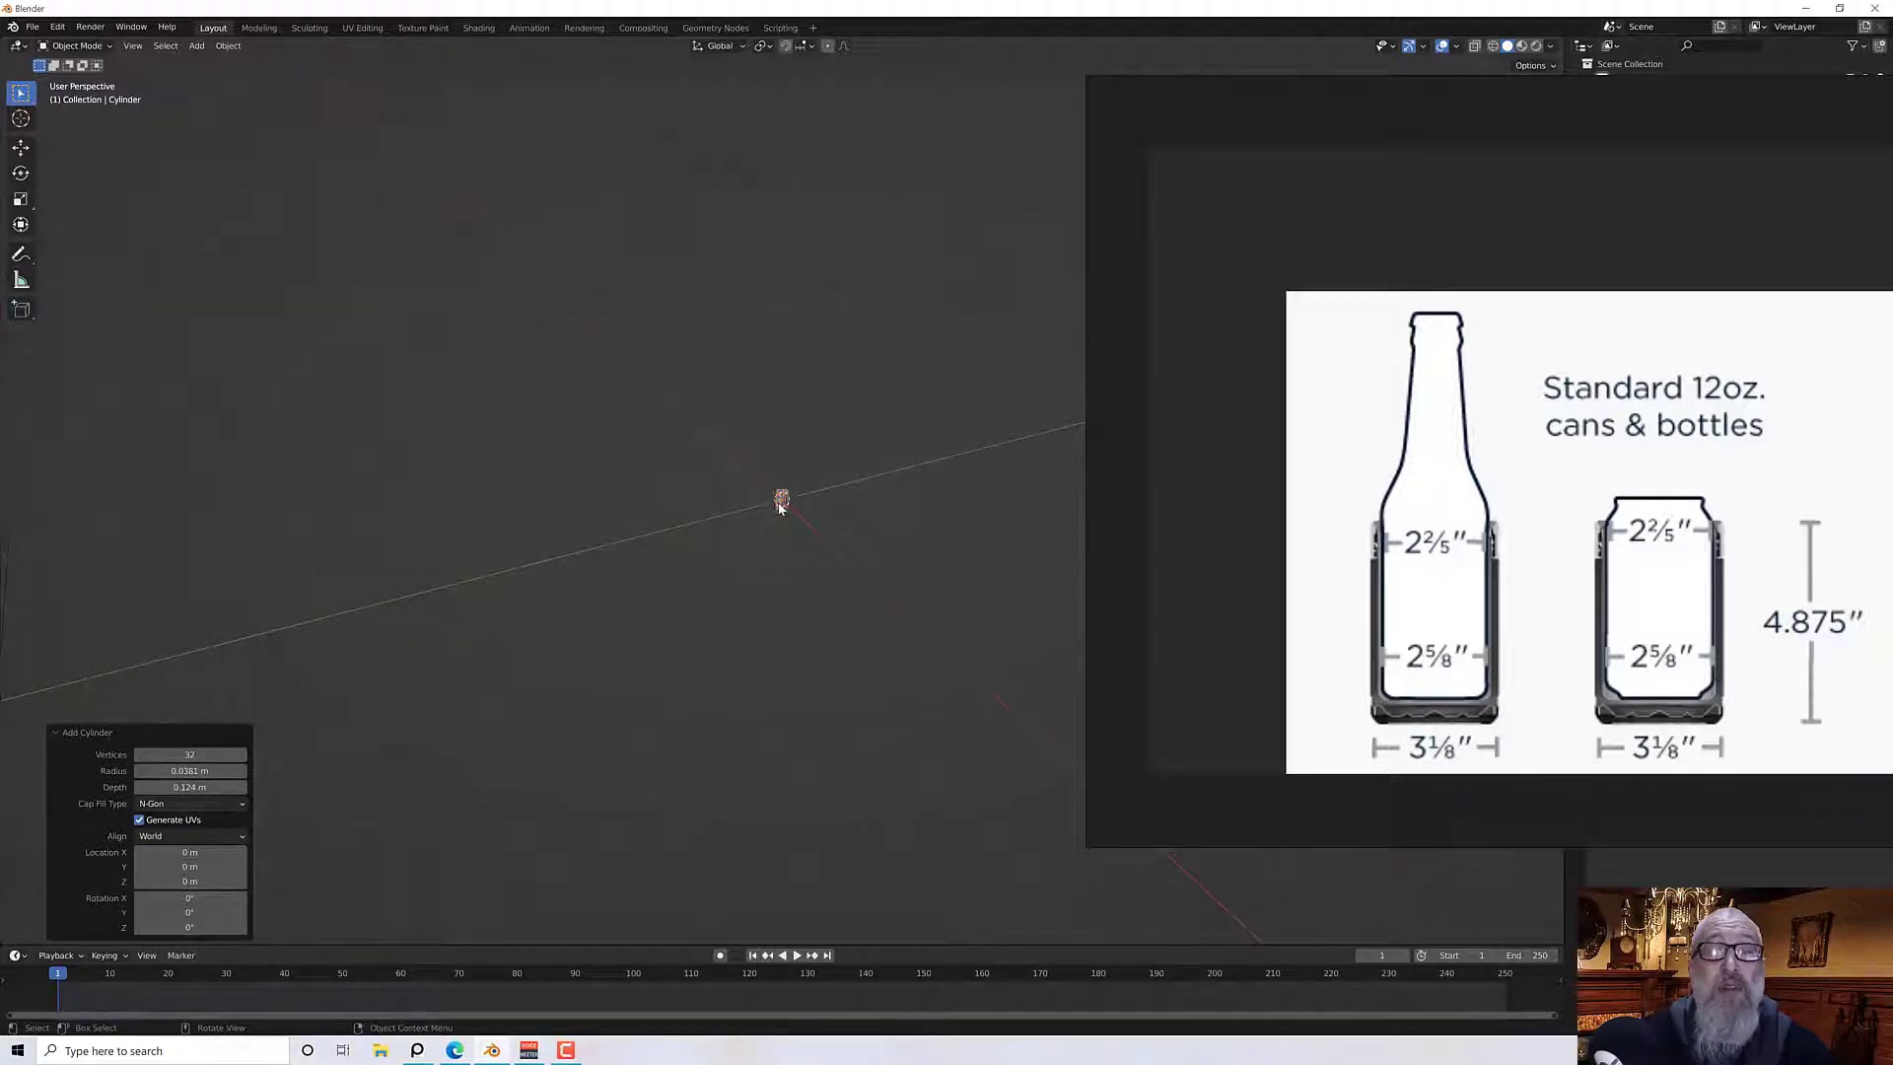
Set the cylinder's vertex count to 24
scroll(779, 507, "up", 15)
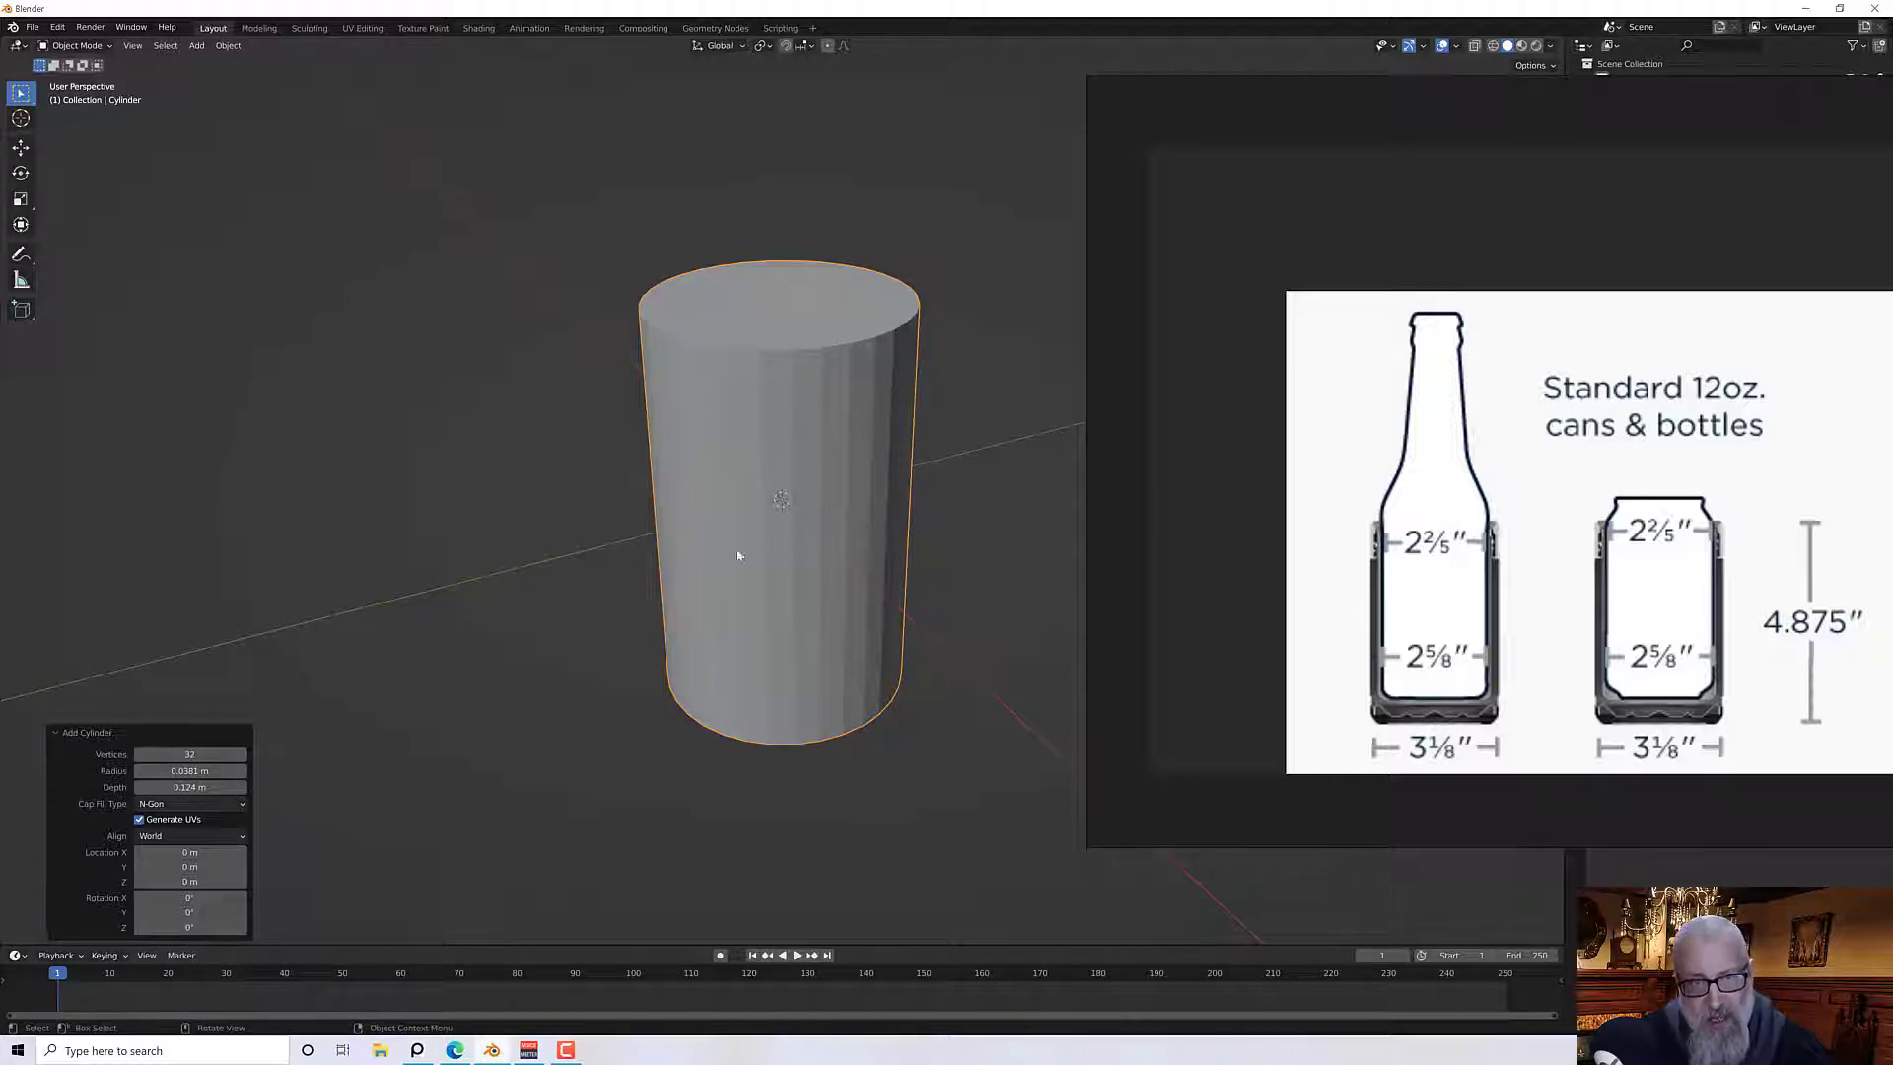
left_click(202, 755)
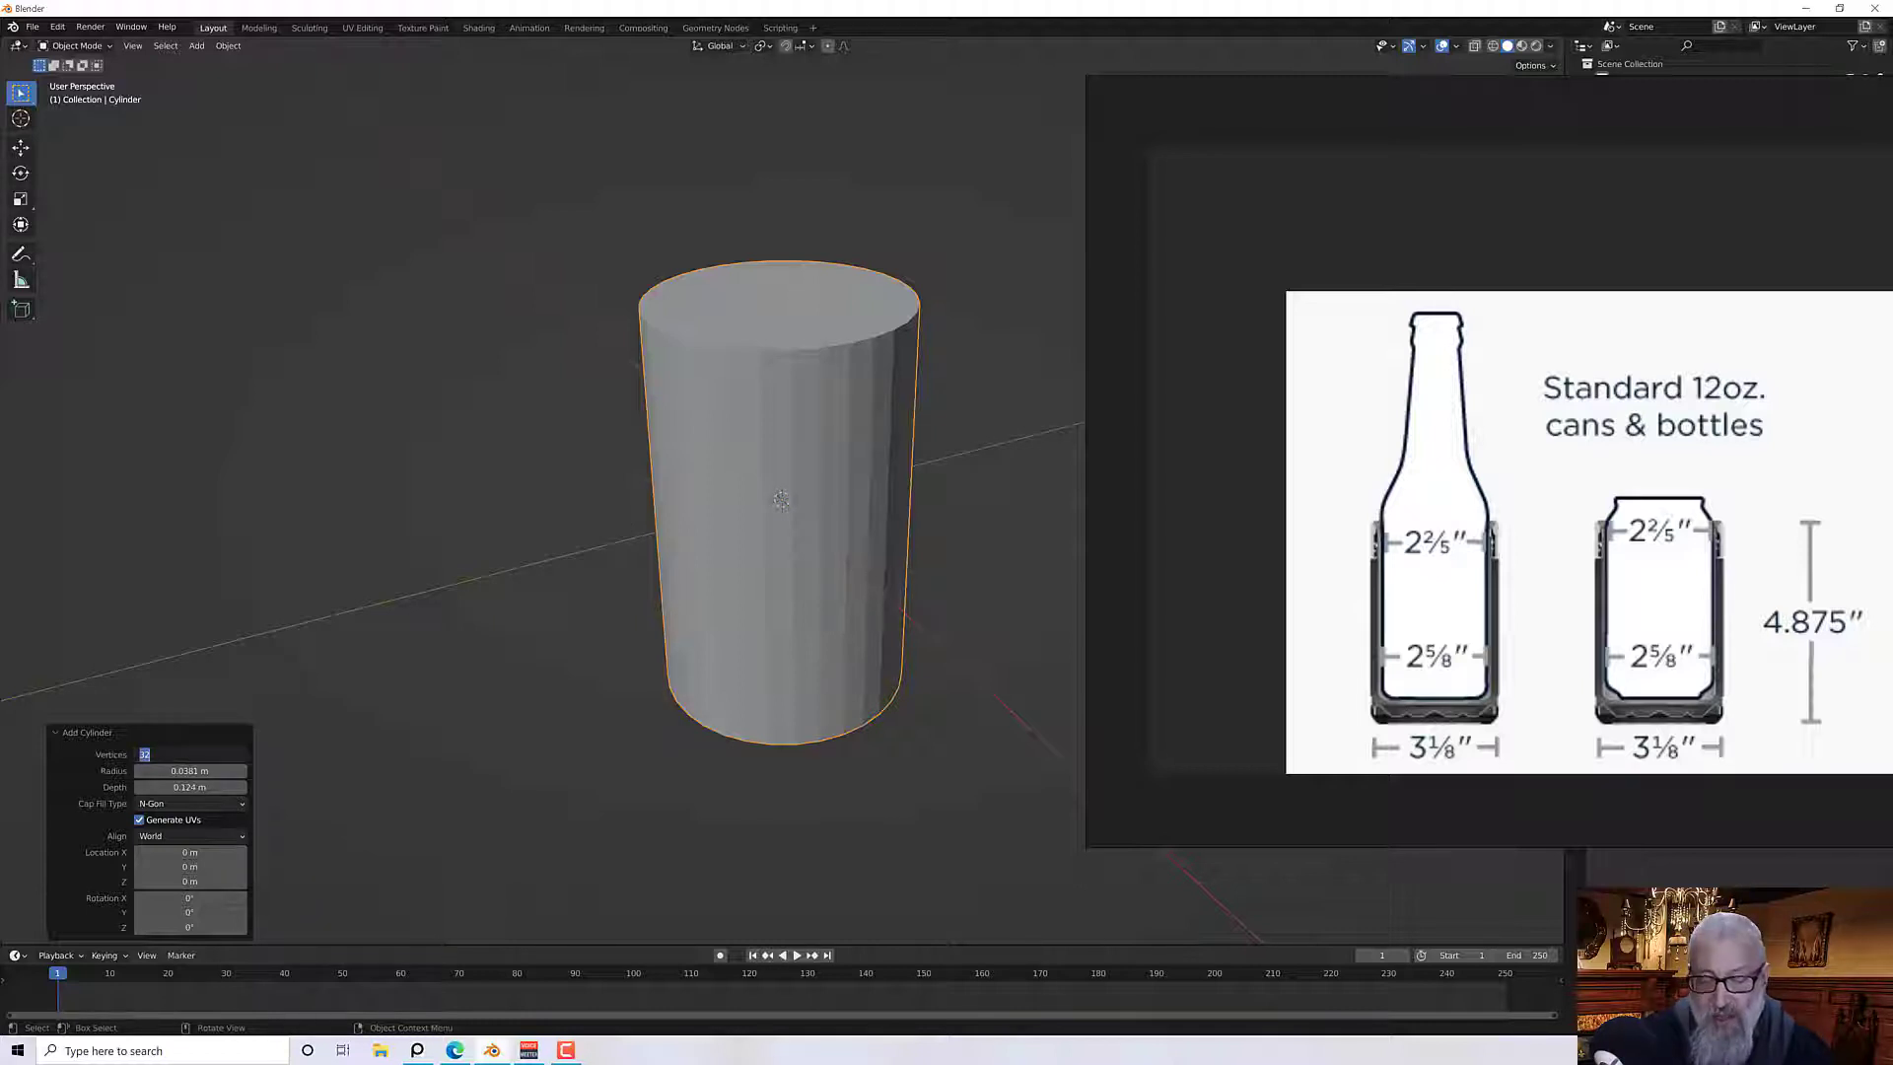
type("2")
key("Return")
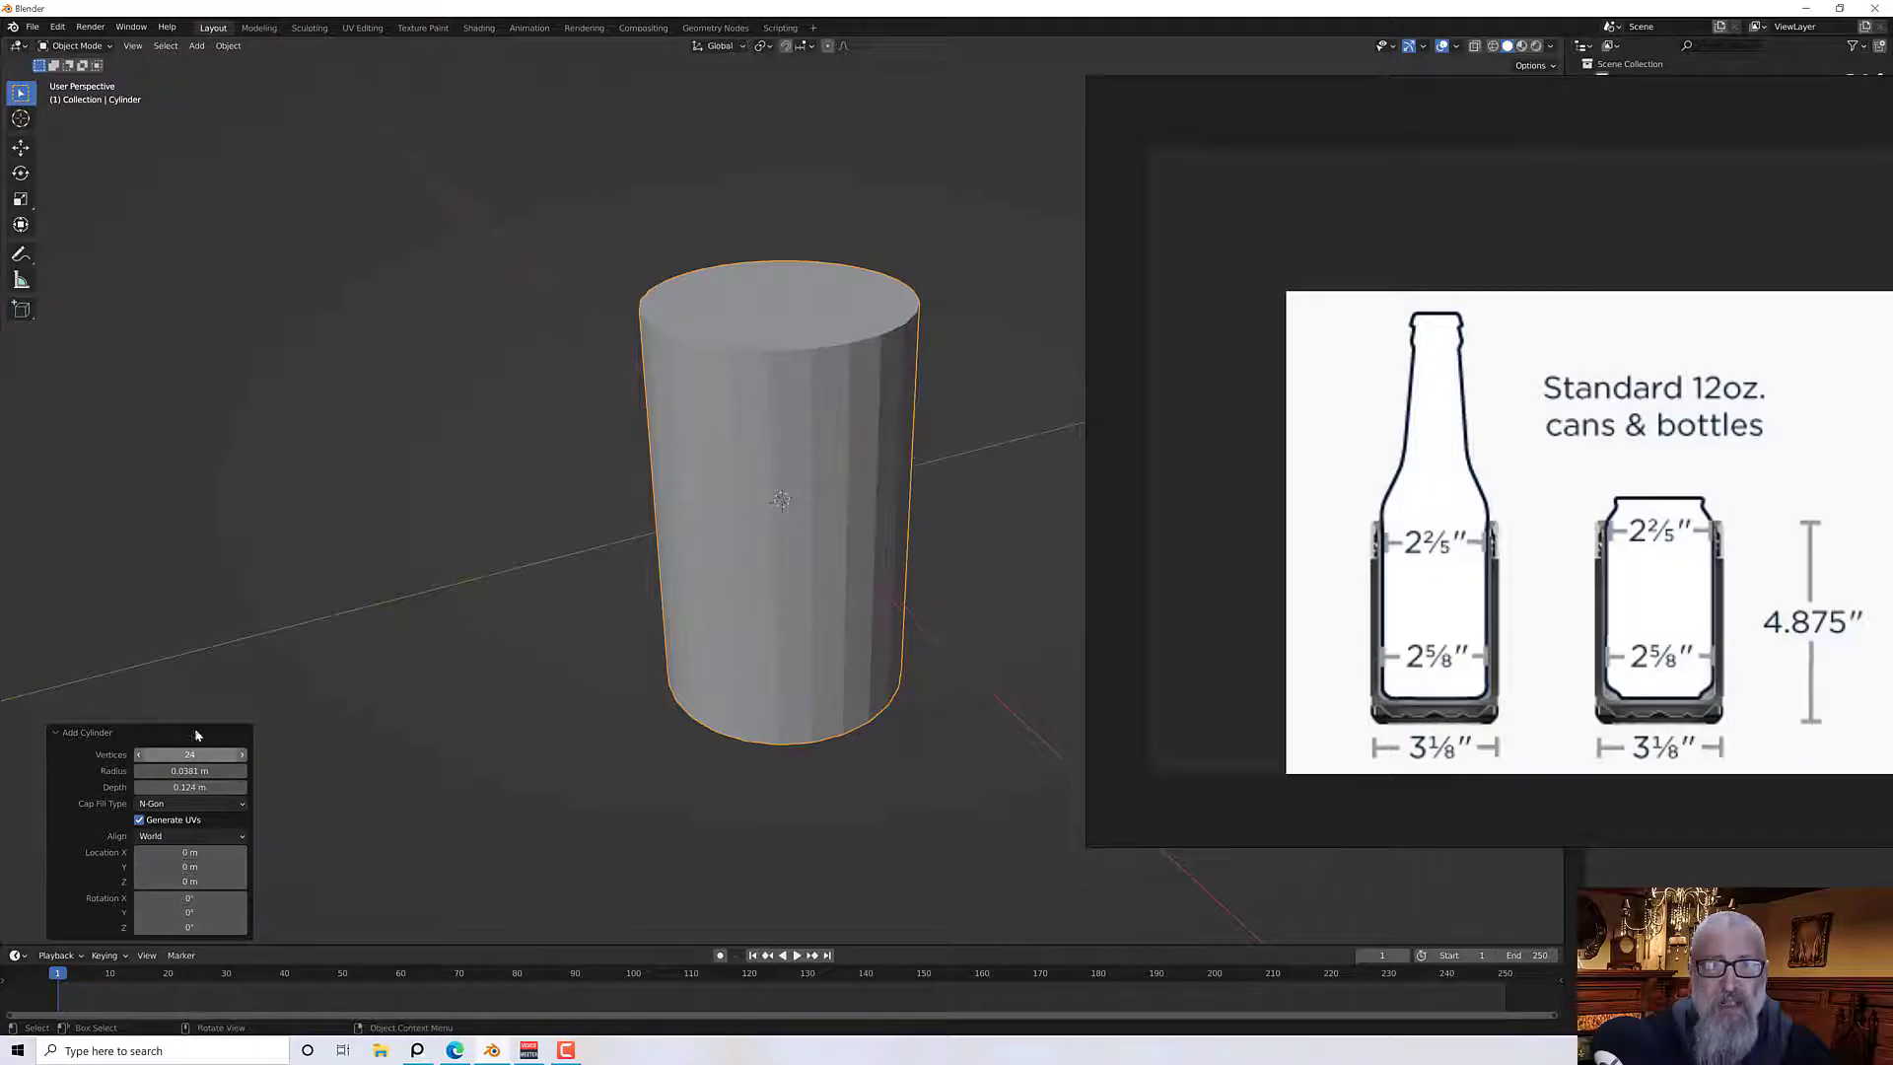
Hide the can reference image window to return to the full viewport
mouse_move(696, 627)
middle_mouse_down()
mouse_move(682, 544)
mouse_move(699, 635)
mouse_move(731, 621)
middle_mouse_up()
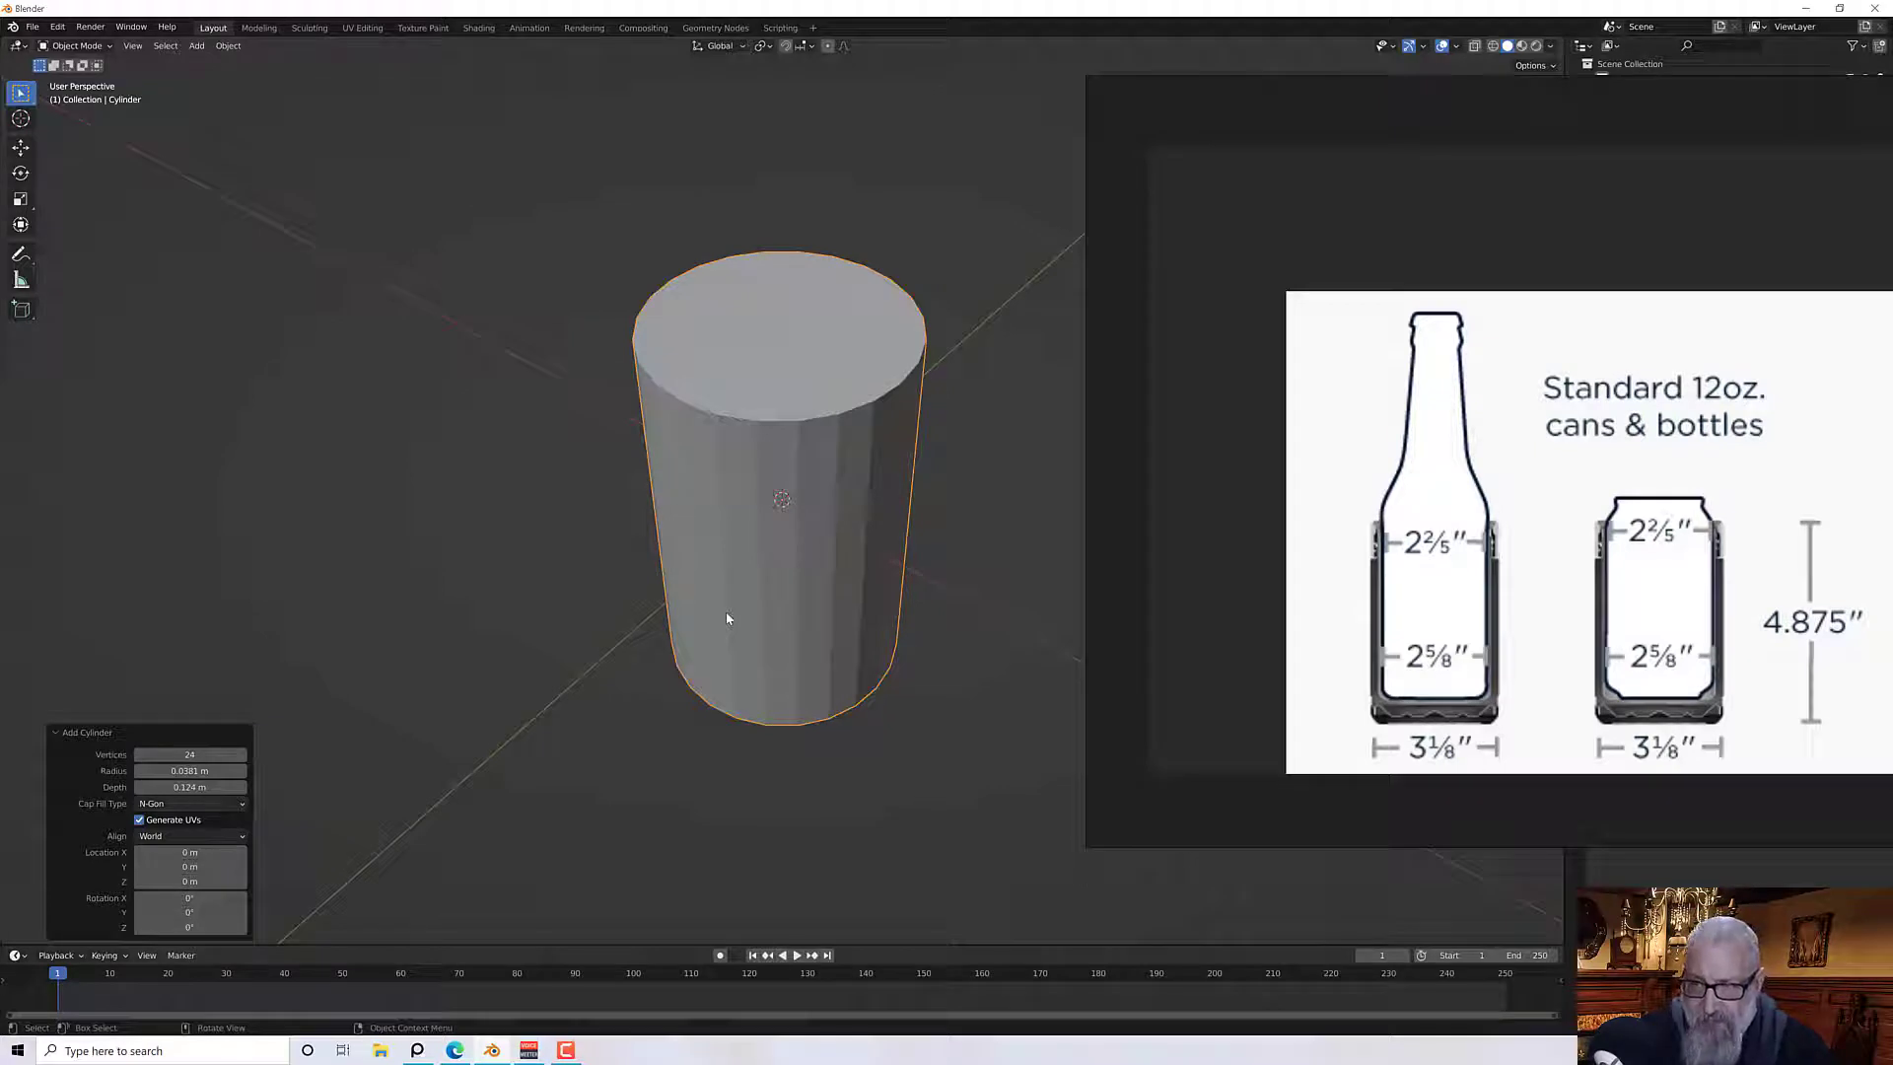
scroll(718, 572, "up", 5)
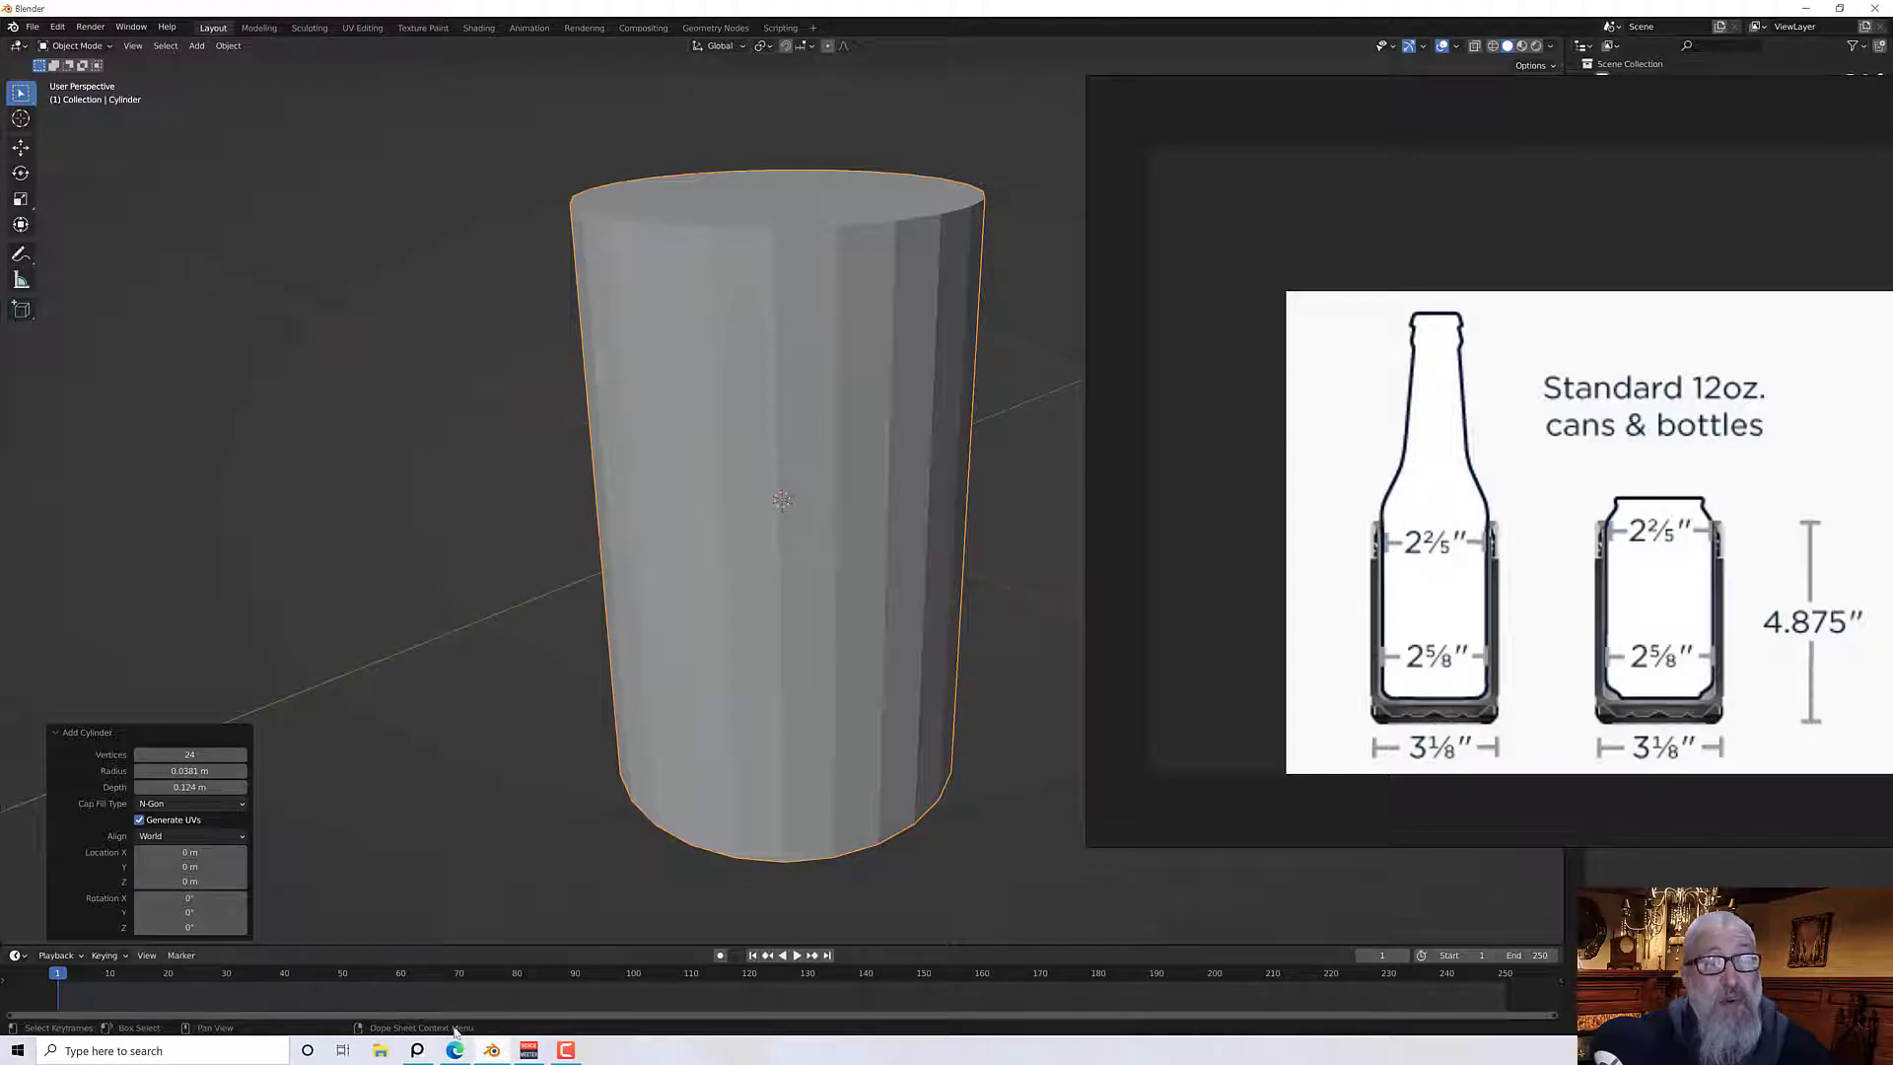
left_click(407, 1052)
left_click(410, 1052)
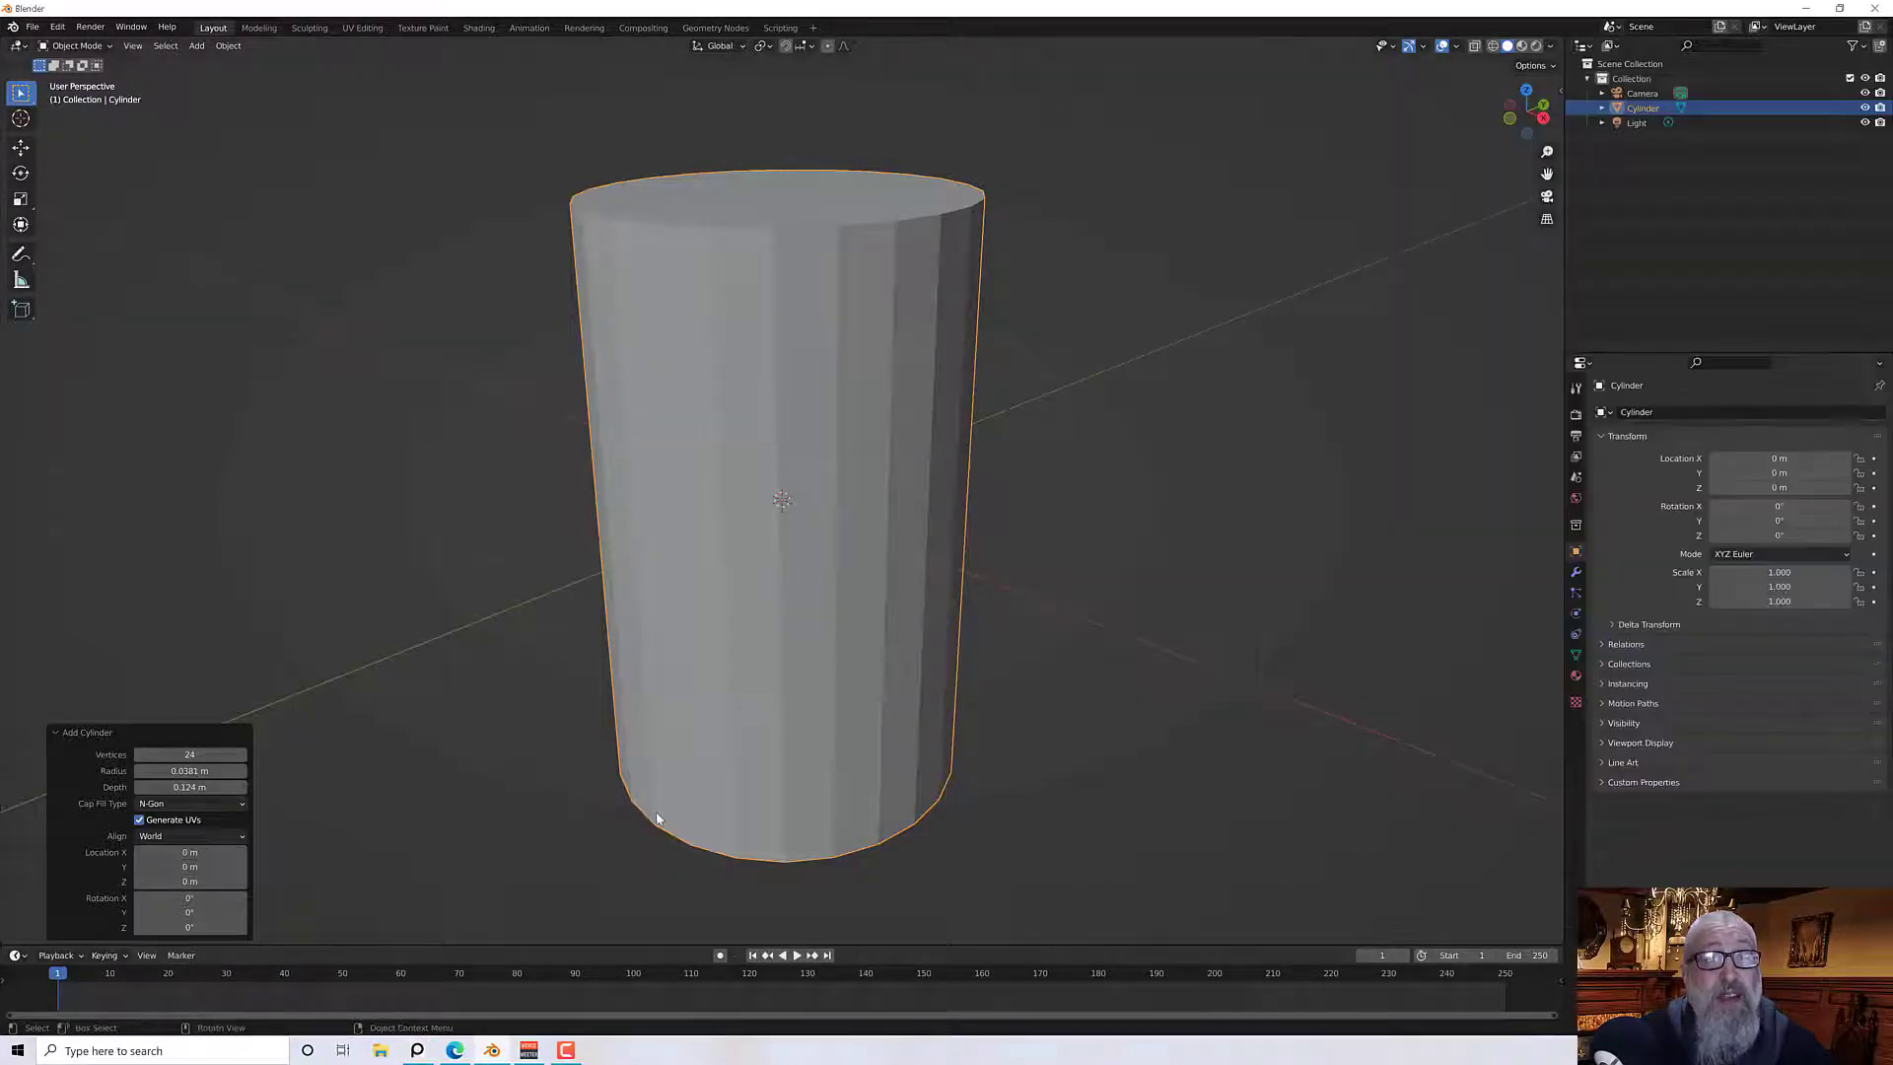
scroll(655, 820, "up", 2)
scroll(566, 649, "down", 2)
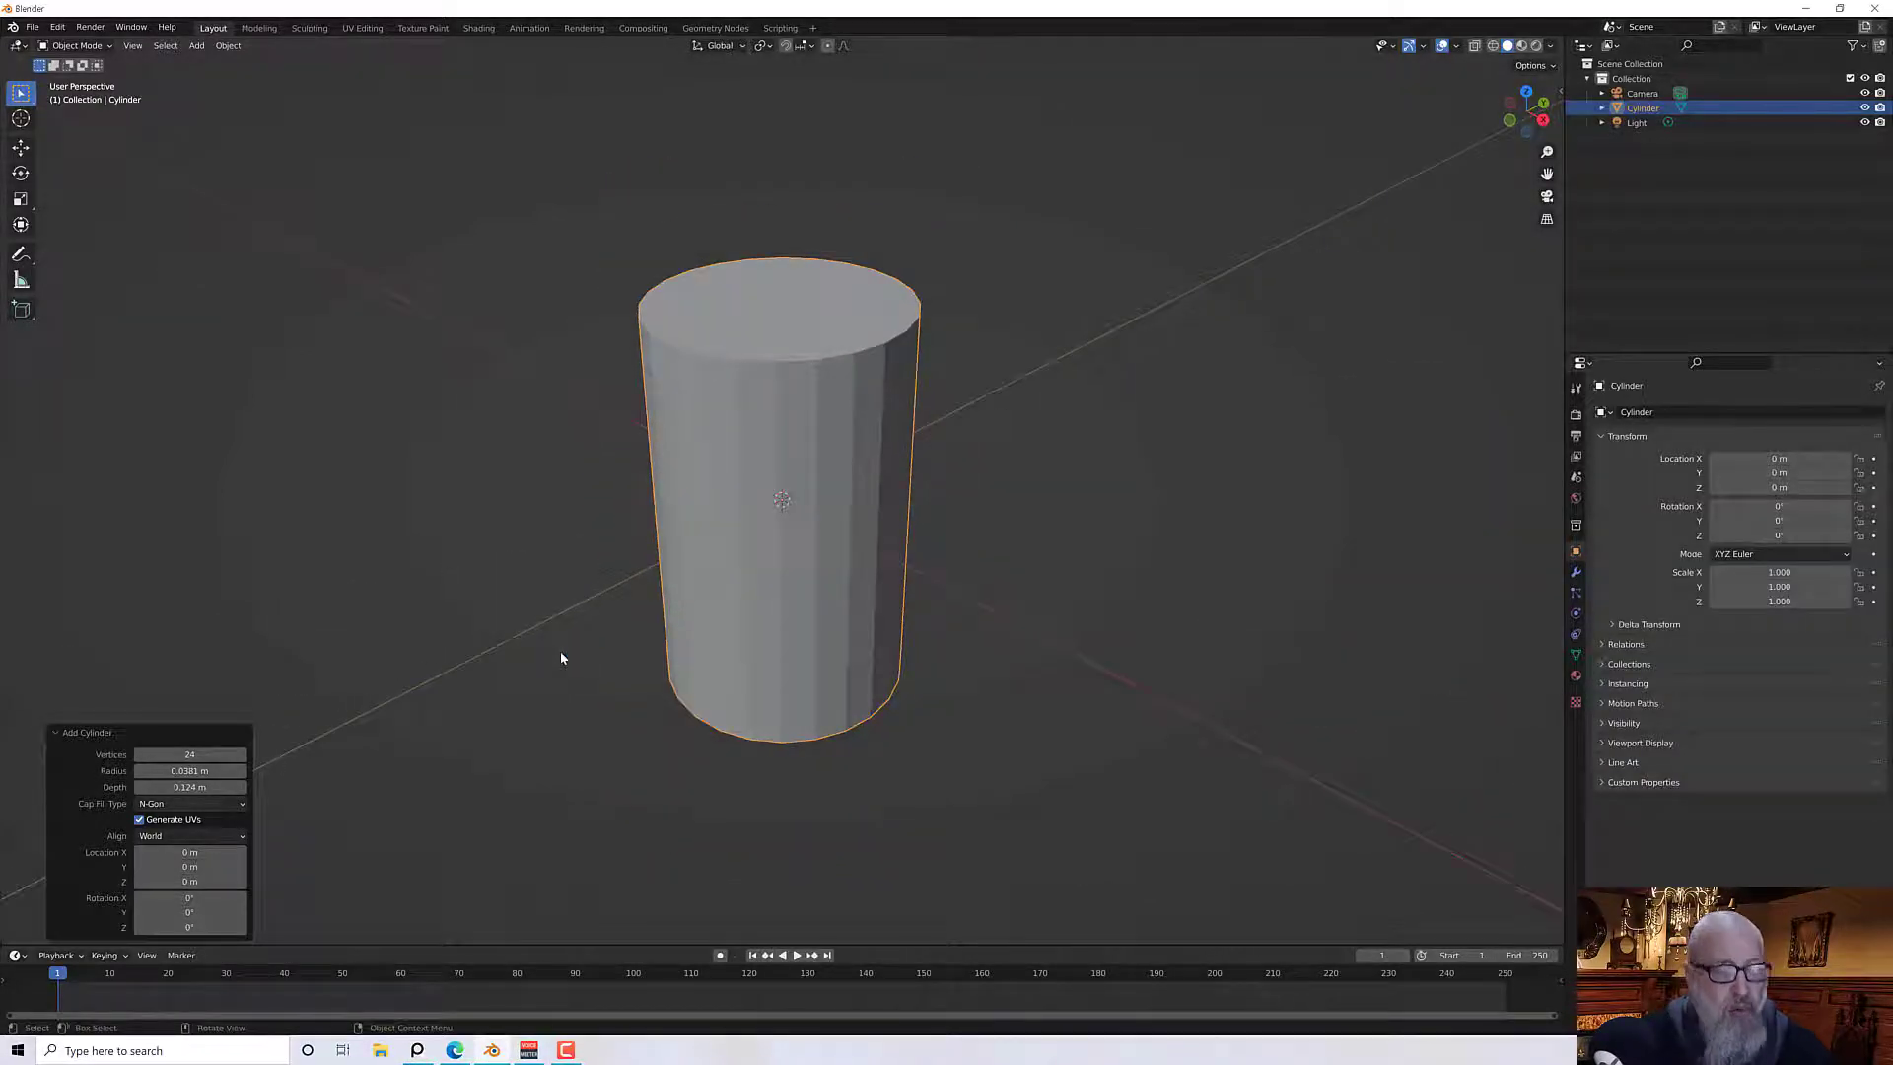
Enter Edit Mode, deselect everything, and add two loop cuts, one near the bottom and one near the top of the cylinder
key("Tab")
middle_click_drag(562, 655, 536, 575)
key("alt+a")
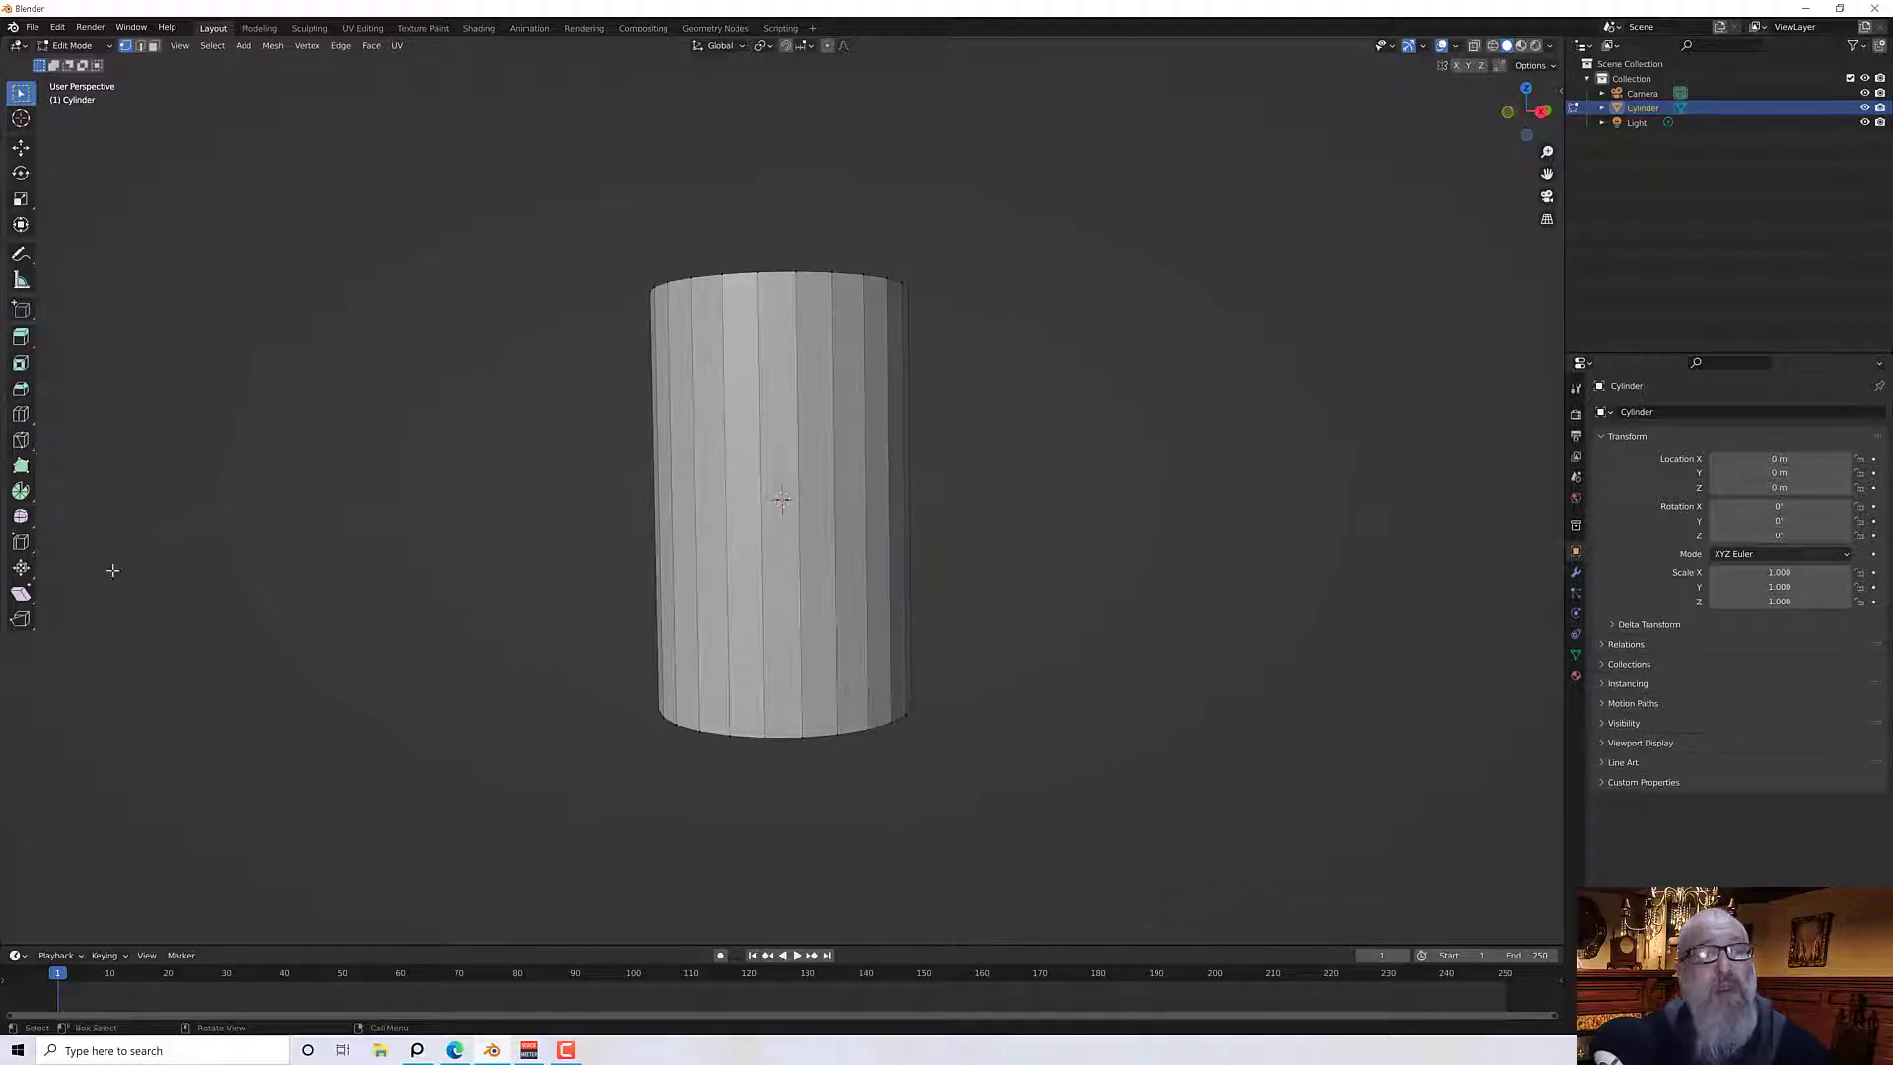
left_click(19, 418)
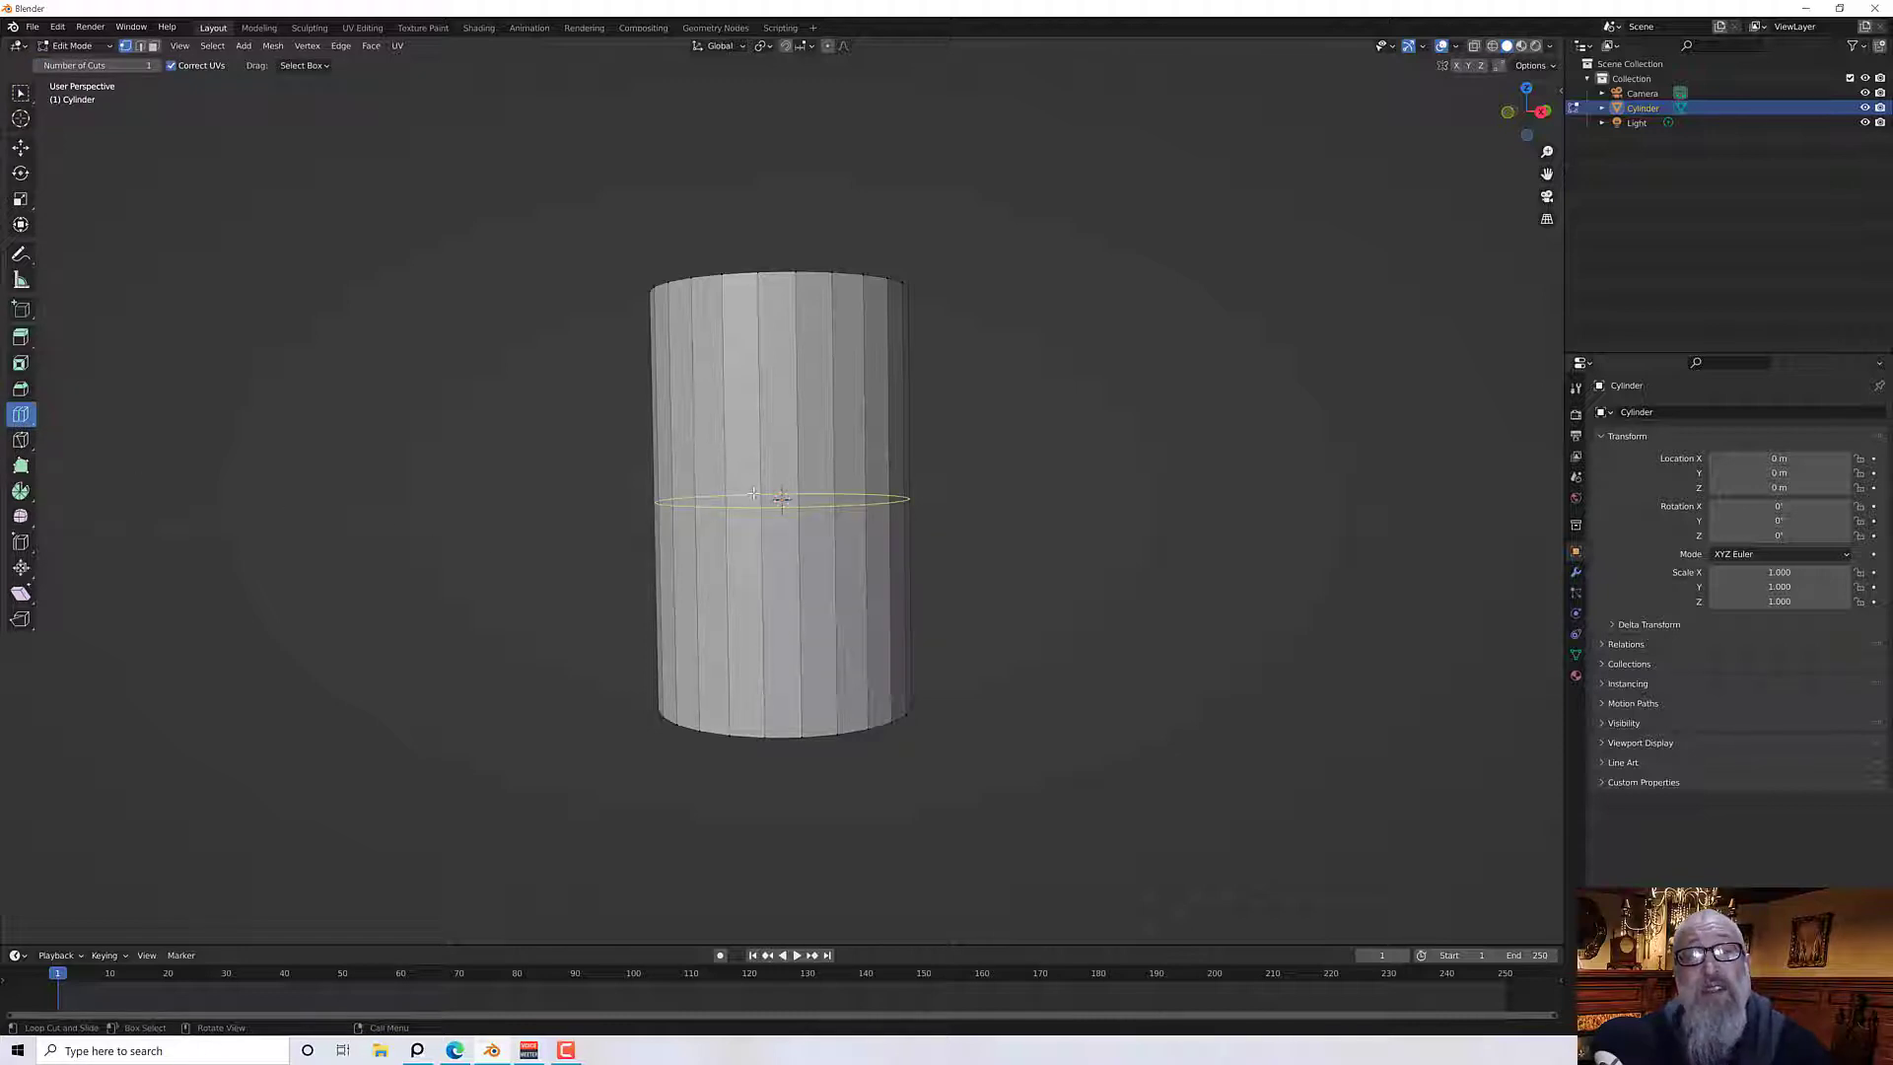
left_click_drag(778, 498, 770, 700)
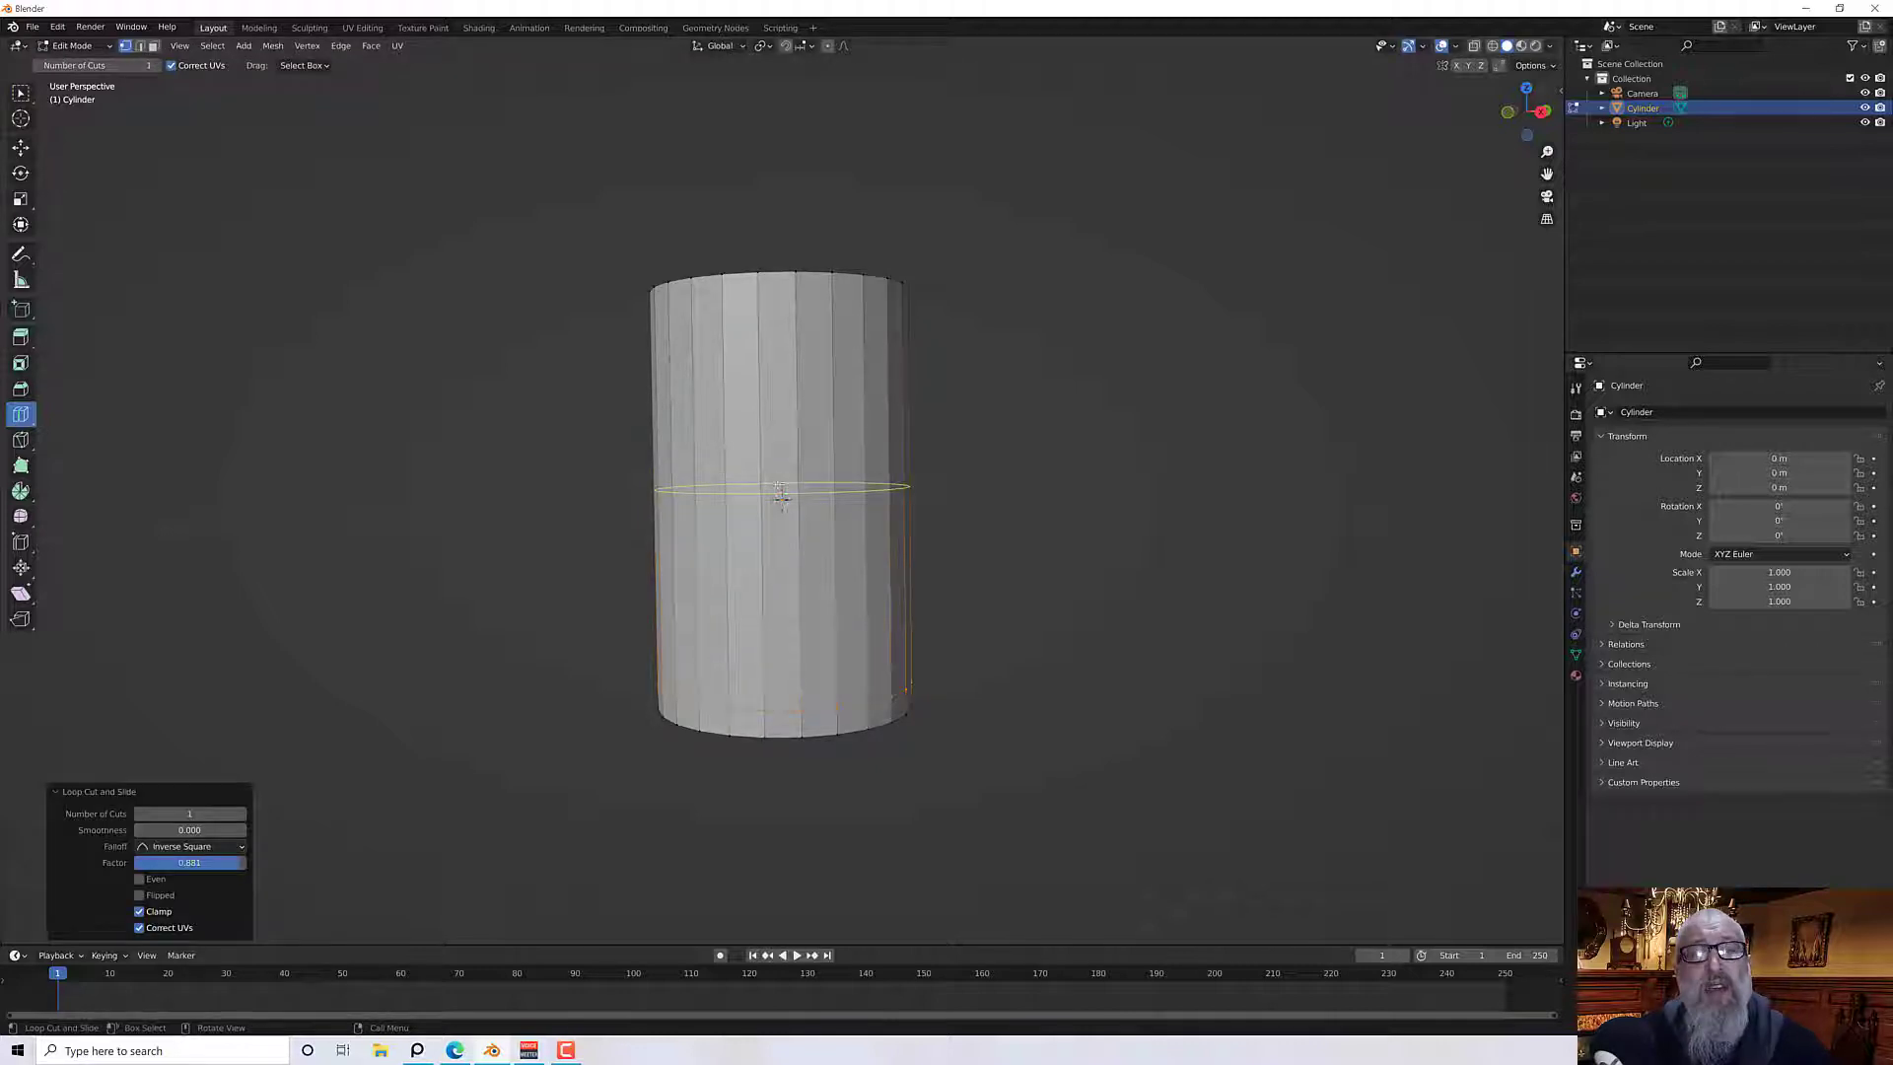
left_click_drag(774, 486, 789, 305)
middle_click_drag(592, 414, 592, 439)
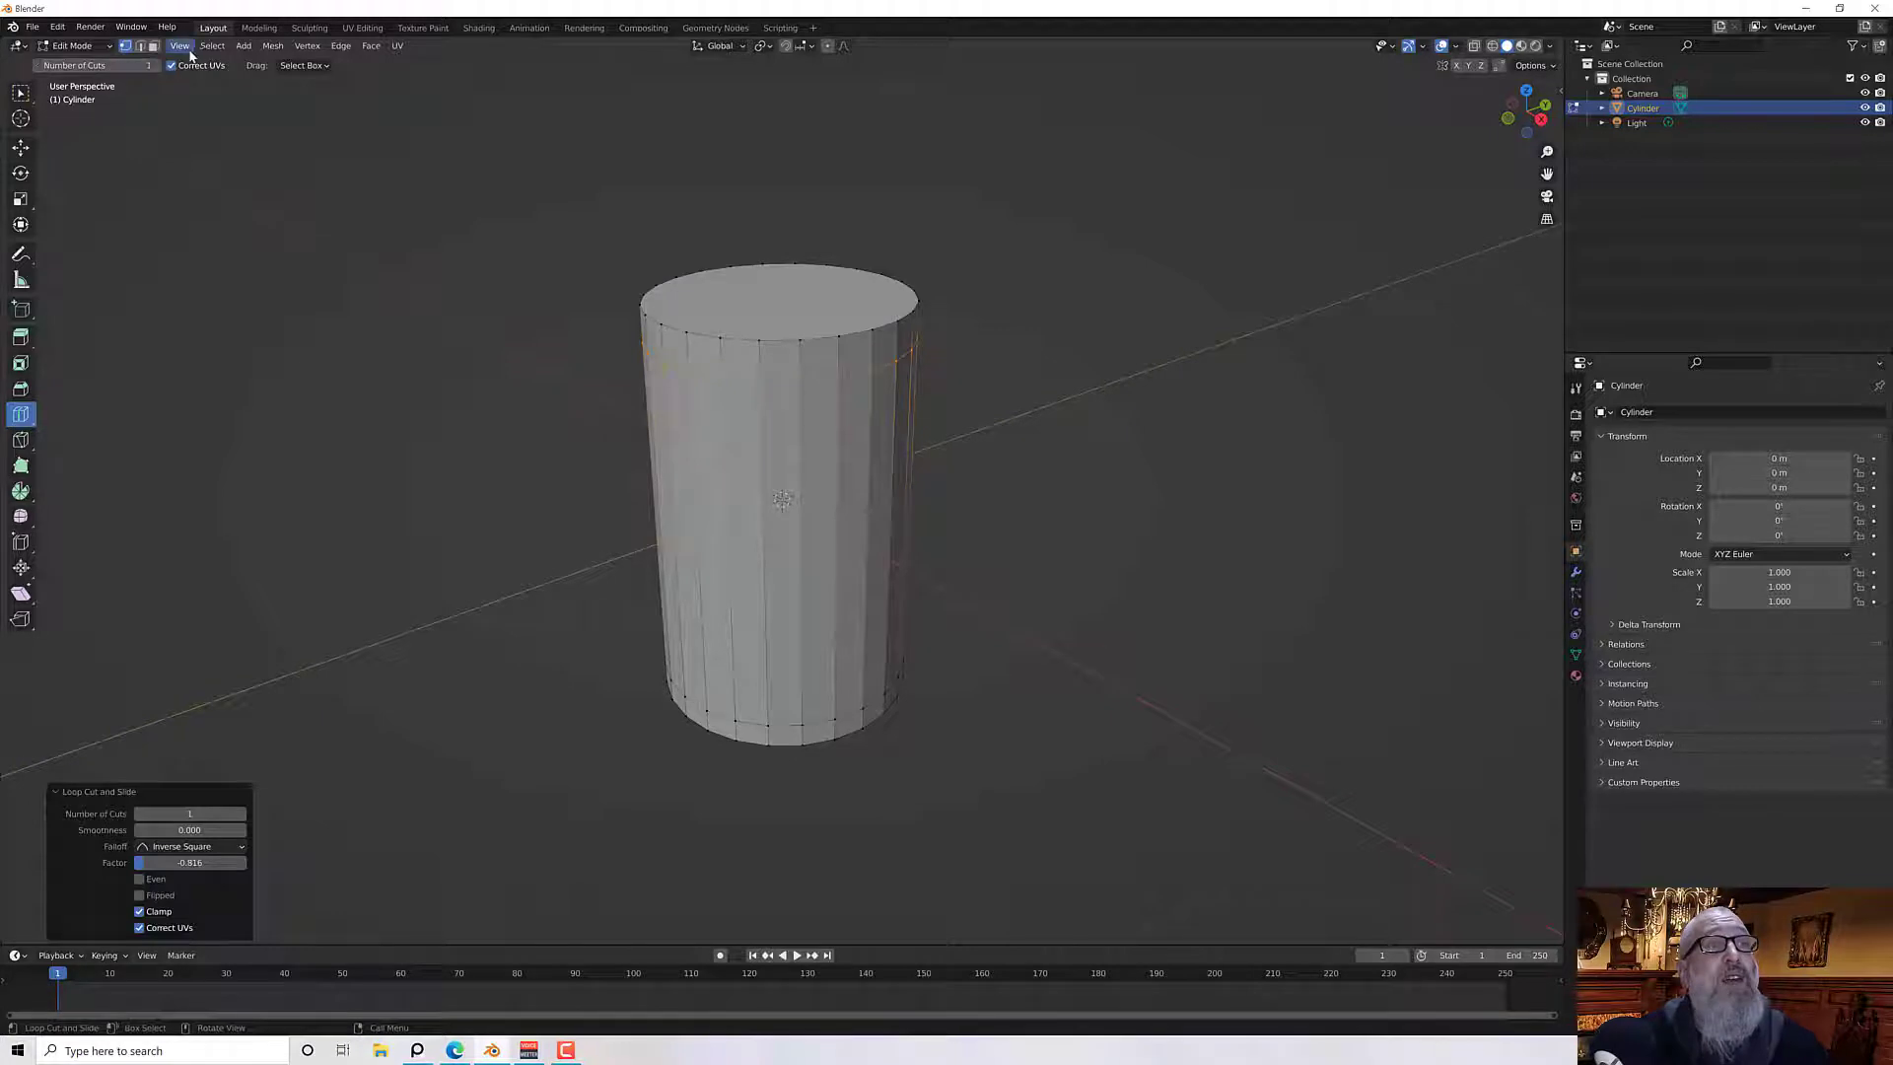
In face select mode, select the cylinder's bottom face and scale it down to 0.888
left_click(155, 47)
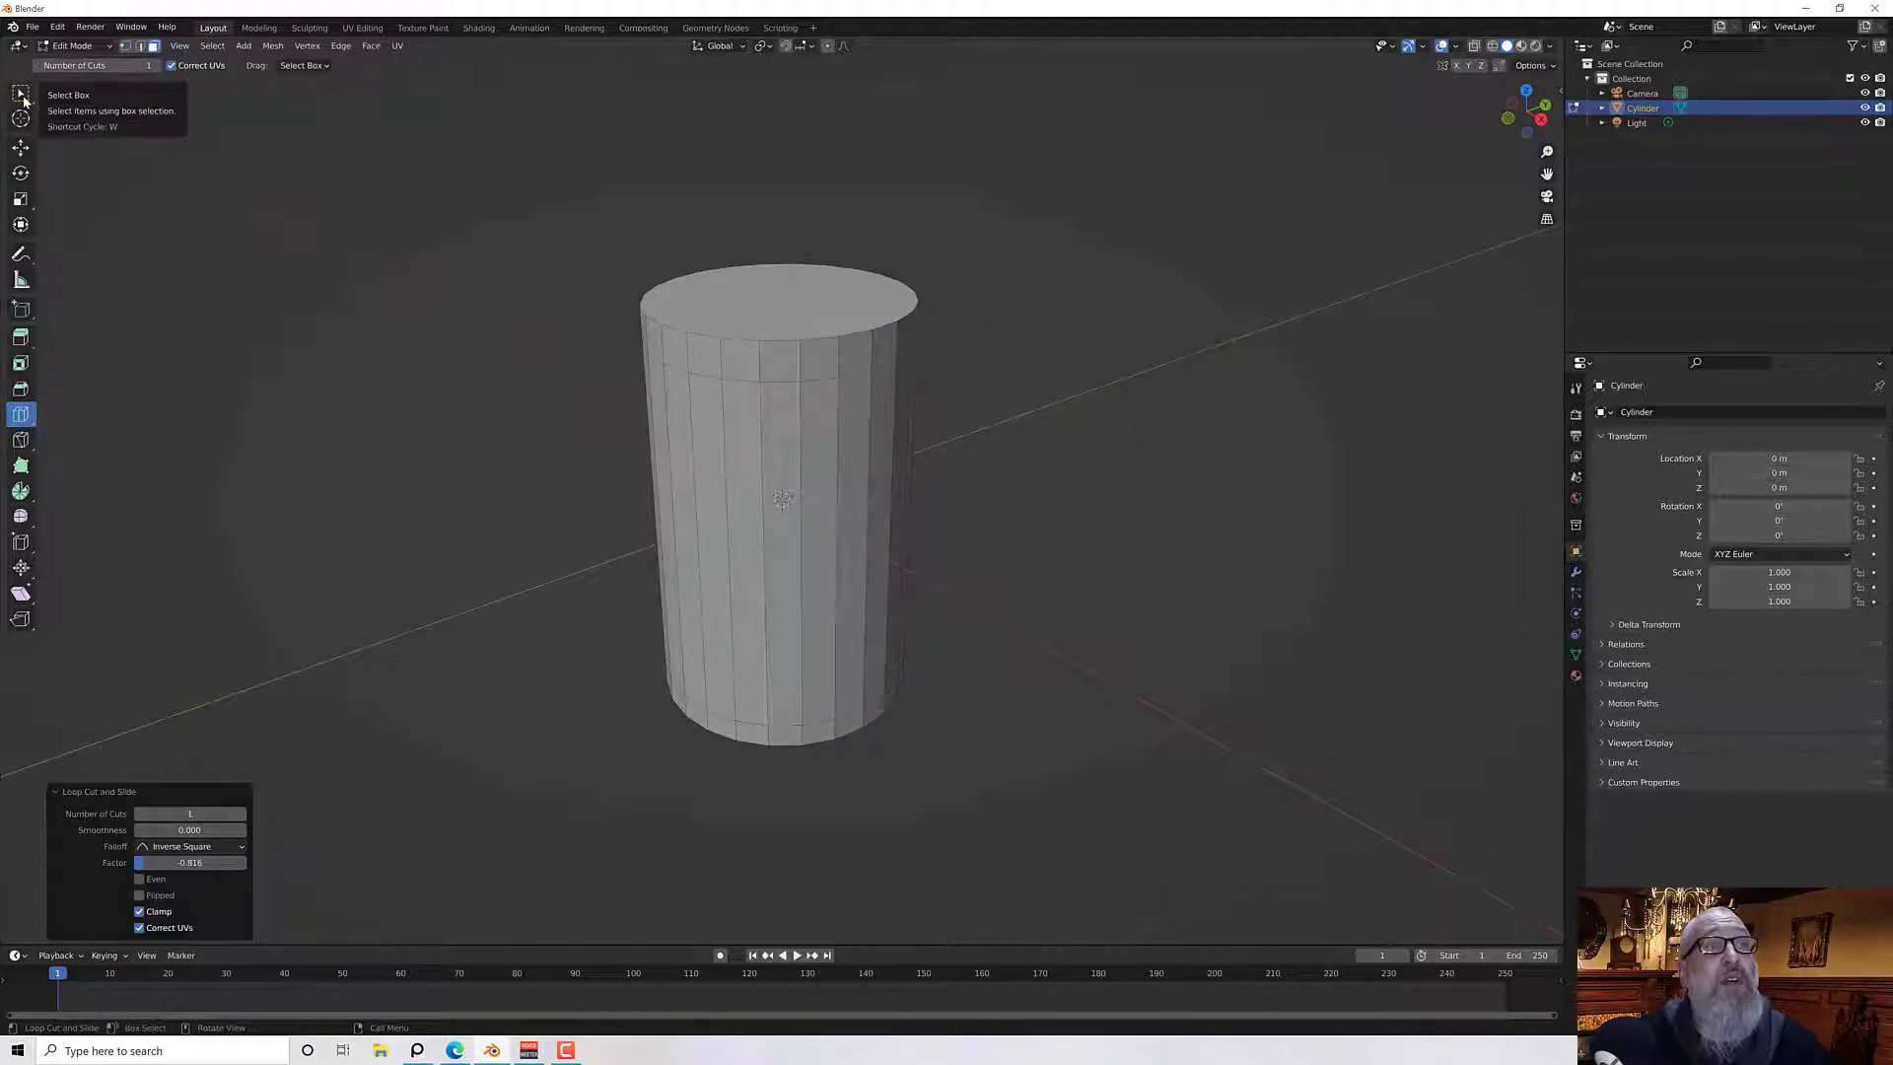
left_click(20, 94)
middle_click_drag(532, 588, 844, 516)
left_click(810, 589)
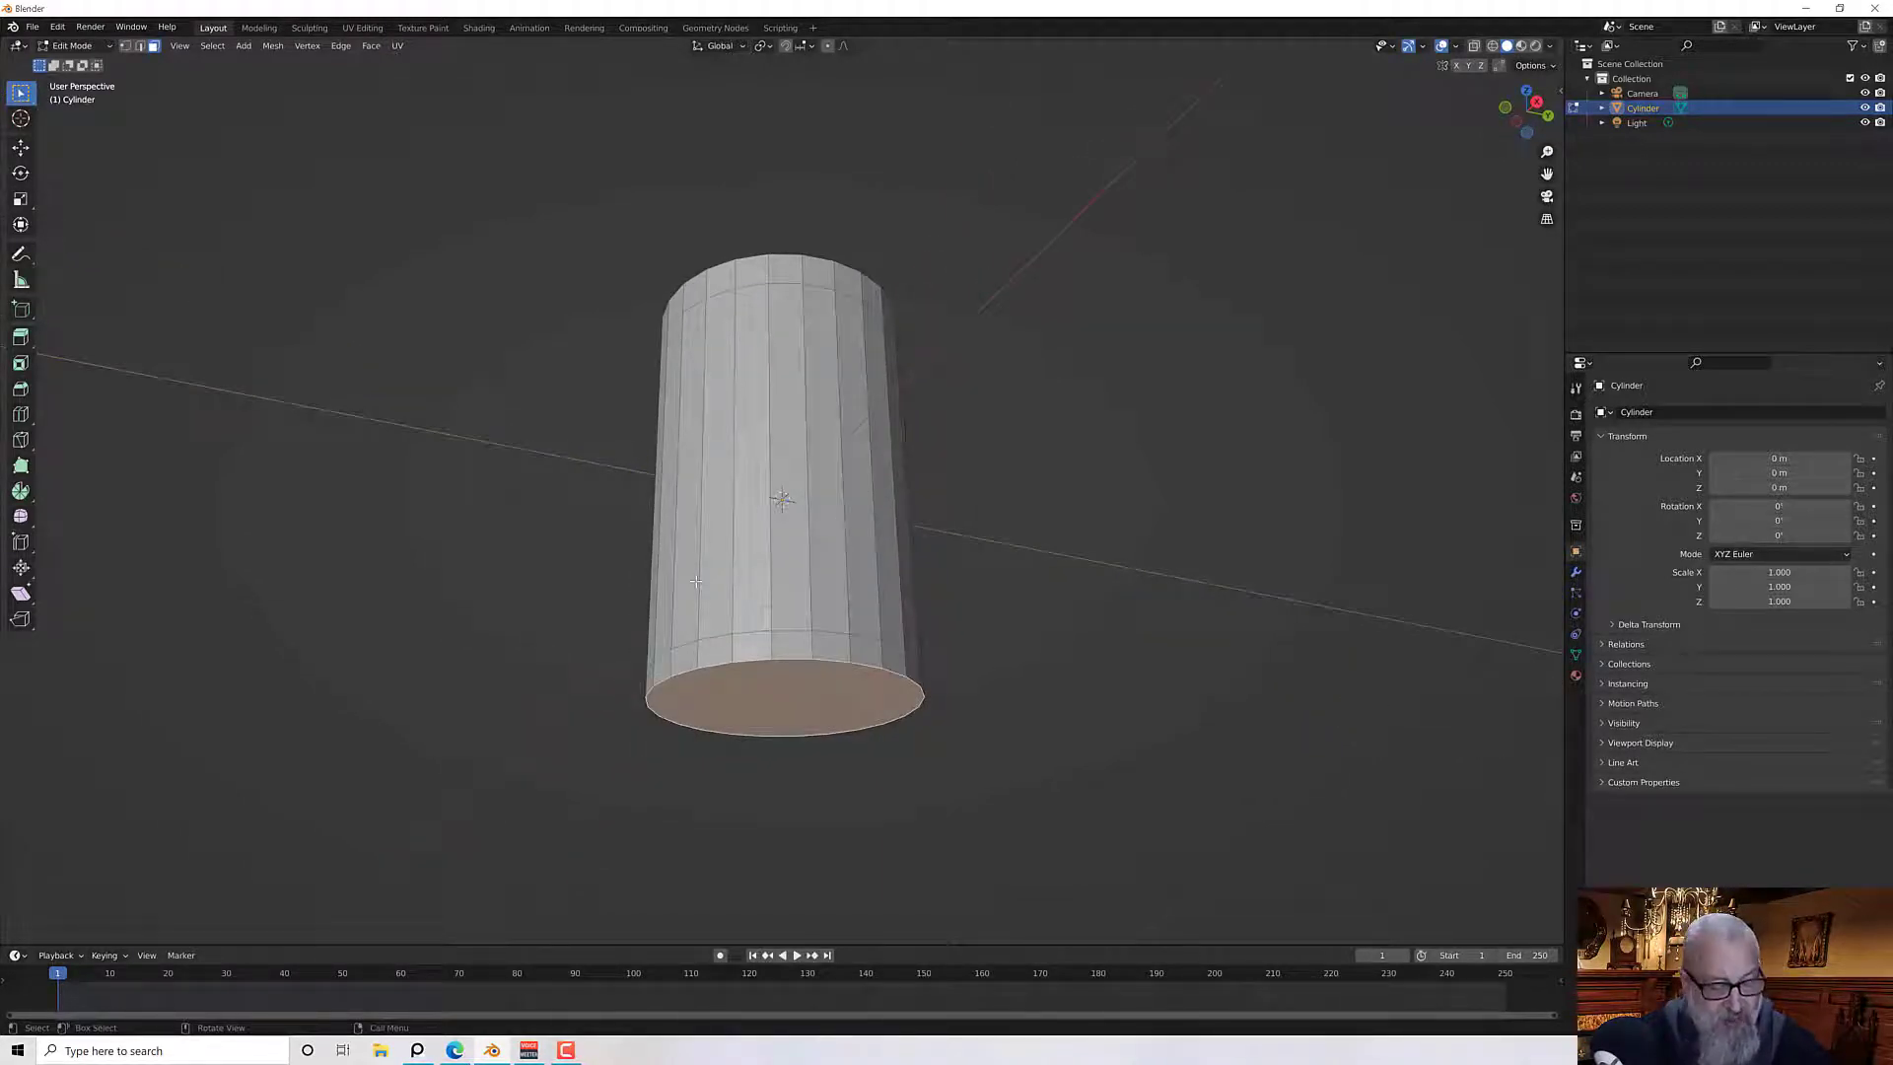
key("s")
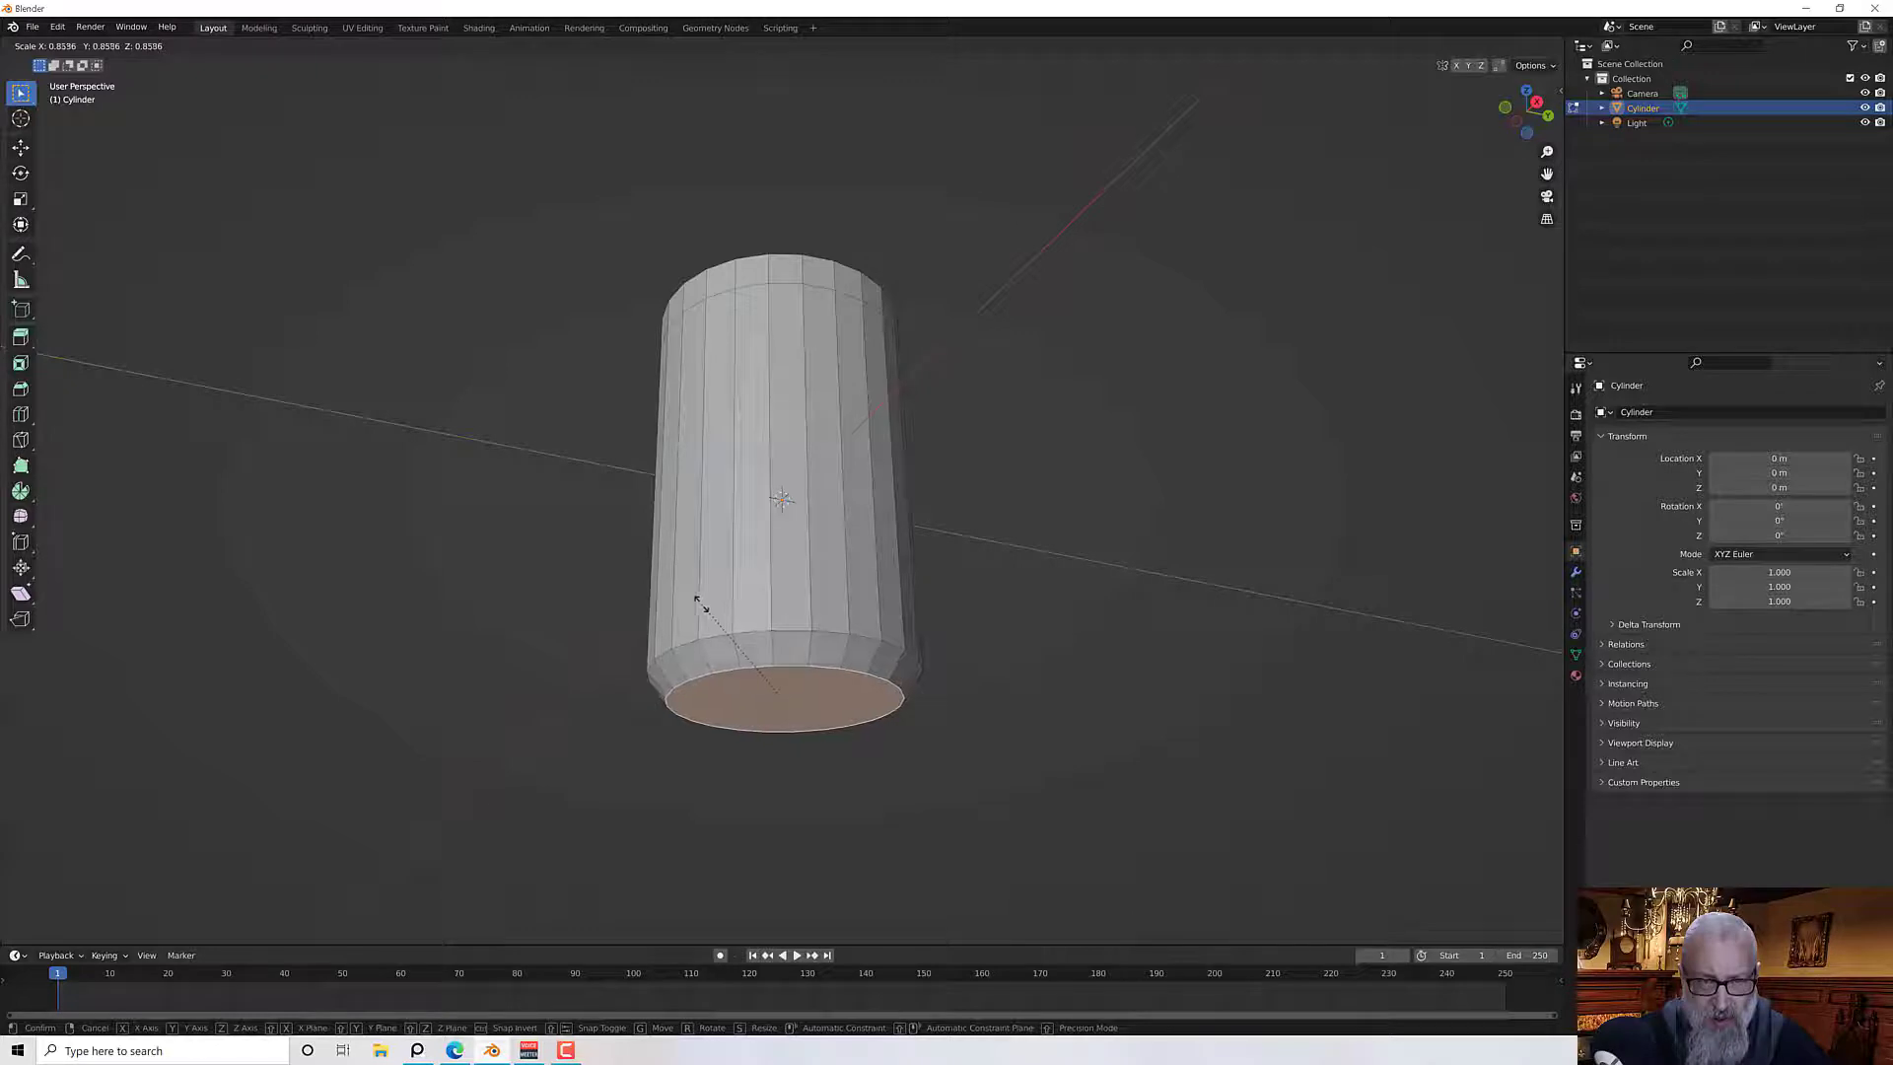
left_click(697, 599)
middle_click_drag(697, 600, 771, 684)
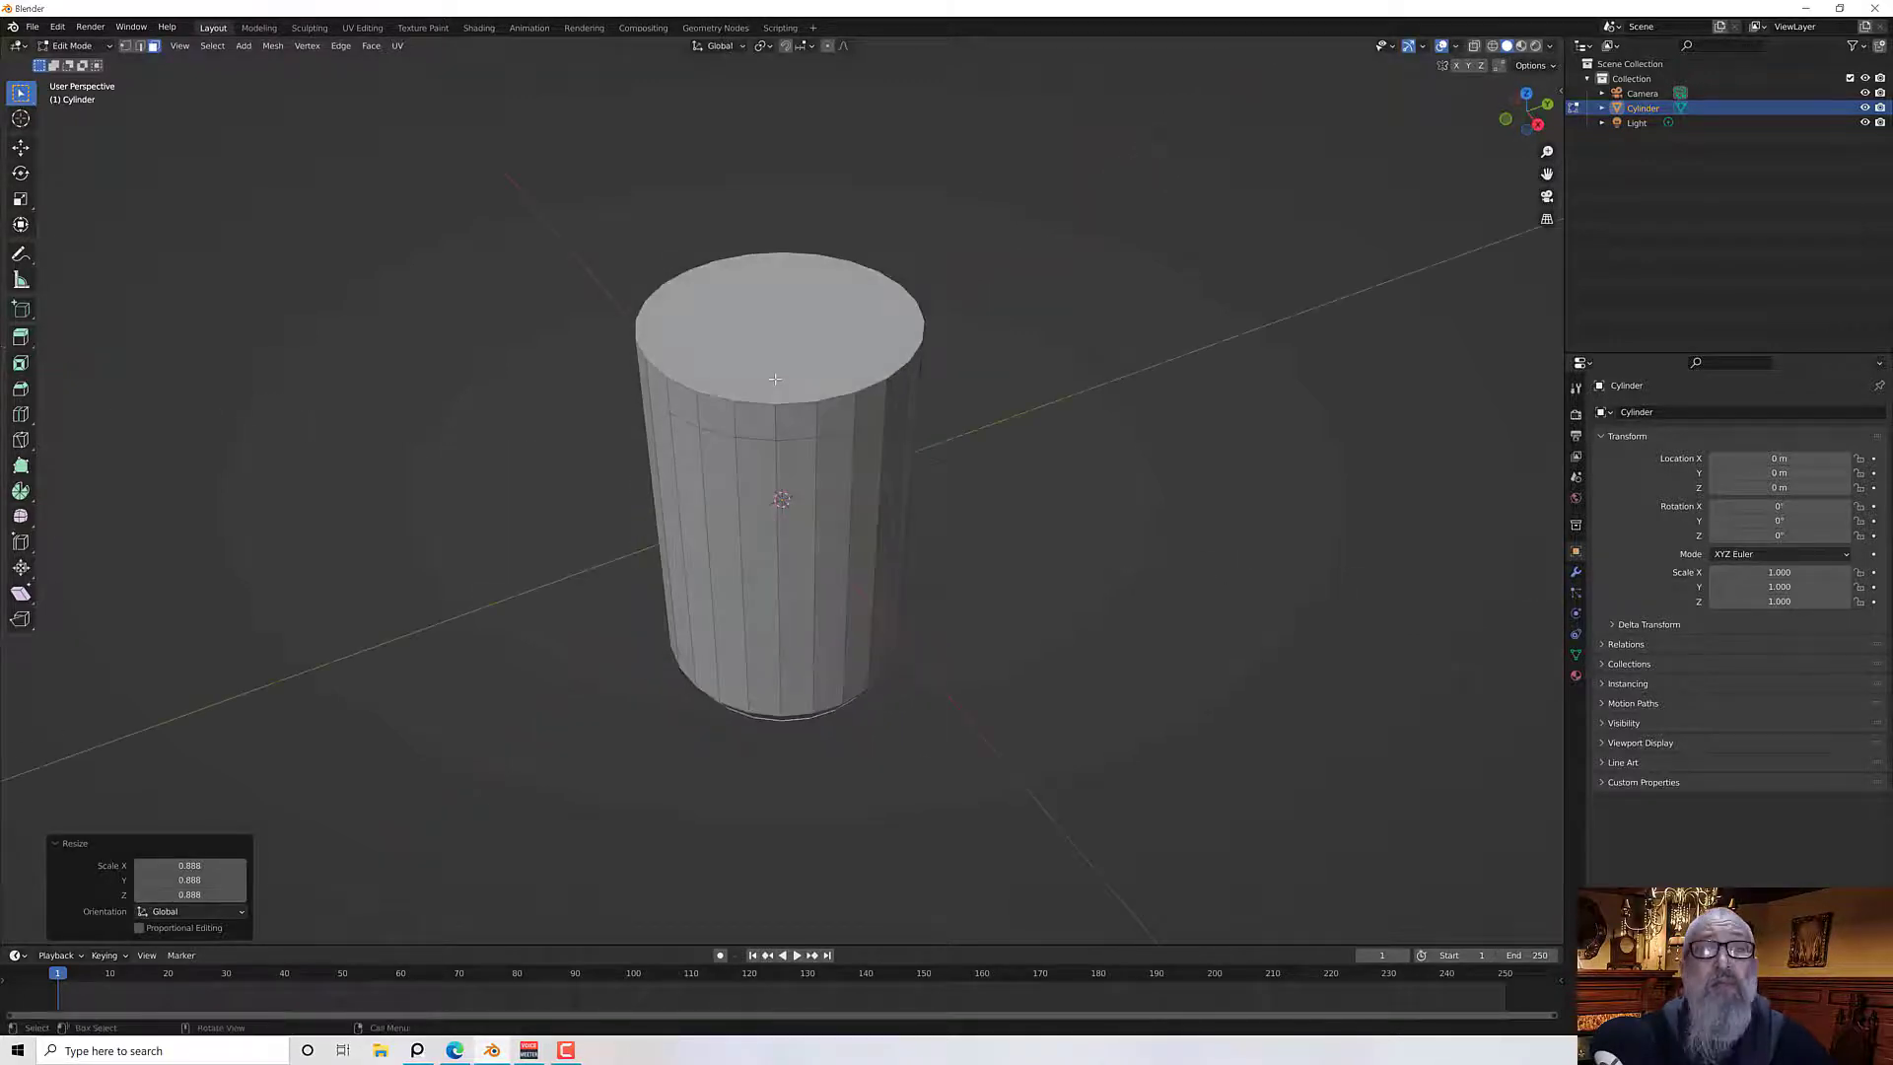
Select the cylinder's top face and scale it down to 0.741
left_click(749, 366)
middle_click_drag(747, 367, 746, 406)
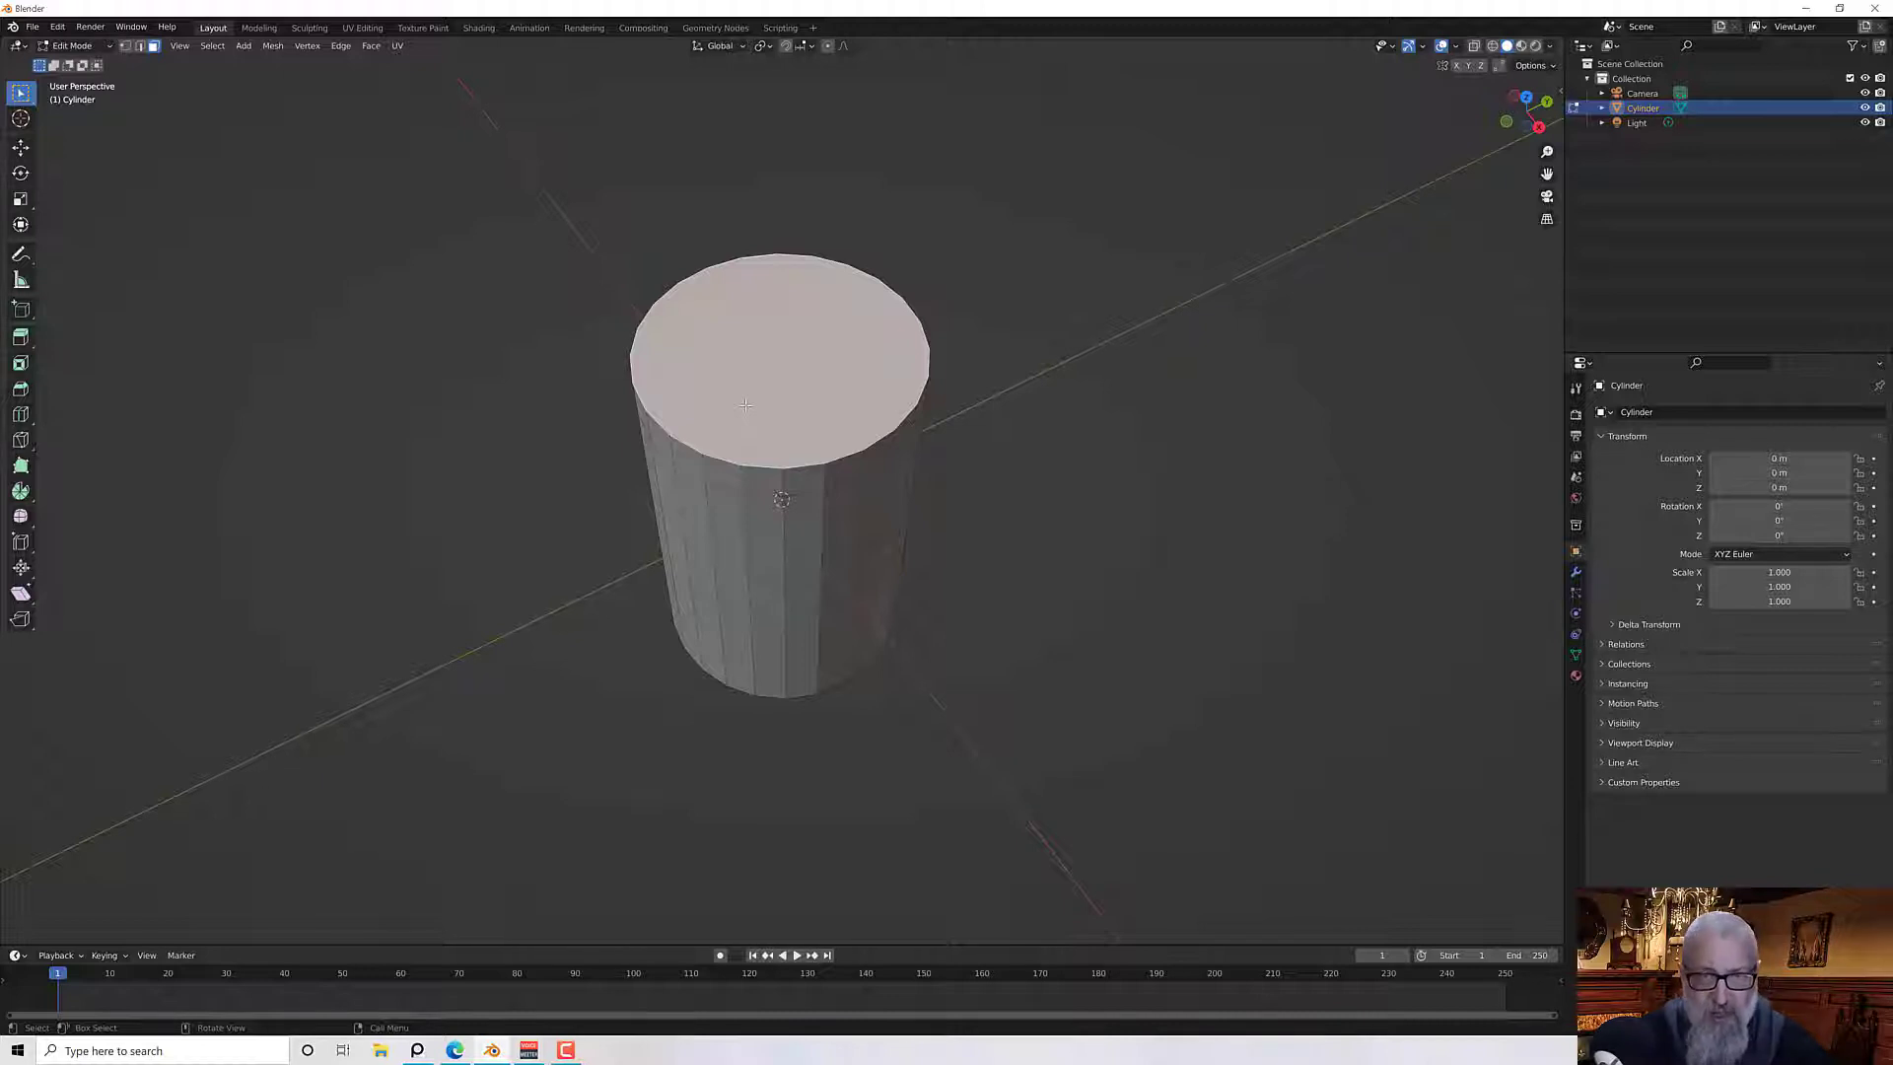
key("s")
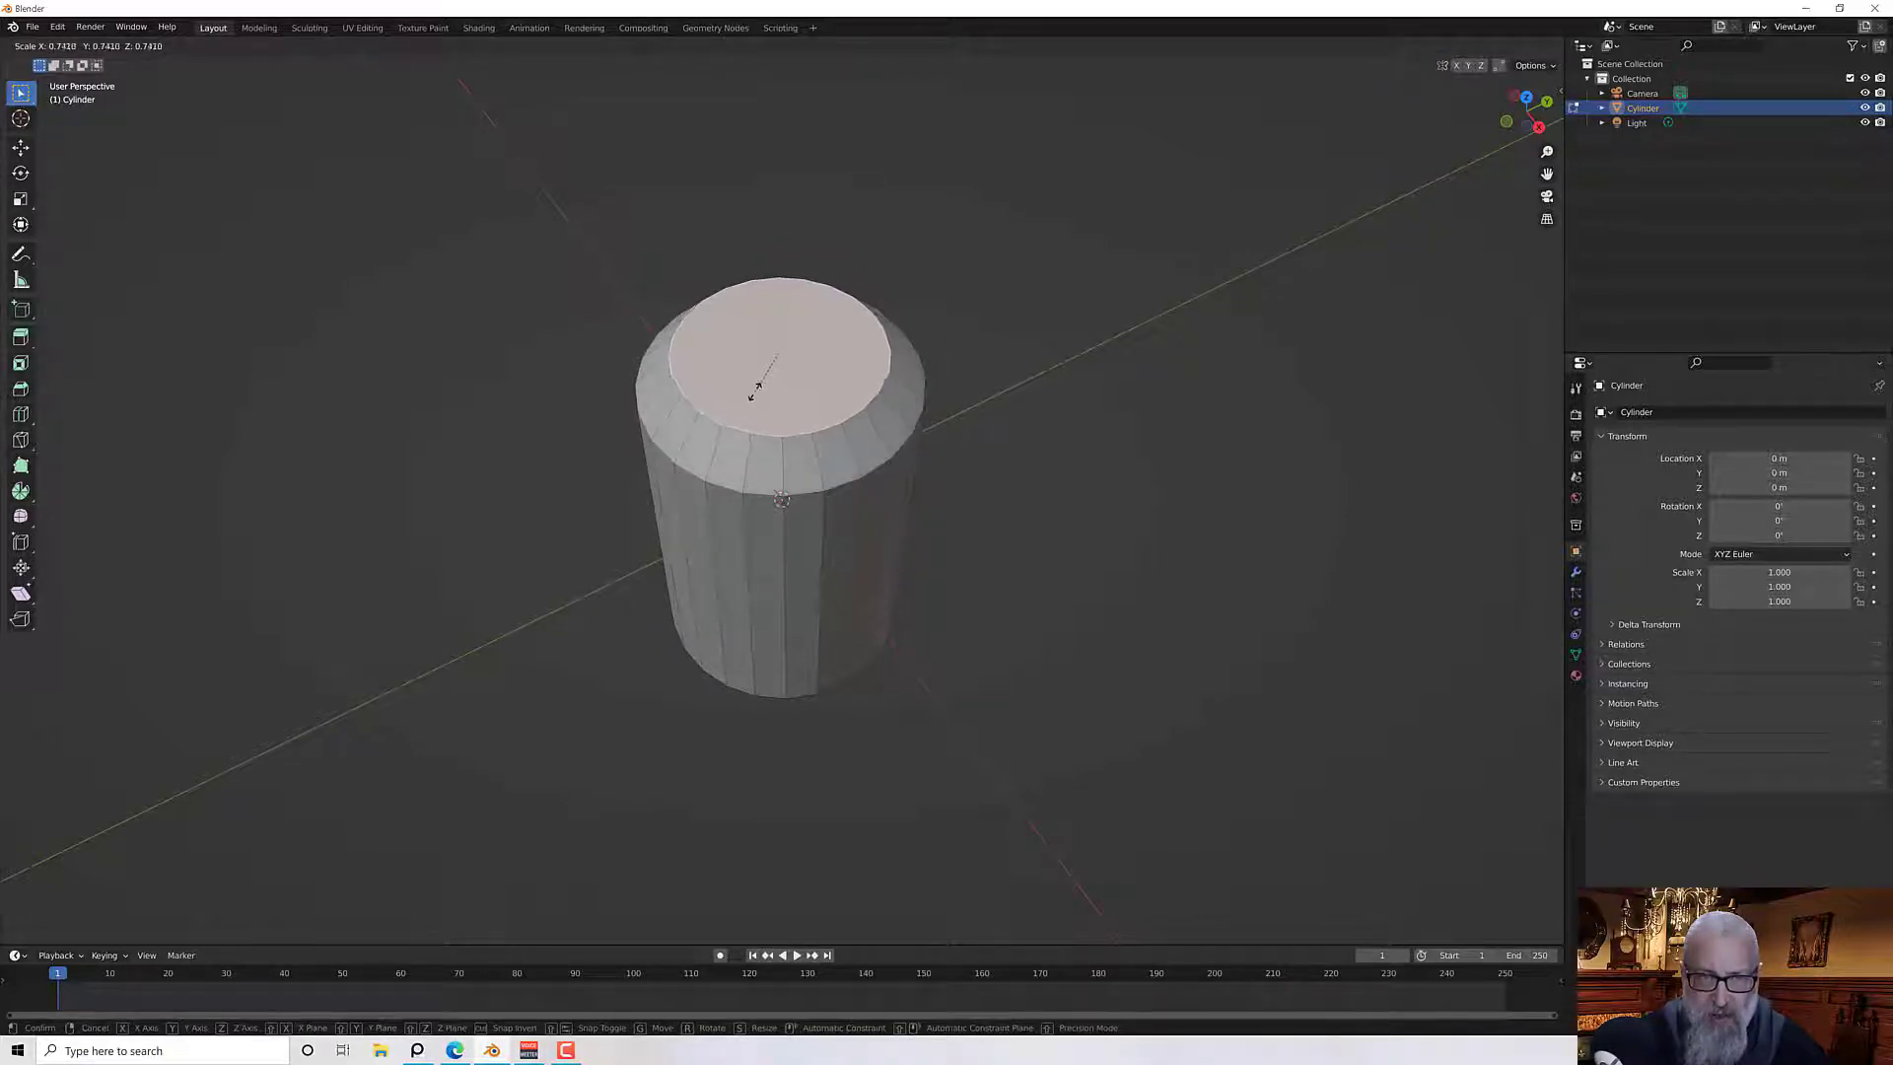
left_click(756, 389)
middle_click_drag(768, 363, 735, 275)
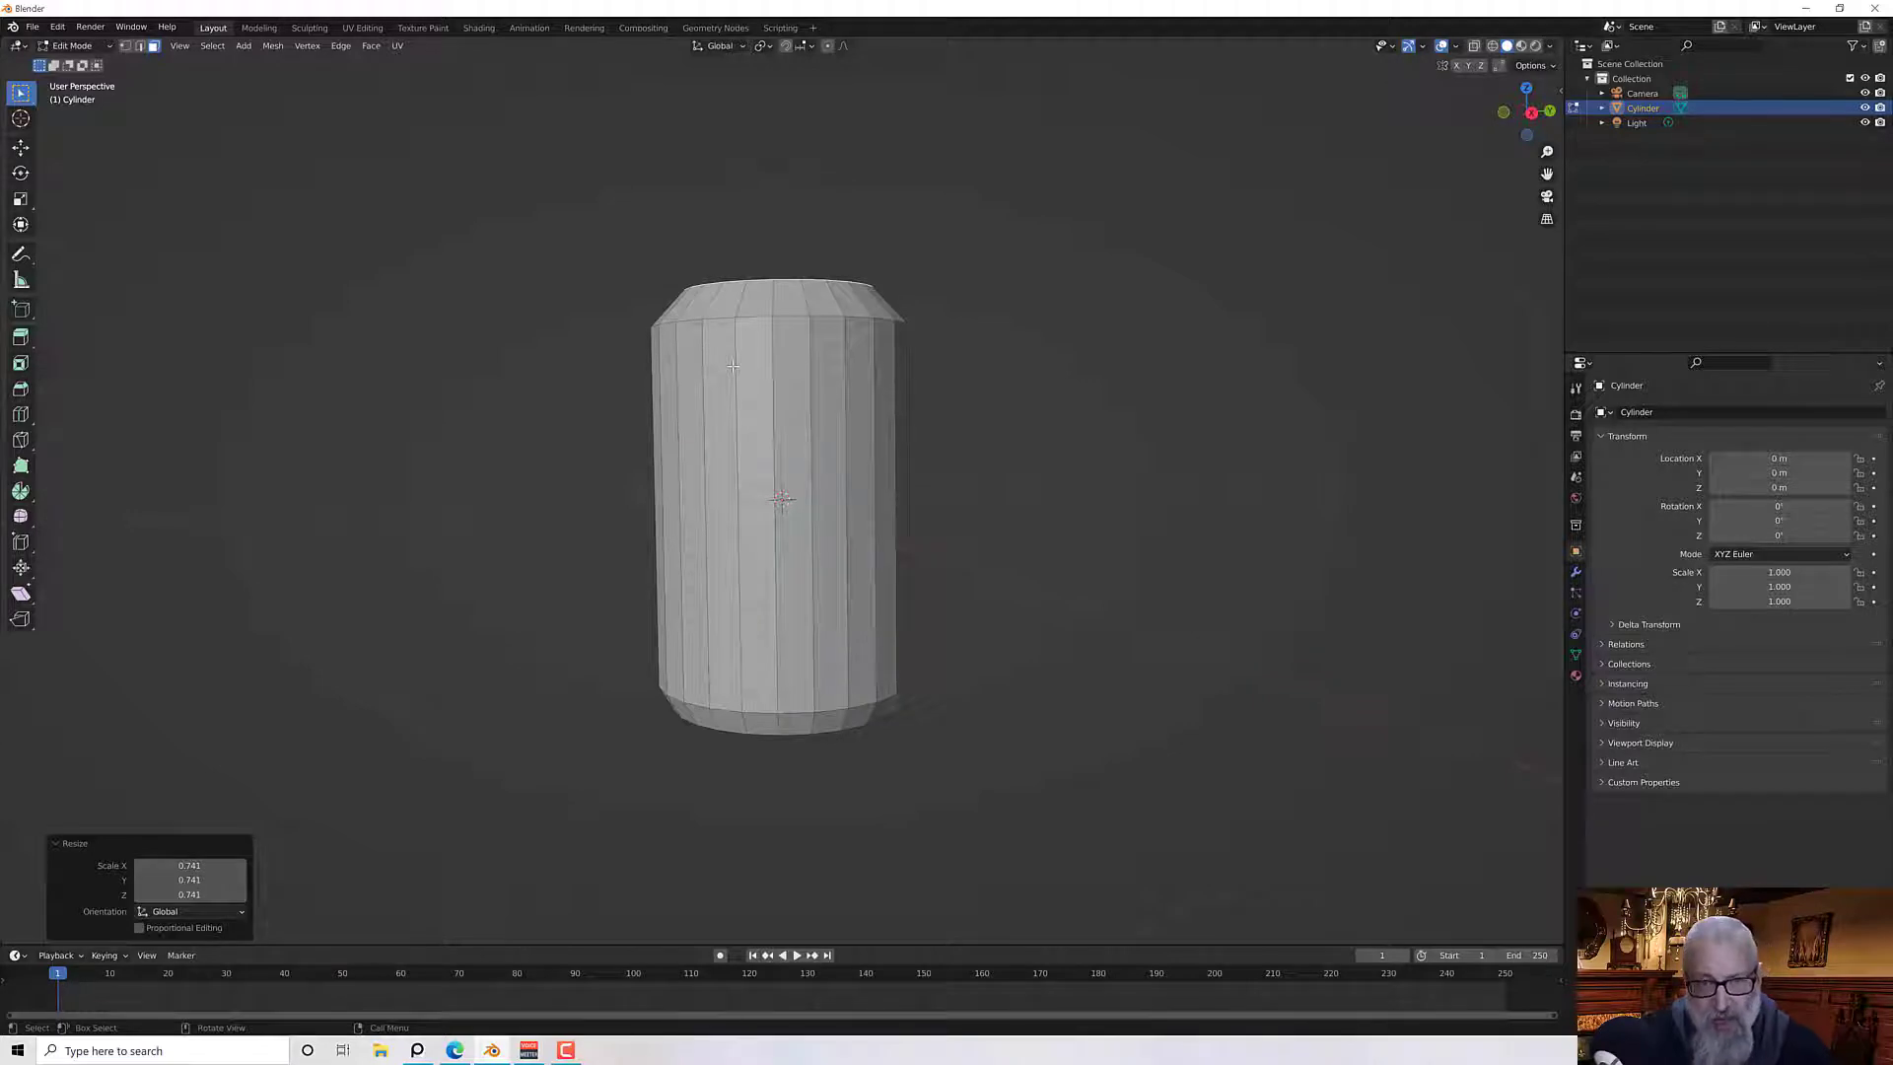
In edge select mode, select the edge loop at the base of the top shoulder and bevel it
middle_click_drag(733, 366, 747, 396)
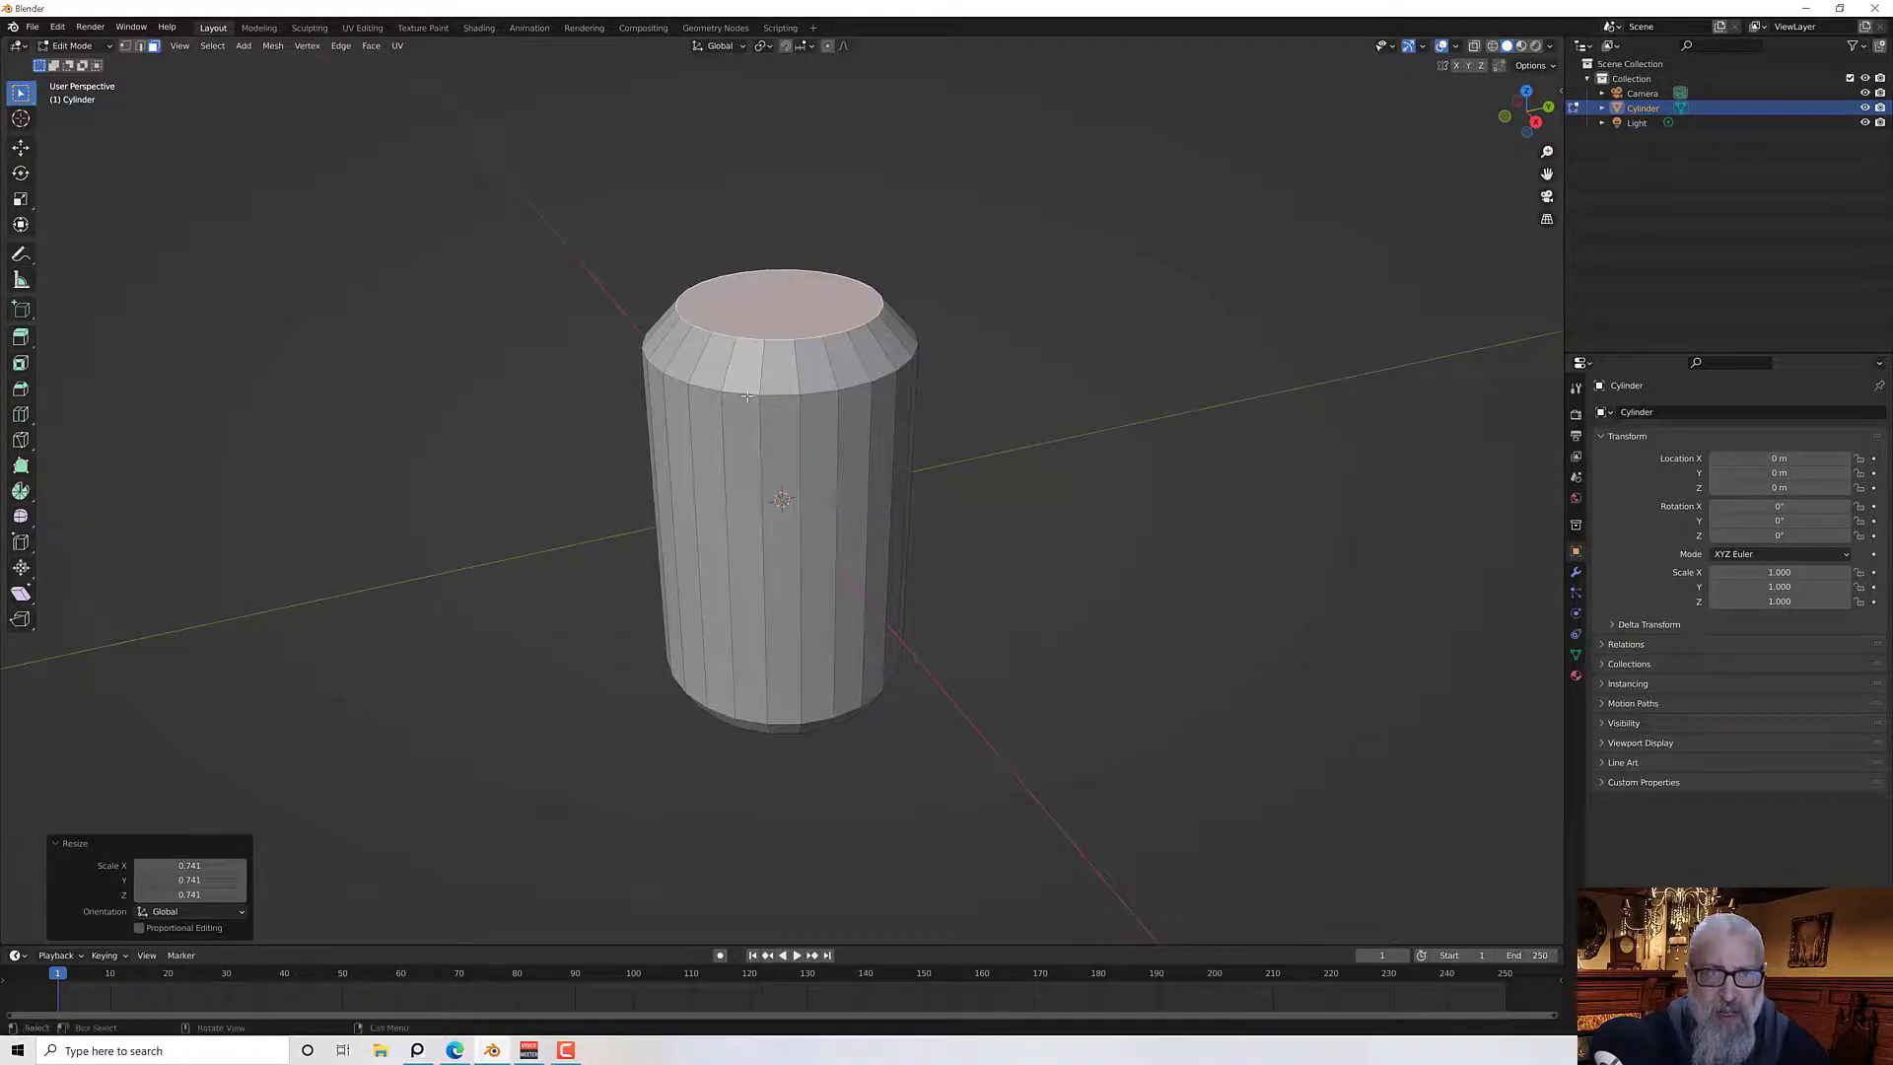
left_click(139, 45)
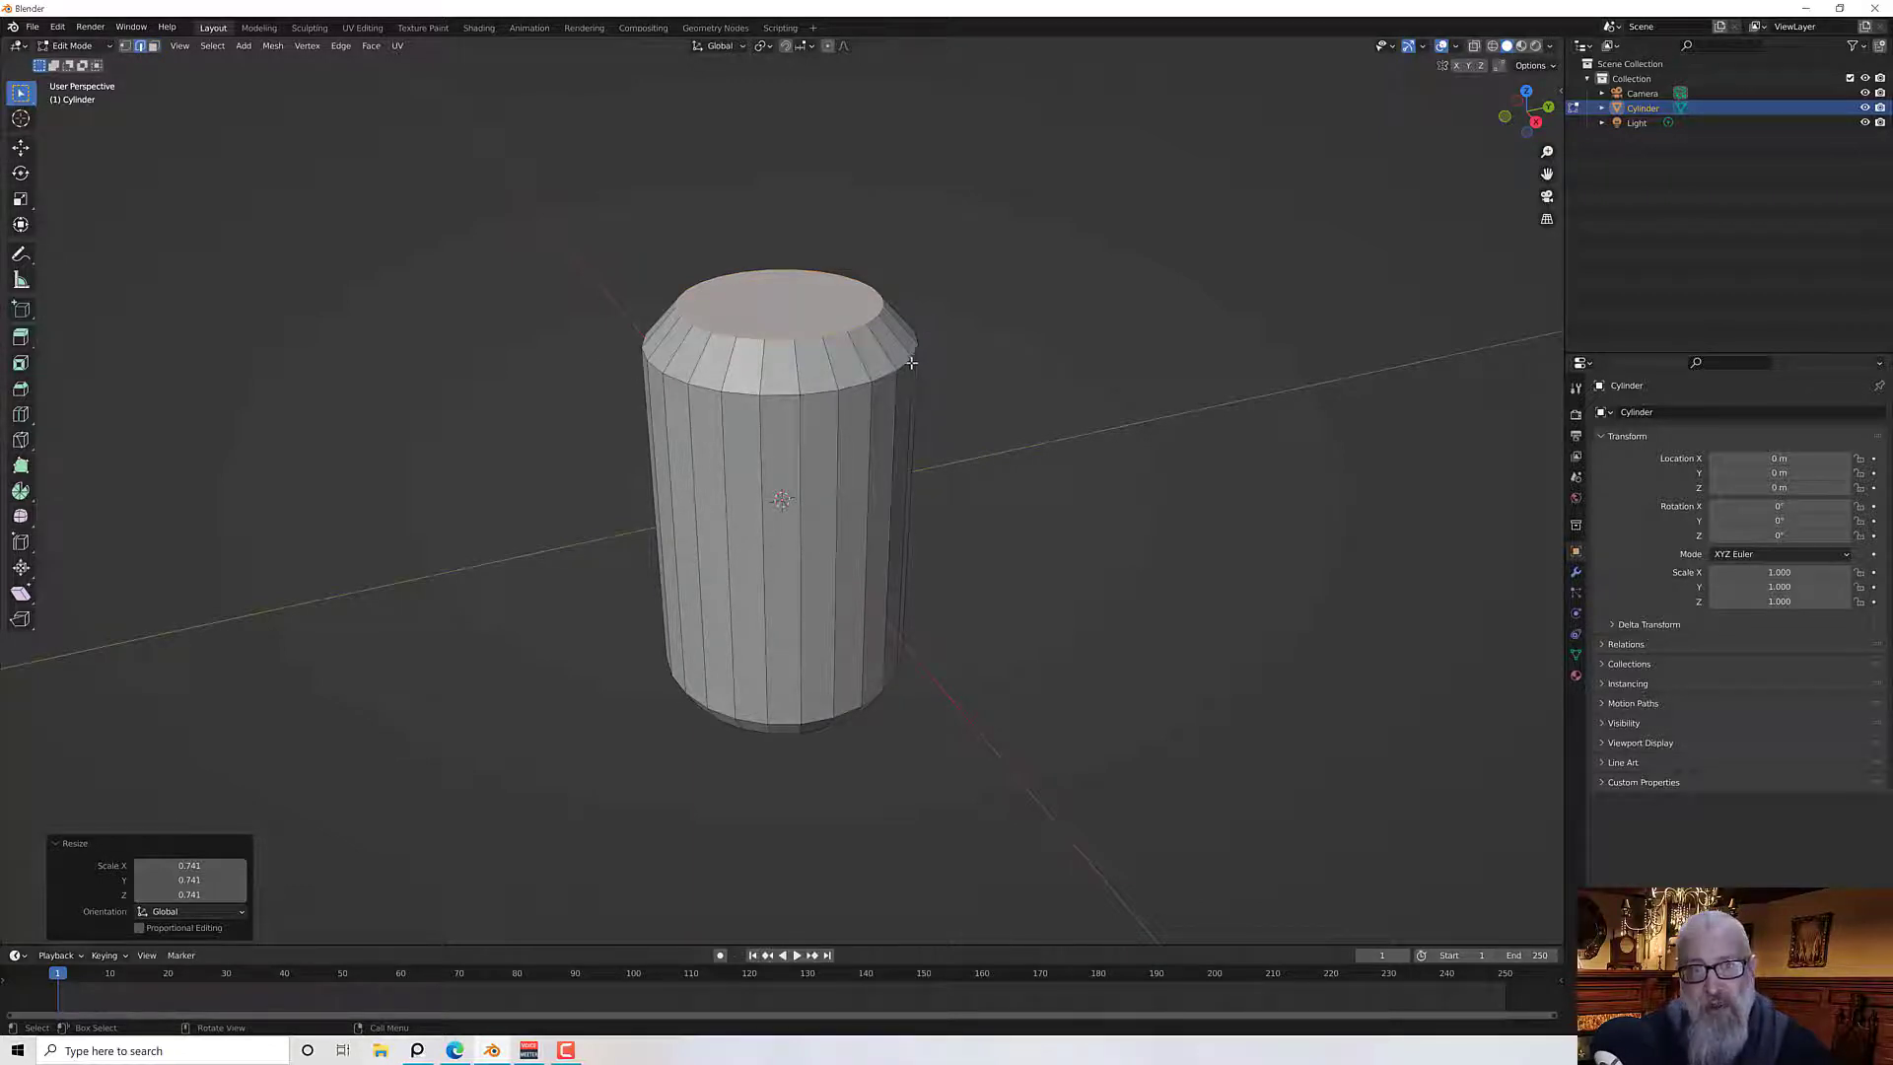
left_click(735, 391, "alt")
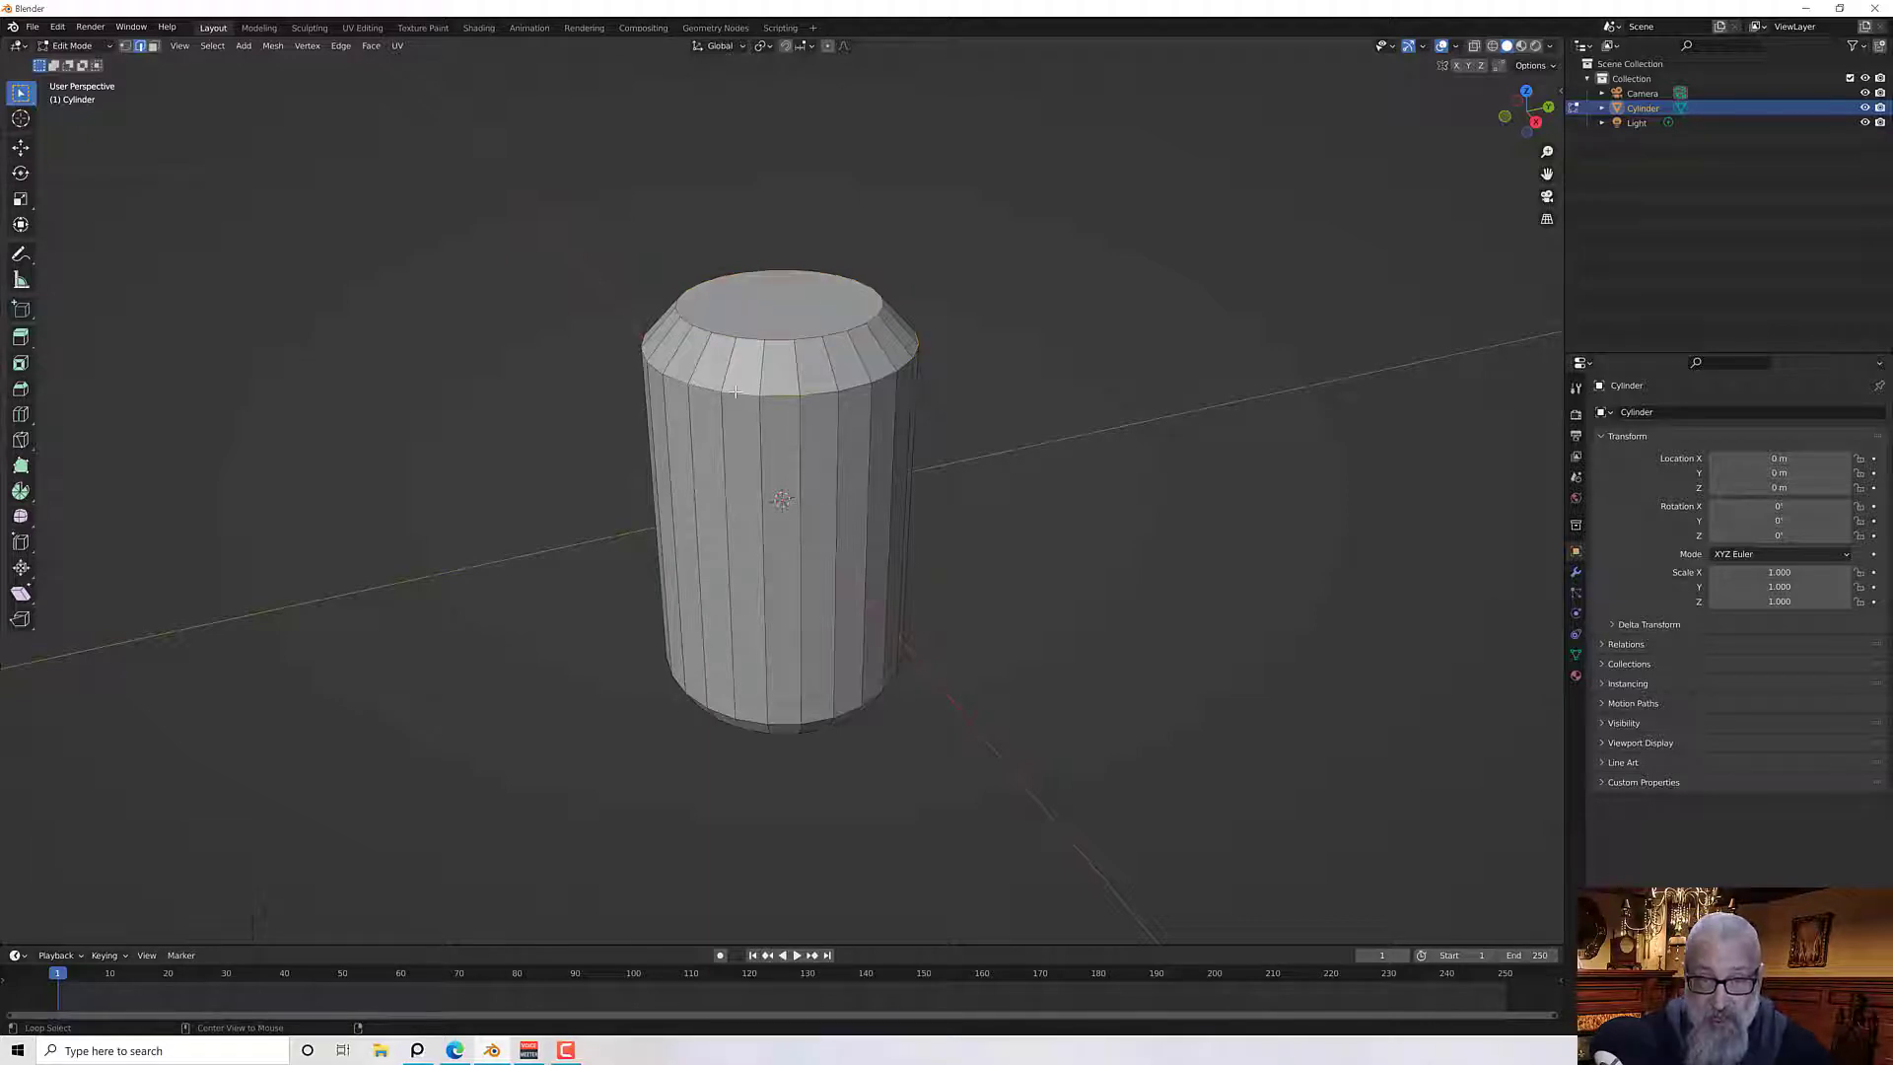
middle_click_drag(241, 405, 238, 372)
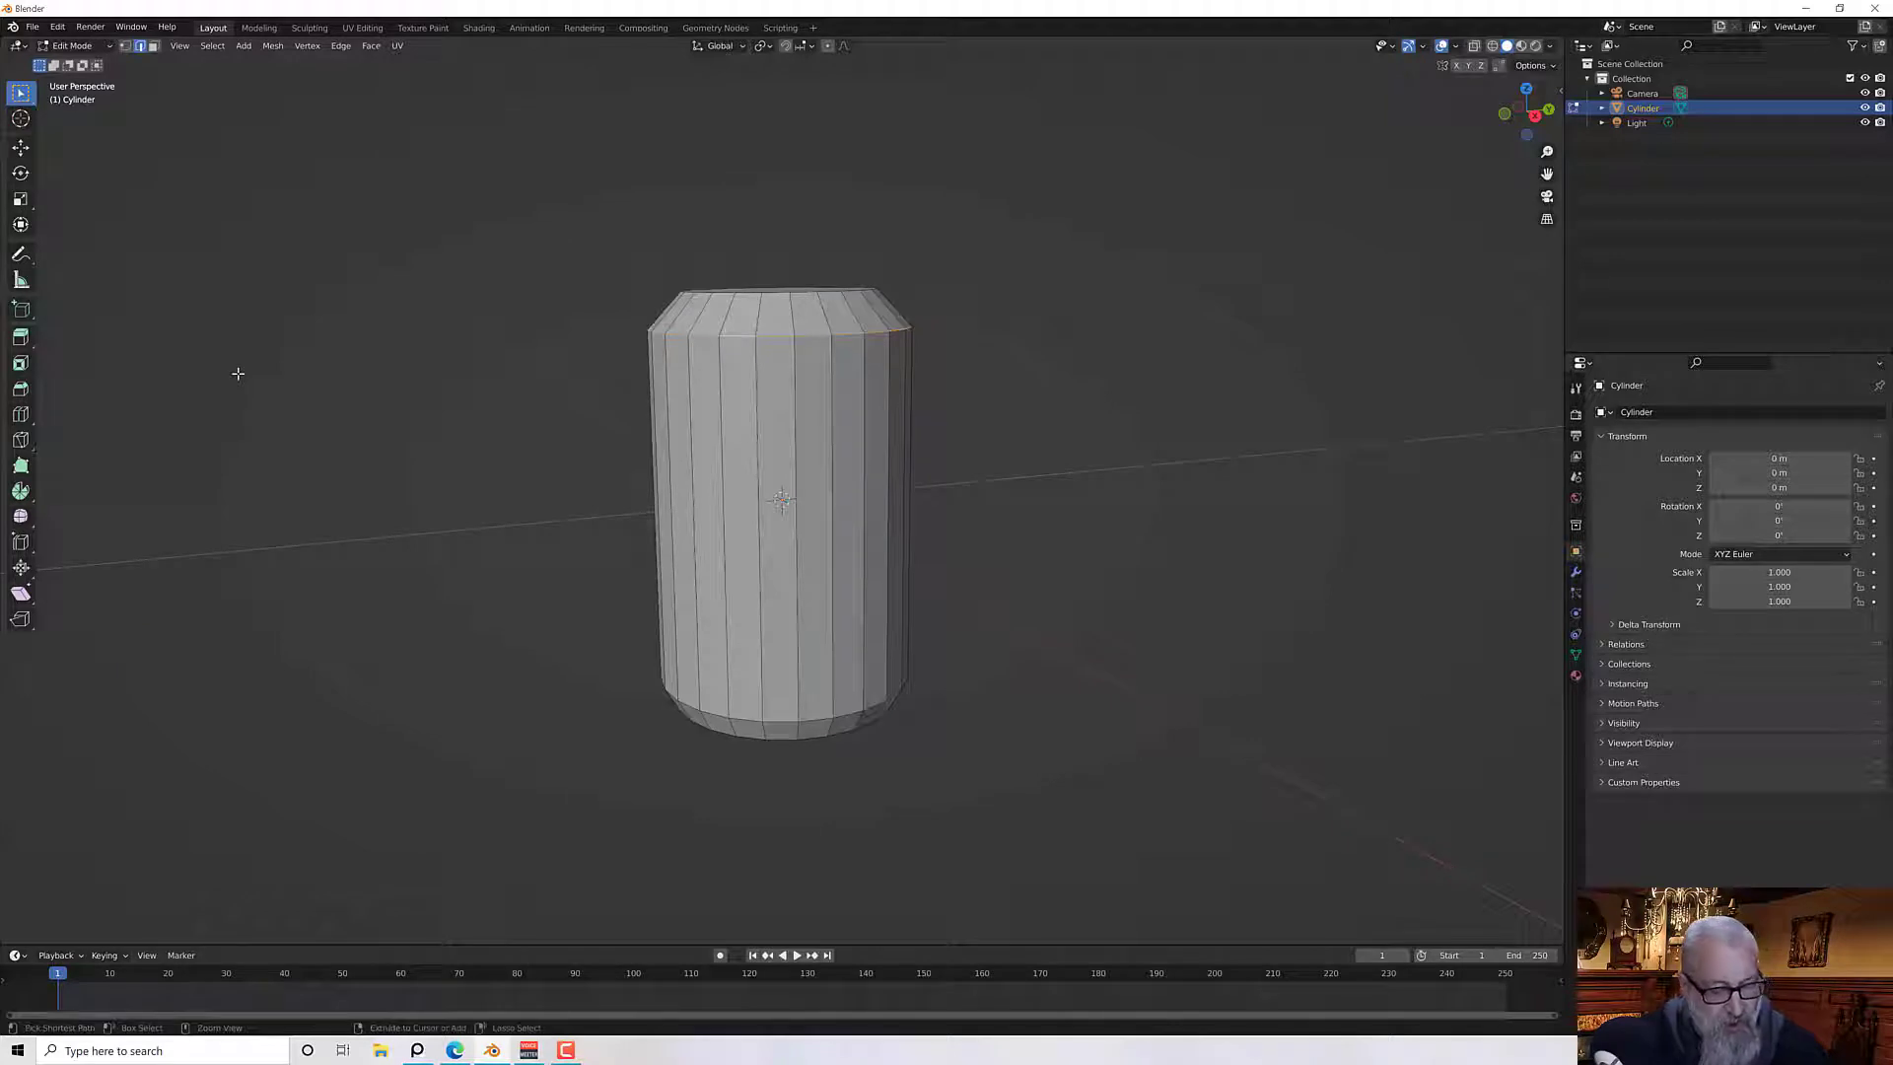
key("ctrl+b")
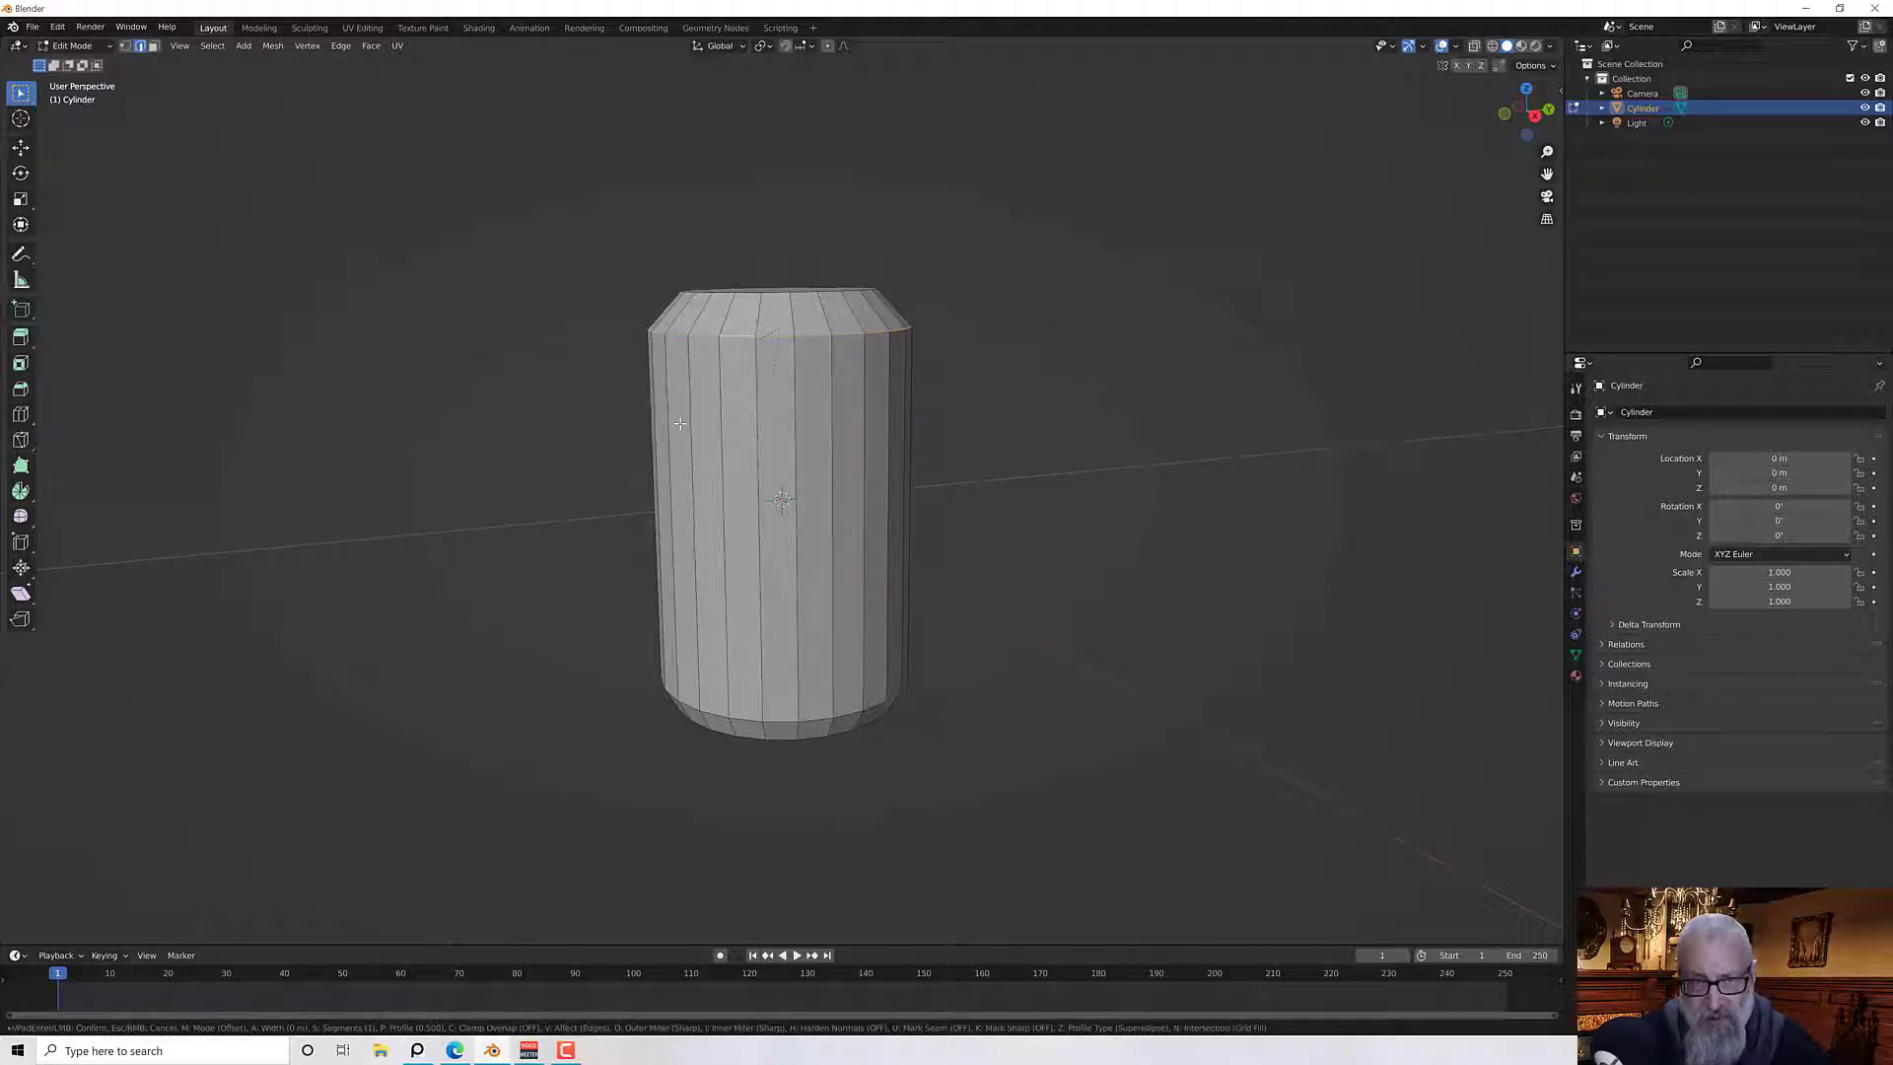
left_click(929, 382)
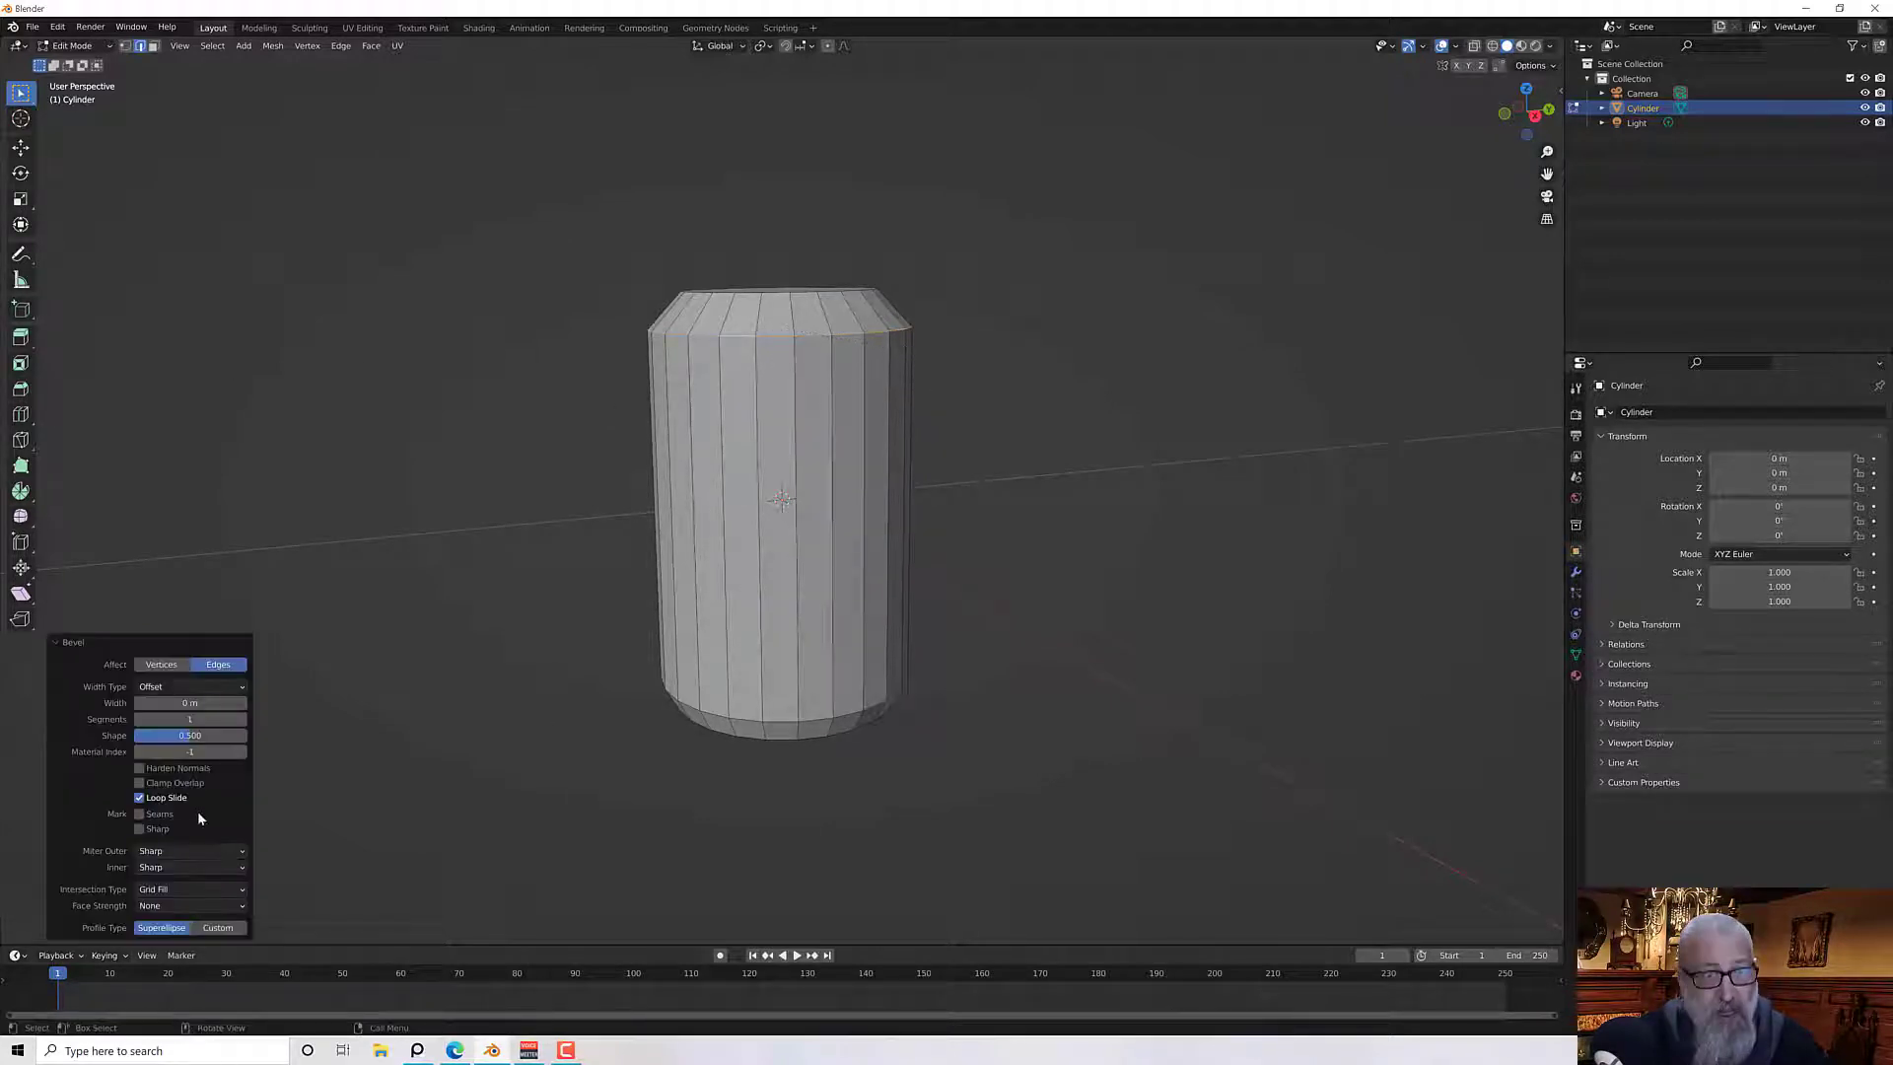
Set the bevel width to 0.5 inches
mouse_move(176, 703)
left_mouse_down()
mouse_move(237, 702)
mouse_move(174, 702)
left_mouse_up()
left_click(175, 703)
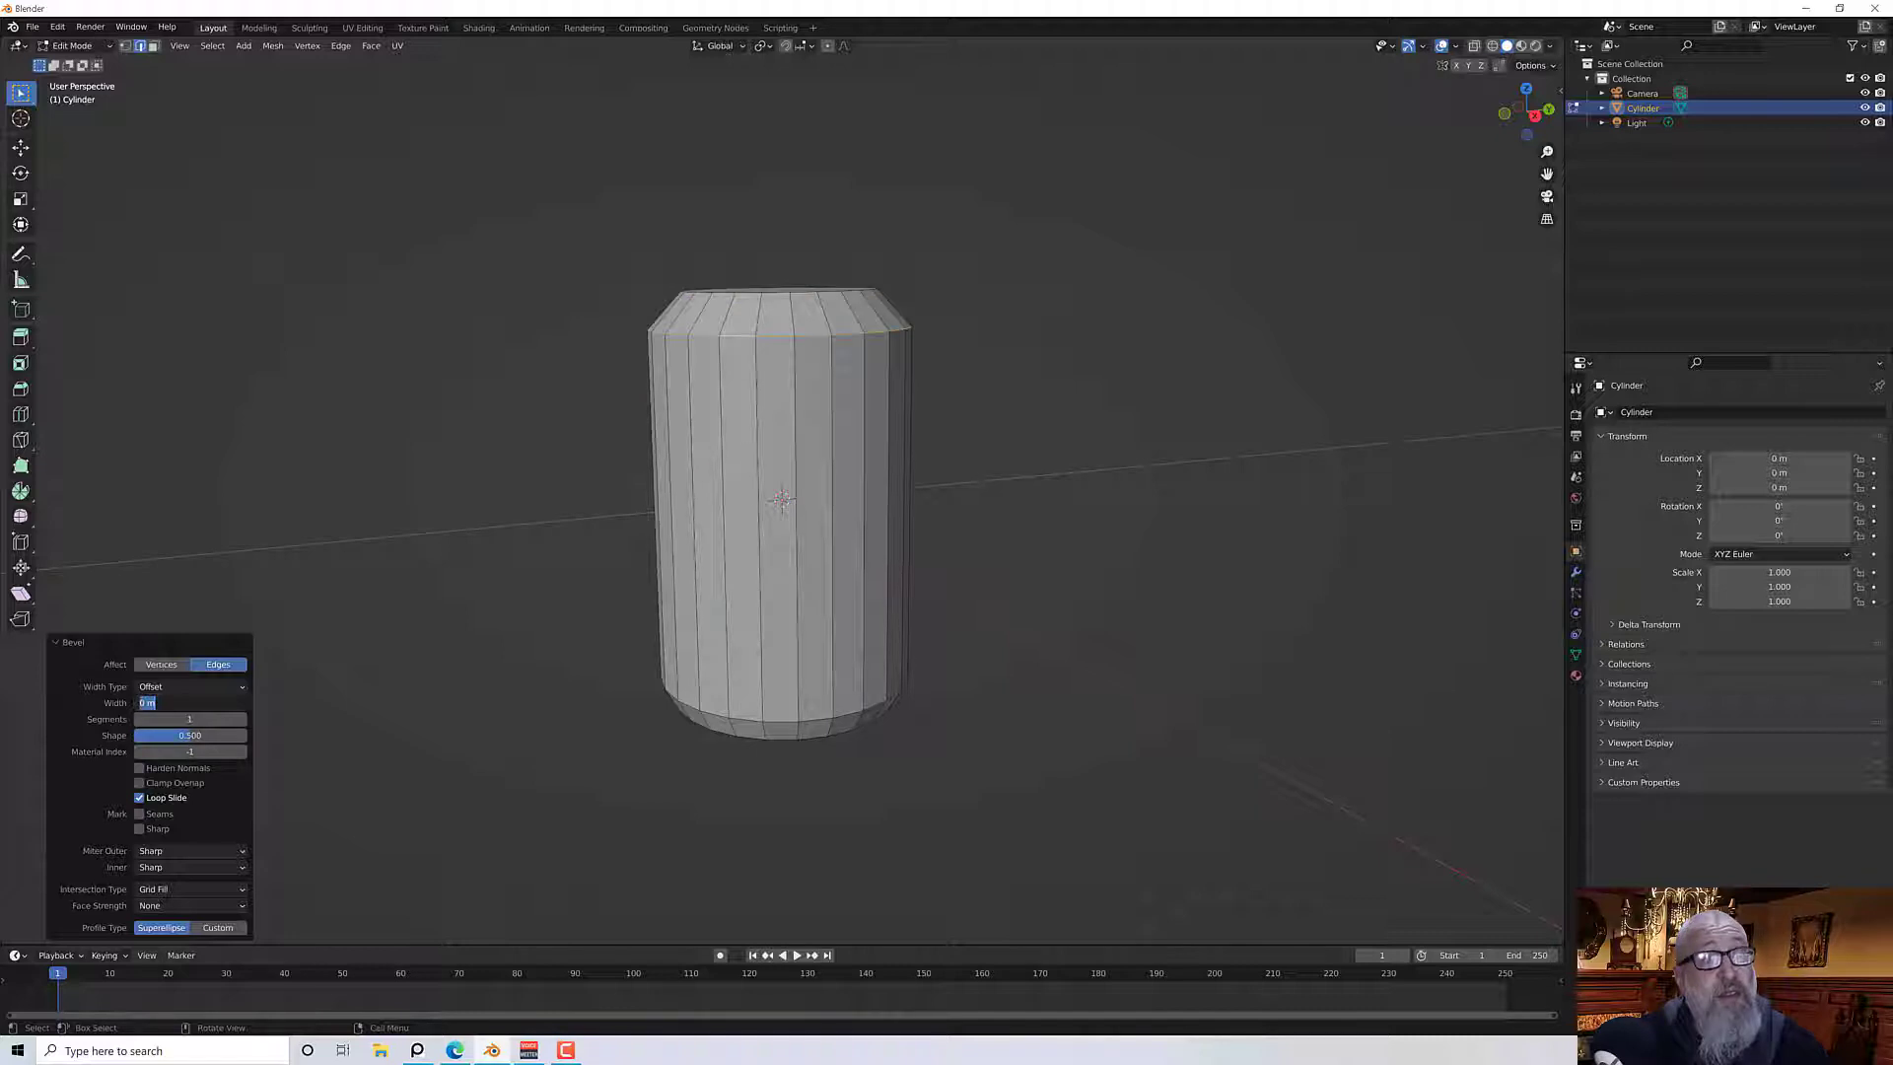
type("0.5")
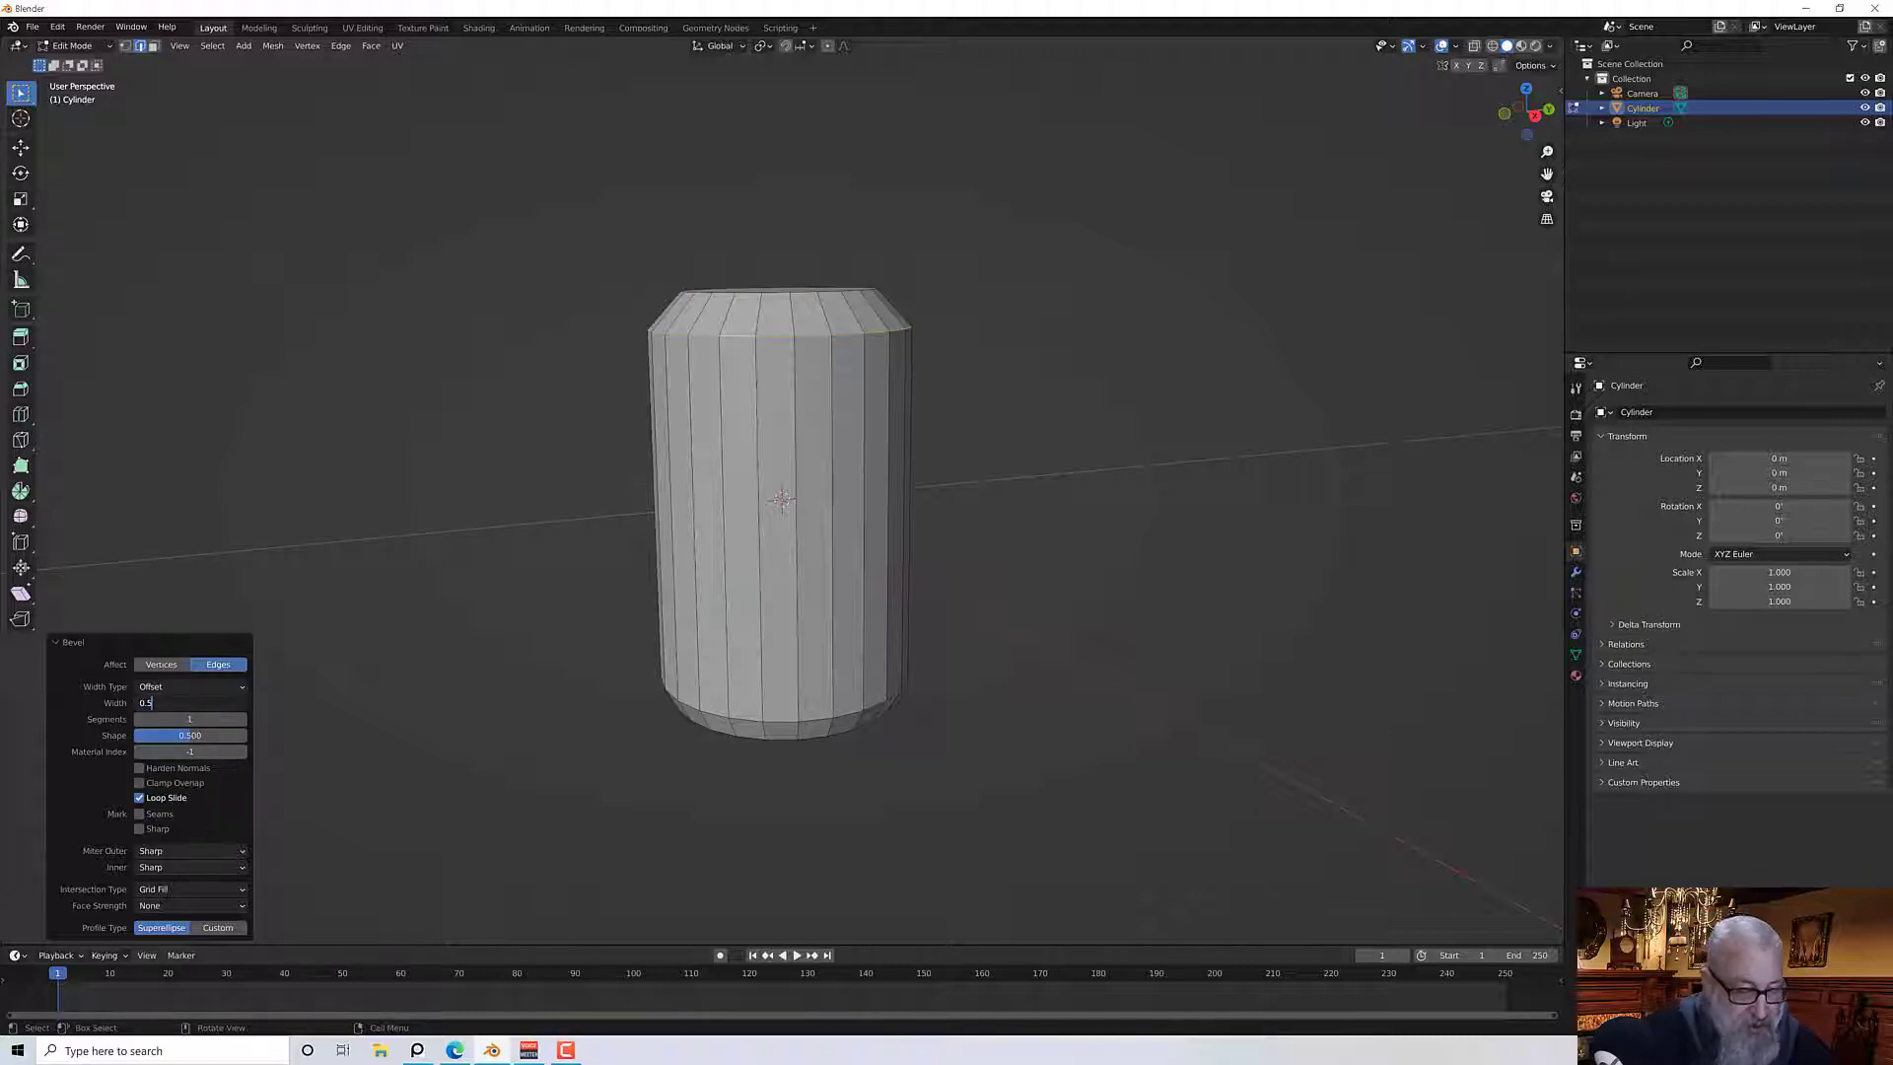
type("\"")
key("Return")
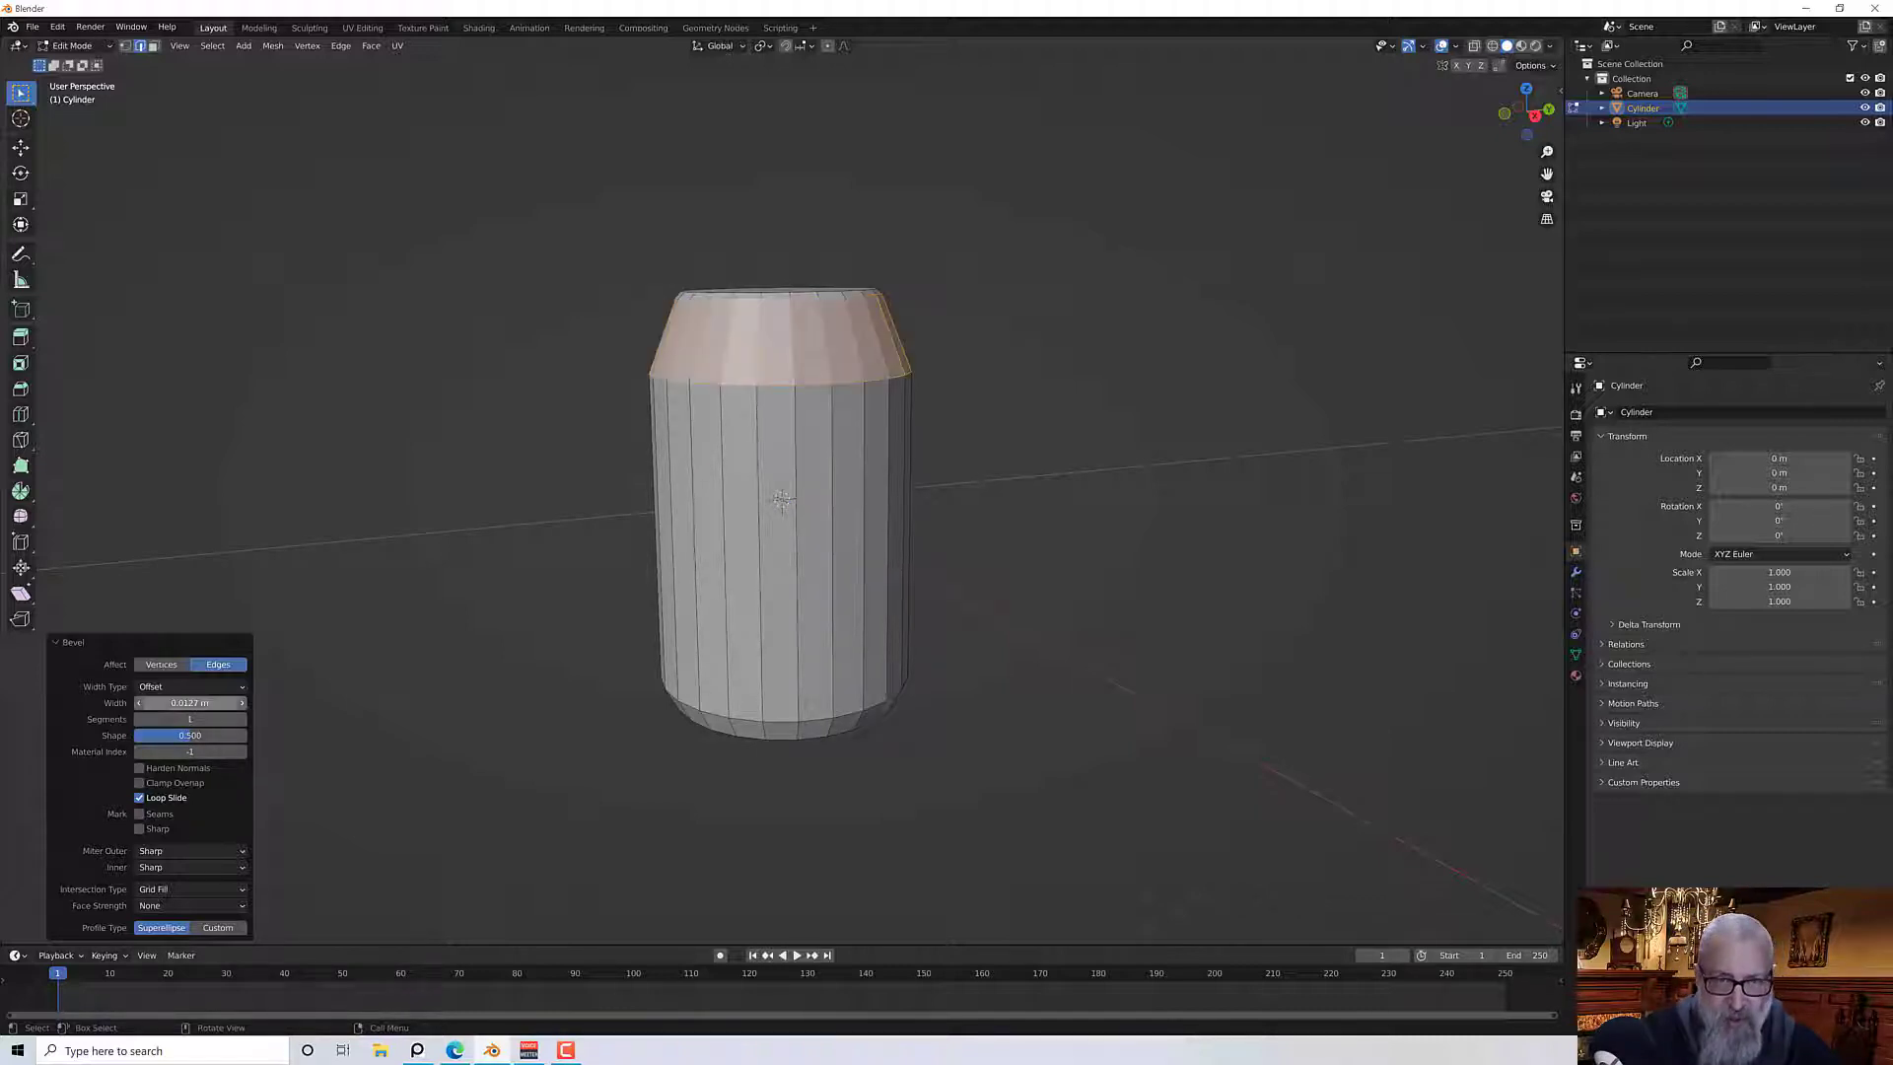
Set the bevel width to 0.25 inches and the segments to 2
left_click(187, 703)
type("0.25")
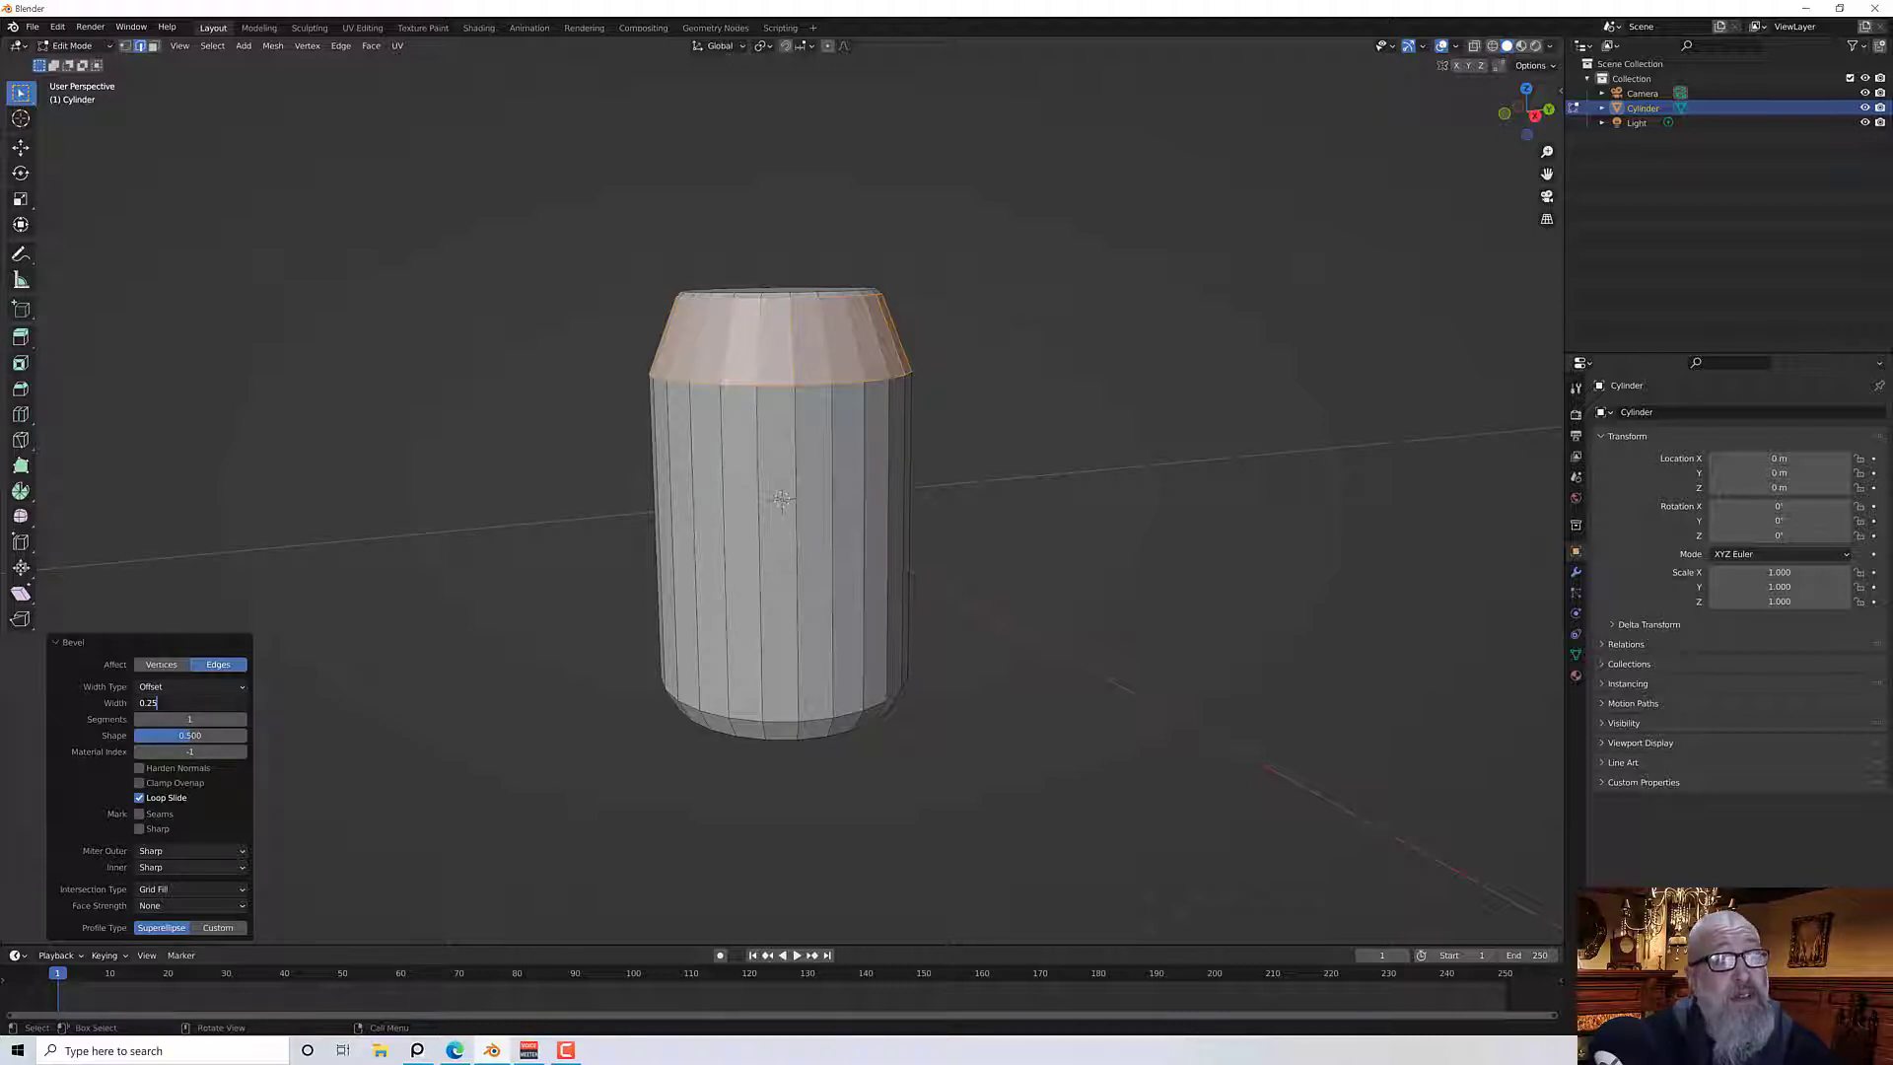
type("\"")
key("Return")
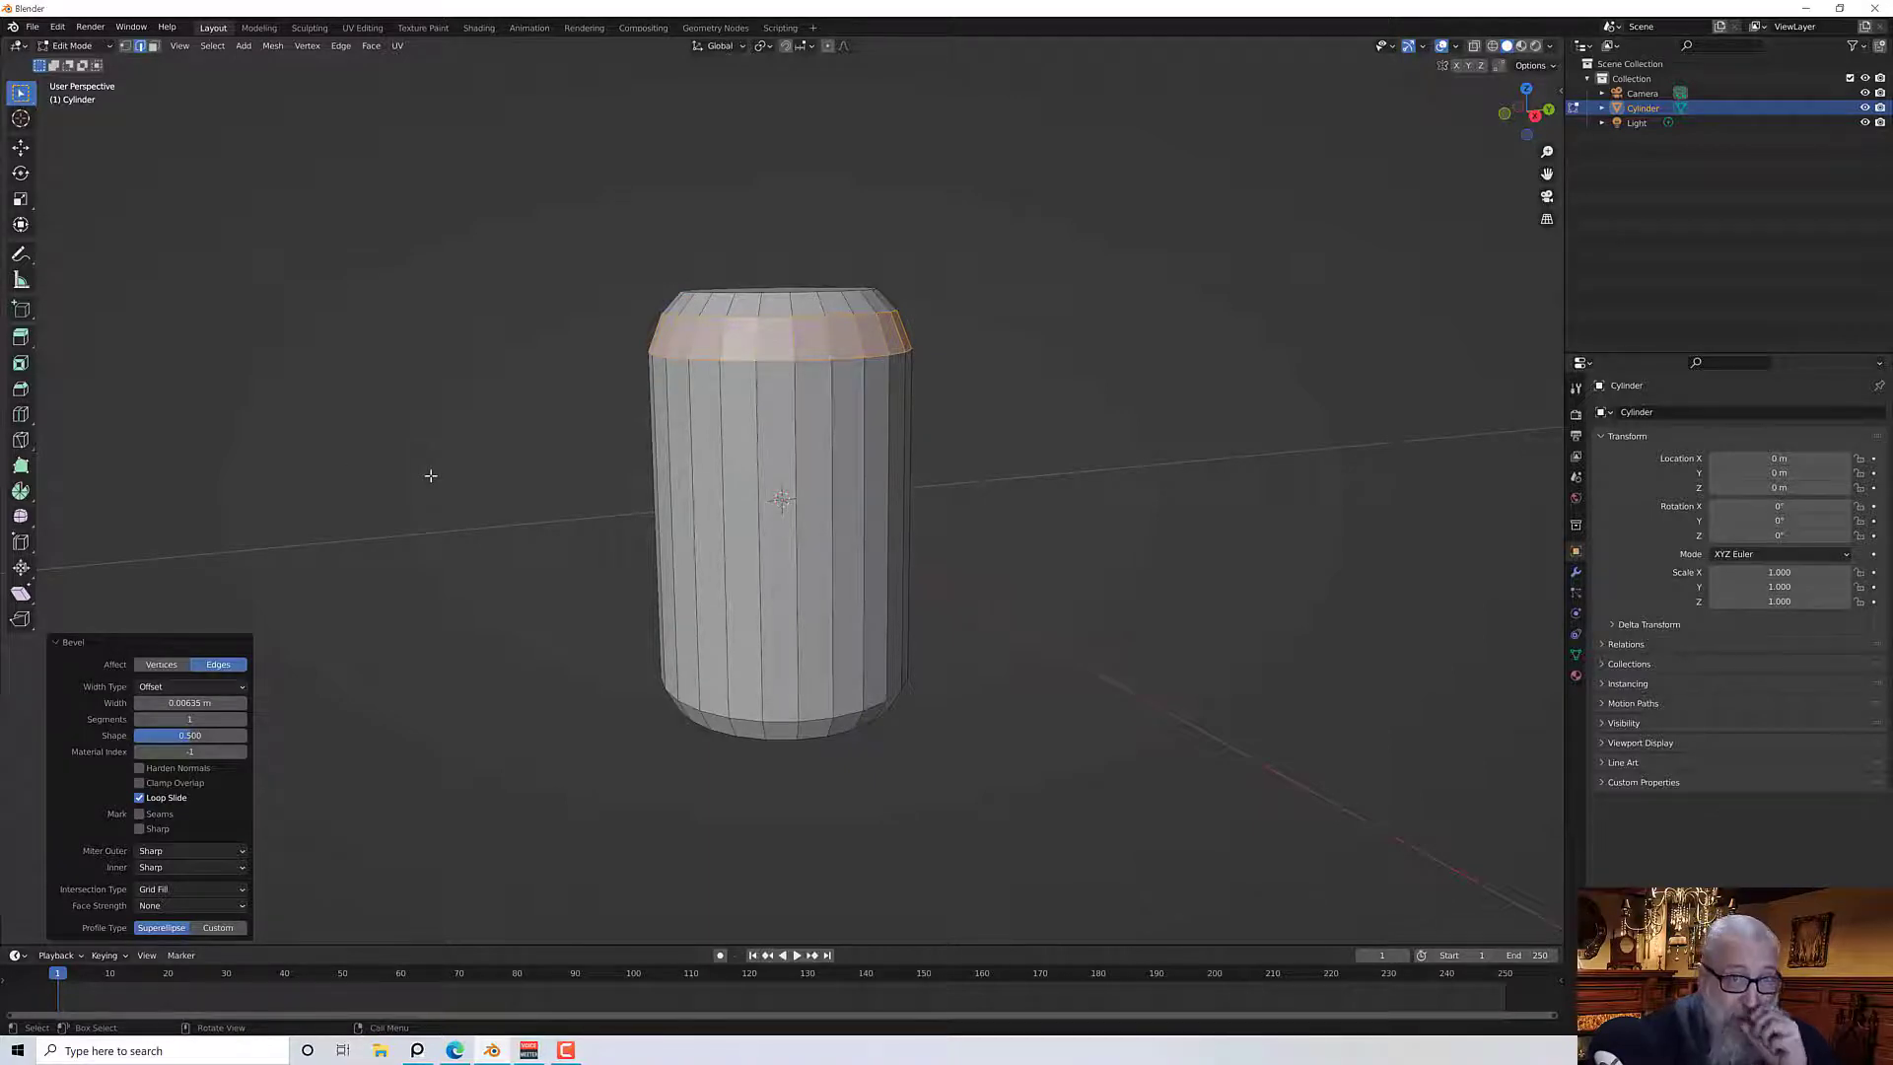
left_click(199, 719)
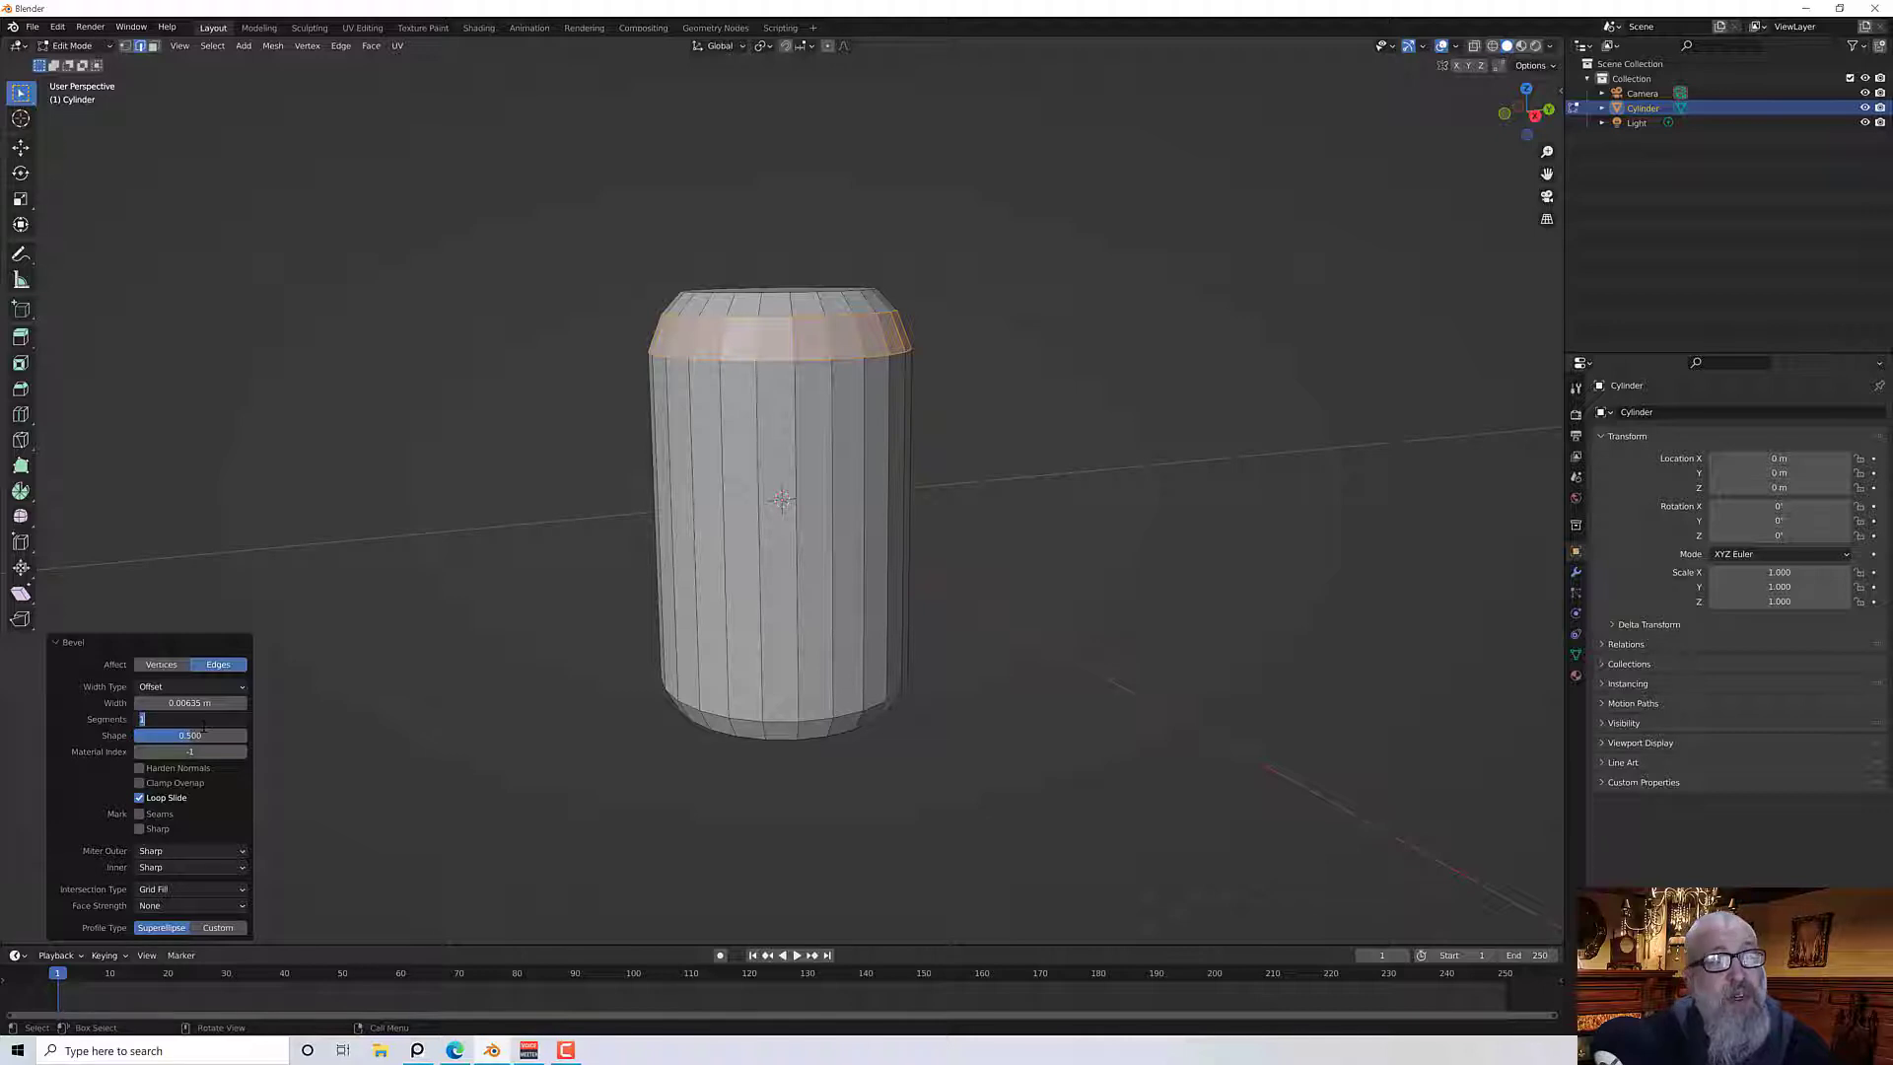
key("Return")
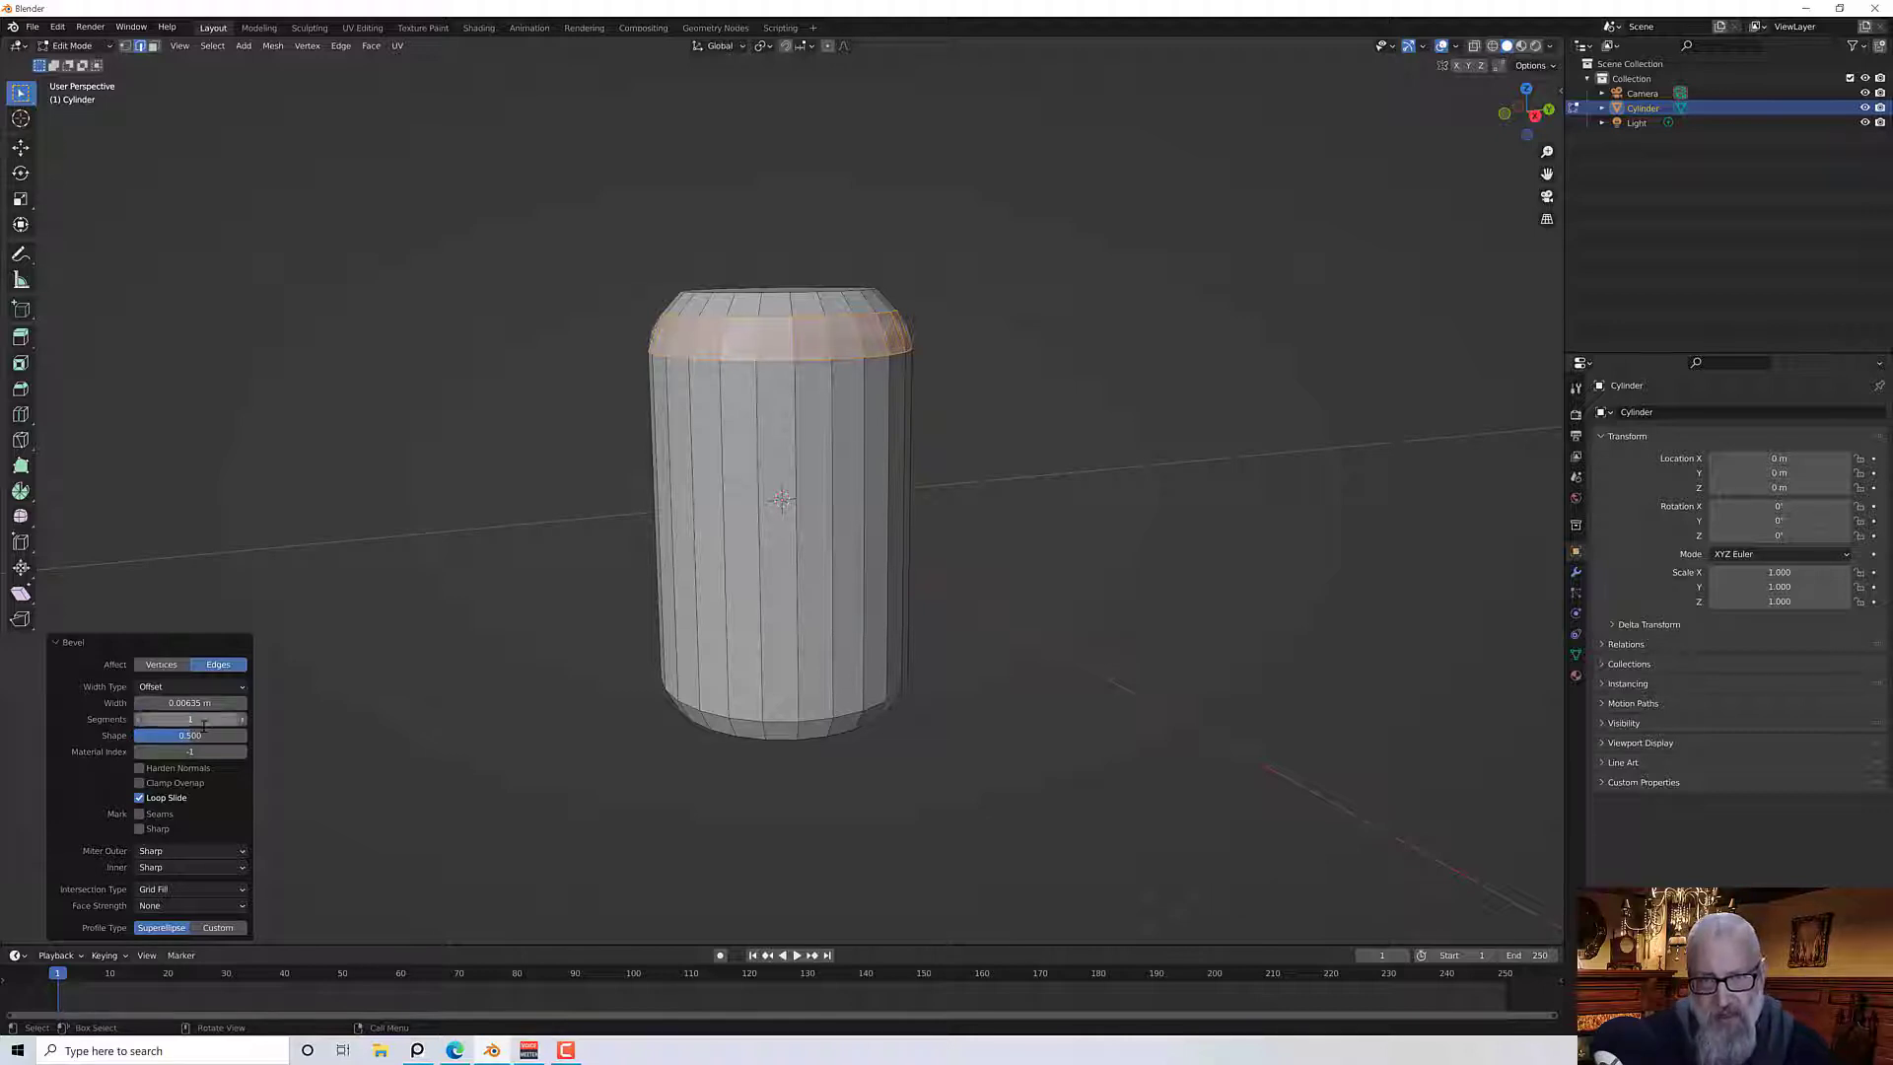
Select the edge loop at the base of the bottom taper and bevel it with a width of 0.125 inches
middle_click_drag(536, 566, 583, 521)
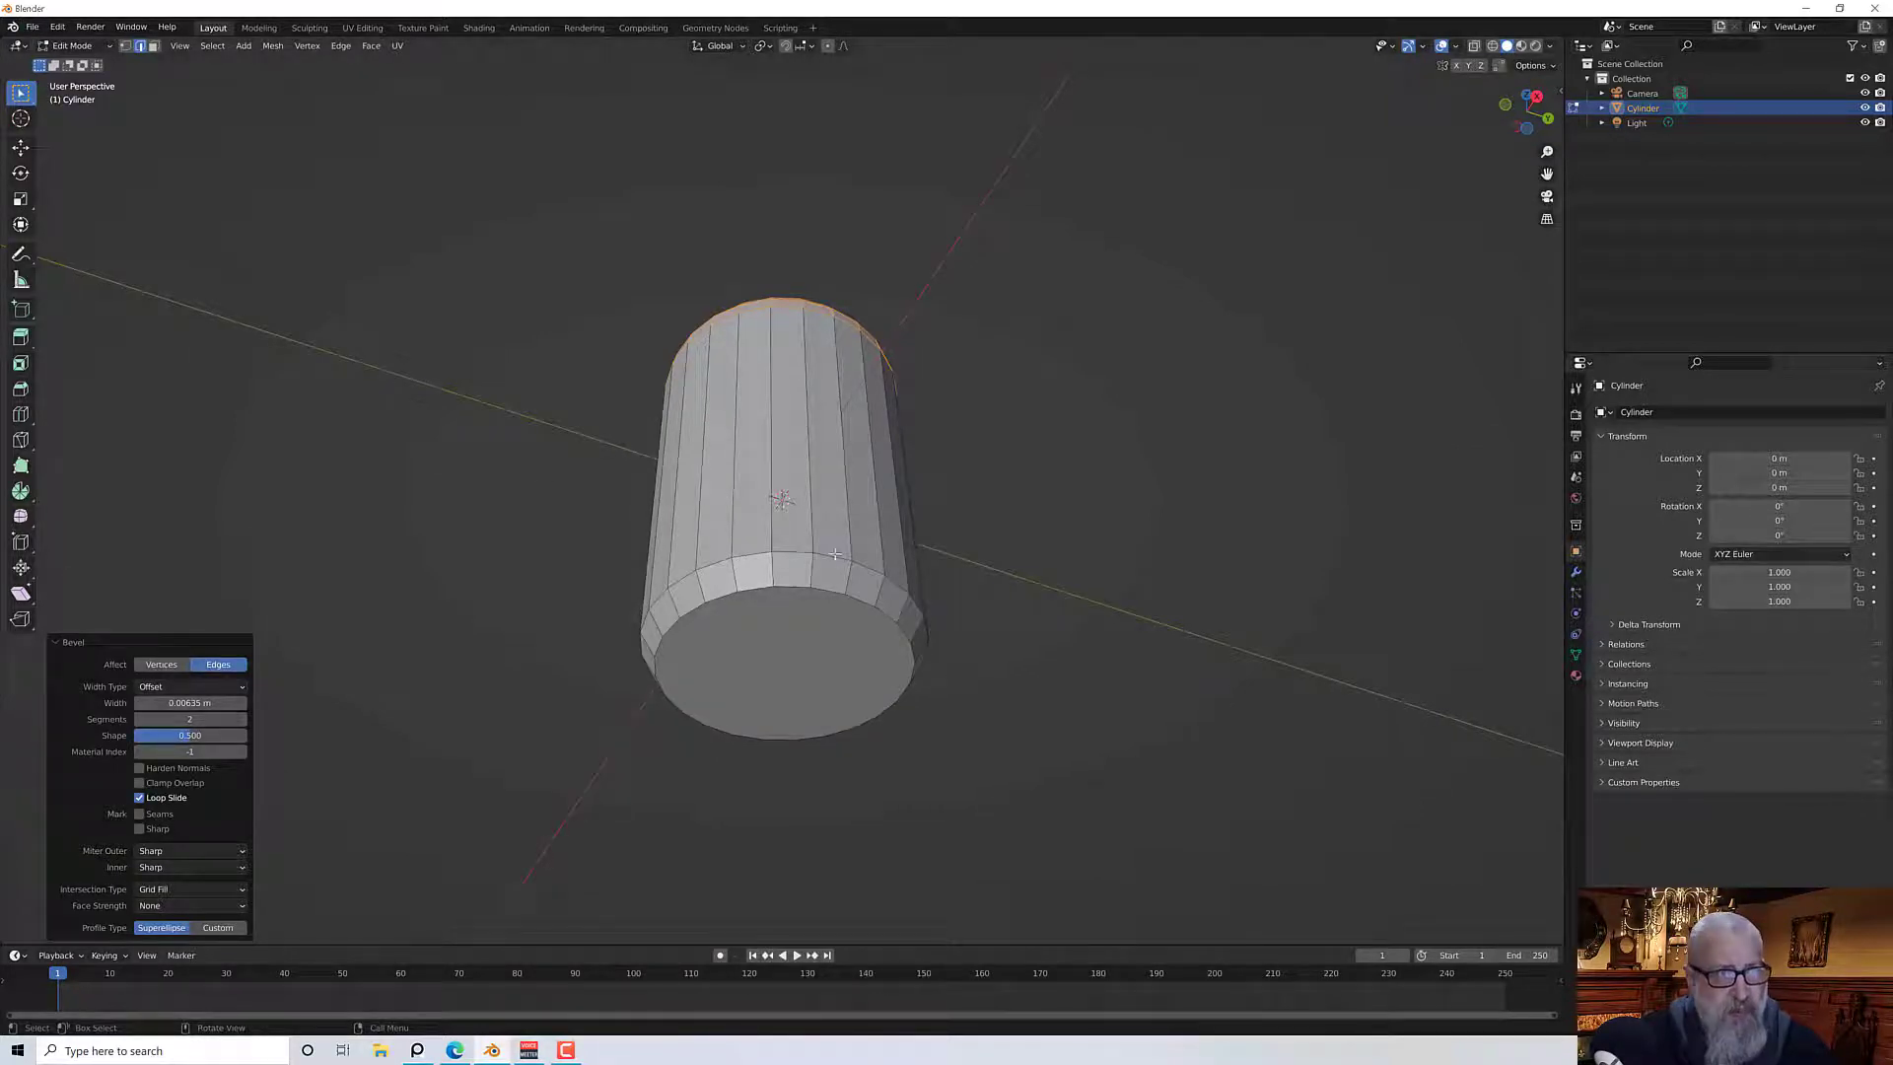
left_click(781, 553, "alt")
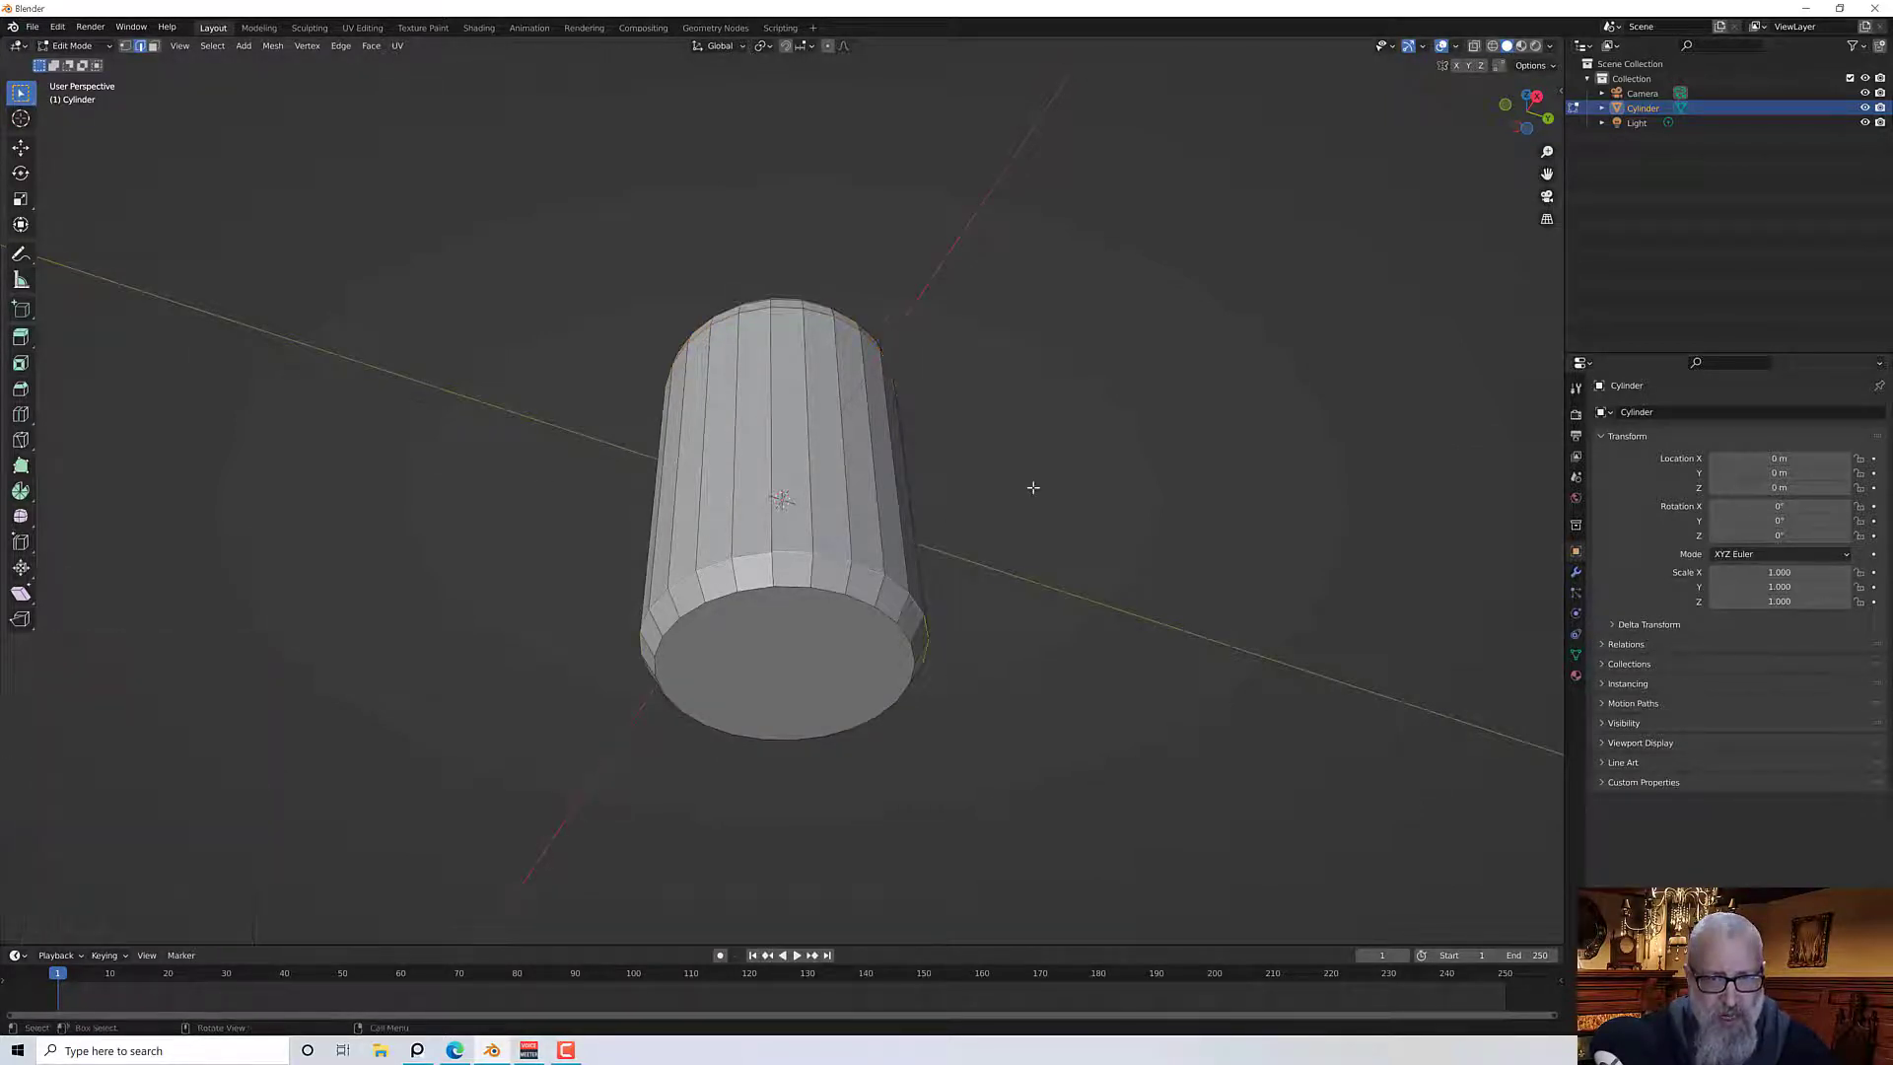
middle_click_drag(1032, 486, 1009, 560)
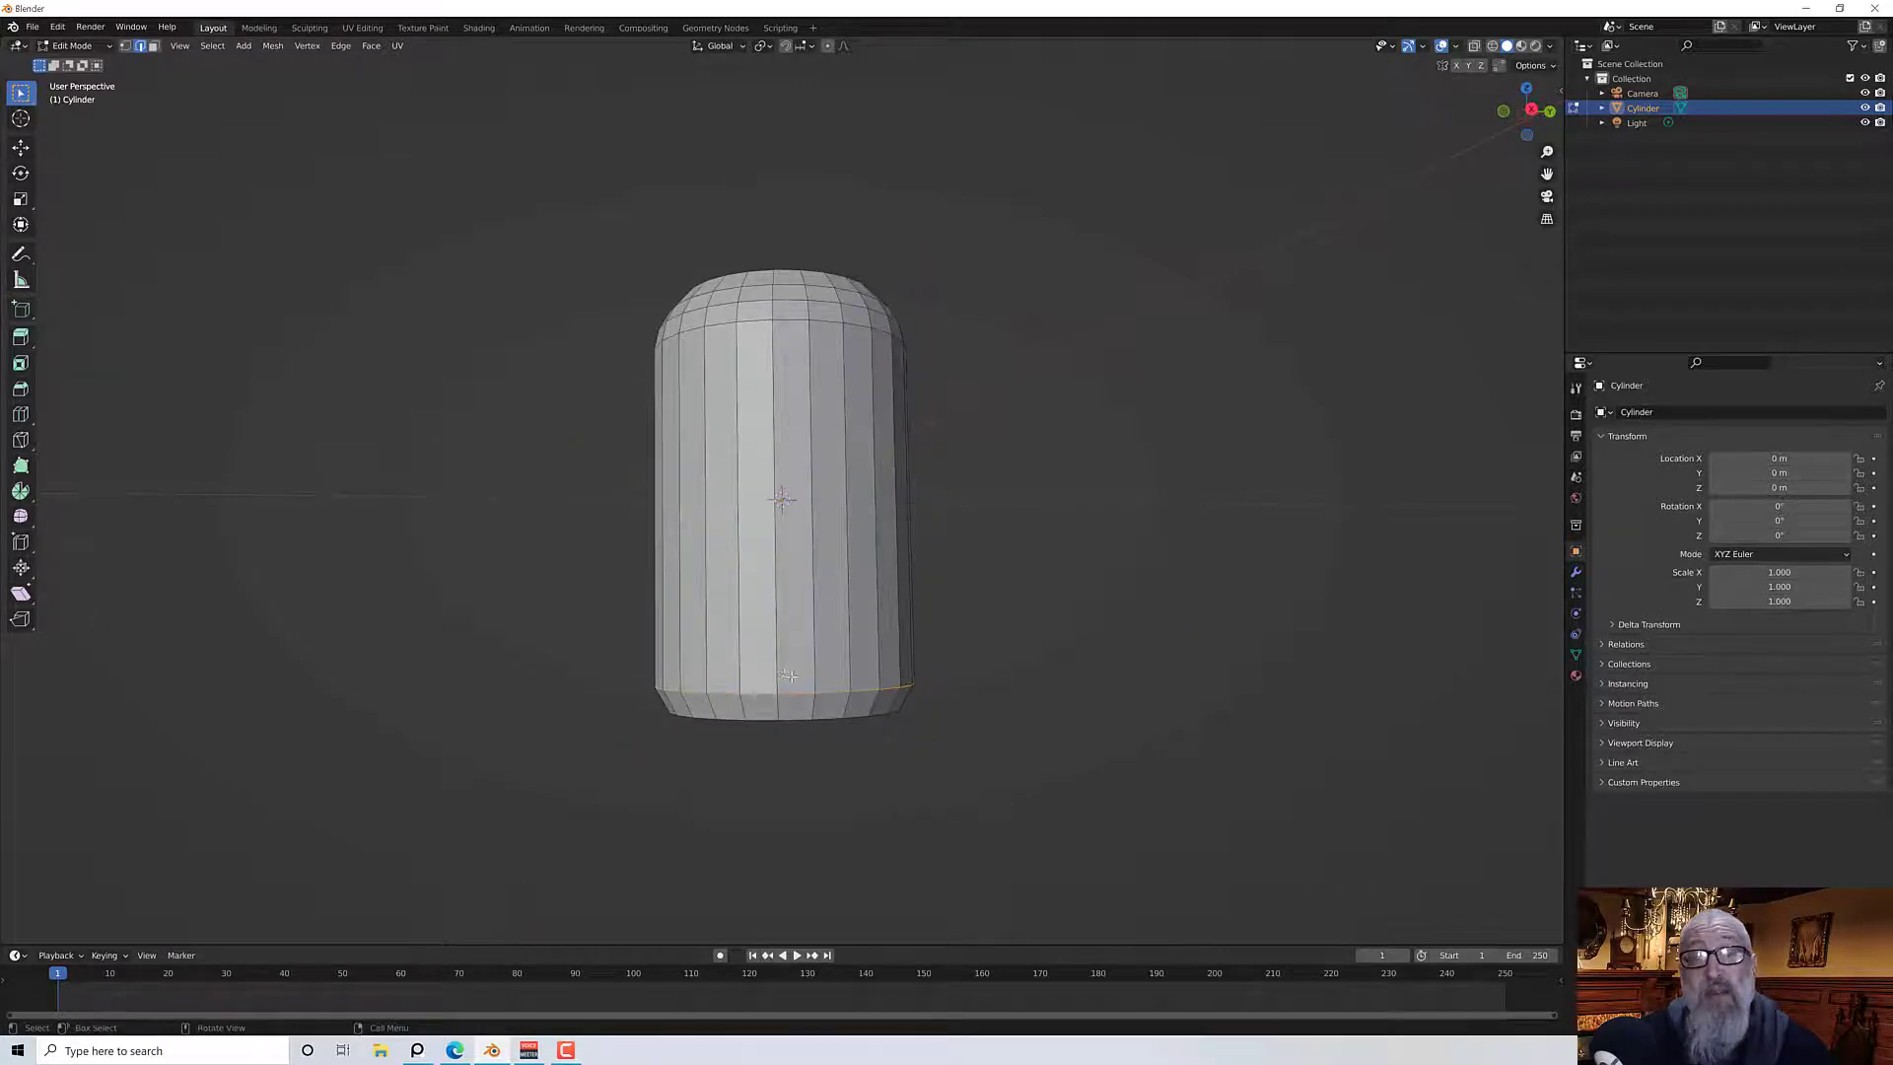
middle_click_drag(790, 676, 902, 684)
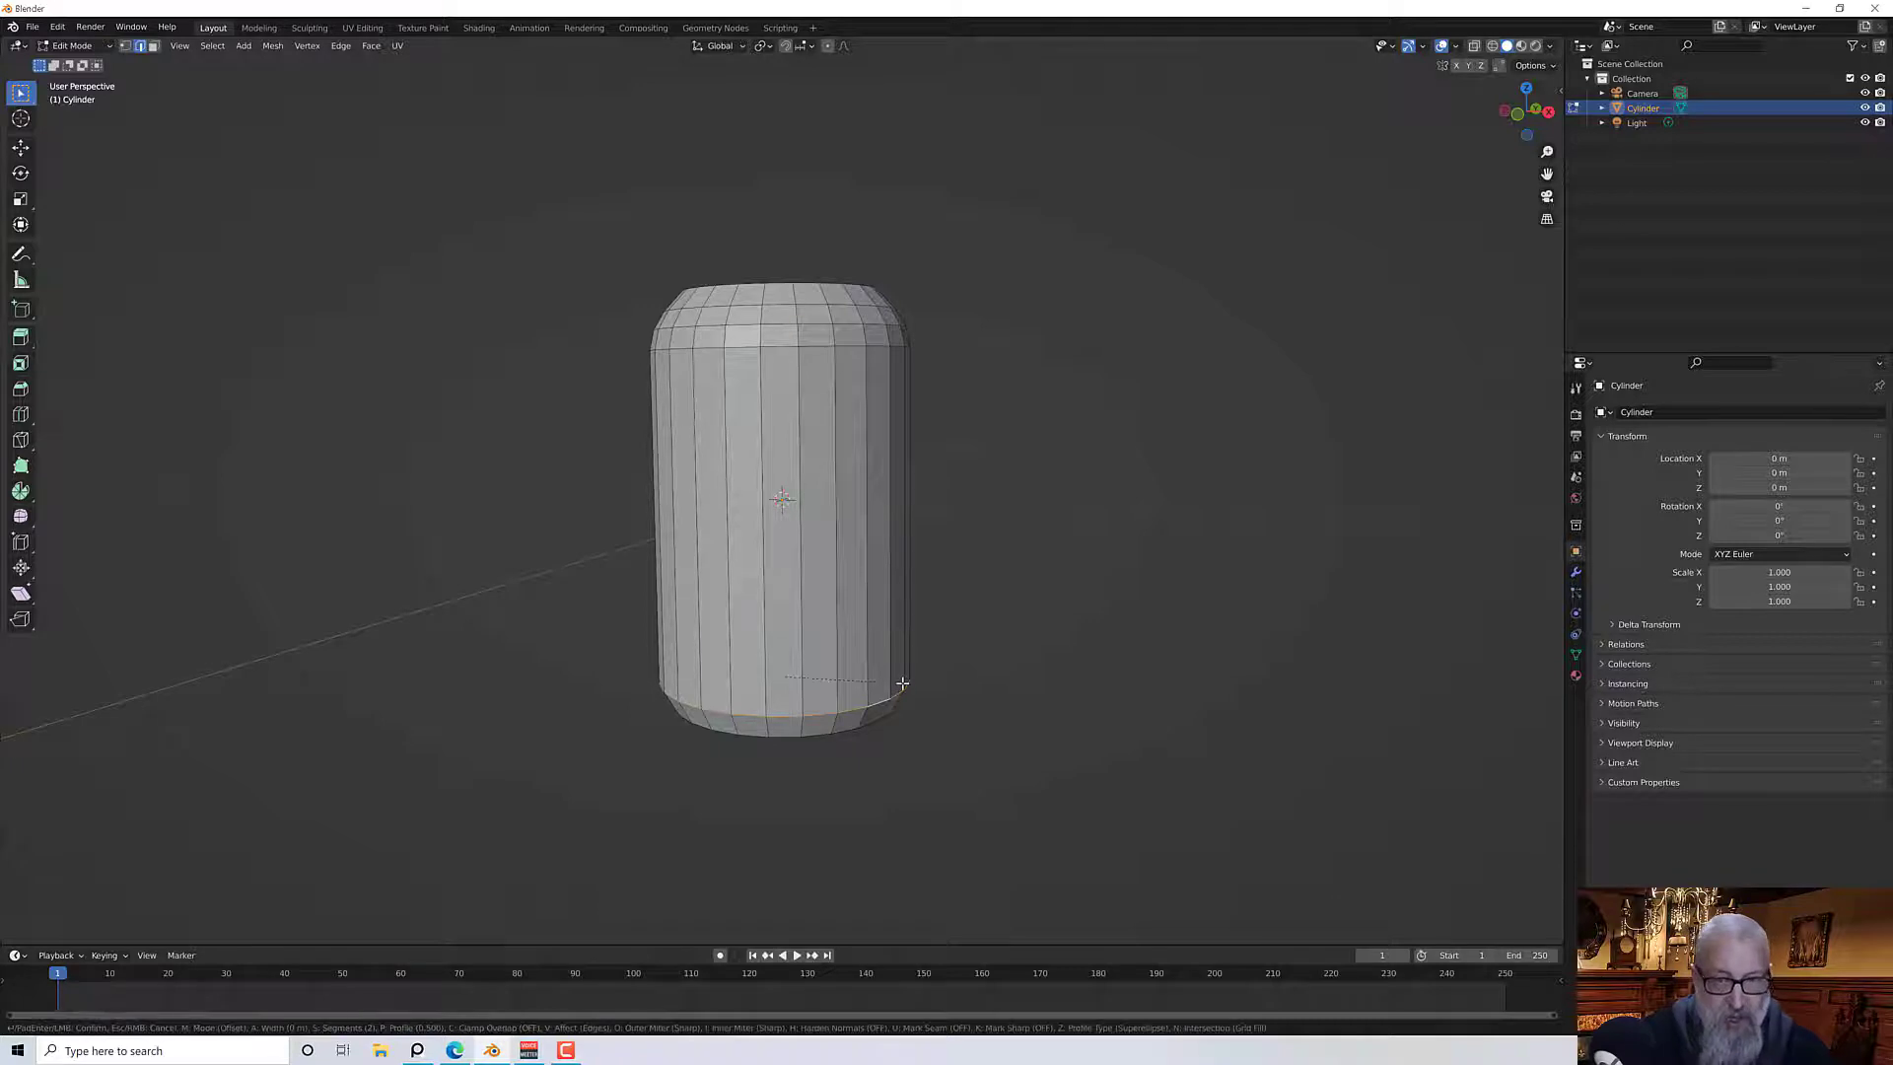
key("ctrl+b")
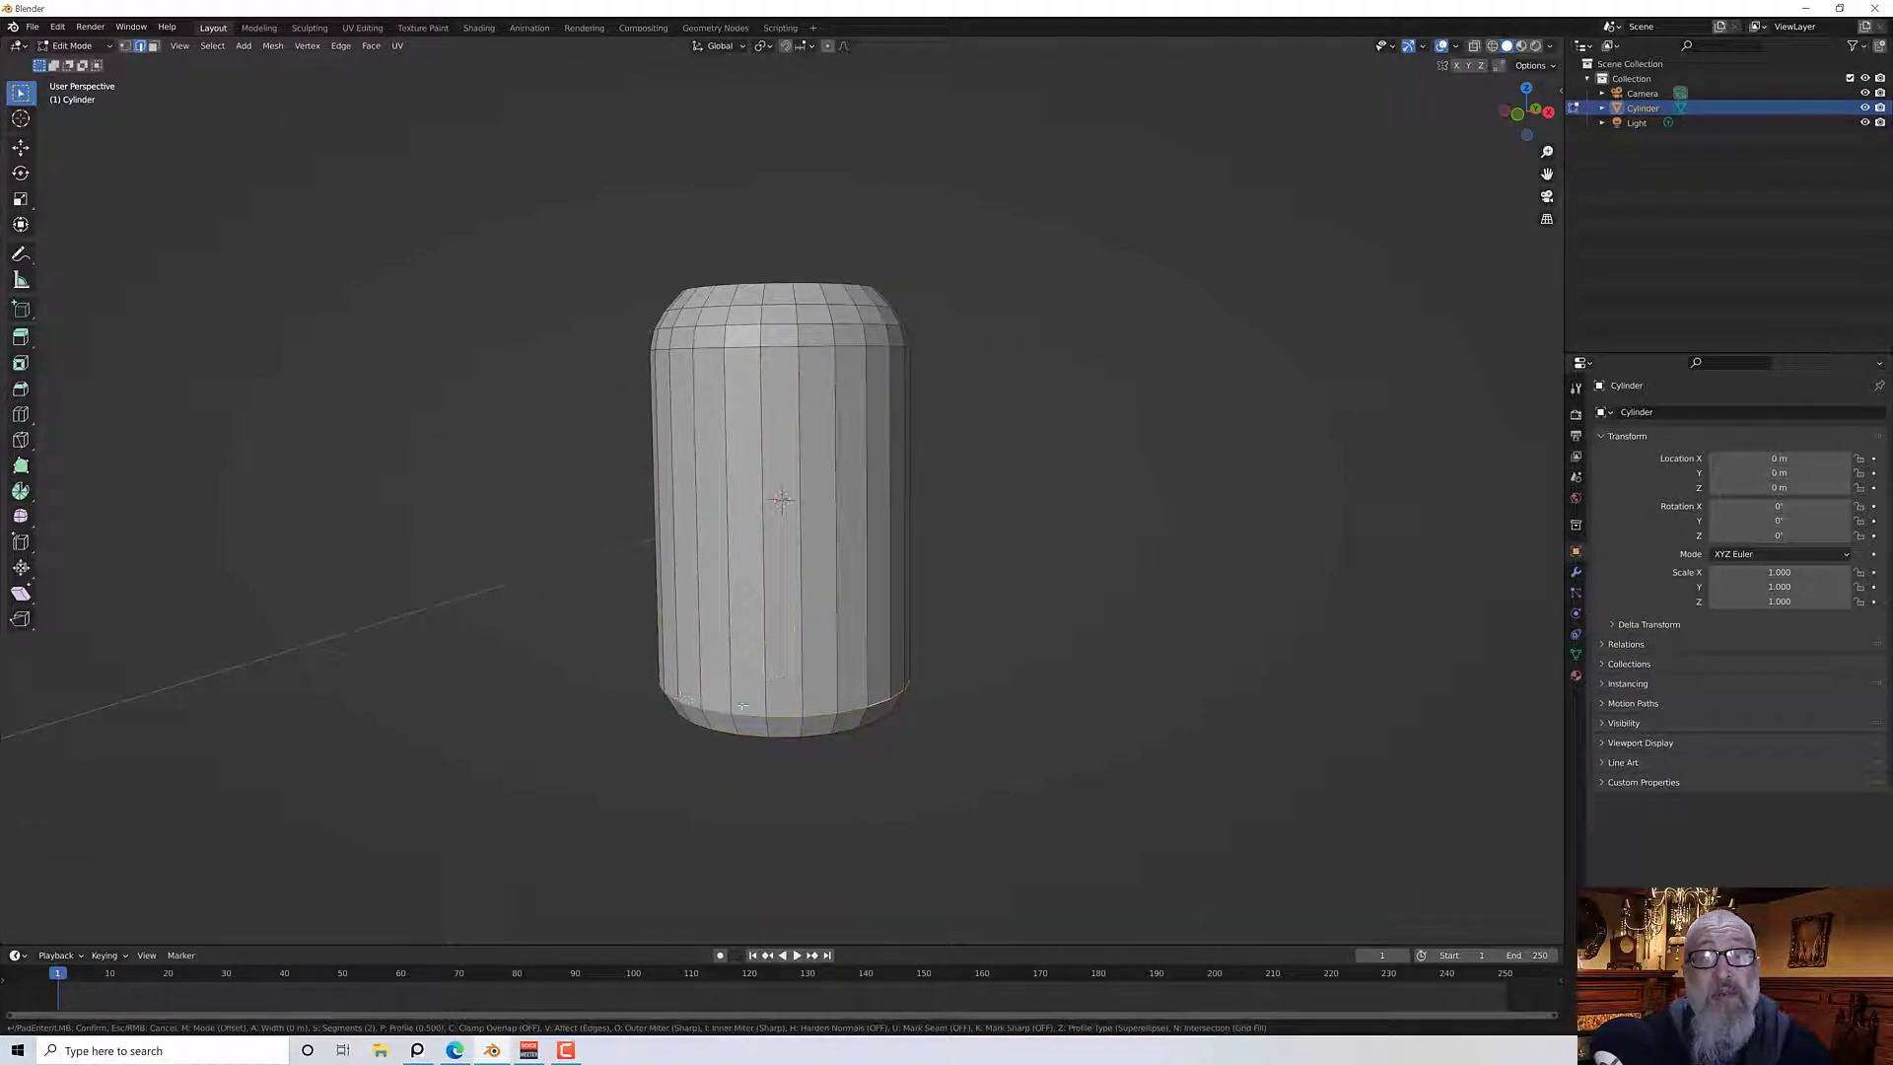
left_click(790, 680)
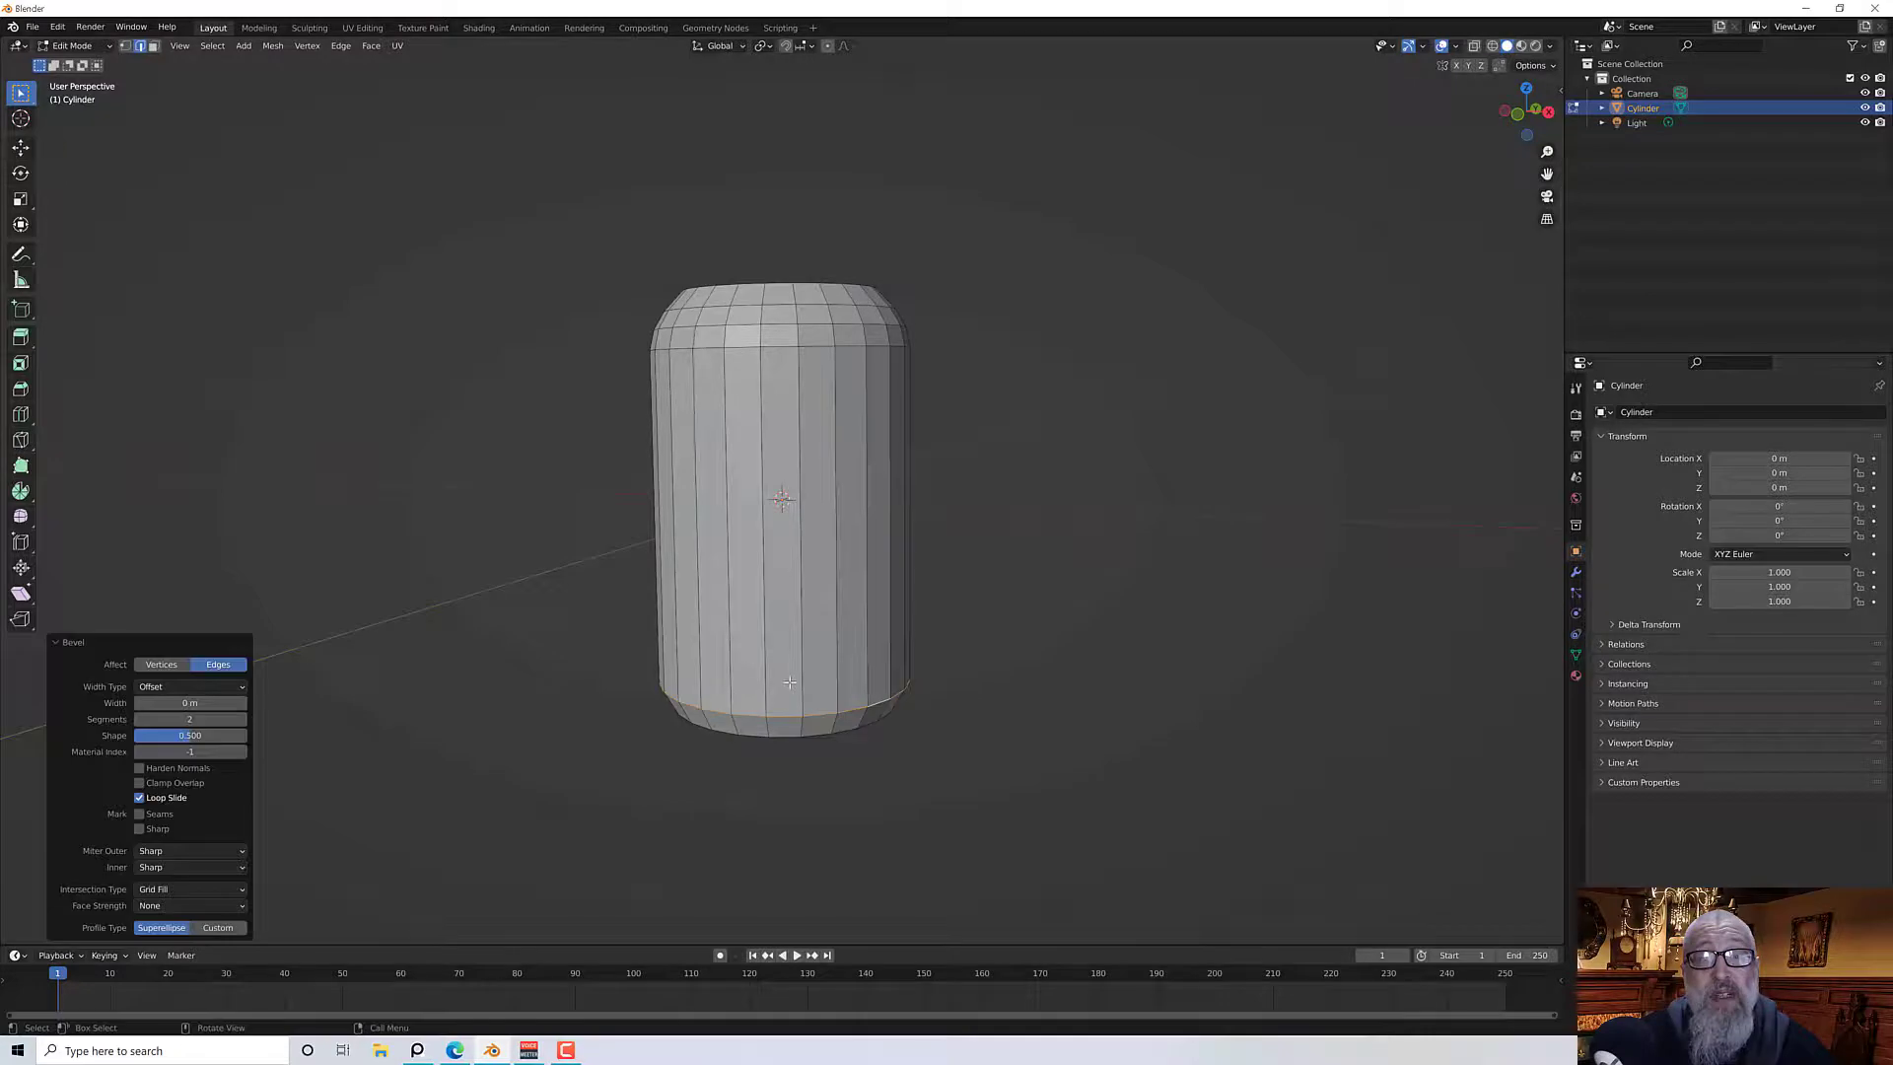
left_click(190, 702)
type("0")
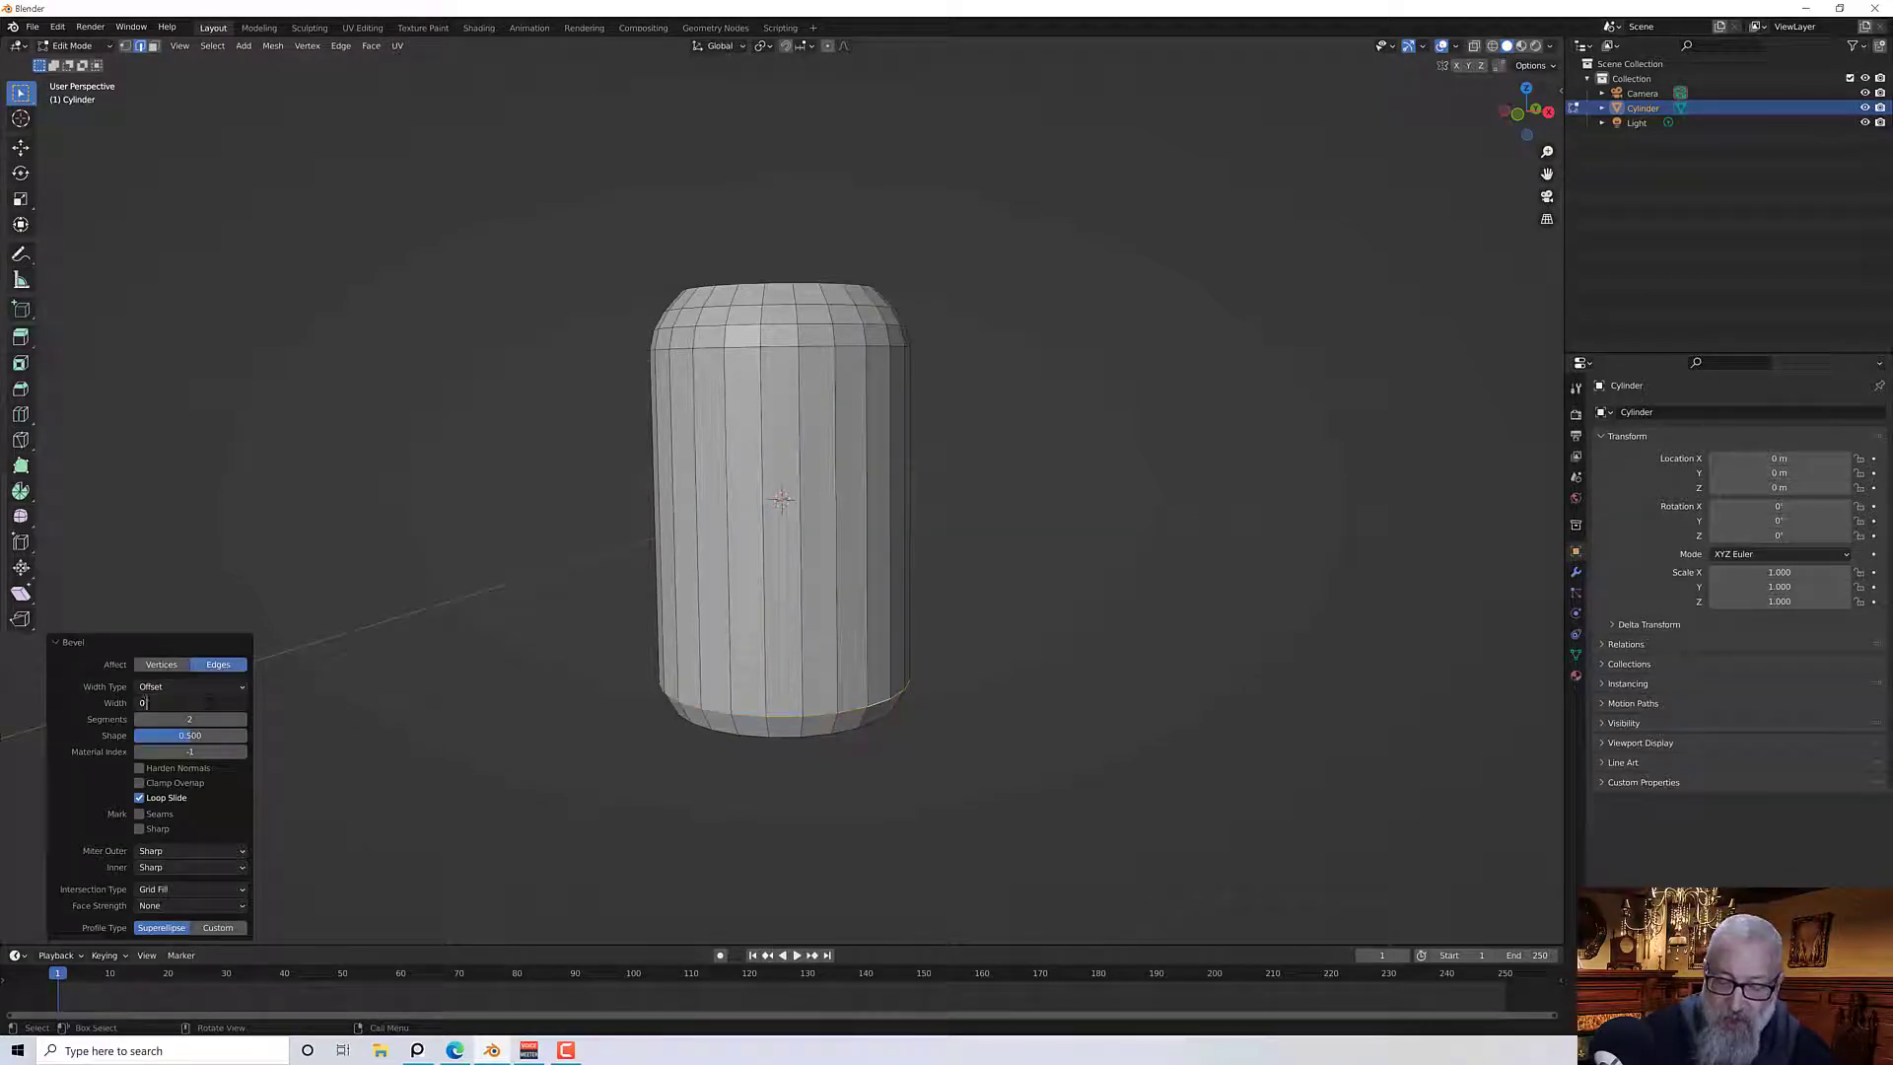
type(".125\"")
key("Return")
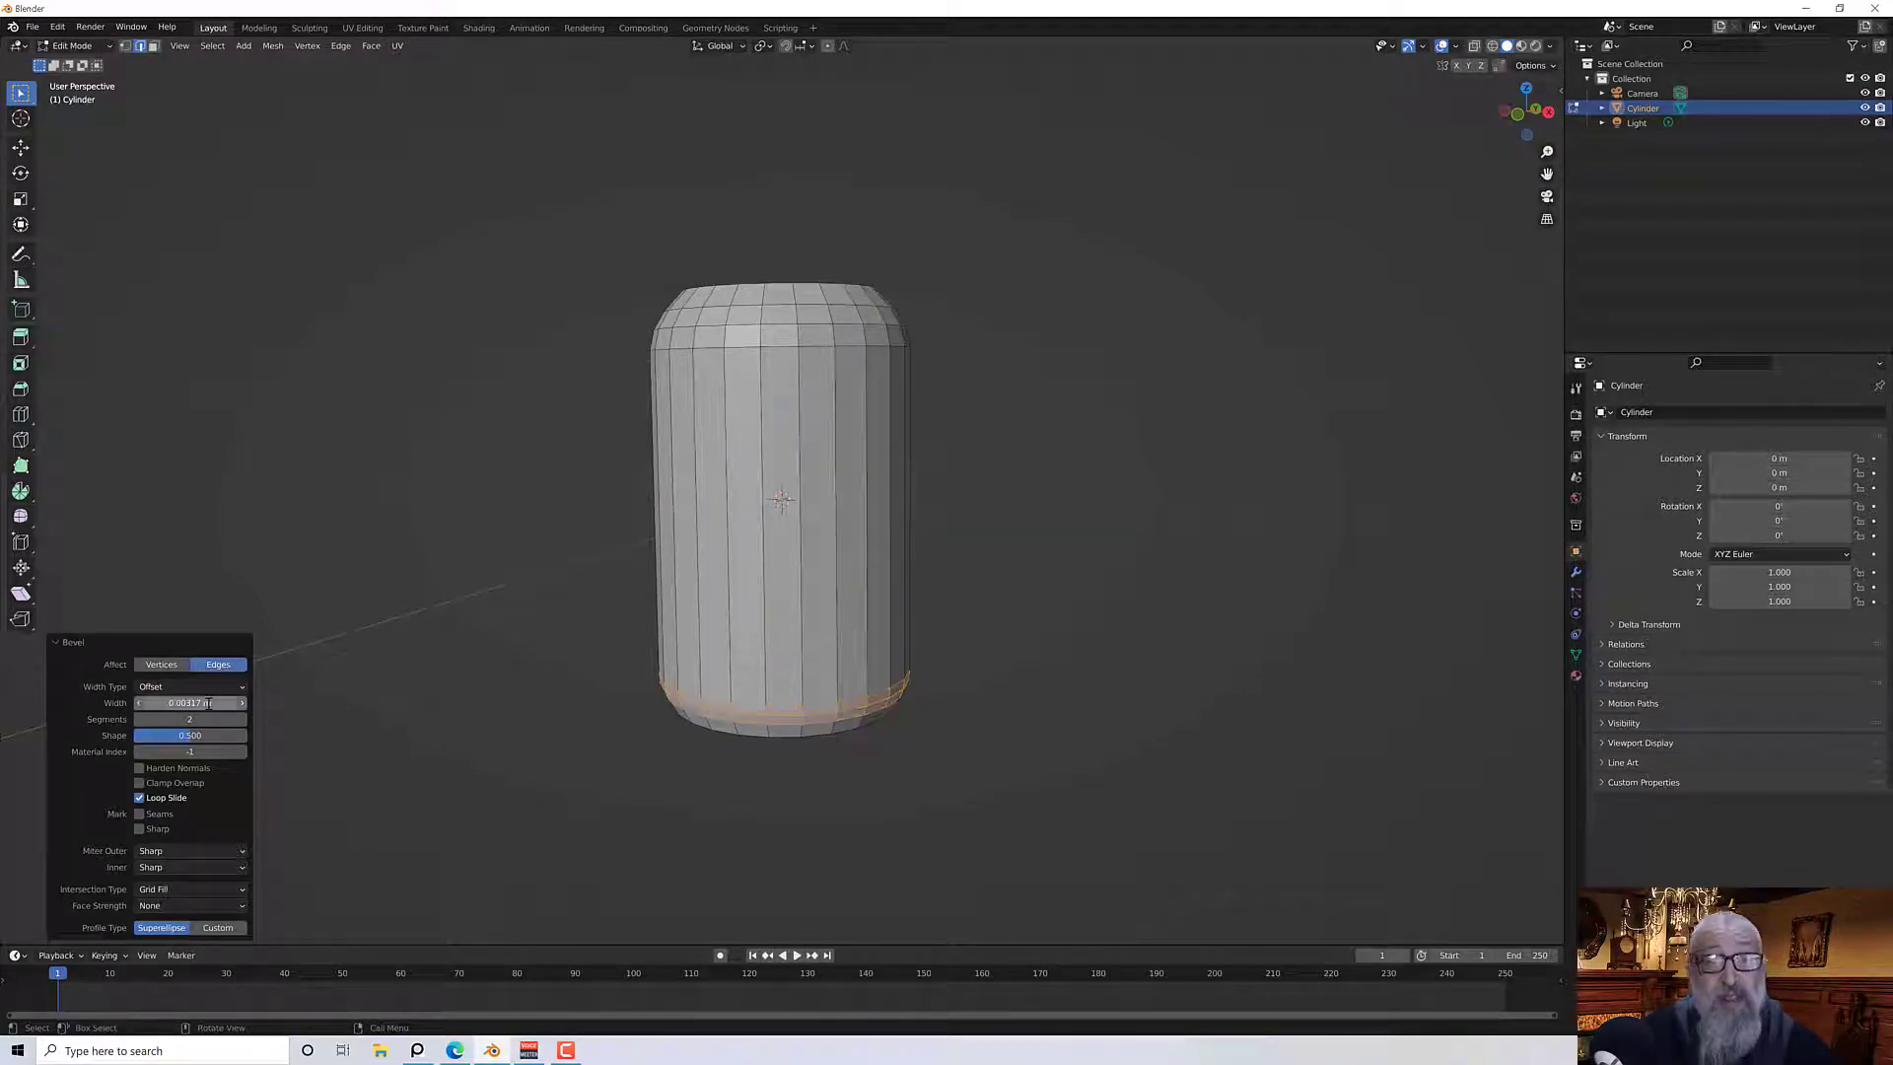
In face select mode, select the top face and extrude it slightly upward, about 0.0021 m, with Extrude Region
mouse_move(580, 636)
middle_mouse_down()
mouse_move(583, 524)
mouse_move(577, 654)
middle_mouse_up()
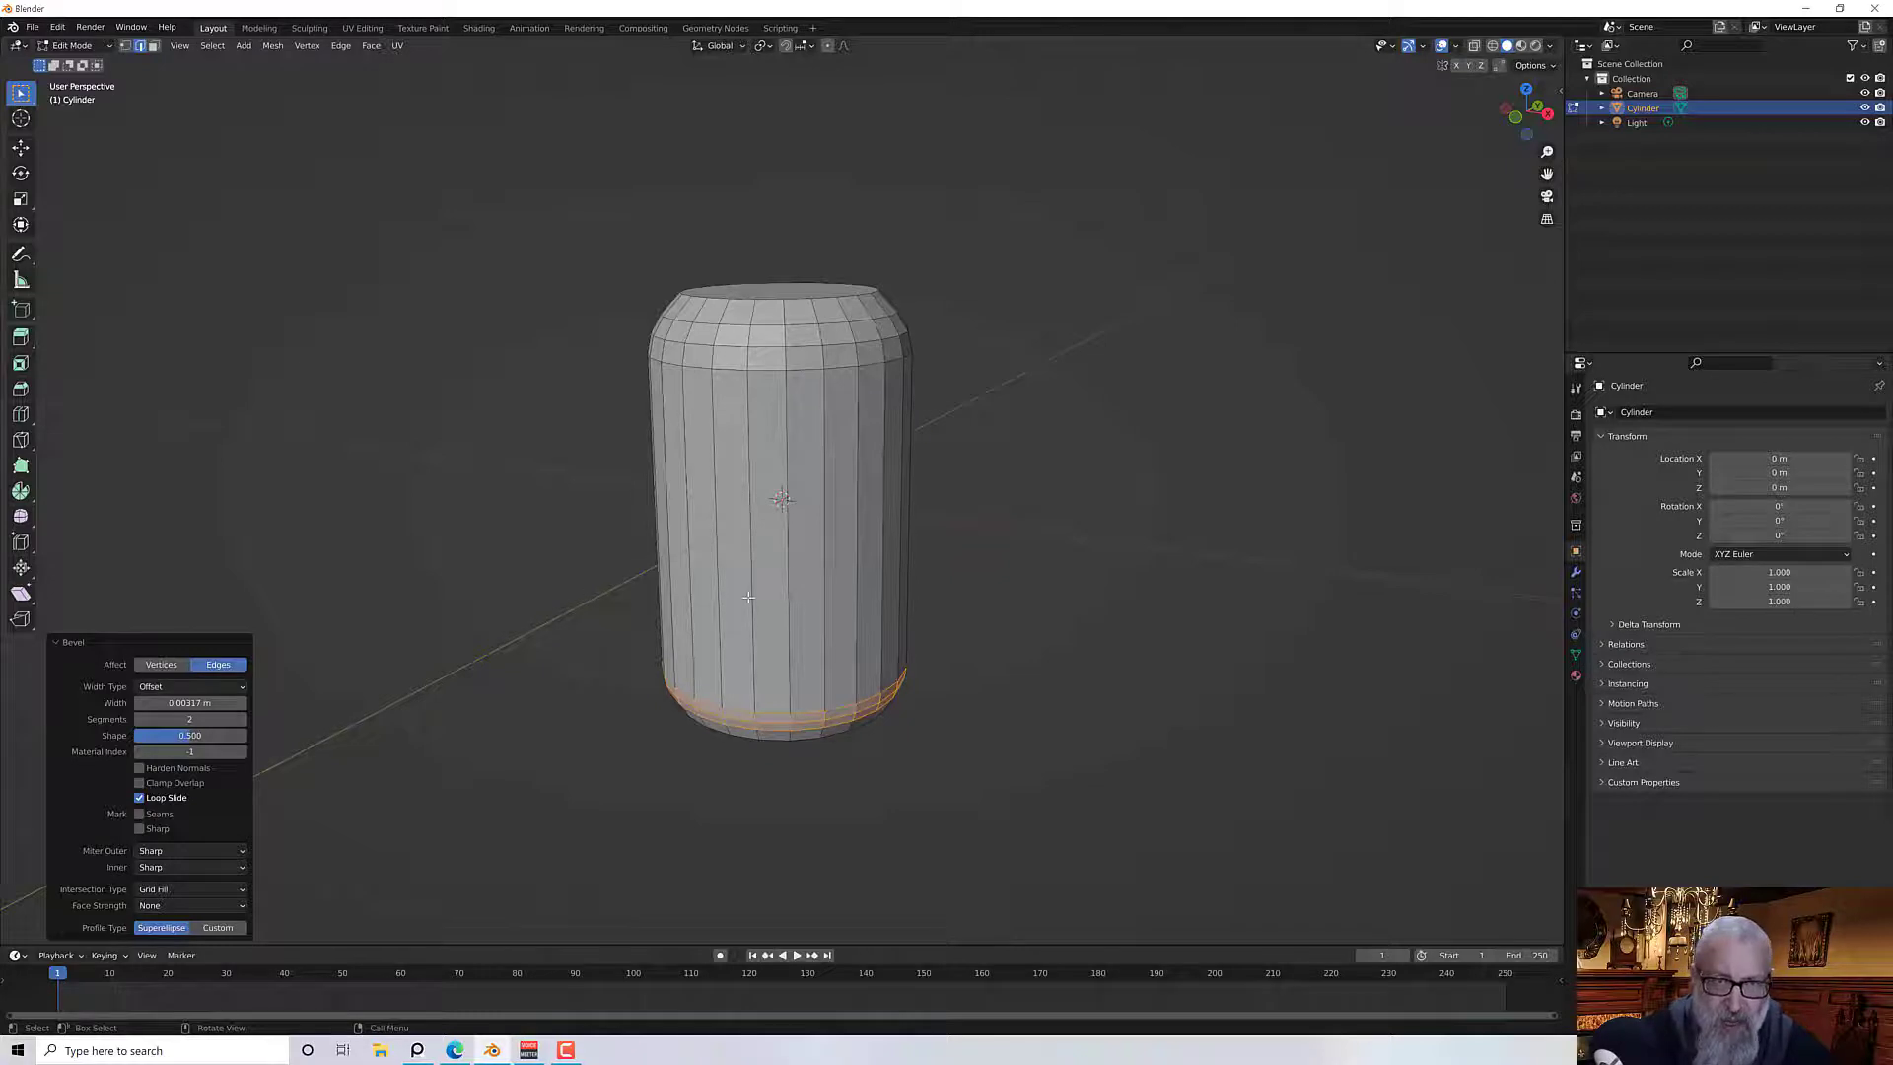
middle_click_drag(578, 647, 366, 611)
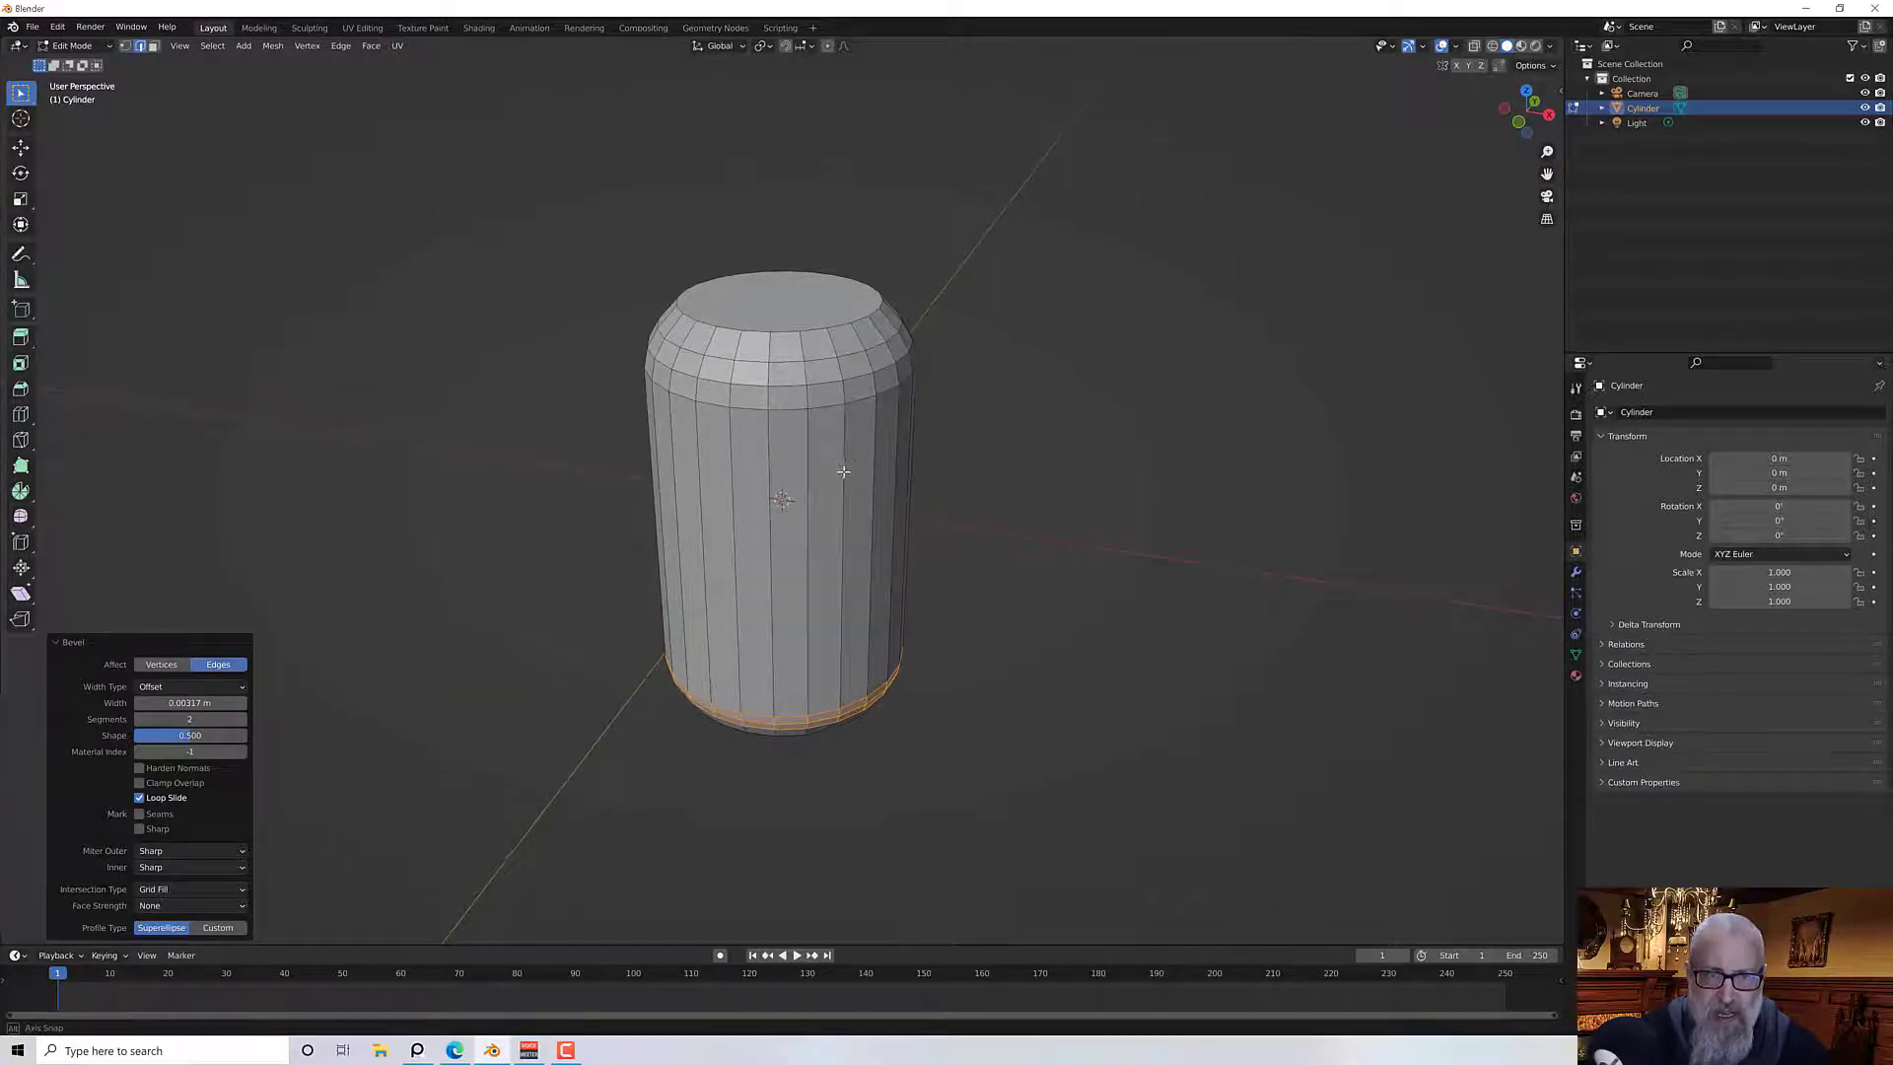
middle_click_drag(844, 460, 876, 493)
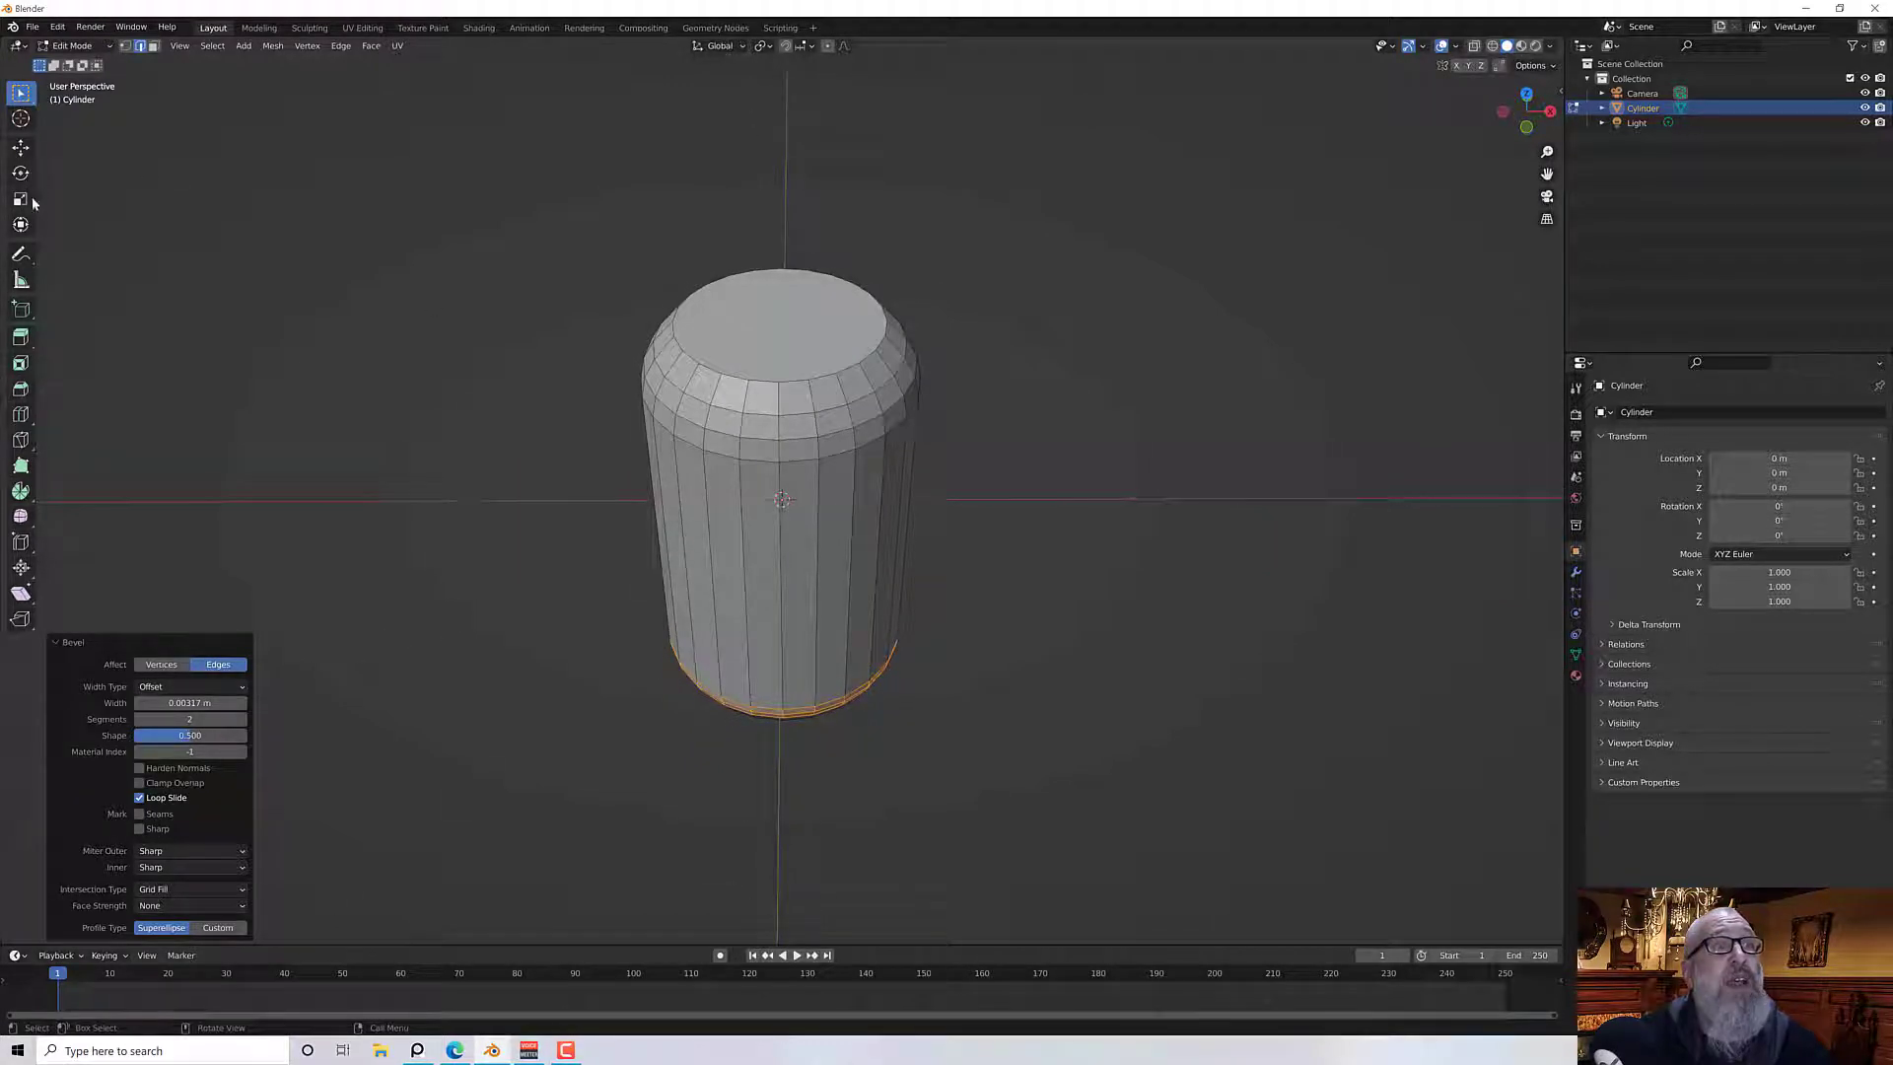
left_click(153, 46)
left_click(780, 390)
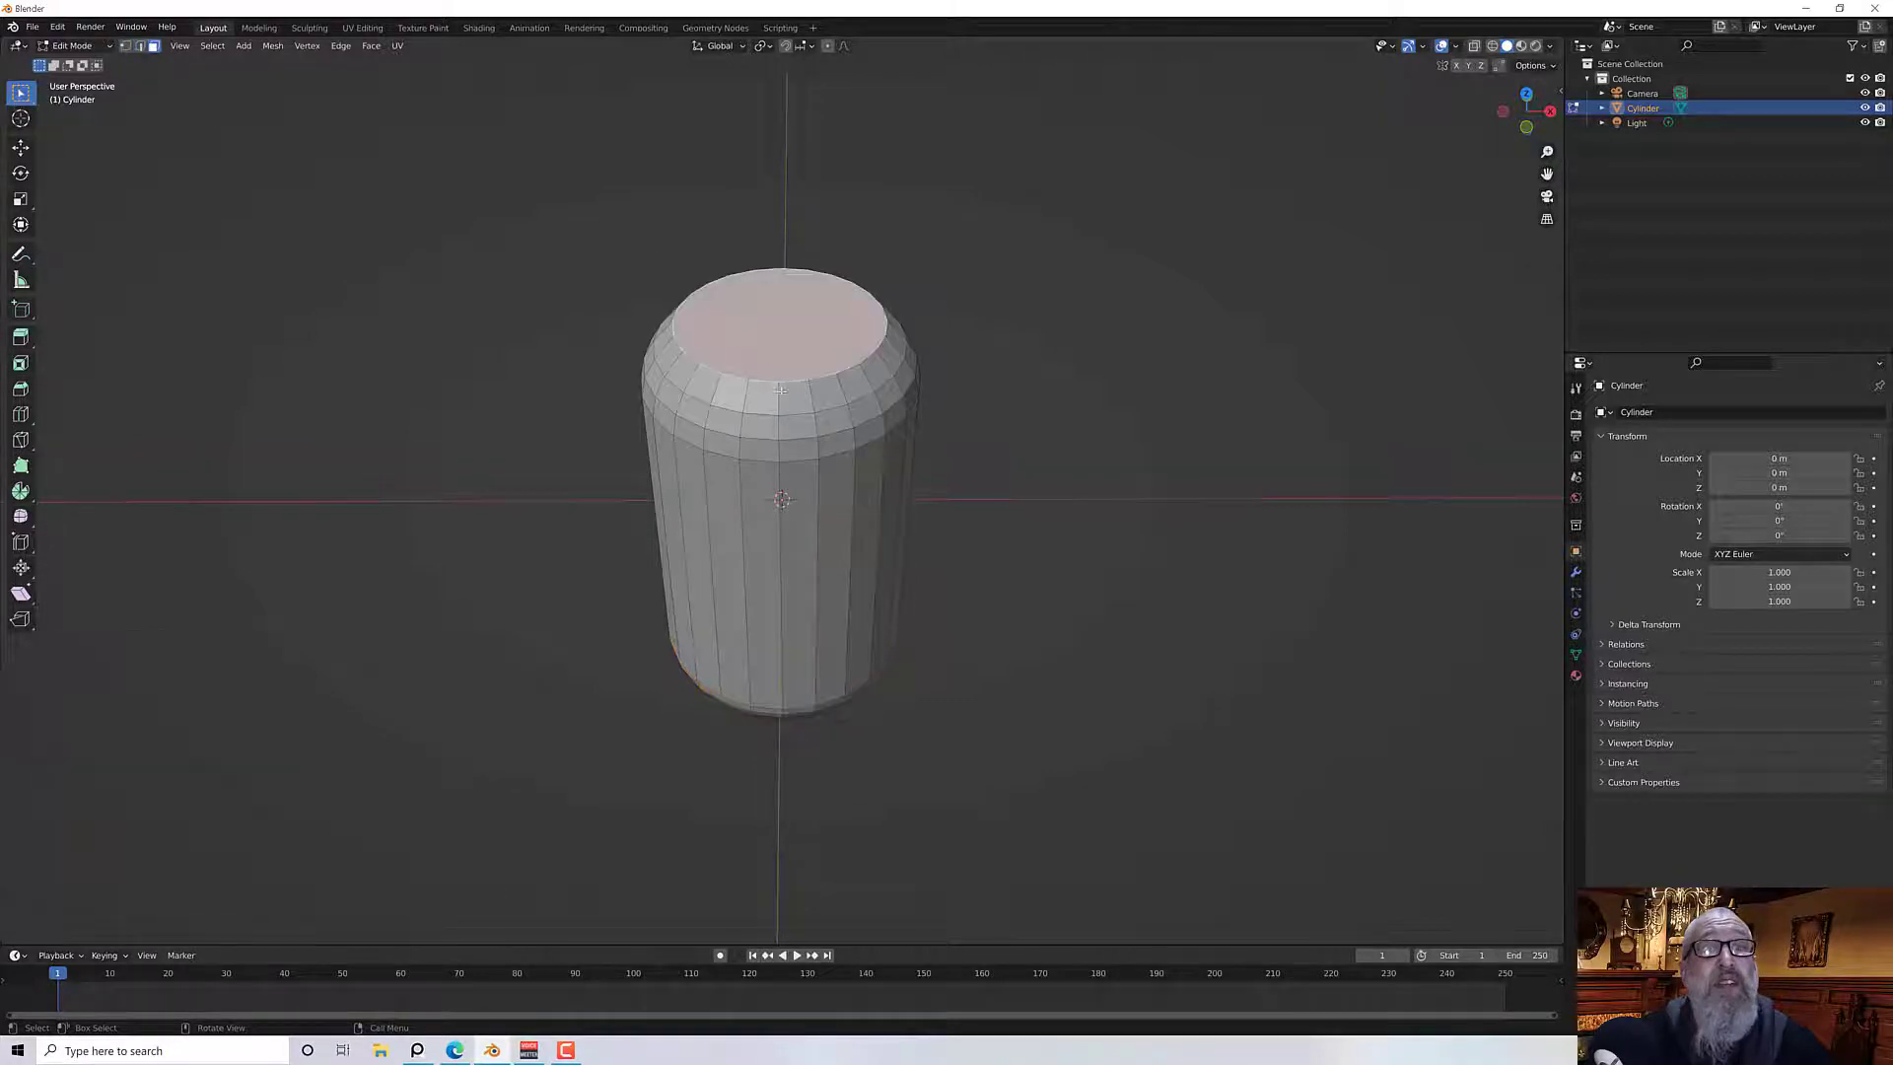
middle_click_drag(283, 476, 287, 411)
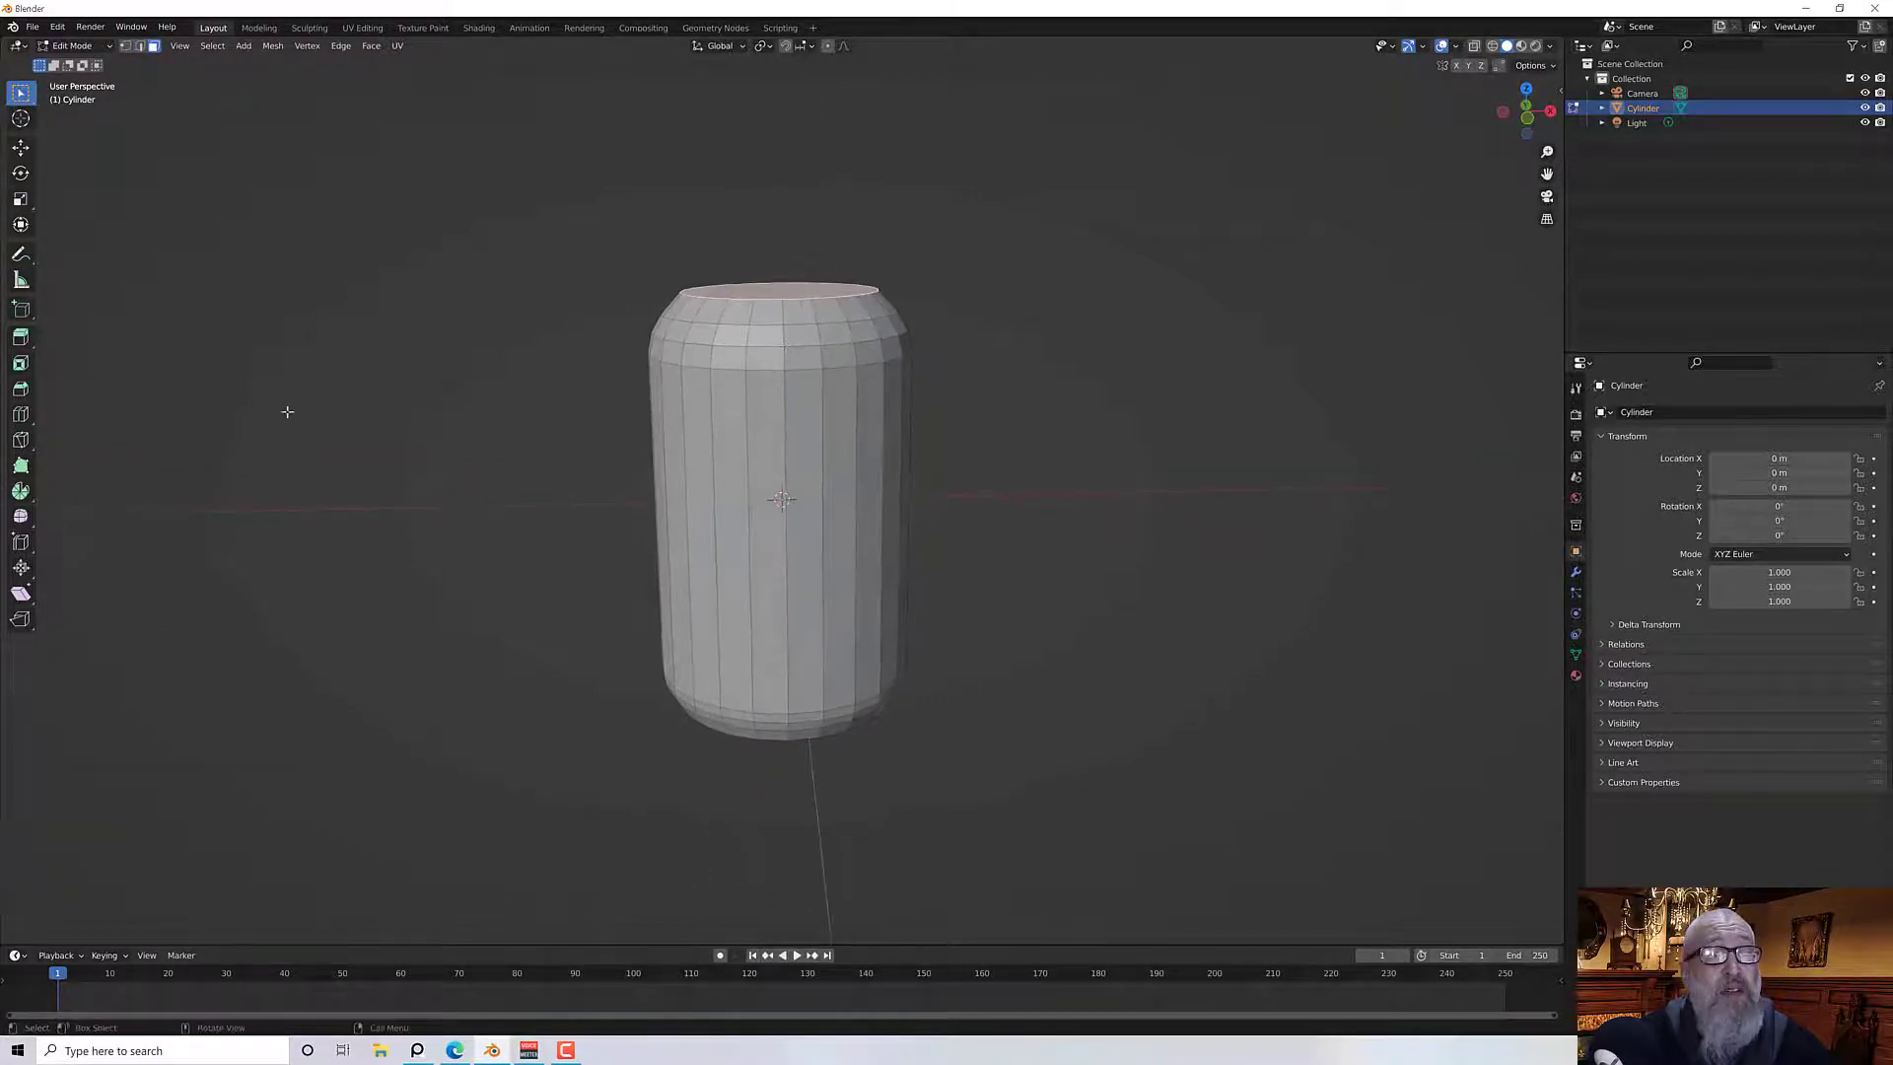
left_click(19, 339)
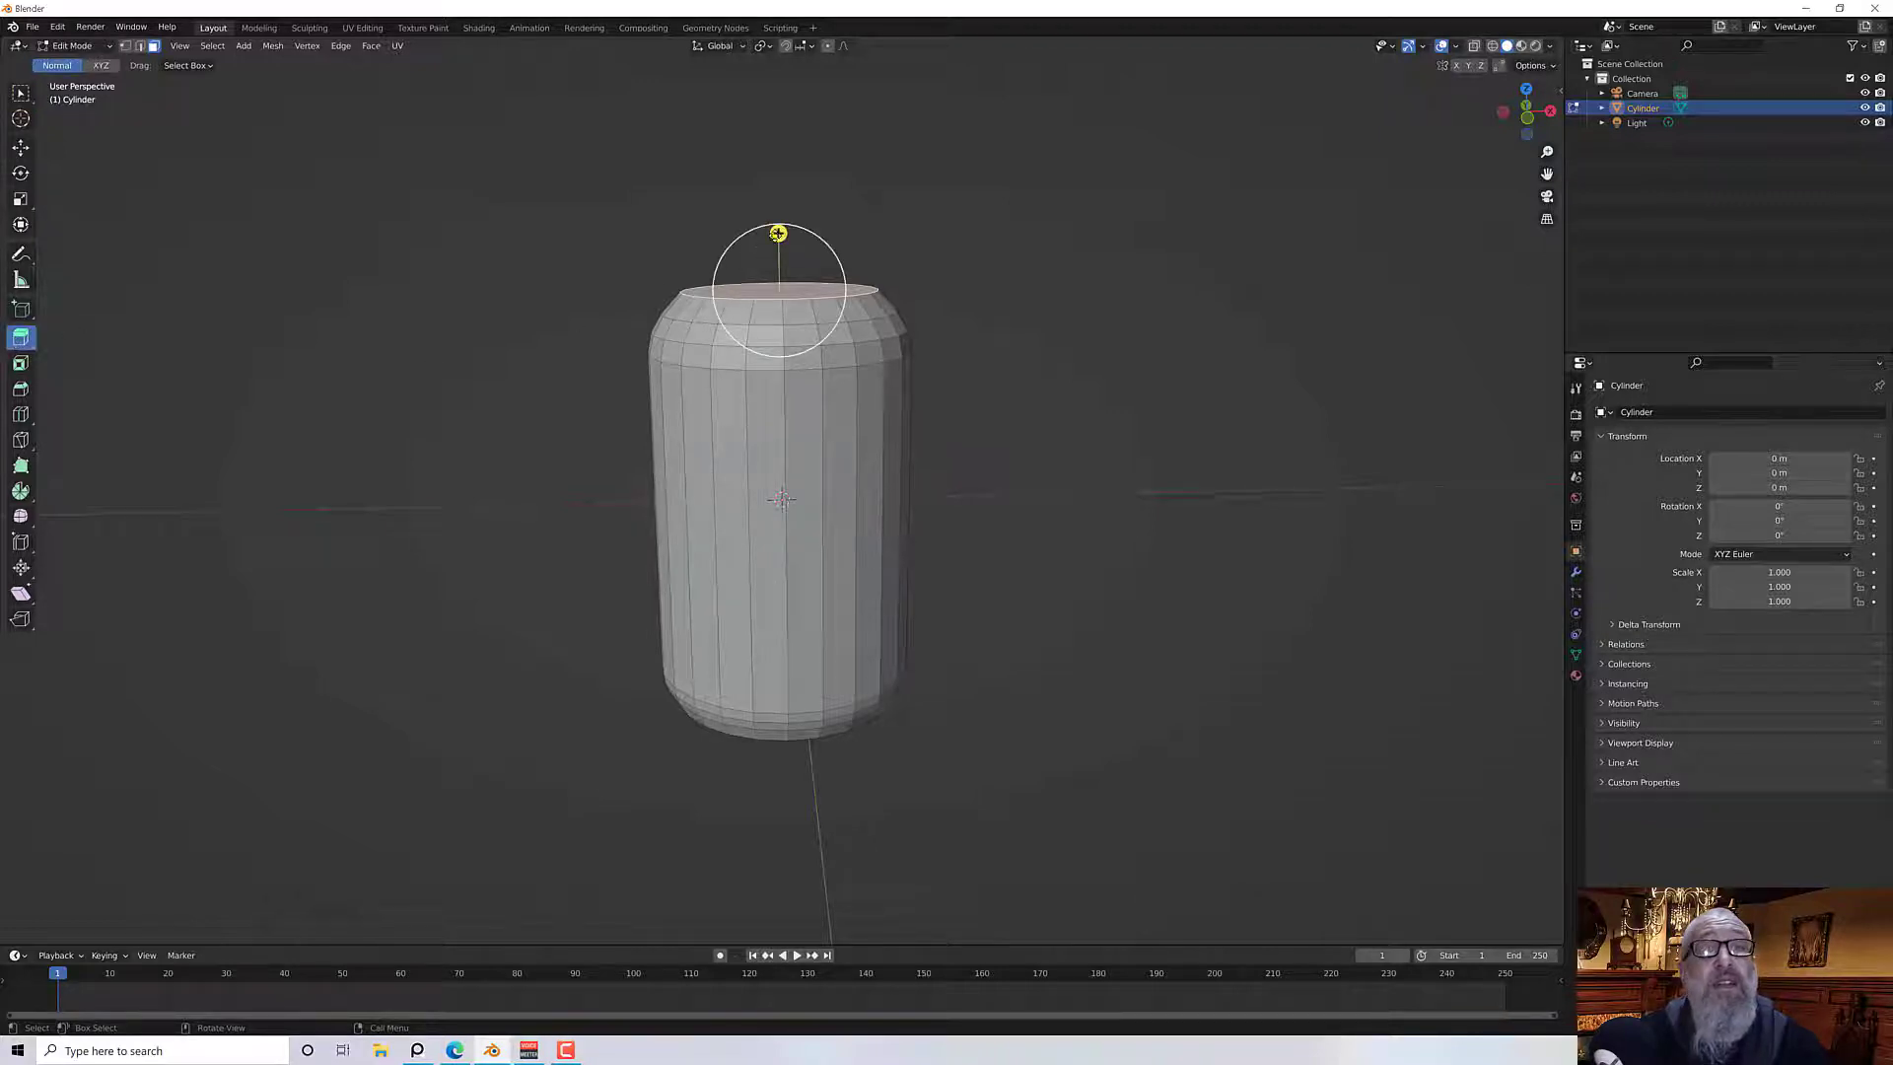
left_click_drag(779, 233, 795, 223)
middle_click_drag(925, 397, 809, 368)
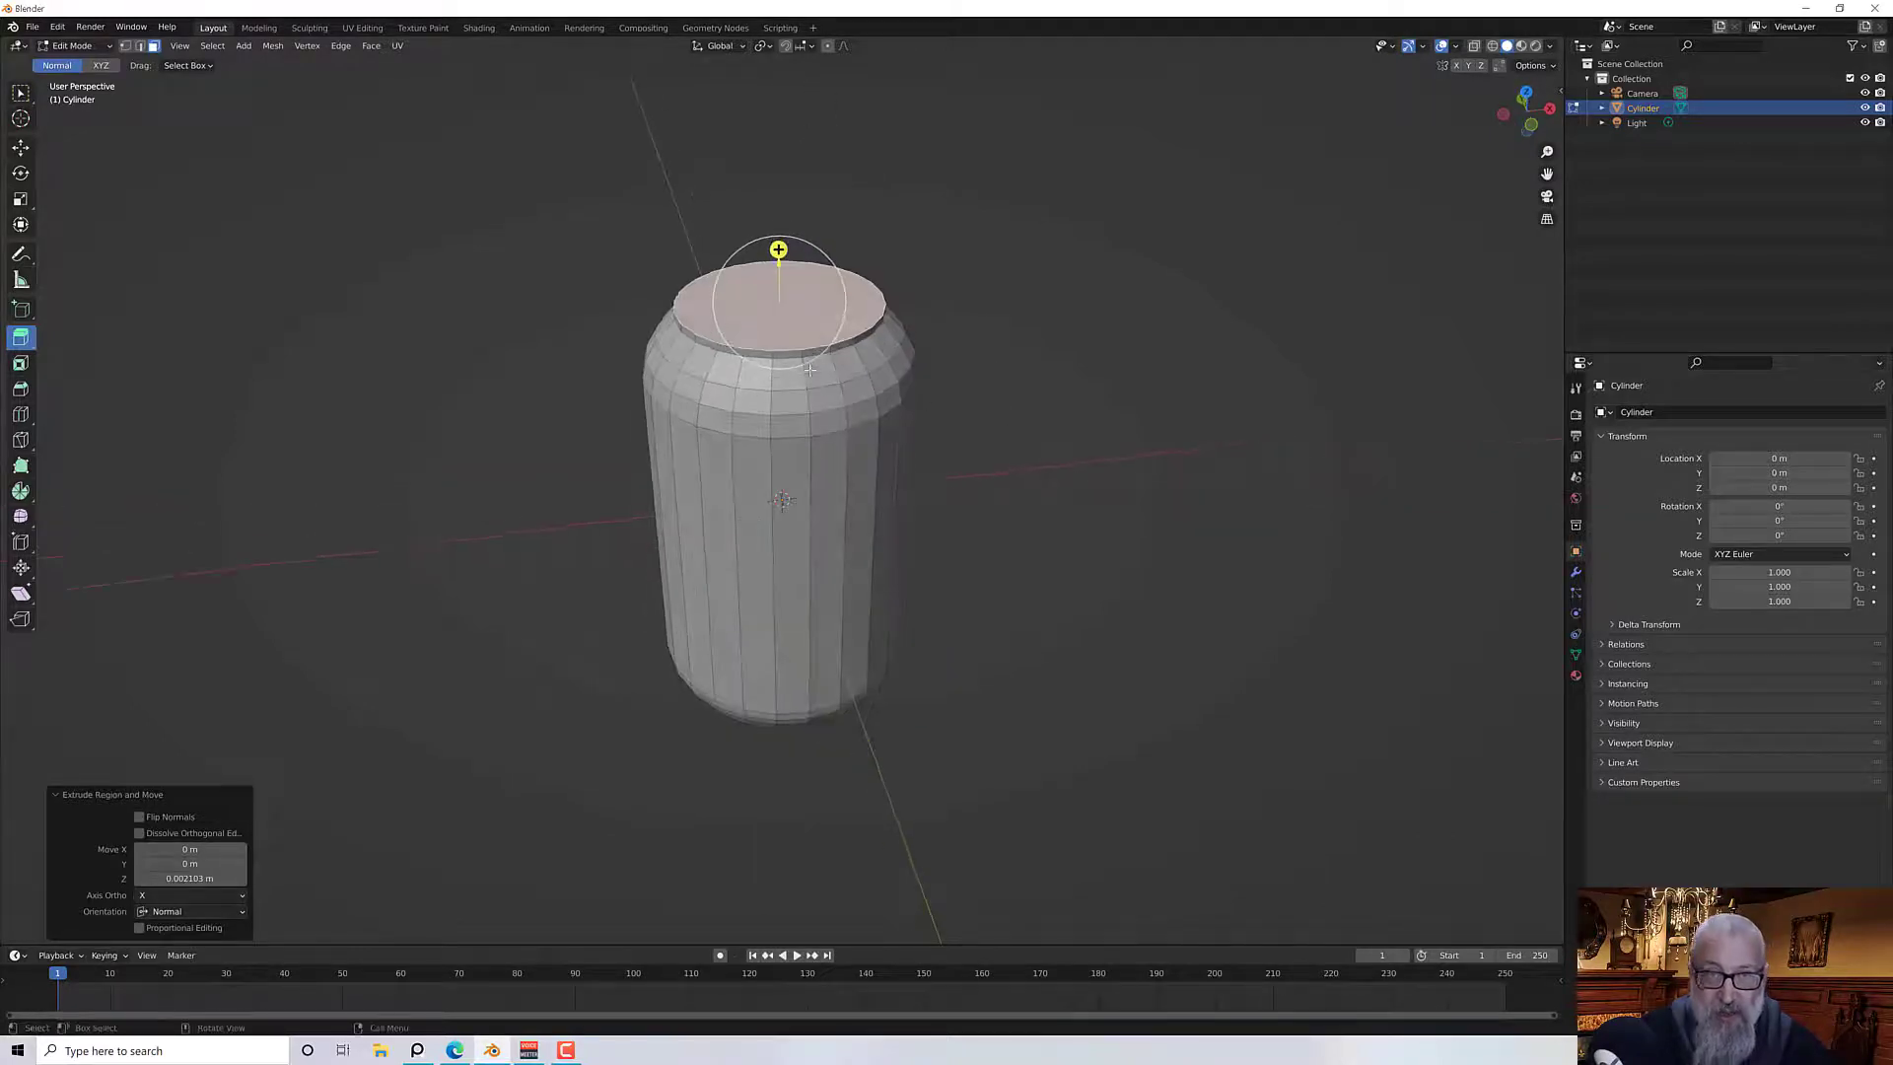
scroll(809, 369, "up", 3)
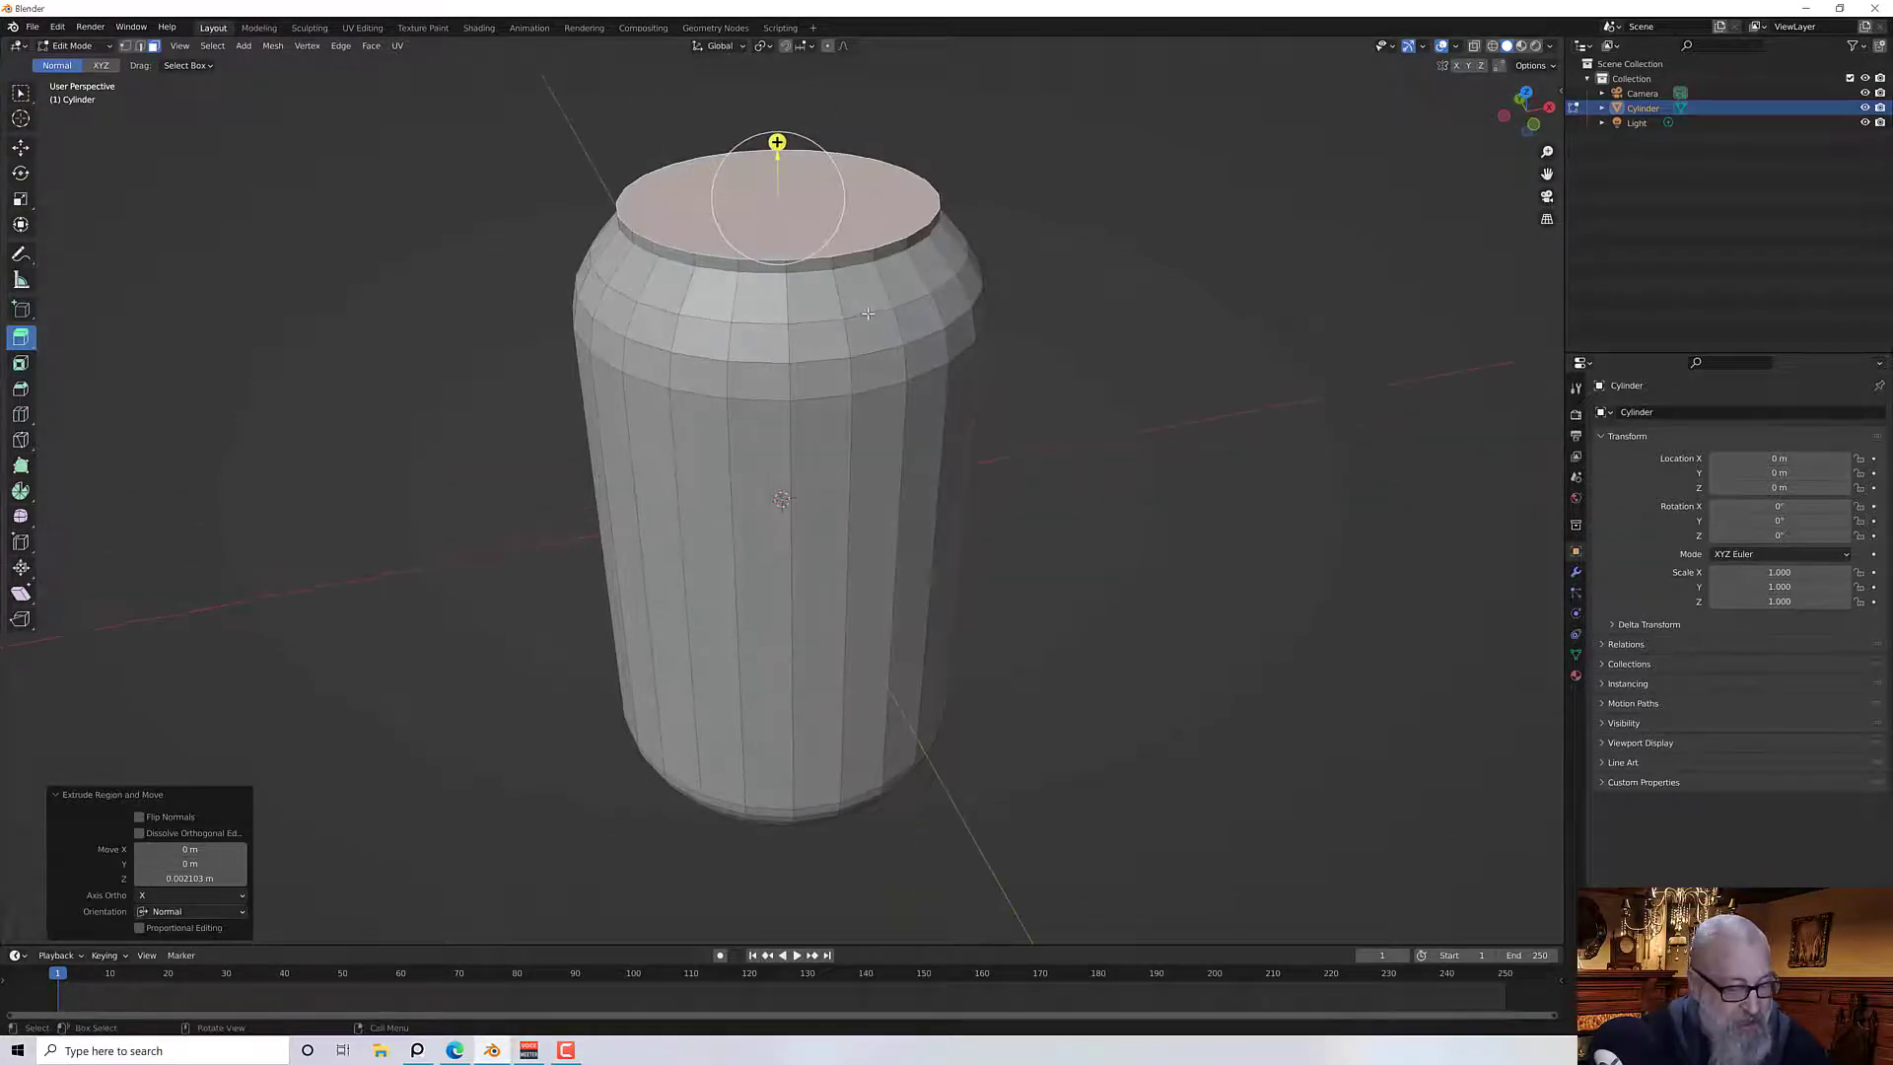
middle_click_drag(868, 314, 872, 384, "shift")
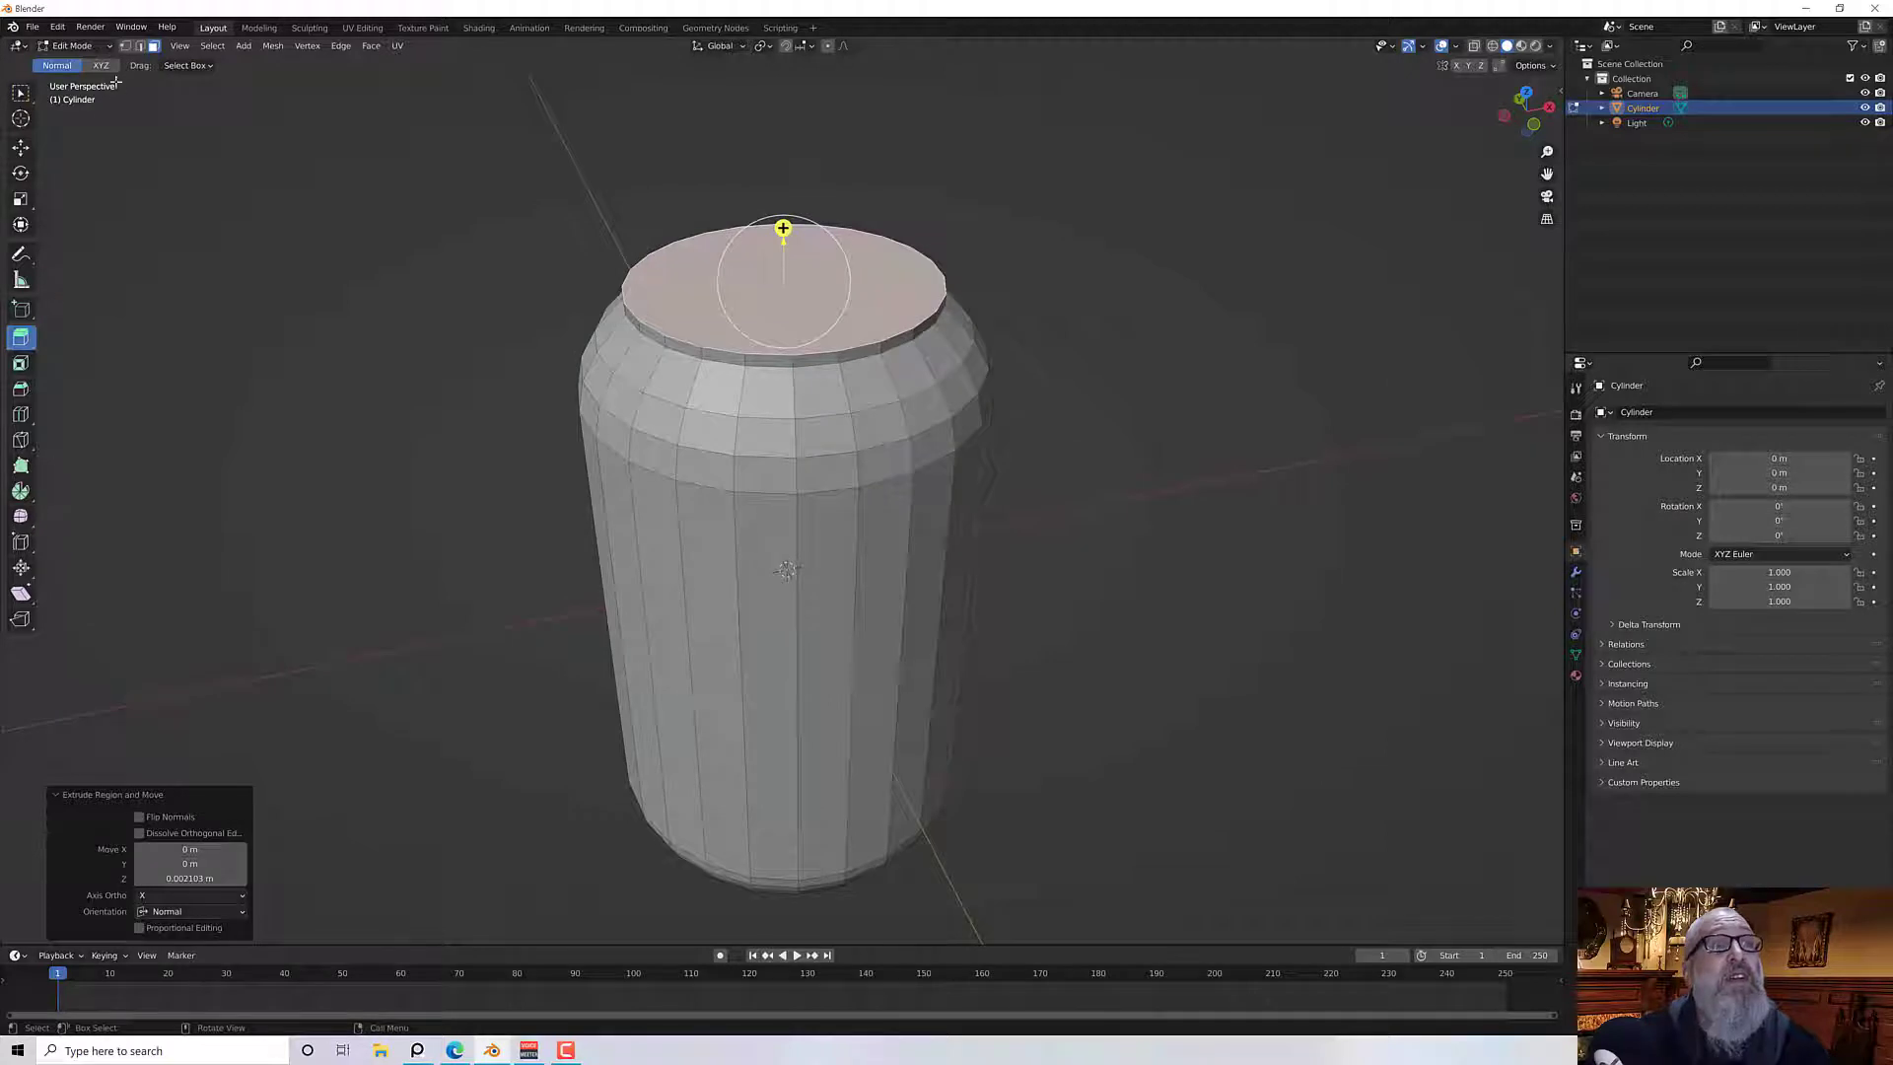
Bevel the edges around the top face's rim with a width of 1 mm and 1 segment
left_click(139, 45)
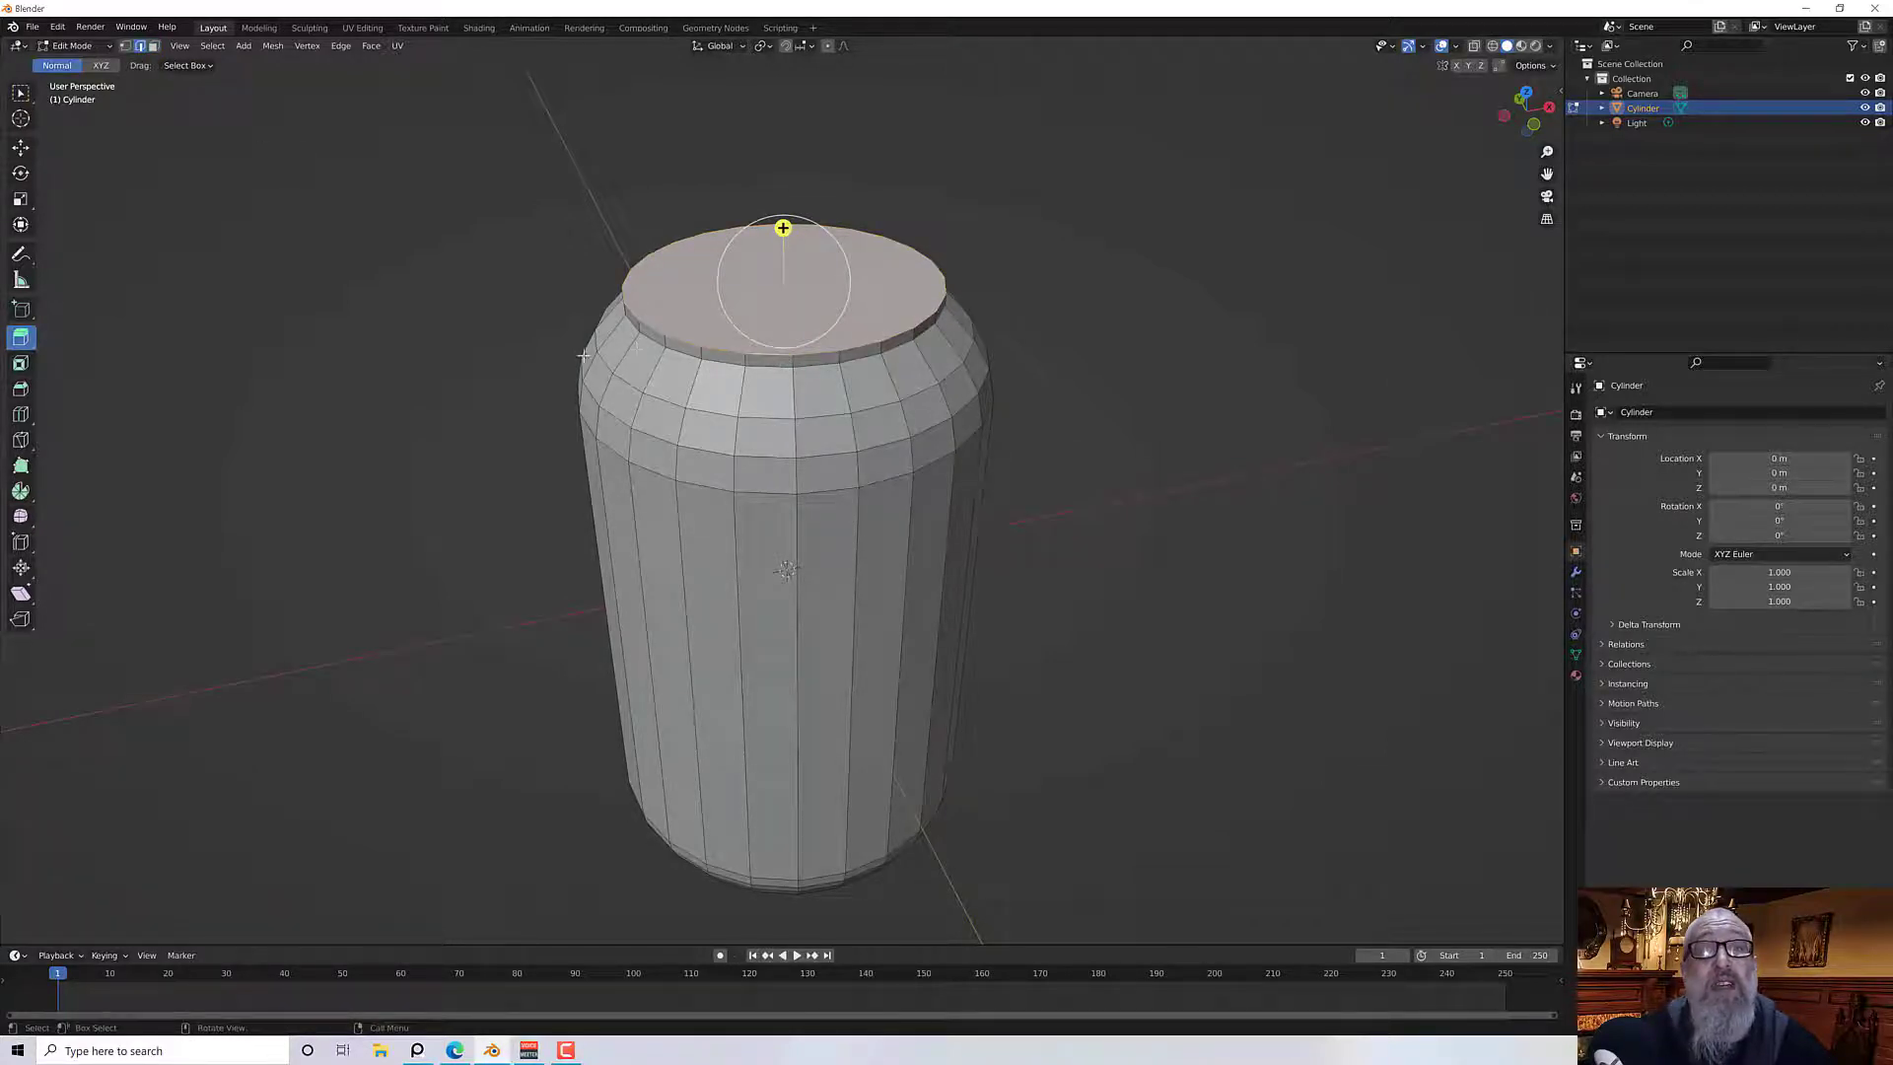
scroll(644, 353, "up", 2)
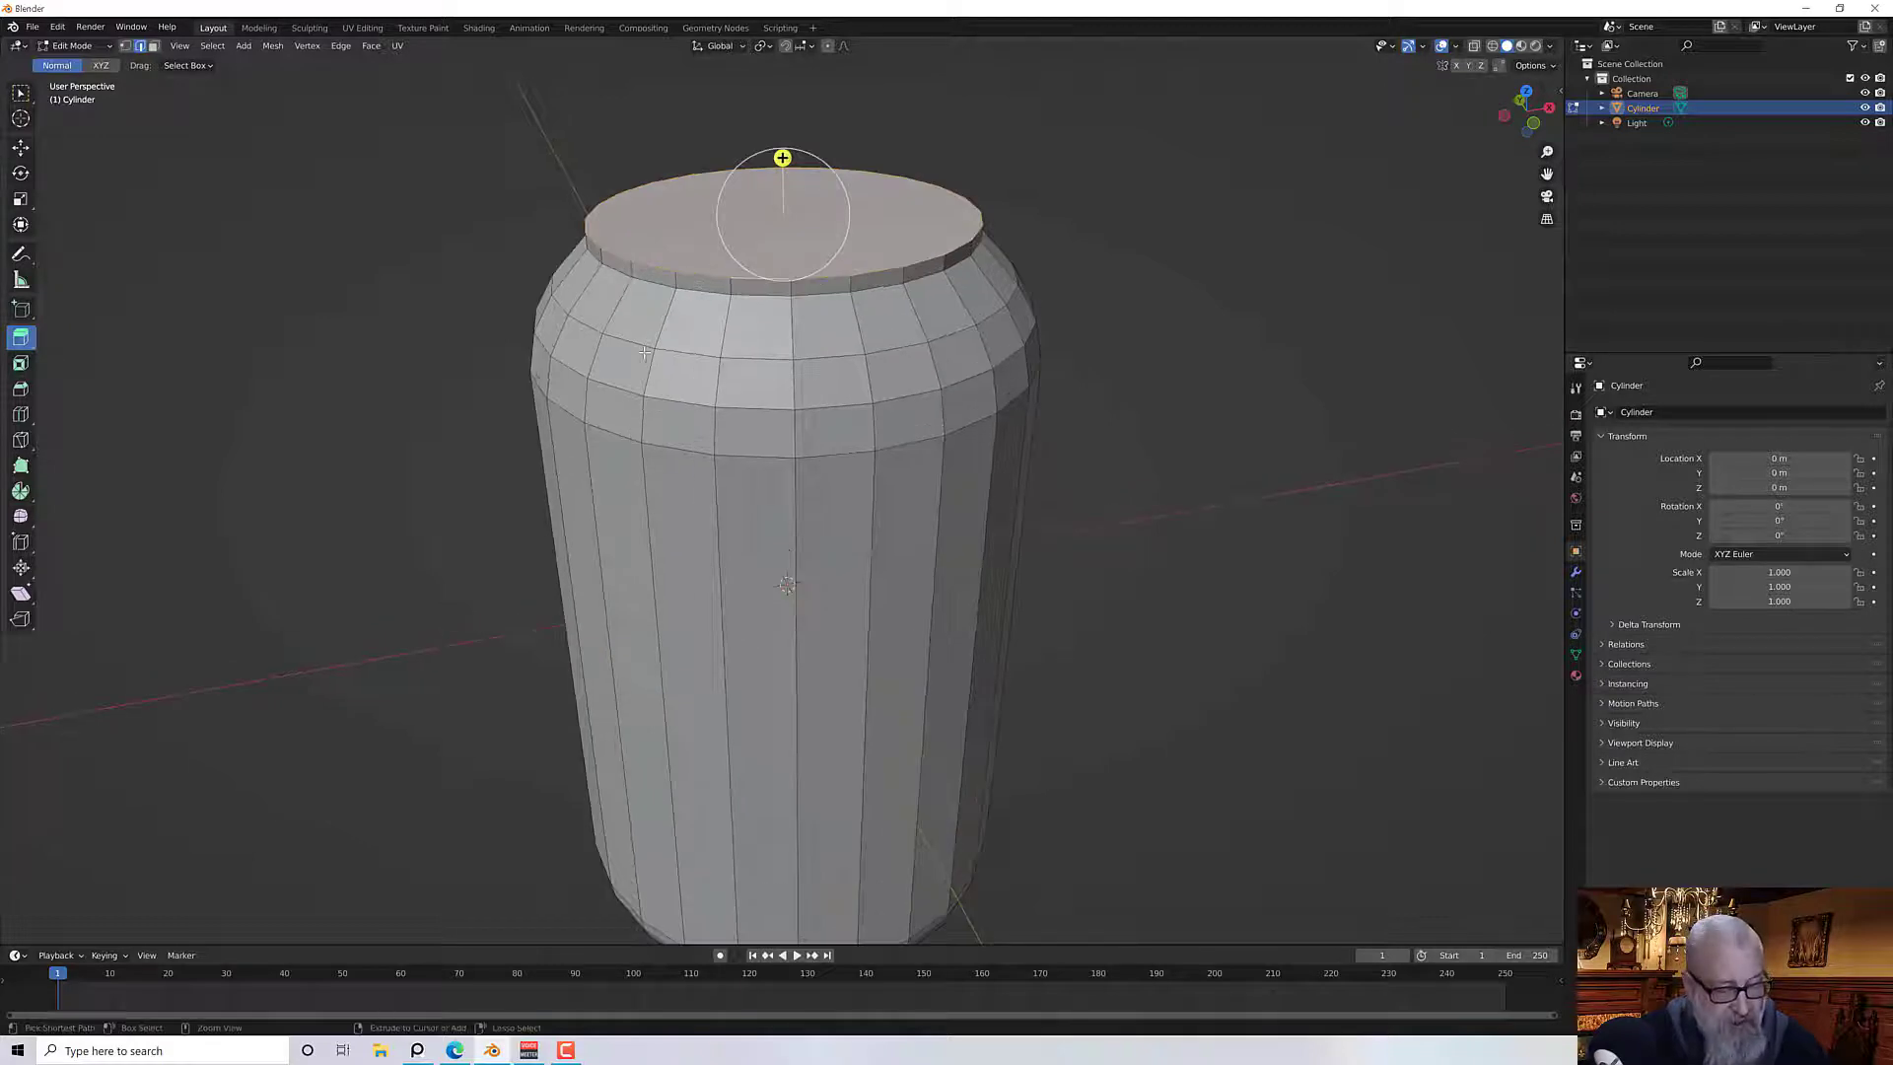
key("ctrl+b")
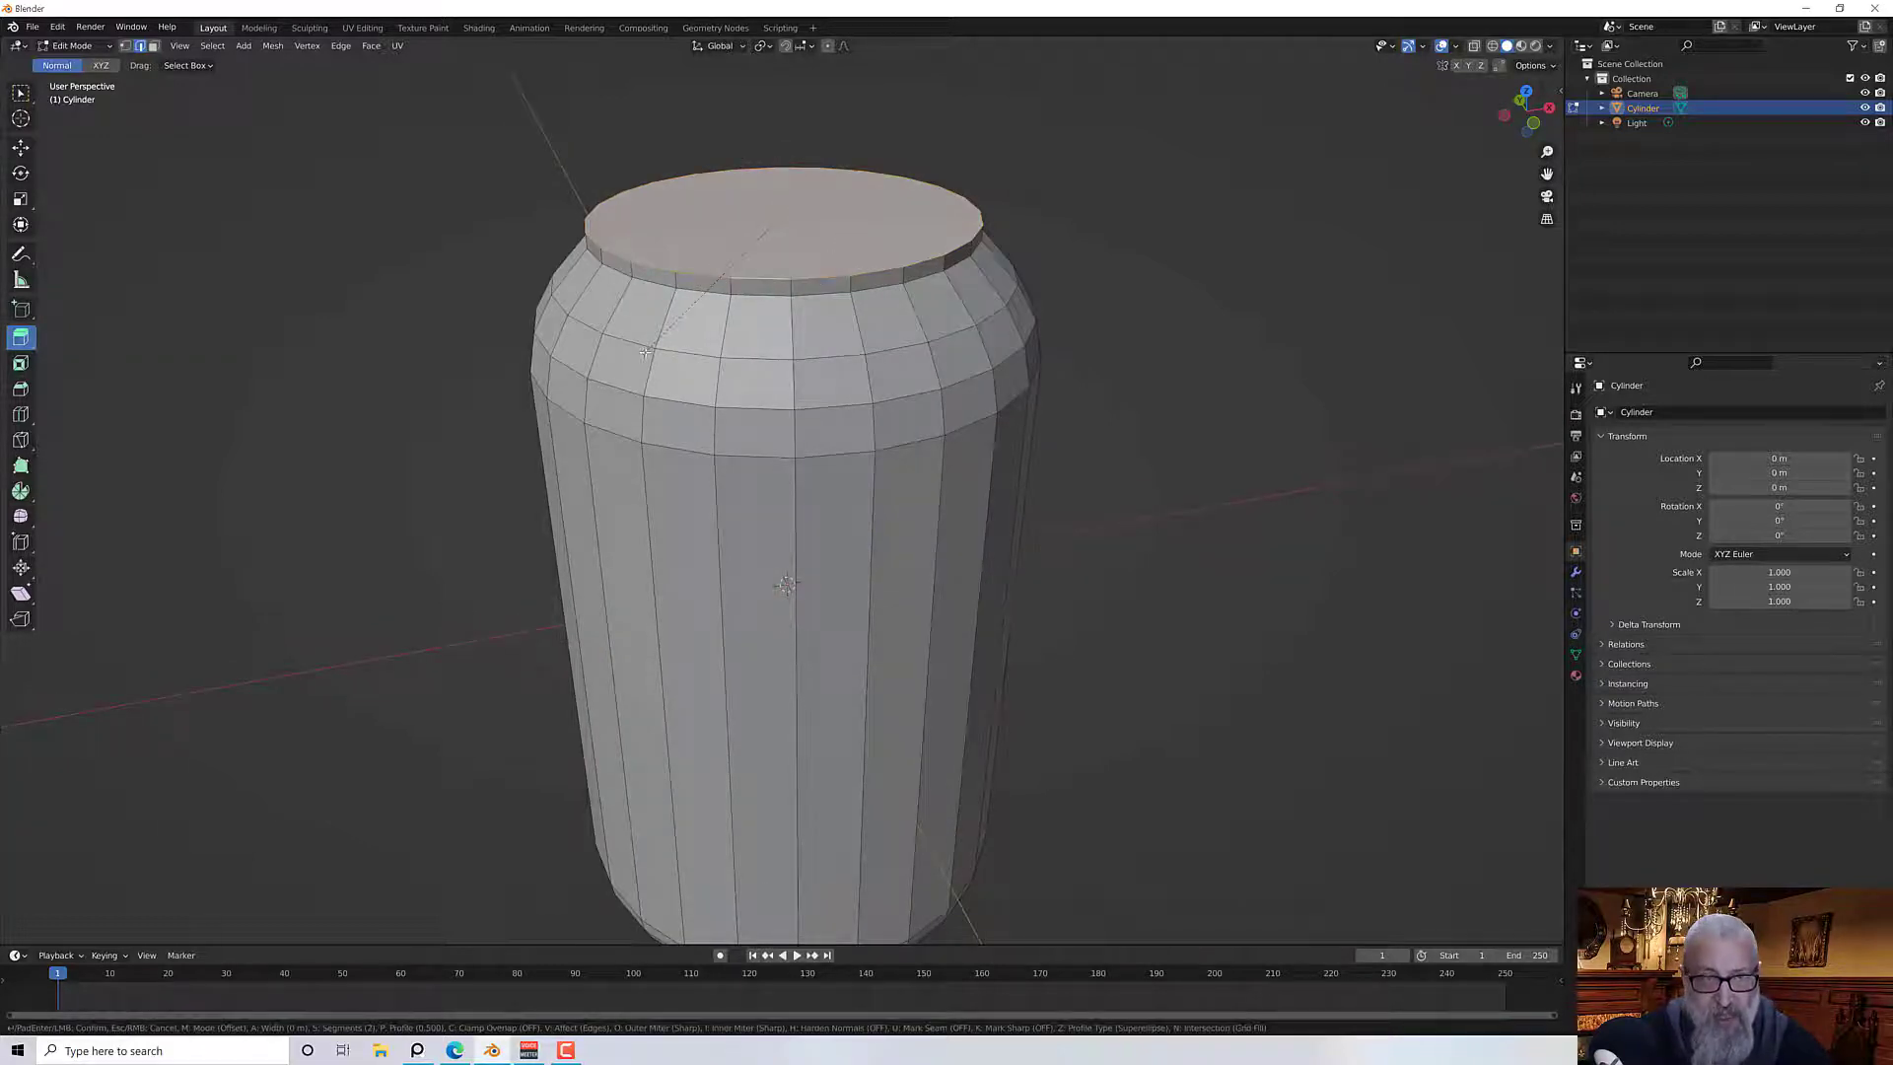
left_click(644, 352)
left_click(161, 702)
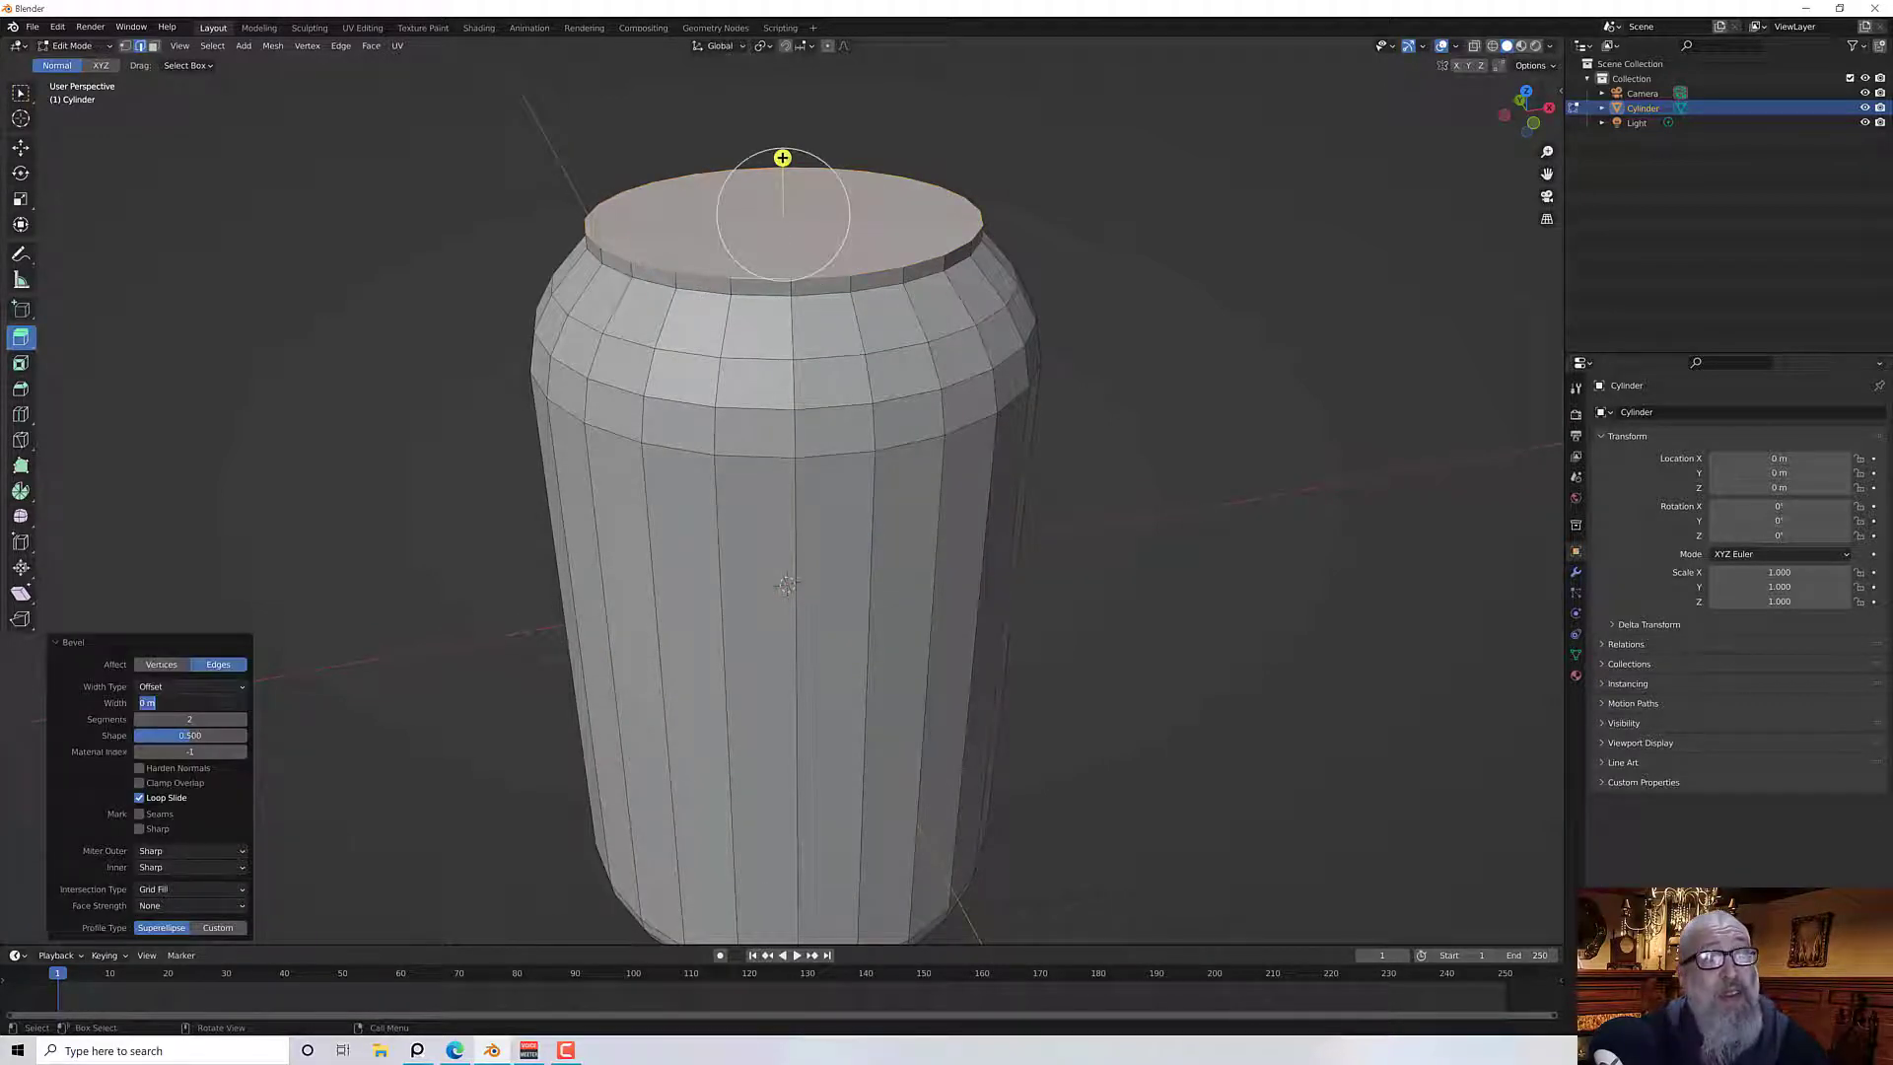
type("1")
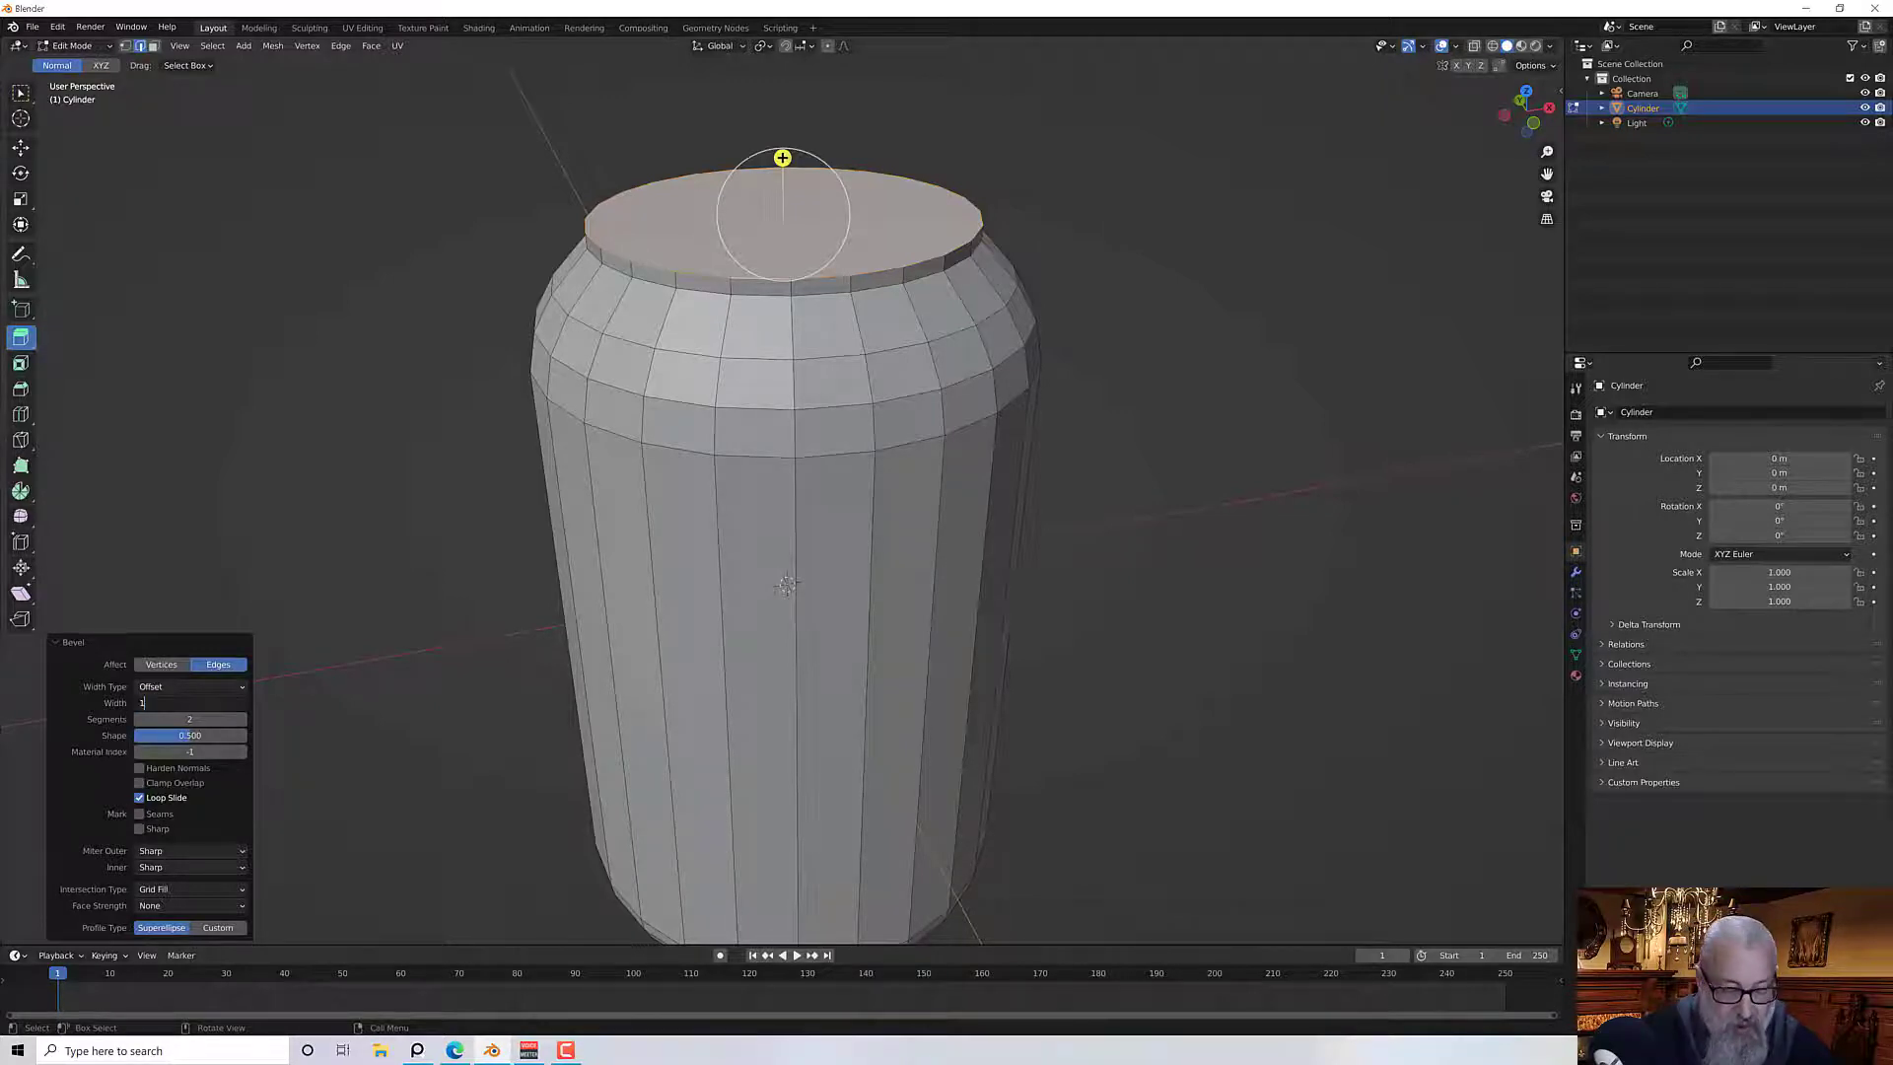
type("MM")
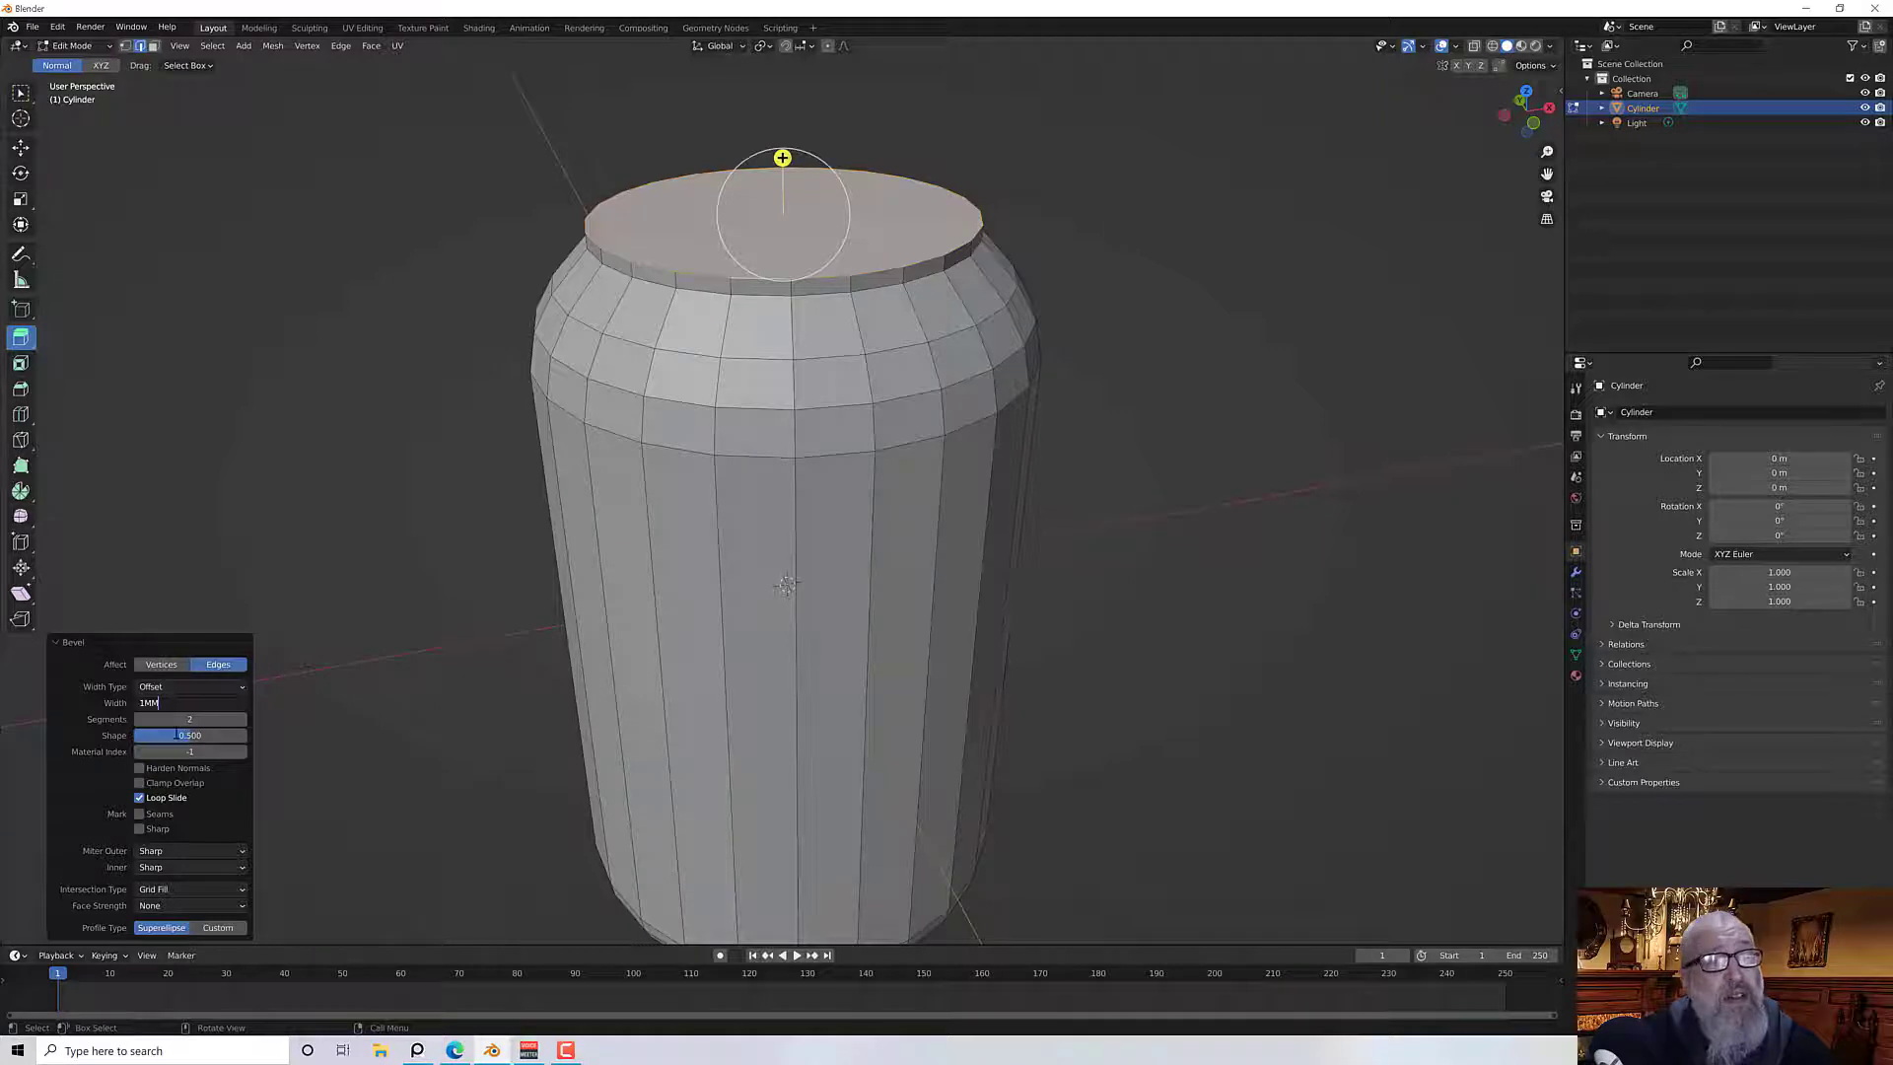
key("Return")
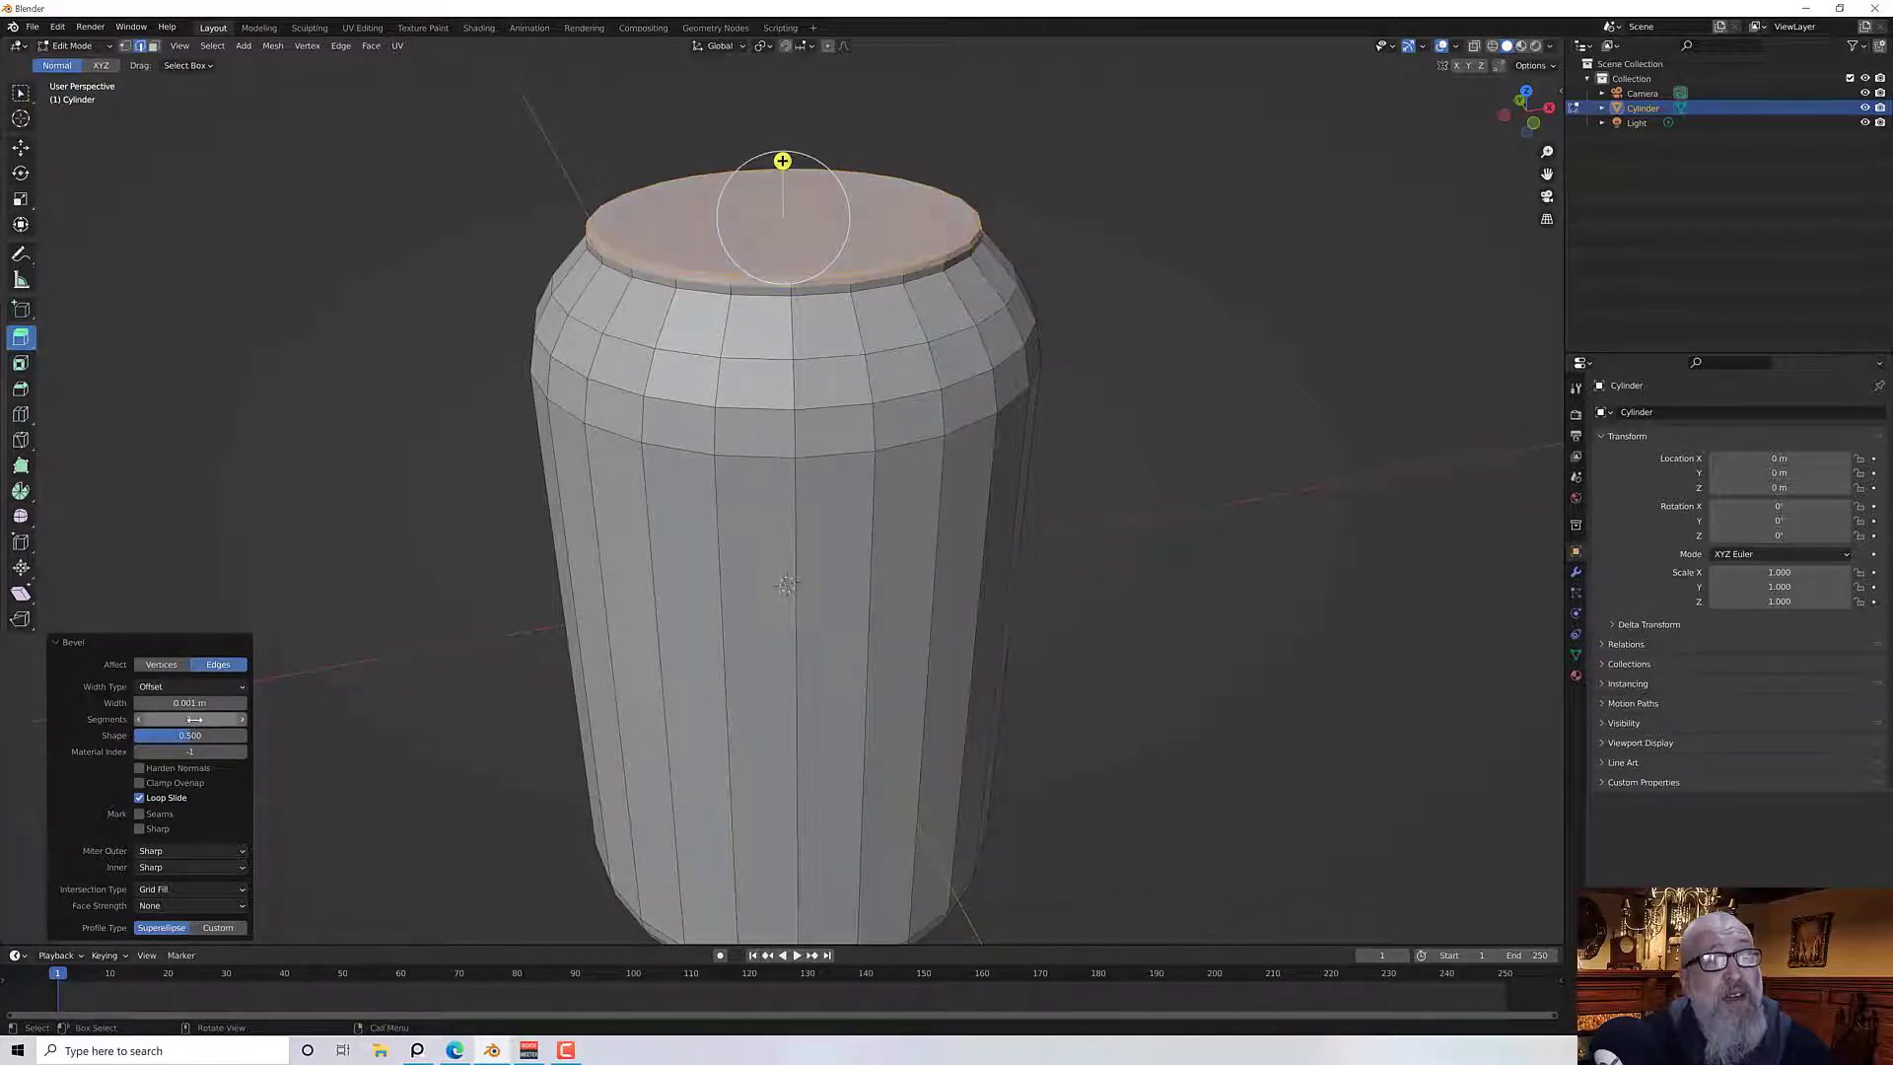
left_click(194, 718)
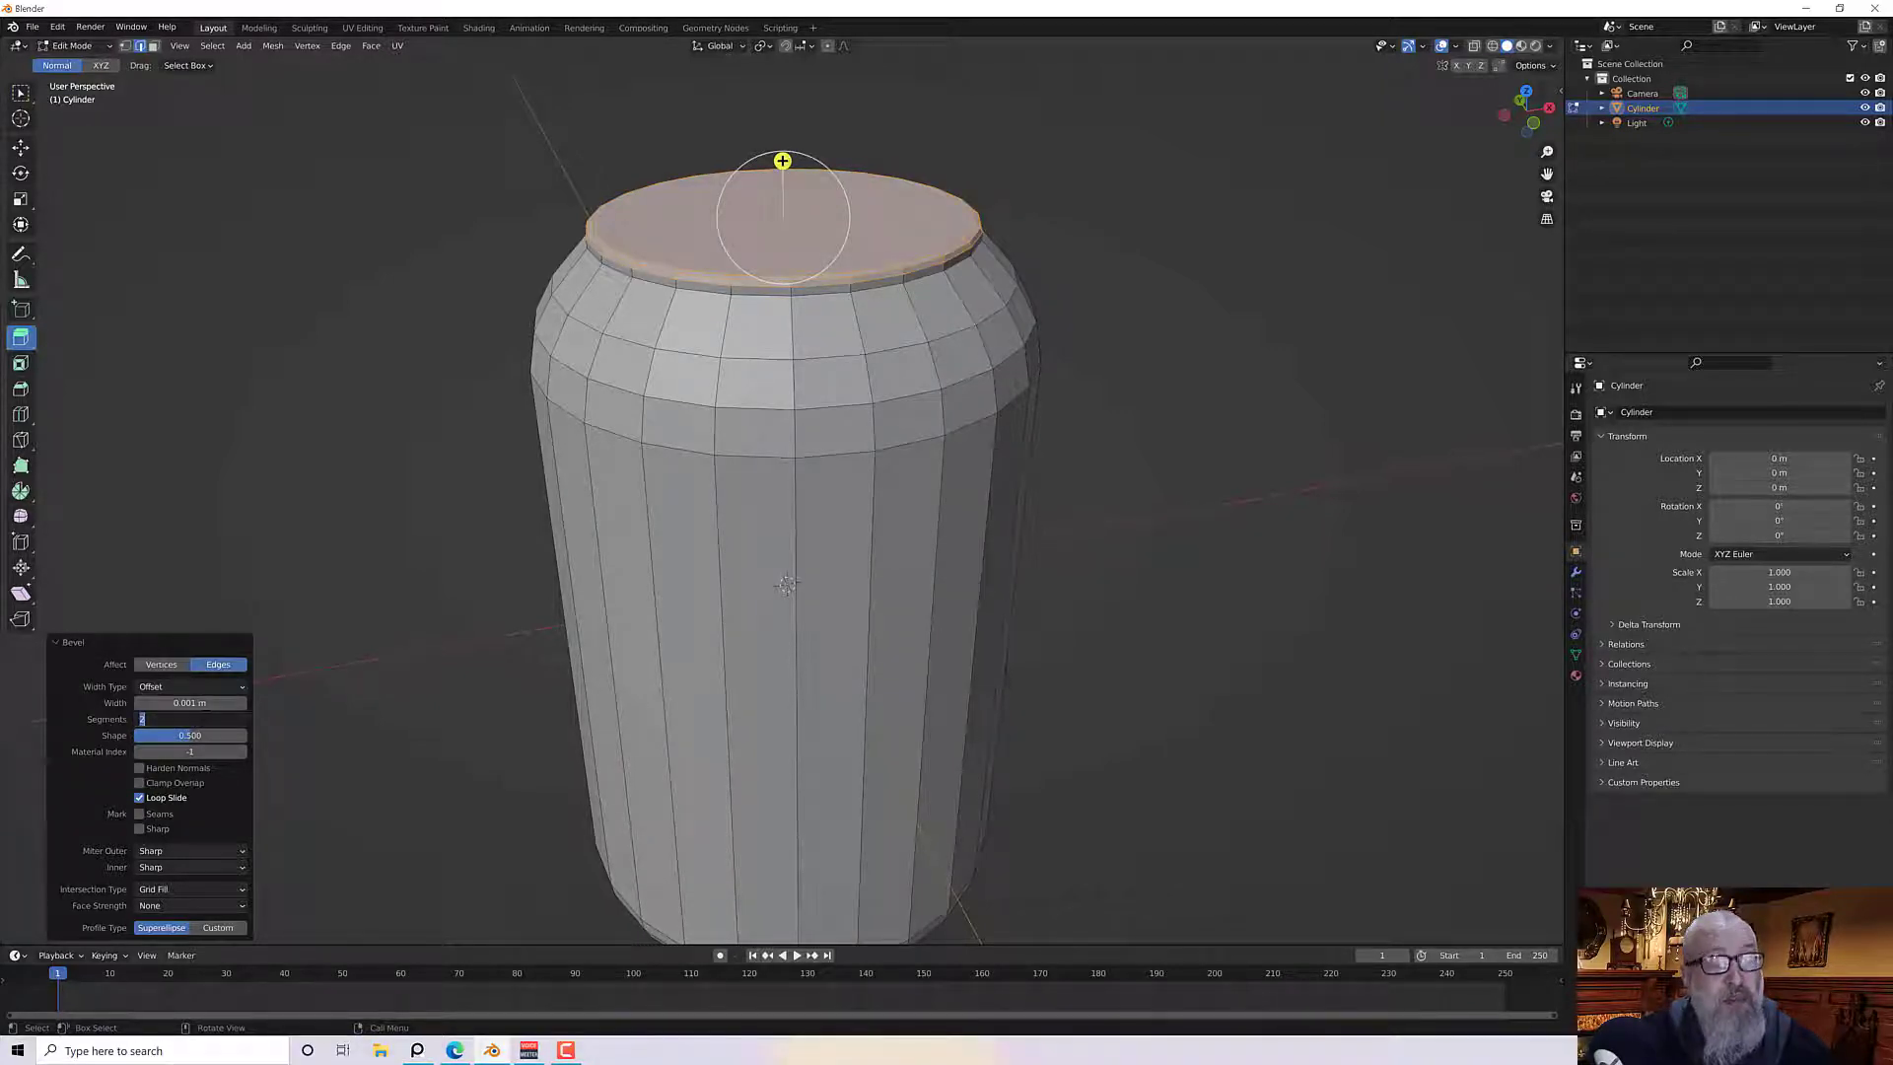
type("1")
key("Return")
Select the bottom face and bevel its rim edges with a width of 1 mm
middle_click_drag(279, 659, 283, 609)
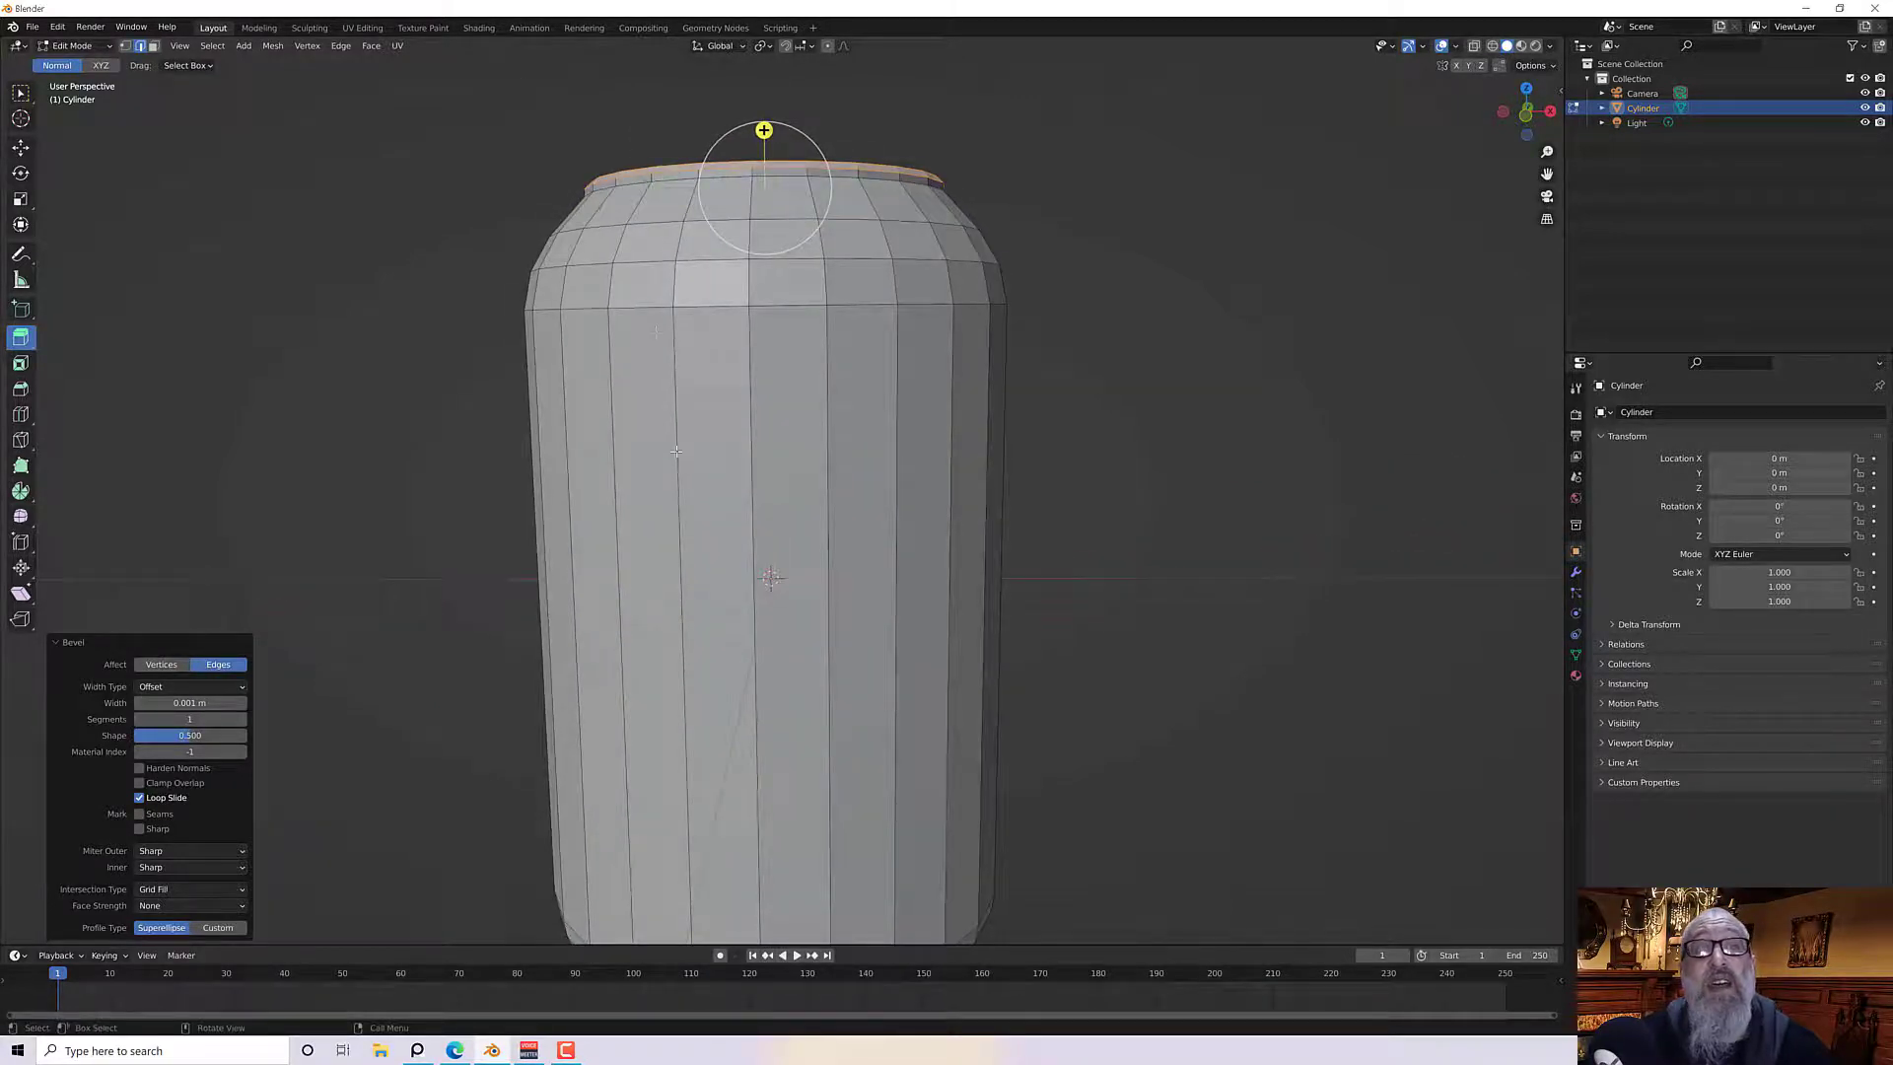
middle_click_drag(677, 452, 707, 700)
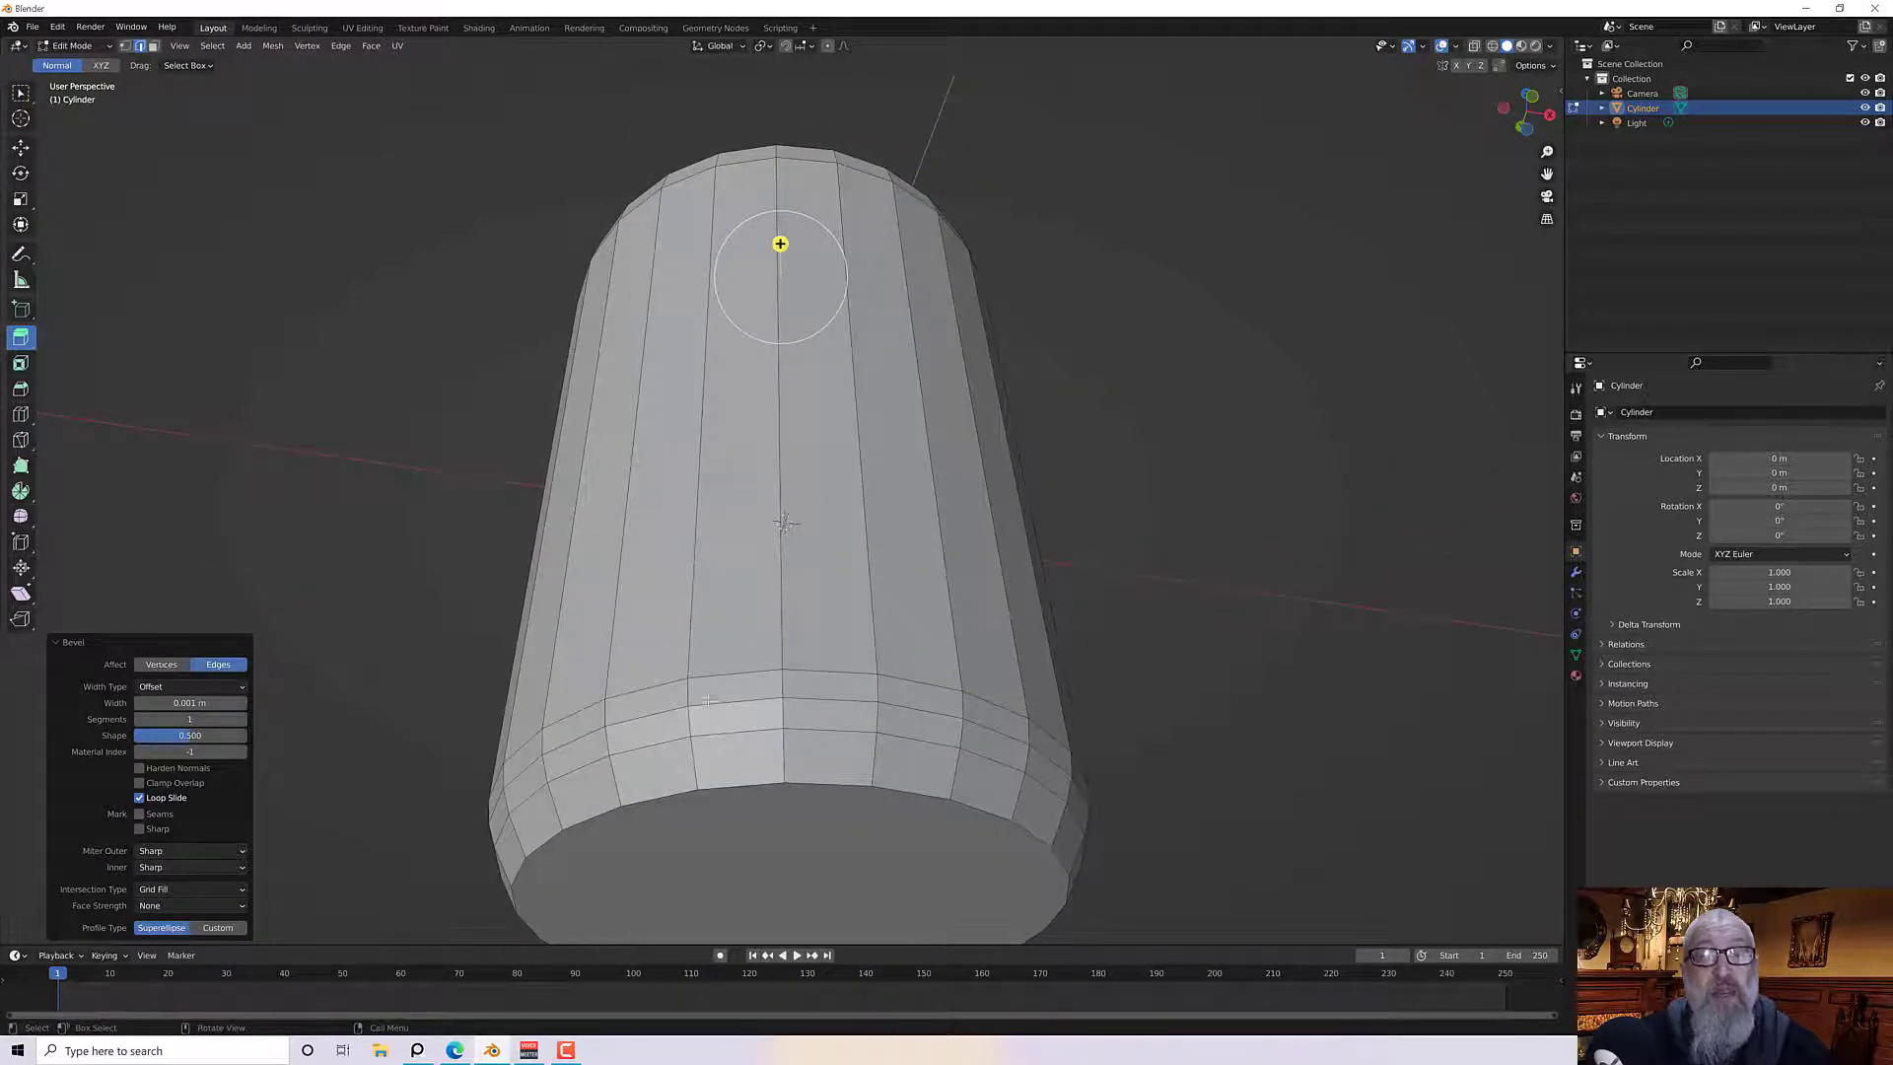
left_click(736, 786)
left_click(736, 786, "alt")
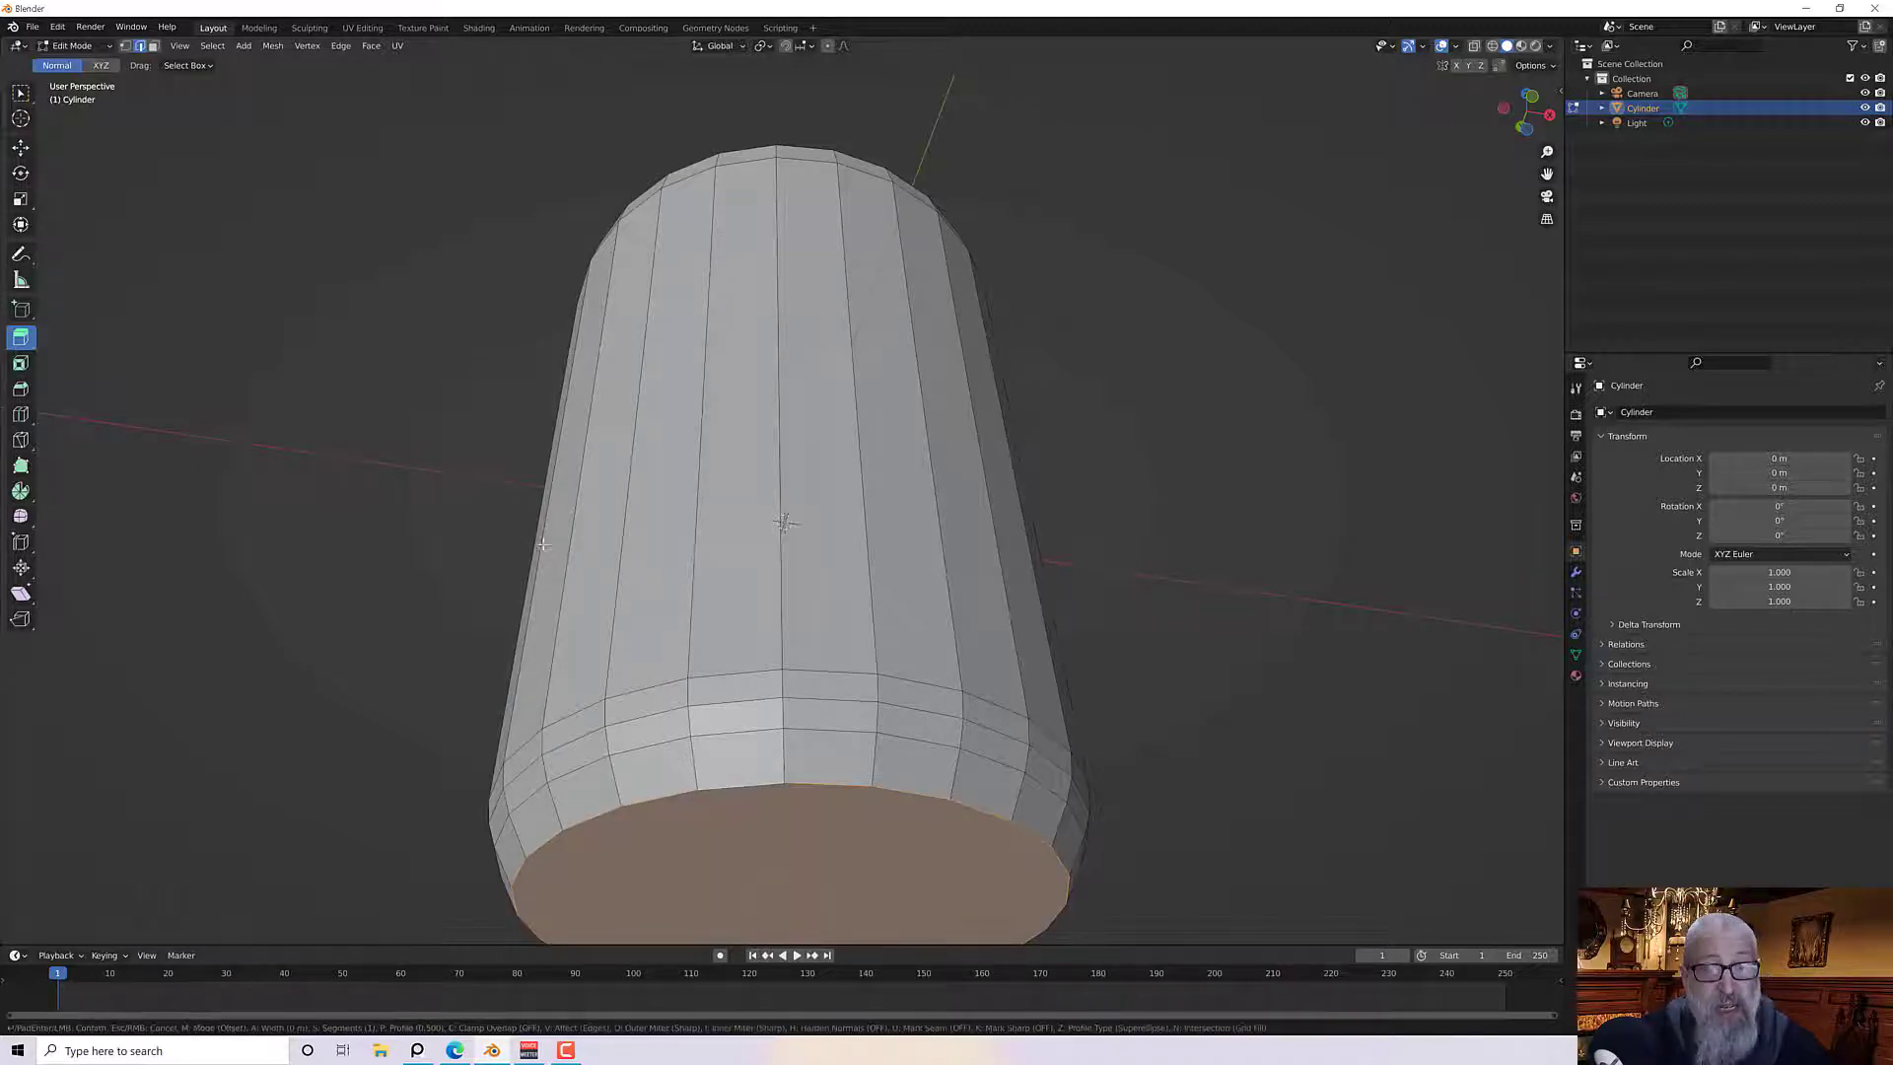
key("ctrl+b")
left_click(646, 615)
left_click(190, 702)
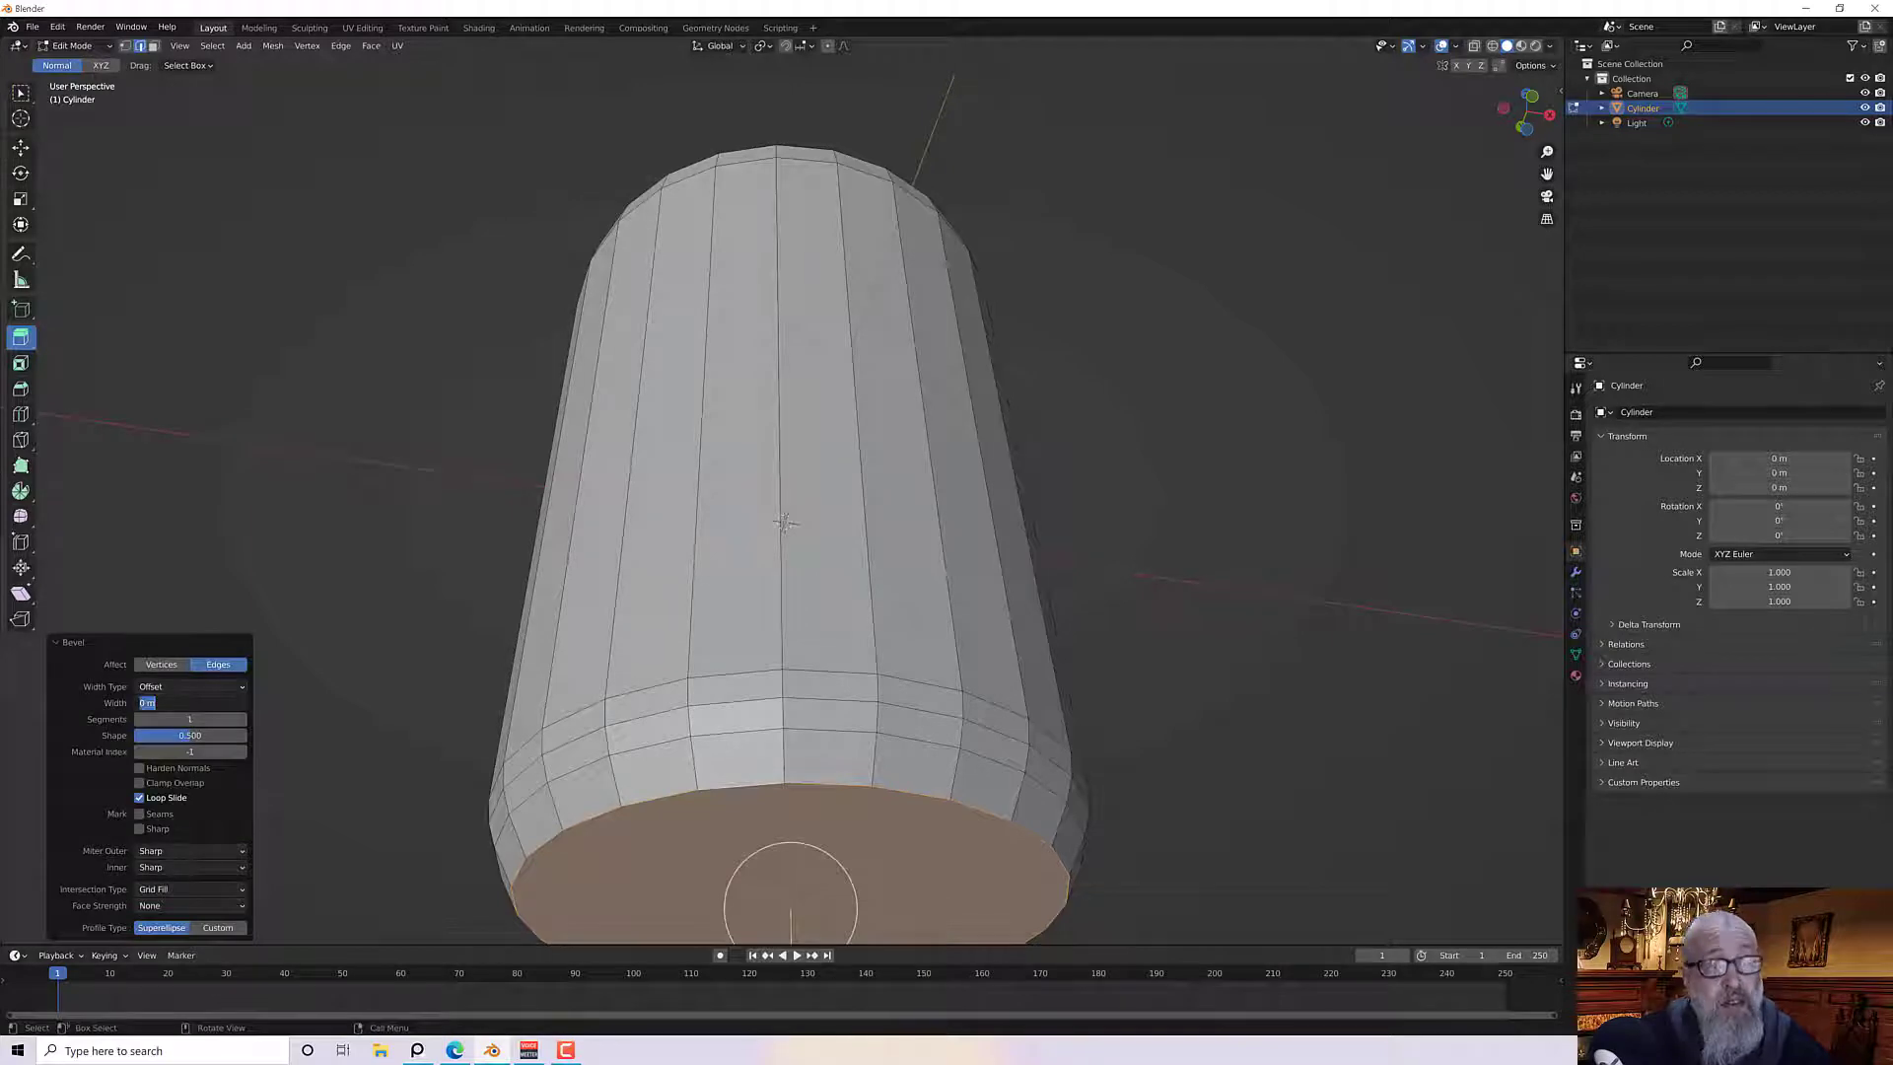
type("1mm")
key("Return")
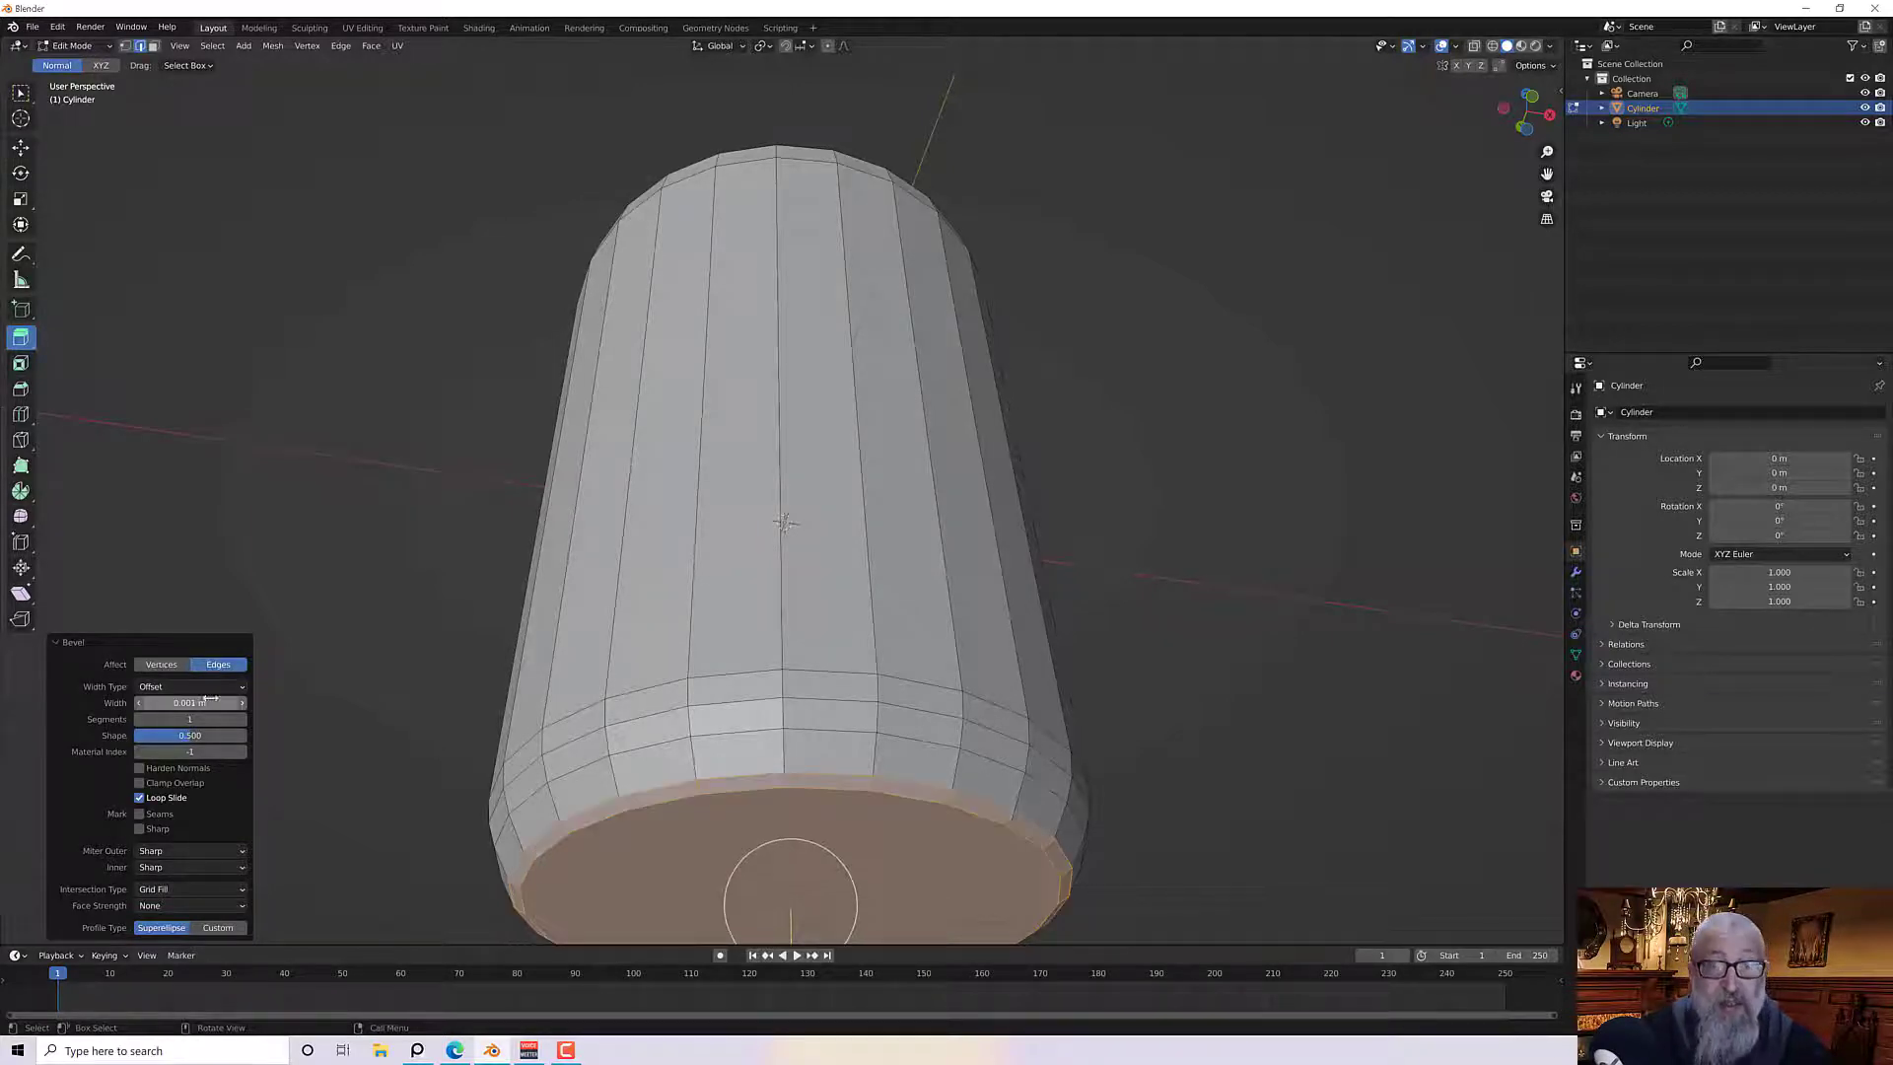
Add horizontal loop cuts around the middle of the can body with Loop Cut, setting the number of cuts to 6
middle_click_drag(1124, 511, 1040, 623)
scroll(1045, 630, "down", 2)
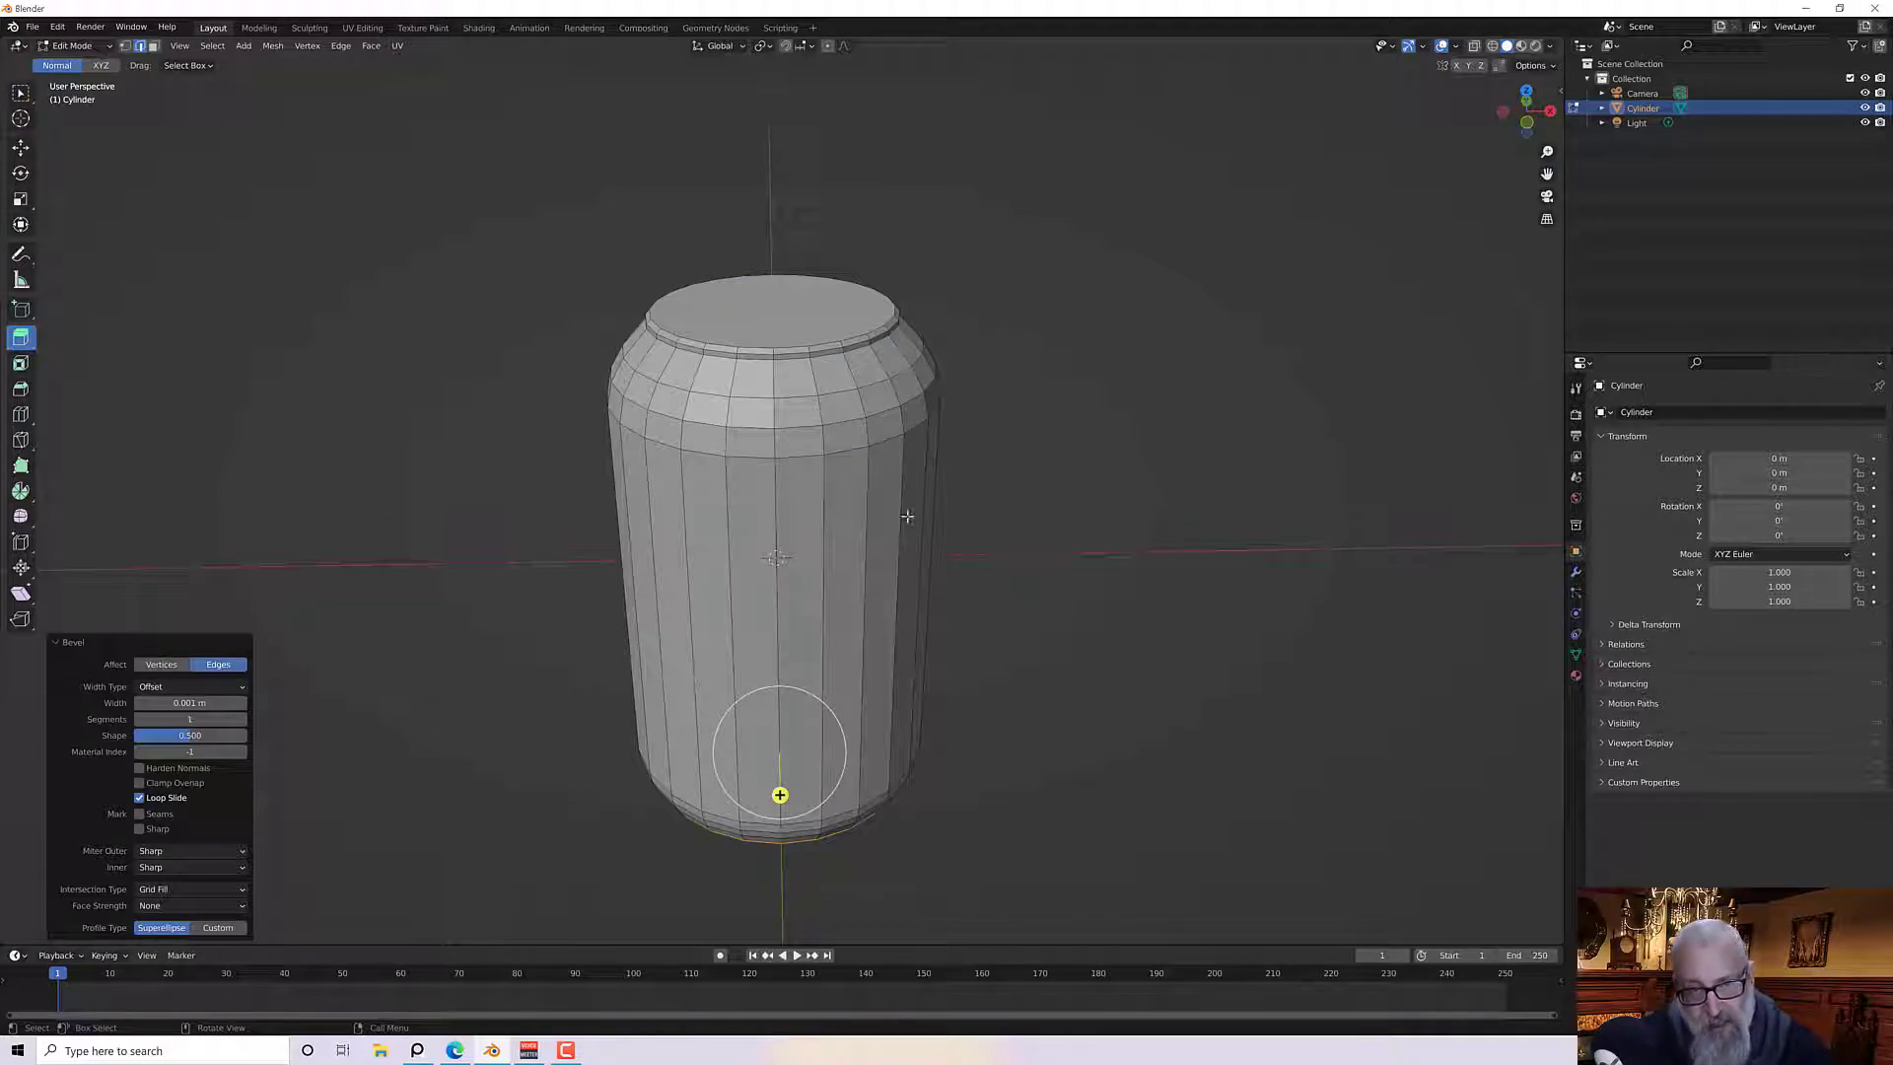
left_click(20, 417)
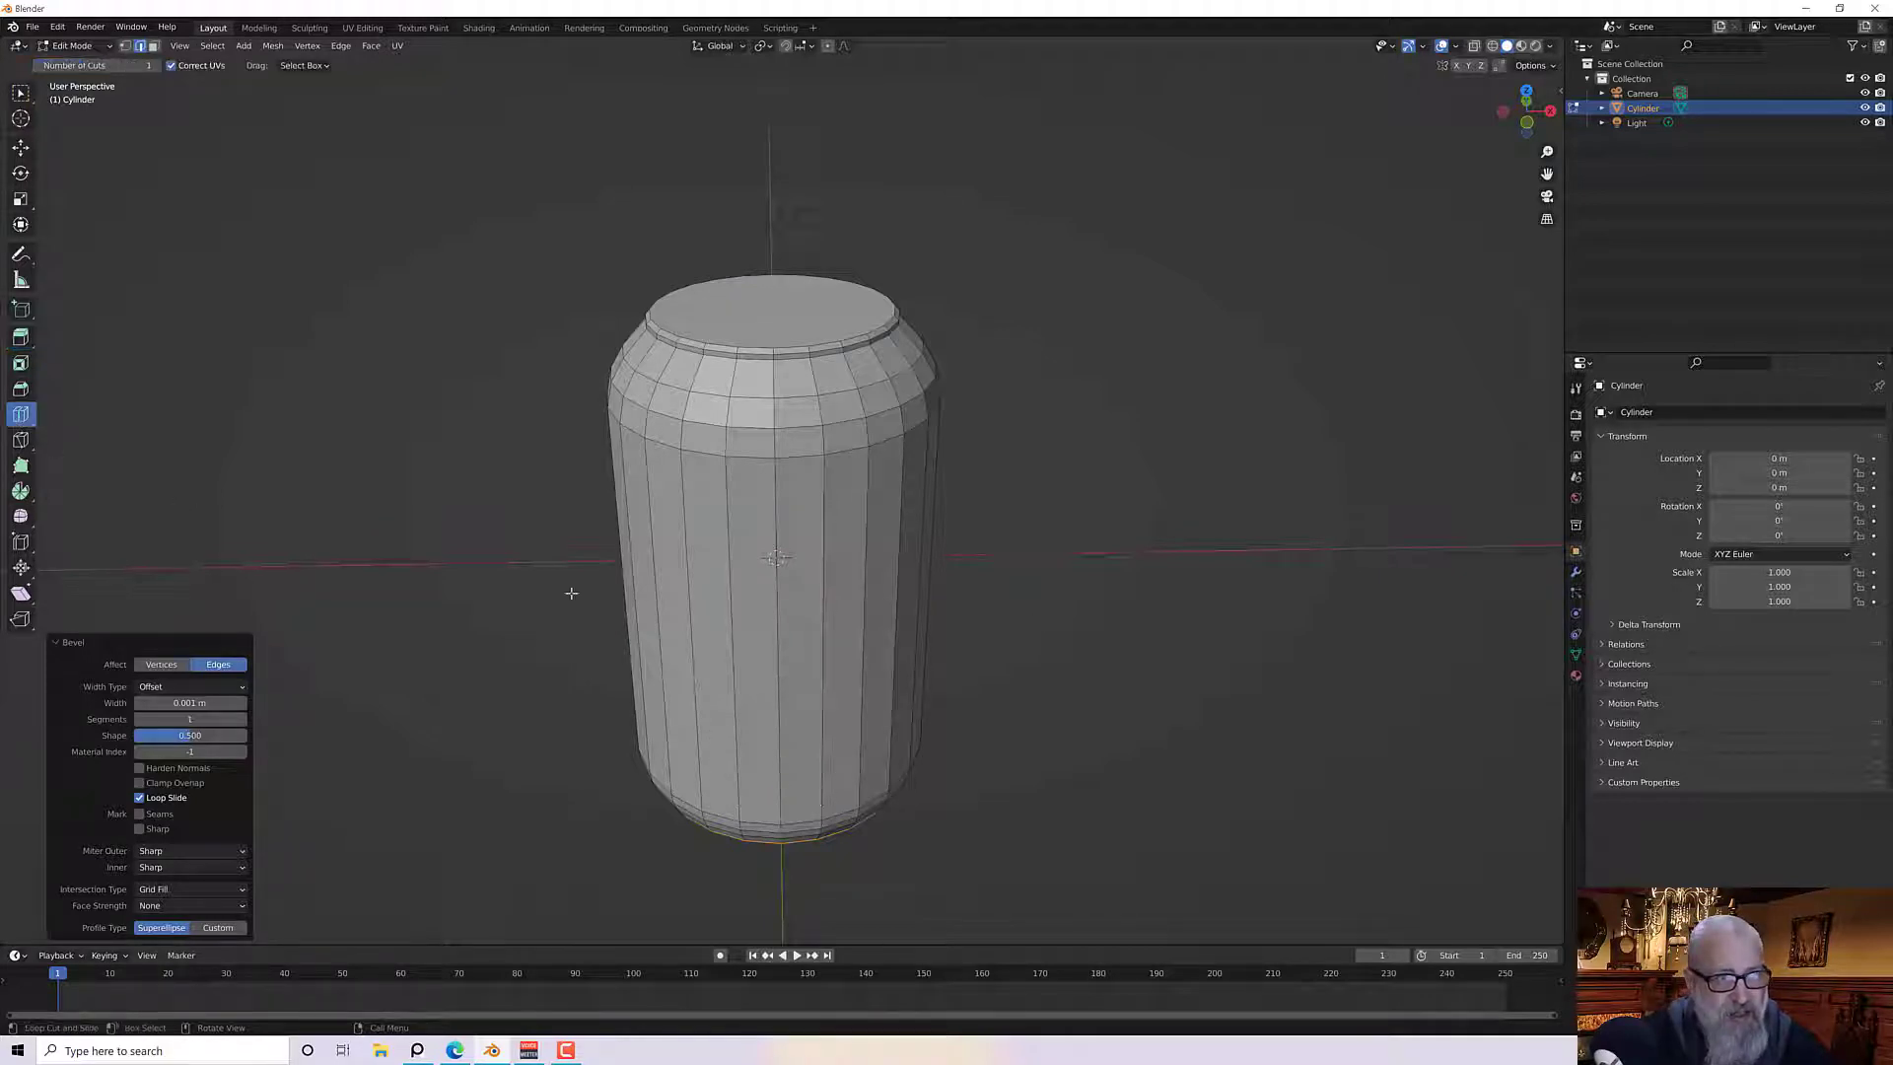
left_click(706, 585)
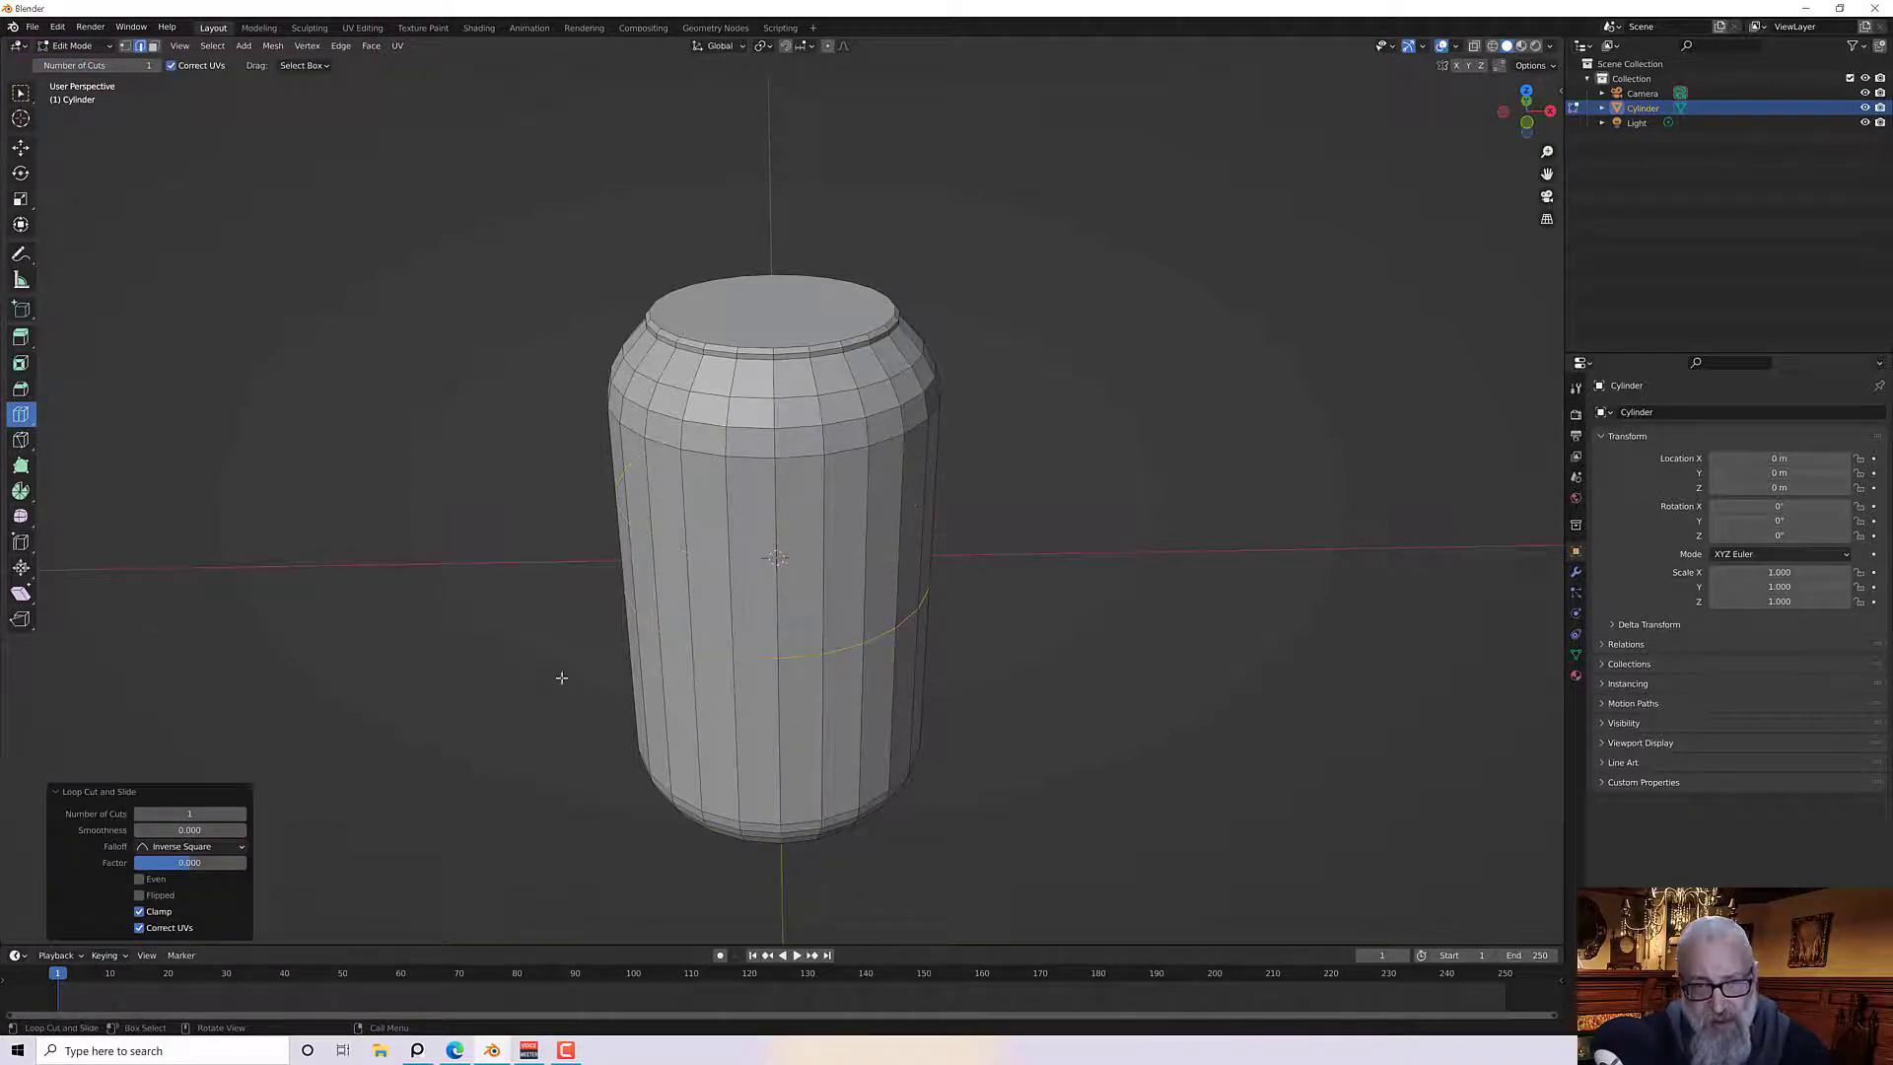
left_click(187, 814)
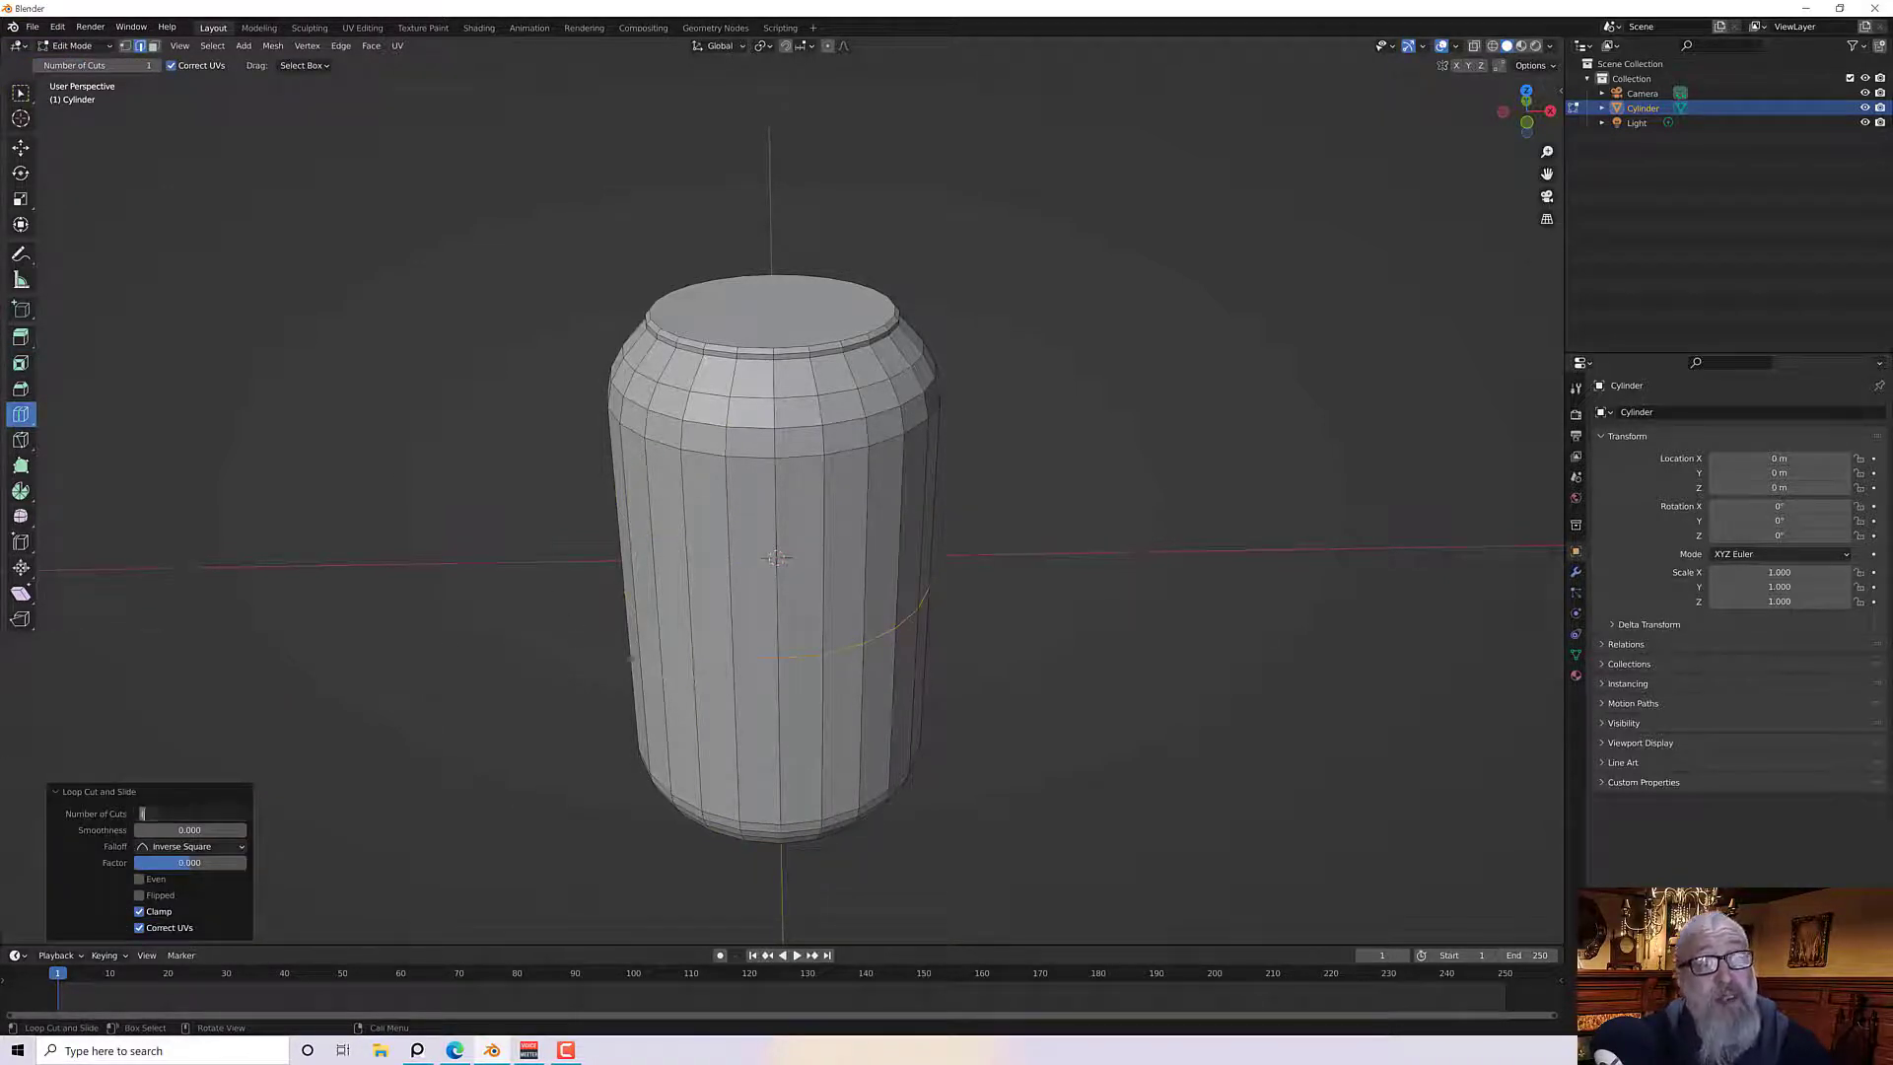
type("4")
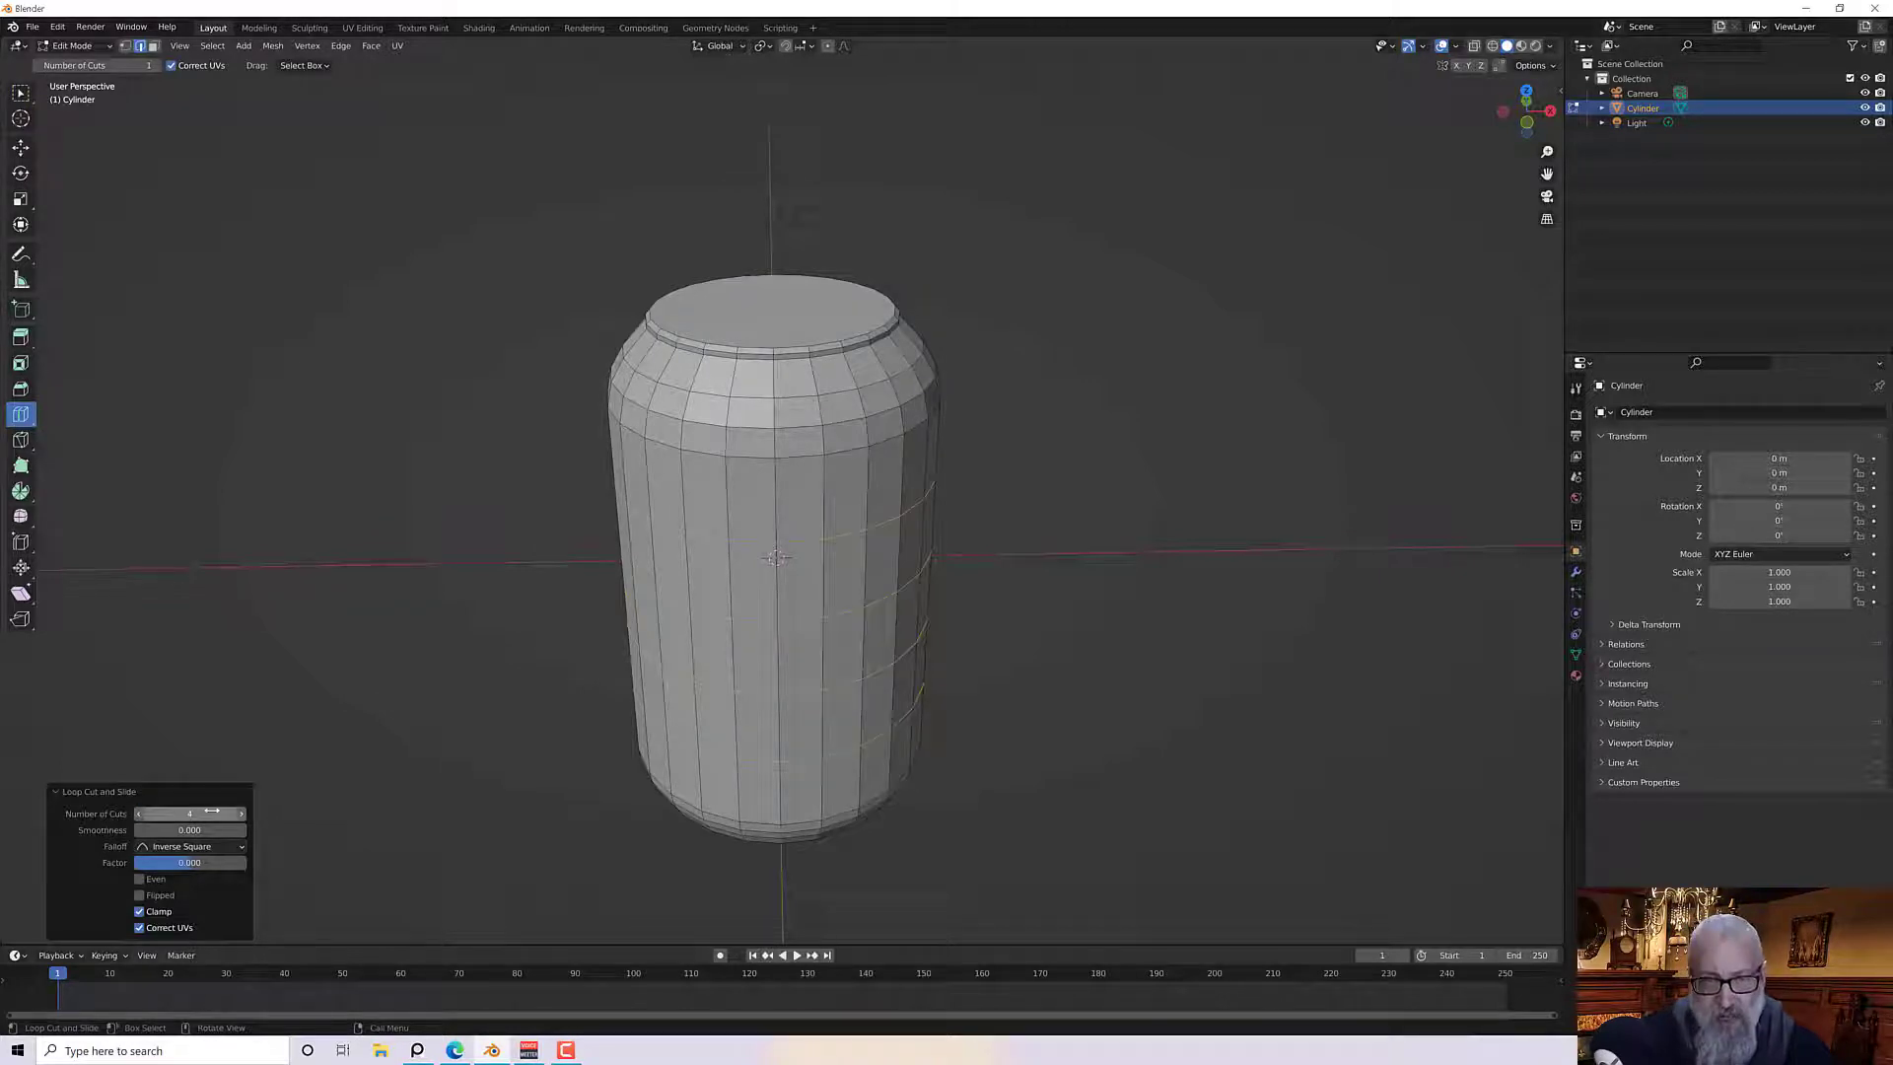
key("Return")
middle_click_drag(380, 727, 394, 689)
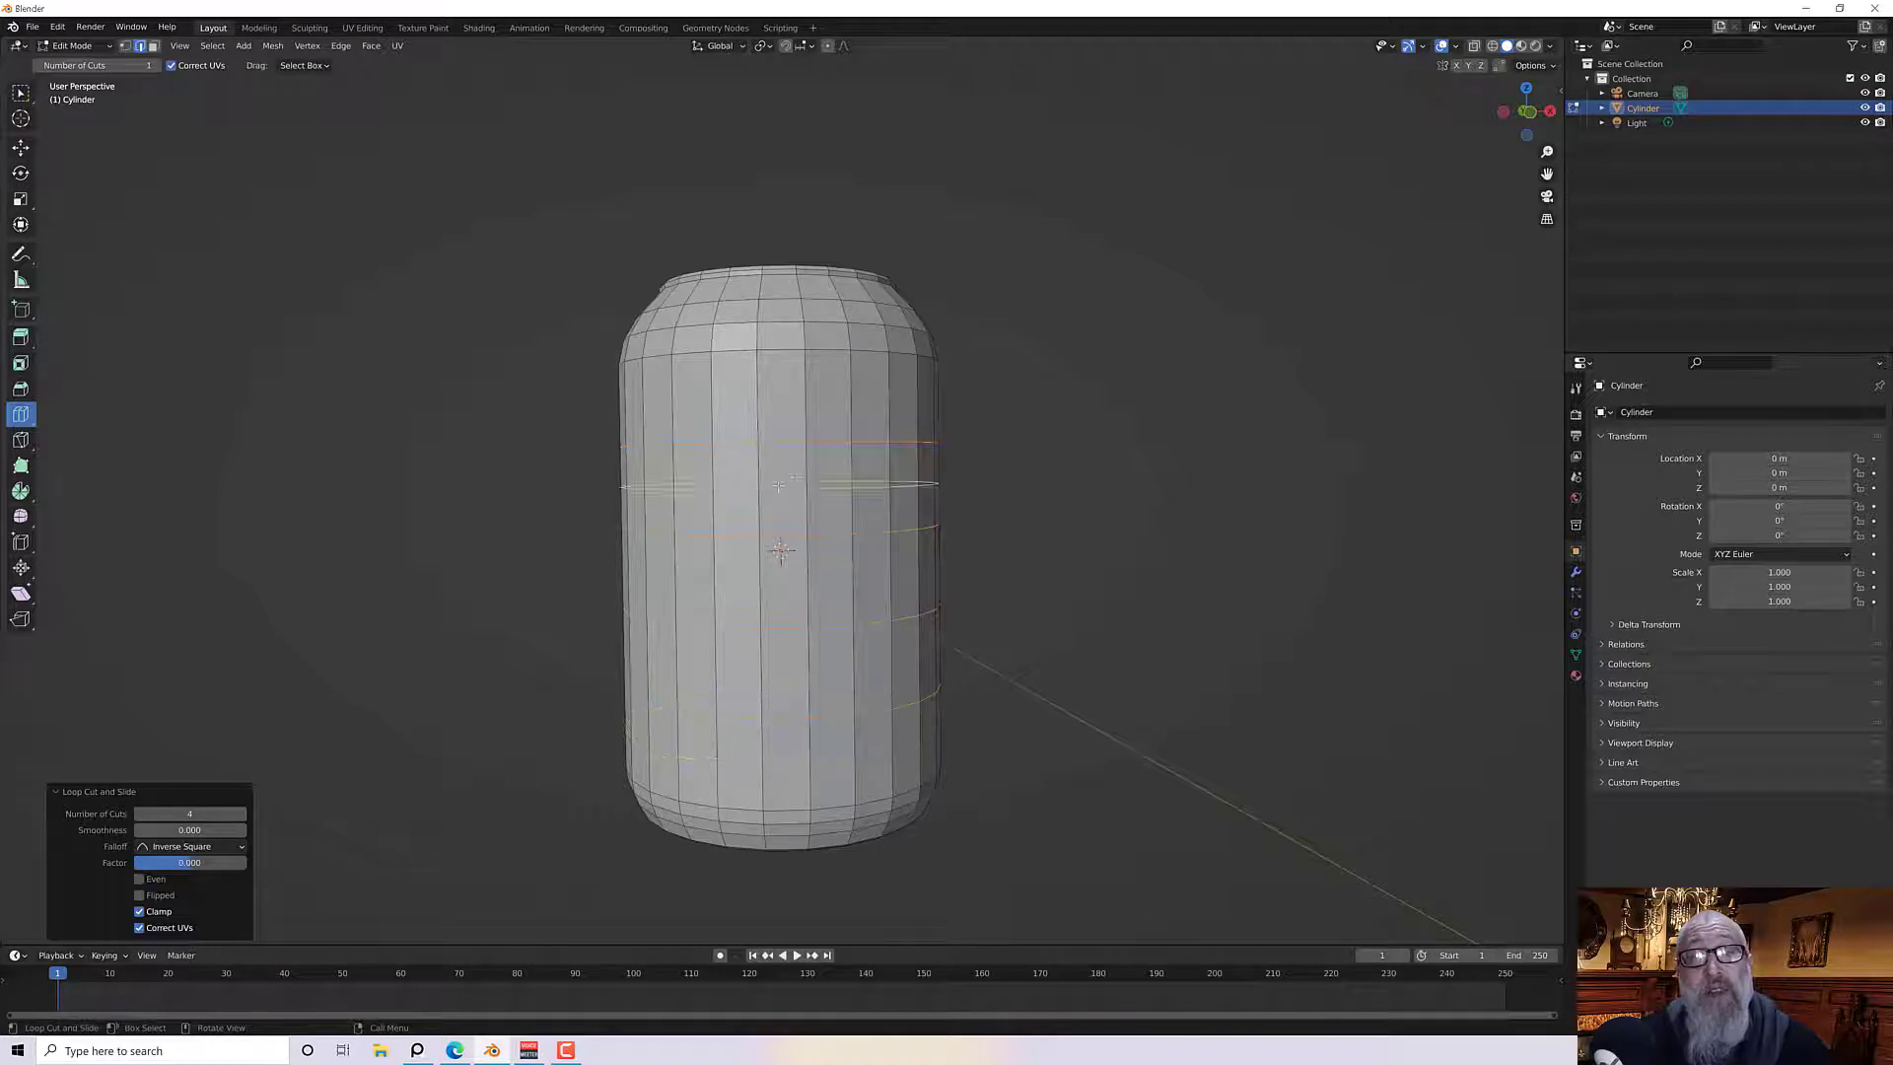
left_click(195, 815)
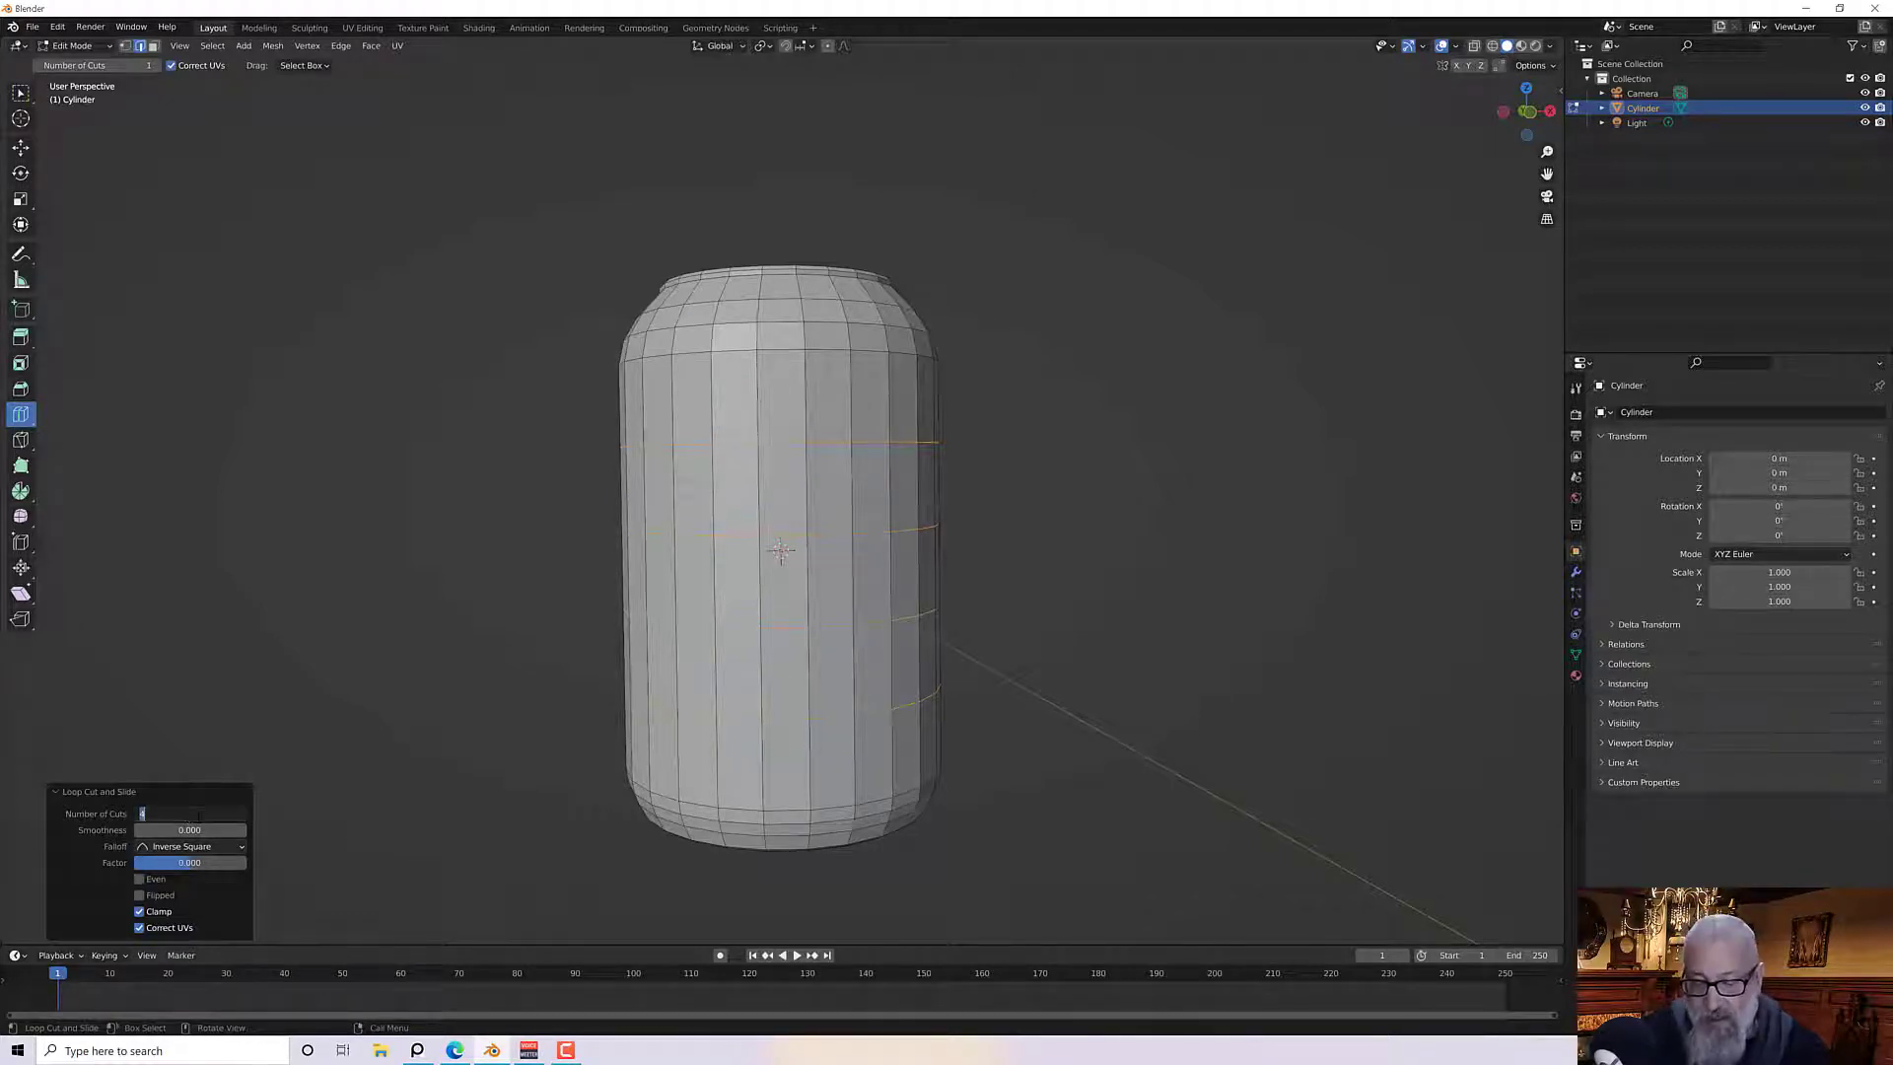
type("6")
key("Return")
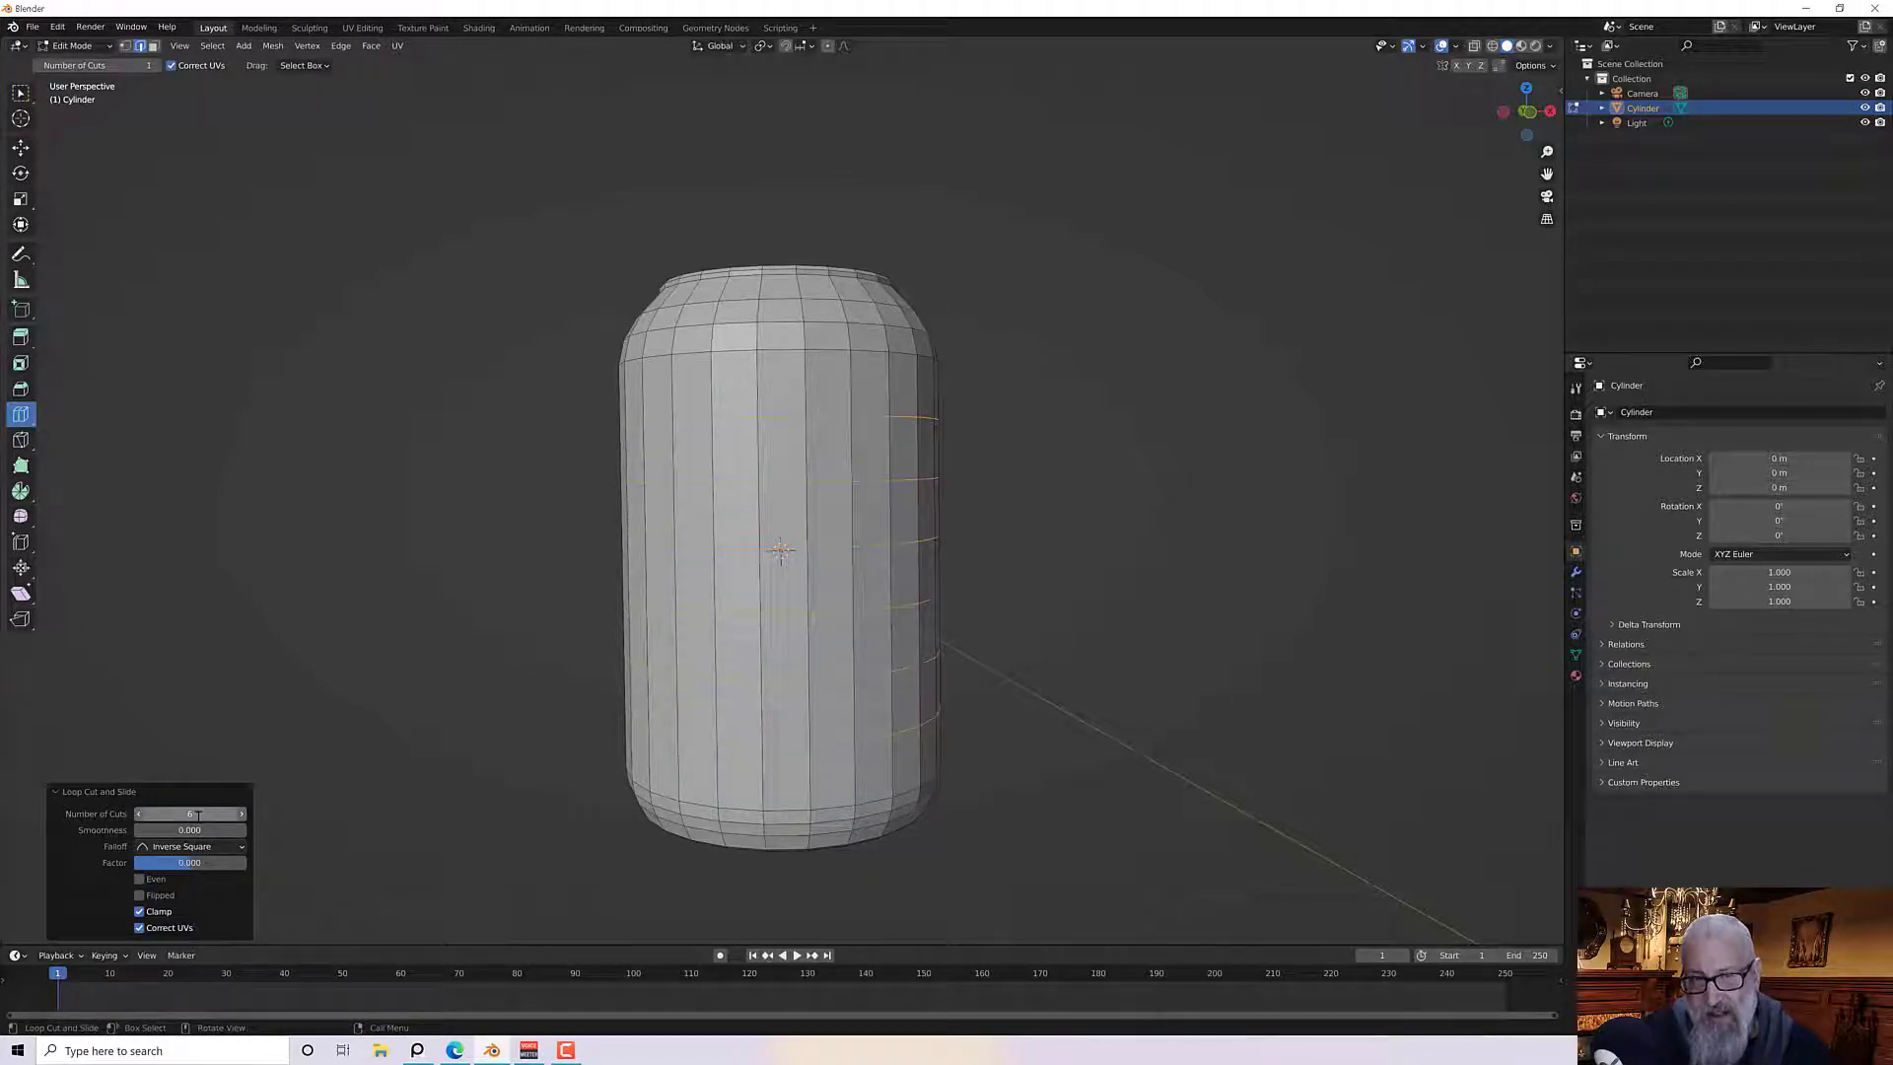
In face select mode, select the top face and inset it about 0.023 m
middle_click_drag(454, 659, 378, 666)
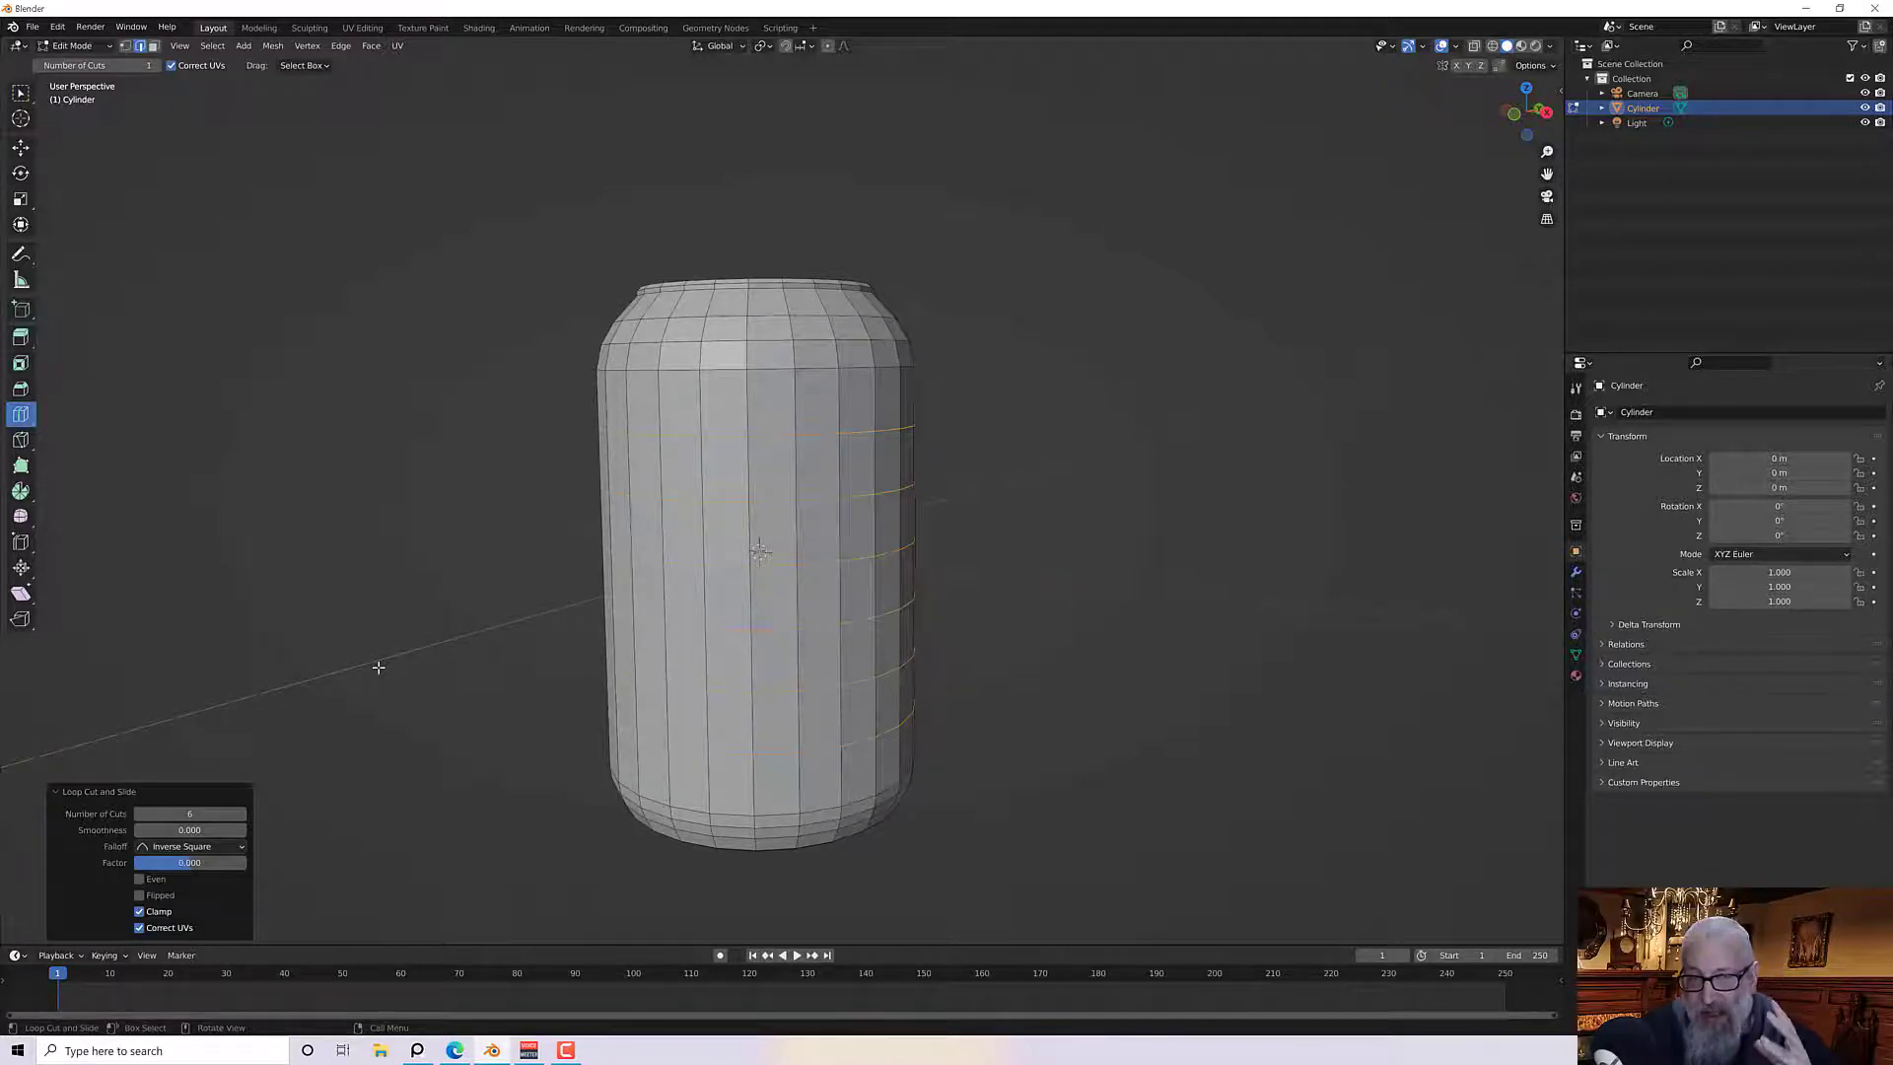
middle_click_drag(457, 512, 507, 575)
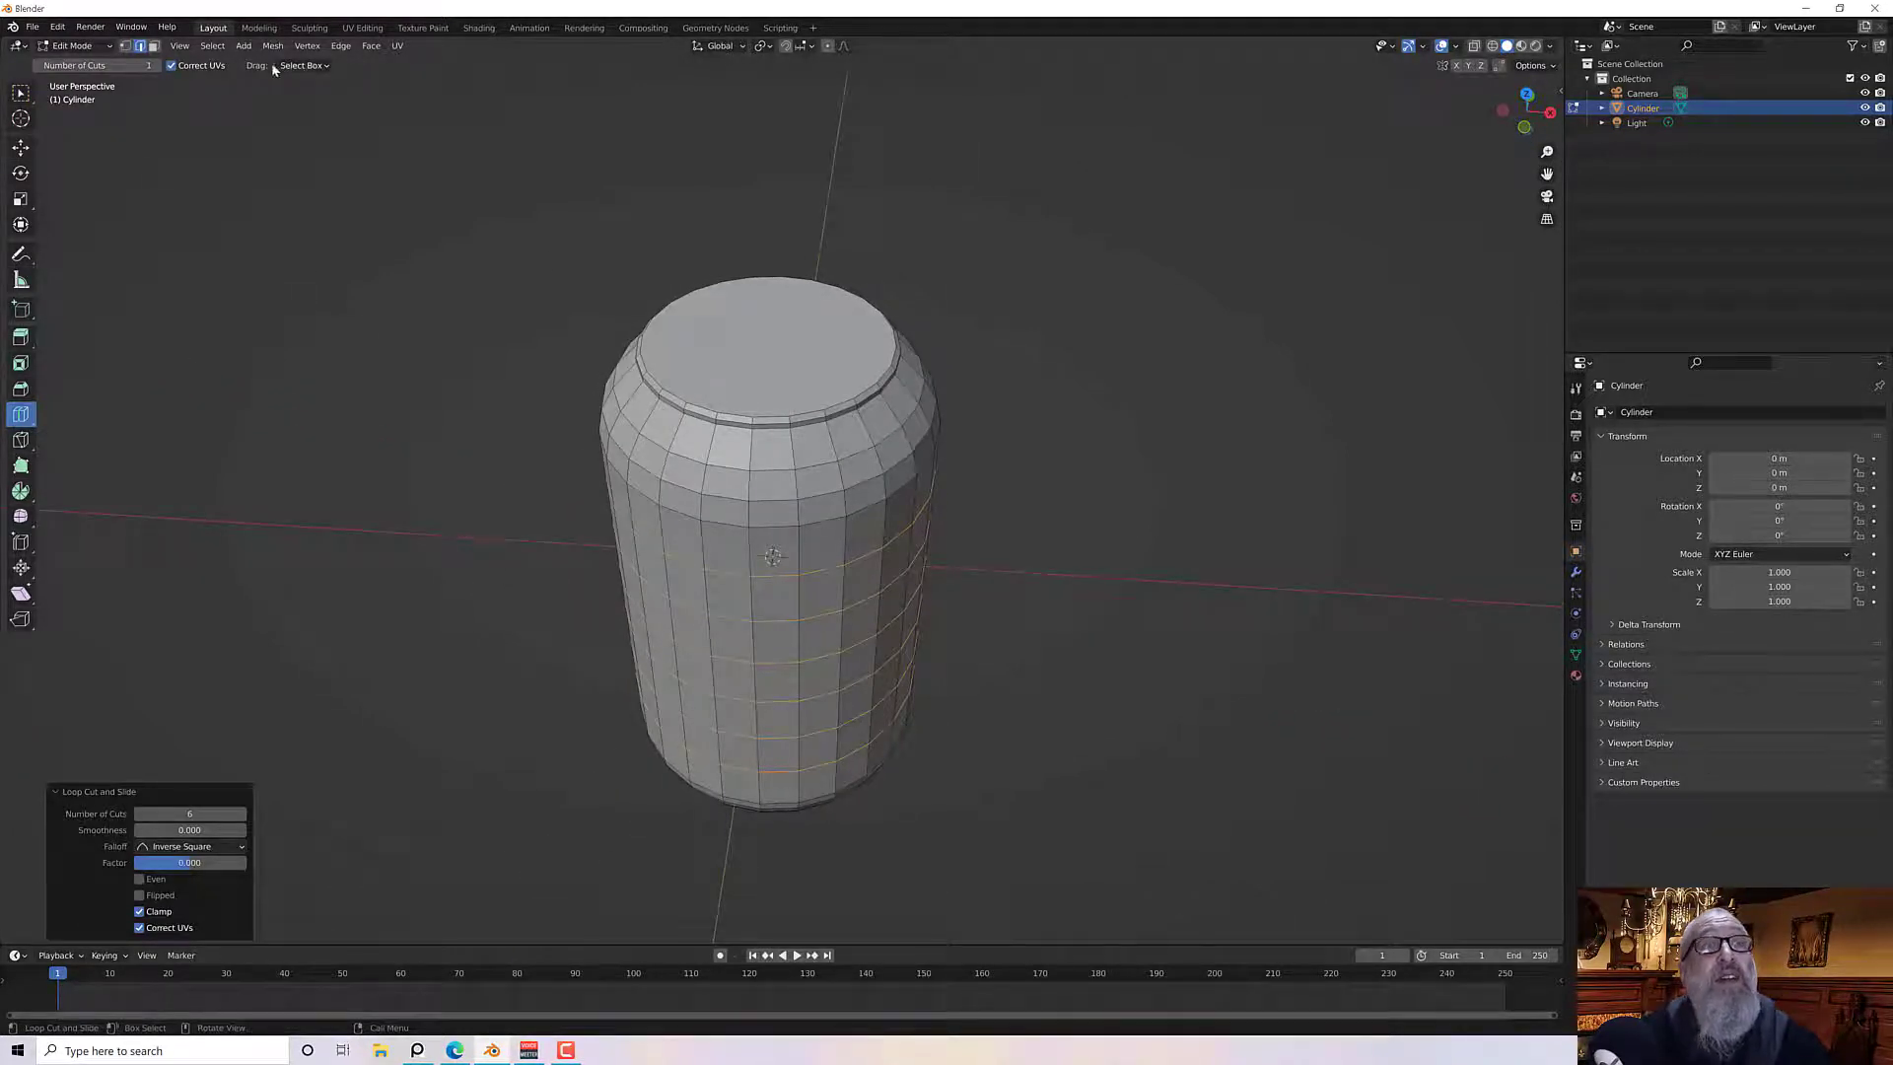
left_click(153, 46)
left_click(17, 94)
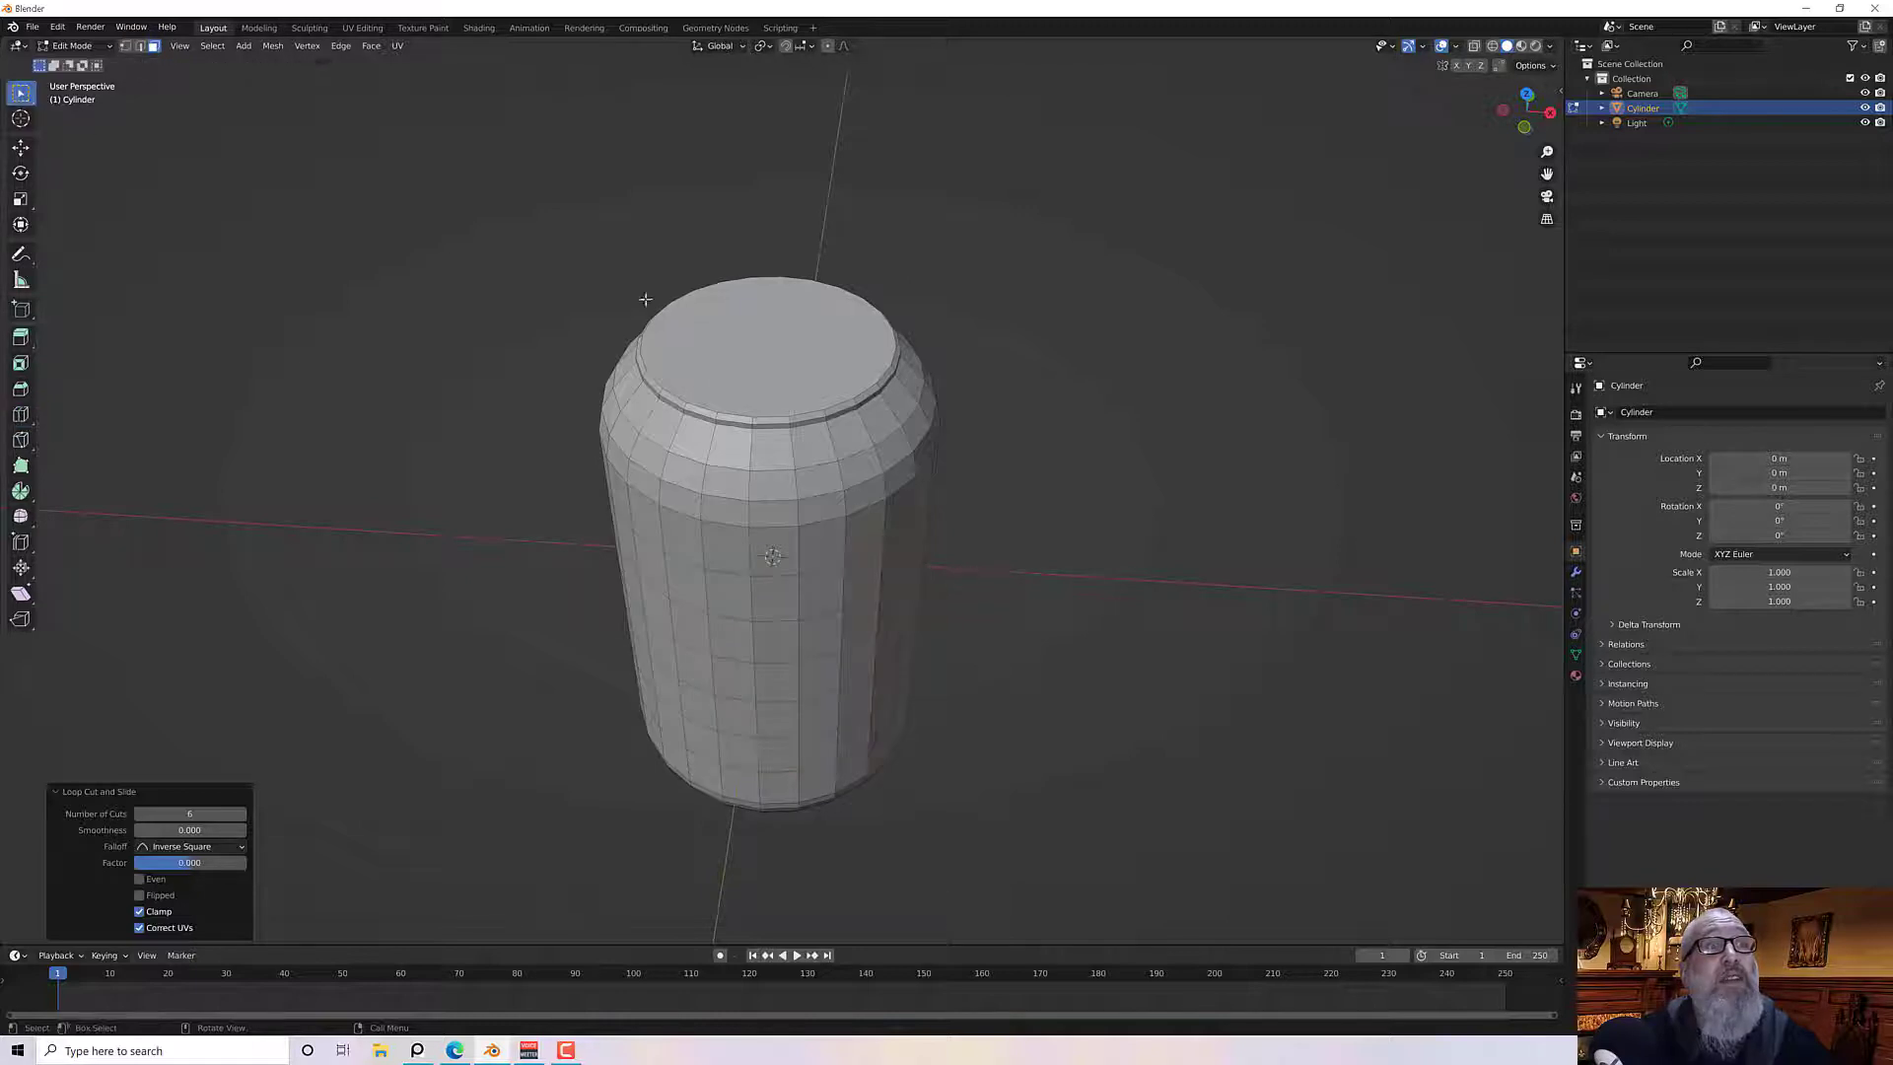
left_click(784, 368)
middle_click_drag(786, 373, 397, 435)
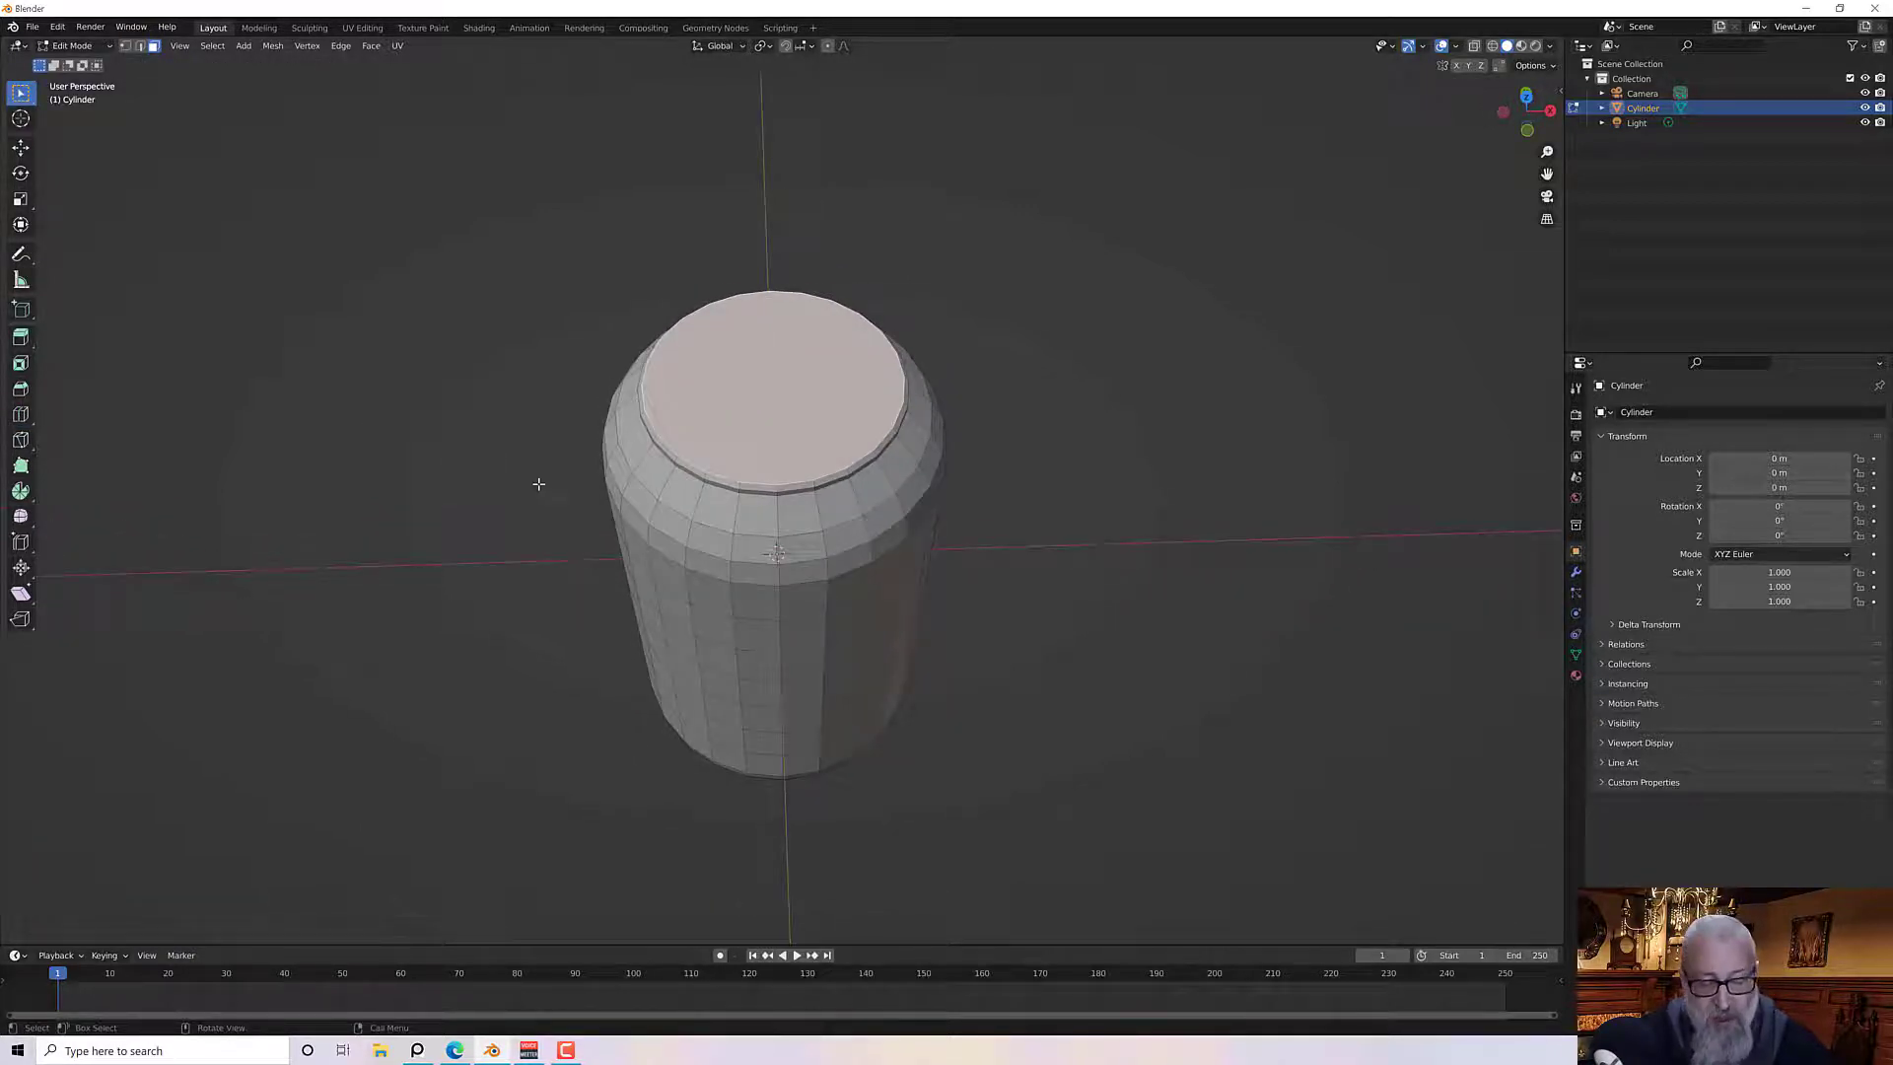
key("i")
left_click(645, 453)
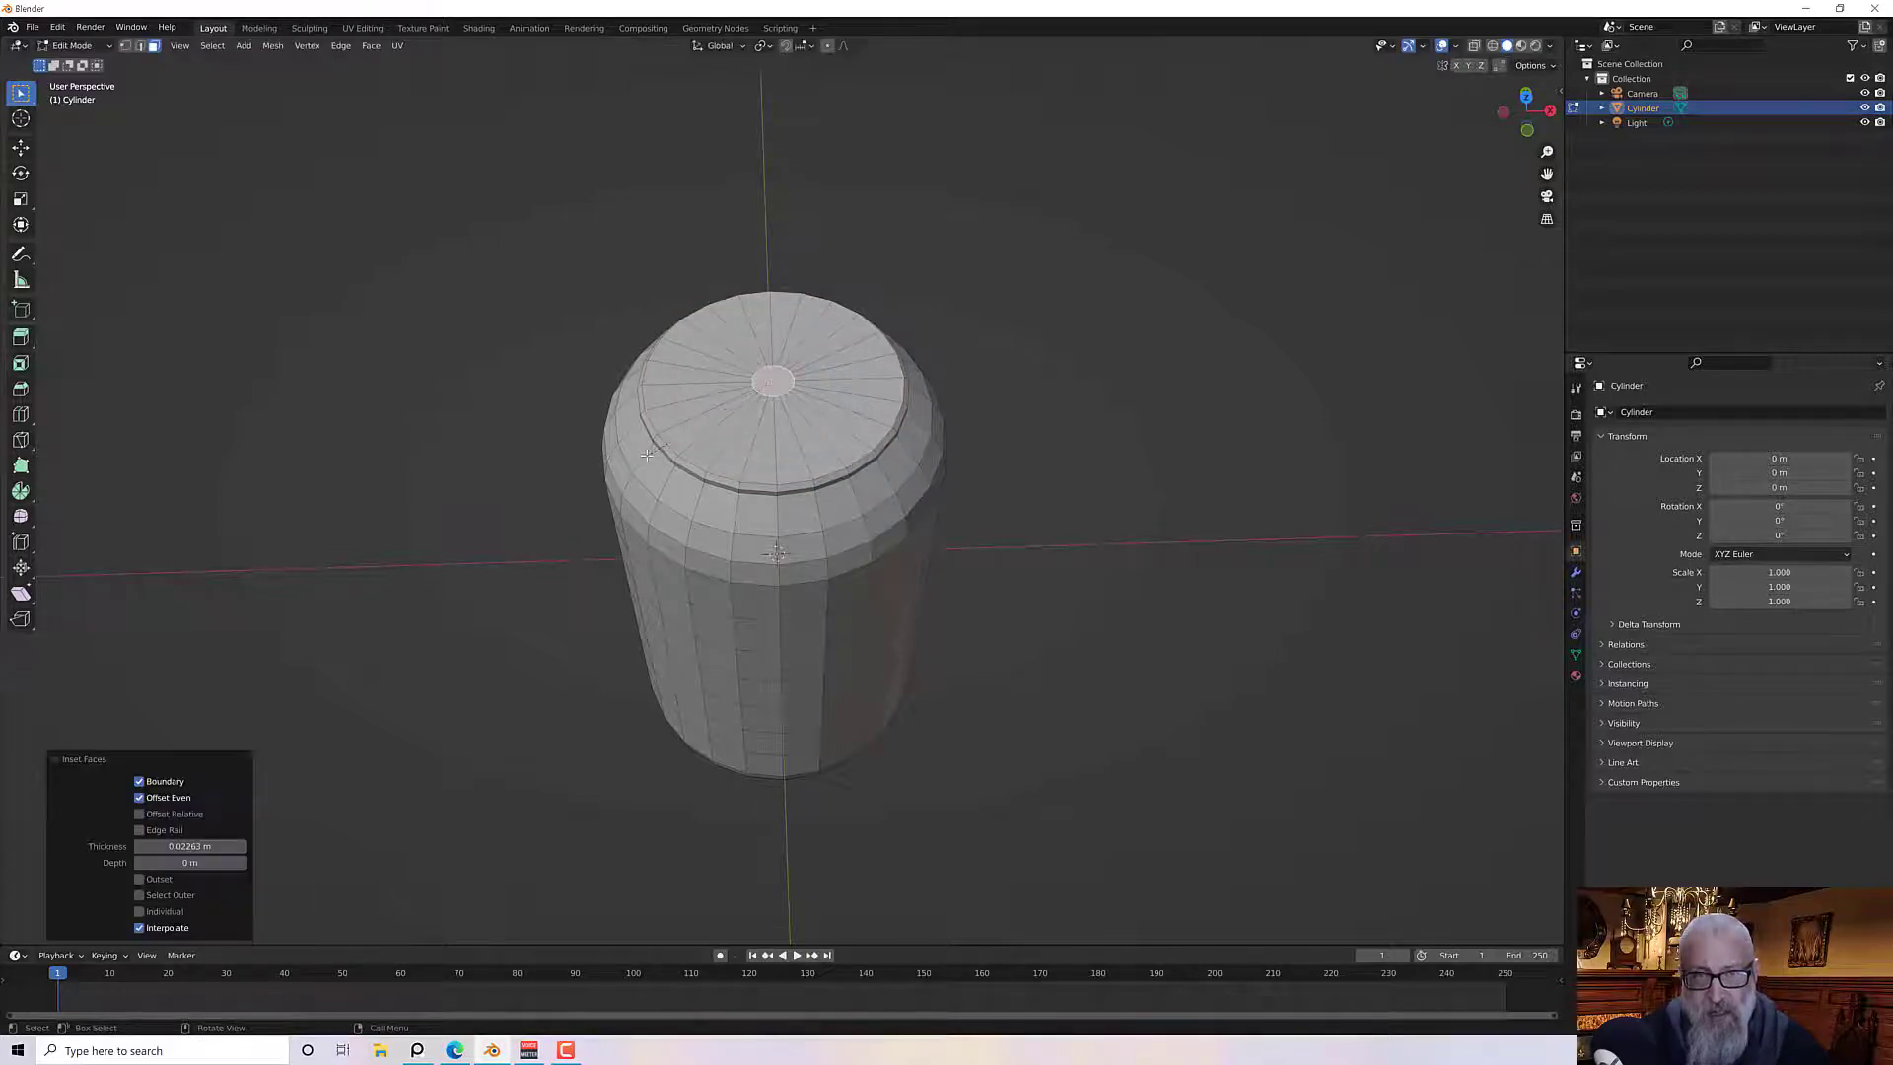
Merge the vertices of the small centre face on the top at their center
middle_click_drag(646, 454, 692, 468)
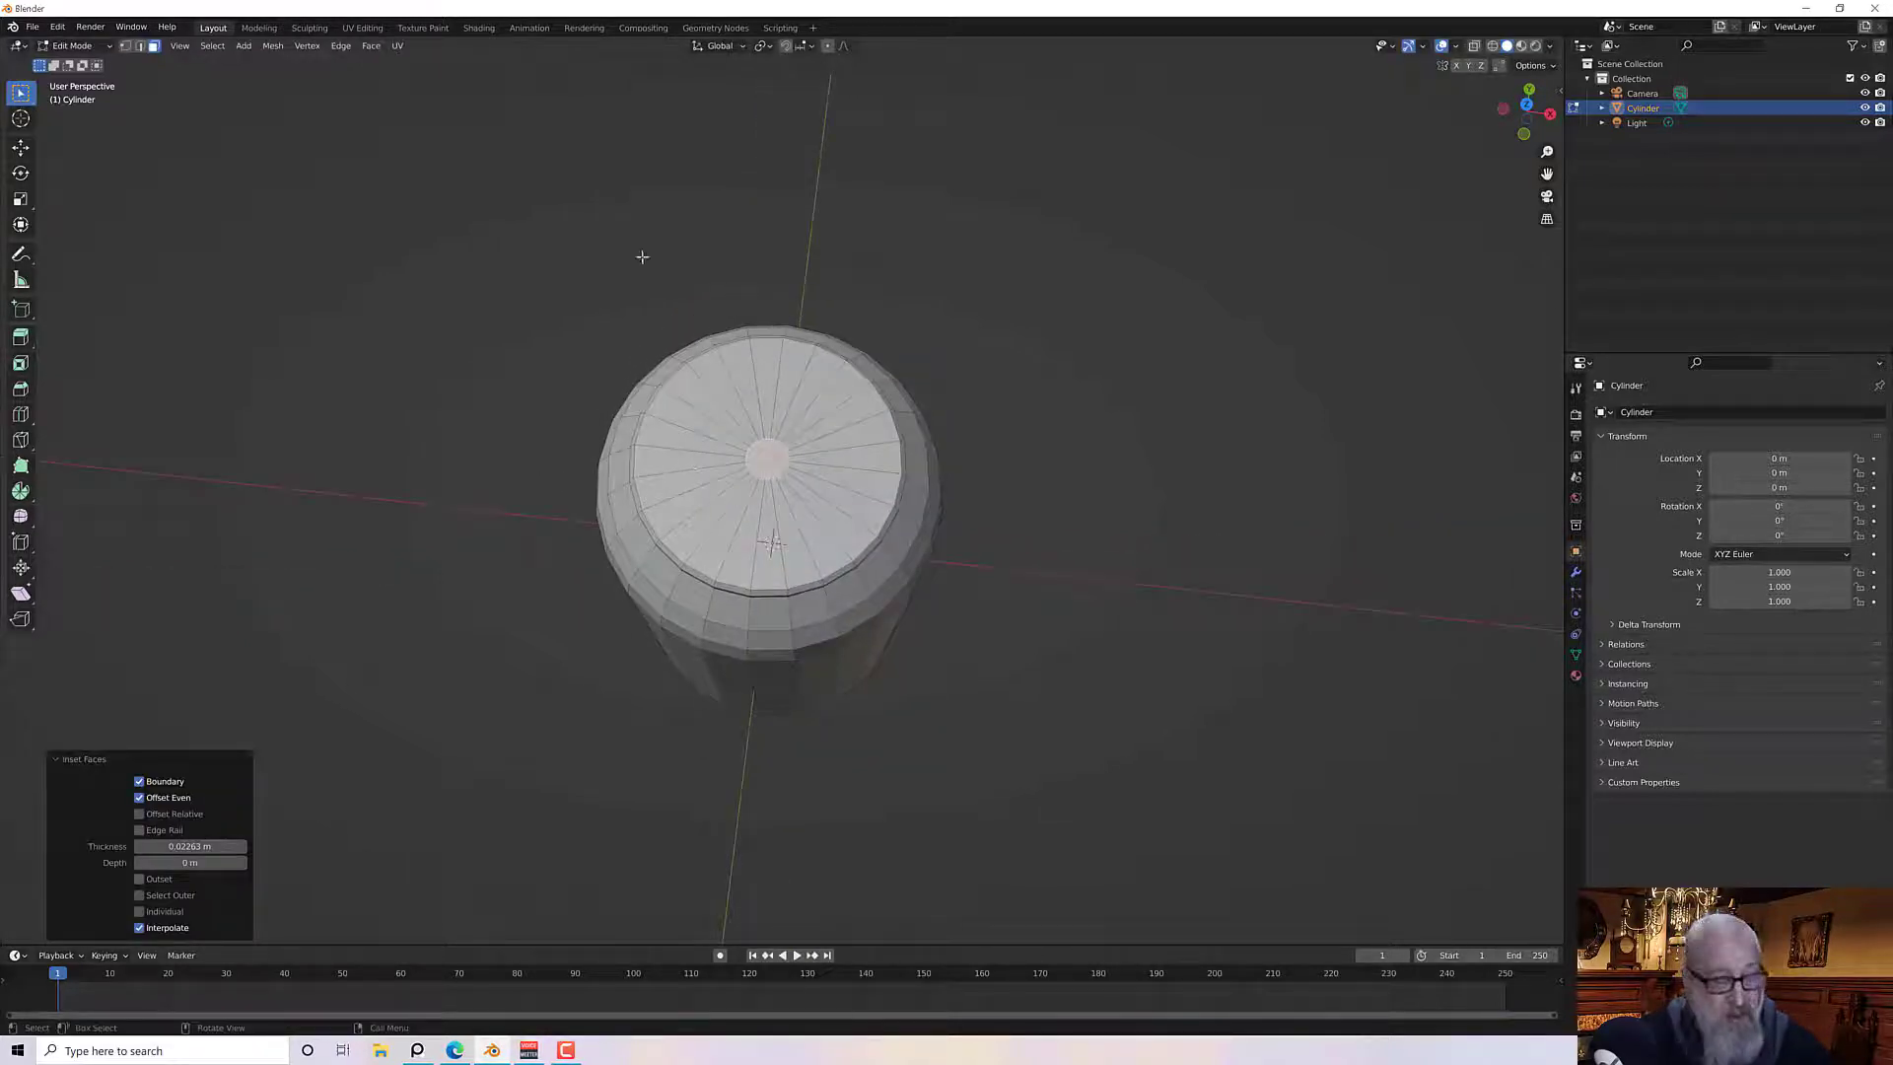
left_click(127, 46)
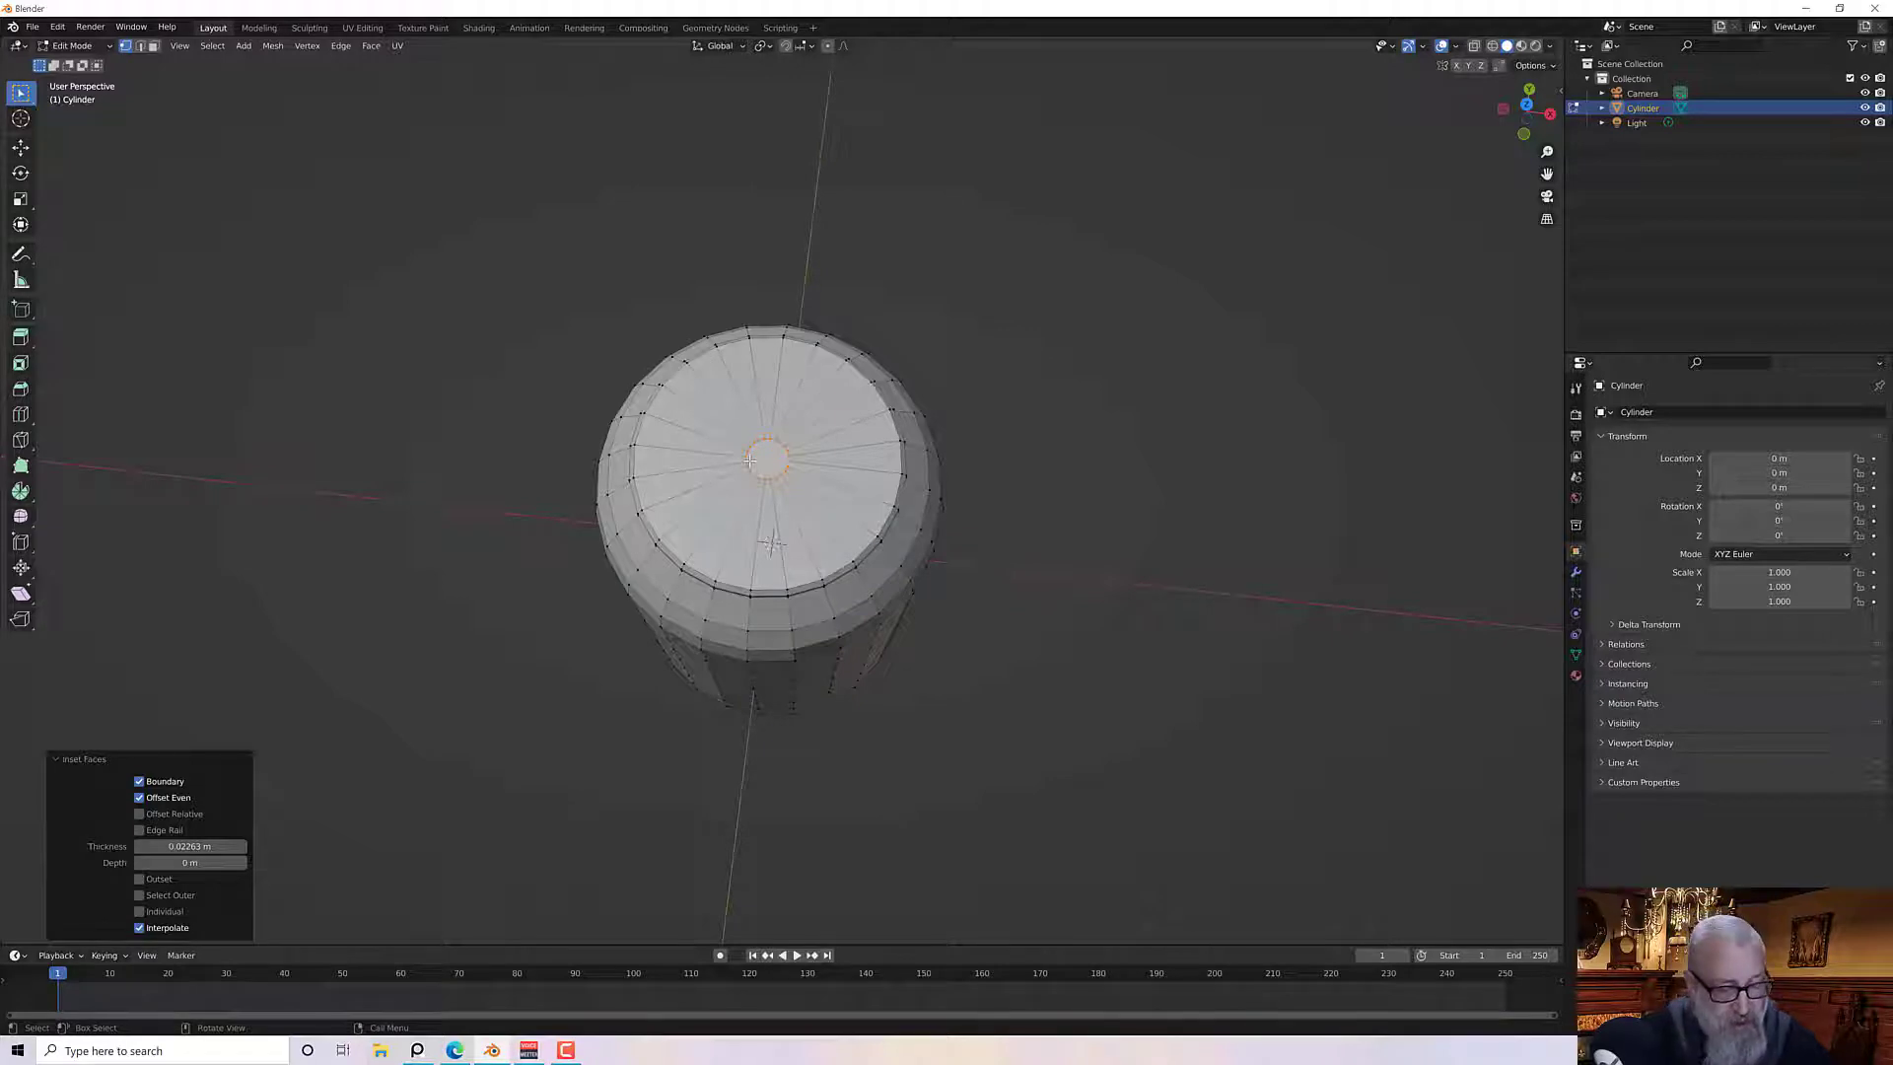
key("m")
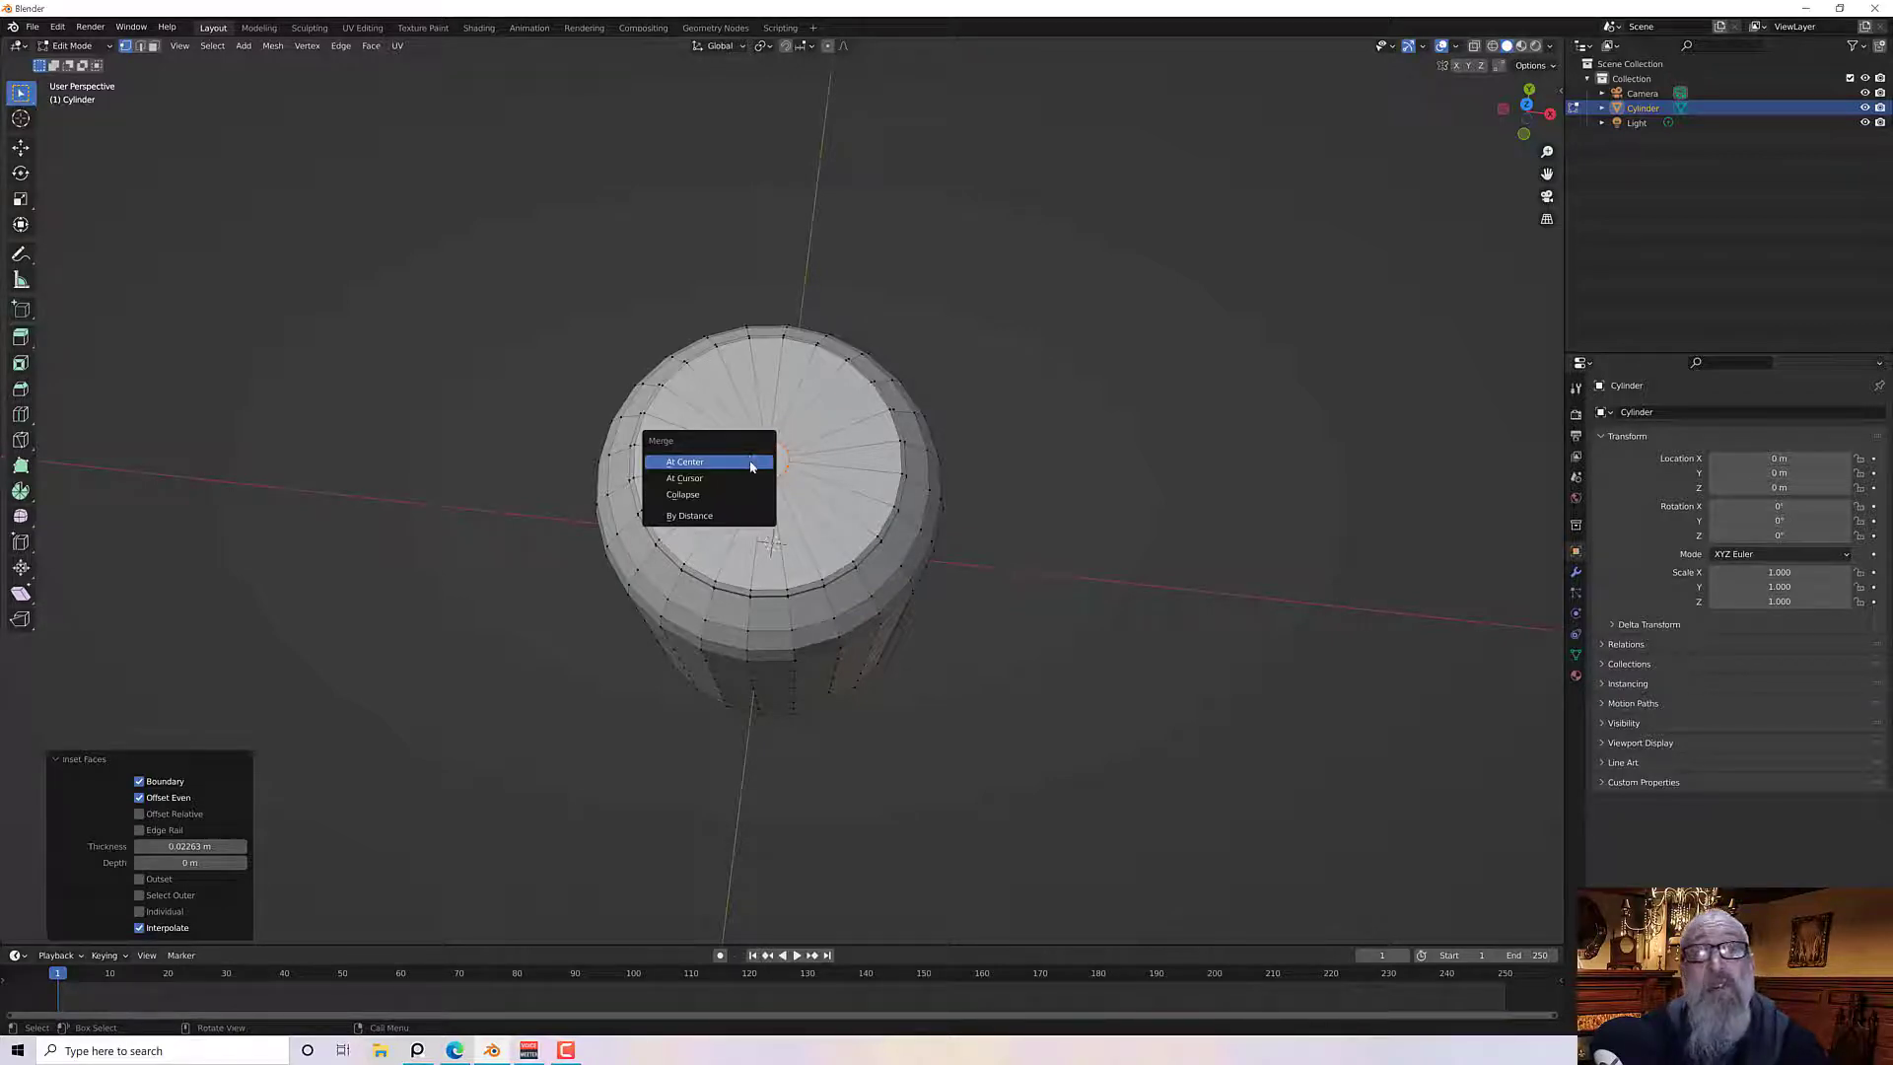
left_click(750, 460)
In face select mode, select the bottom face and inset it about 0.021 m
middle_click_drag(749, 459, 811, 325)
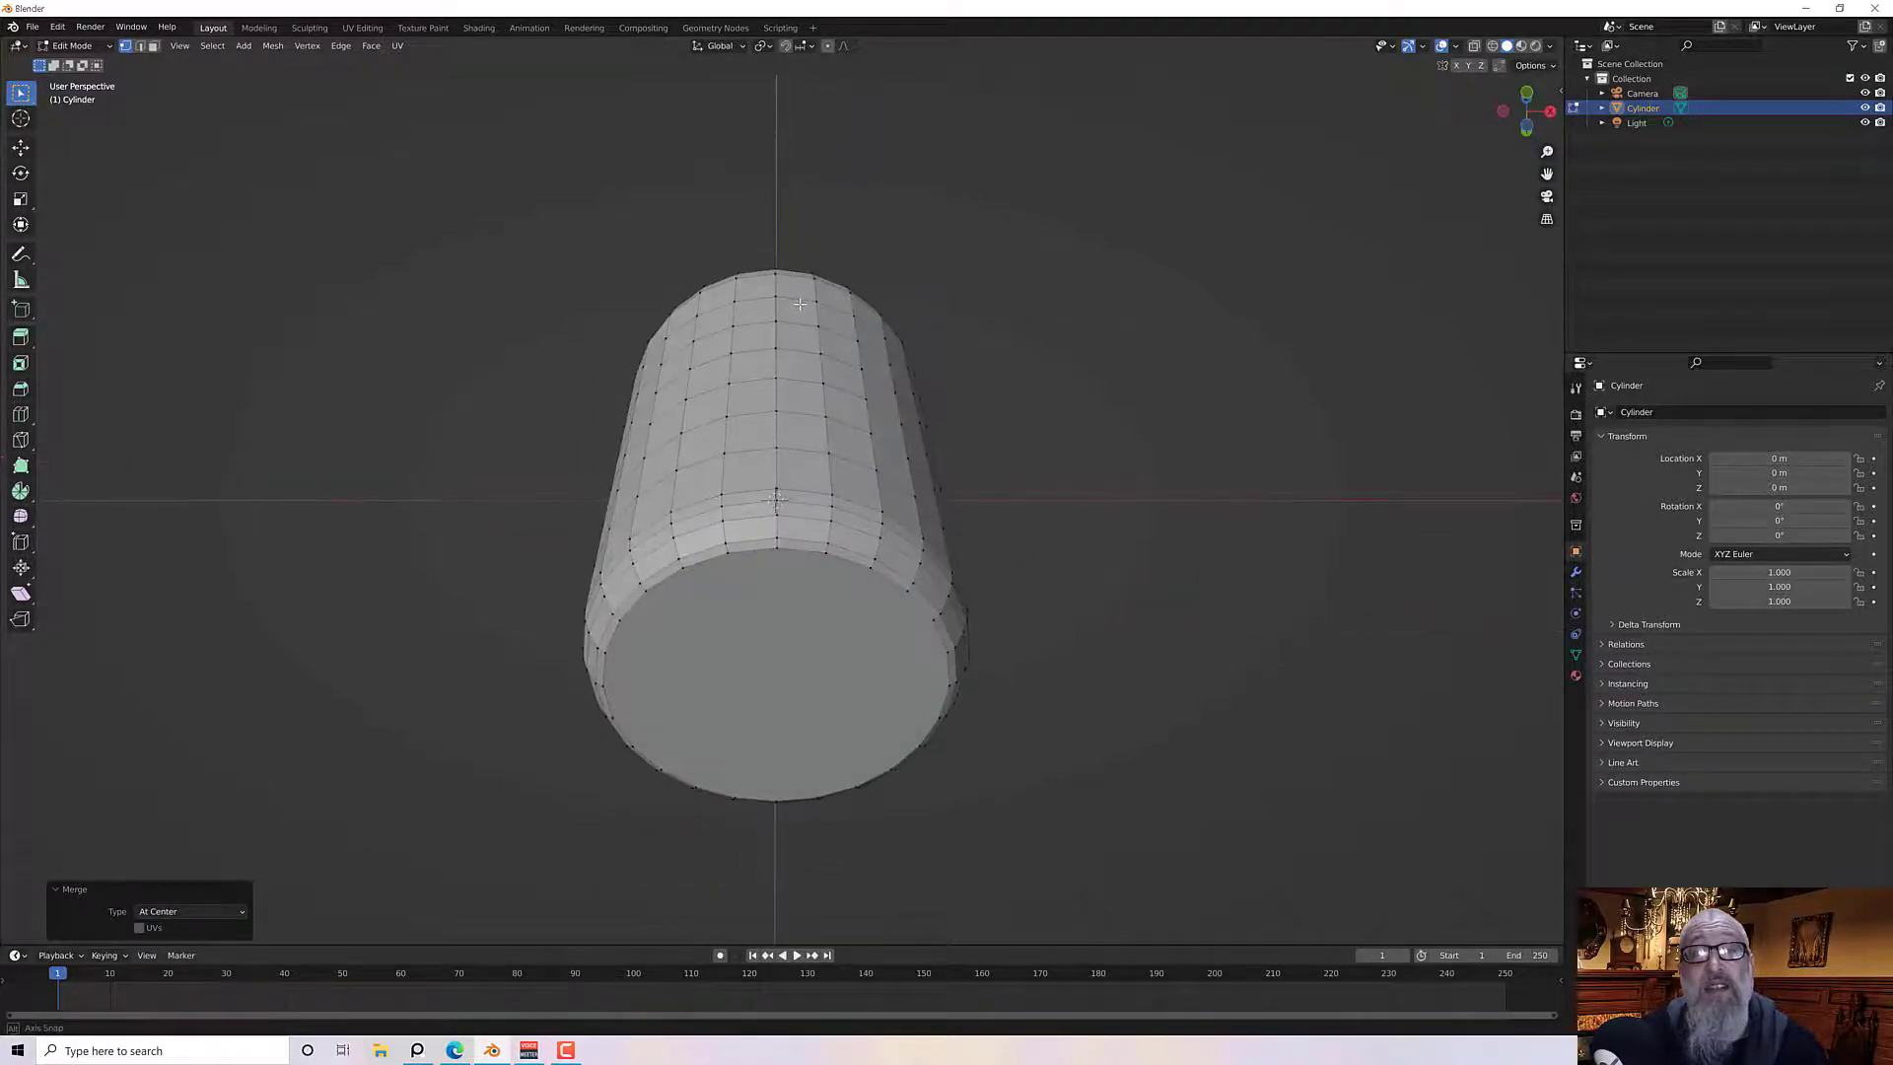
left_click(154, 47)
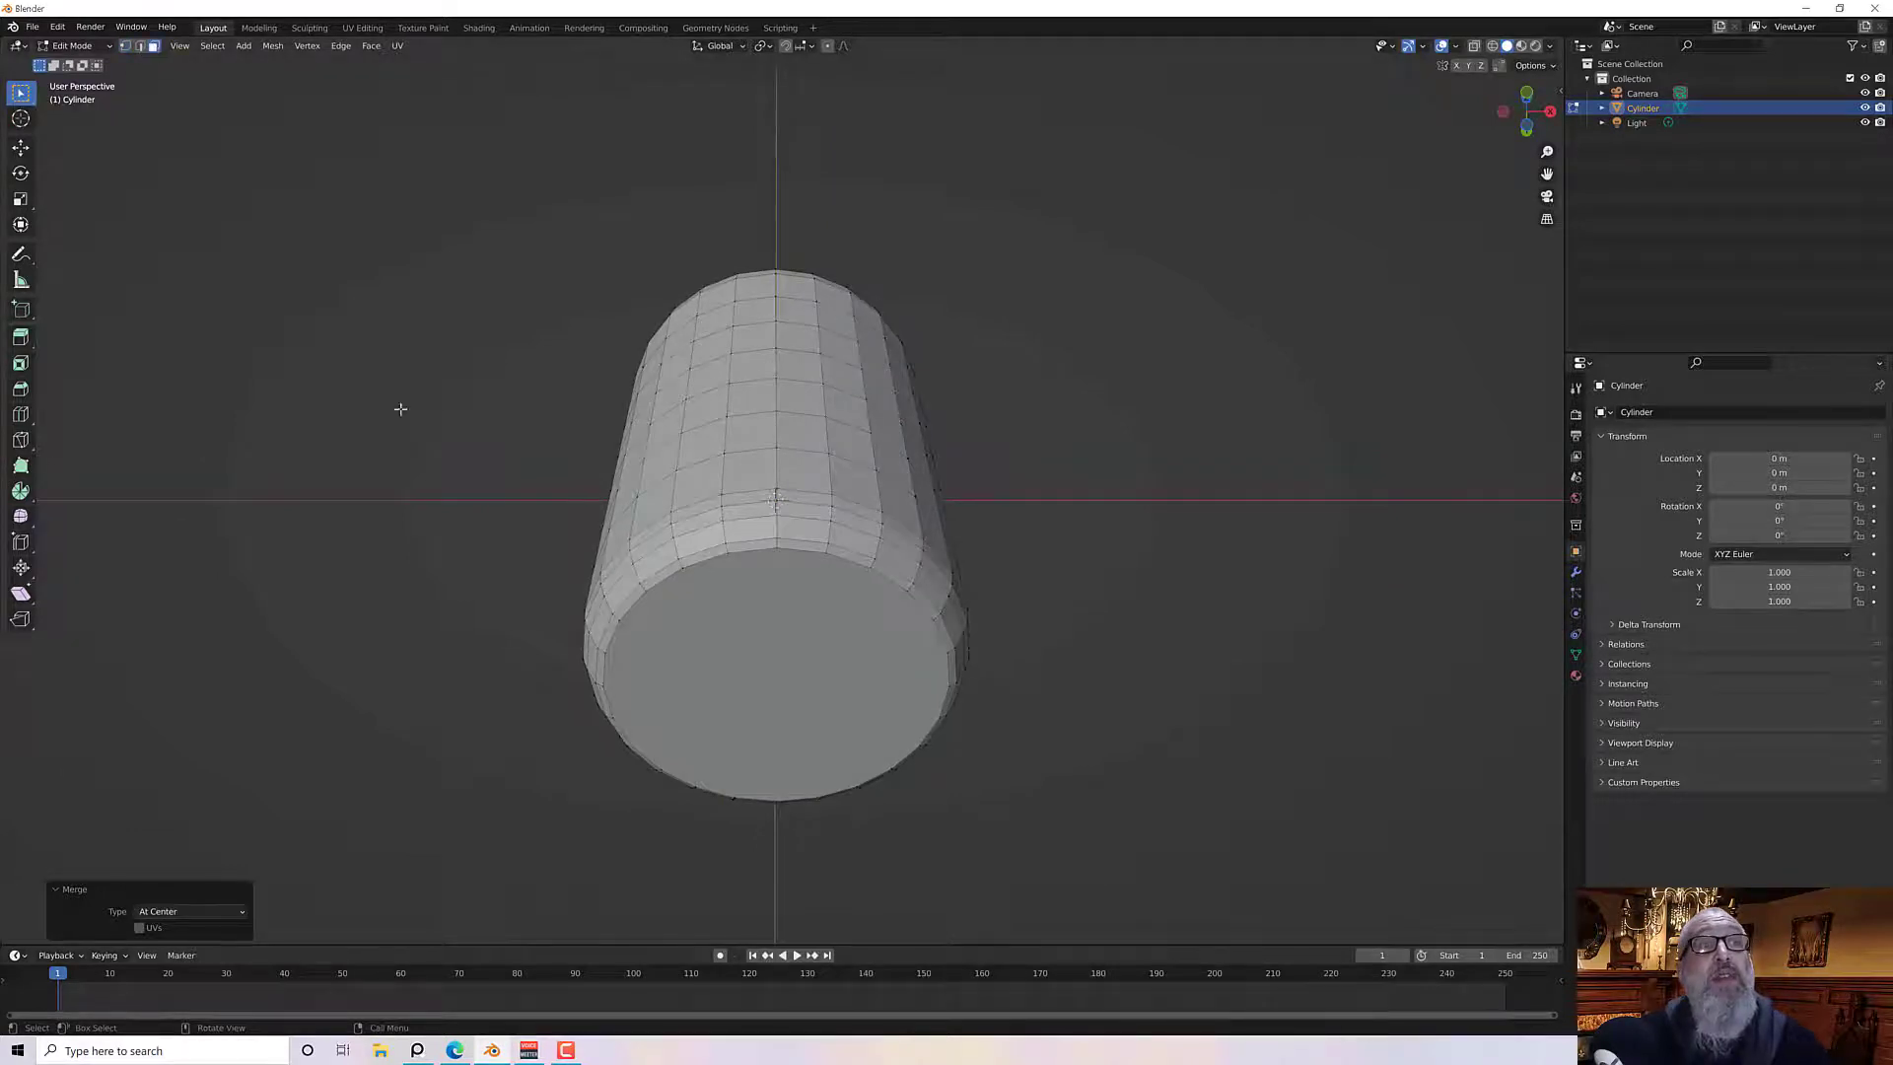
left_click(703, 603)
middle_click_drag(704, 604, 737, 611)
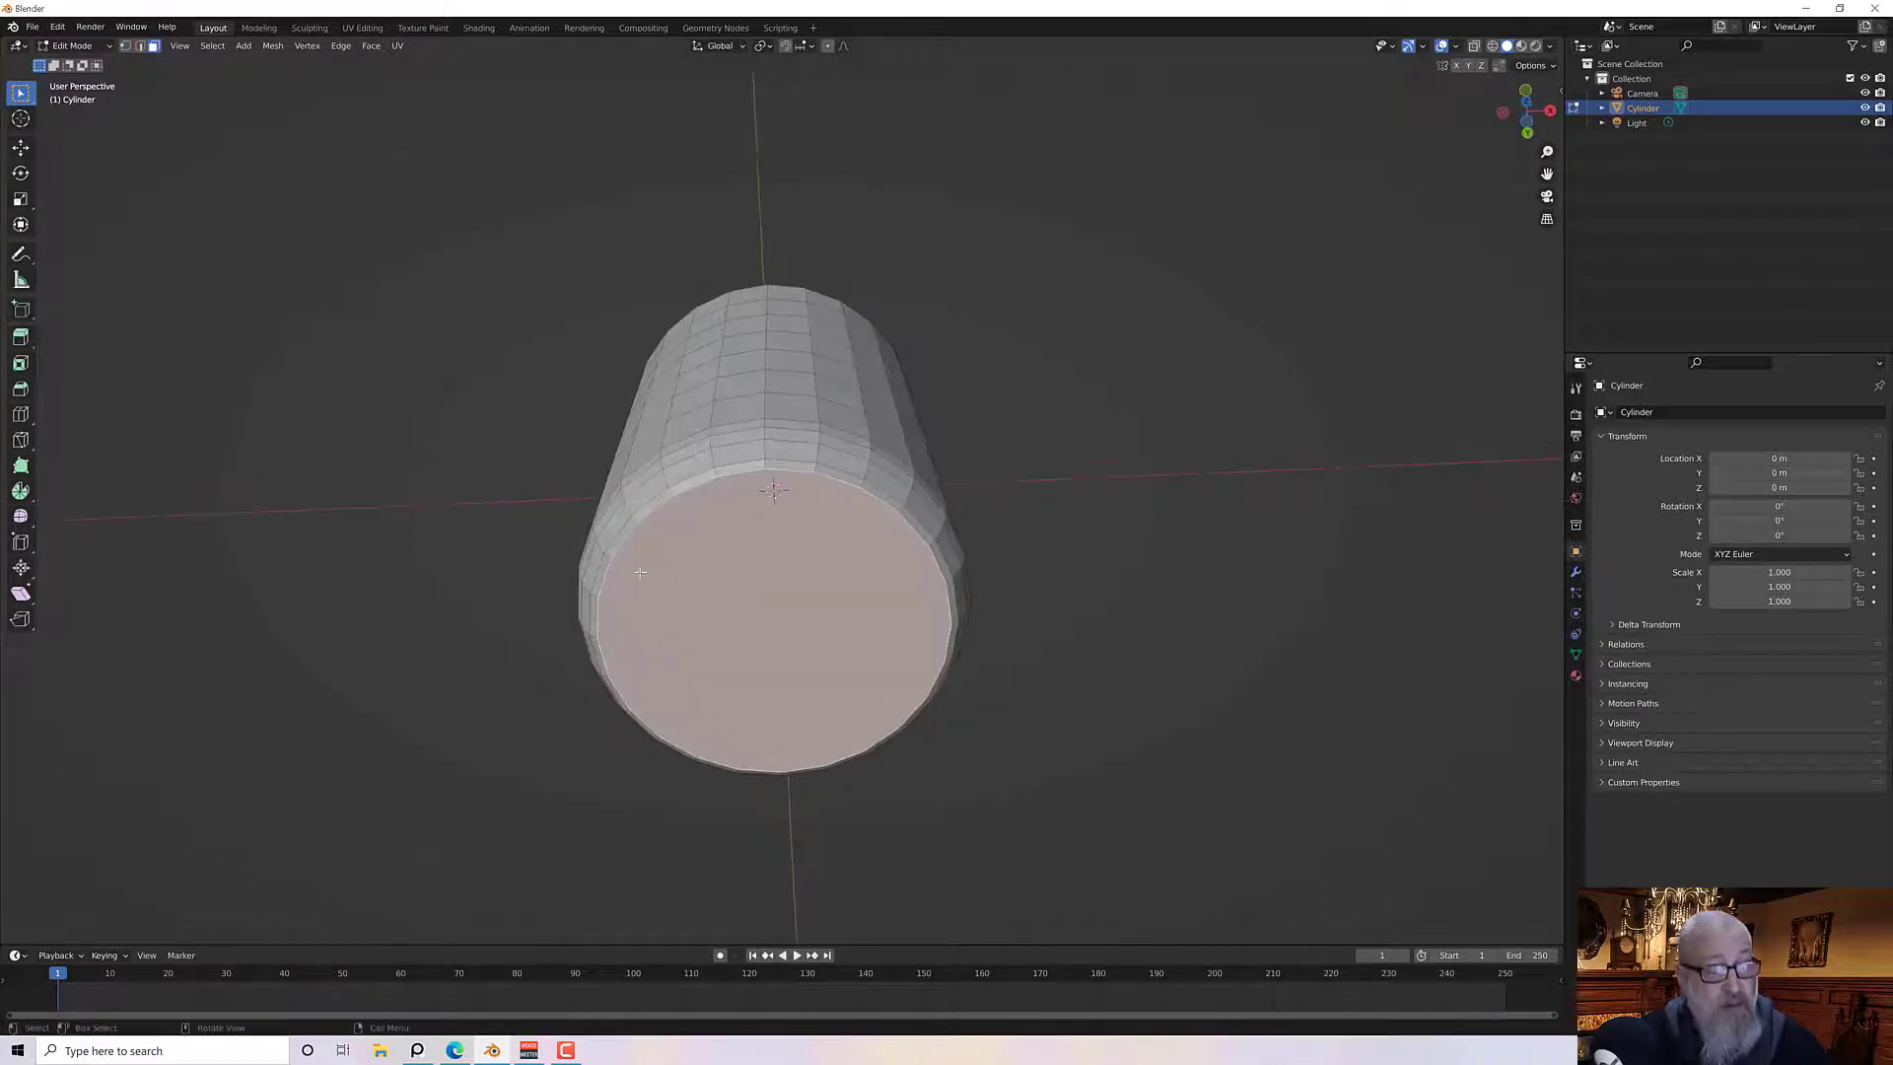
key("i")
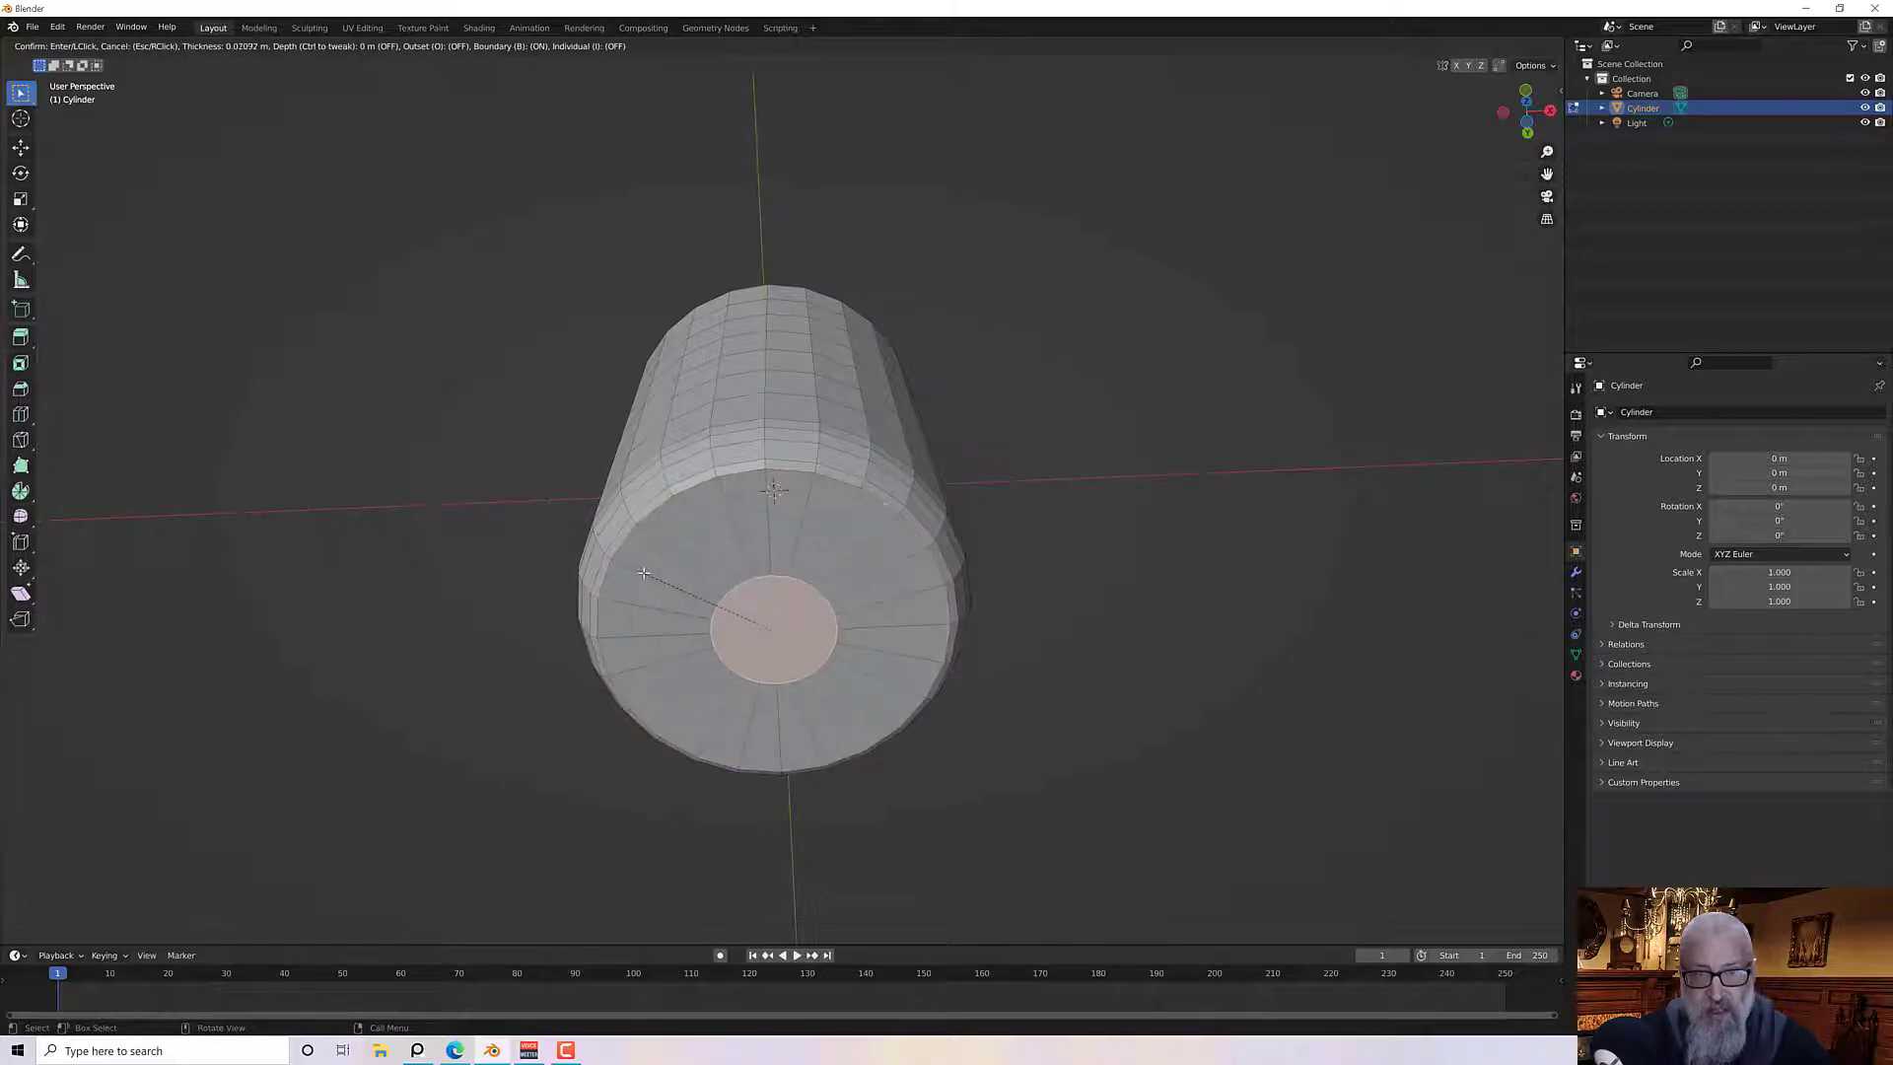
left_click(643, 573)
middle_click_drag(643, 573, 725, 596)
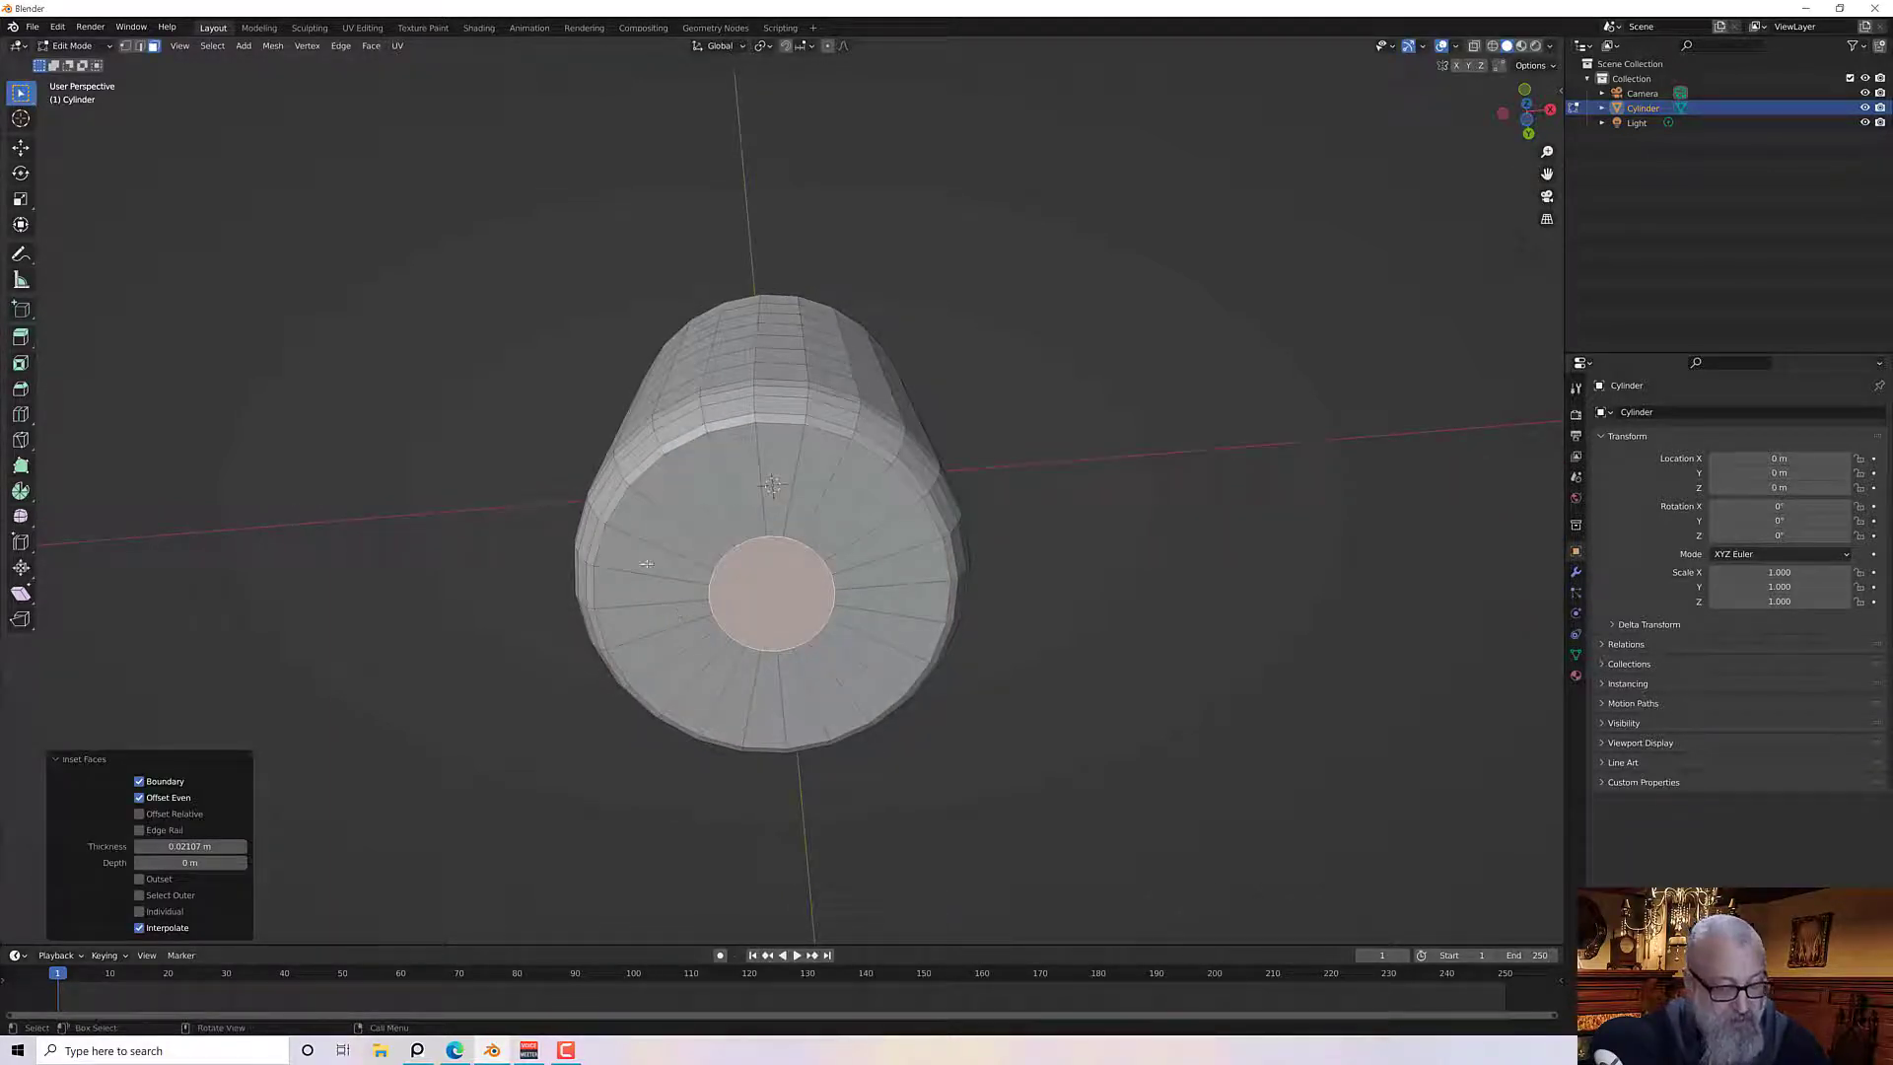
Select the small centre face on the bottom of the can and merge its vertices at center
key("alt+a")
left_click(124, 46)
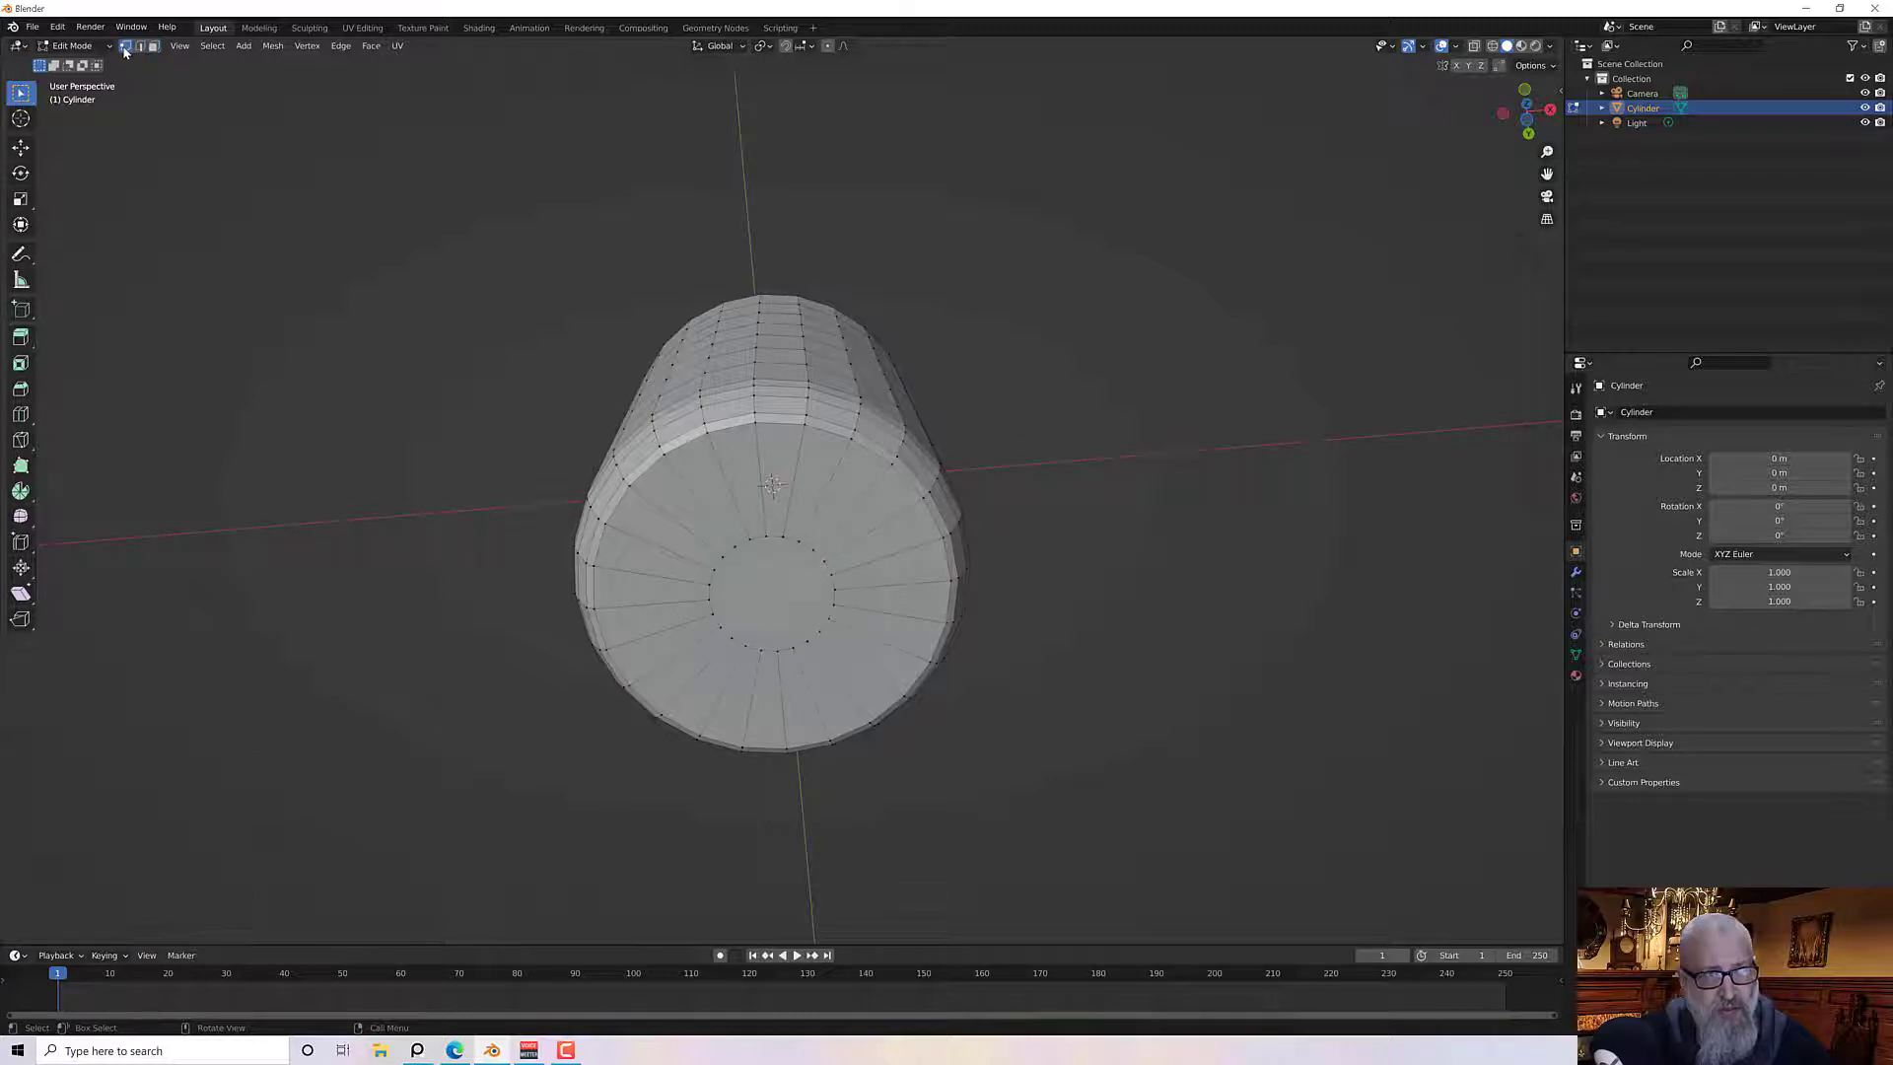
left_click(153, 46)
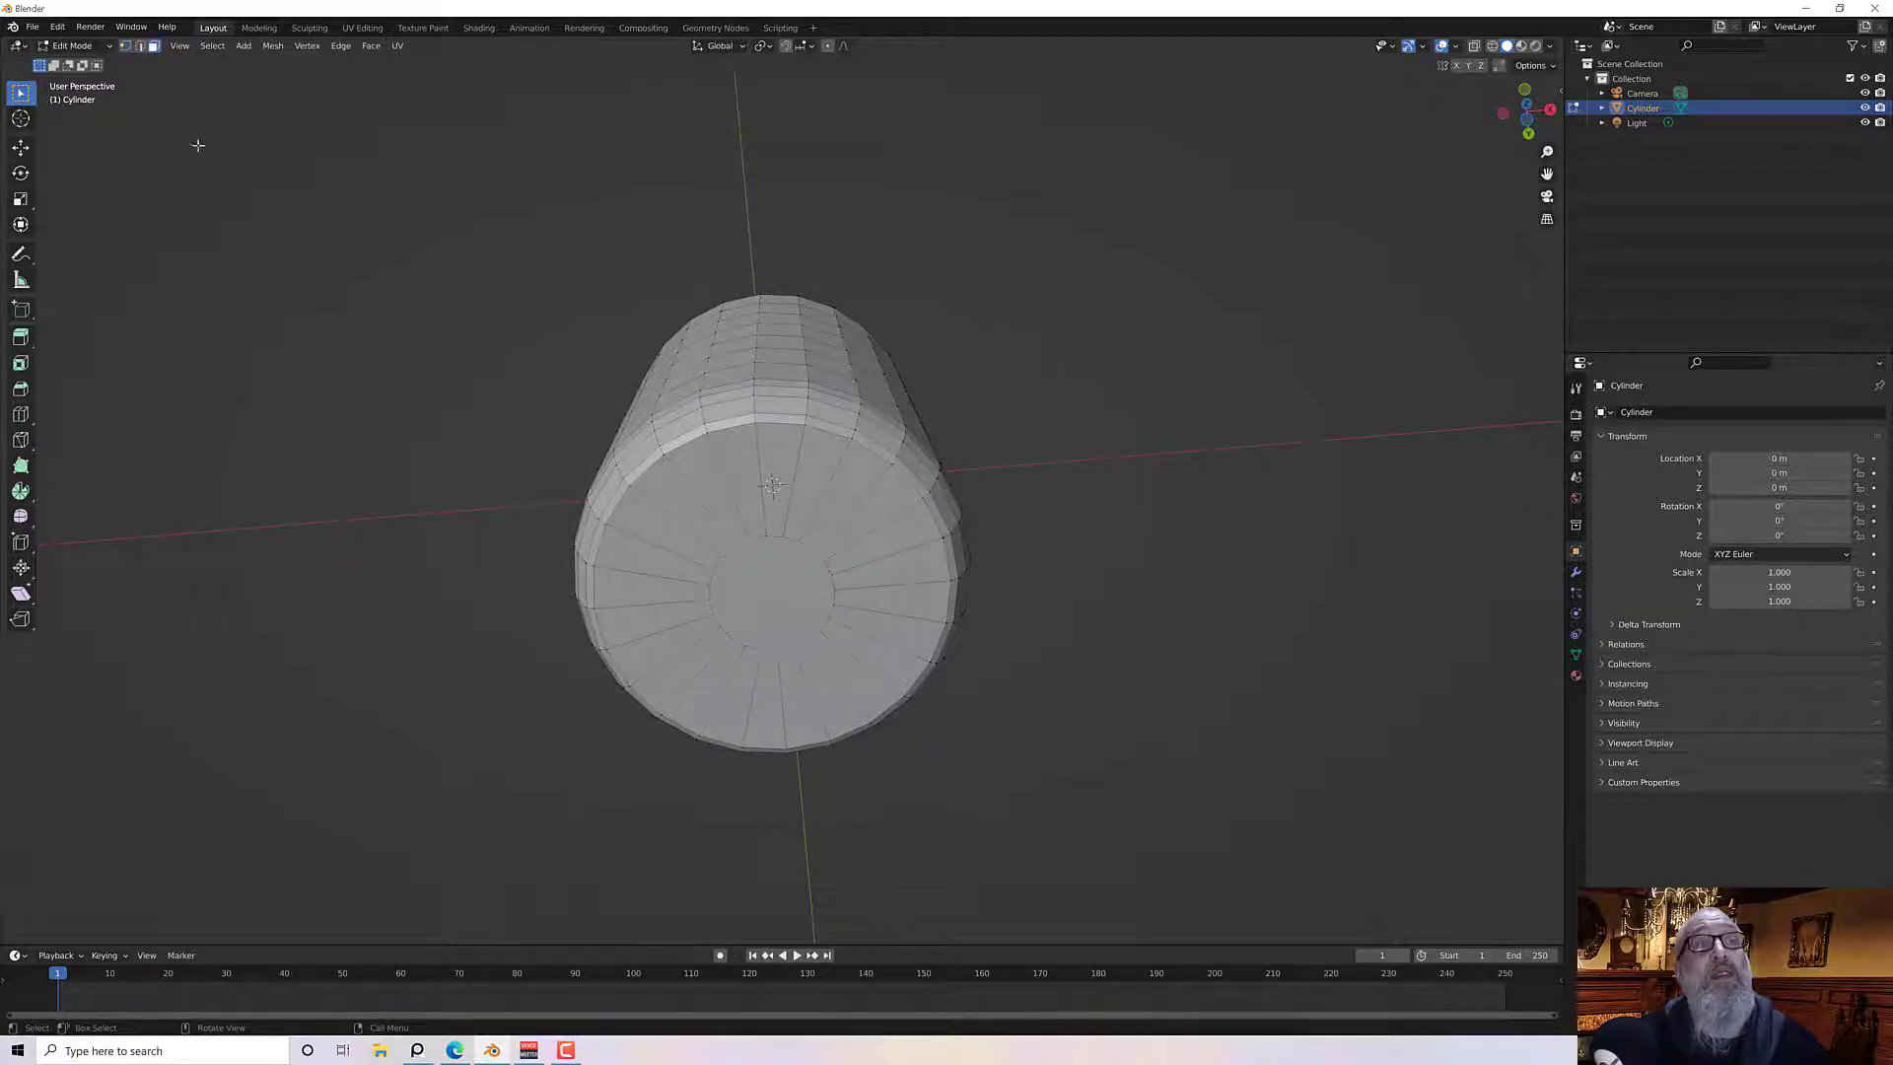
left_click(818, 633)
left_click(766, 602)
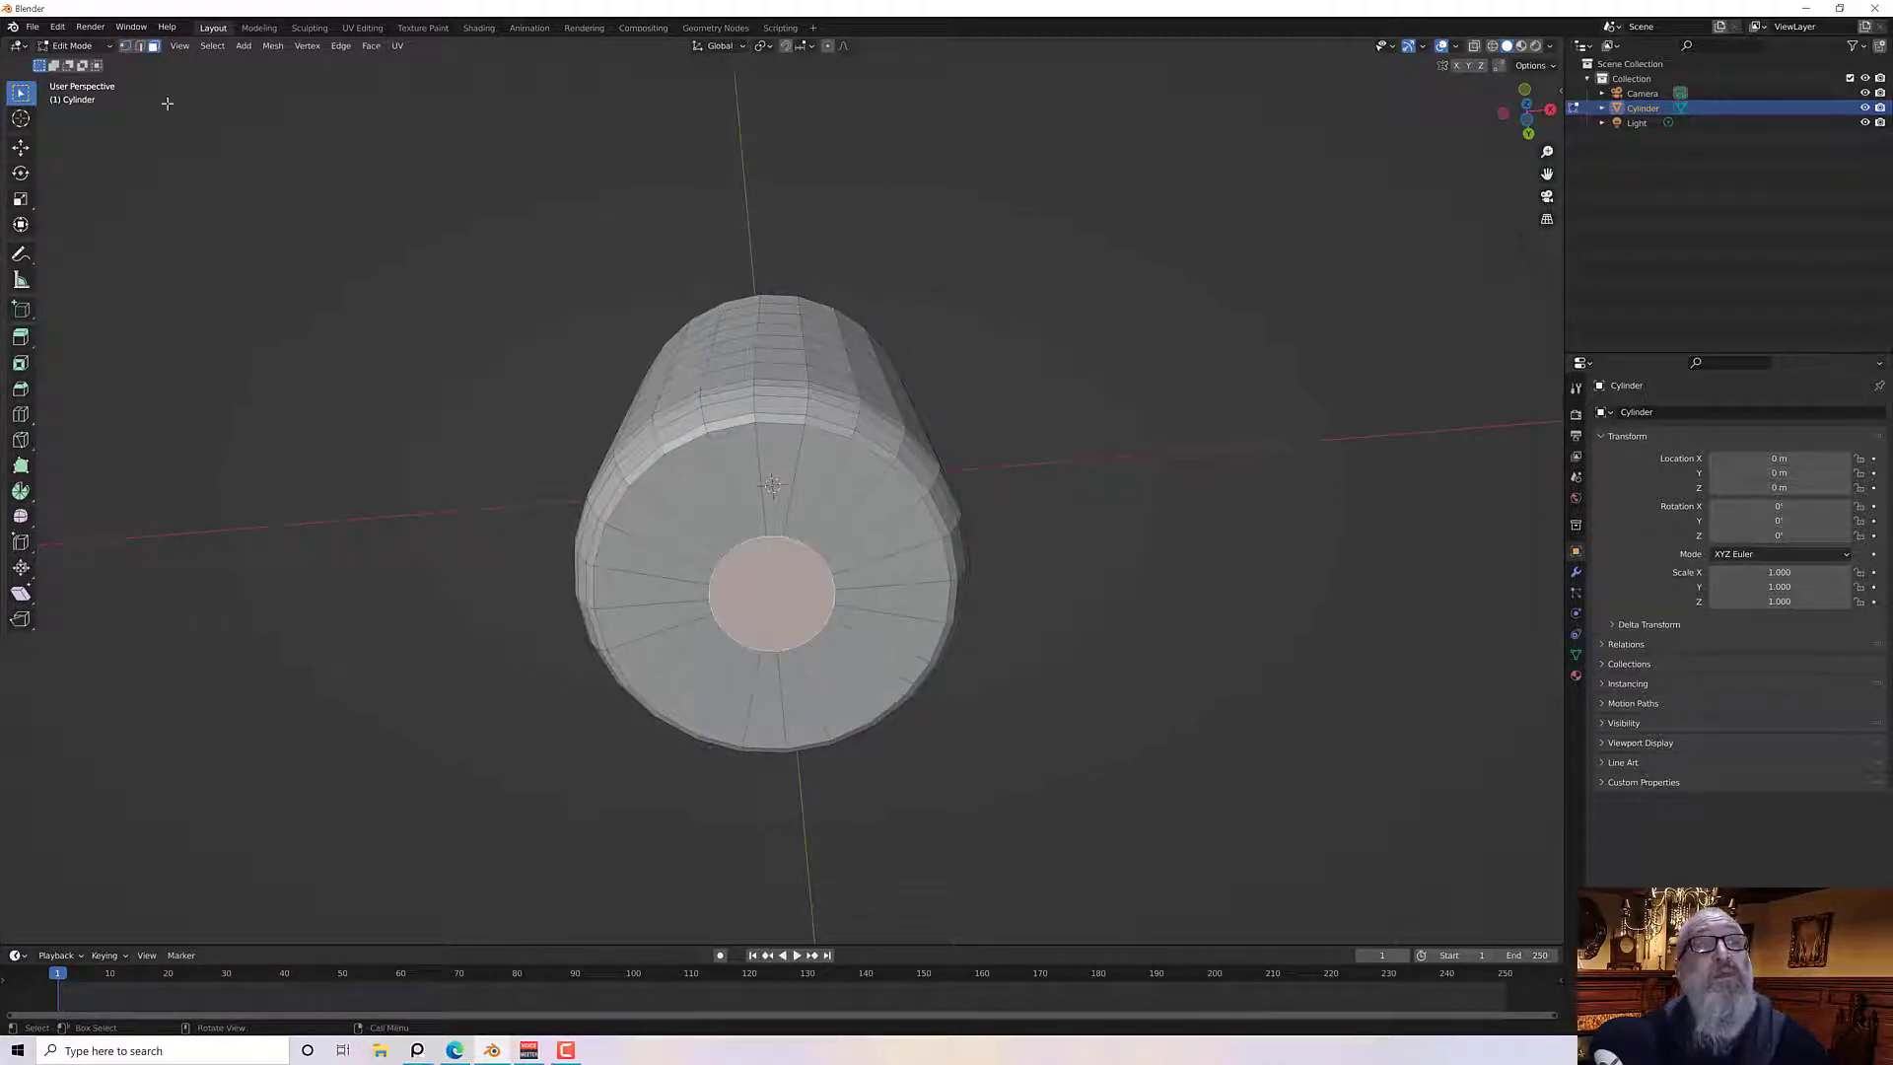
left_click(125, 47)
middle_click_drag(572, 546, 573, 558)
key("m")
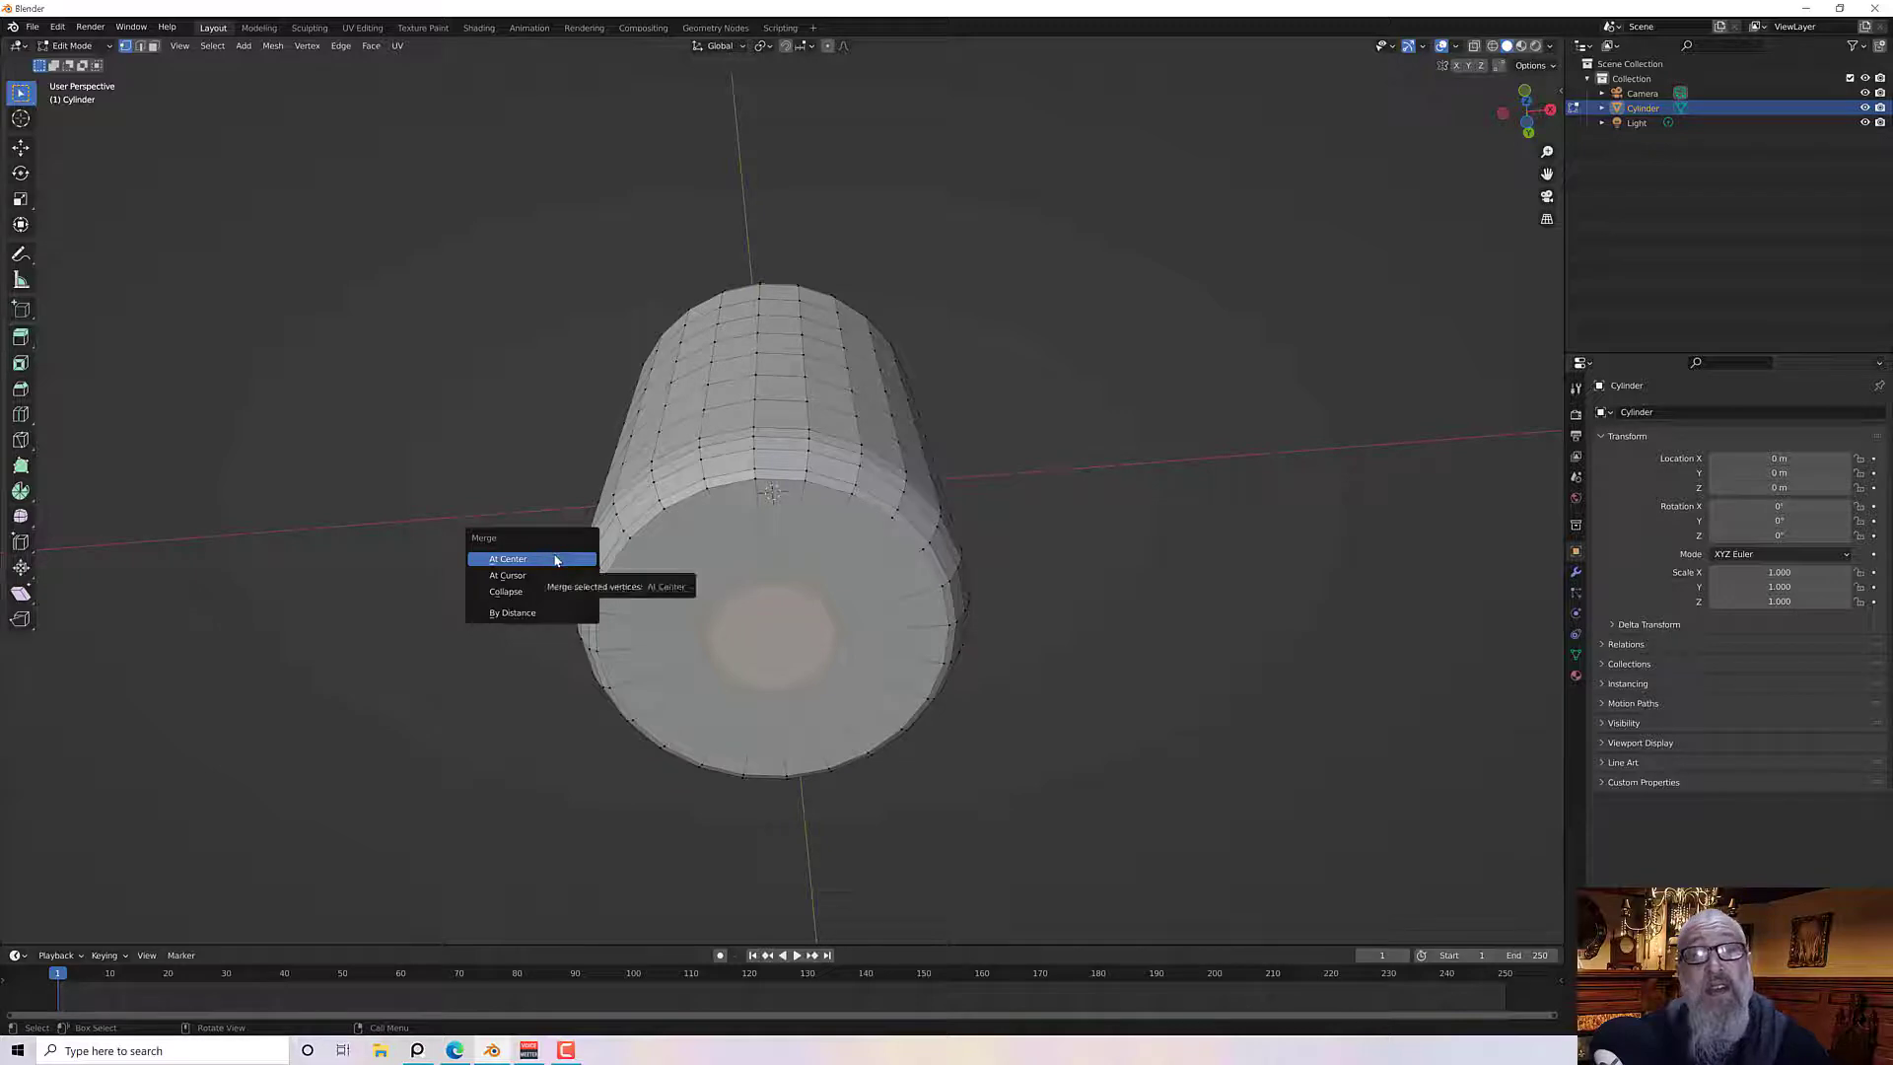
left_click(556, 559)
Switch to the UV Editing workspace and change to edge select mode
middle_click_drag(749, 552, 755, 696)
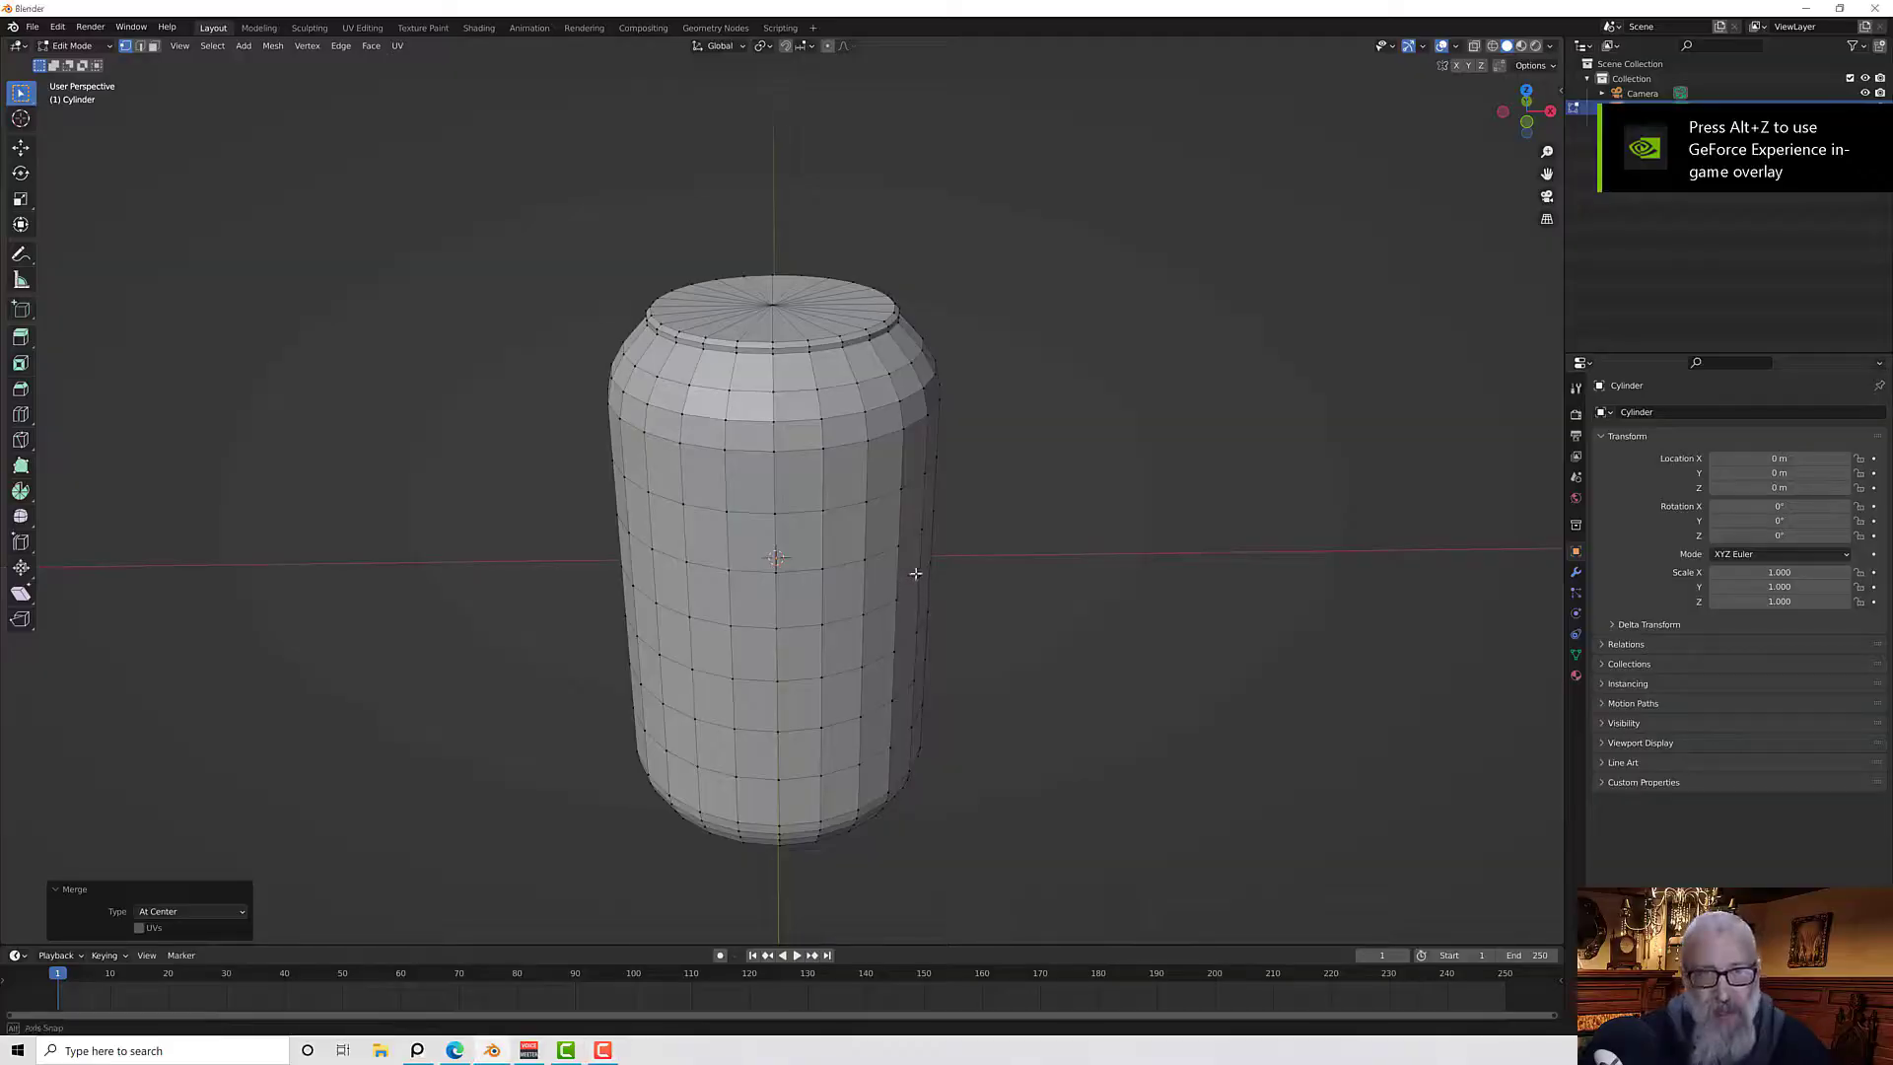
middle_click_drag(913, 575, 878, 507)
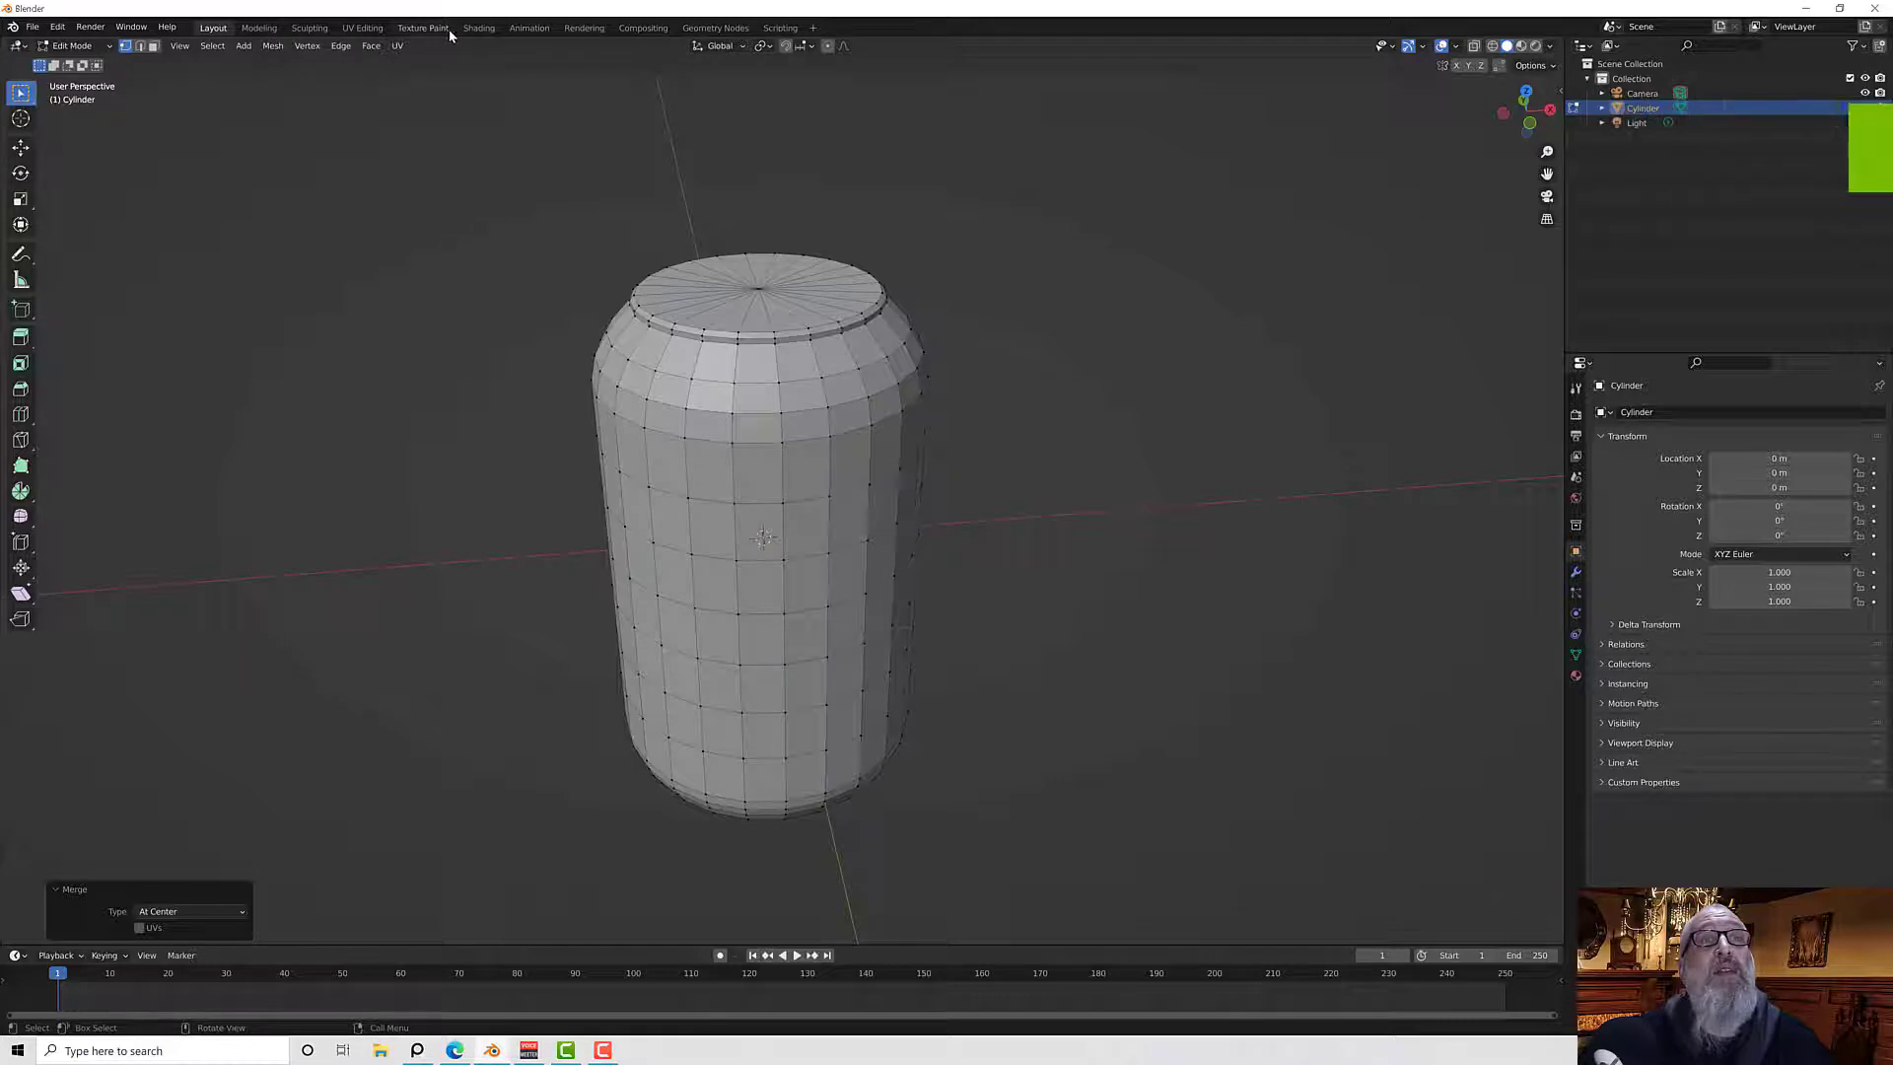
left_click(370, 28)
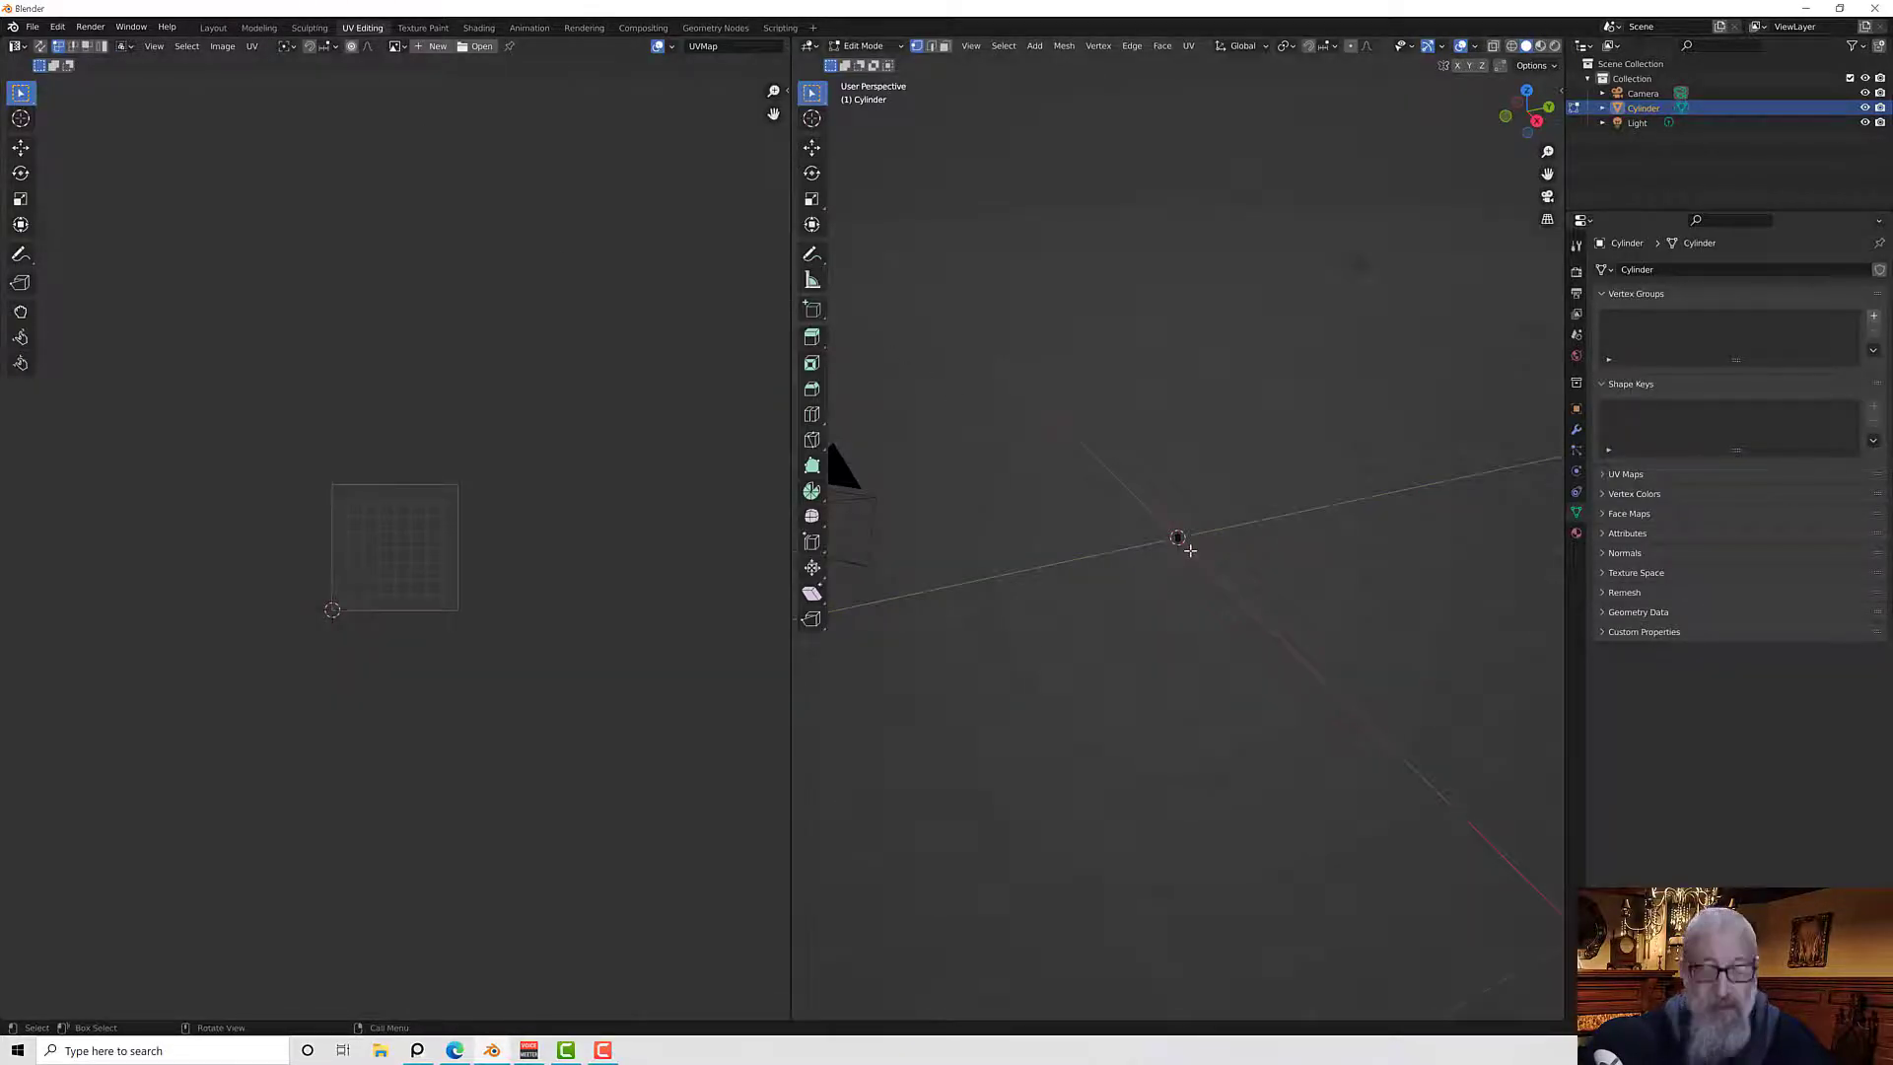
scroll(1190, 550, "down", 5)
scroll(1190, 550, "down", 6)
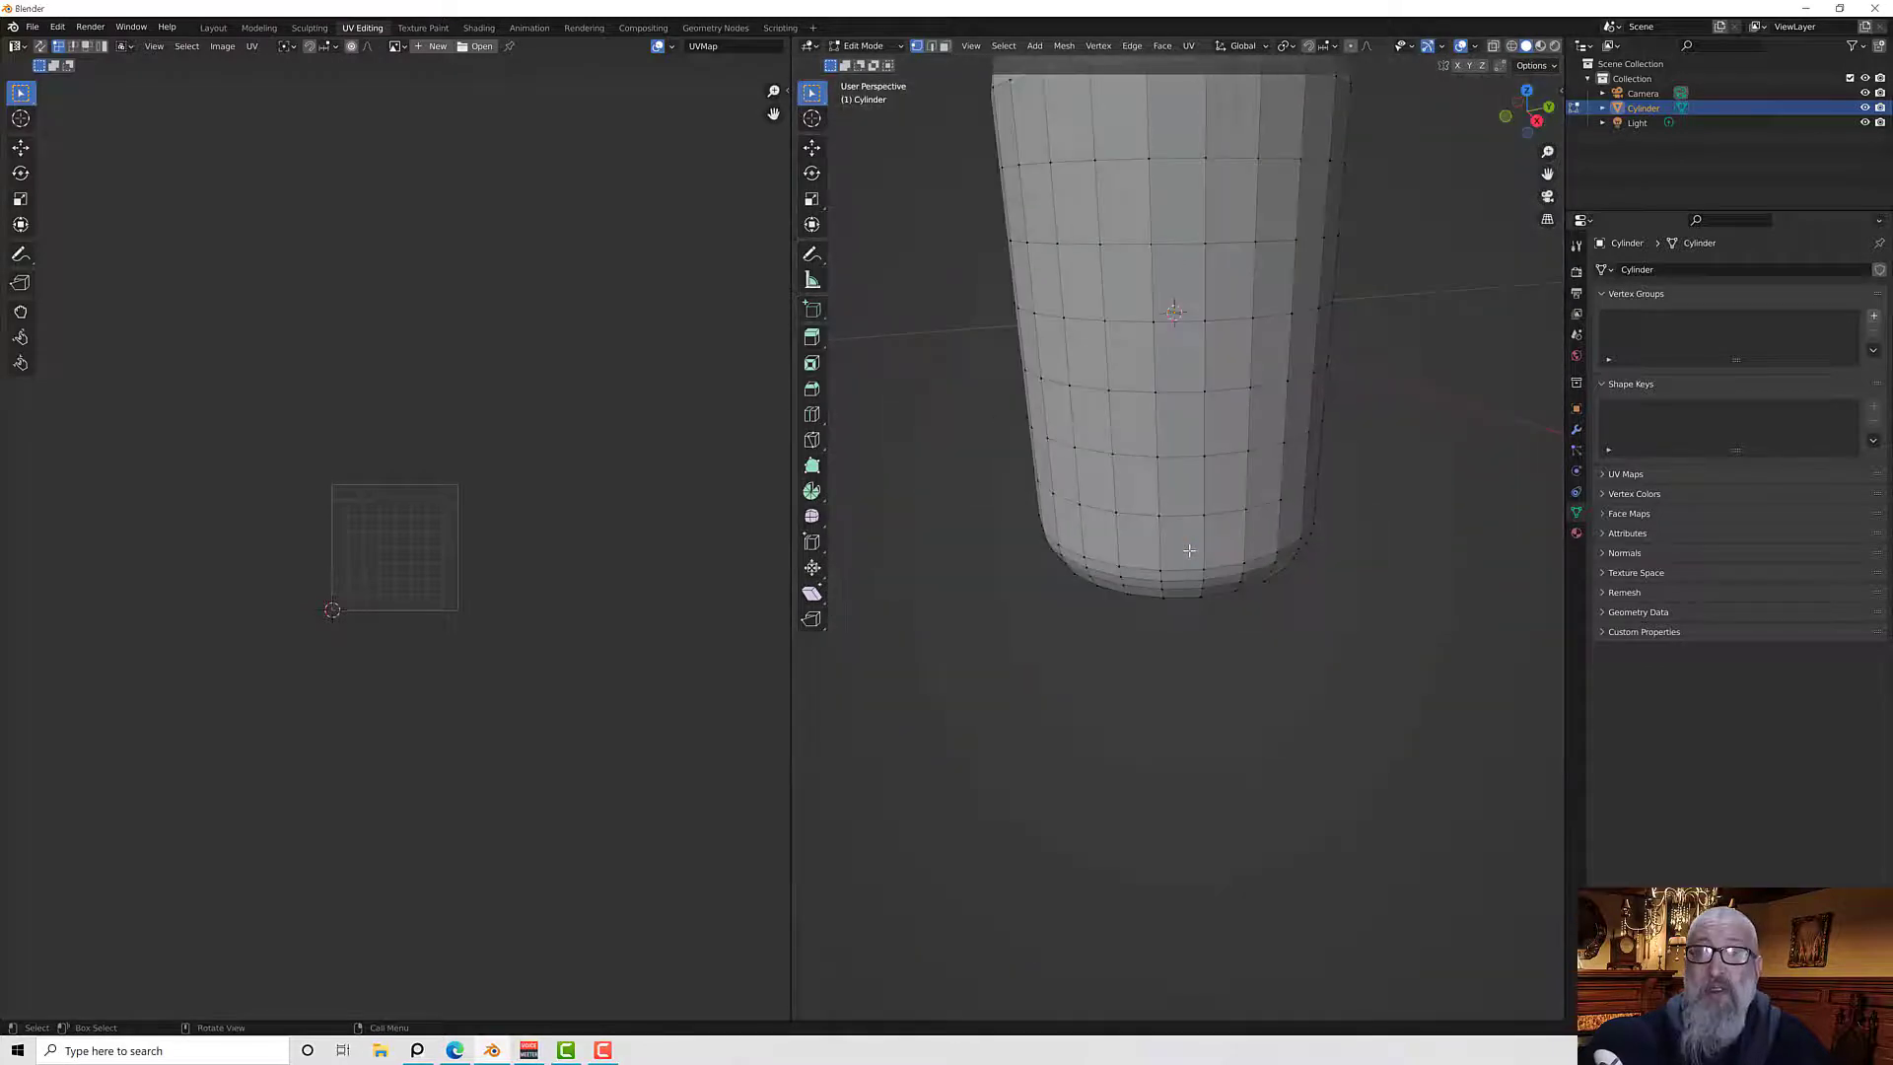
middle_click_drag(1193, 625, 1180, 766, "shift")
middle_click_drag(1131, 643, 1146, 689)
left_click(930, 46)
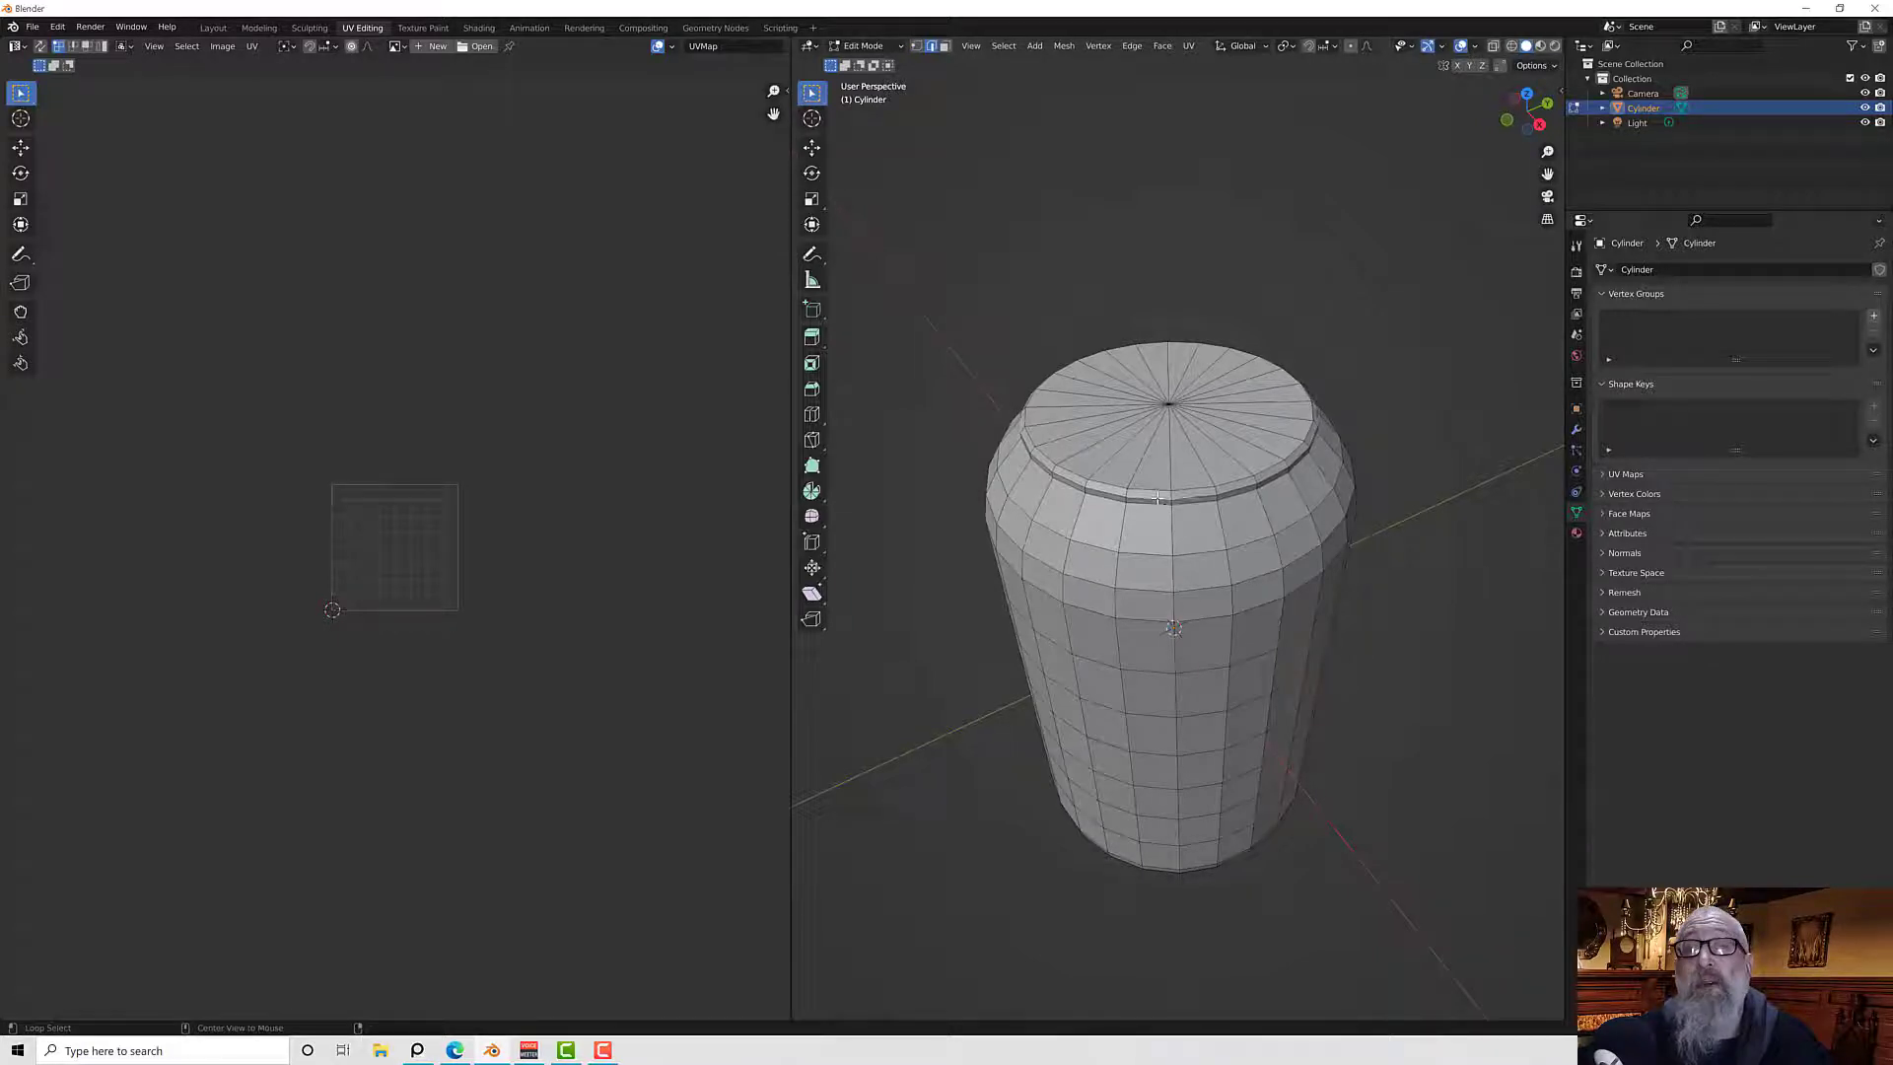
Select the top and bottom rim edge loops of the can and mark them as seams
middle_click_drag(1276, 774, 1247, 628)
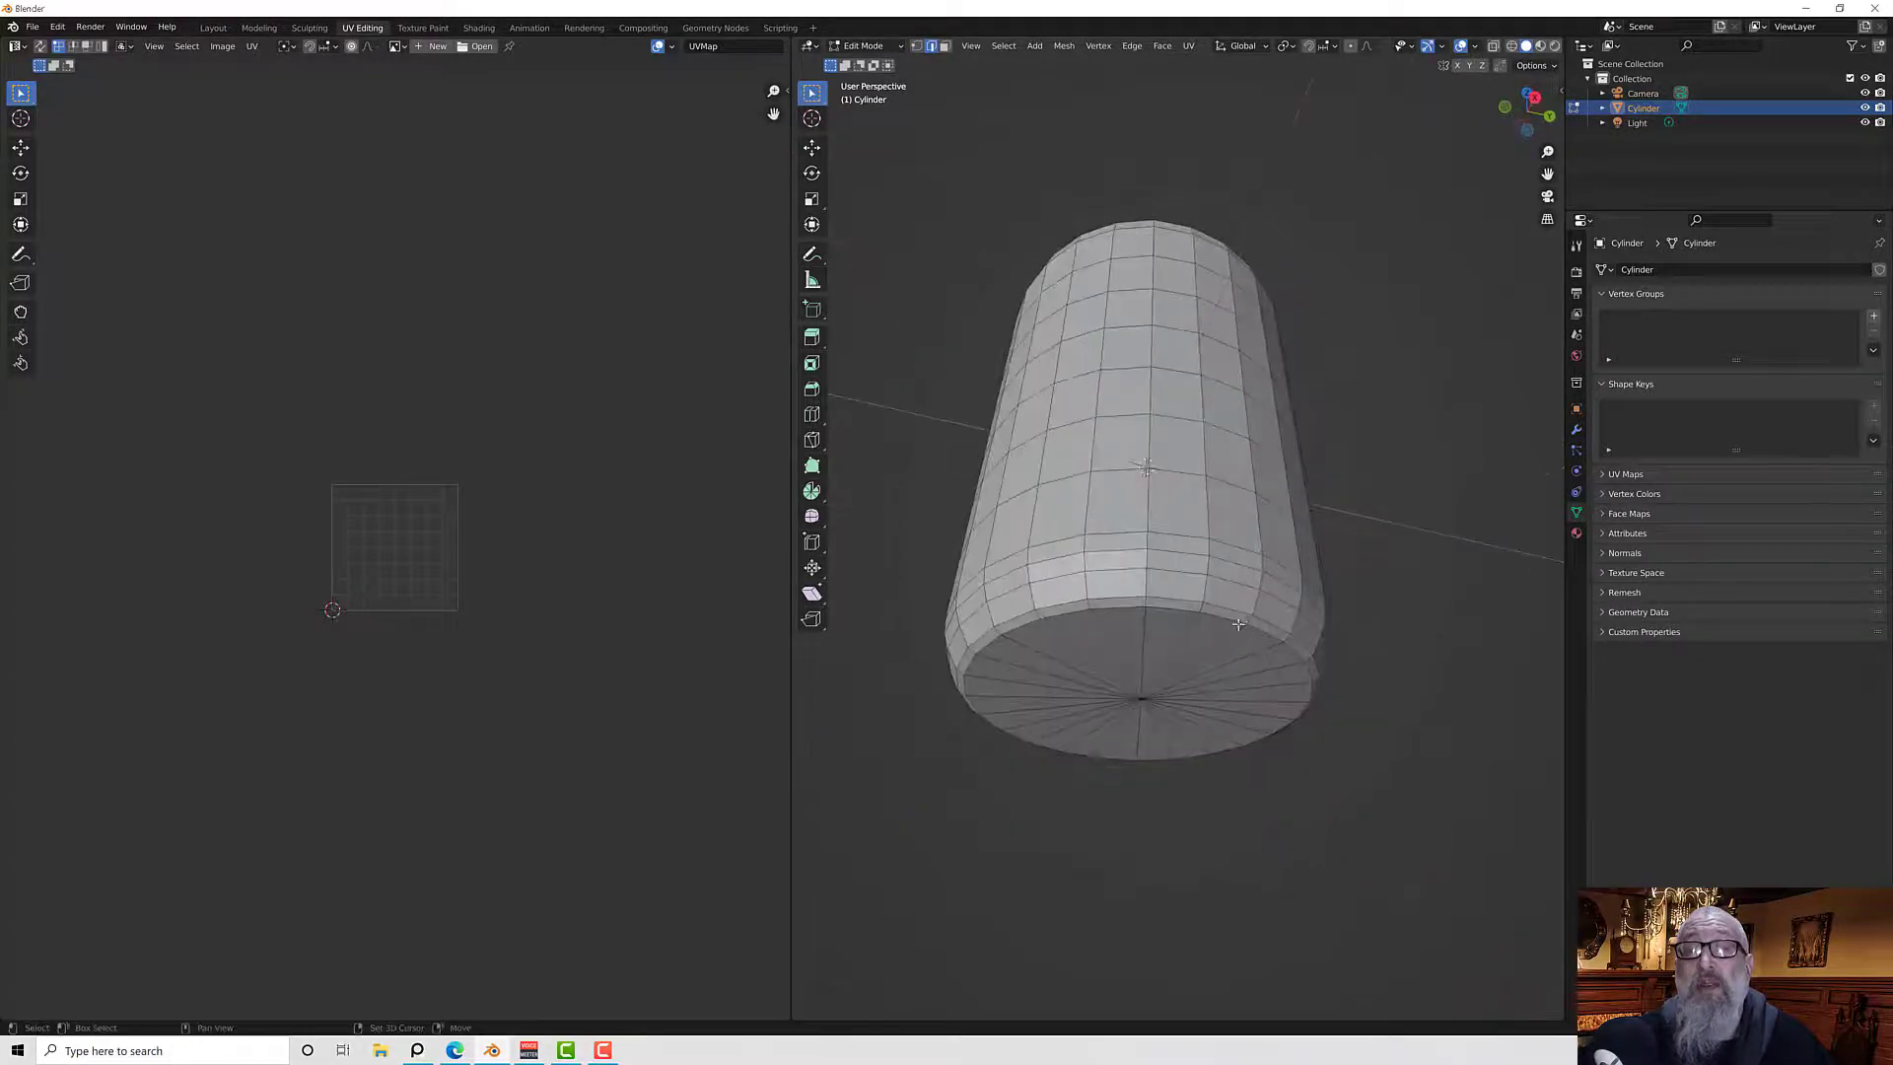
left_click(1173, 600, "alt")
middle_click_drag(1173, 600, 1178, 715)
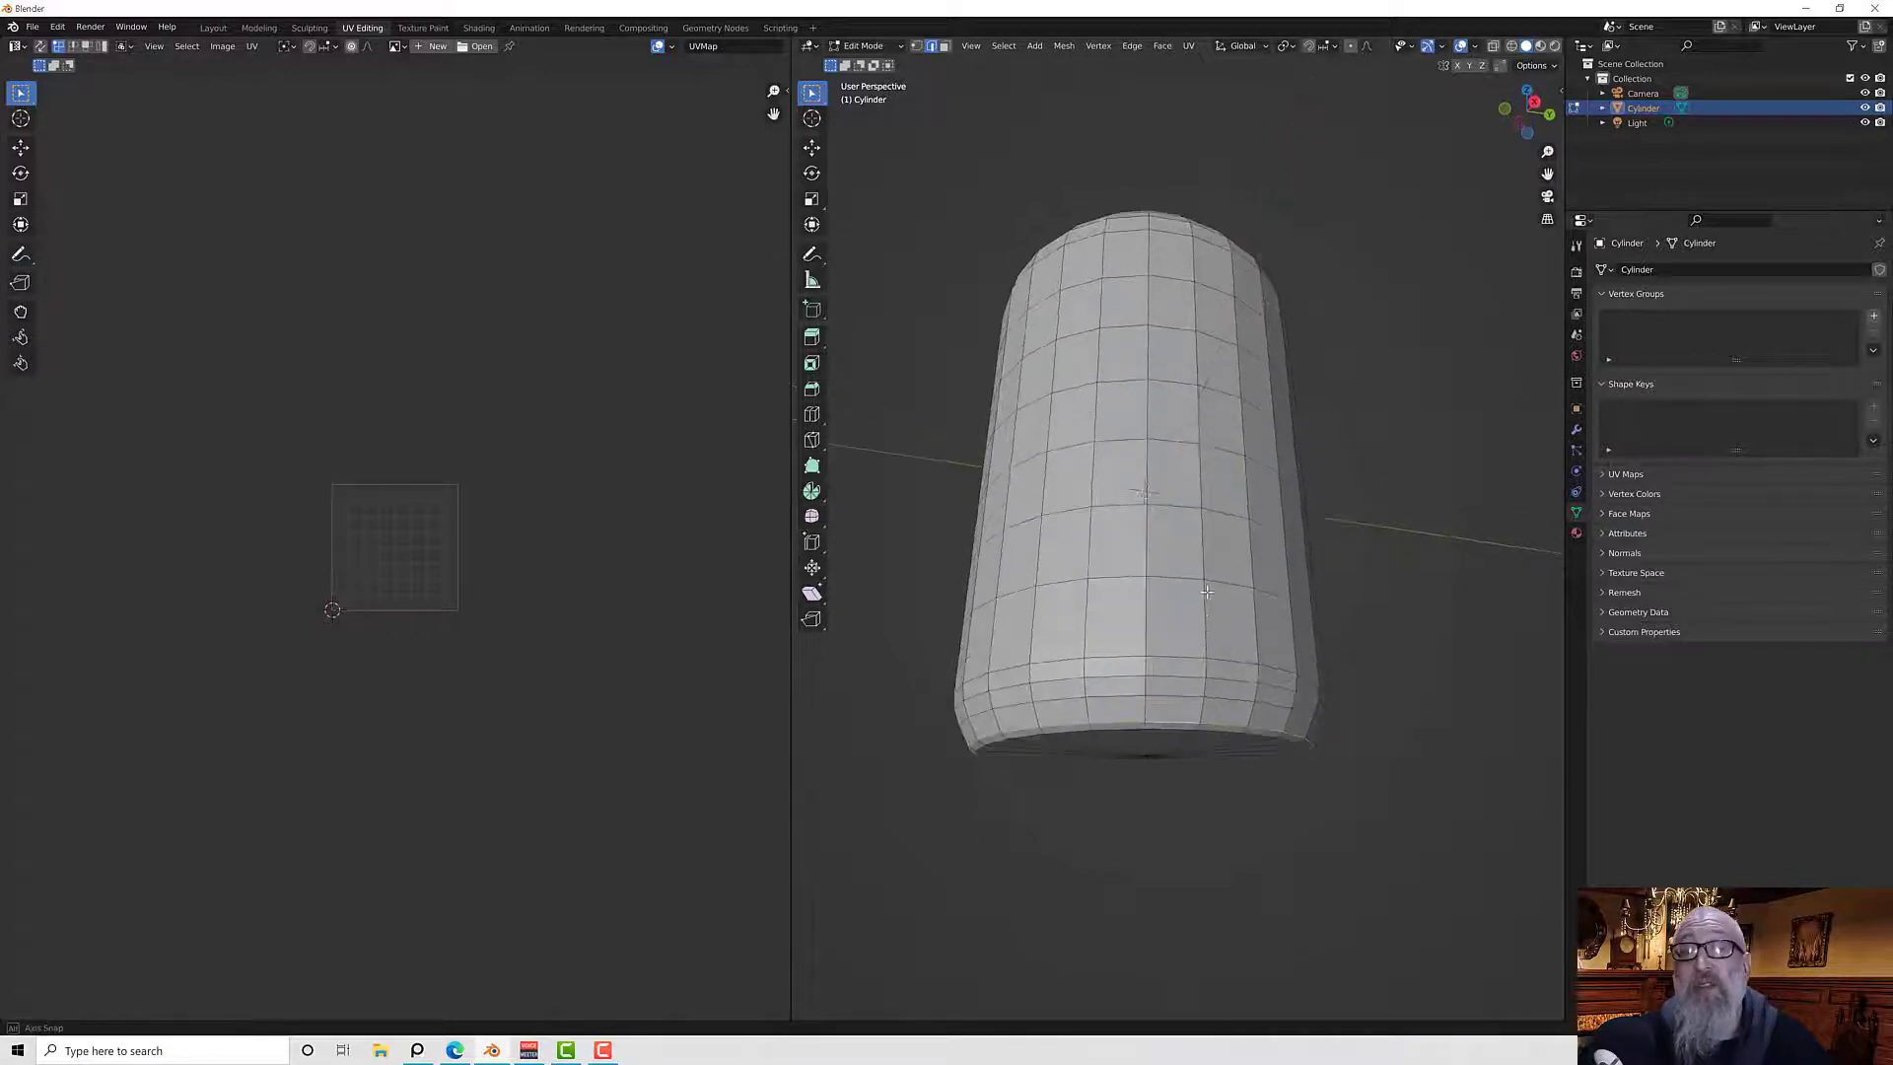
right_click(1179, 726)
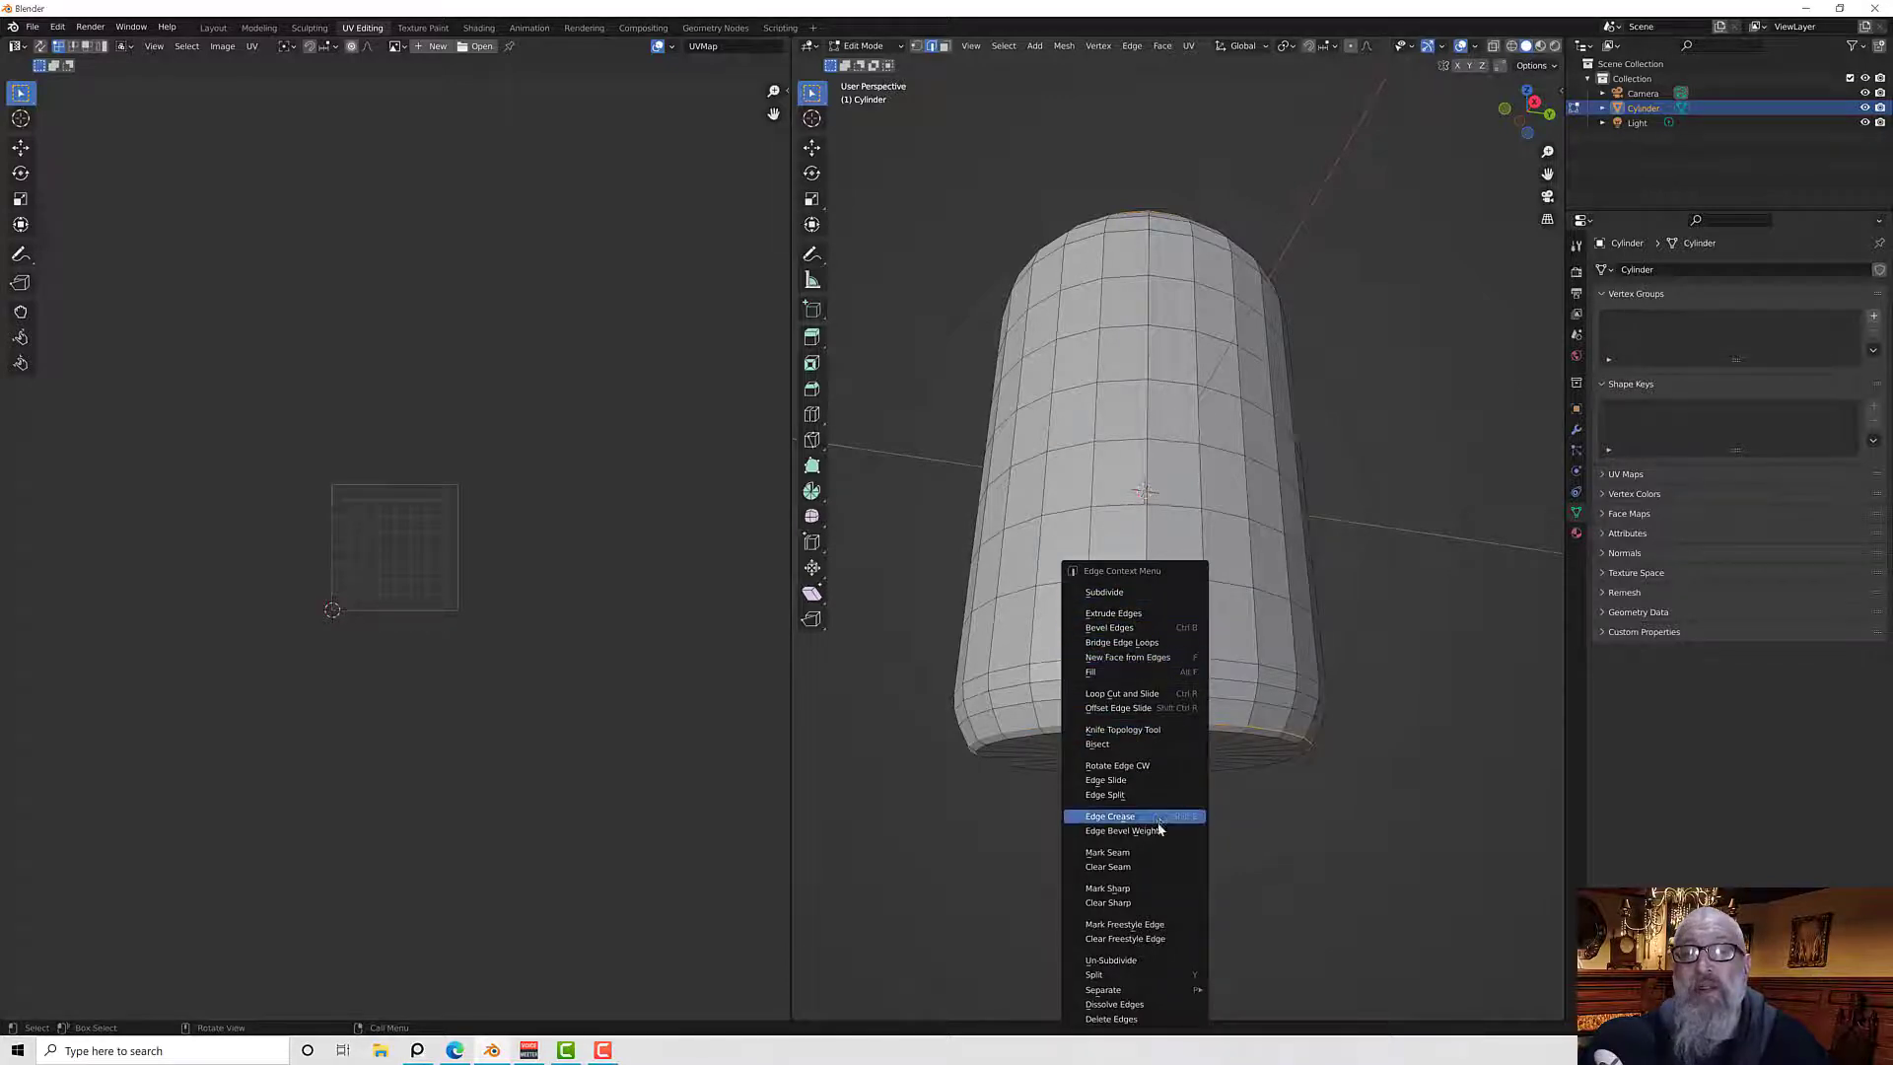
left_click(1124, 852)
middle_click_drag(1124, 851, 1047, 739)
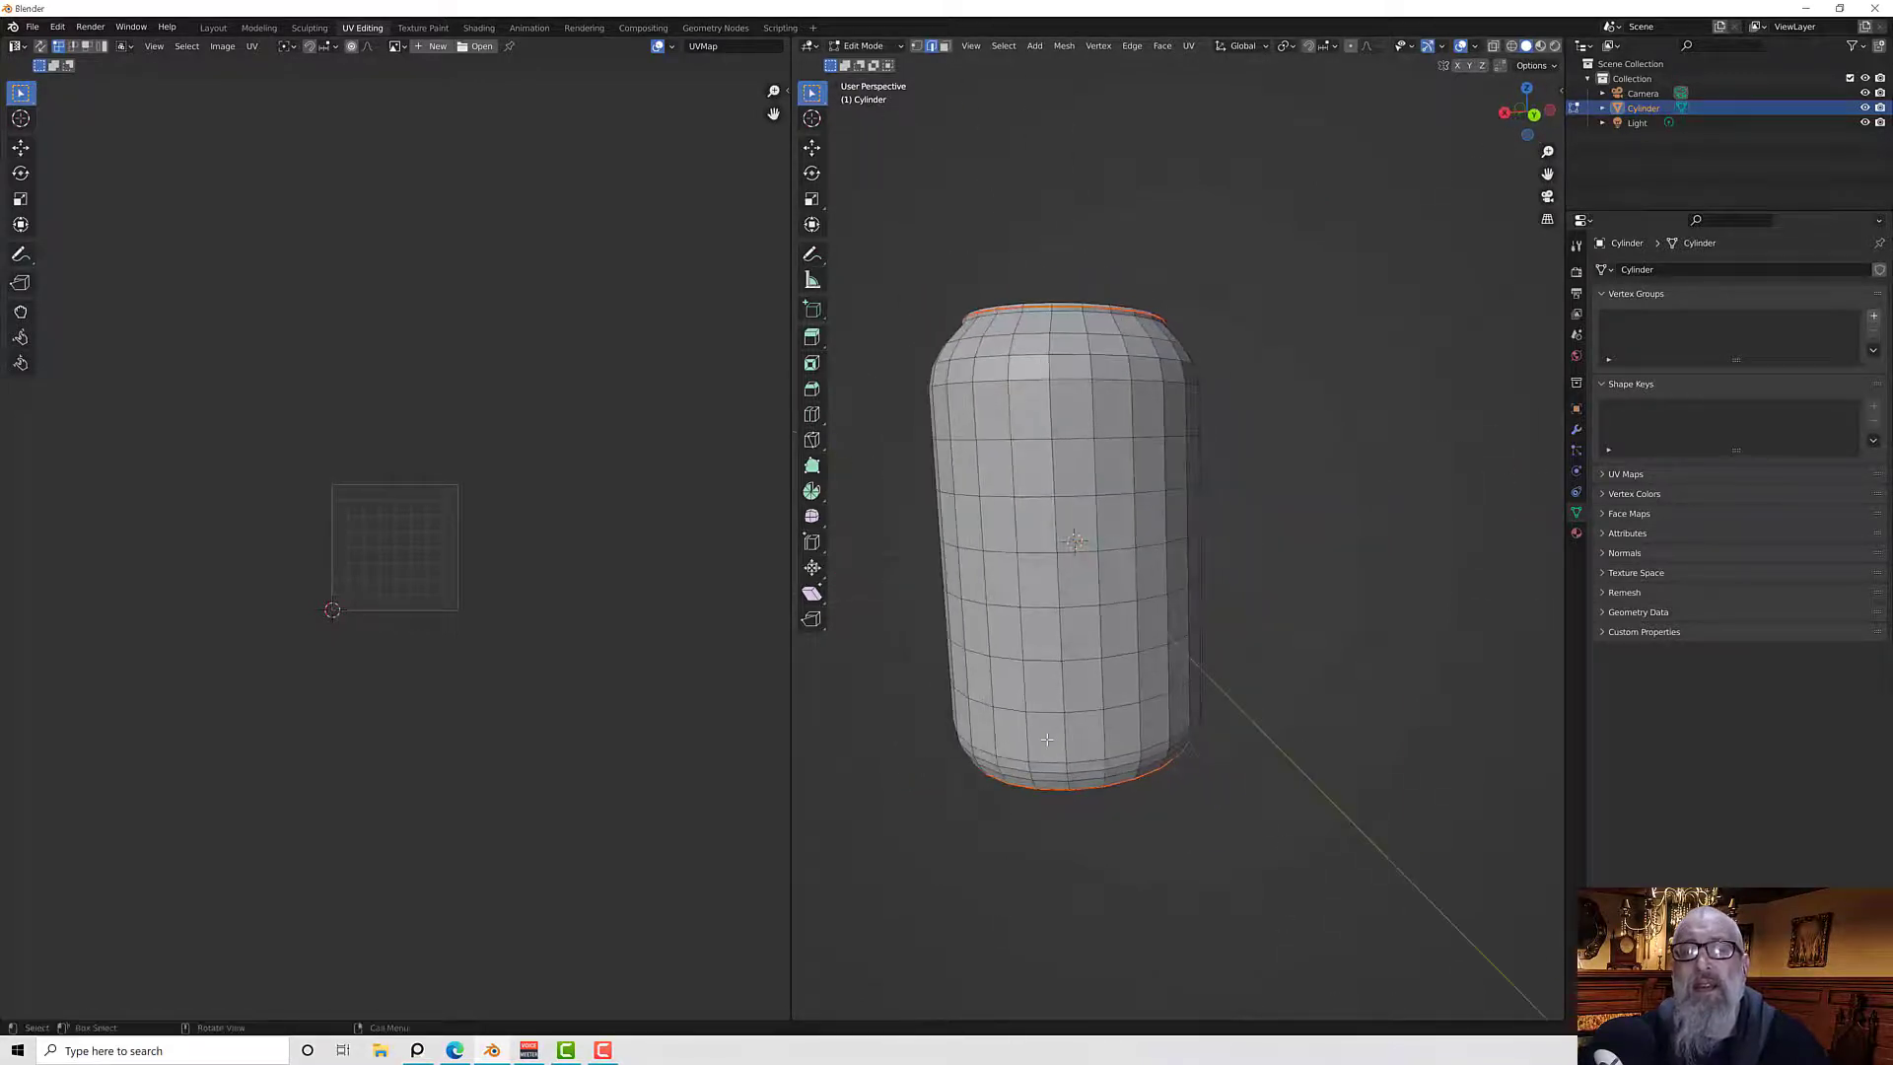
In front view, select a vertical column of edges running down the can's side and mark it as a seam
key("KP_1")
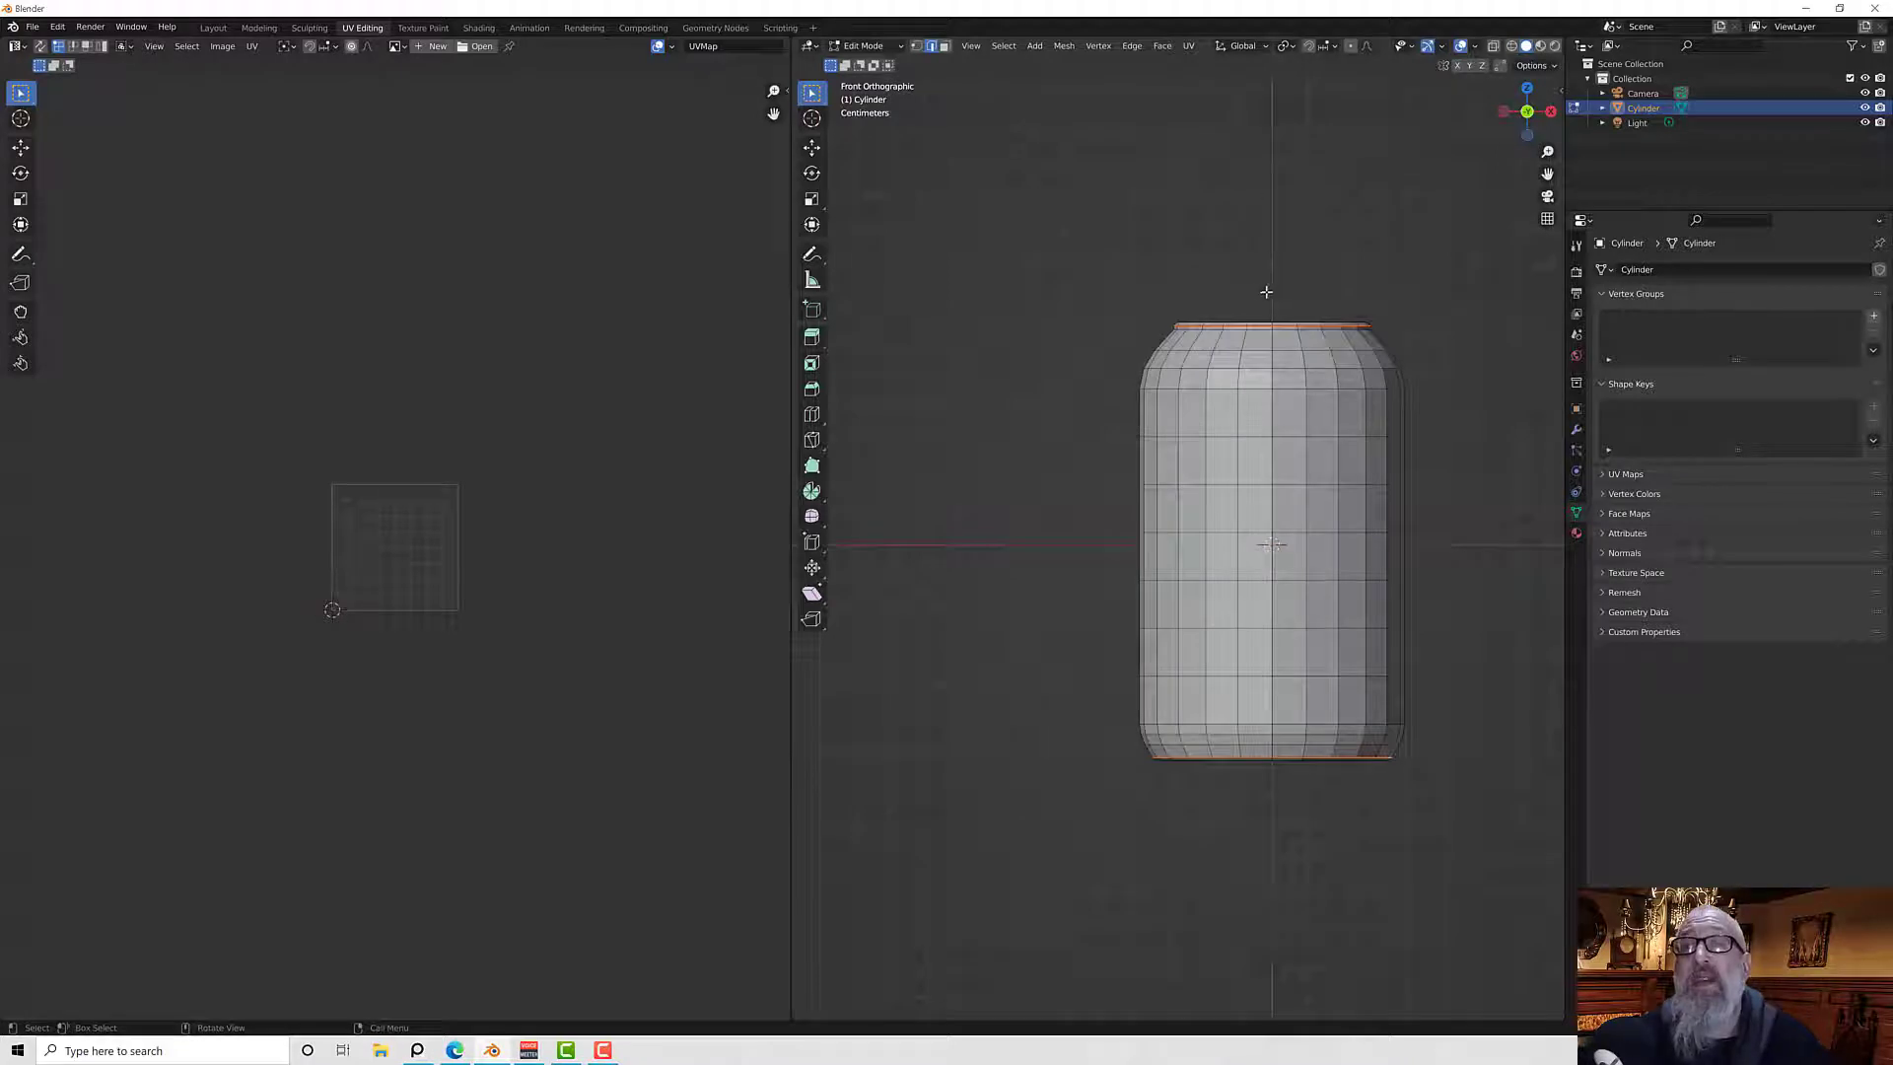
key("alt+a")
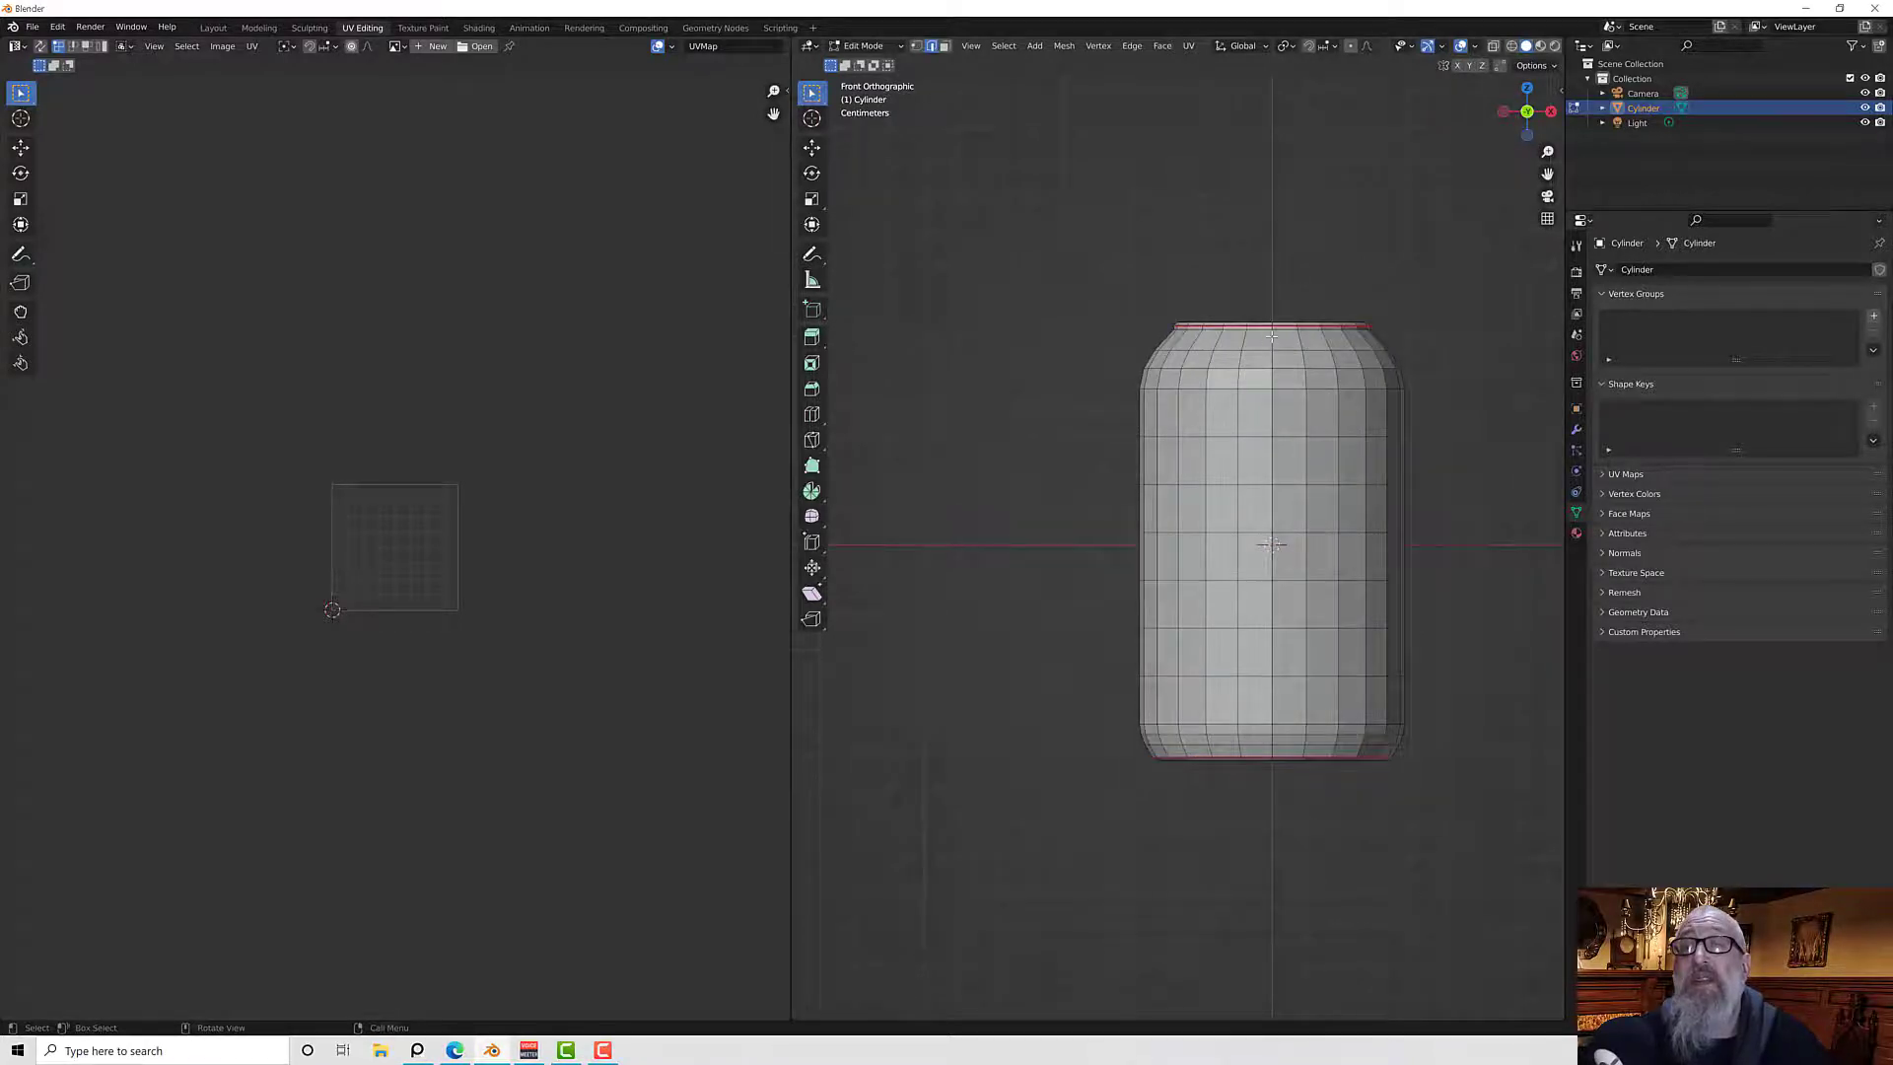
scroll(1272, 344, "up", 3)
middle_click_drag(1272, 344, 1094, 349, "shift")
scroll(1093, 349, "up", 2)
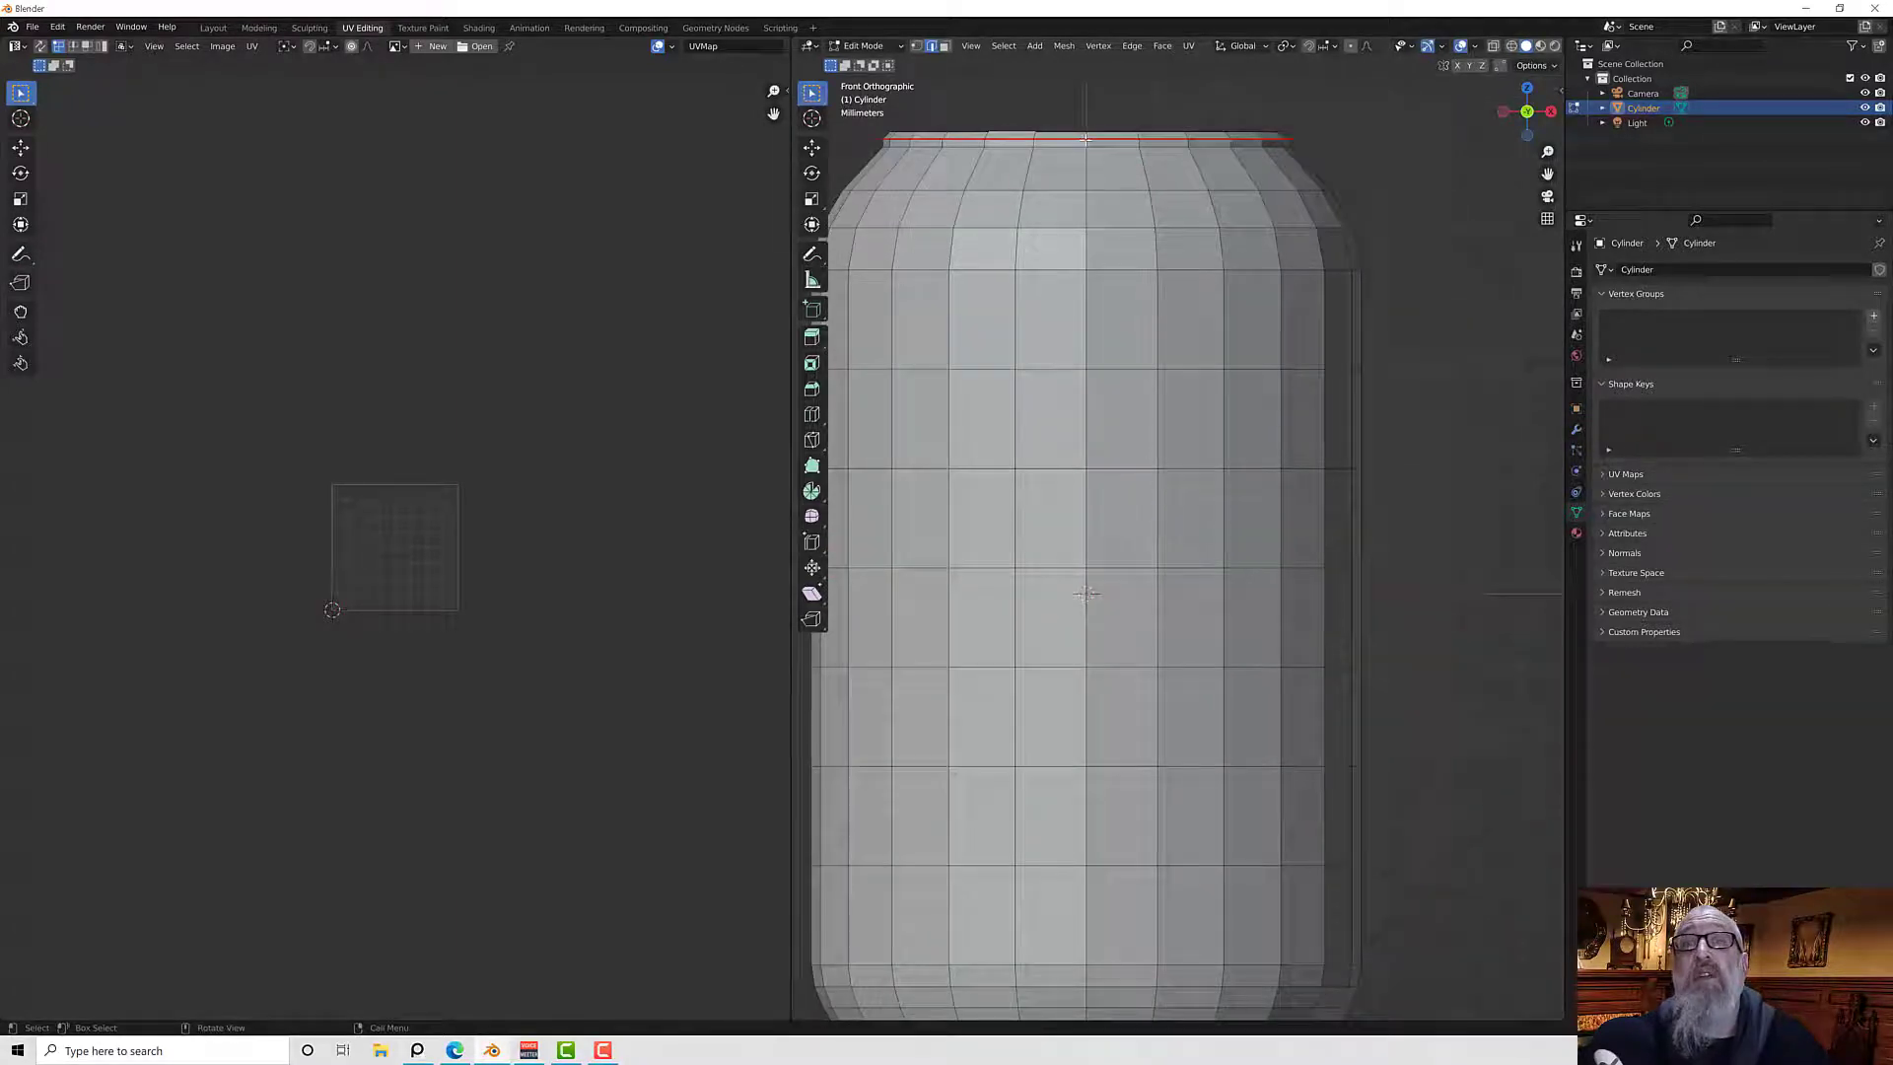
middle_click_drag(1201, 627, 1207, 475, "shift")
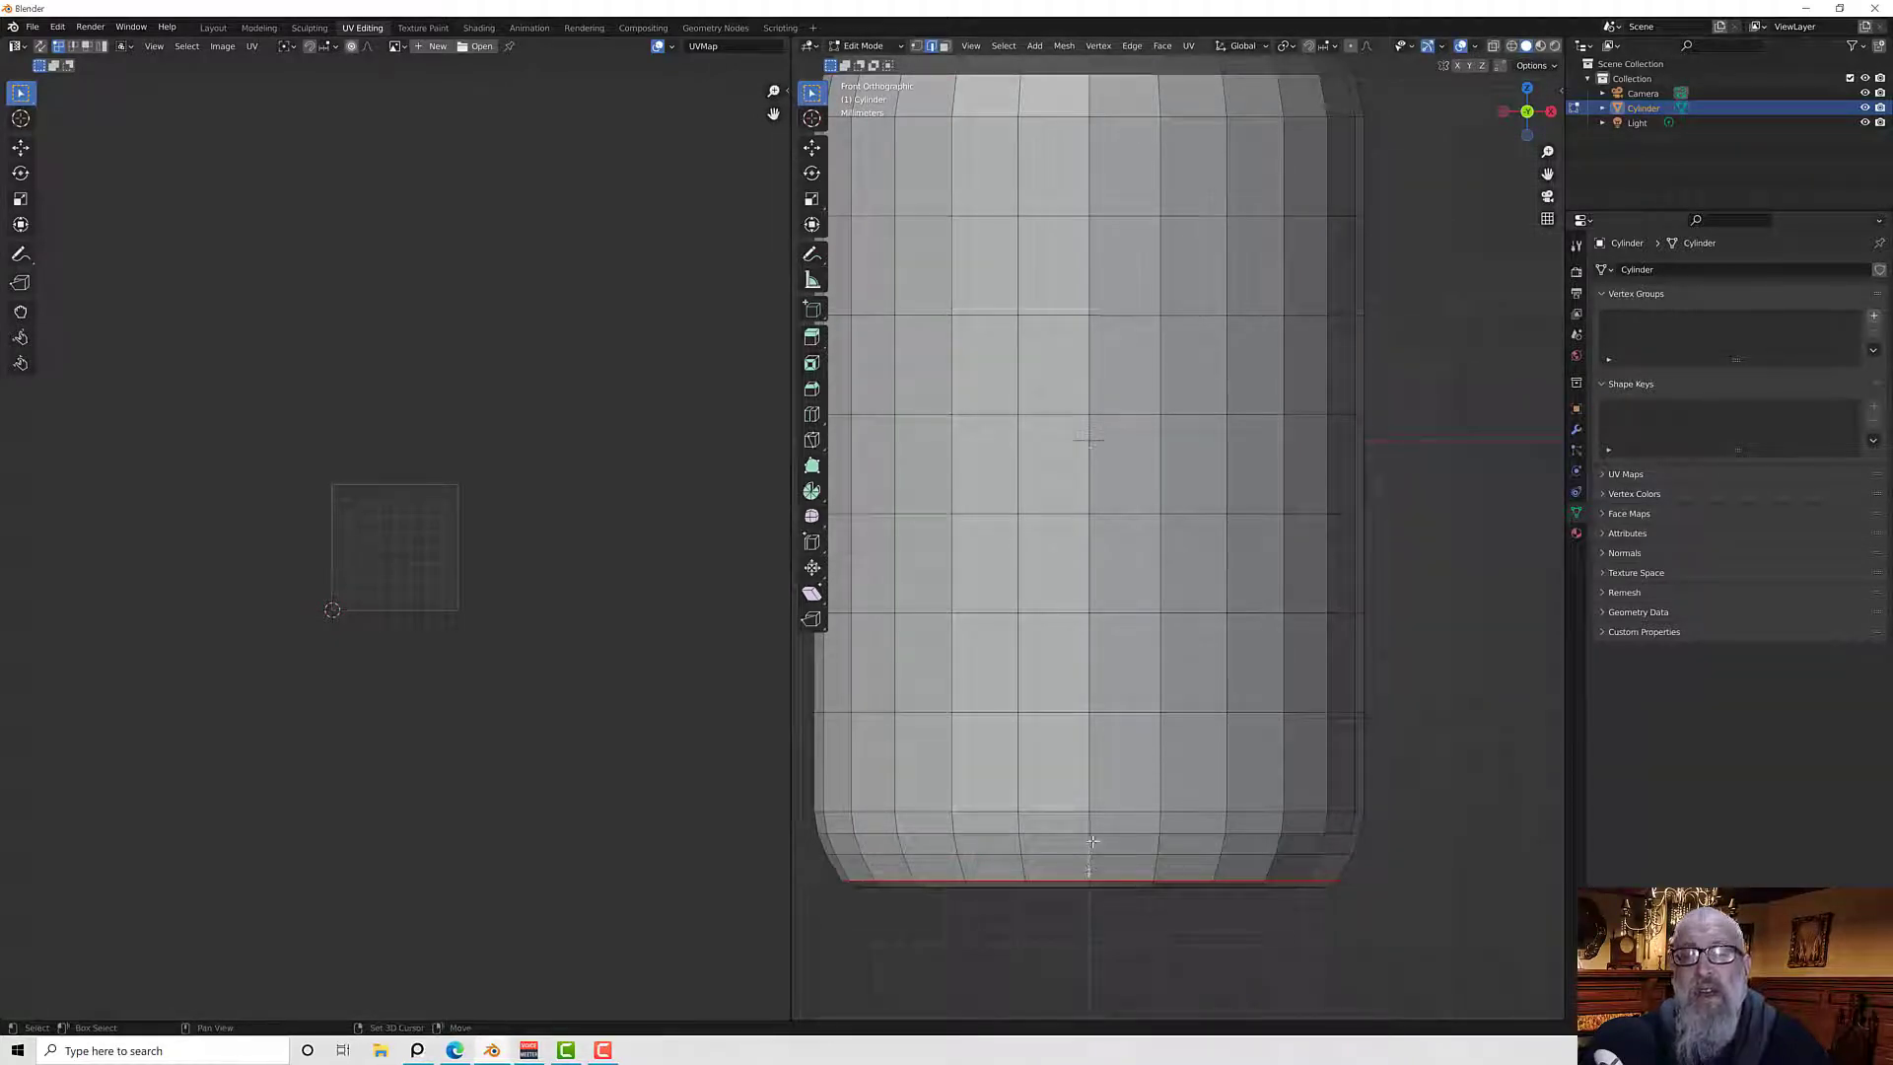
left_click(1088, 680, "shift")
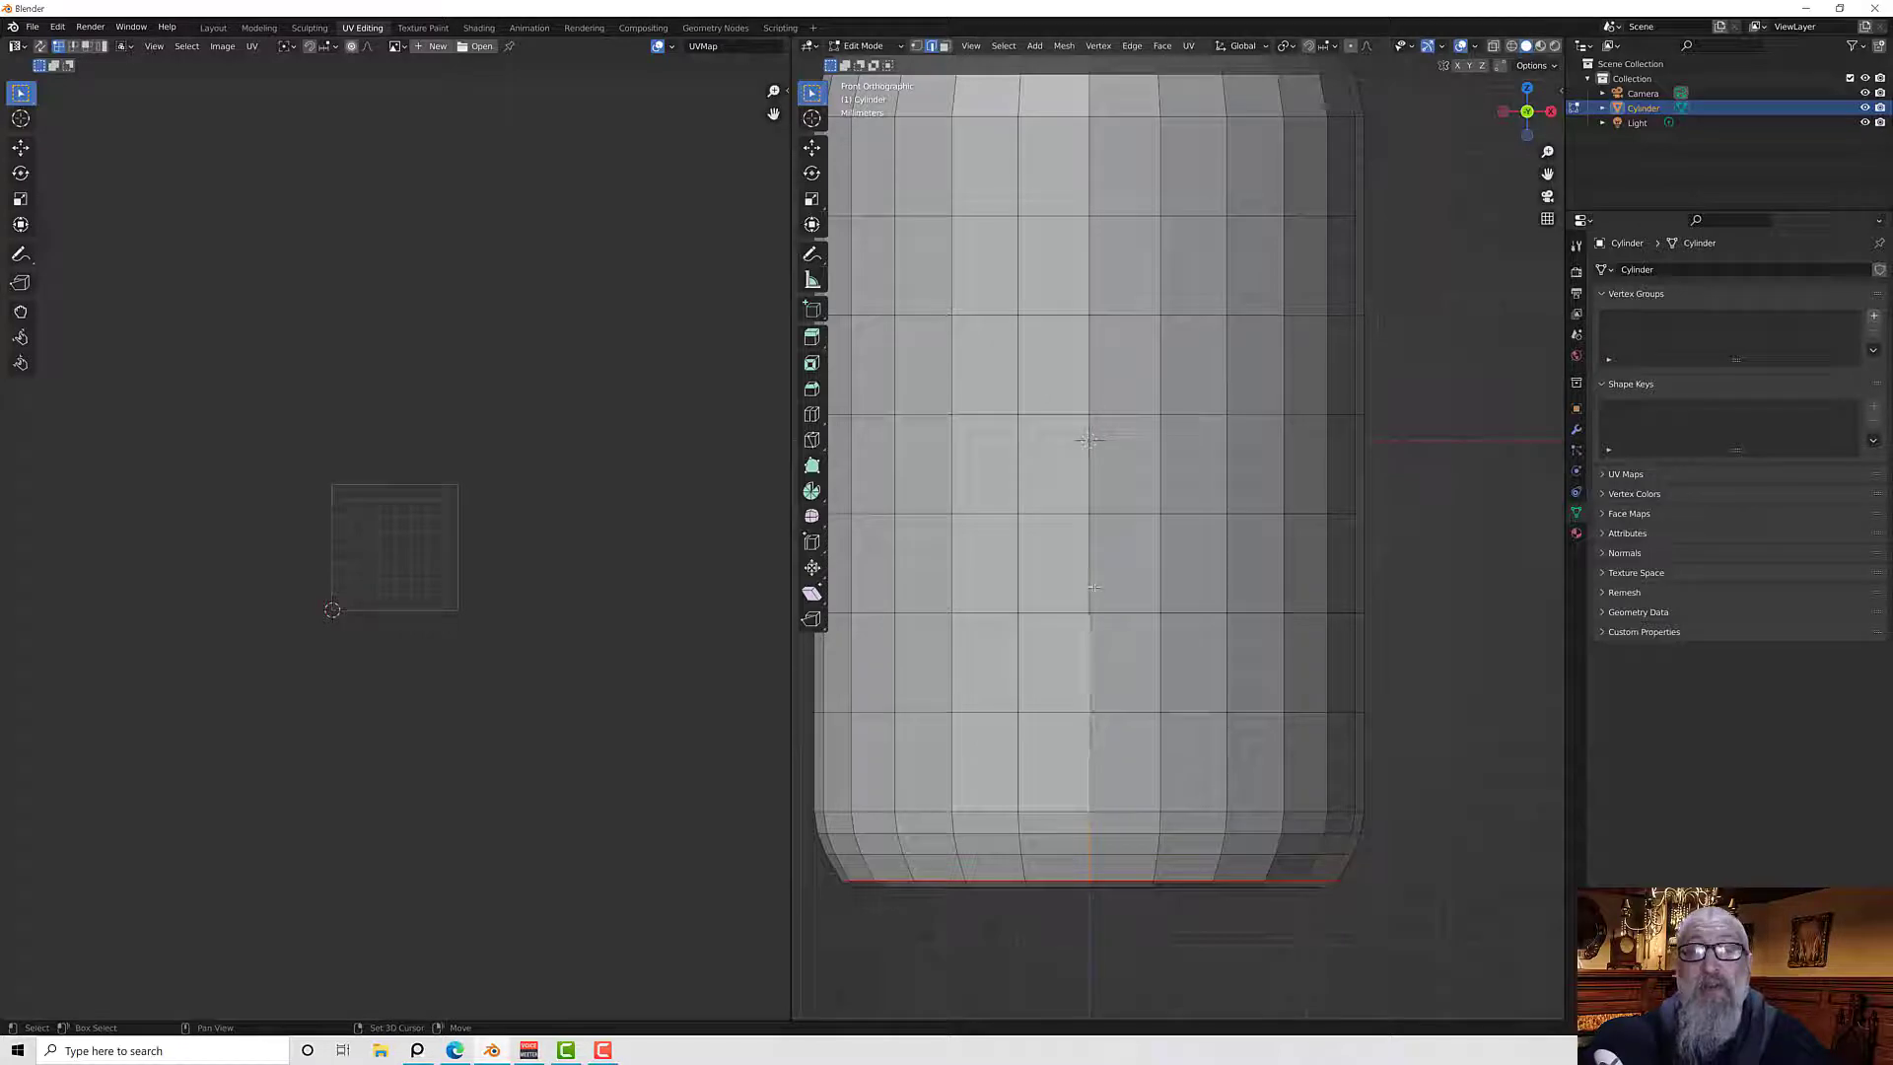
left_click(1088, 573, "shift")
left_click(1086, 472, "shift")
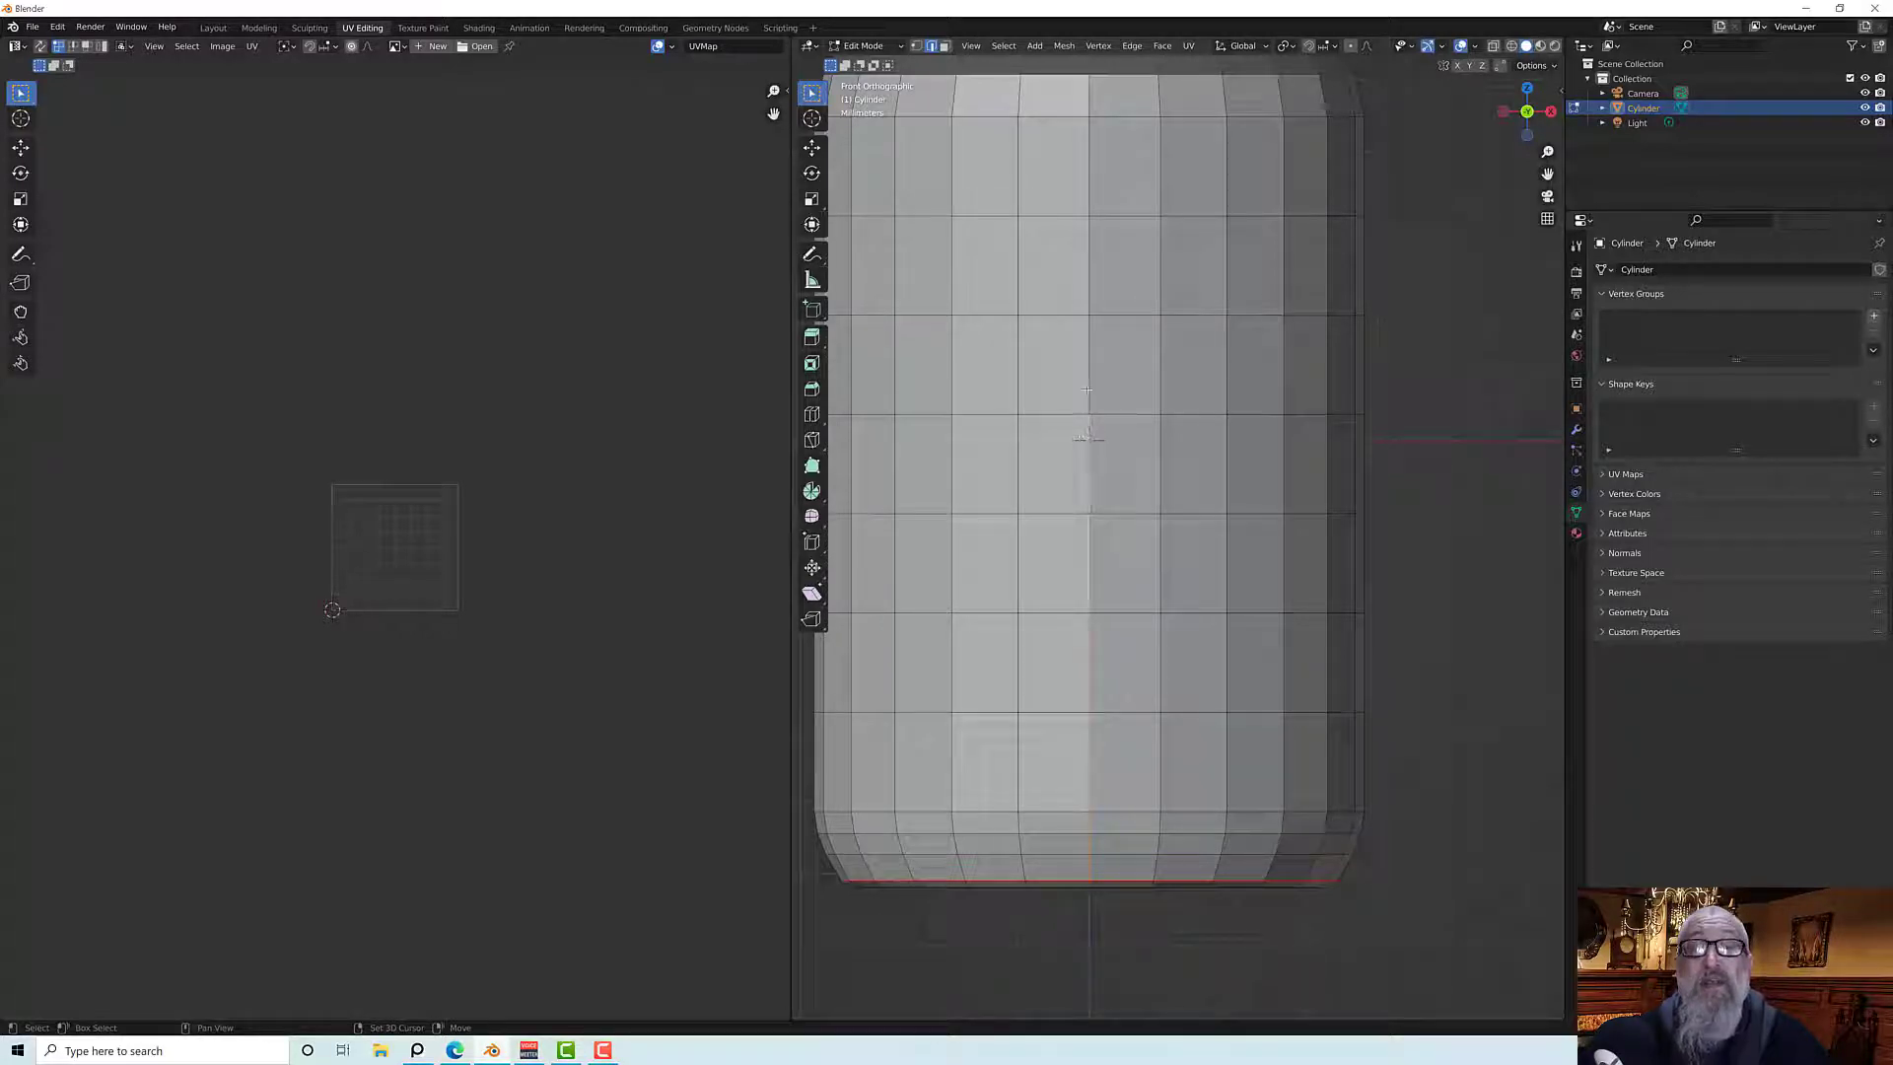
left_click(1087, 390, "shift")
middle_click_drag(1087, 390, 1137, 796)
left_click(1137, 796, "shift")
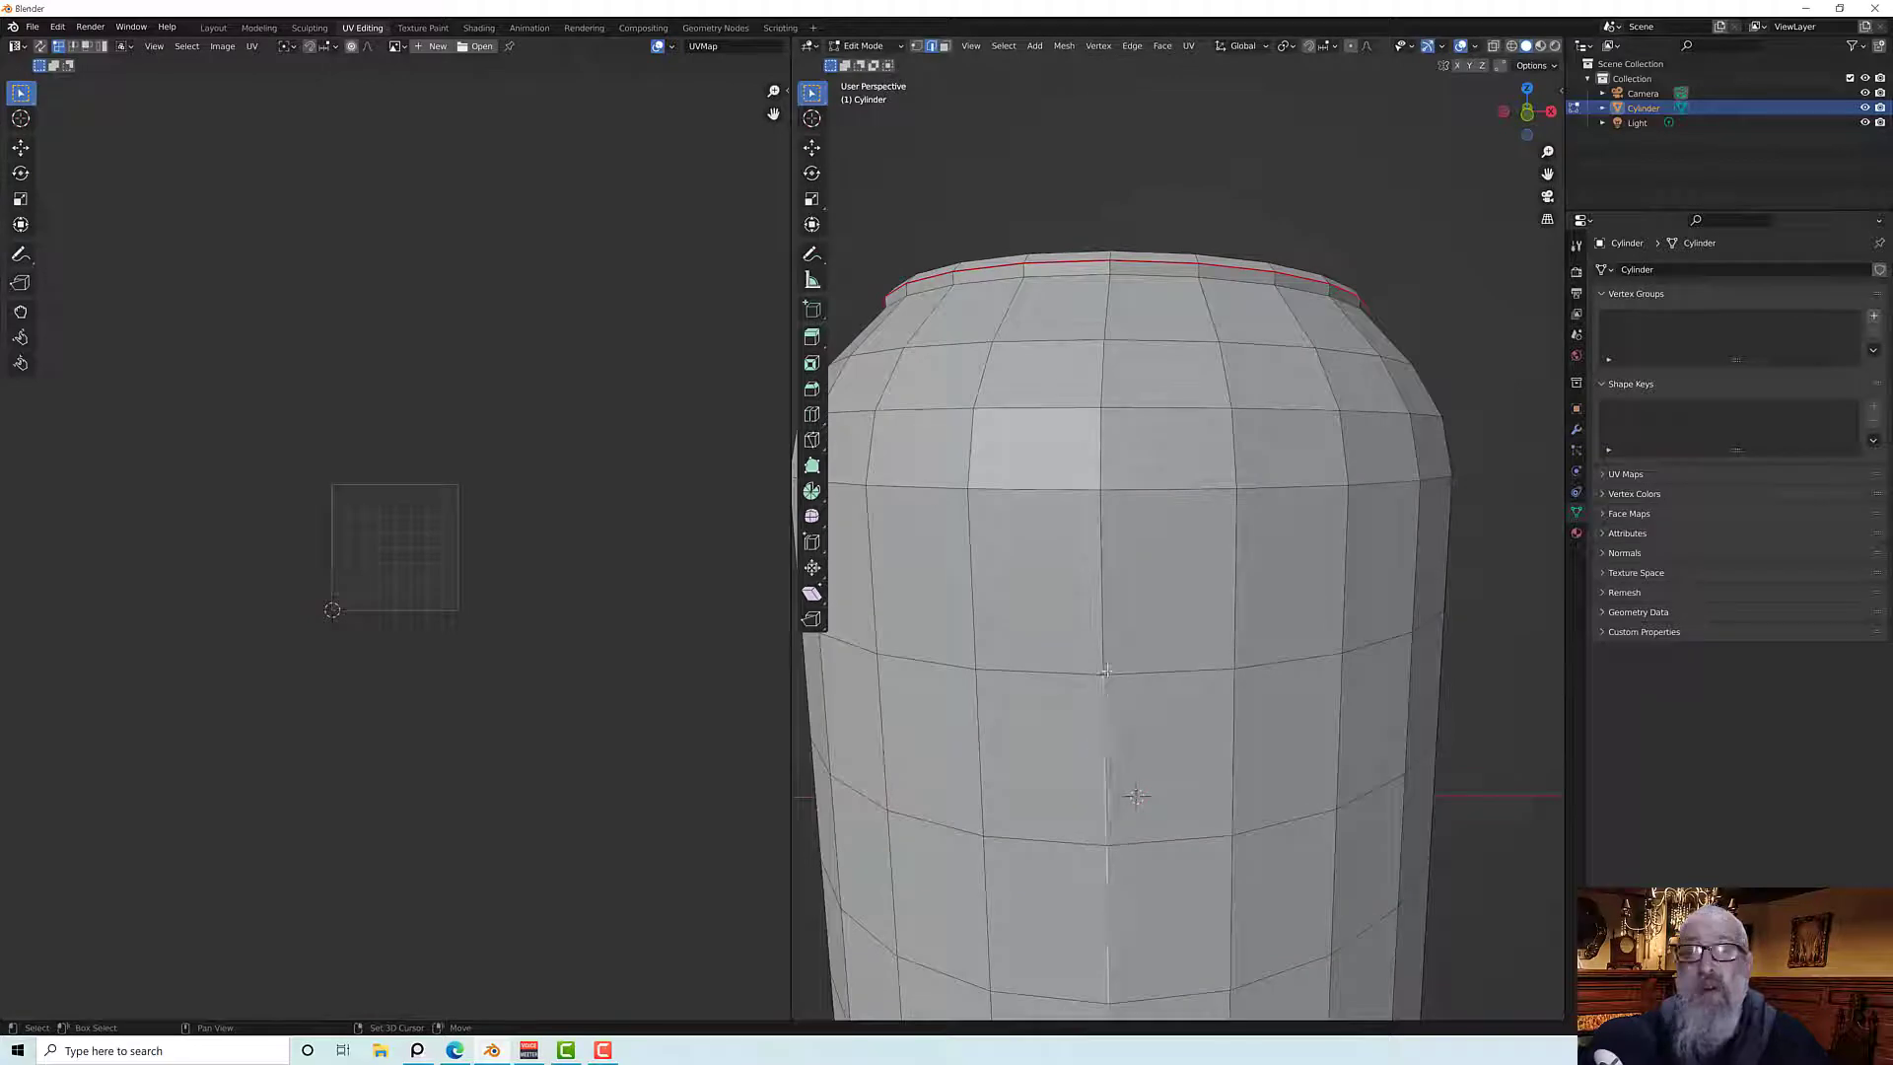
left_click(1103, 589, "shift")
left_click(1101, 412, "shift")
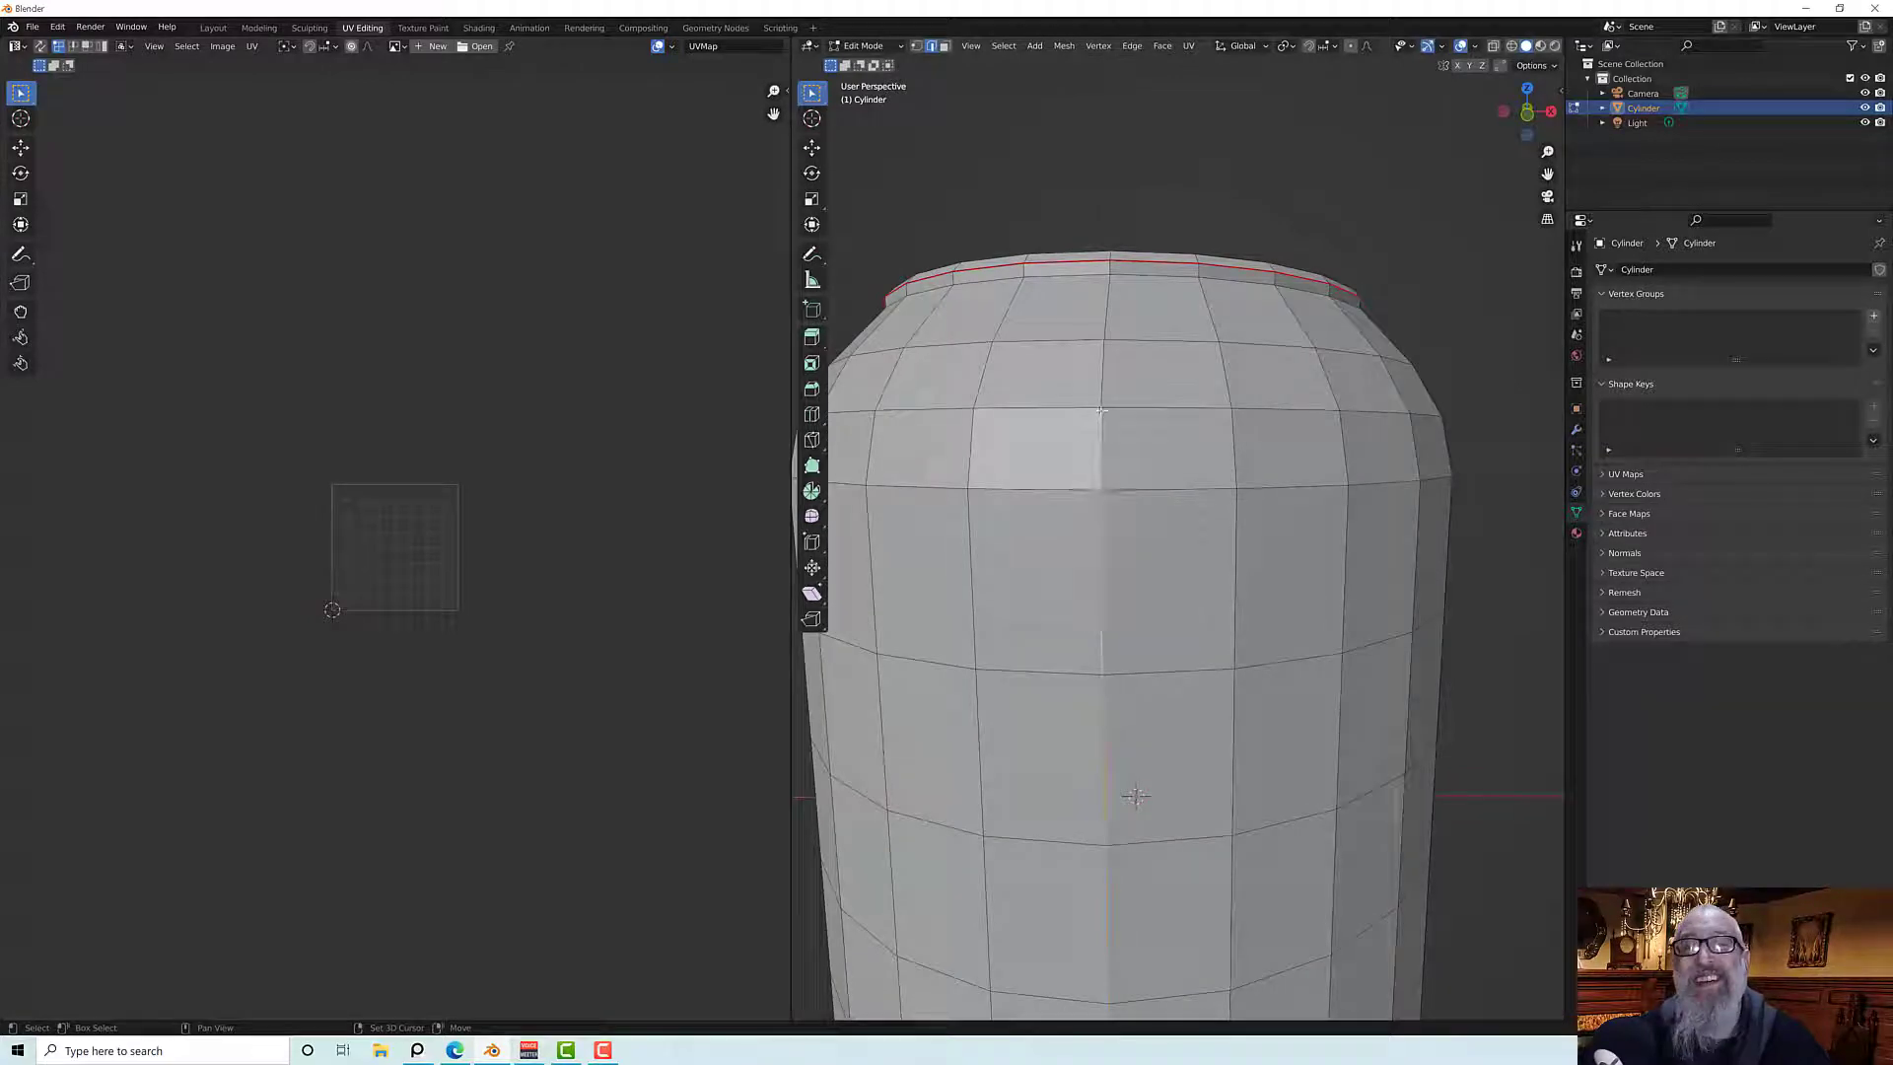
left_click(1105, 357, "shift")
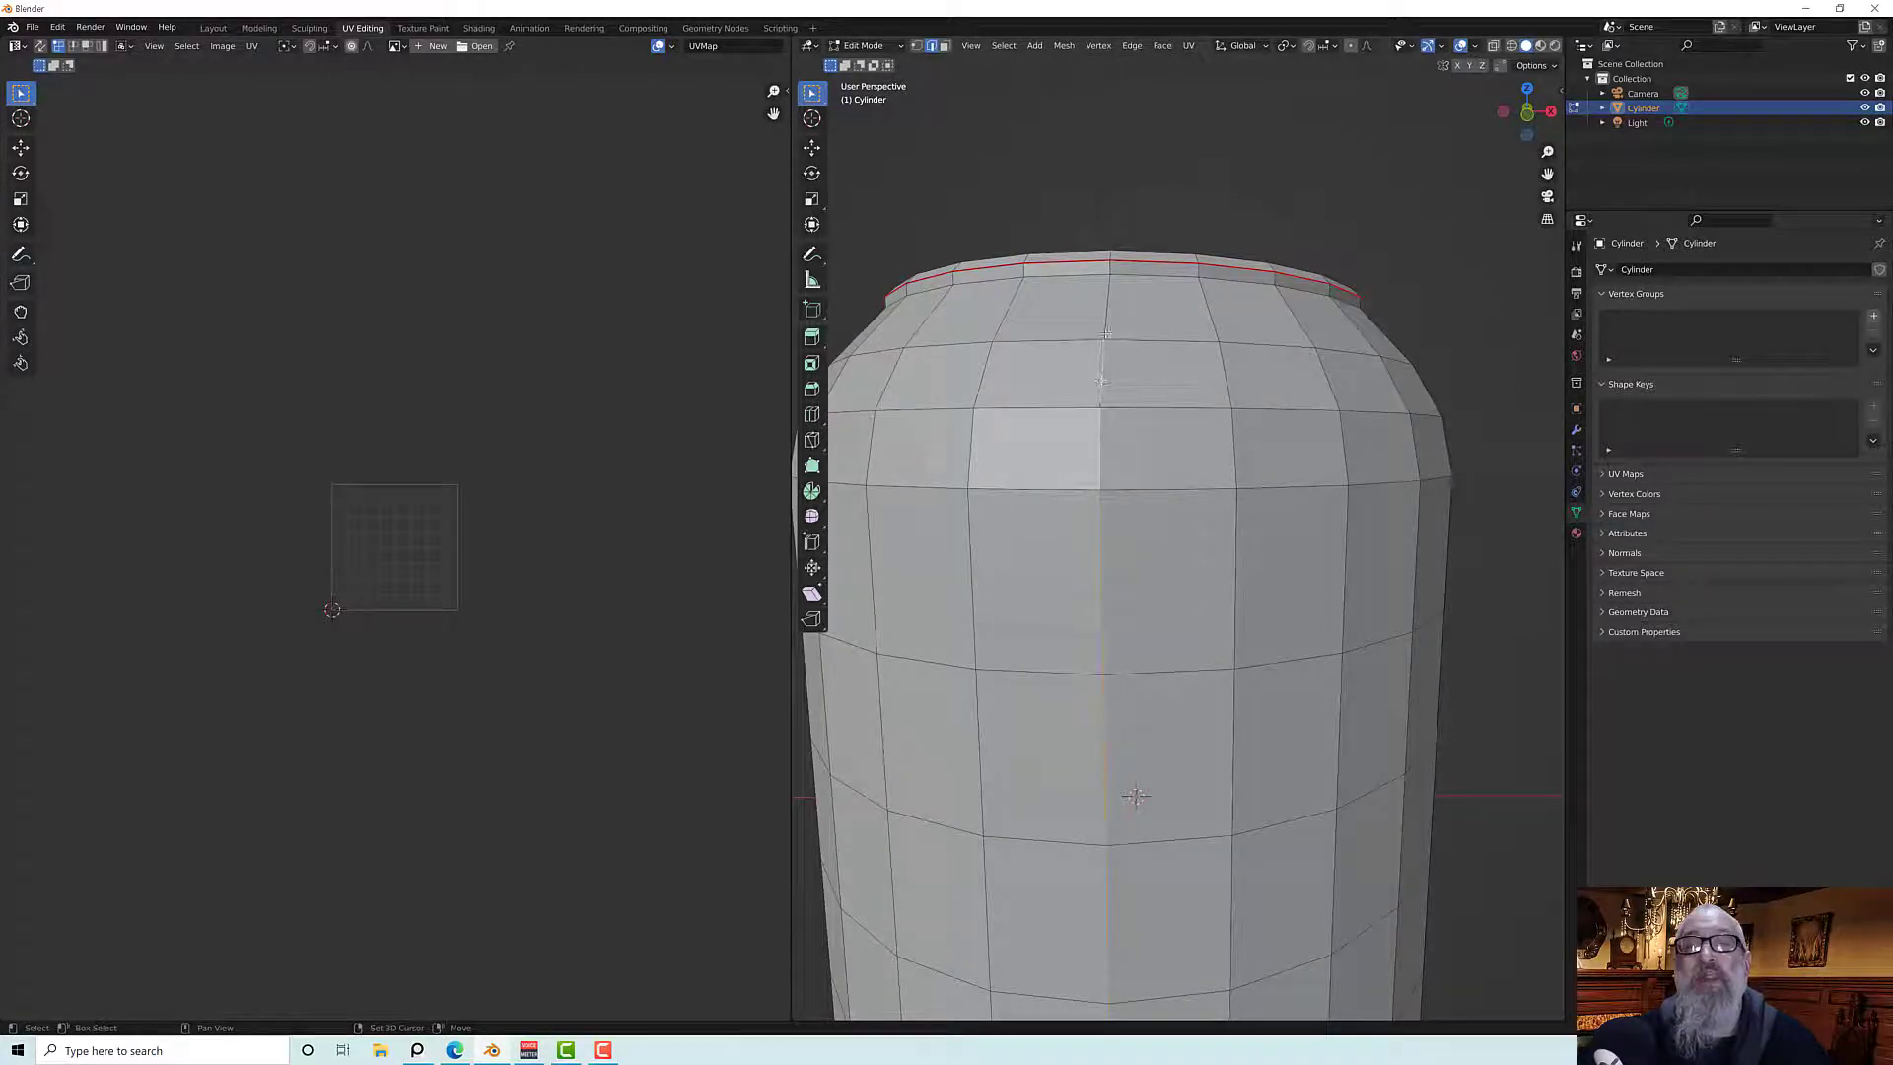
left_click(1106, 327, "shift")
scroll(1110, 269, "down", 7)
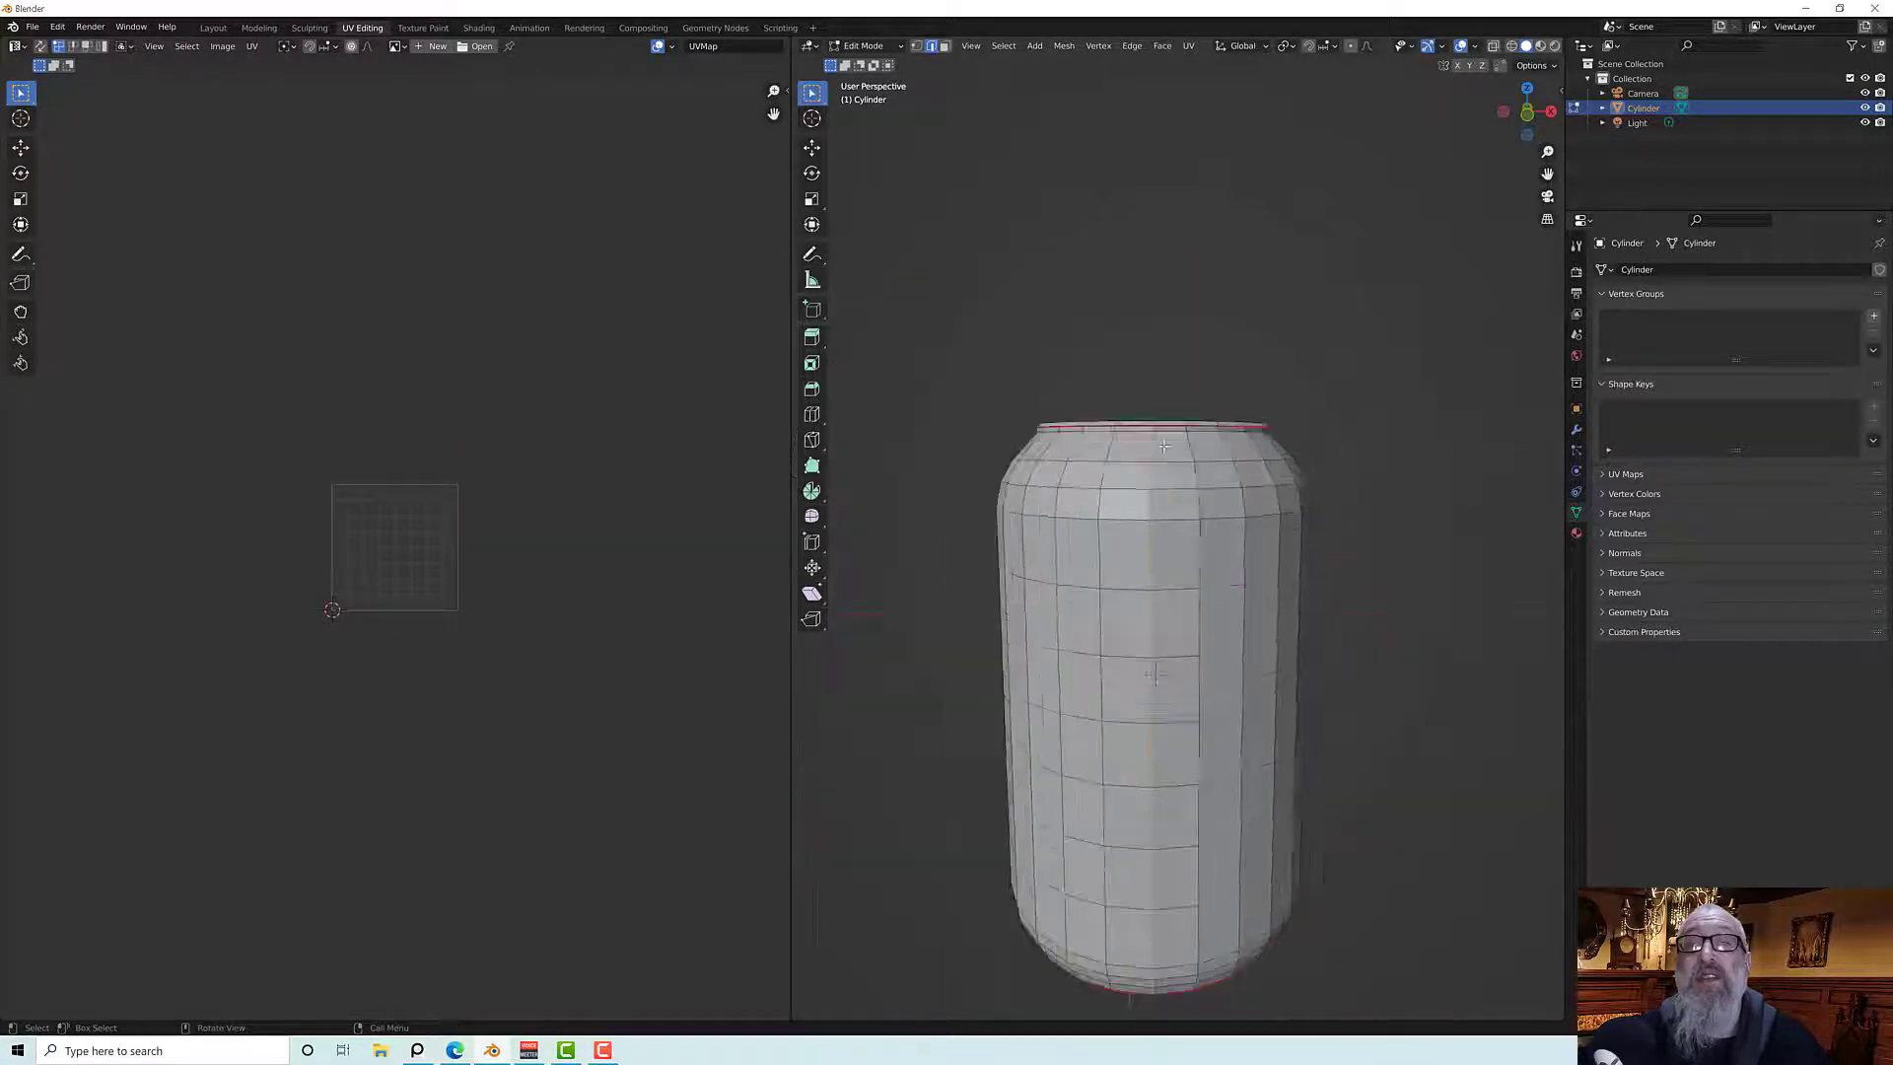
middle_click_drag(1182, 502, 1187, 560)
scroll(1187, 560, "up", 2)
scroll(1187, 560, "up", 1)
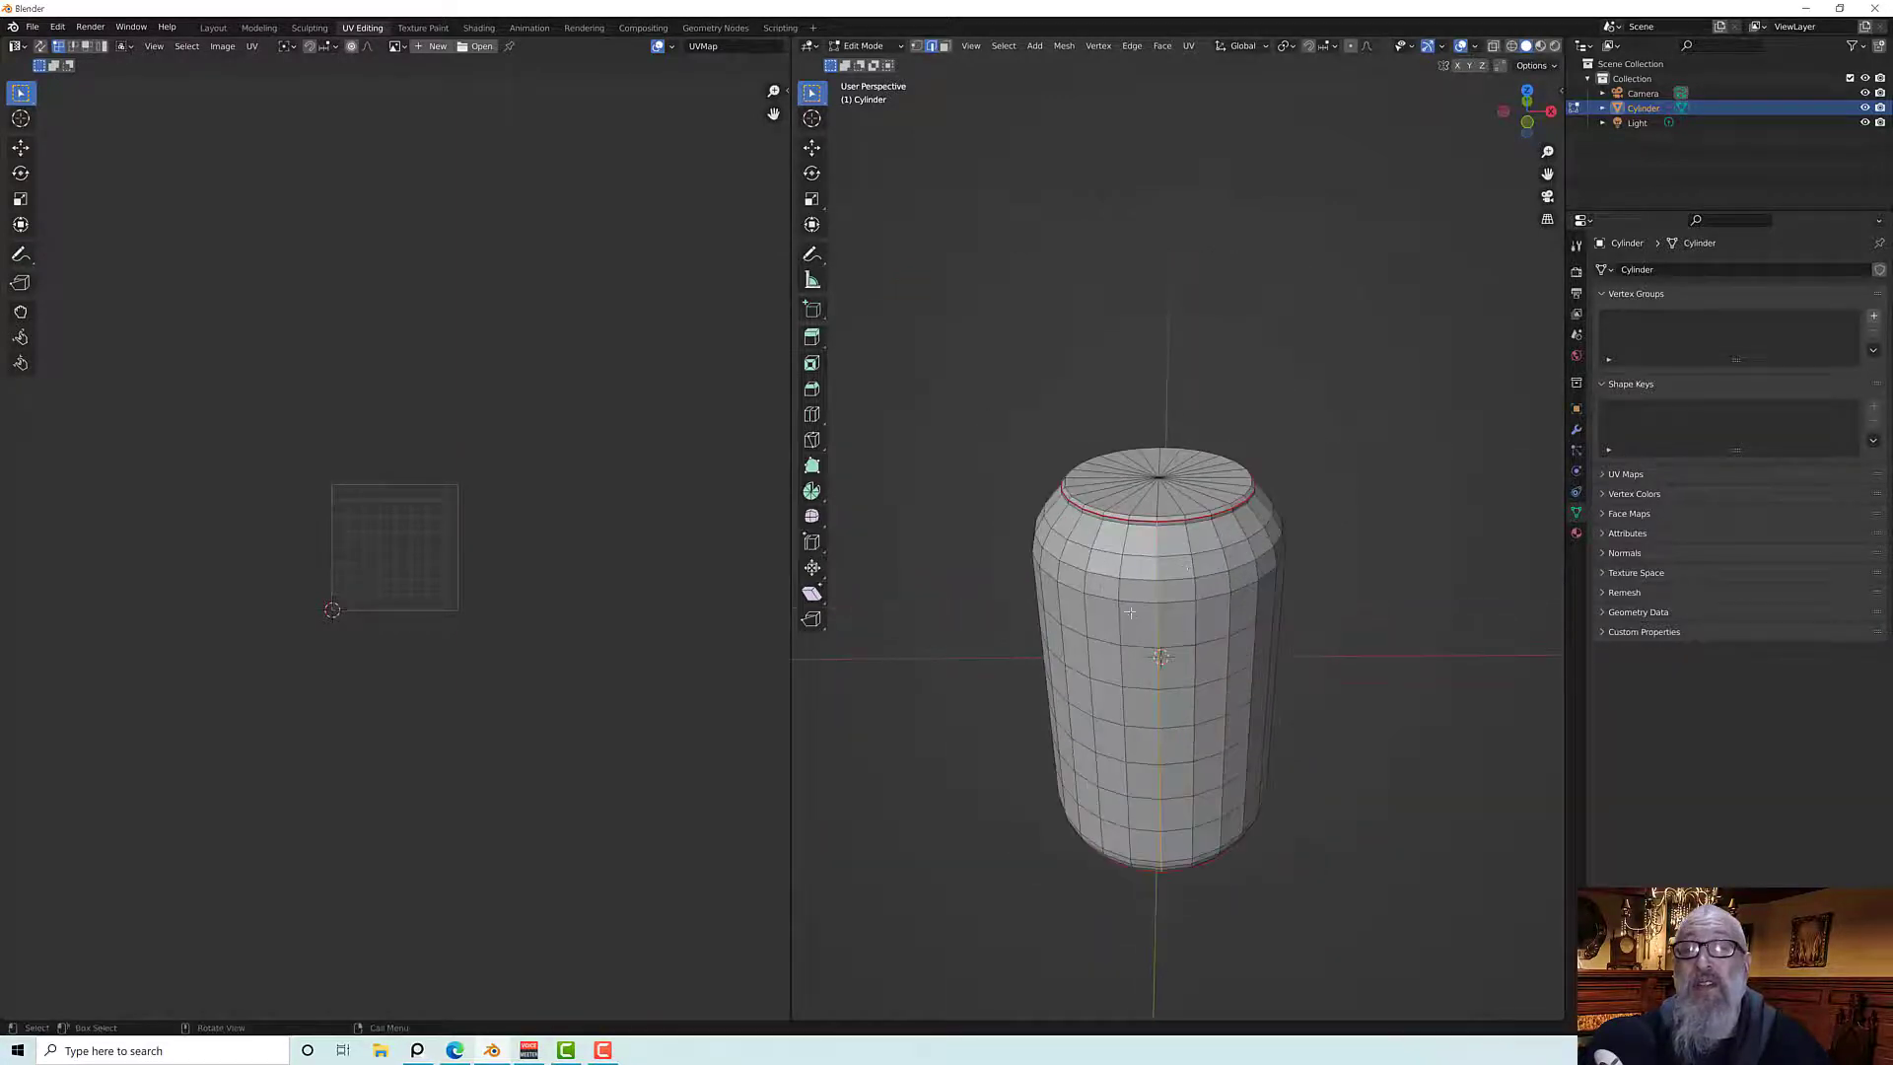
right_click(1156, 603)
left_click(1155, 604)
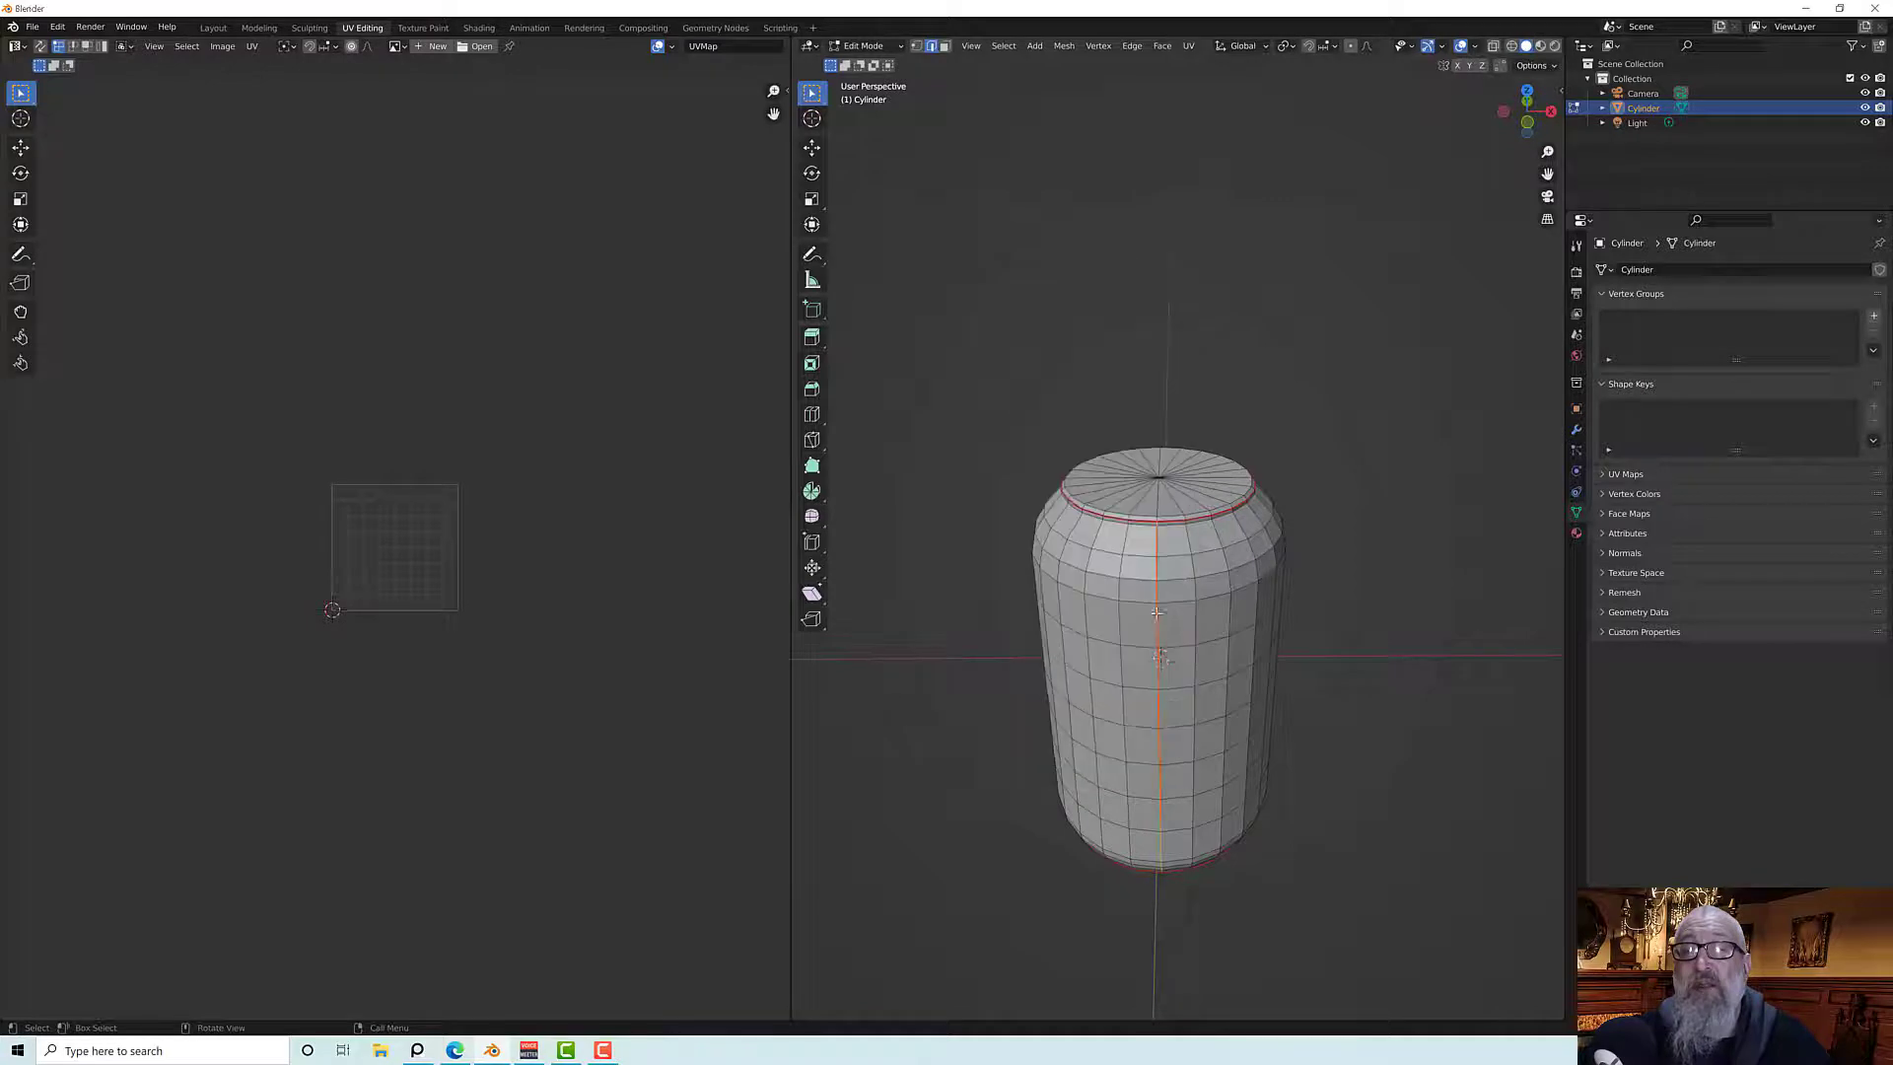
middle_click_drag(1156, 604, 693, 587)
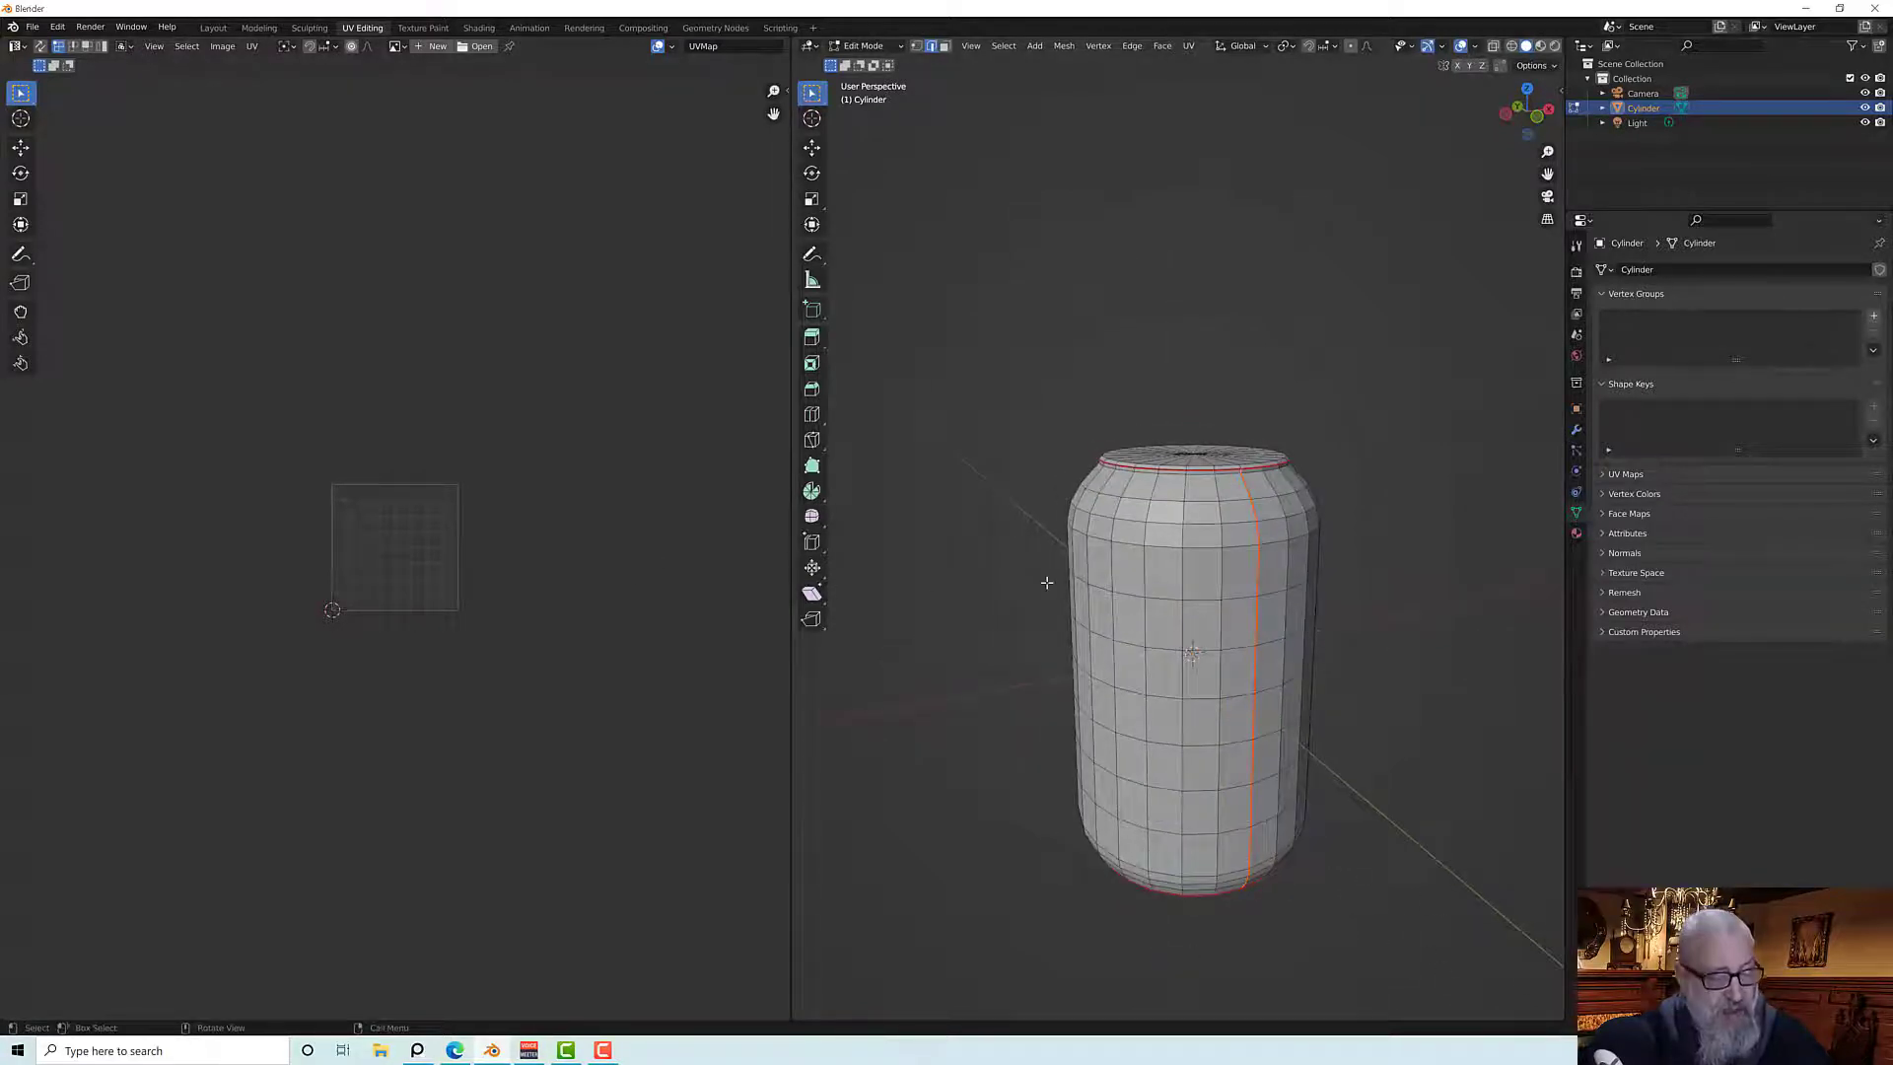
Select the whole mesh and unwrap it into the UV editor
key("a")
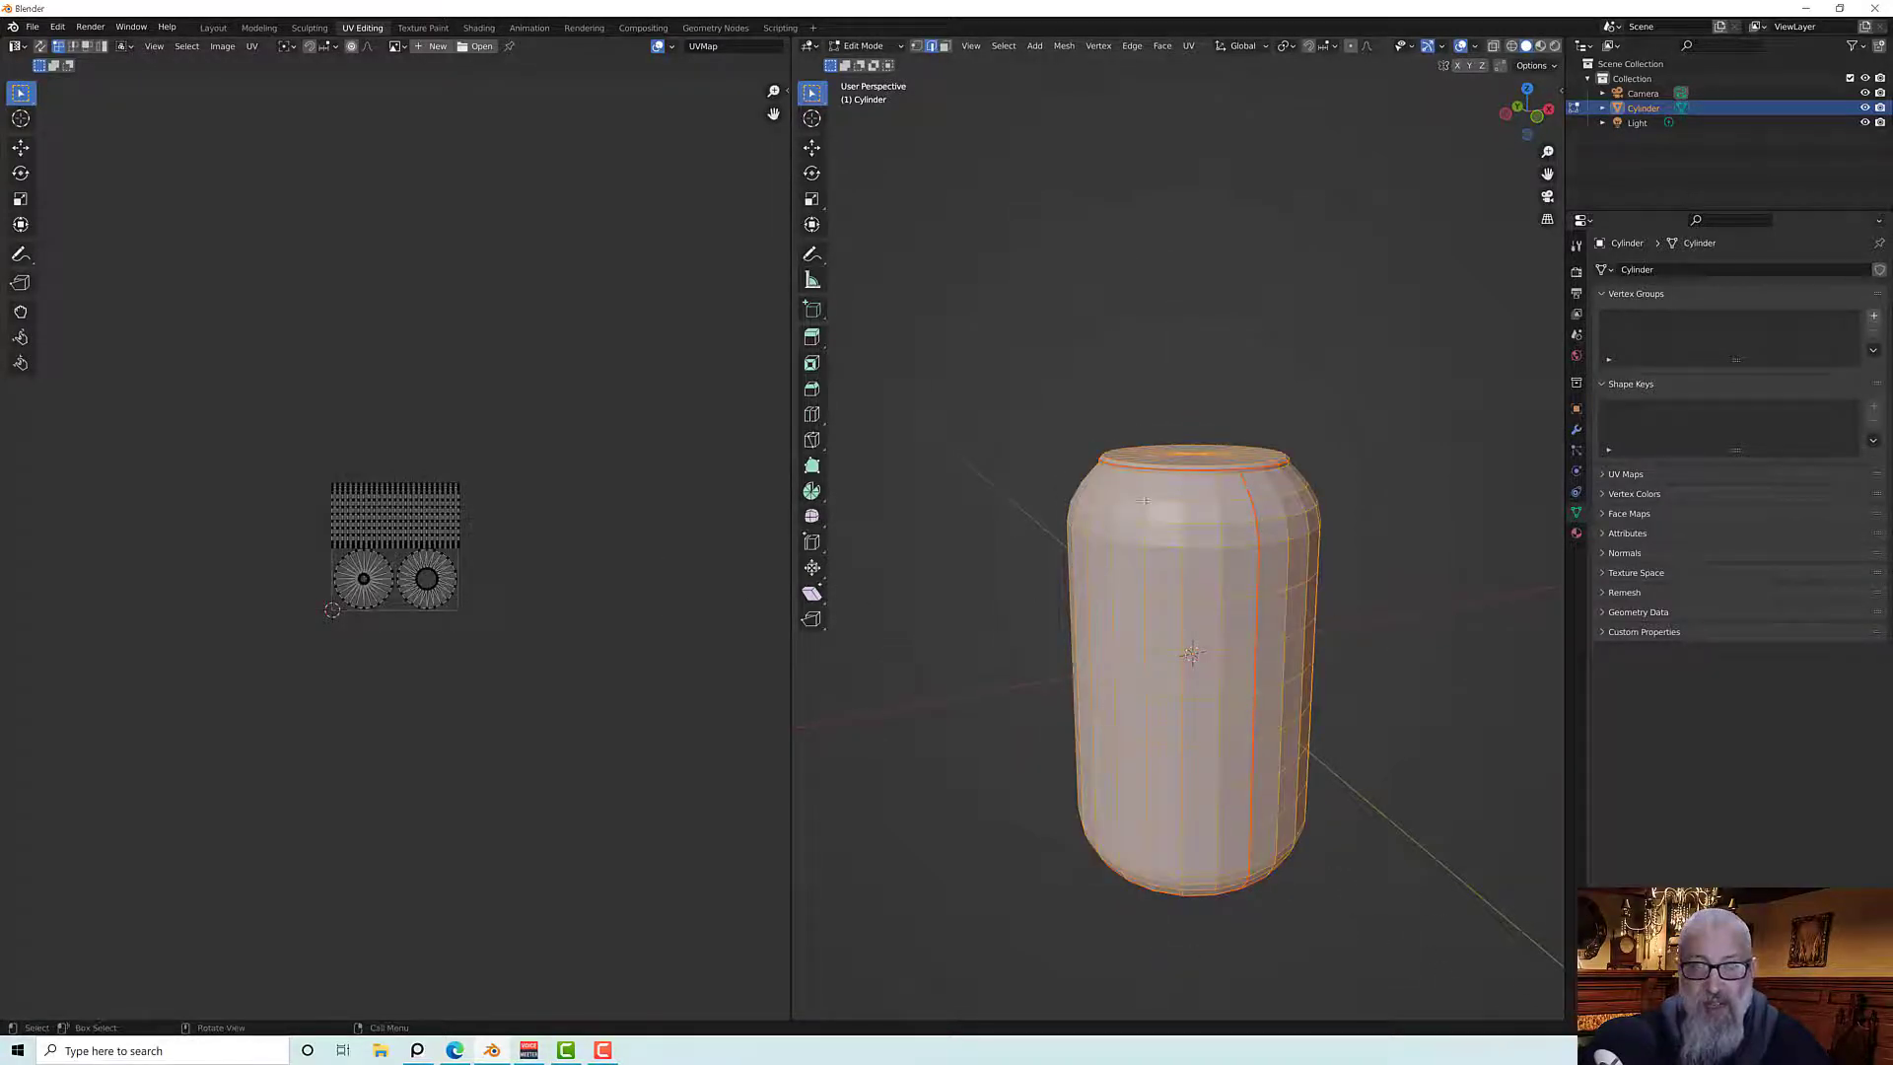
key("a")
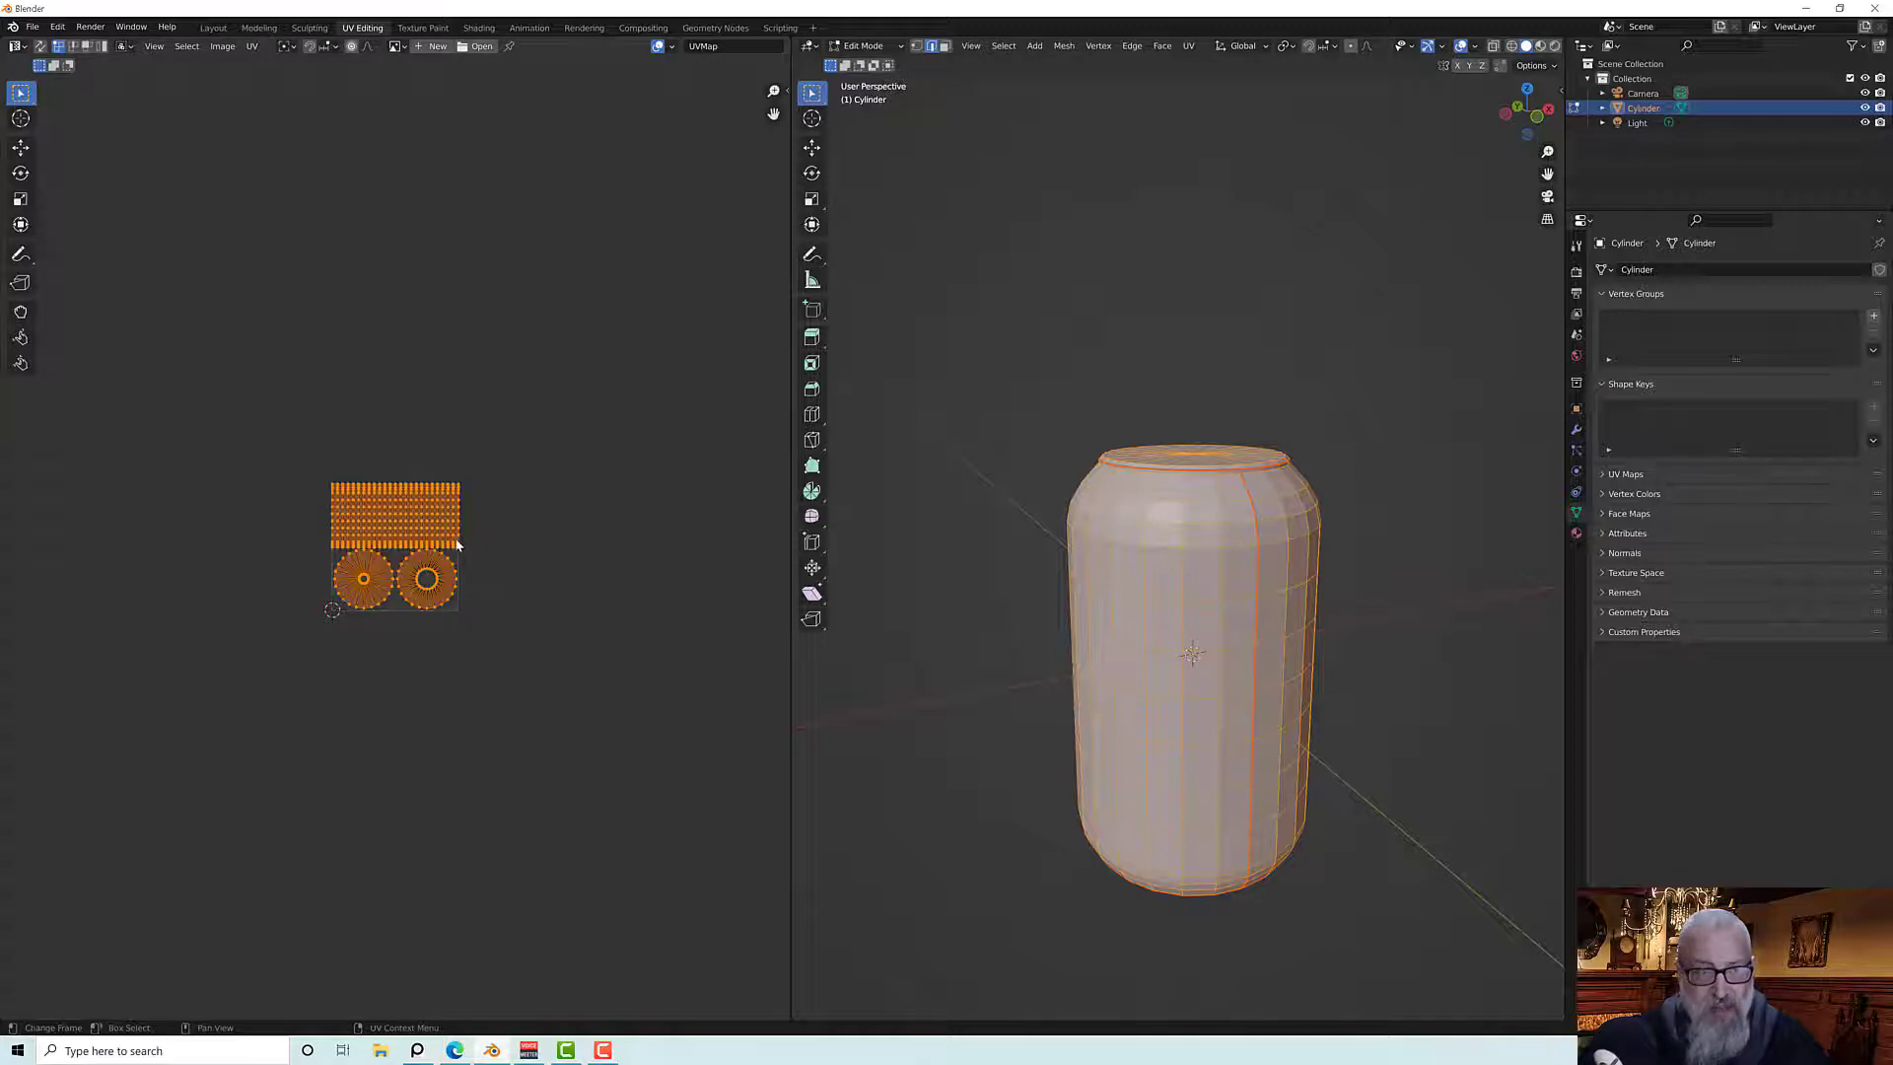
scroll(449, 545, "up", 2)
scroll(449, 546, "up", 5)
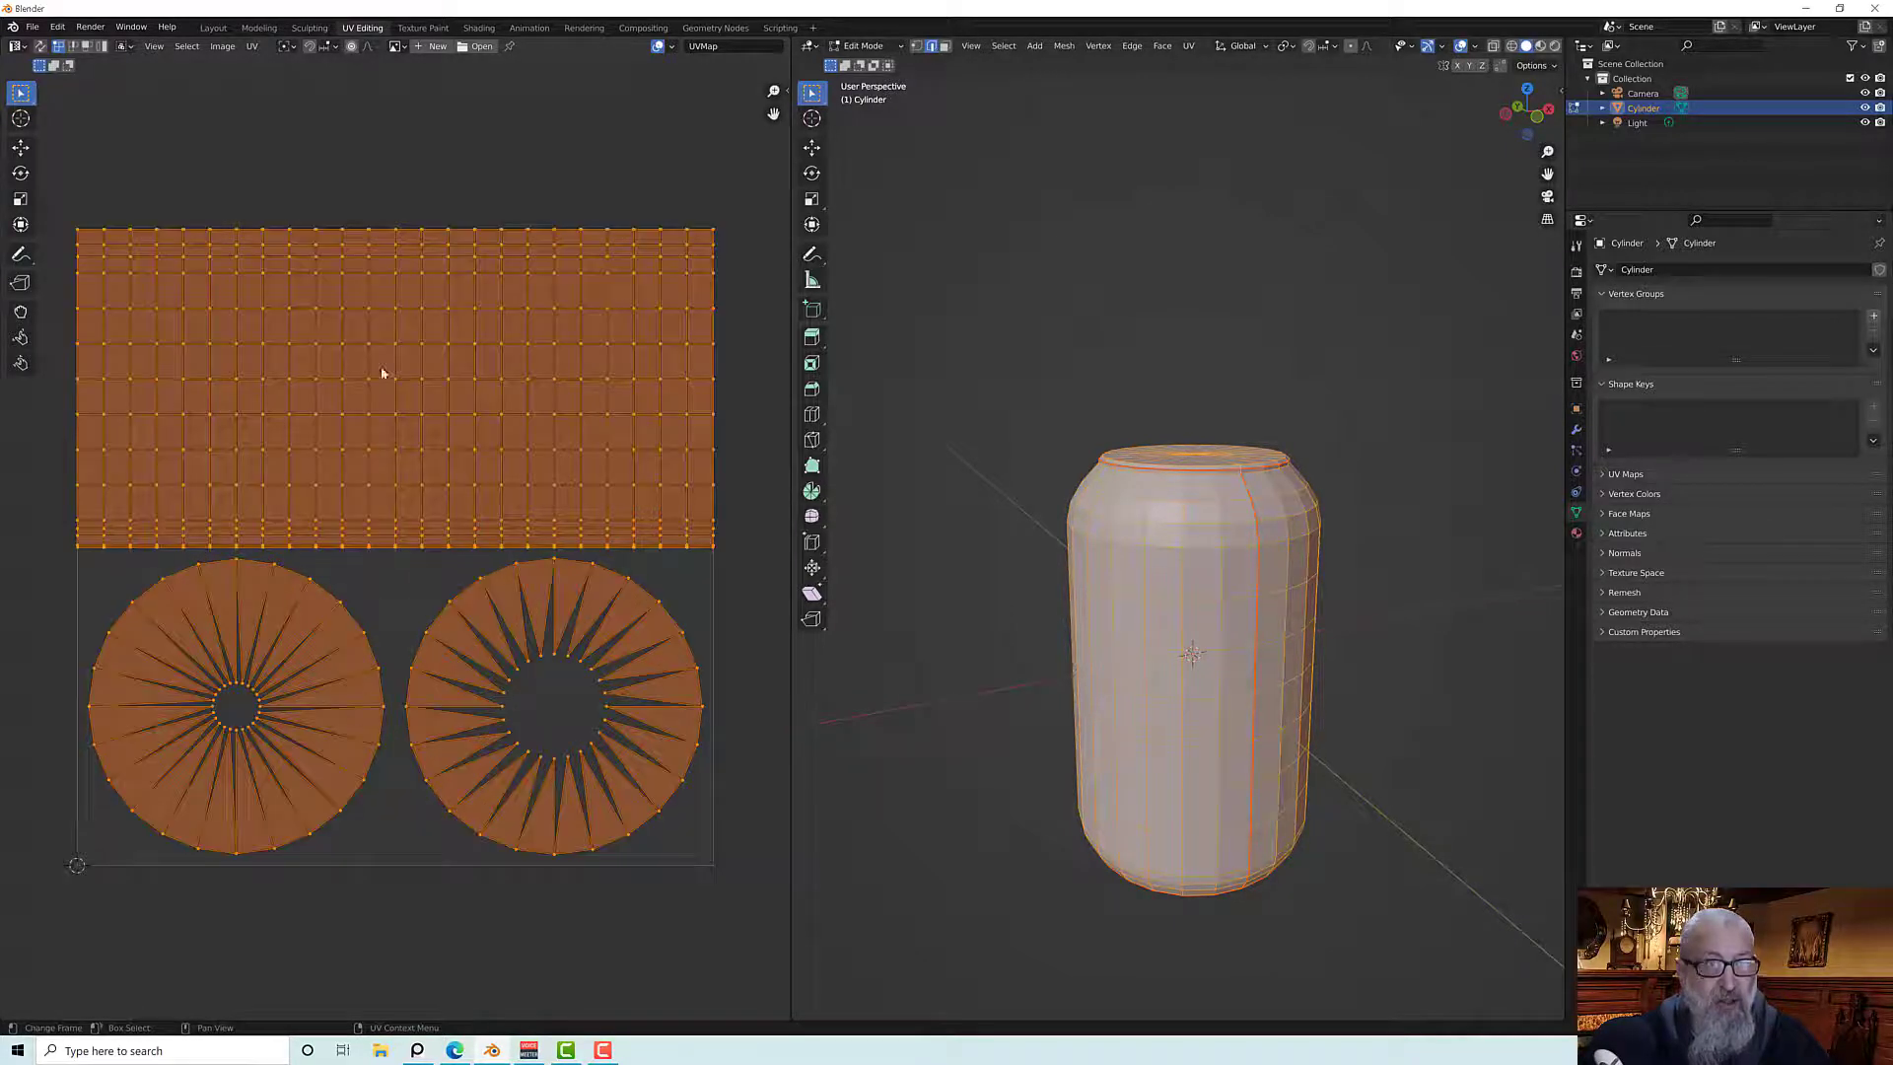
left_click(247, 50)
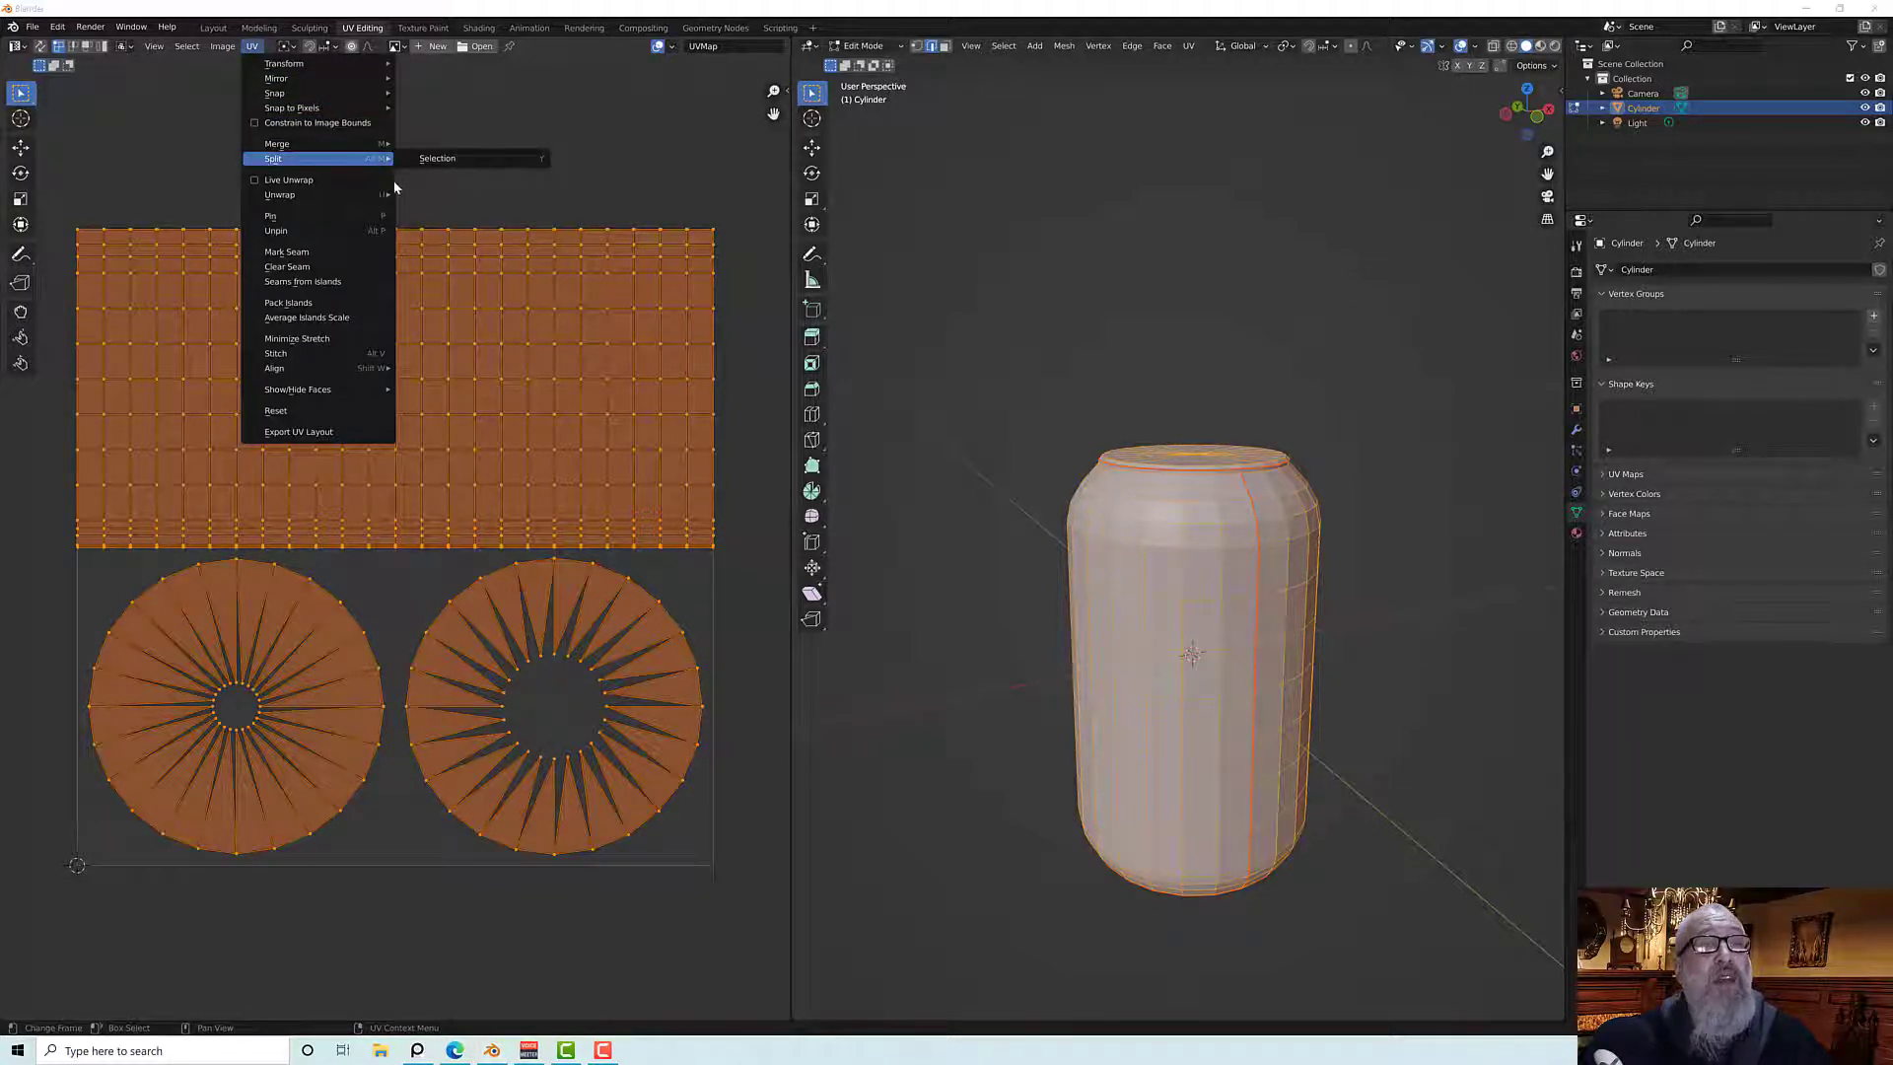
mouse_move(347, 202)
left_click(441, 194)
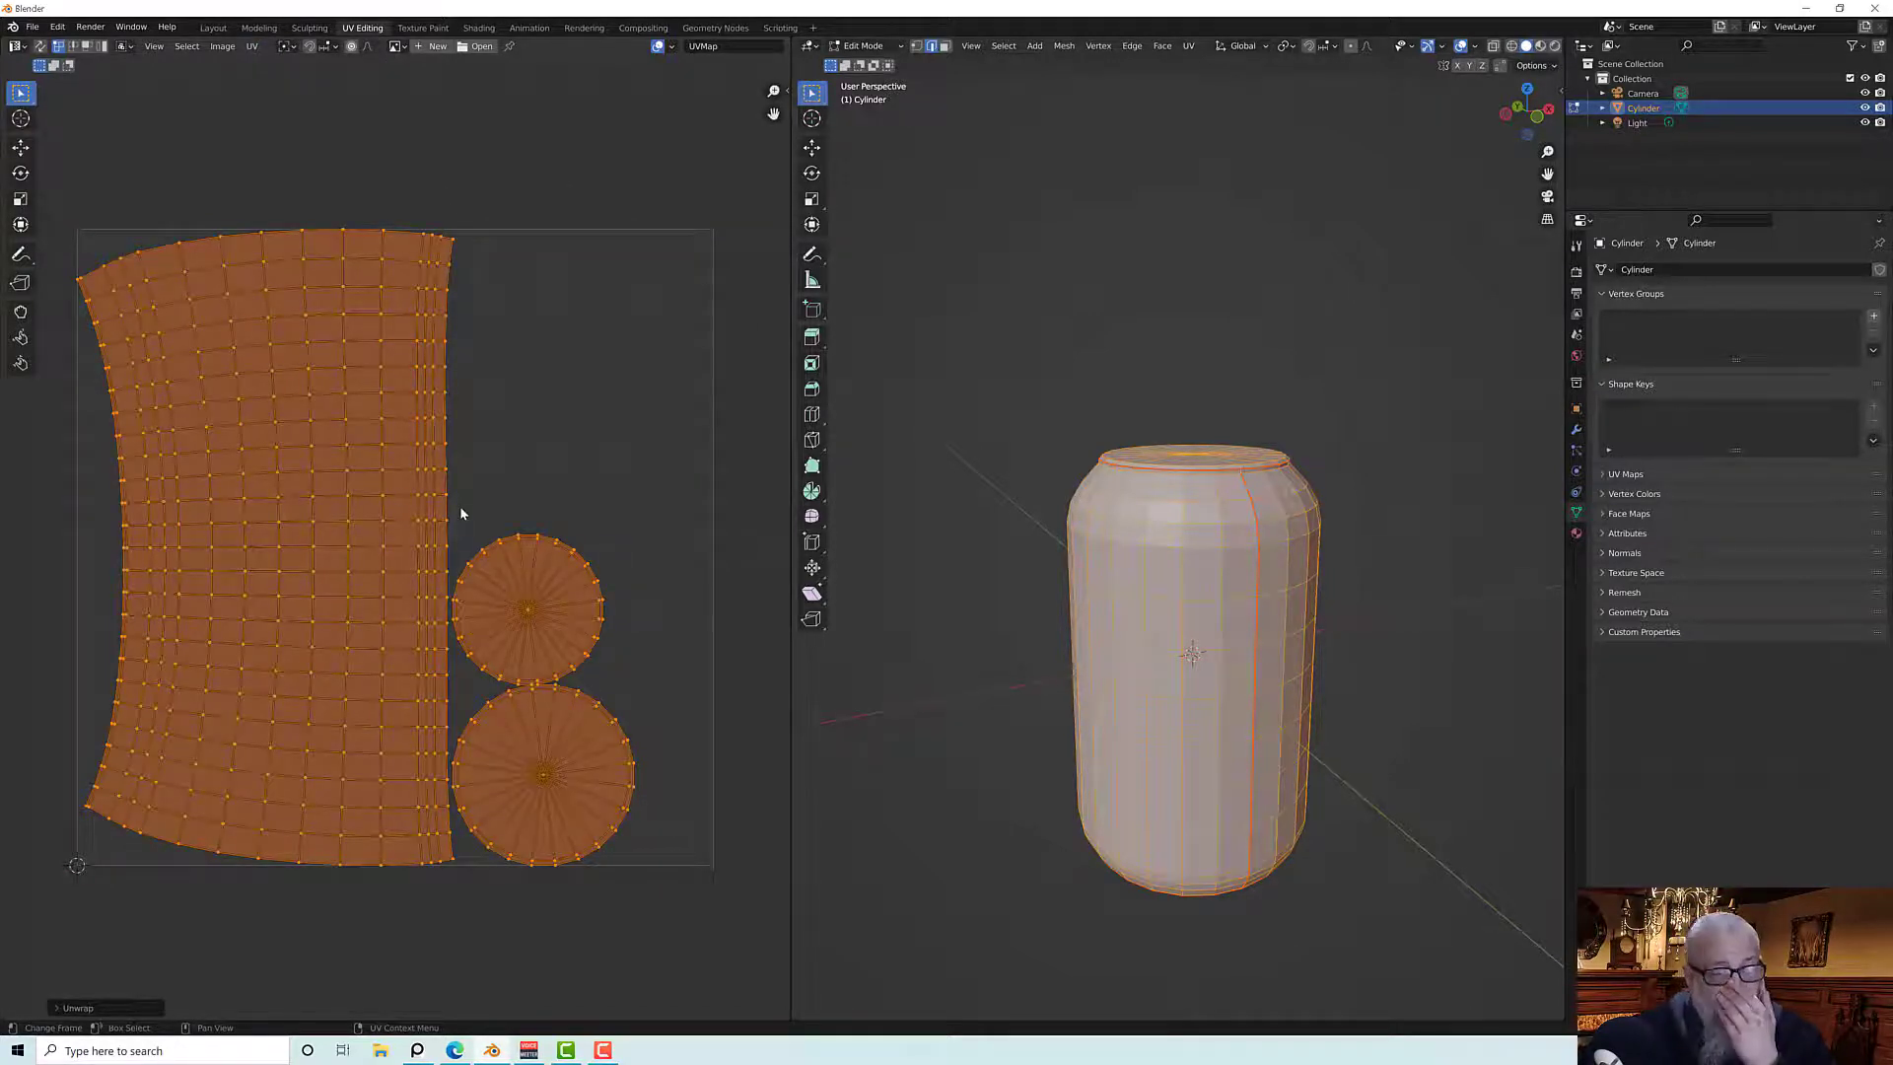
Change the unwrap method from Angle Based to Conformal
left_click(138, 1007)
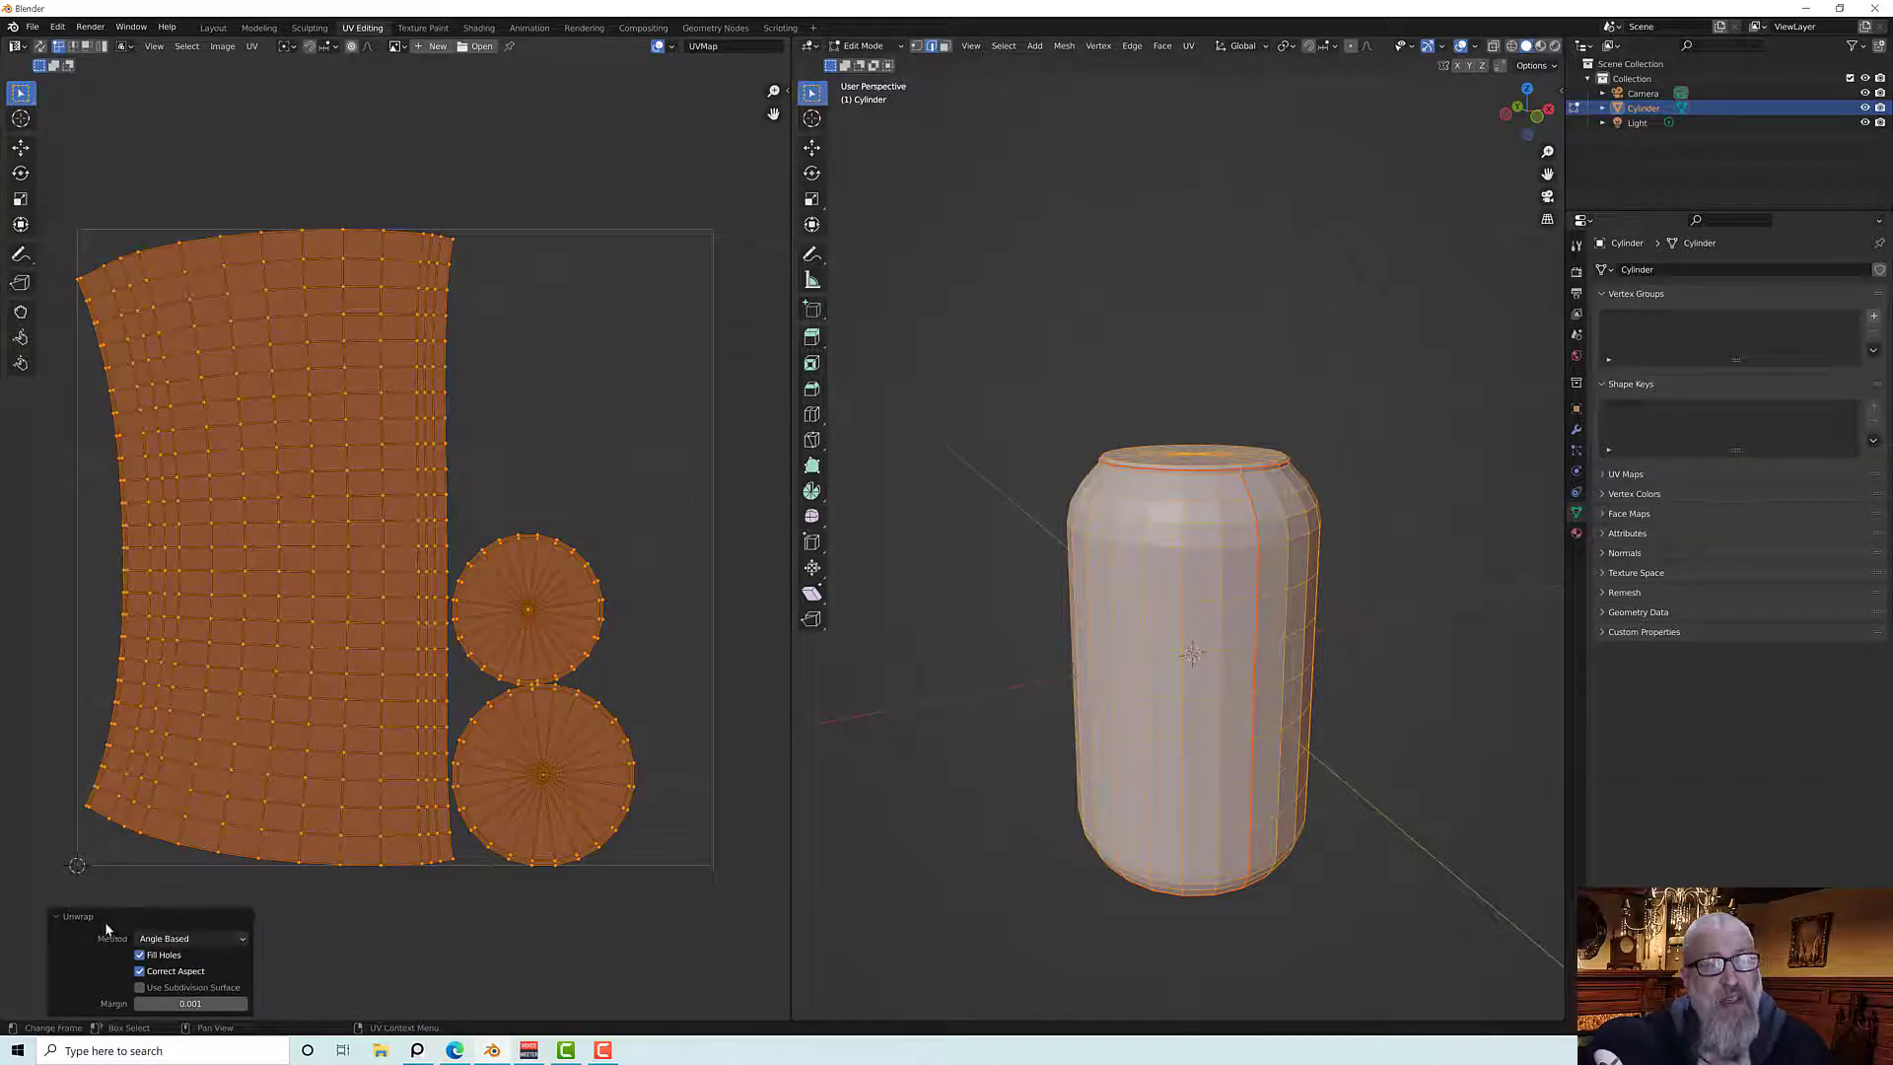
left_click(172, 941)
left_click(174, 973)
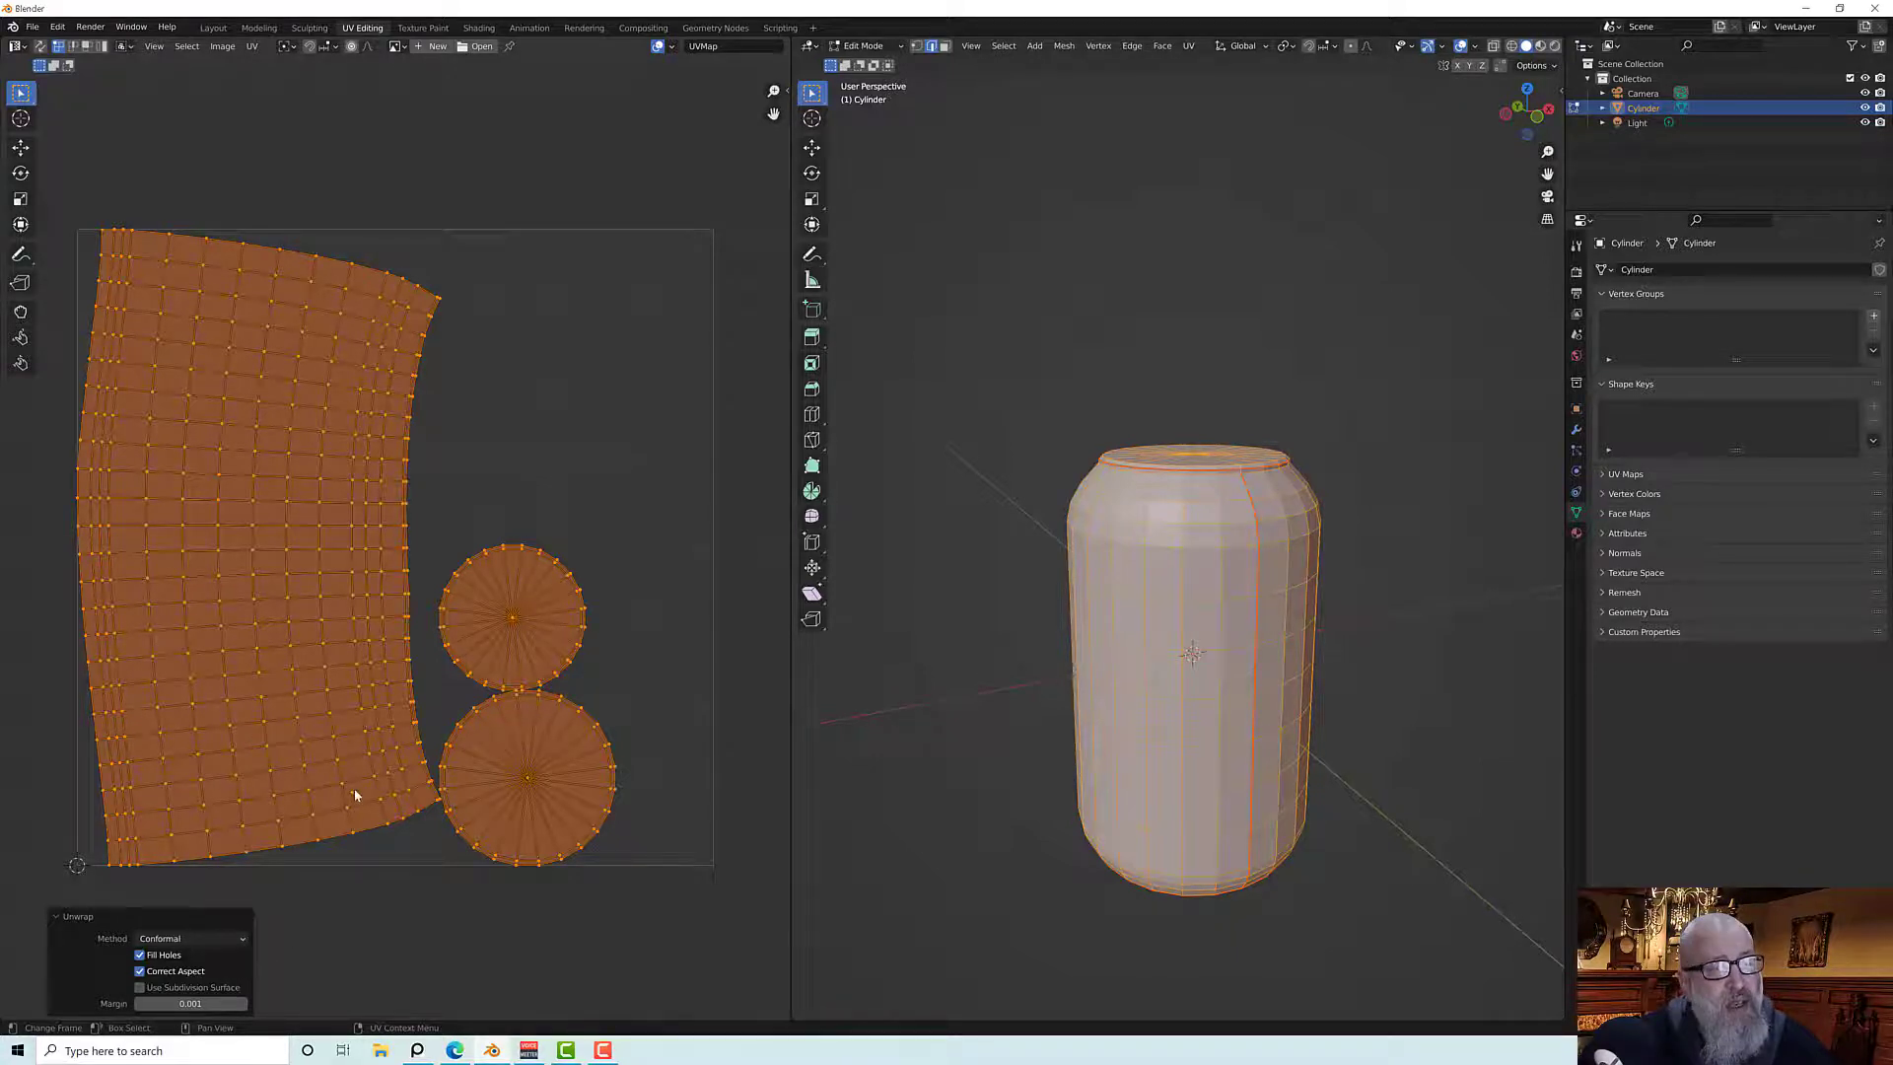
scroll(355, 795, "down", 3)
scroll(428, 751, "up", 4)
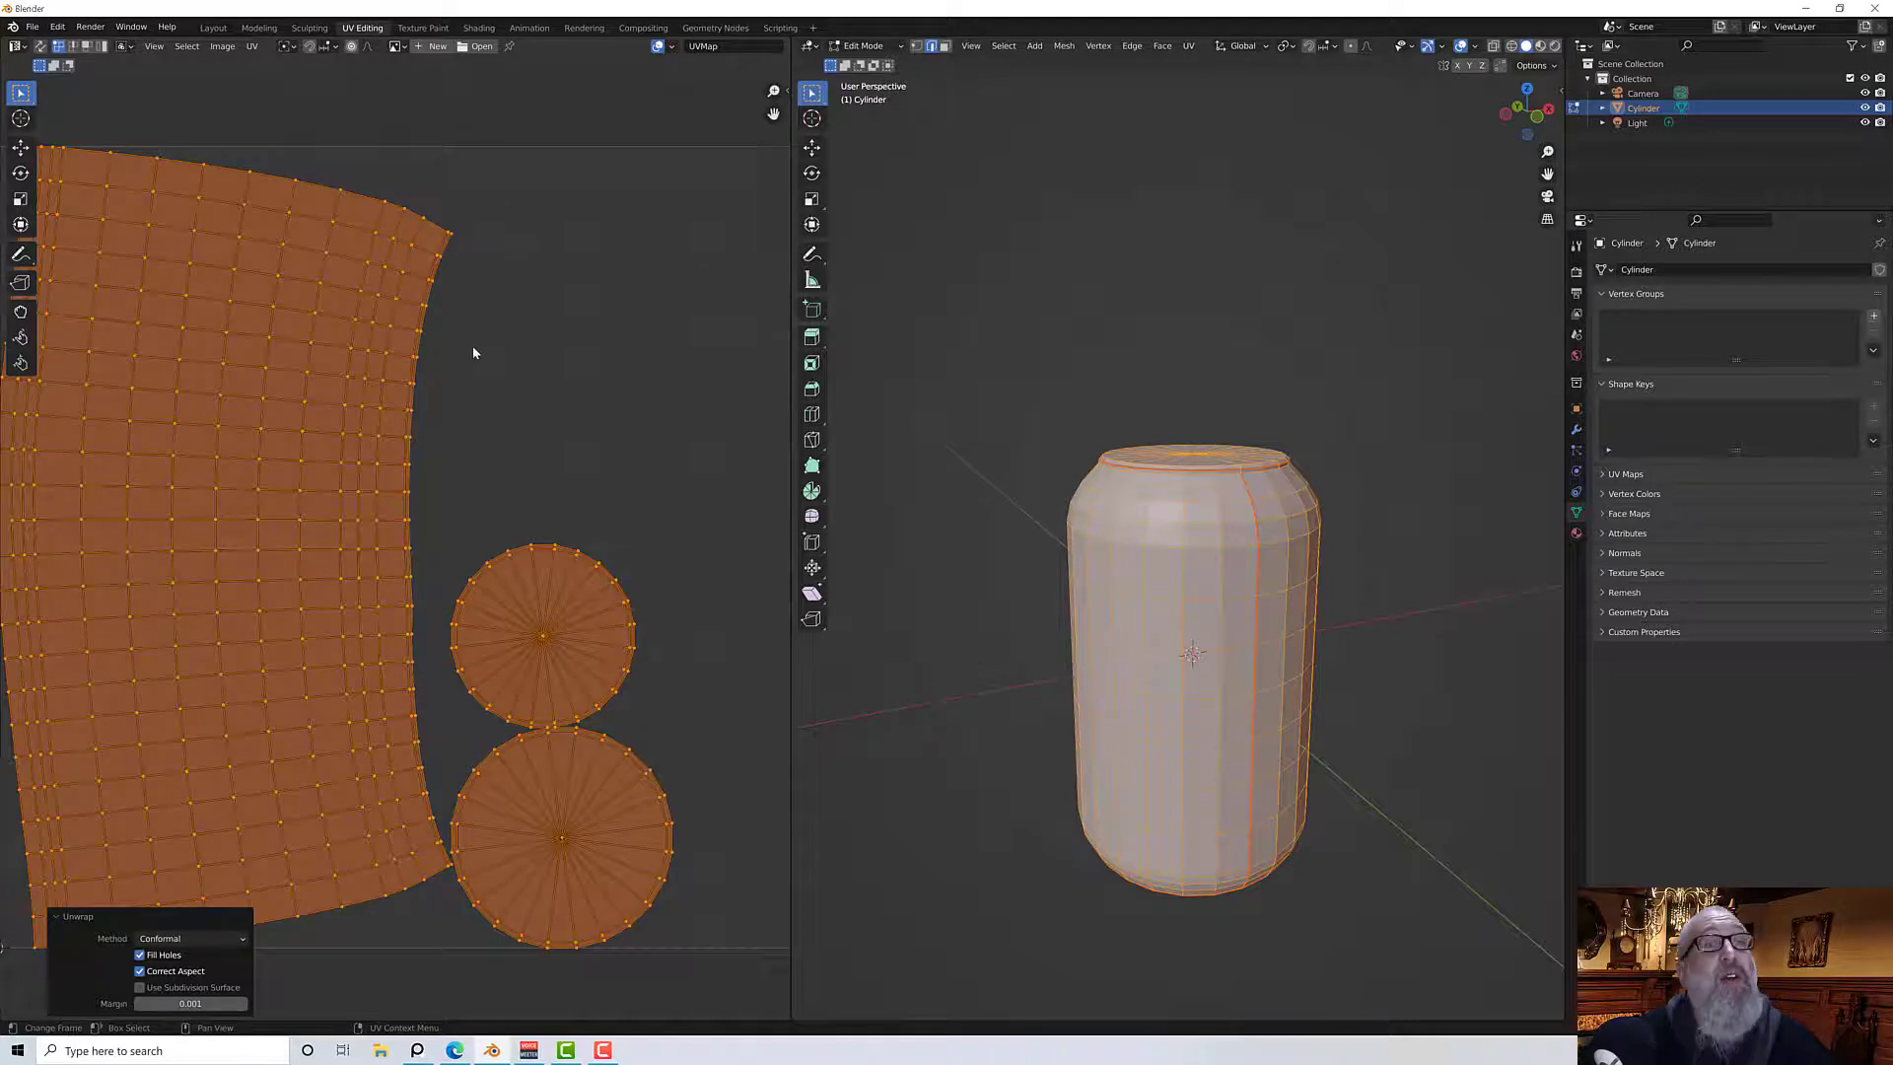
scroll(473, 352, "down", 4)
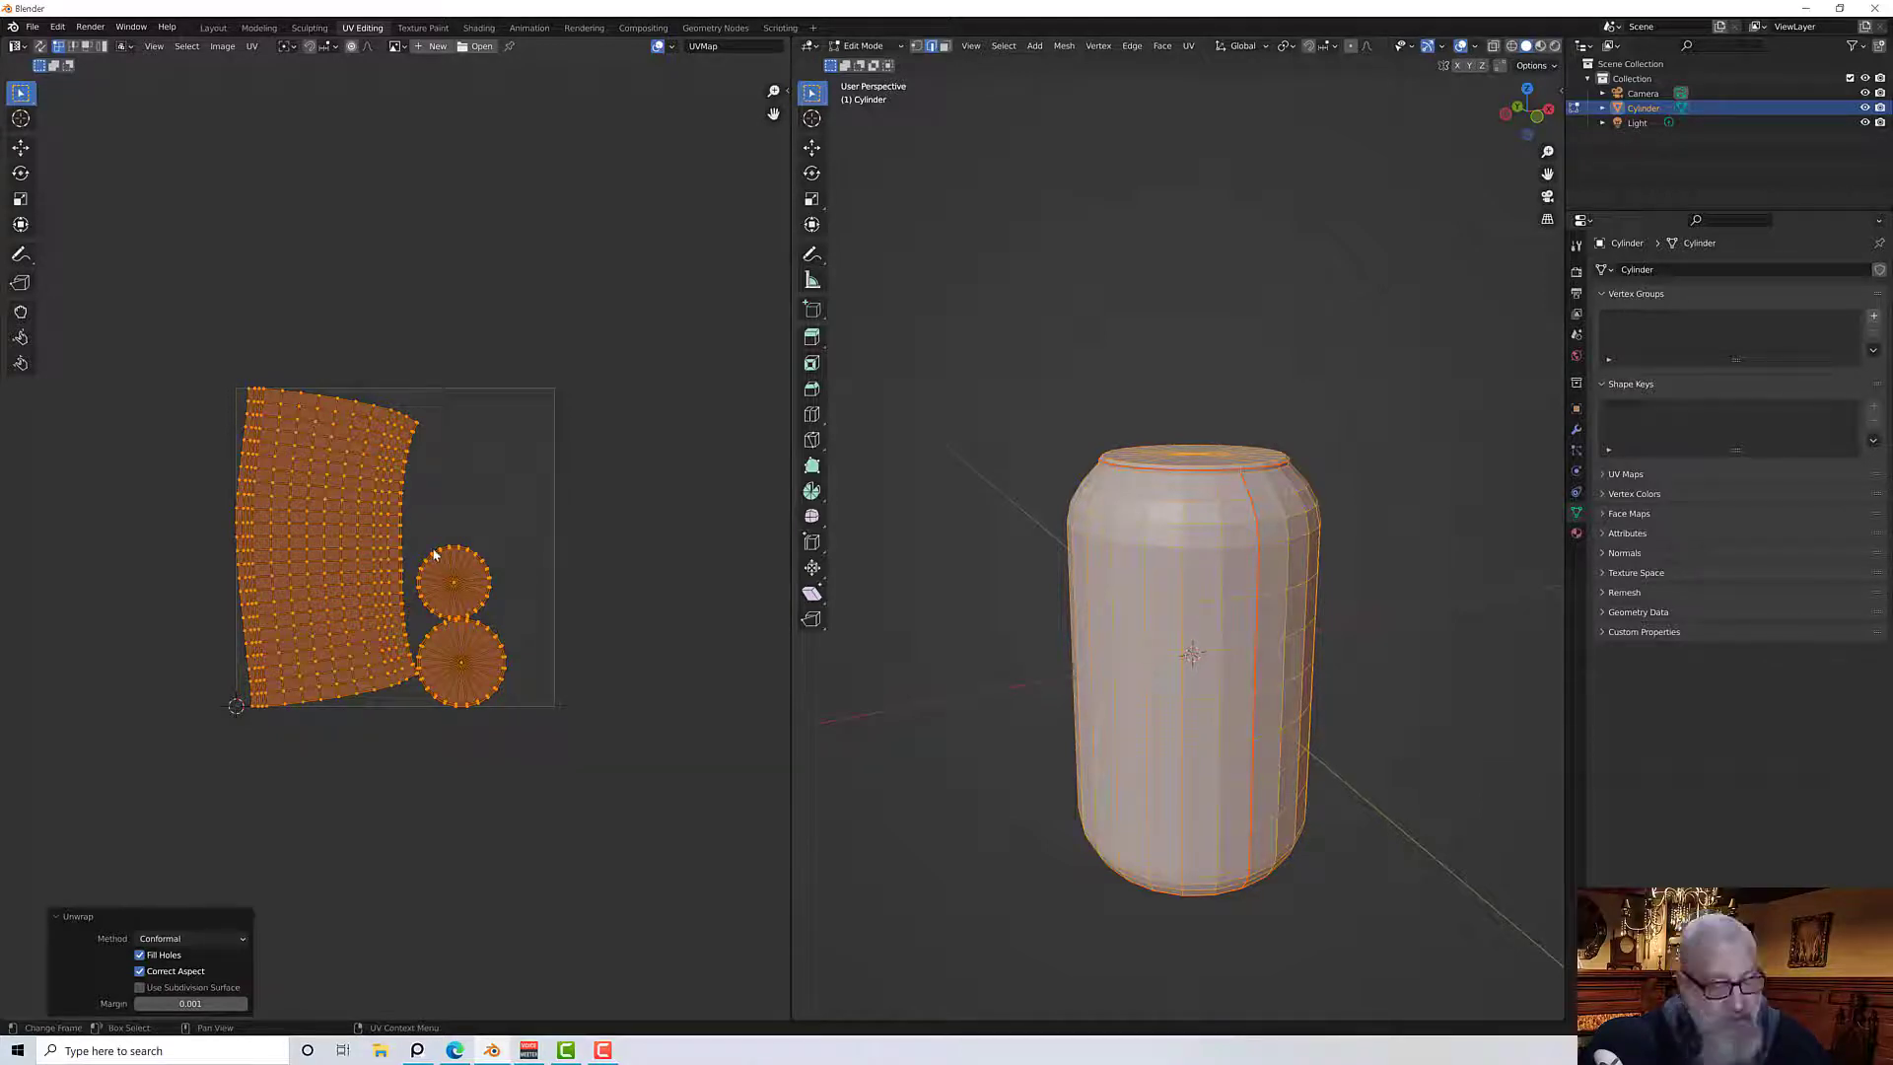
Rotate the UV islands about 90 degrees so the side strip lies horizontally beneath the two circles
key("r")
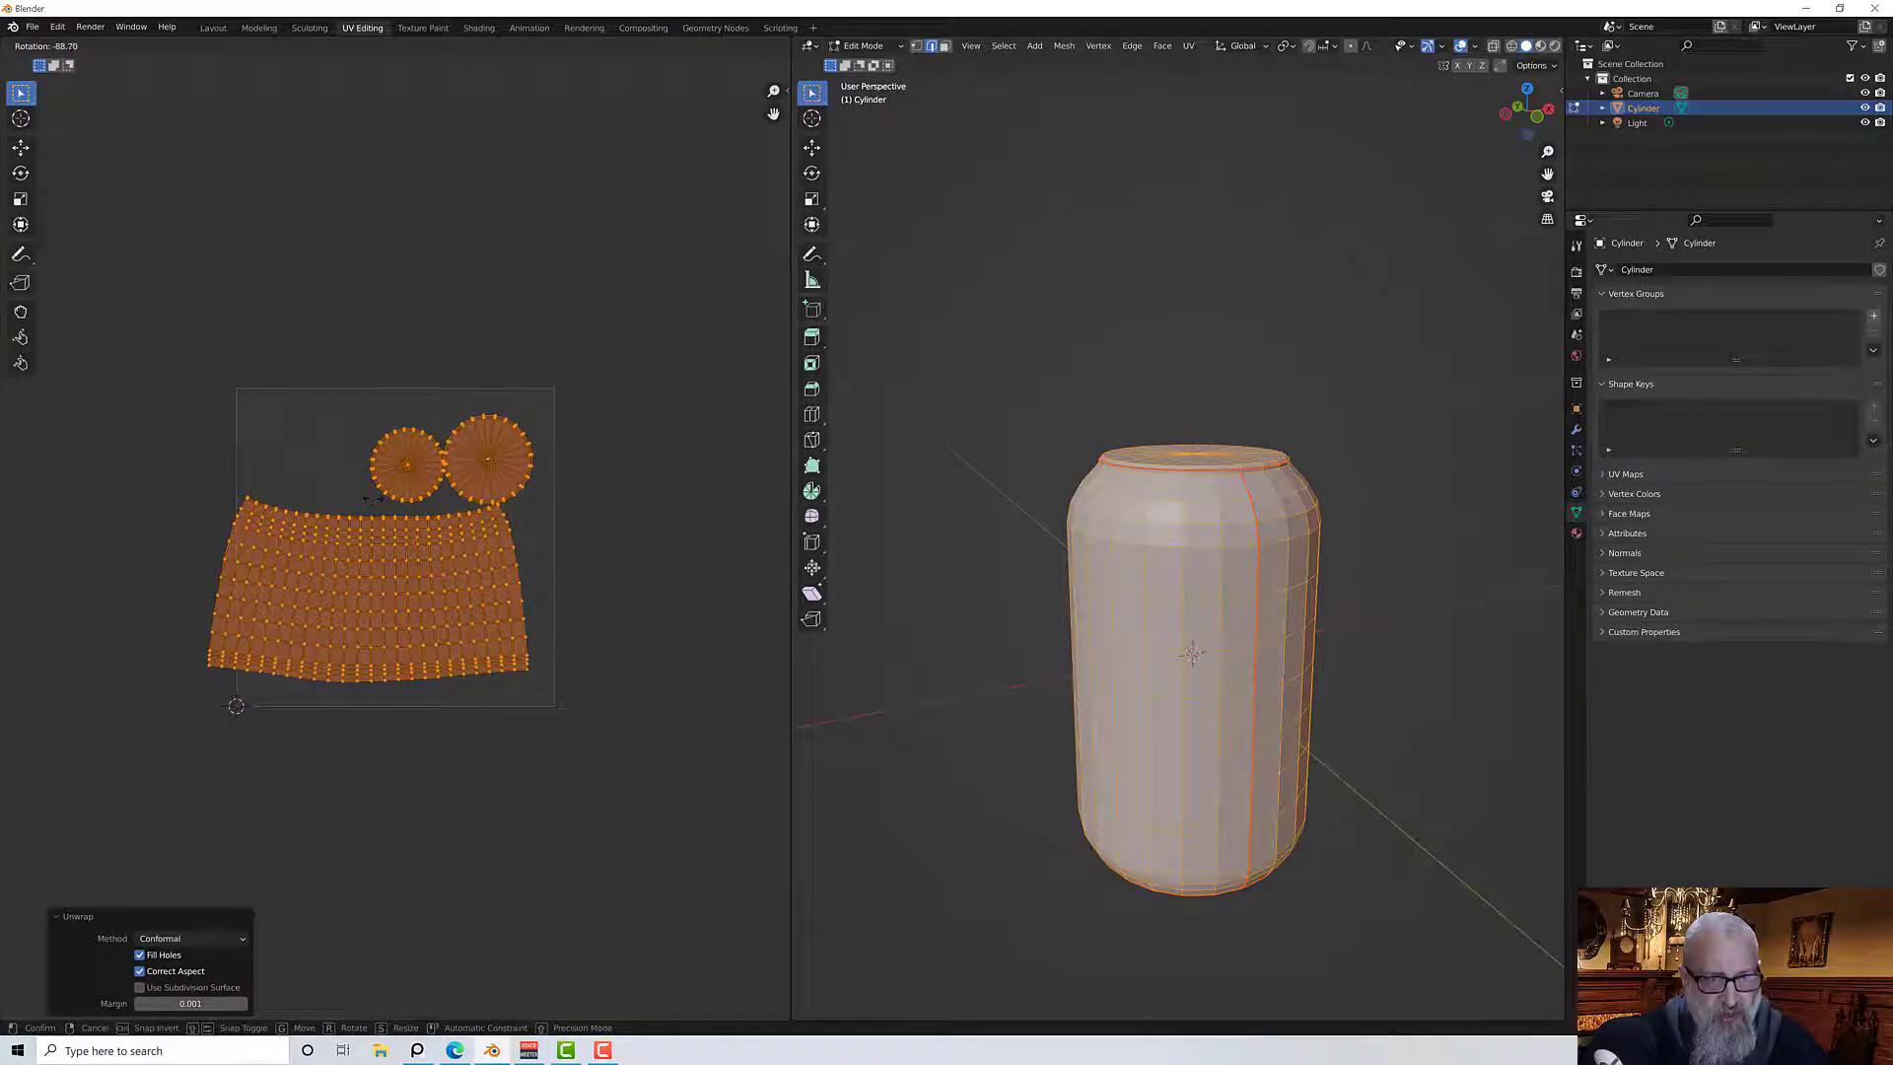
left_click(378, 490)
scroll(389, 532, "up", 4)
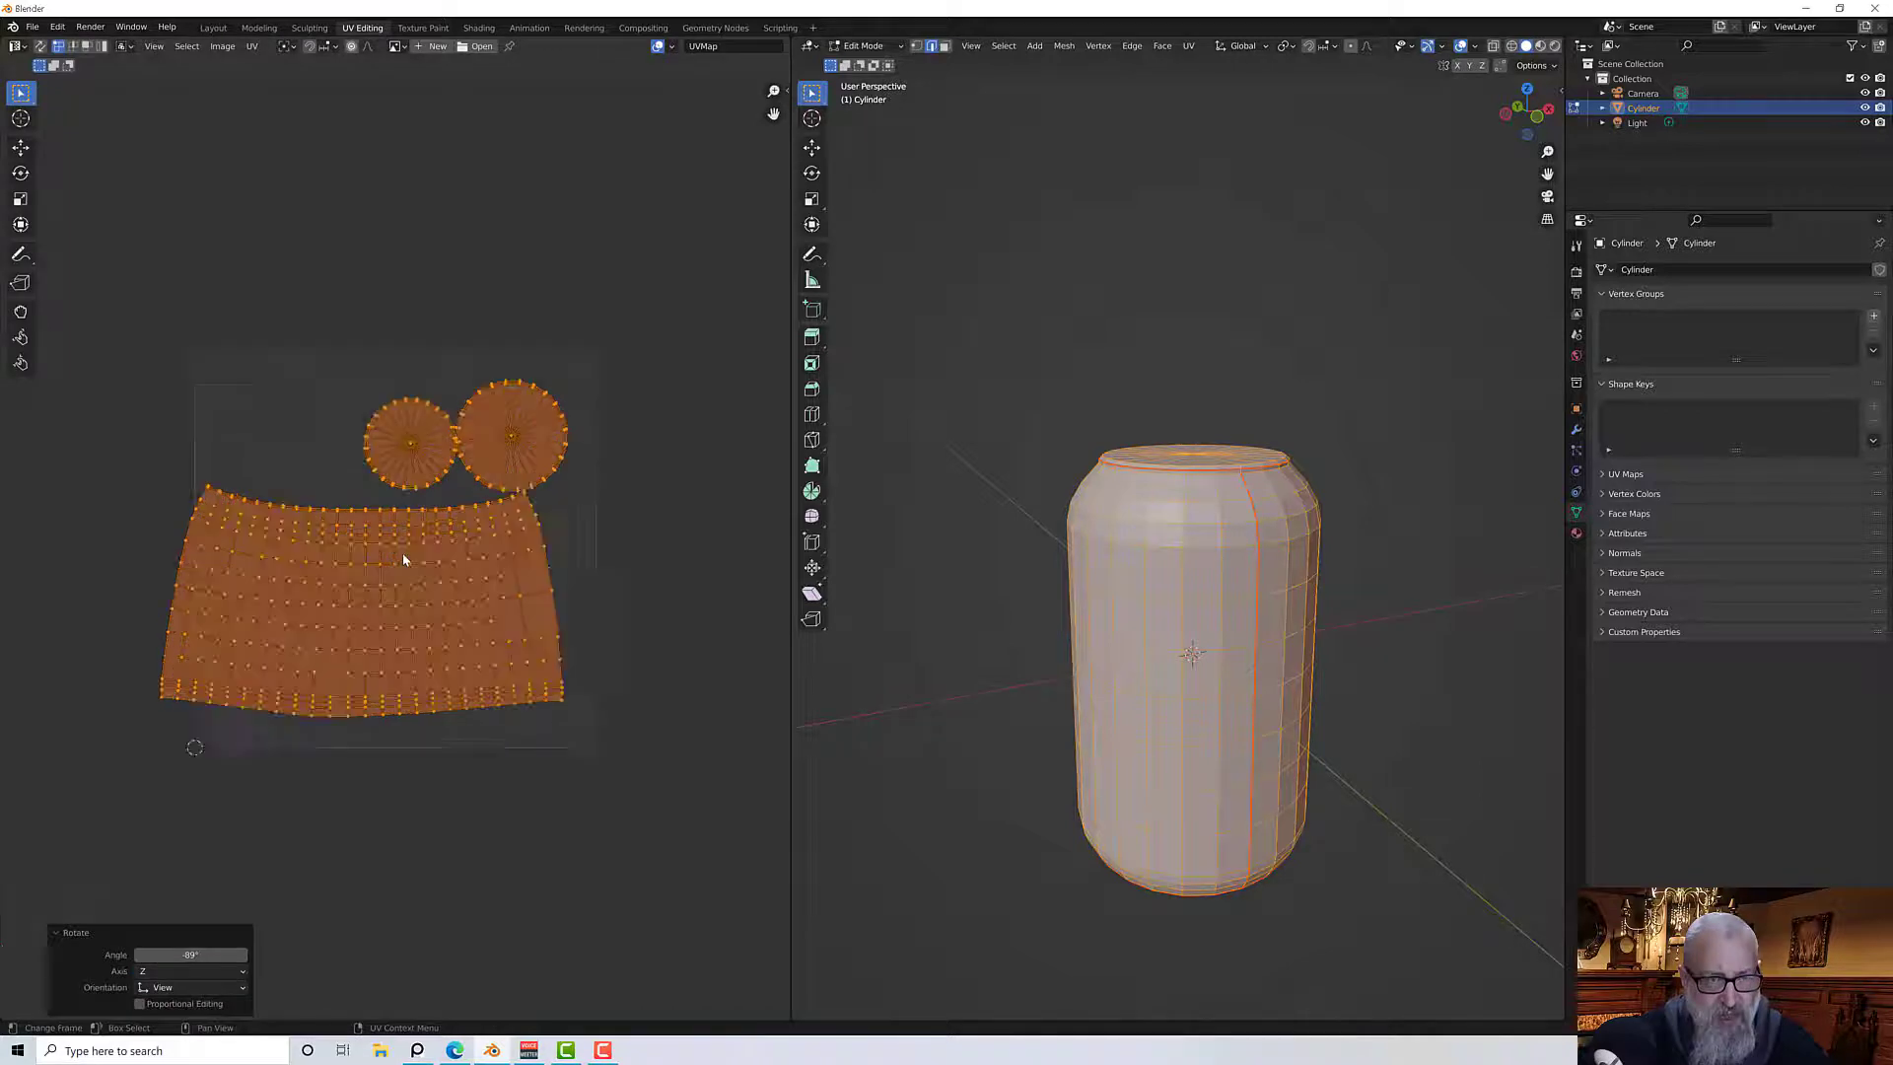
Switch to face select mode and select all faces so every UV island is shown and selected
left_click(339, 501)
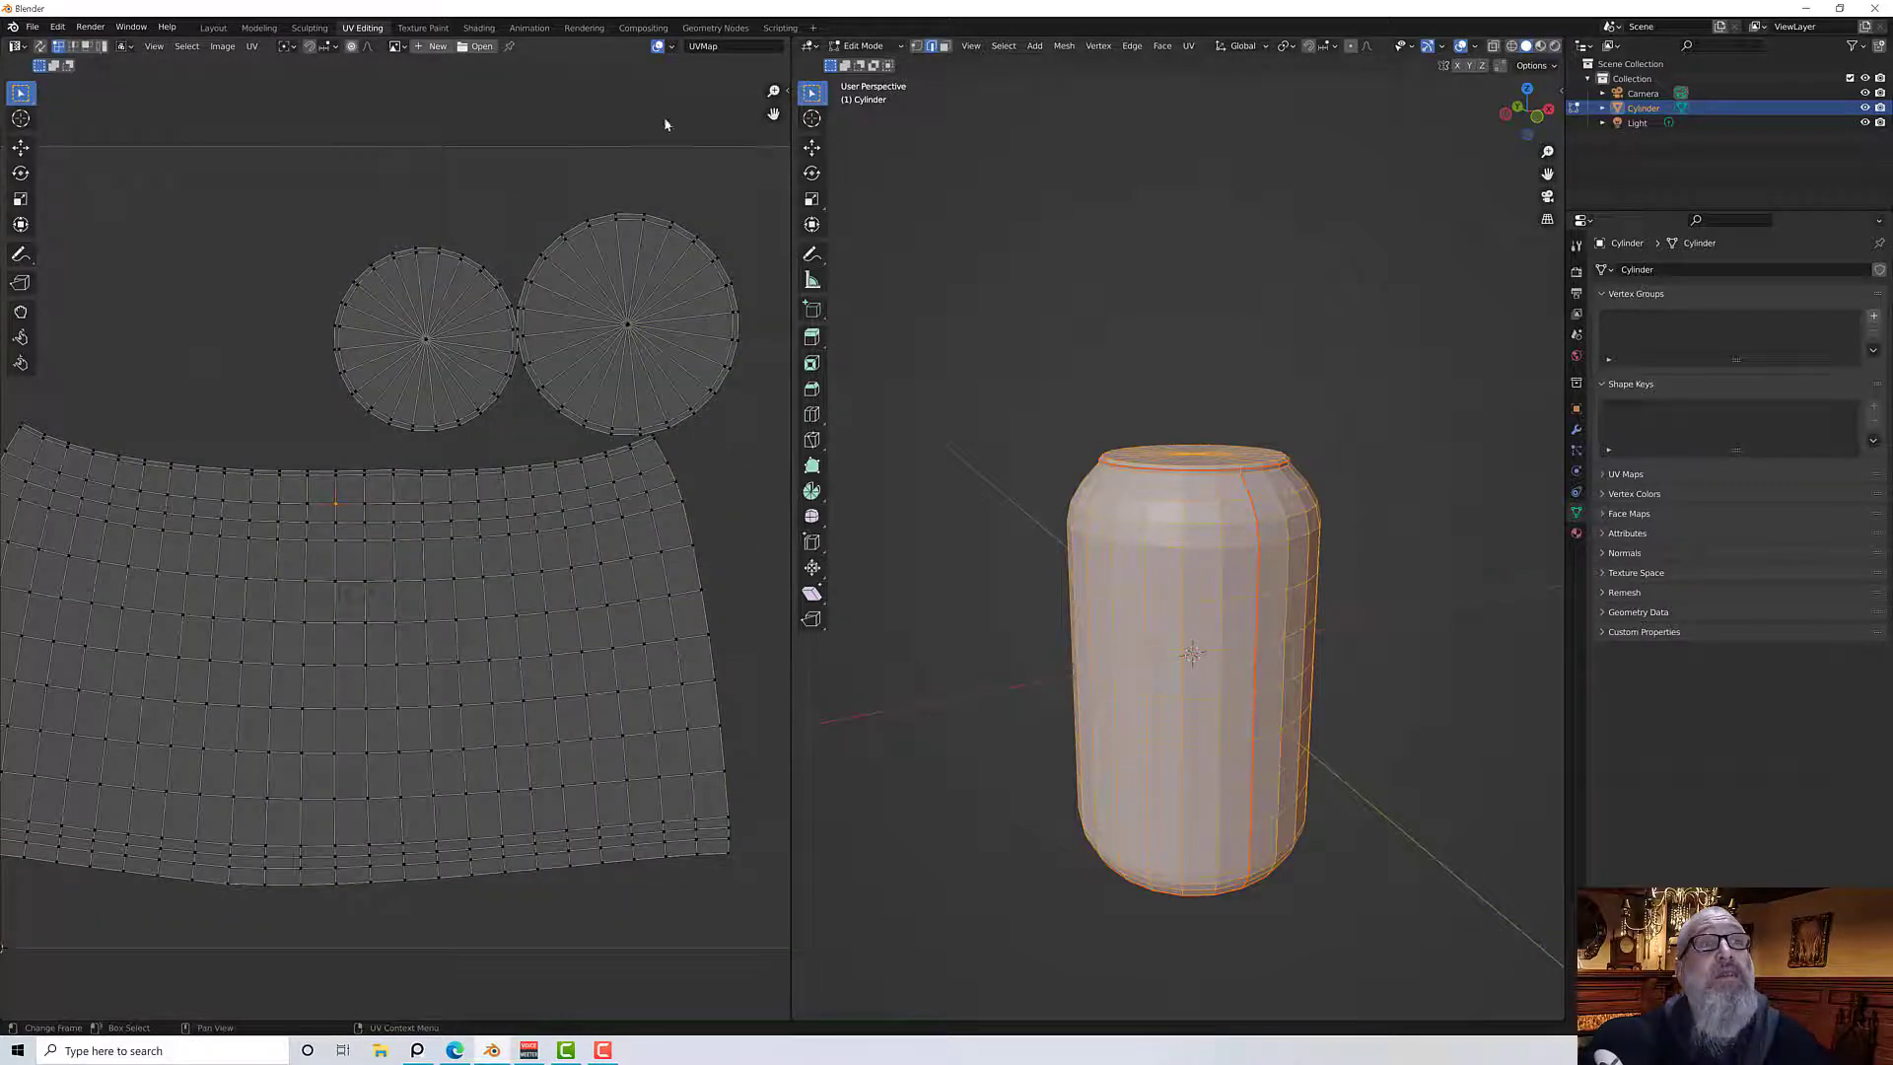
left_click(944, 46)
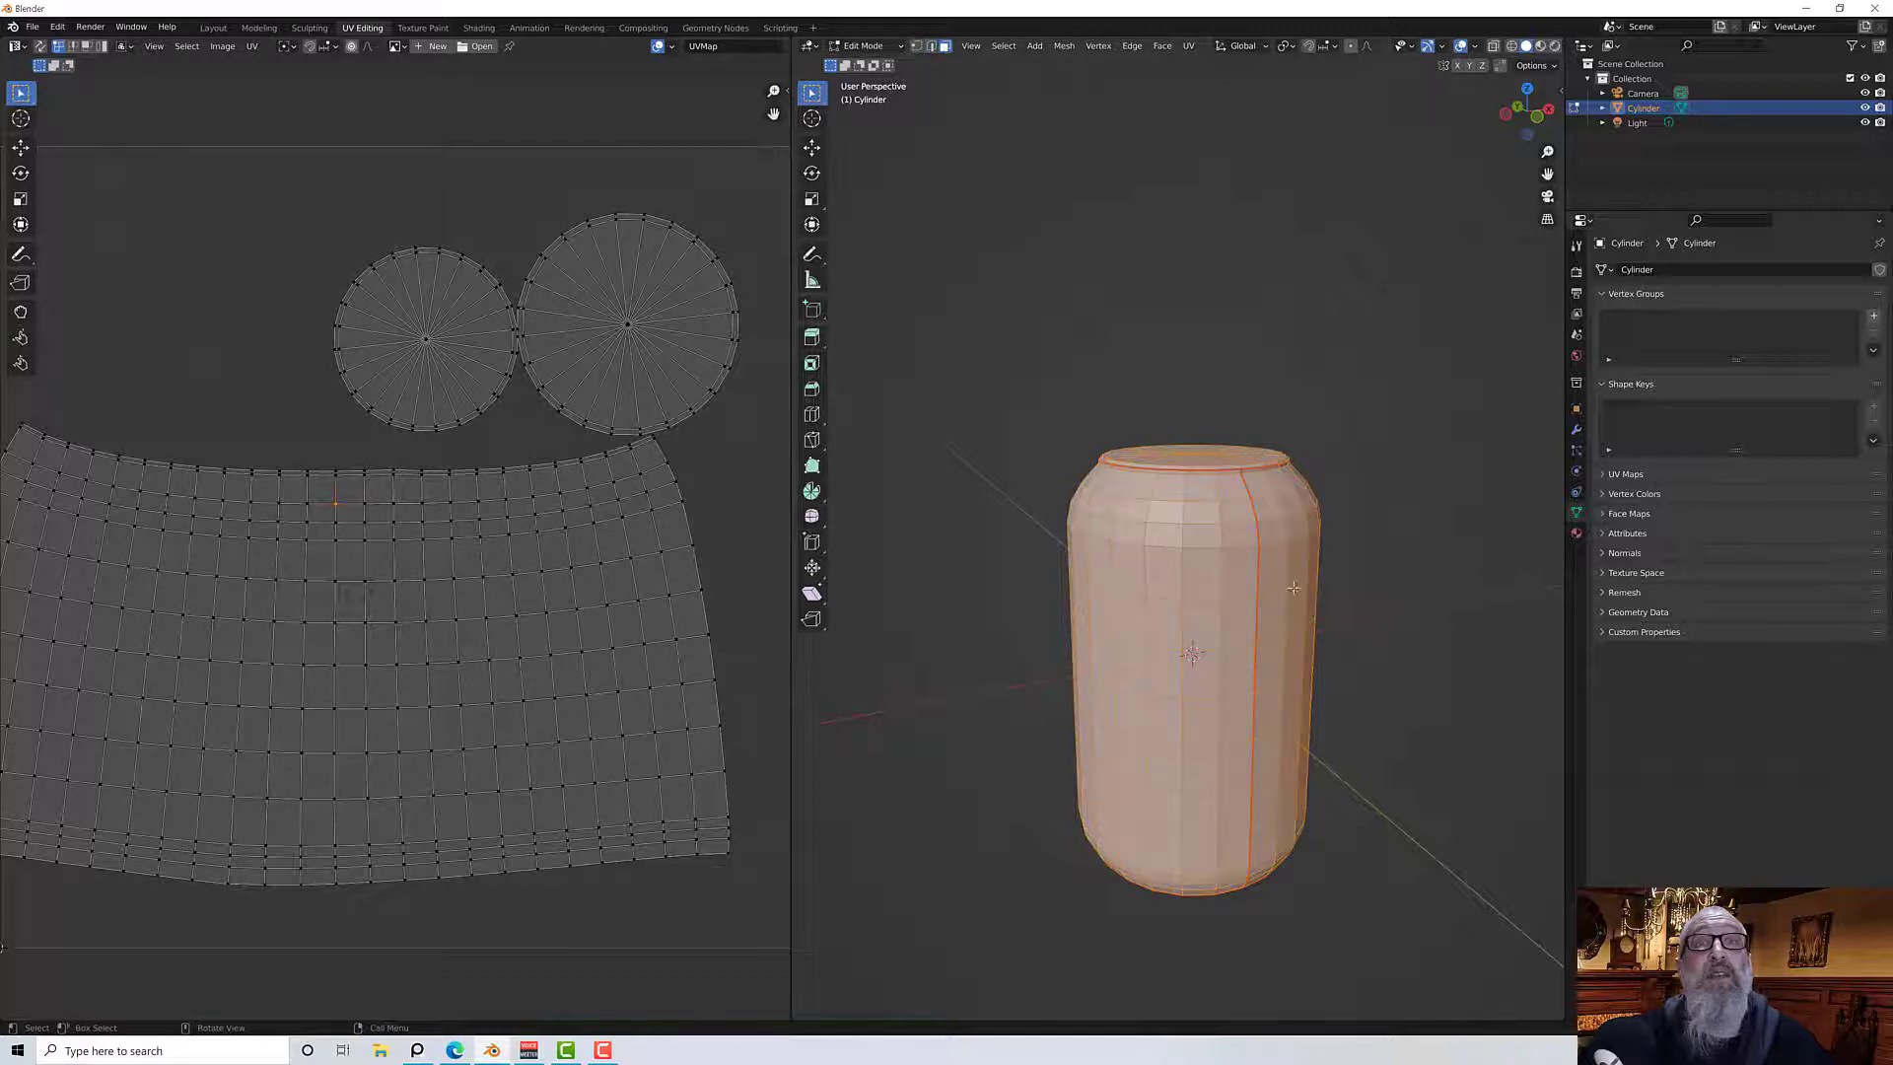
key("alt+a")
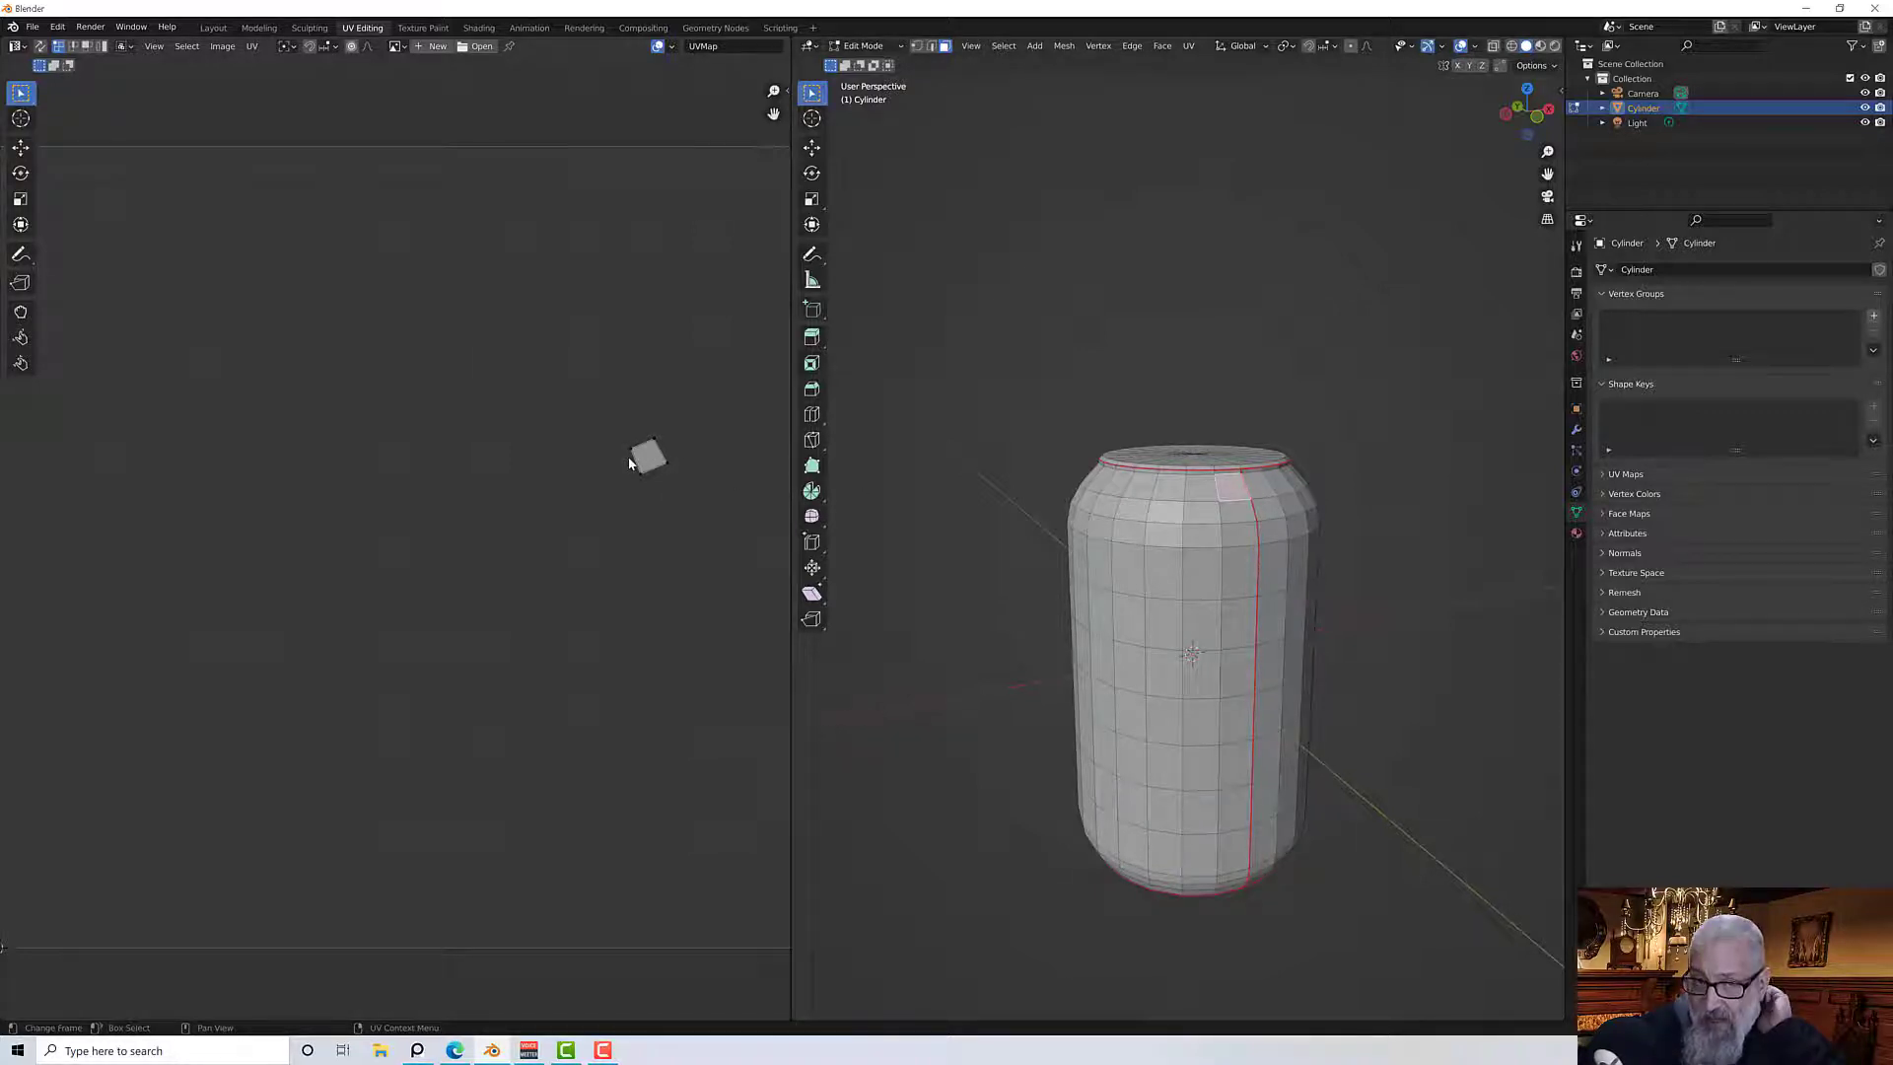
key("Home")
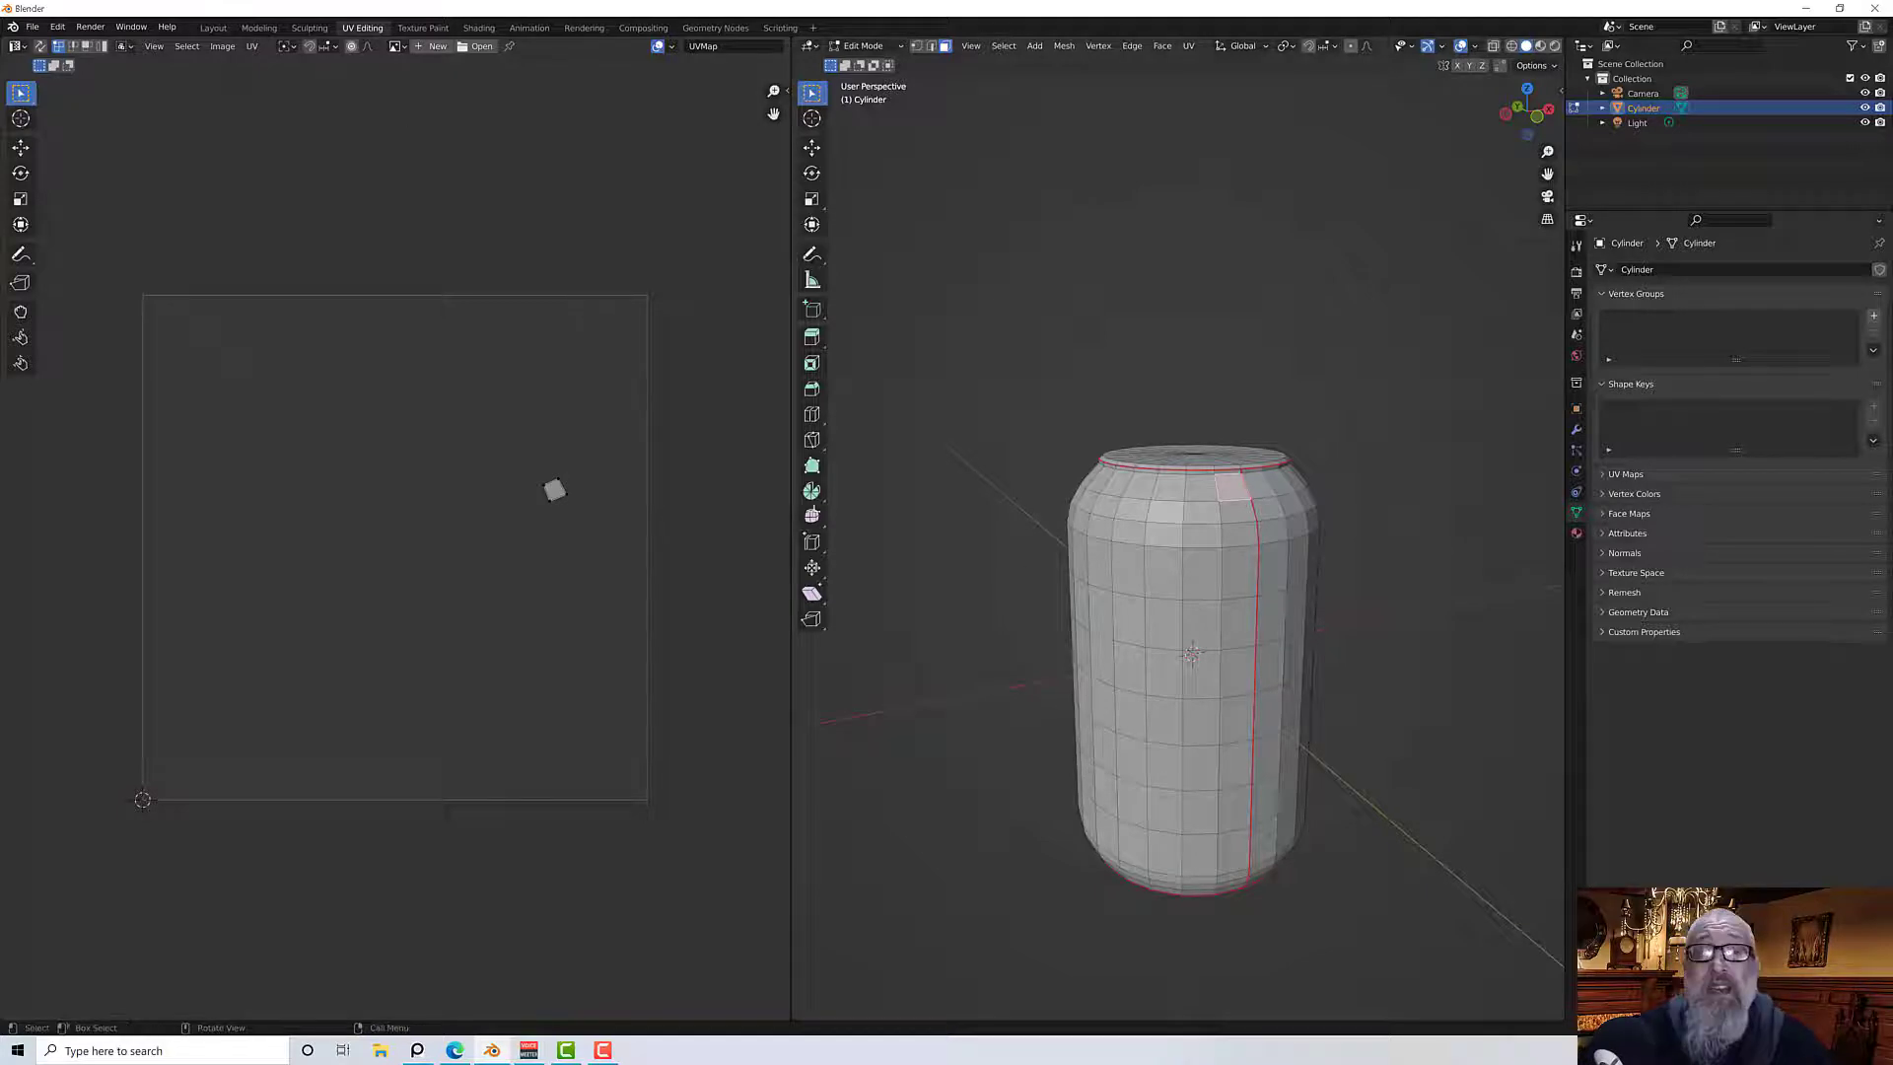
key("a")
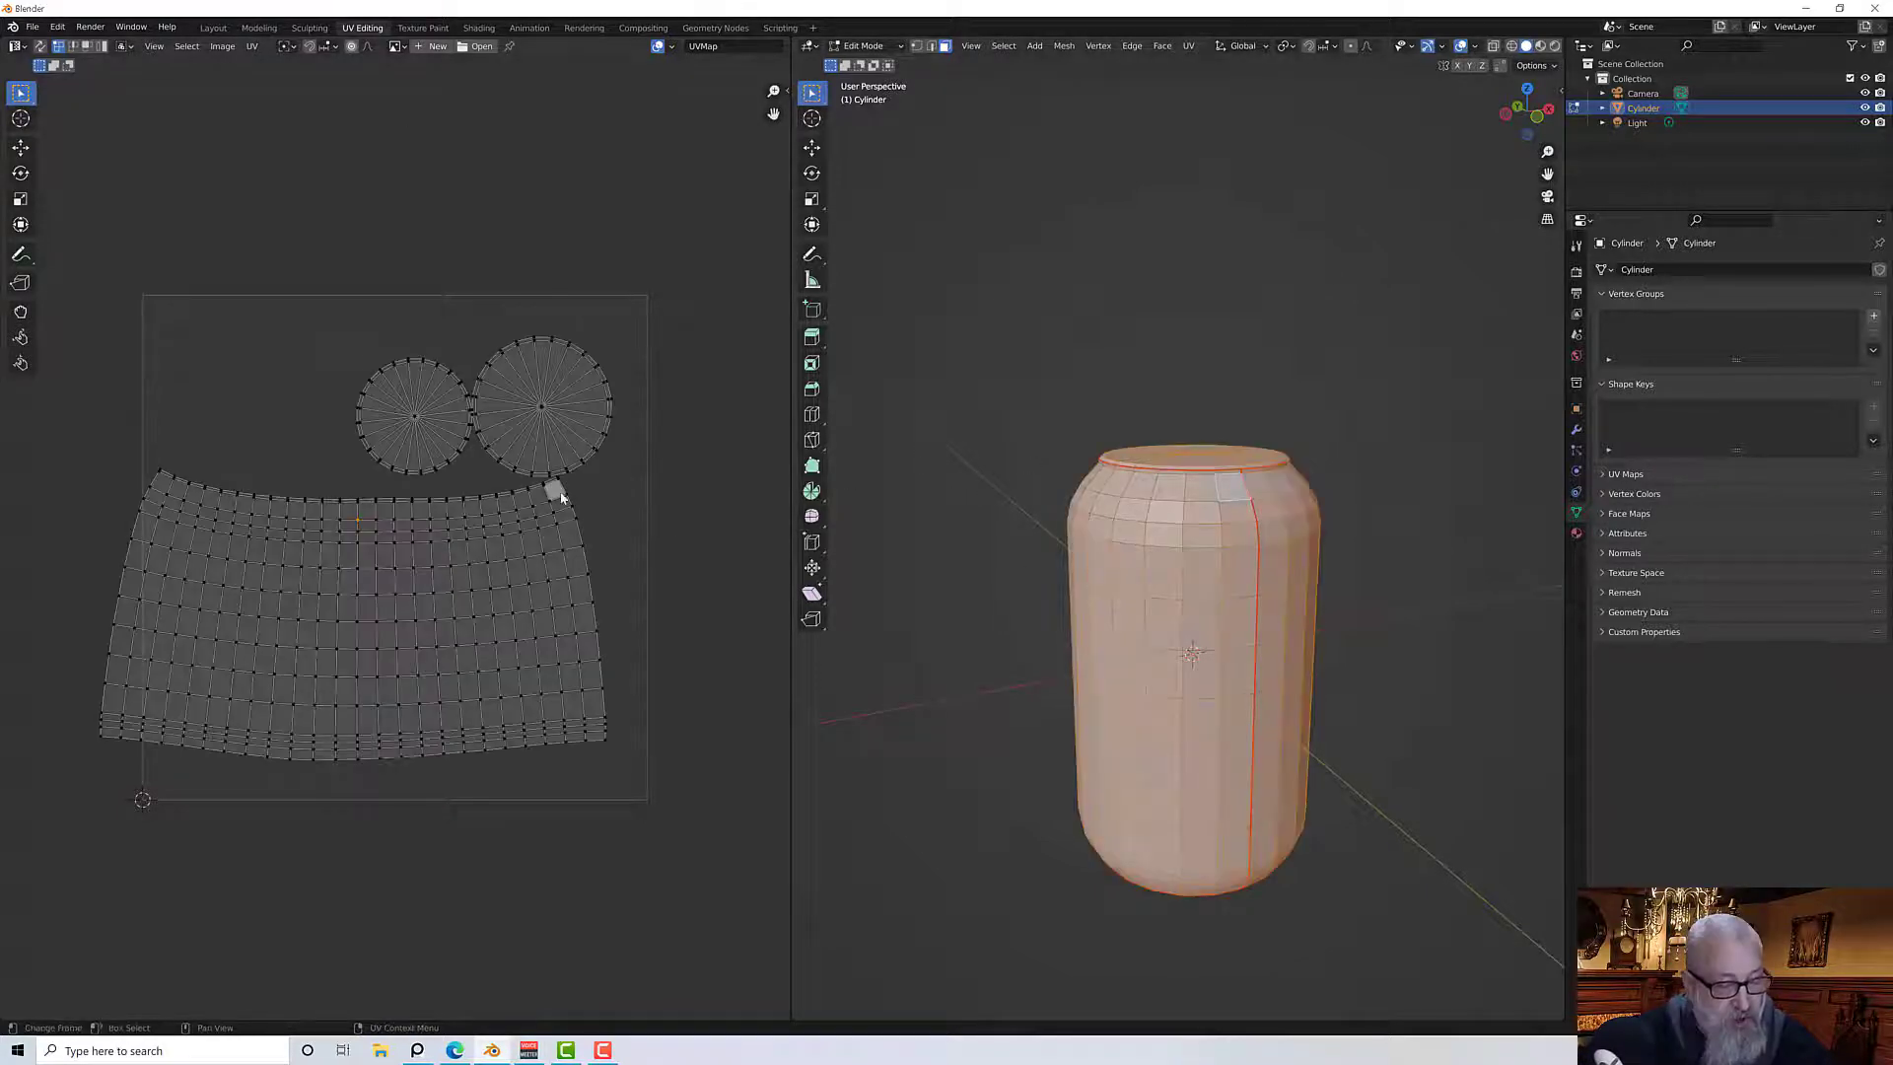
key("a")
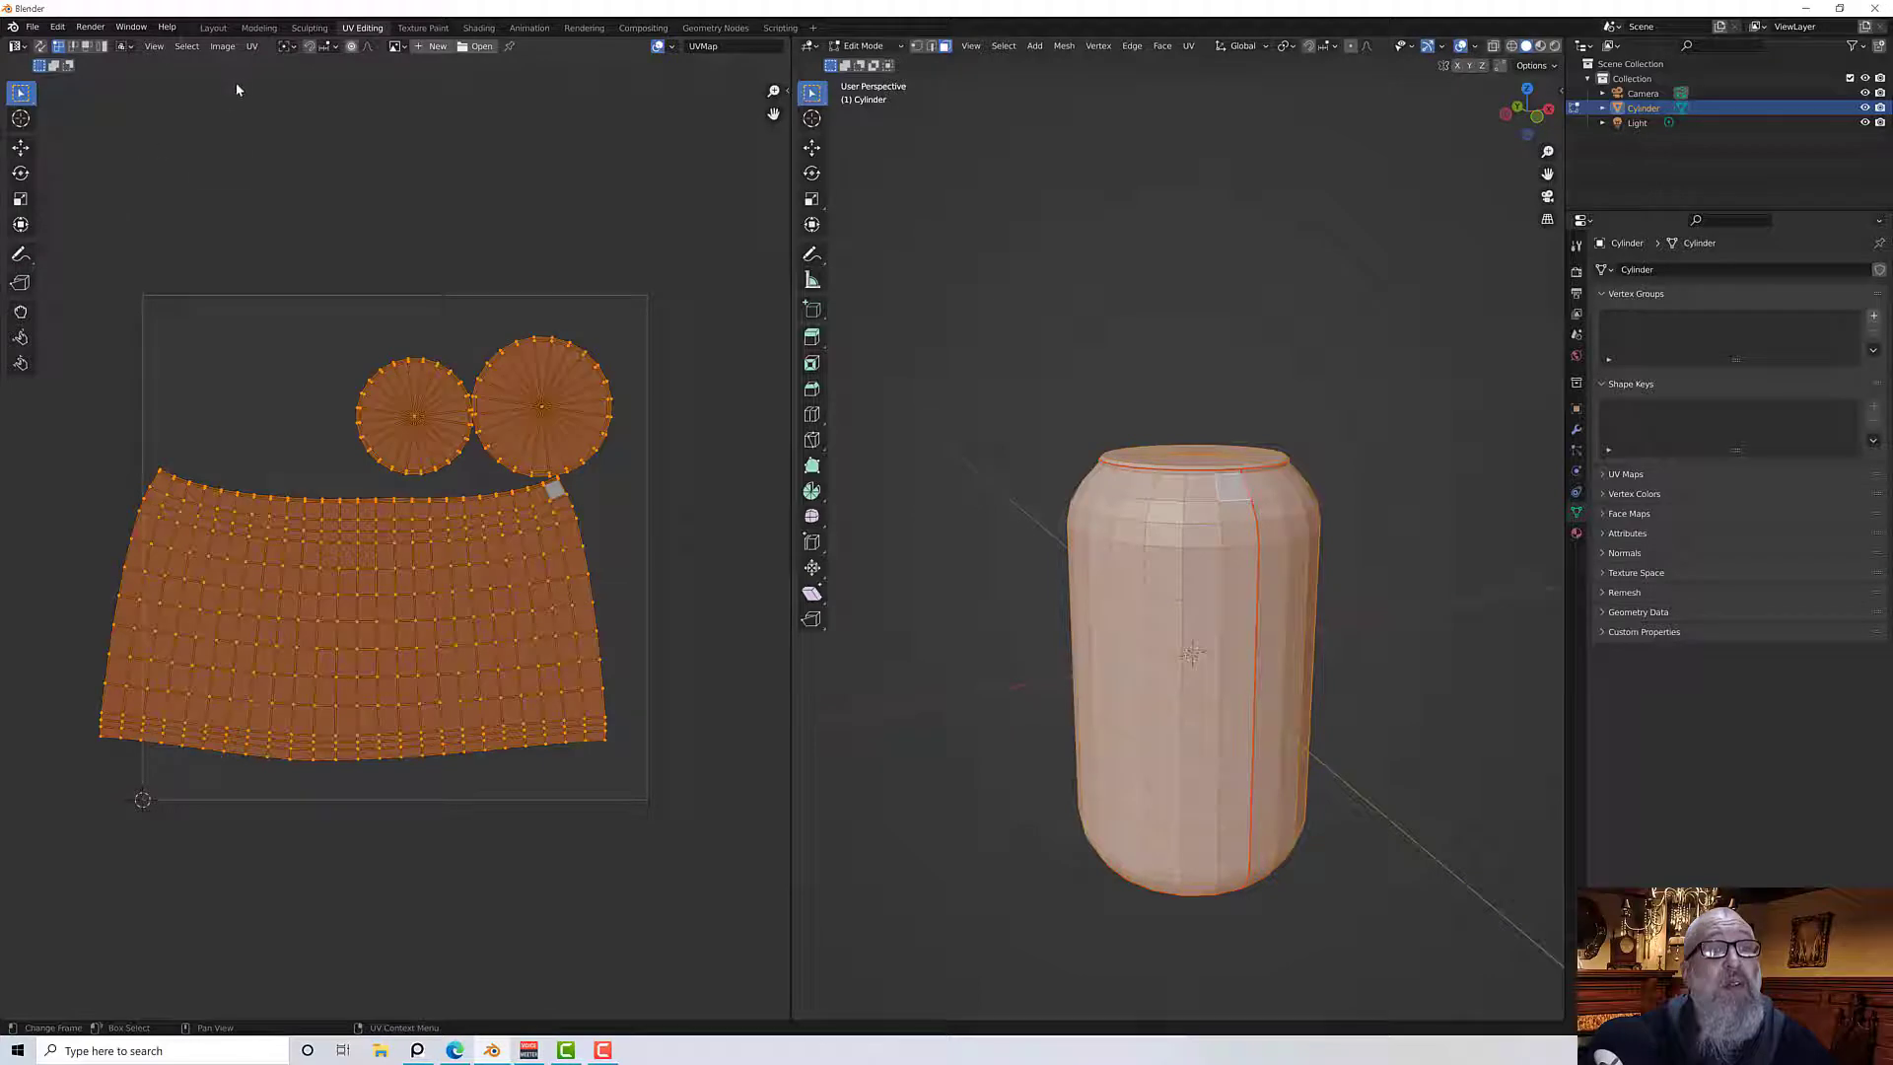
Pack the UV islands with a margin of 0.010
left_click(252, 46)
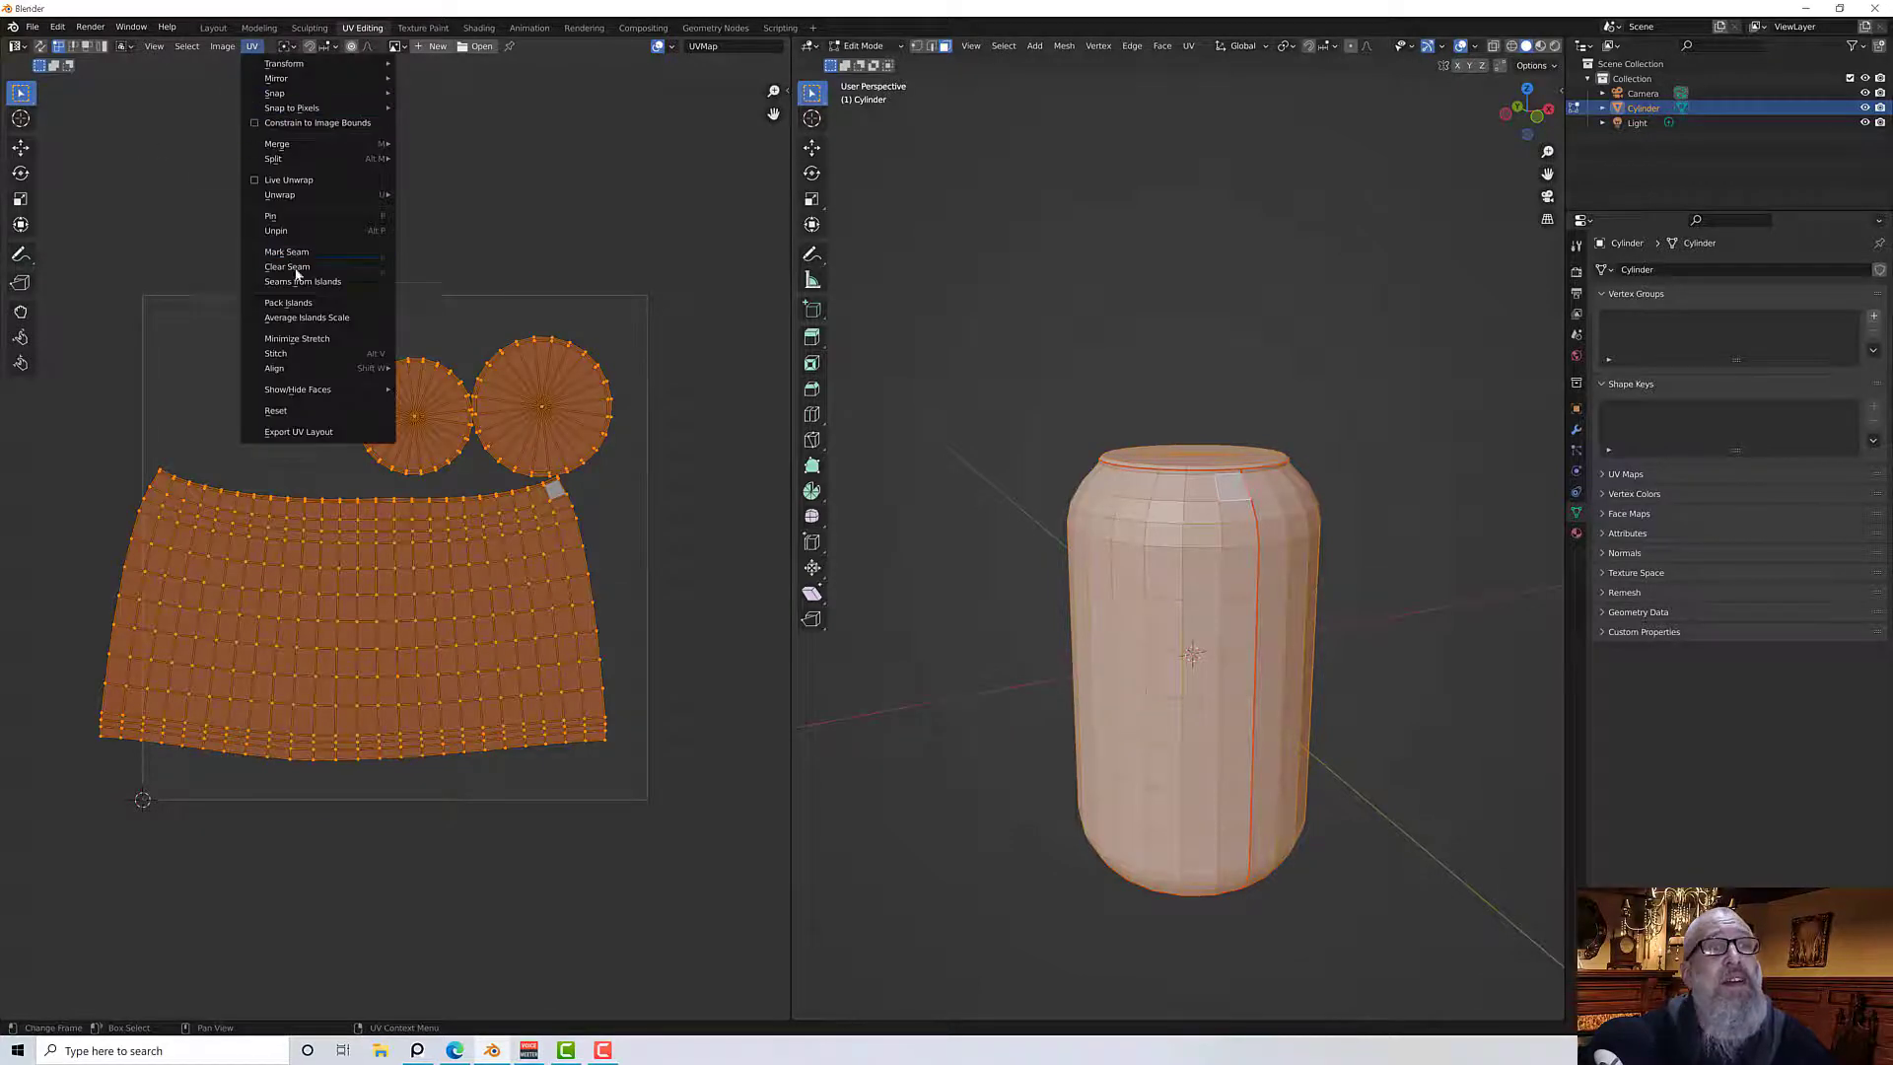
left_click(315, 302)
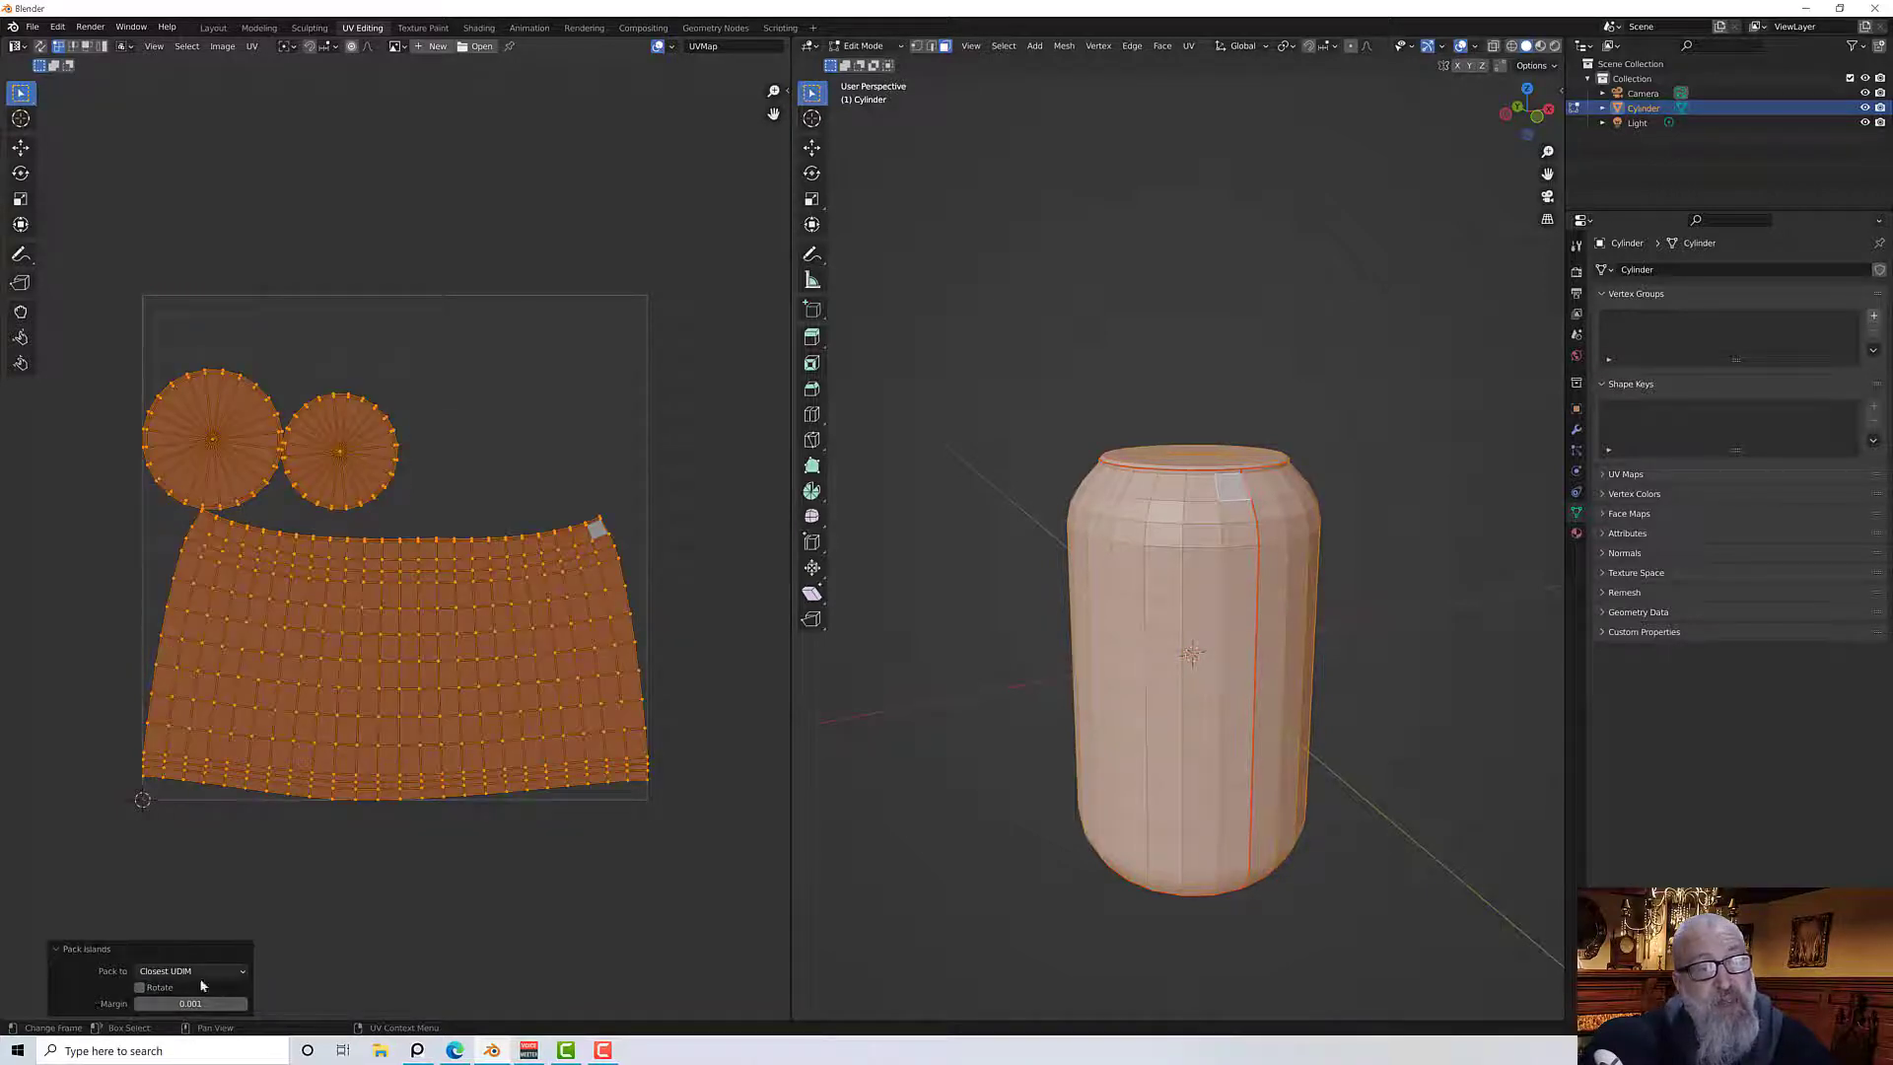
scroll(279, 515, "up", 2)
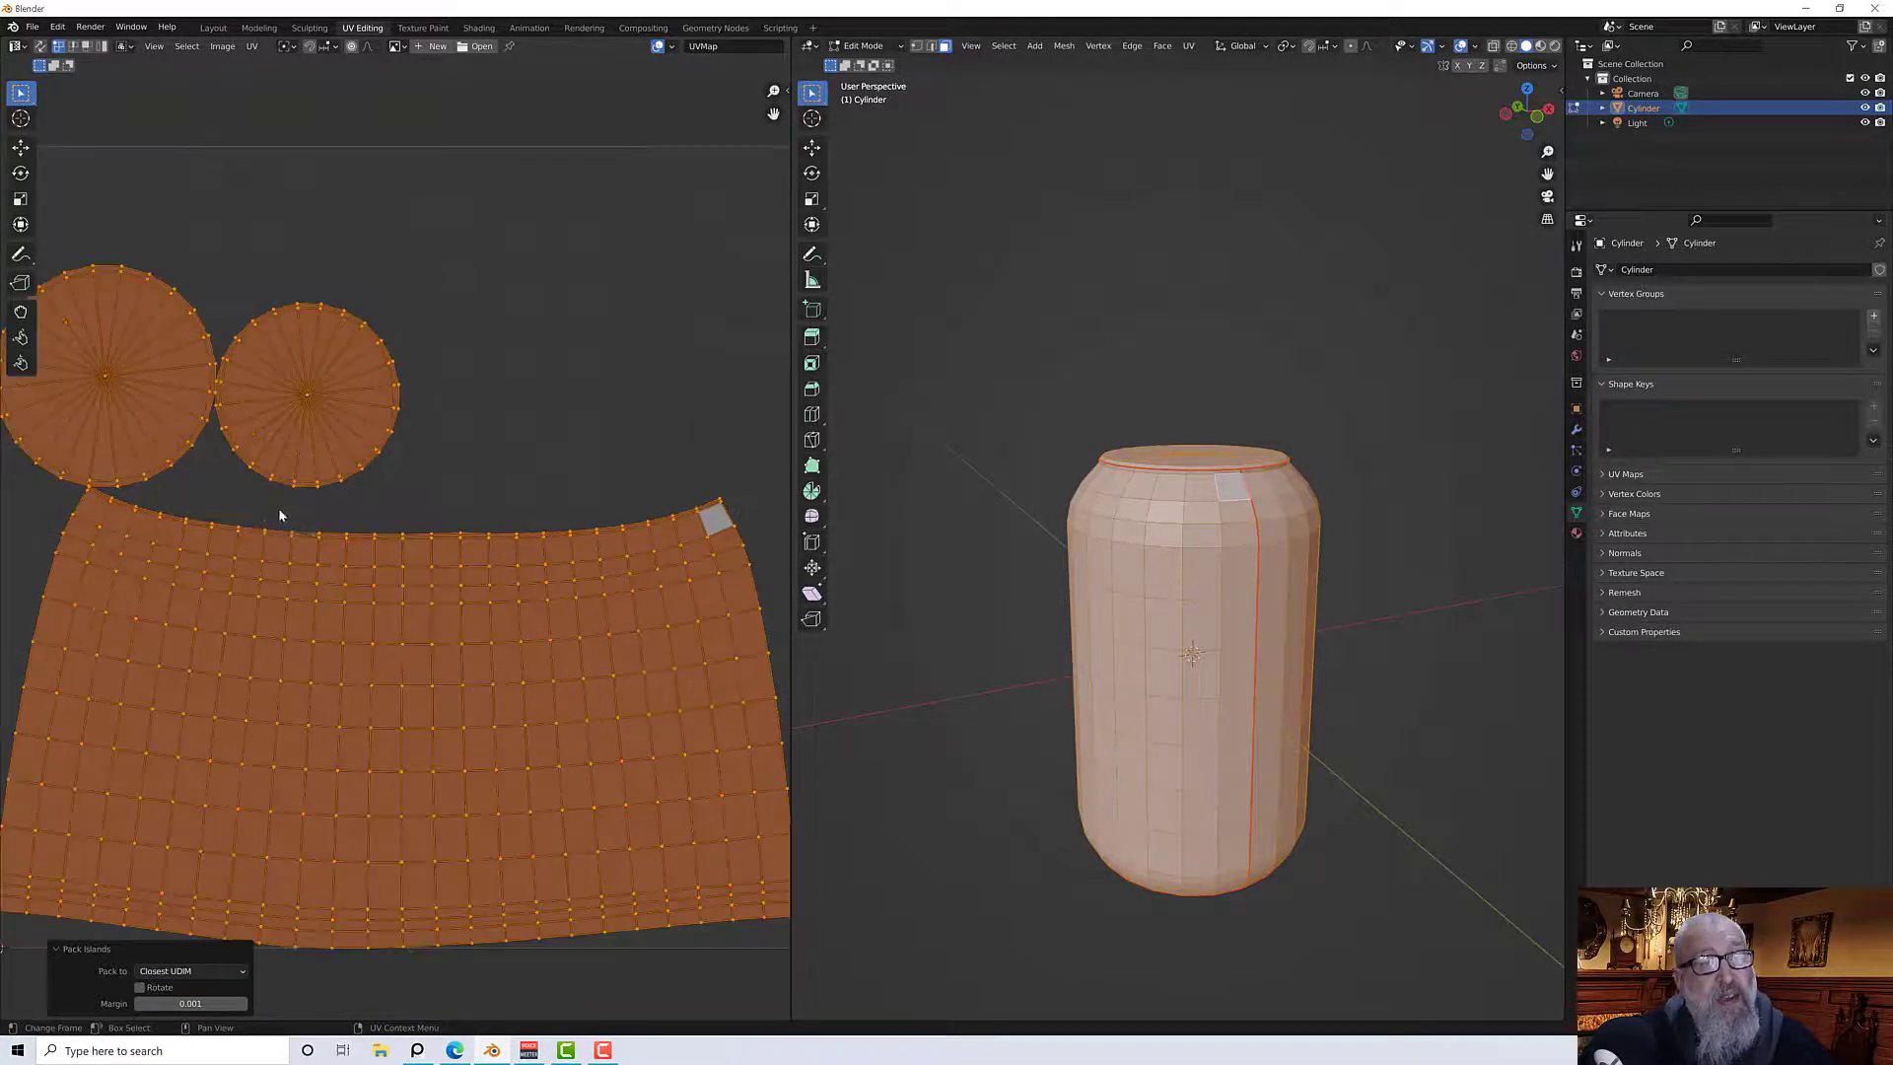
left_click(209, 1004)
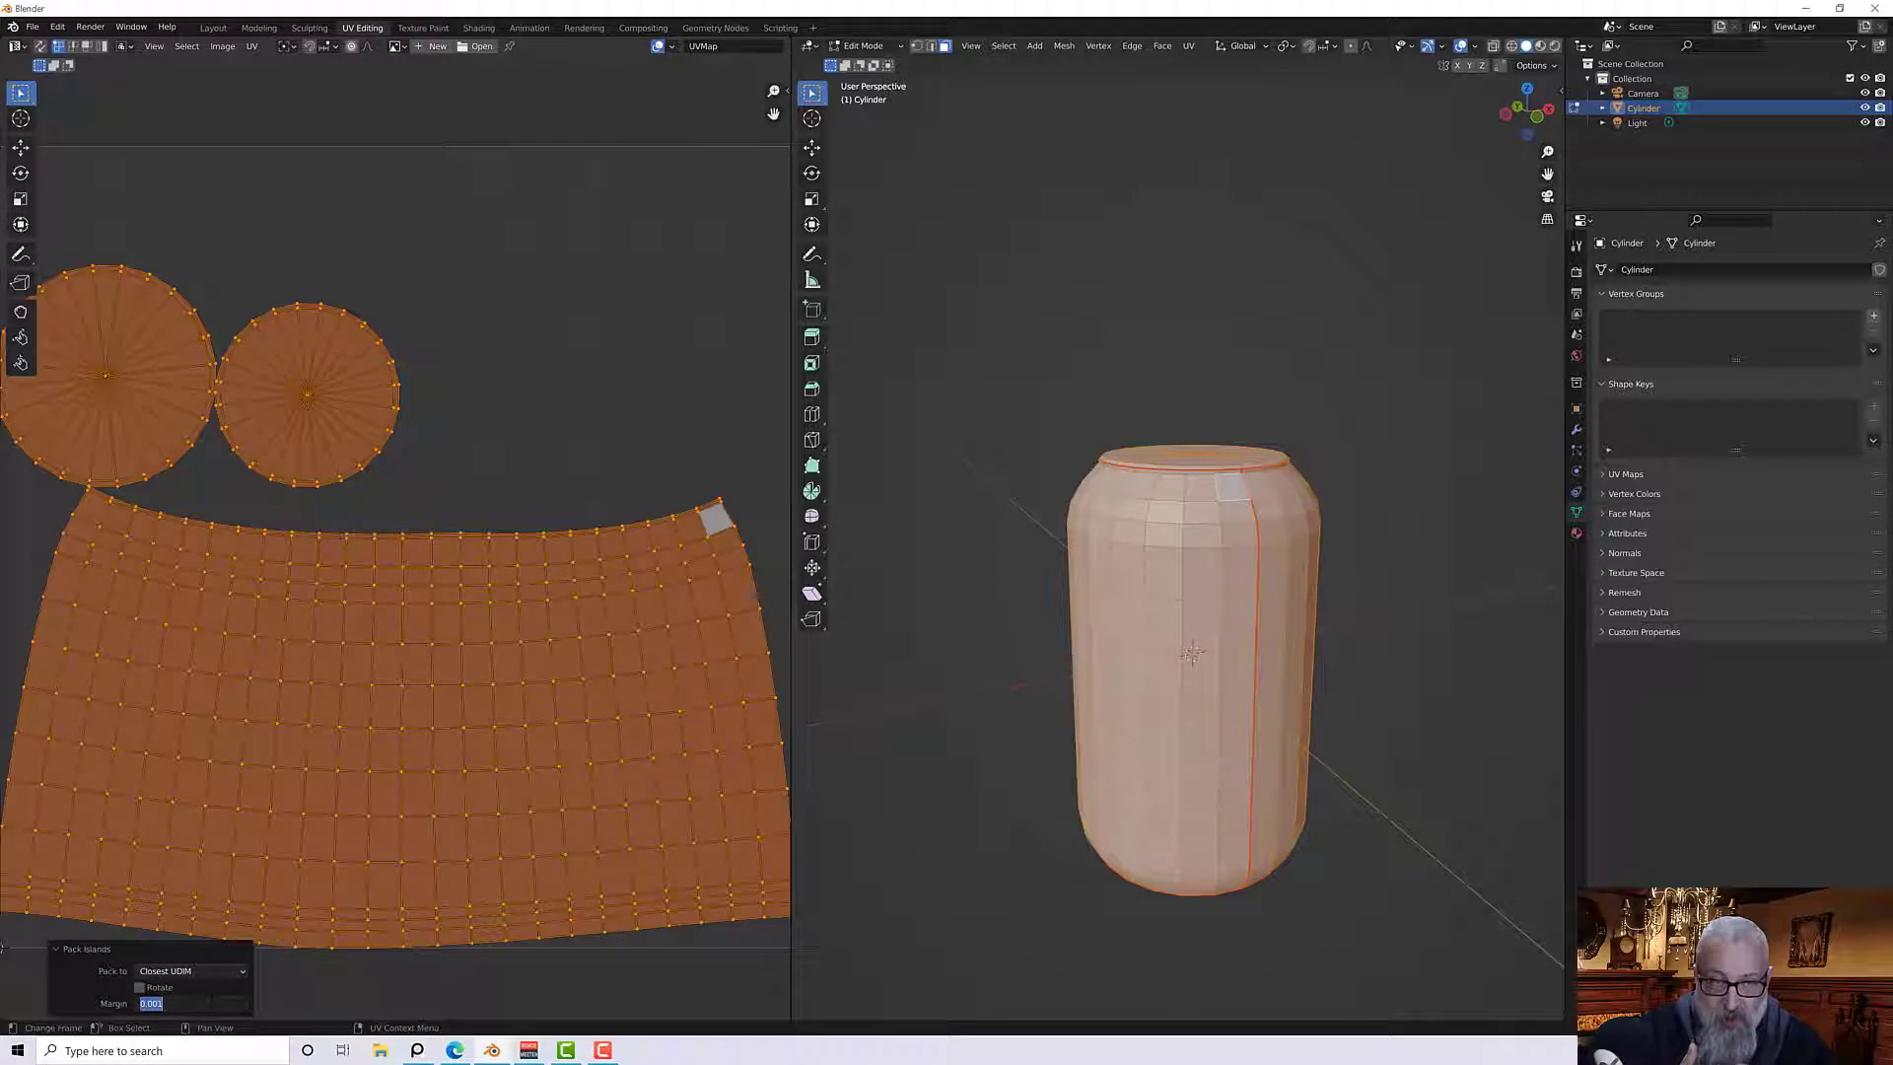
type("0.0")
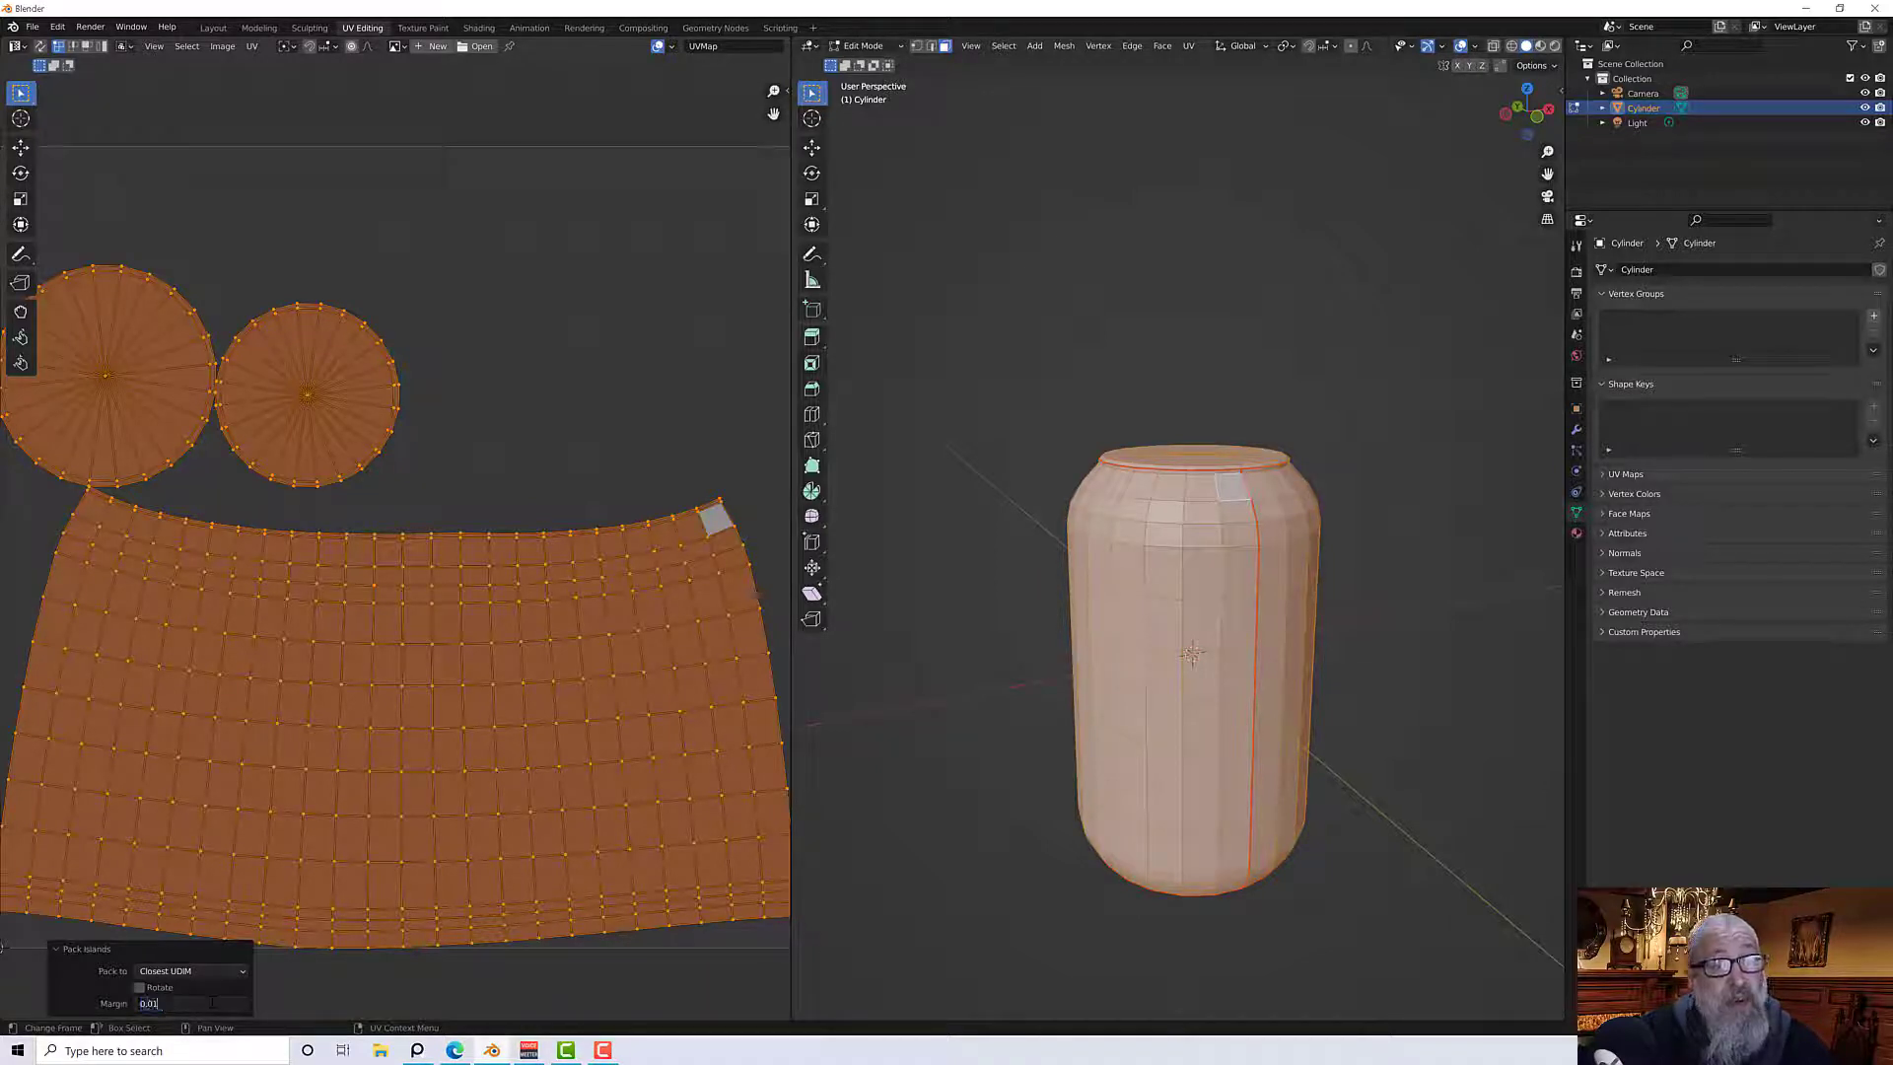
key("Return")
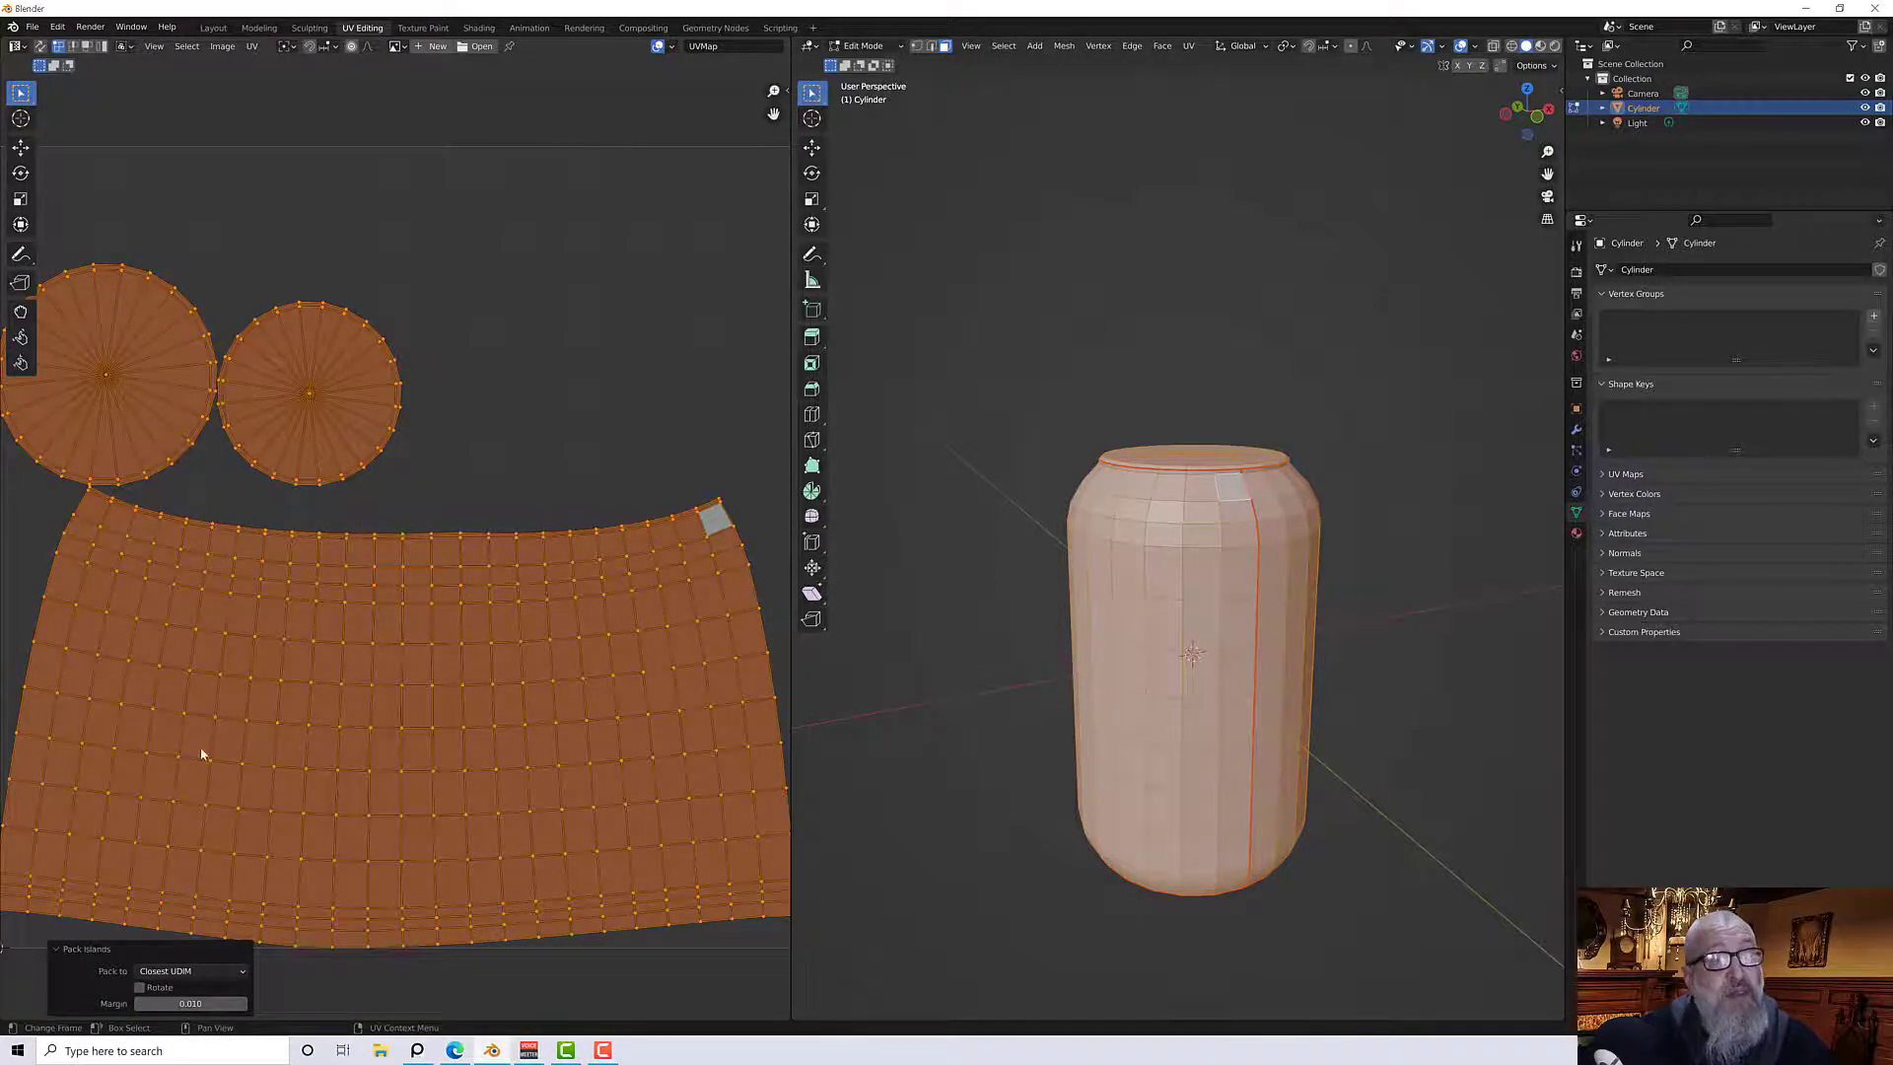
Select the smaller circular island with all its linked UVs and move it to the right, away from the larger circle
scroll(207, 512, "up", 4)
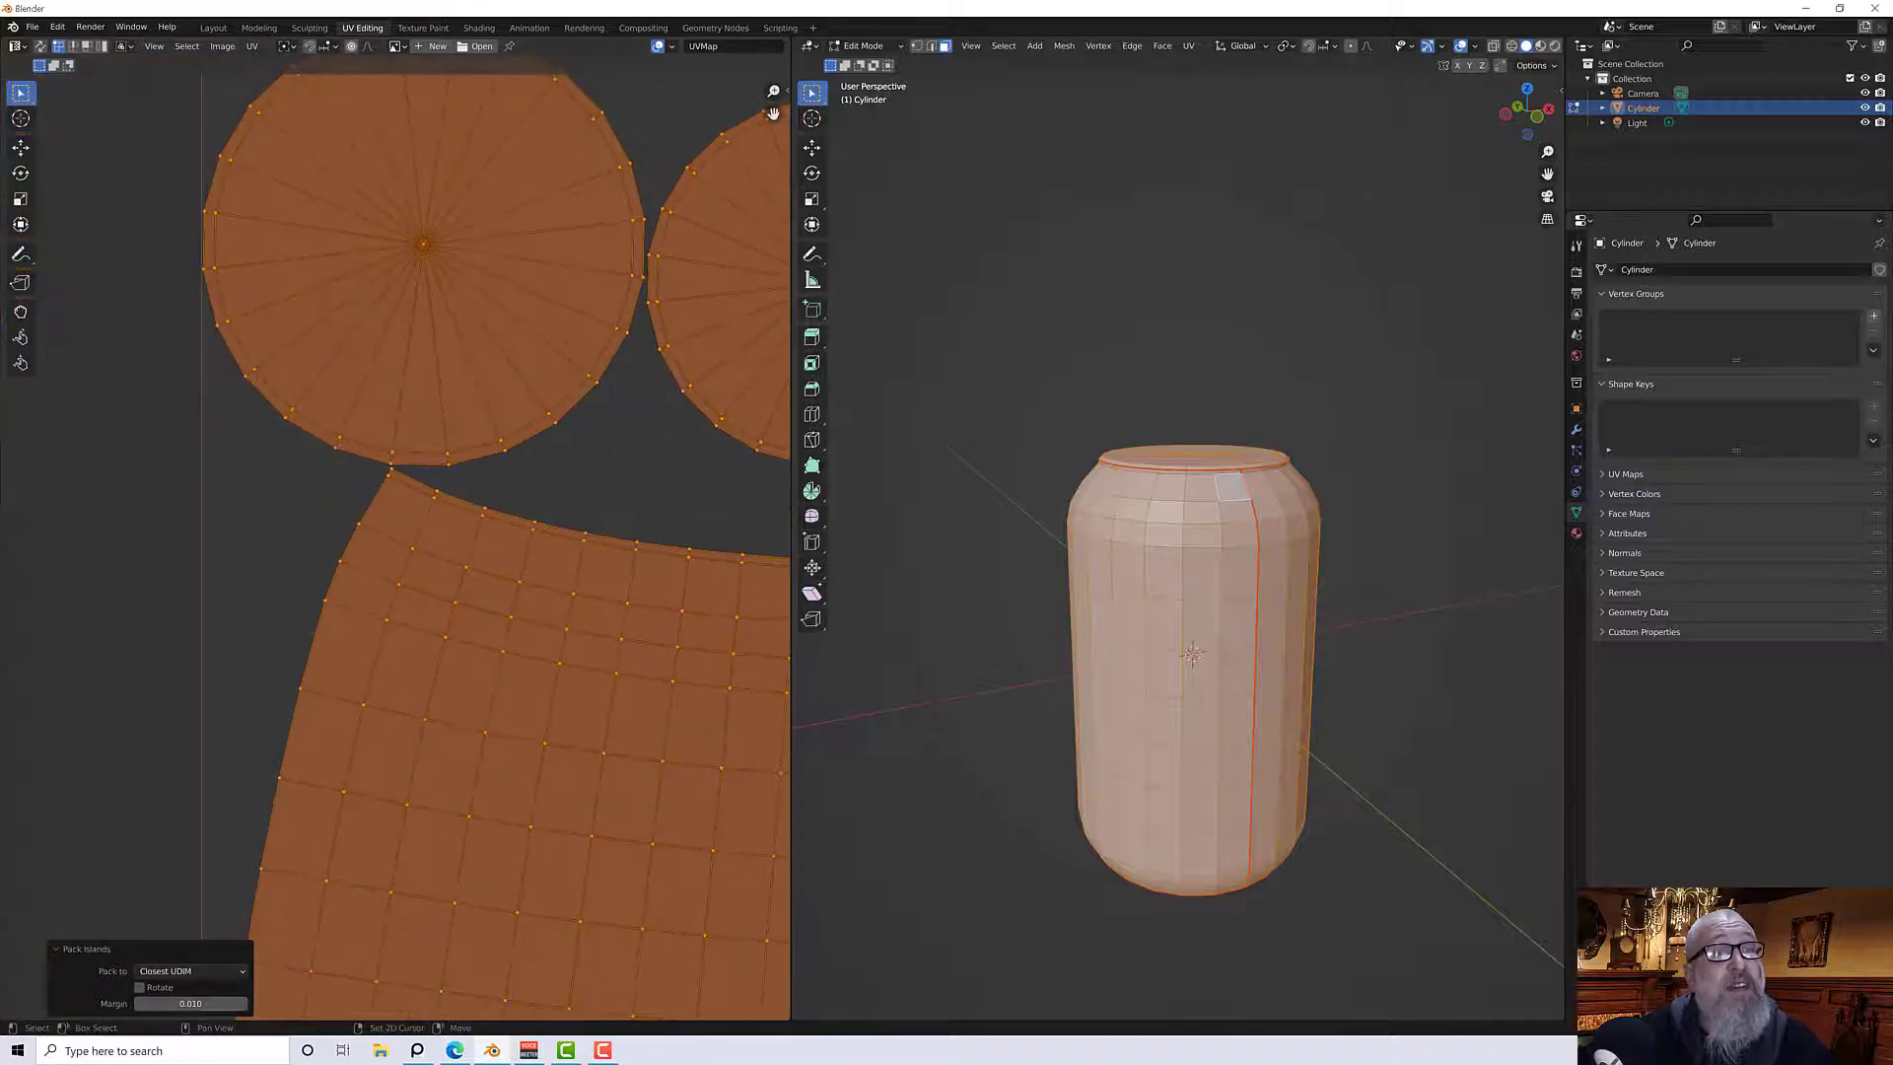
scroll(318, 491, "up", 1)
scroll(327, 488, "down", 3)
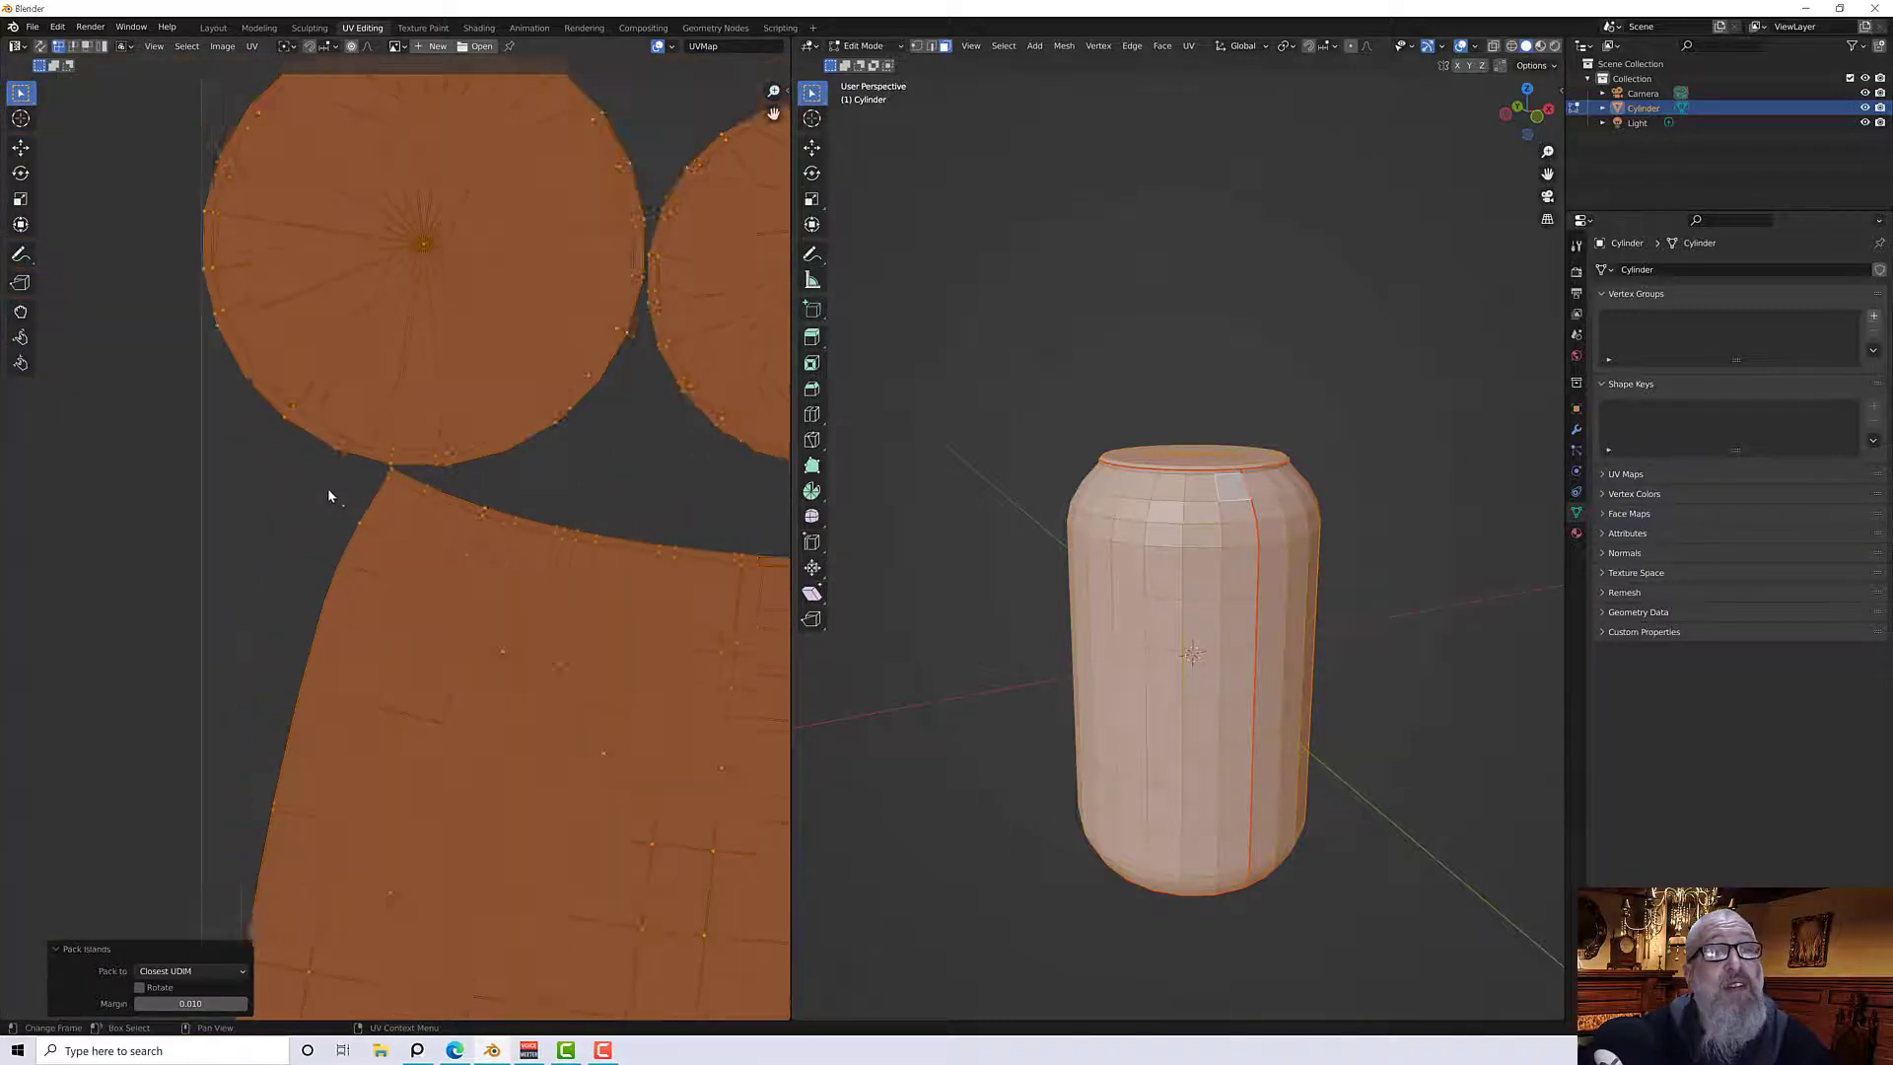
scroll(329, 498, "down", 4)
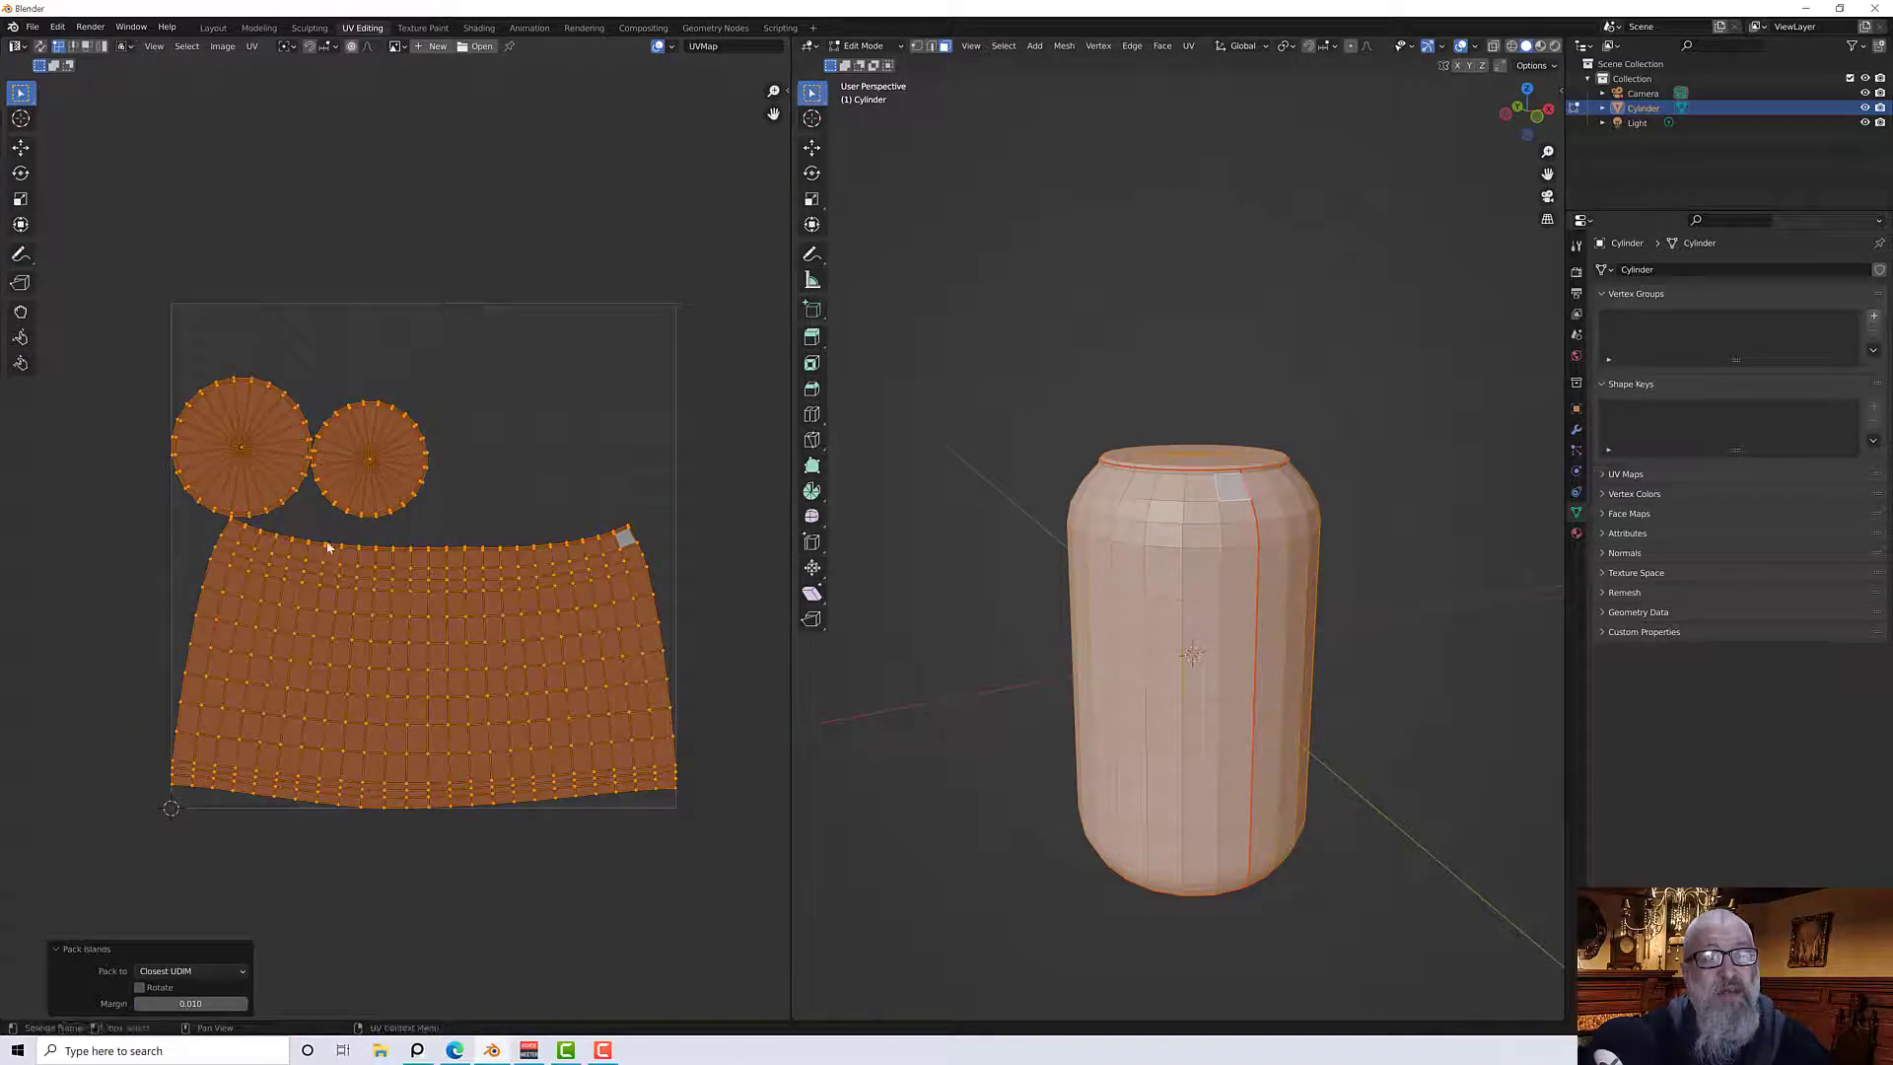
scroll(330, 540, "up", 1)
left_click(498, 448)
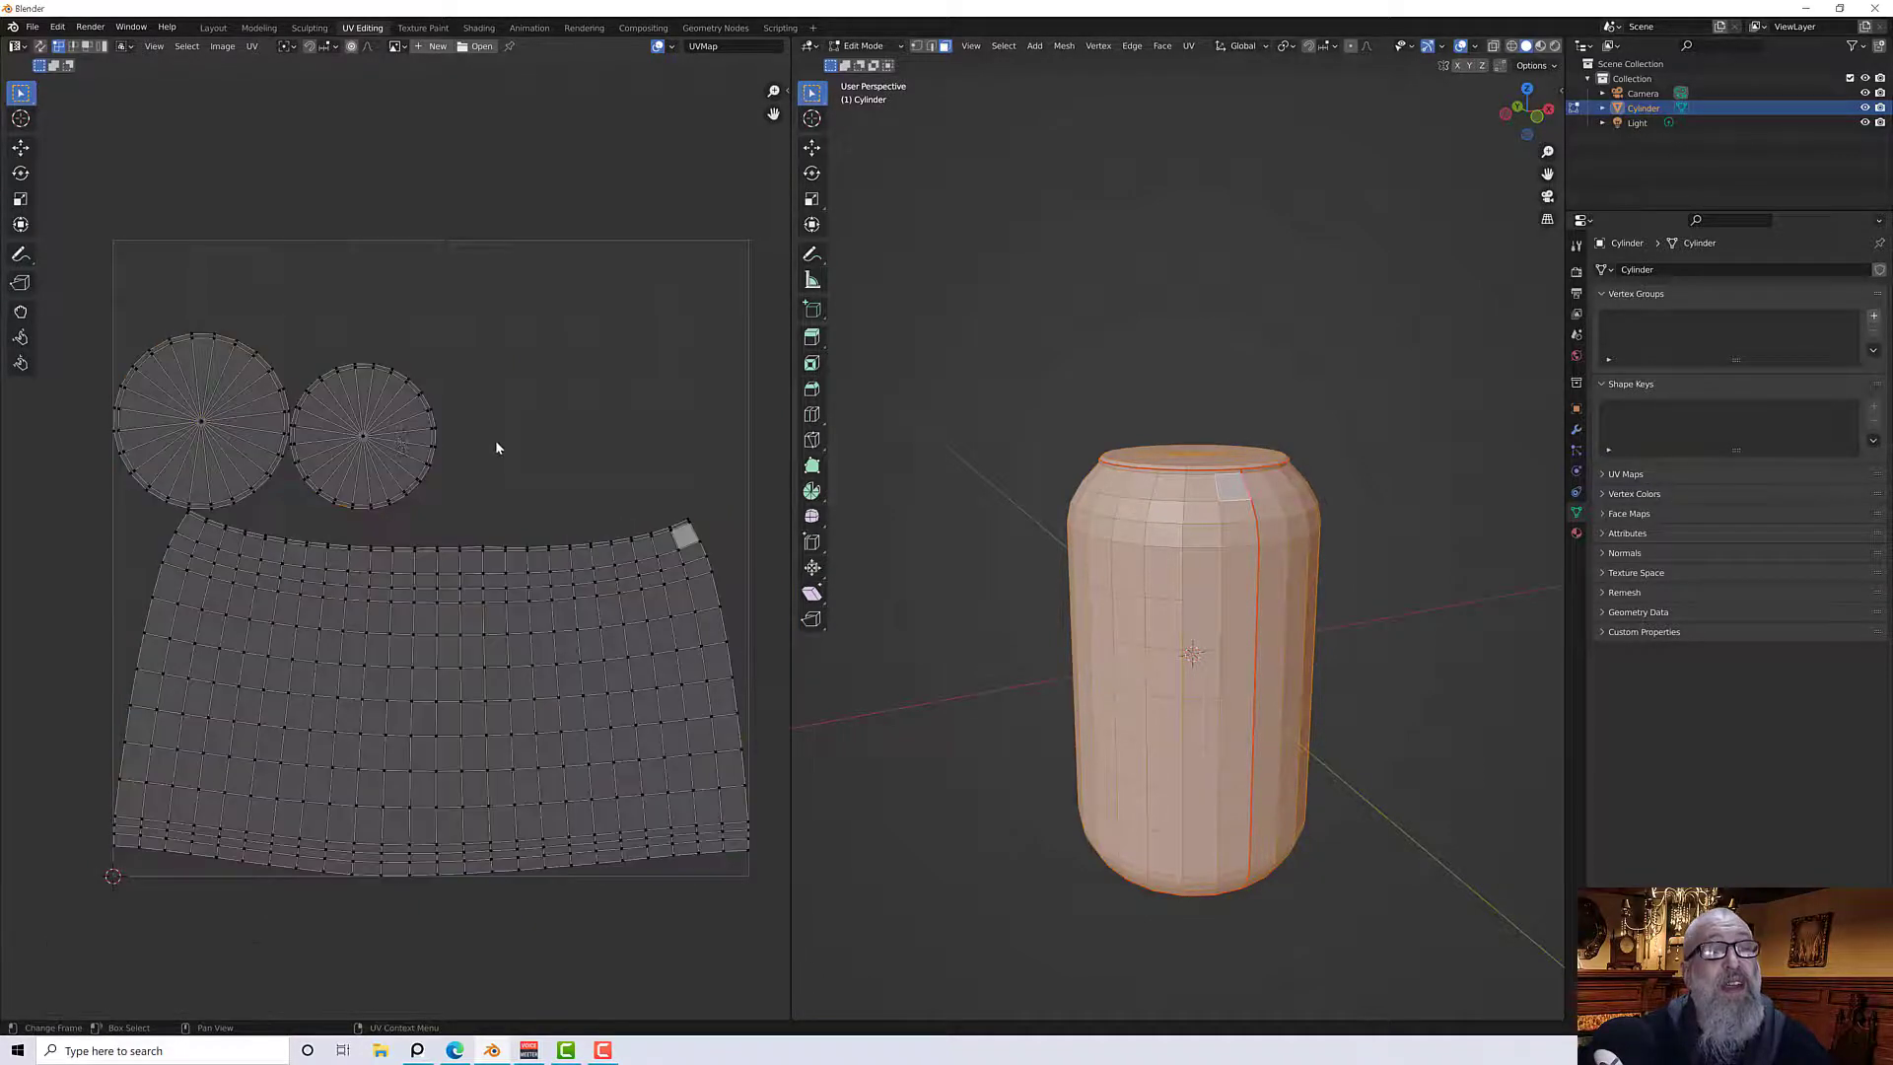
left_click(386, 434)
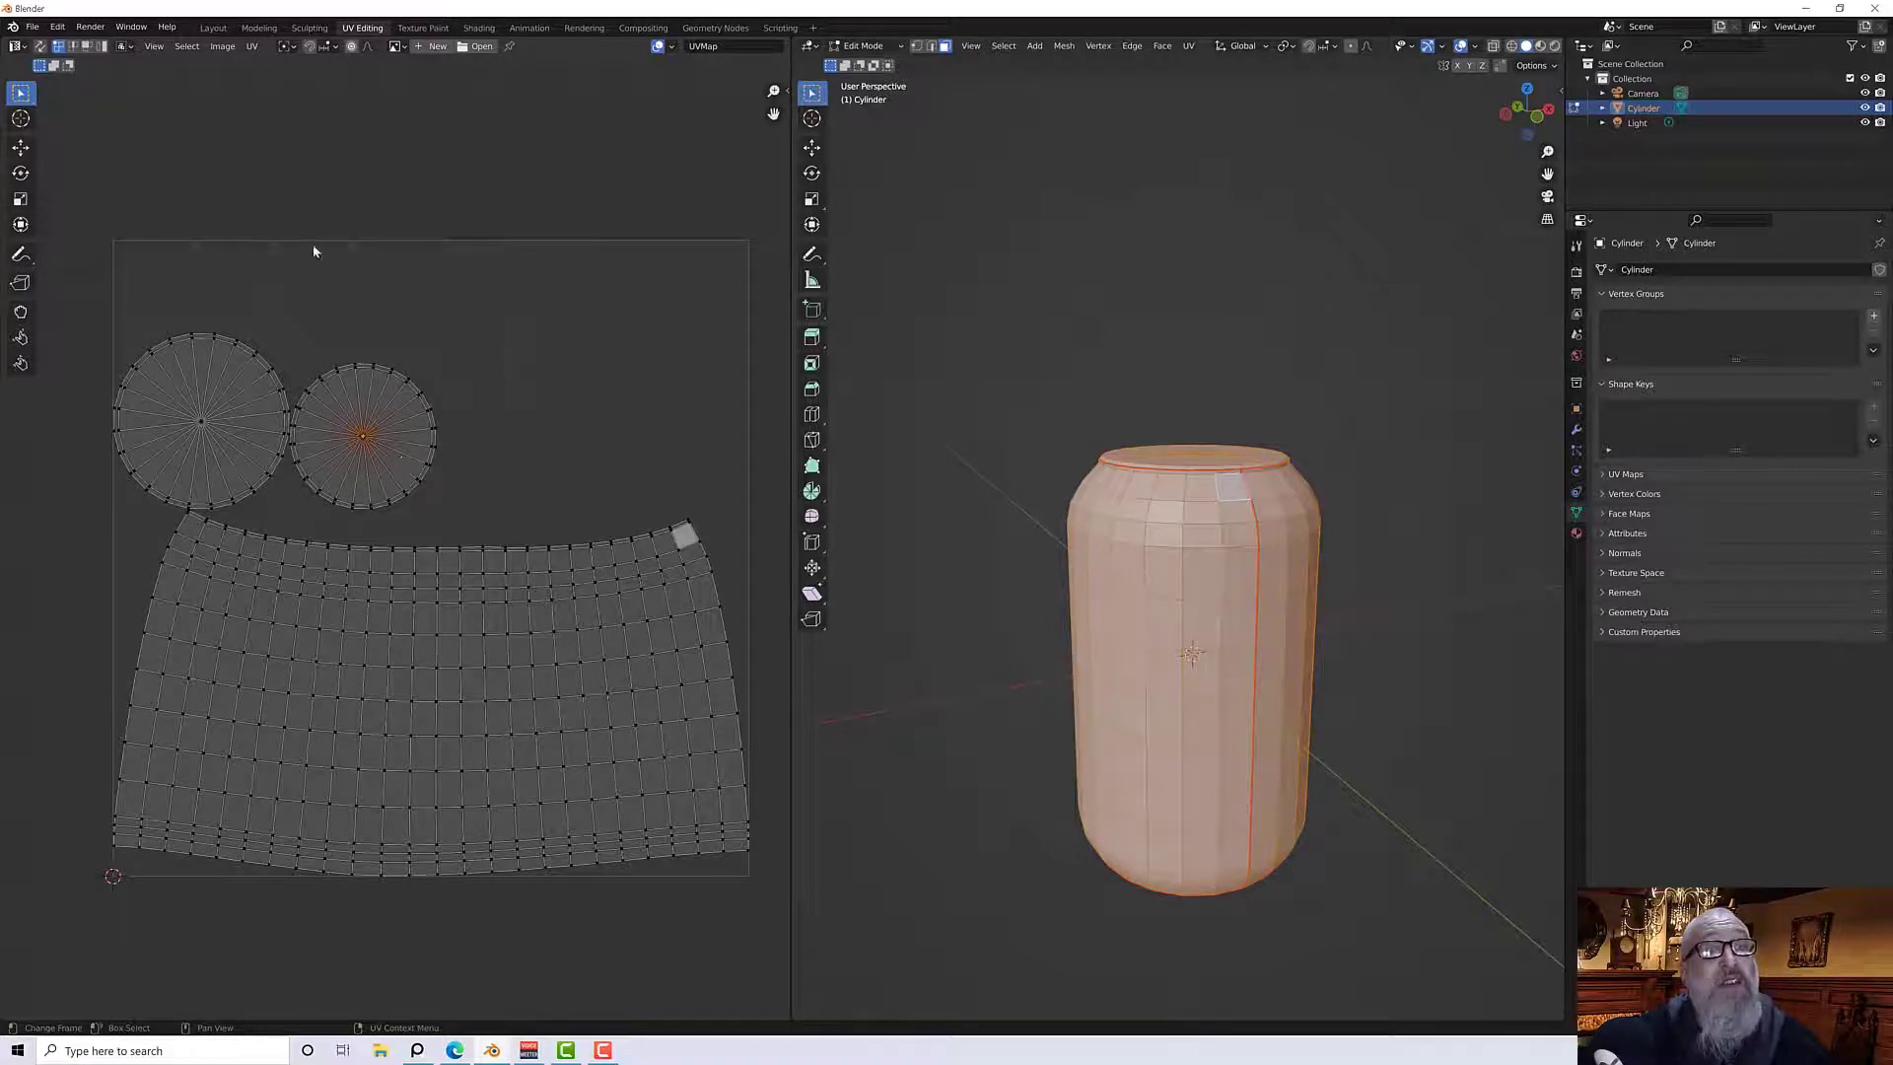
left_click(87, 46)
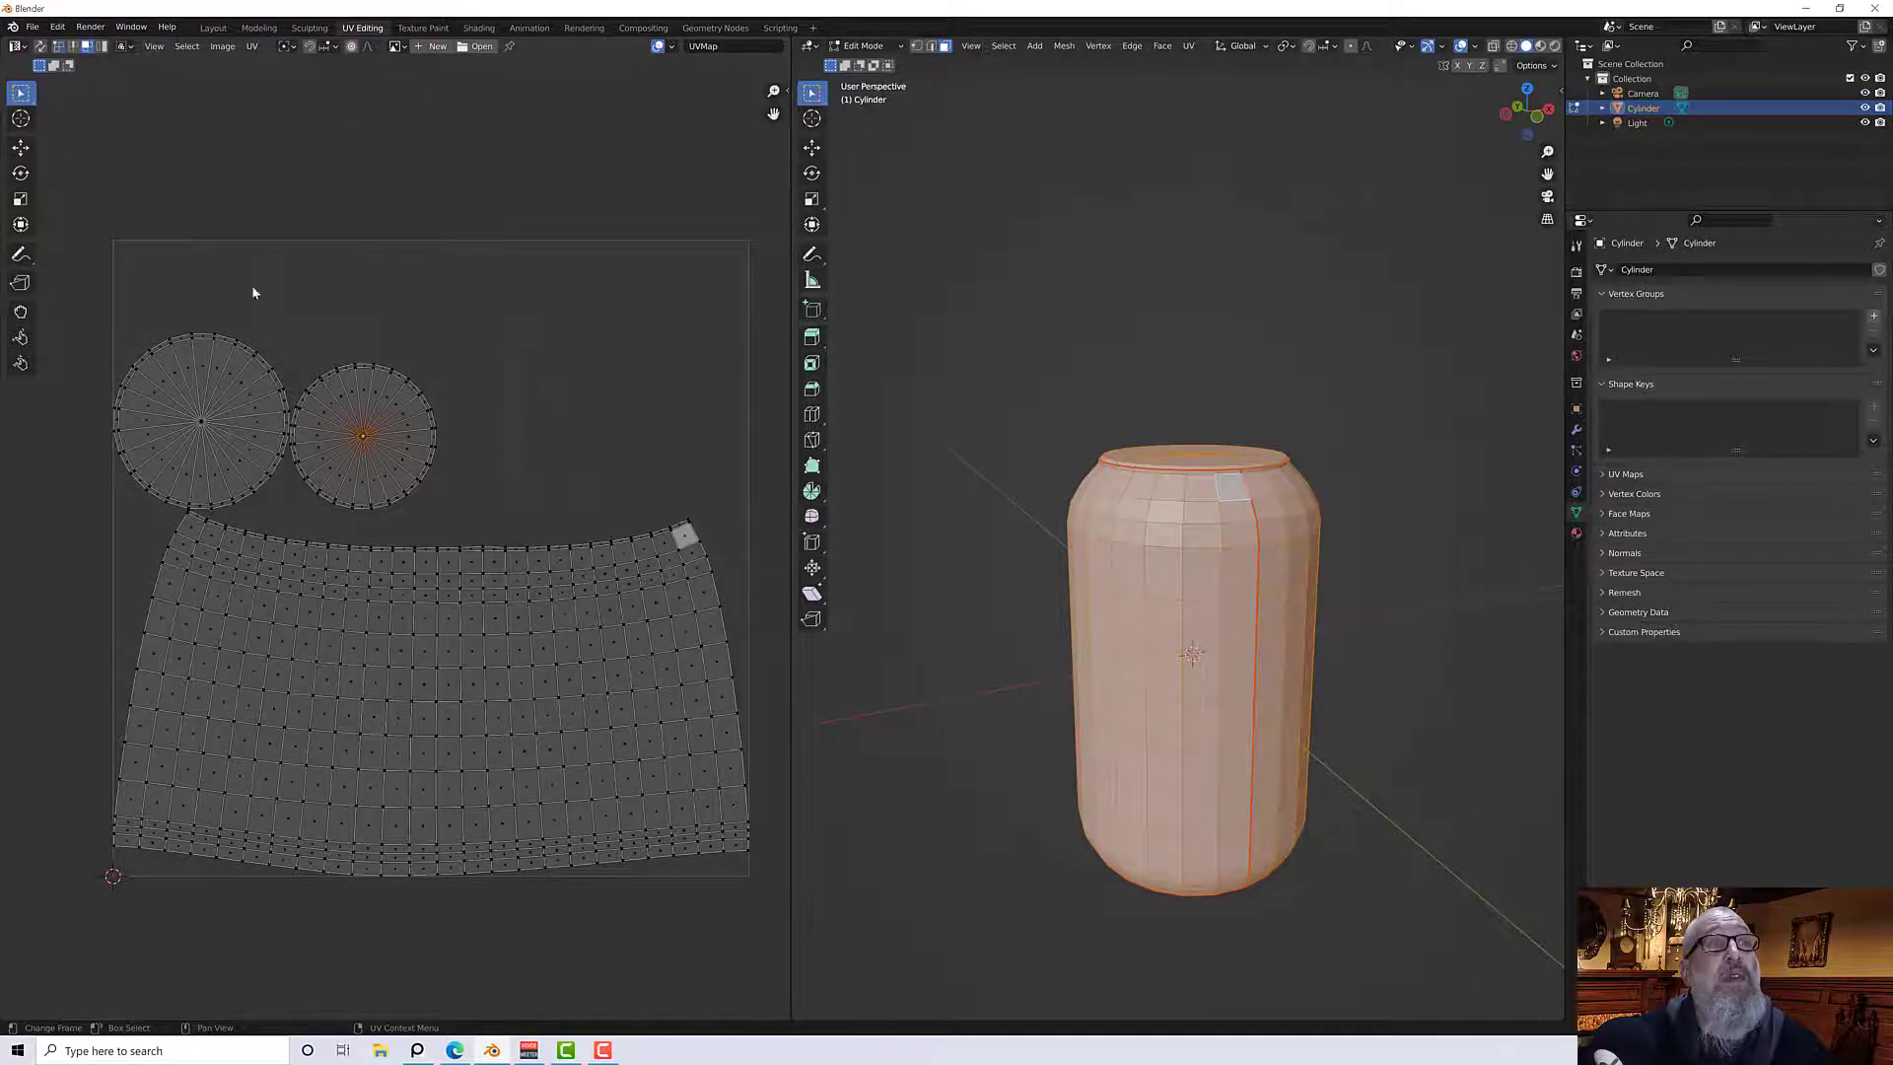
left_click(410, 442)
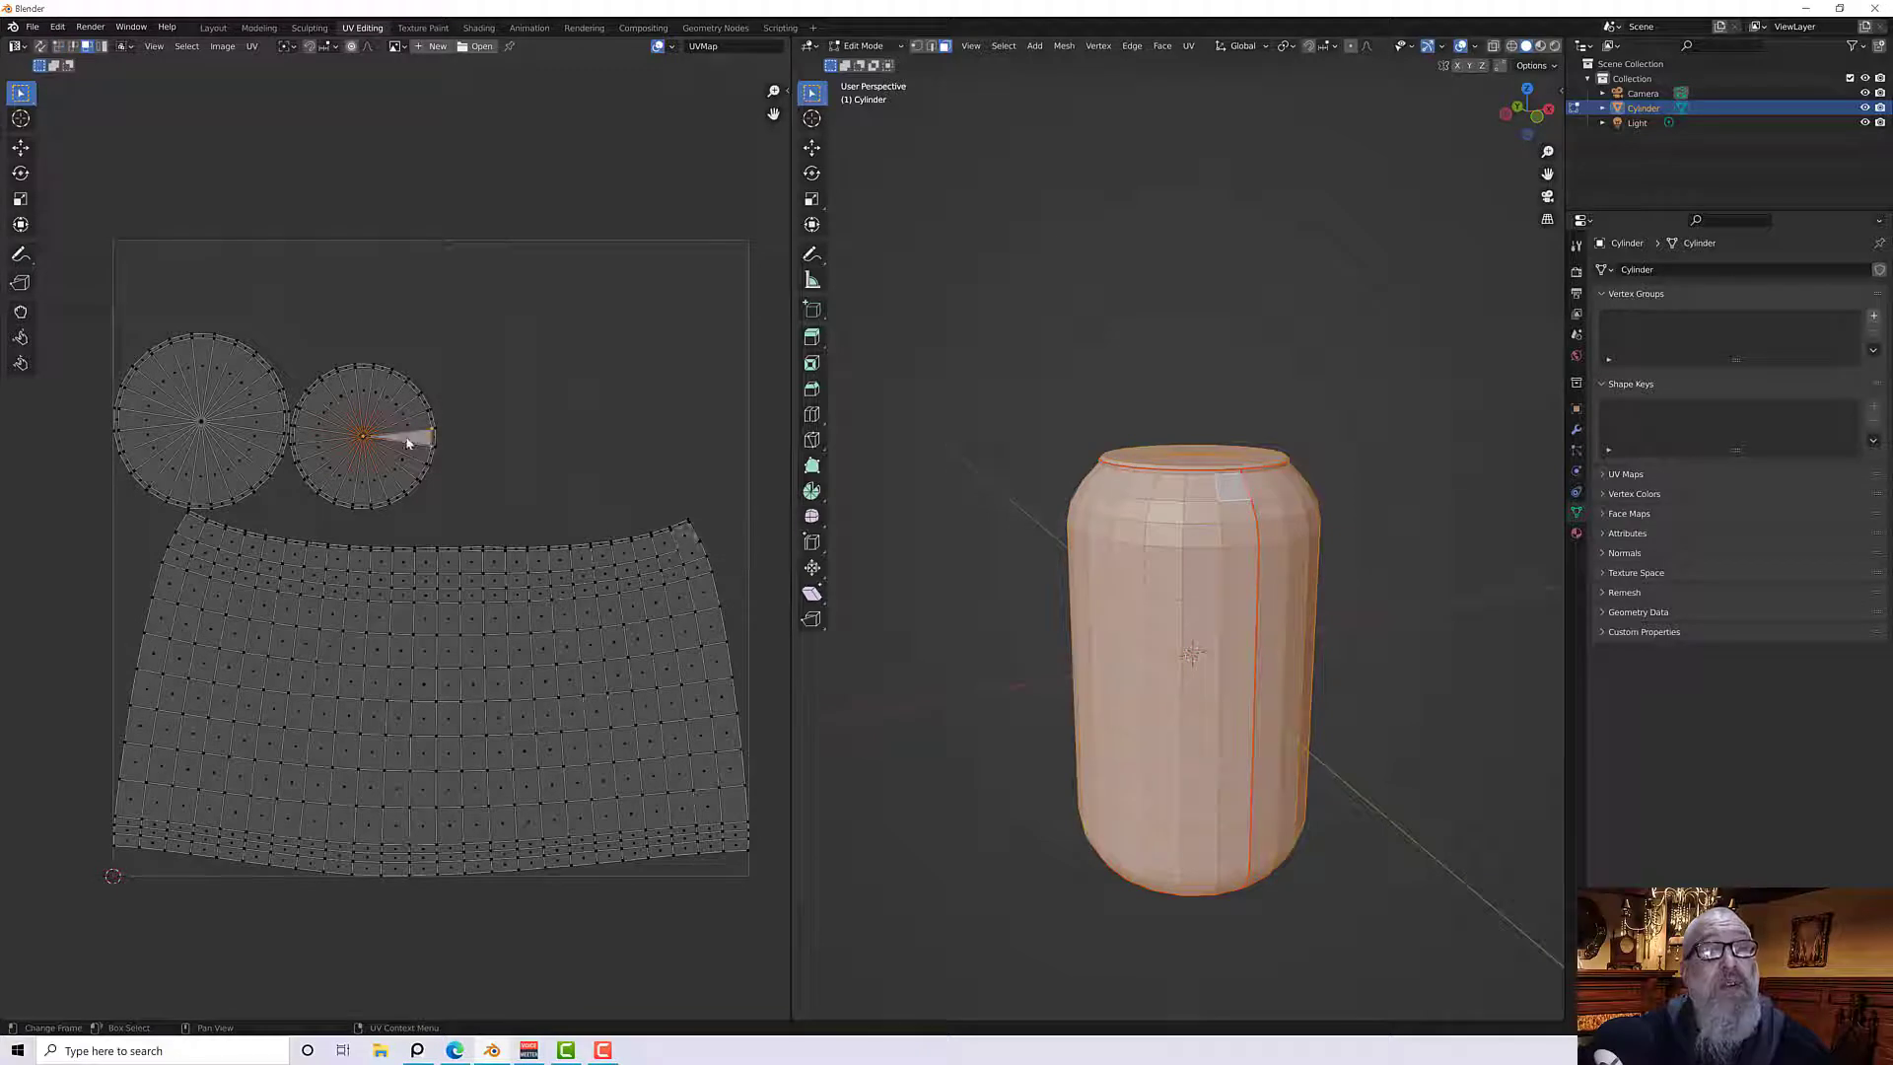
key("ctrl+l")
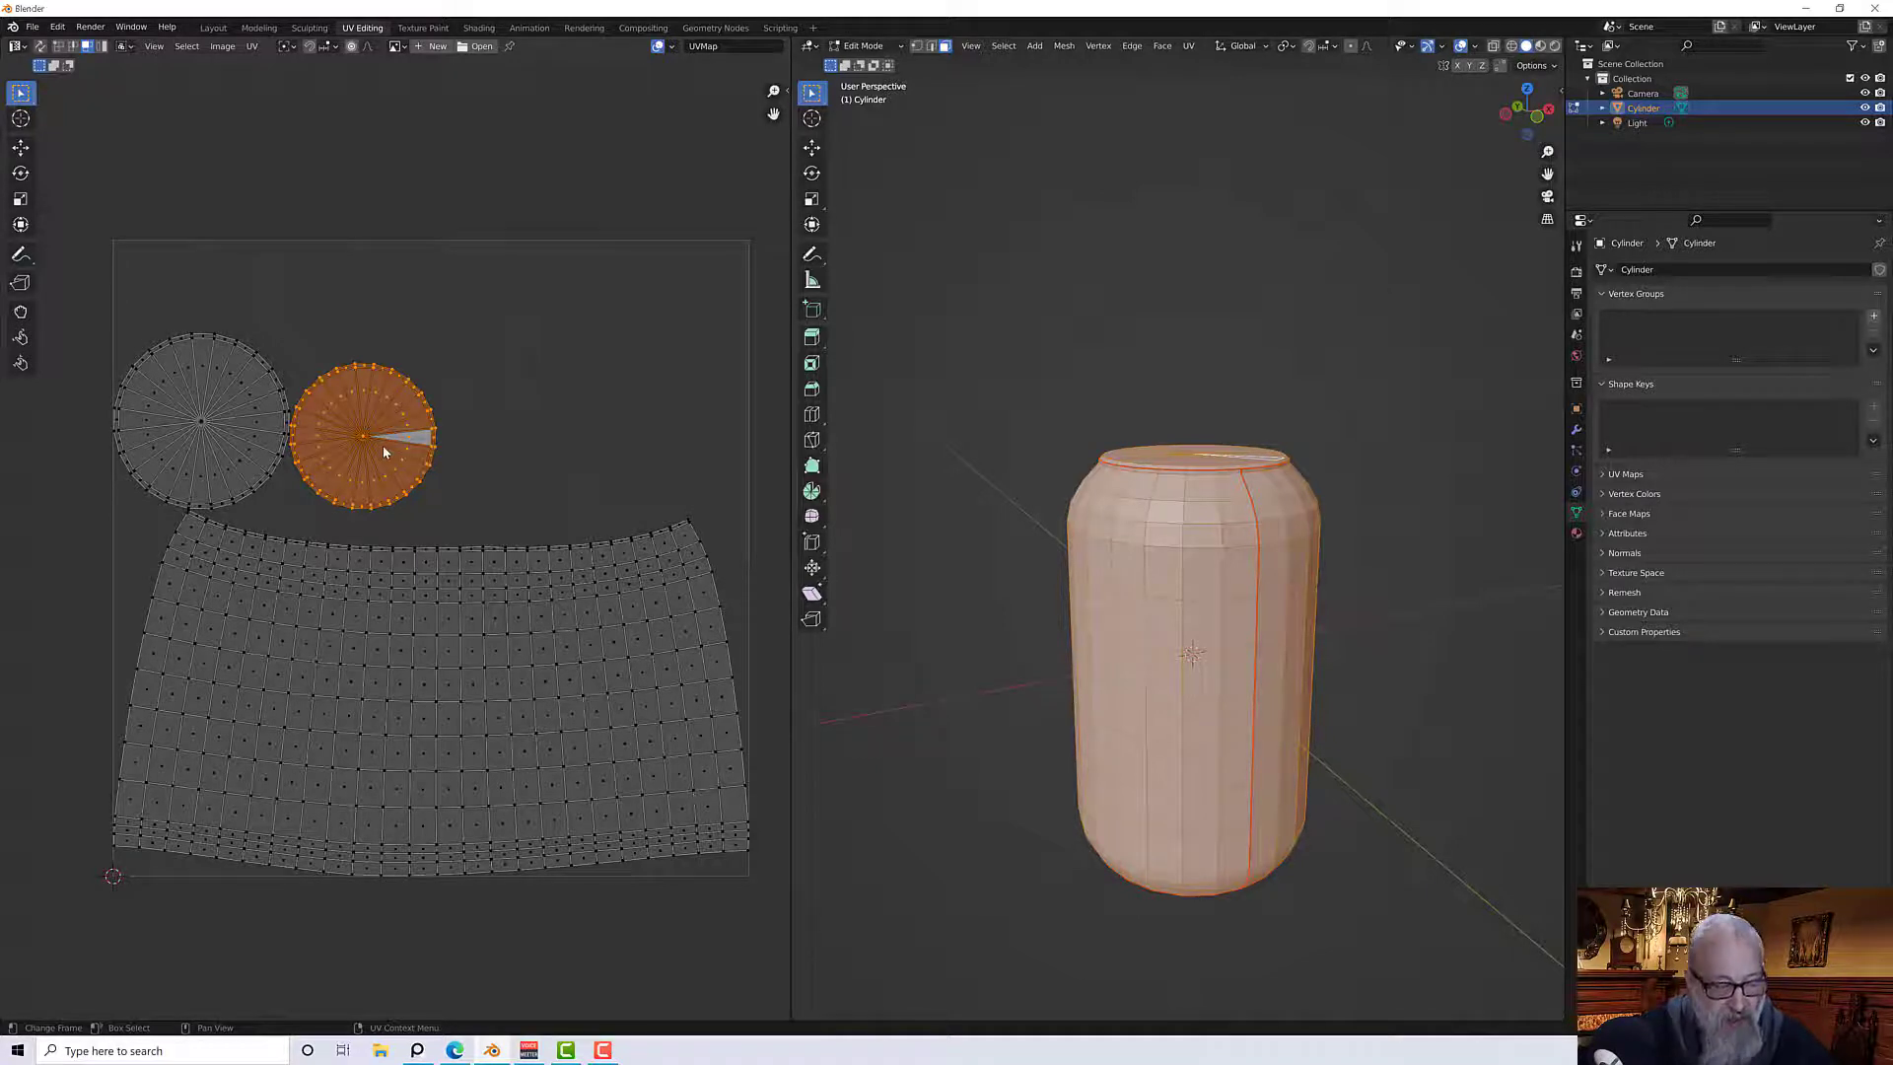
key("g")
left_click(488, 439)
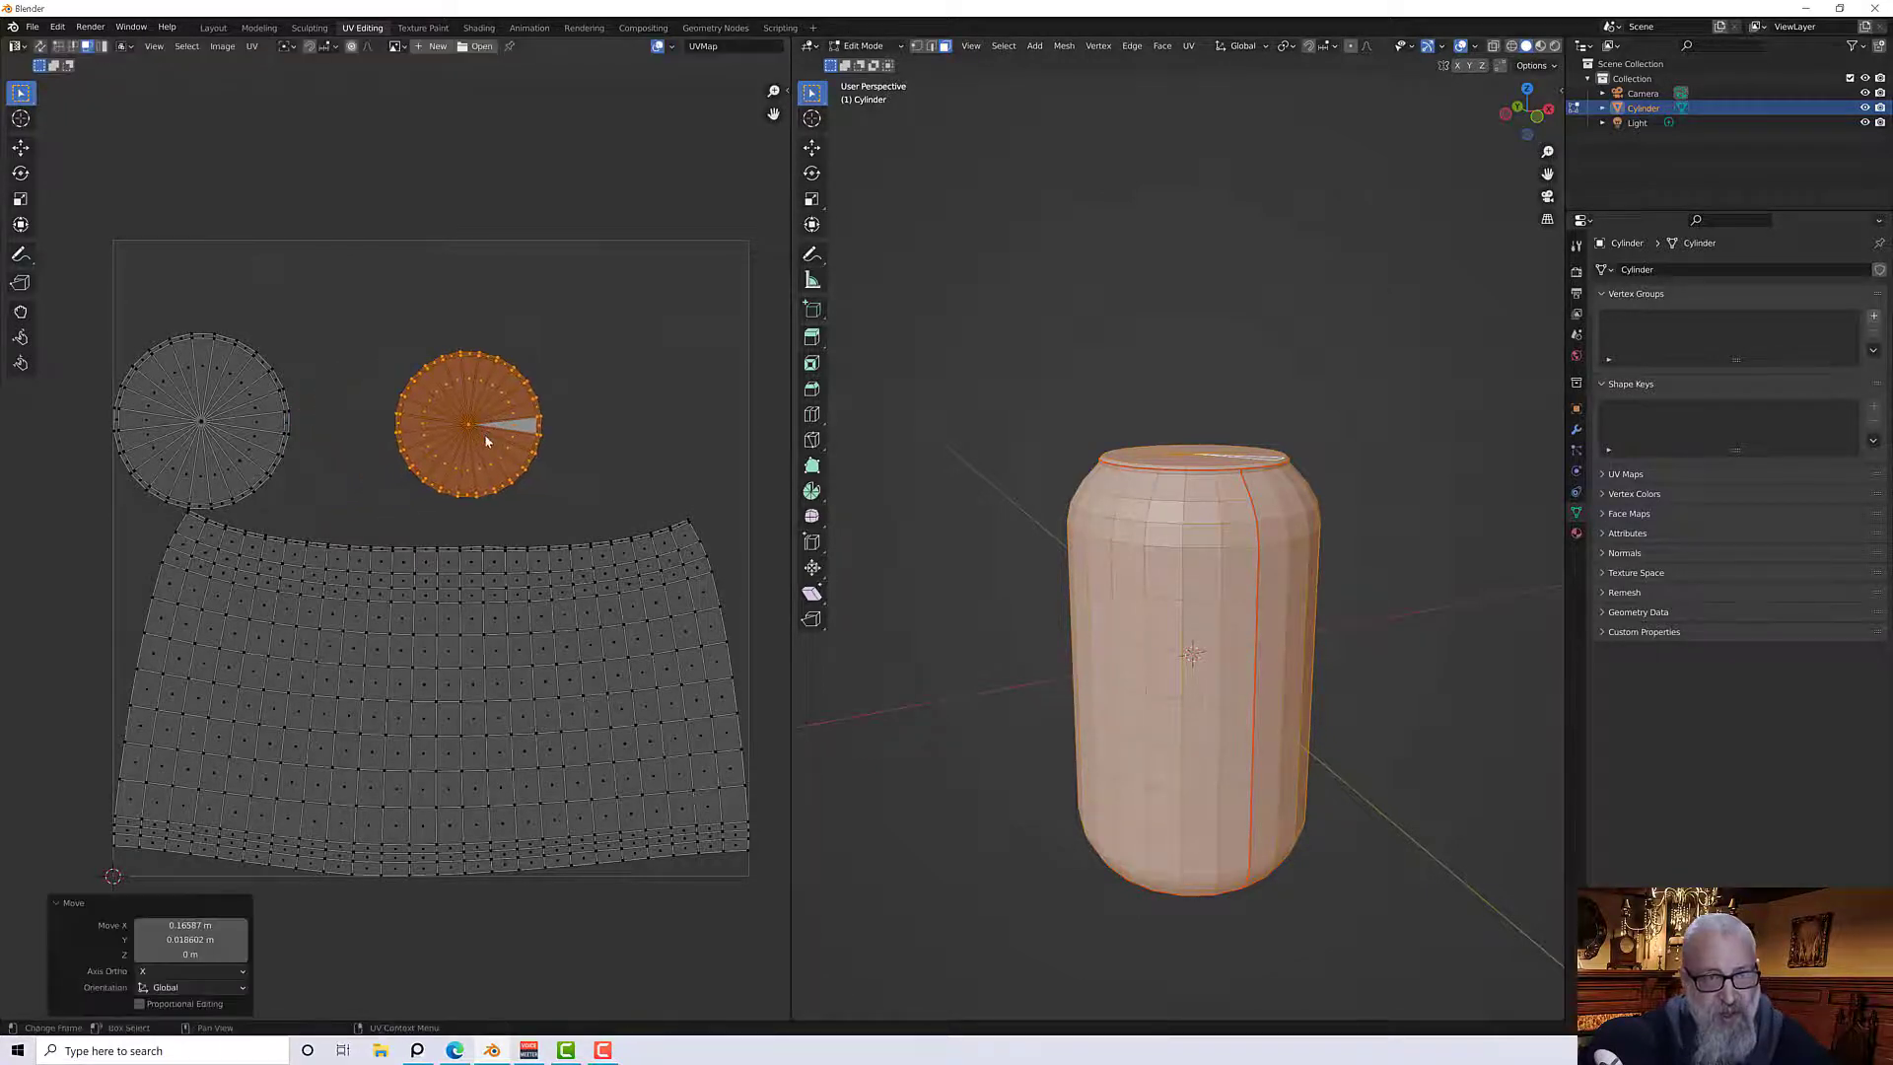
Select the larger circular island with its linked UVs and move it slightly right and up
left_click(222, 439)
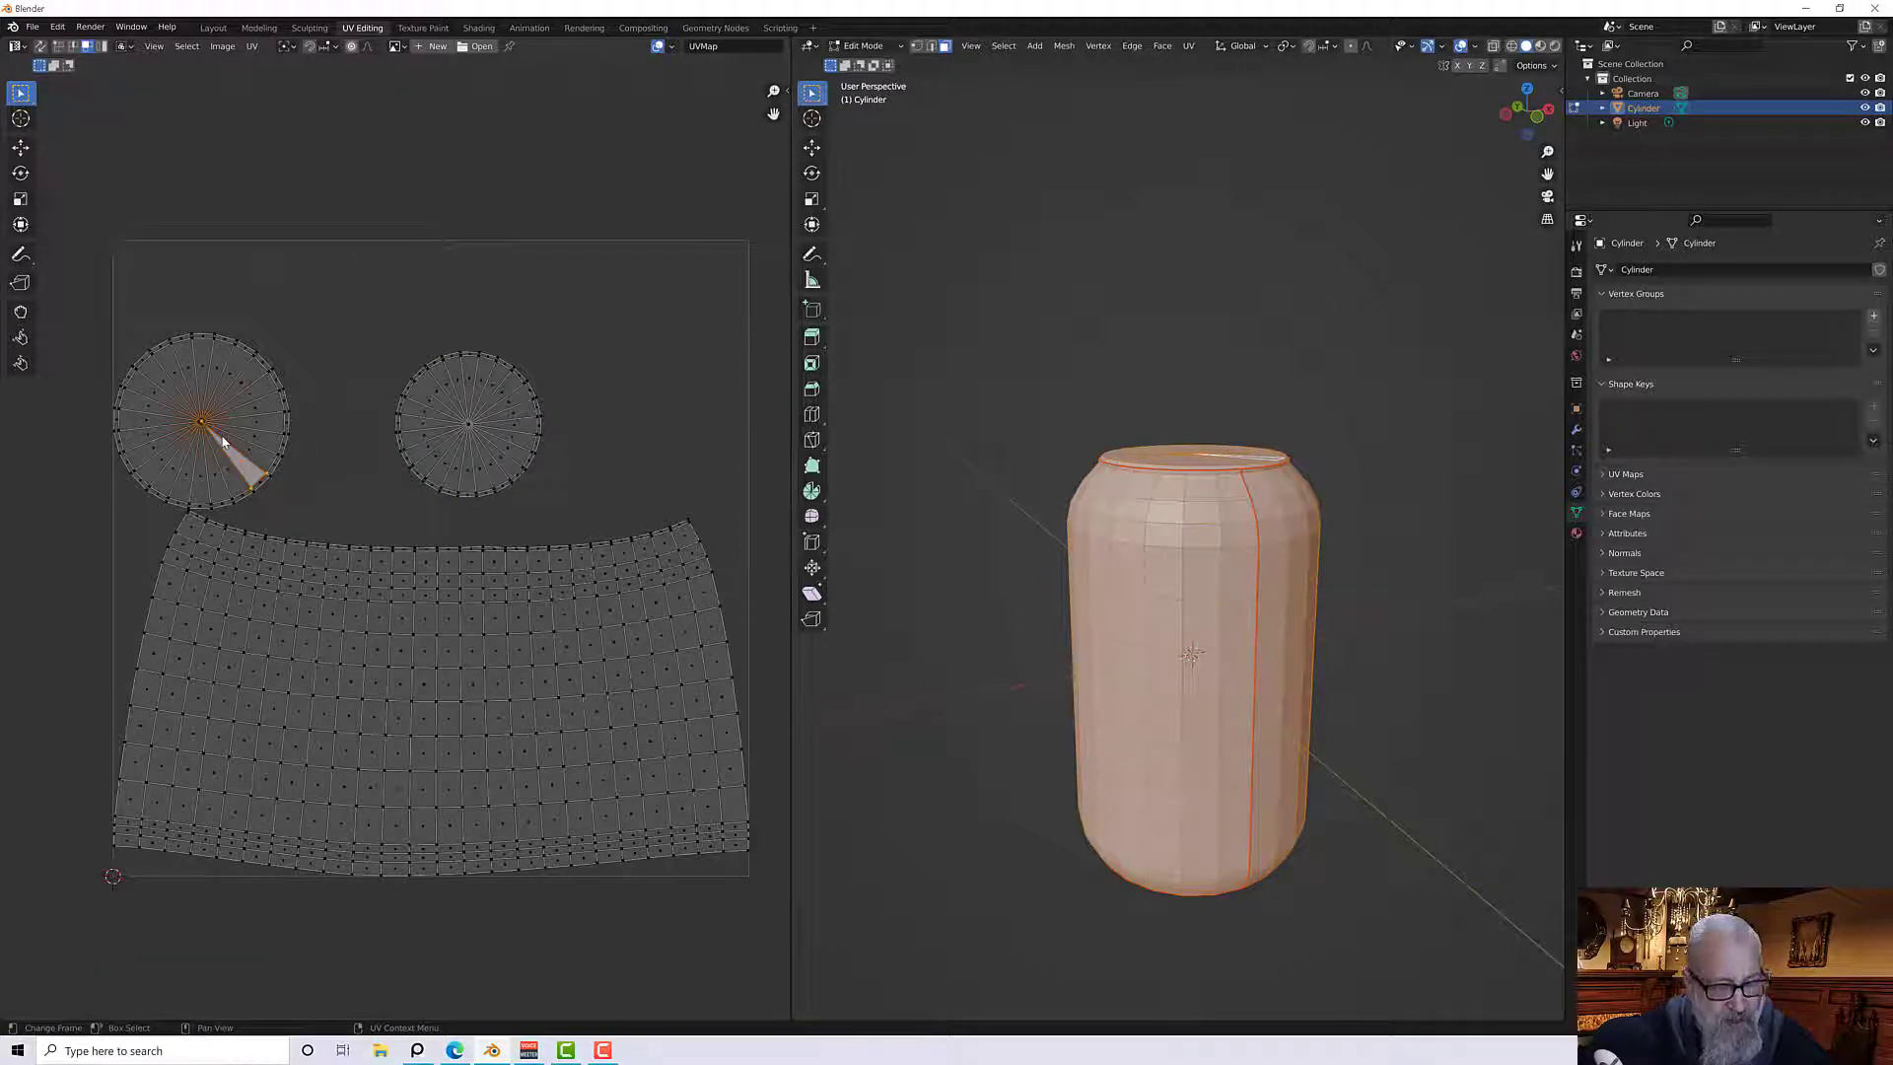
key("ctrl+l")
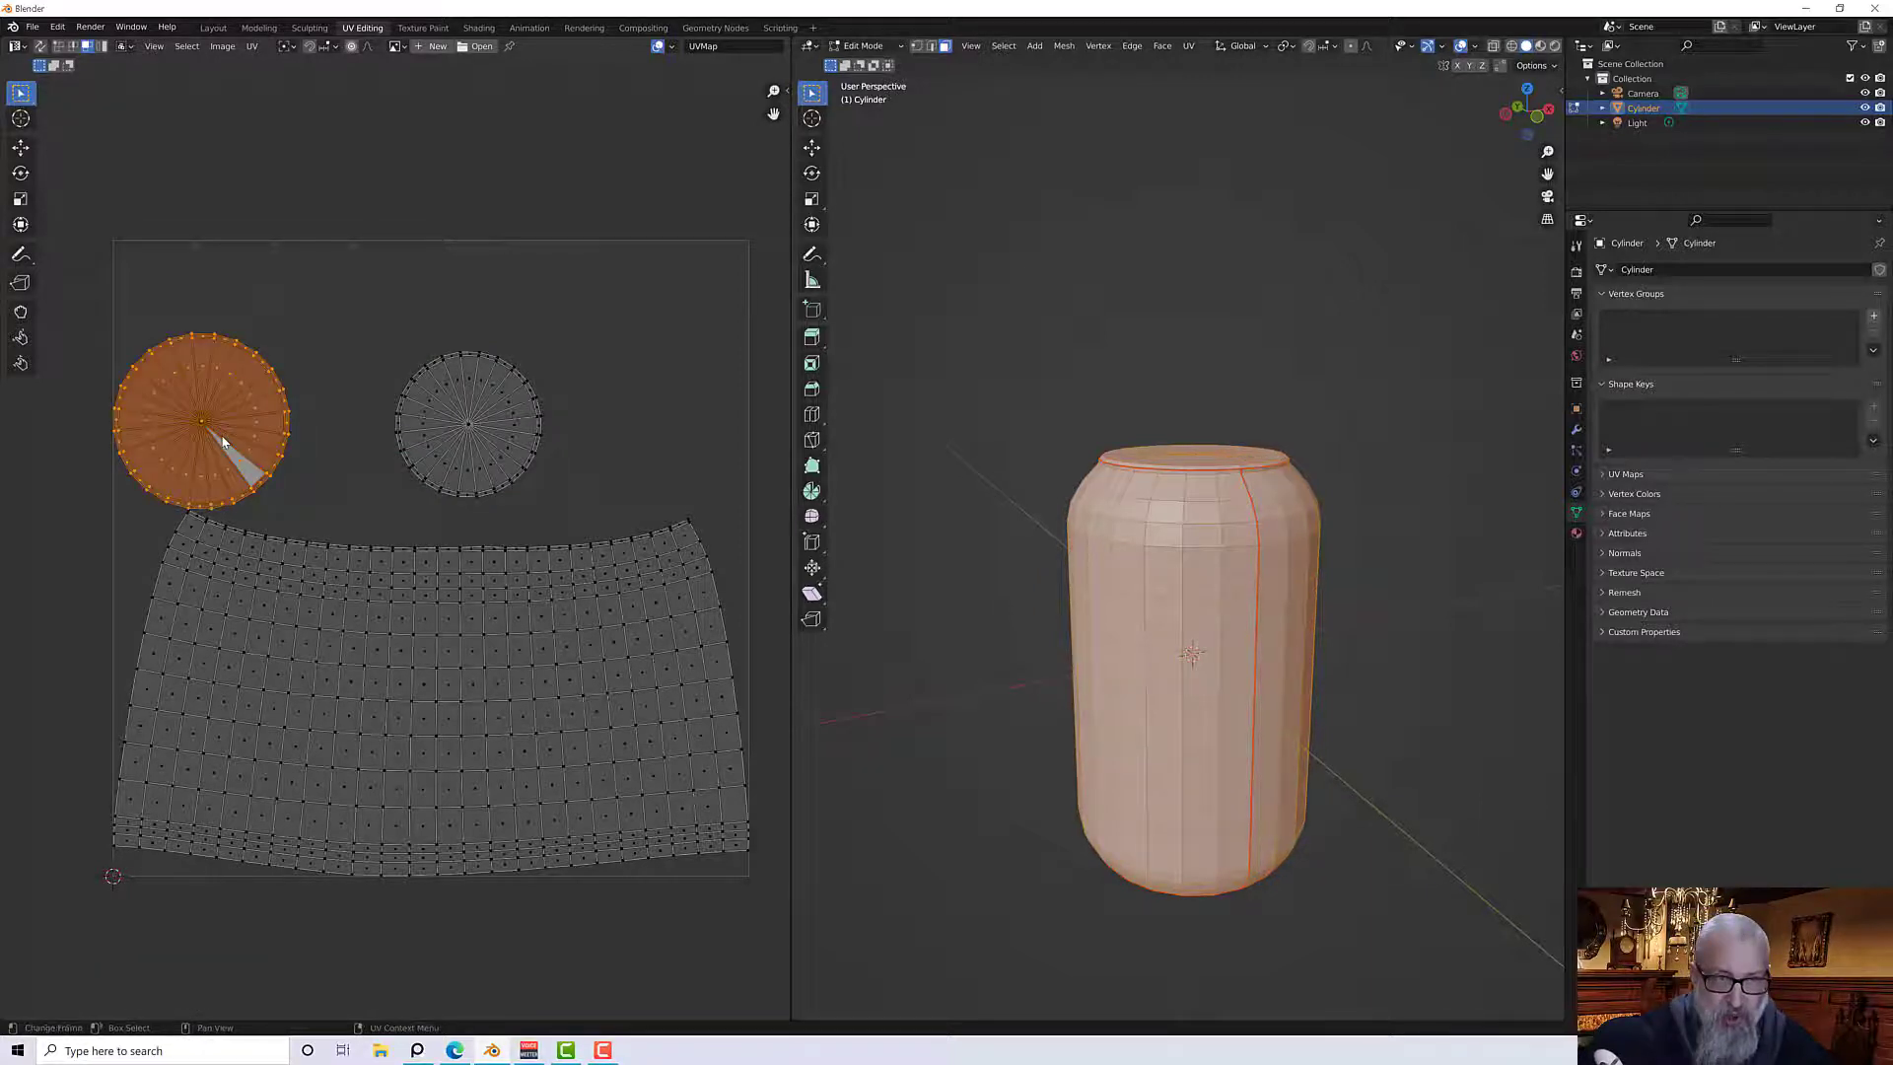
key("g")
left_click(291, 404)
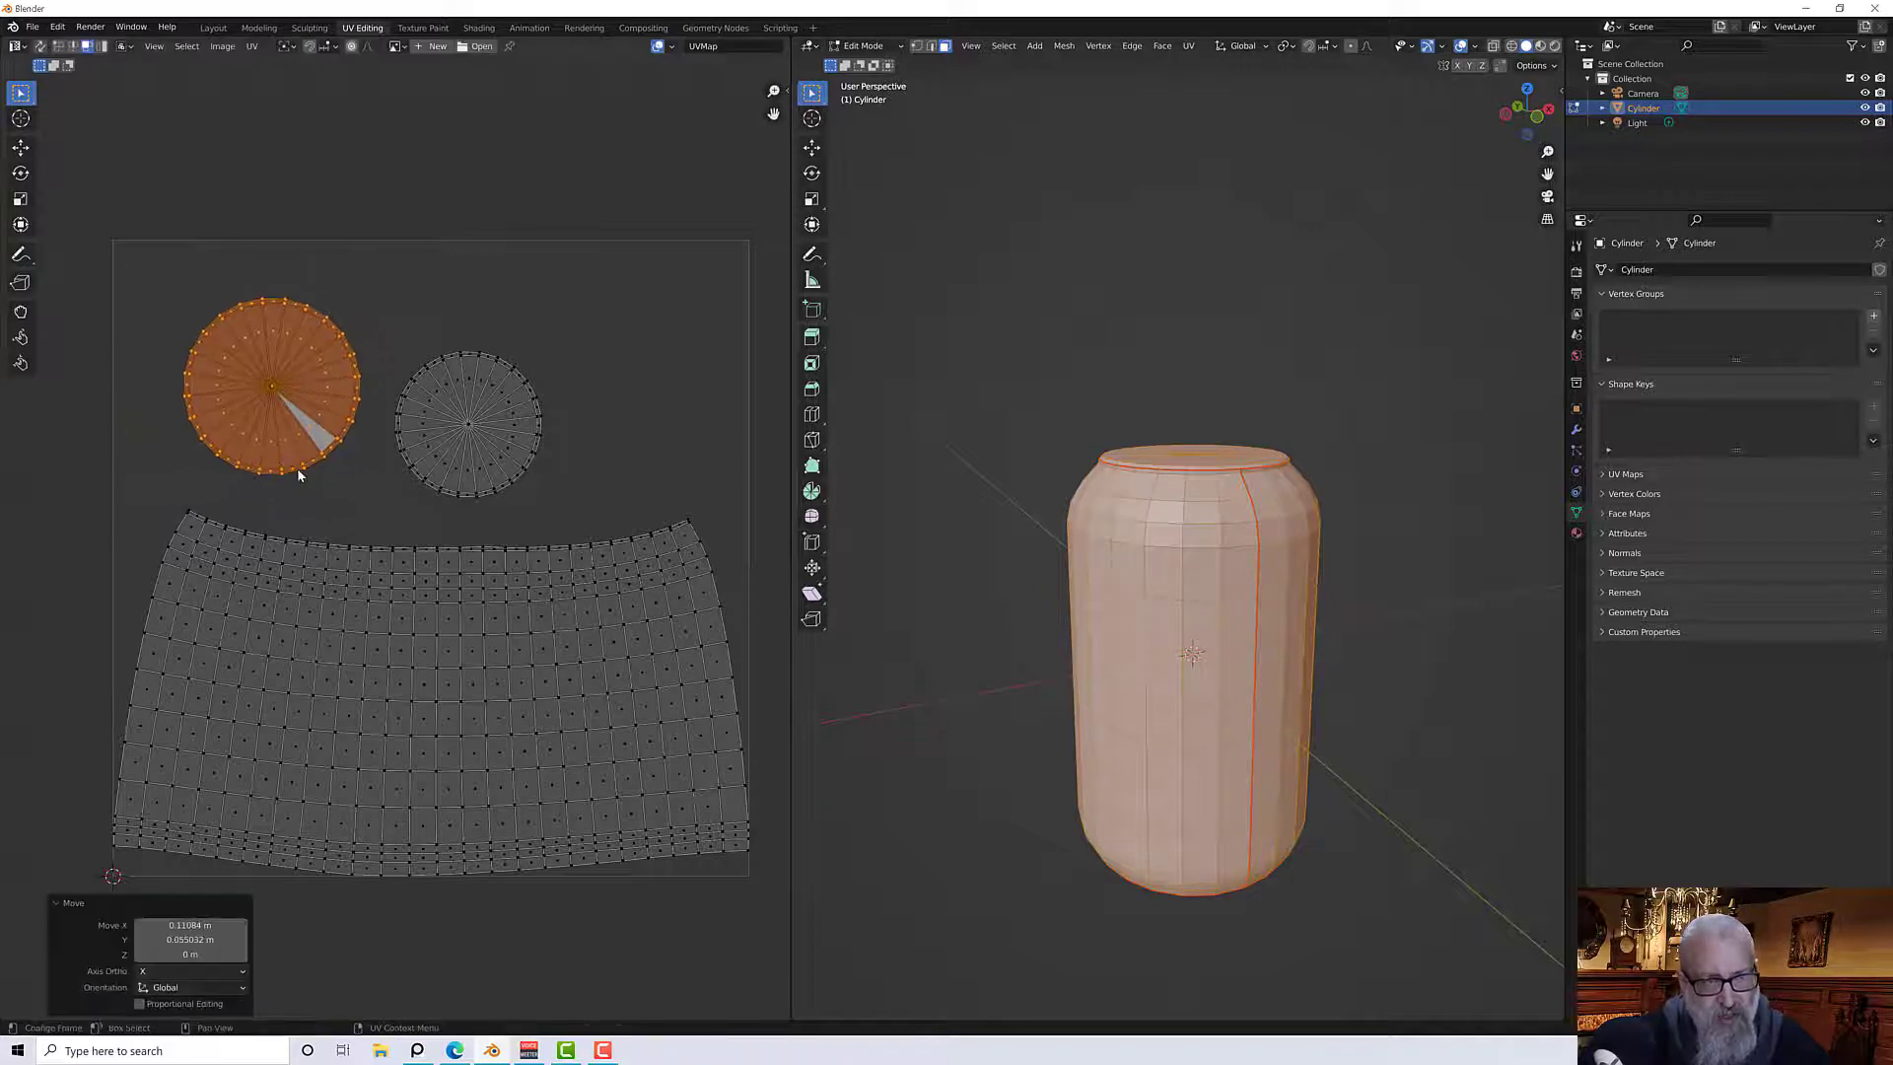
scroll(381, 481, "down", 3)
scroll(380, 481, "up", 1)
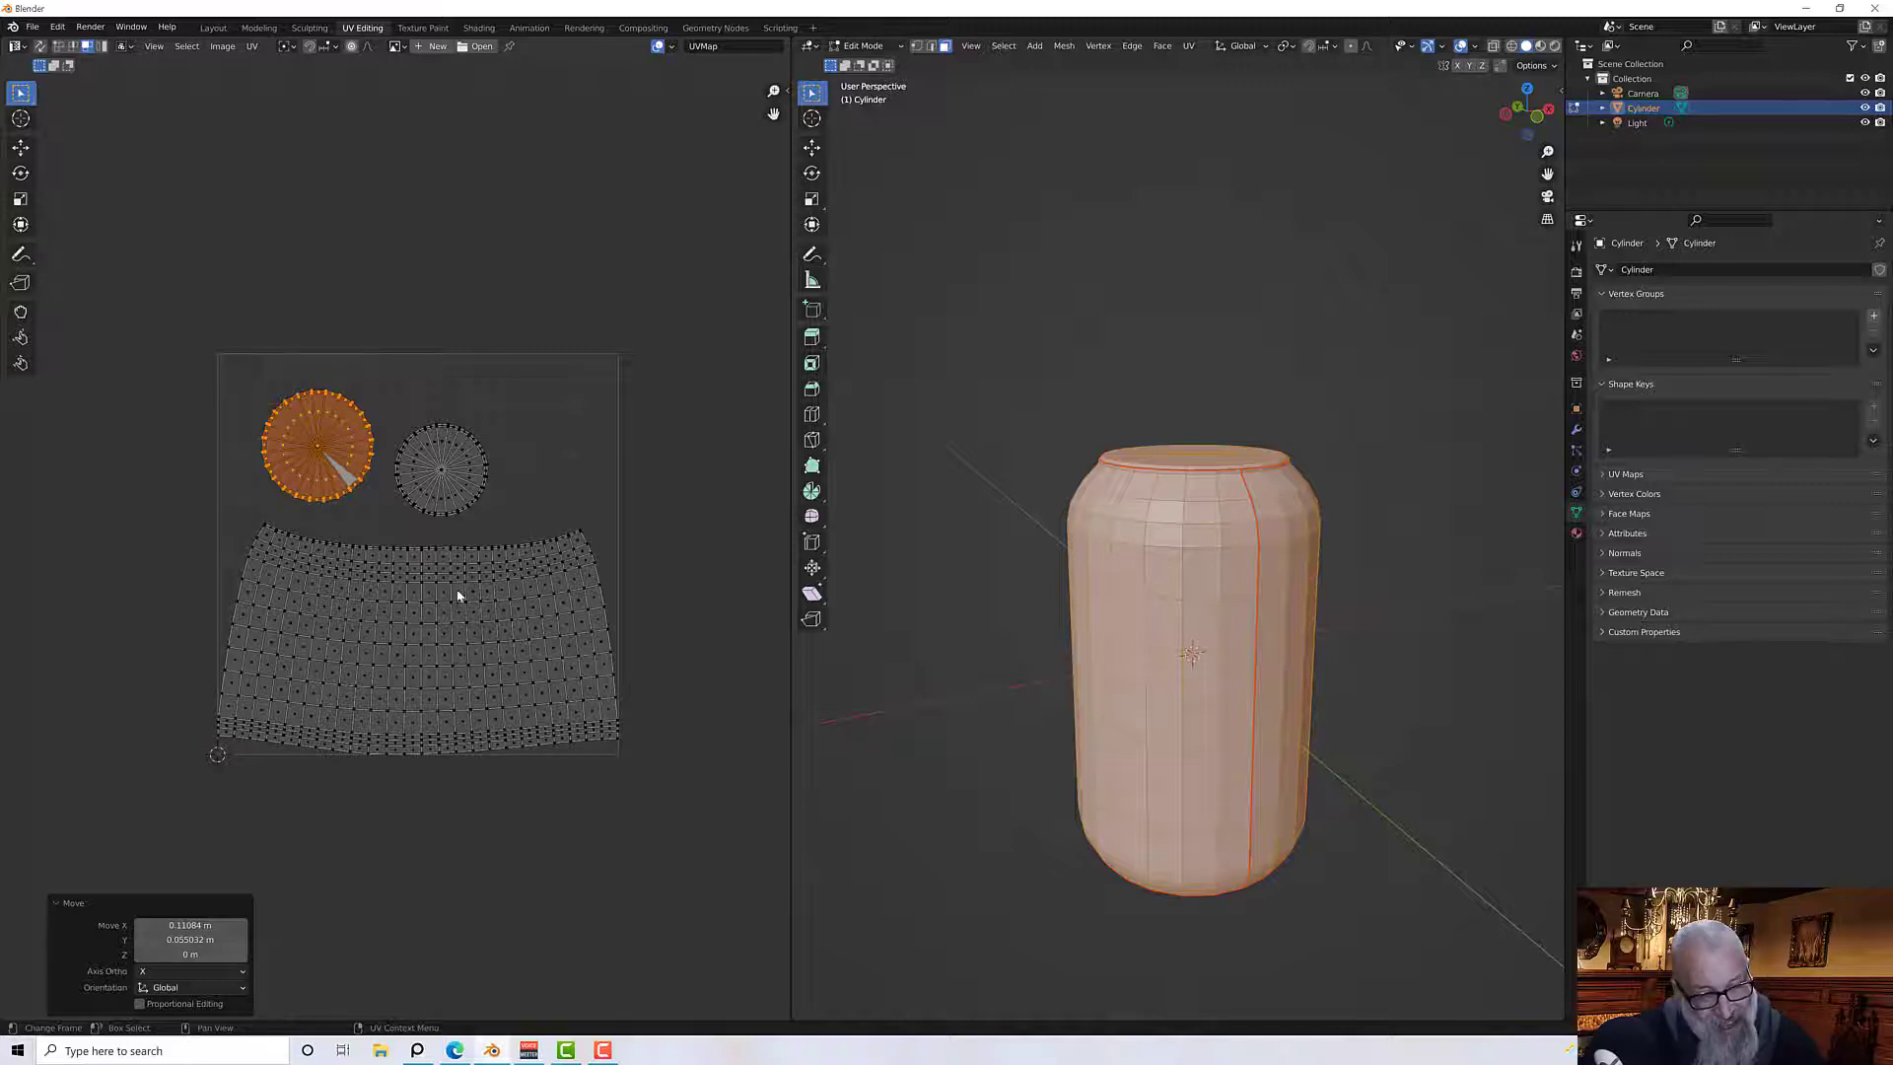
scroll(440, 609, "down", 1)
middle_click_drag(1205, 693, 1211, 661)
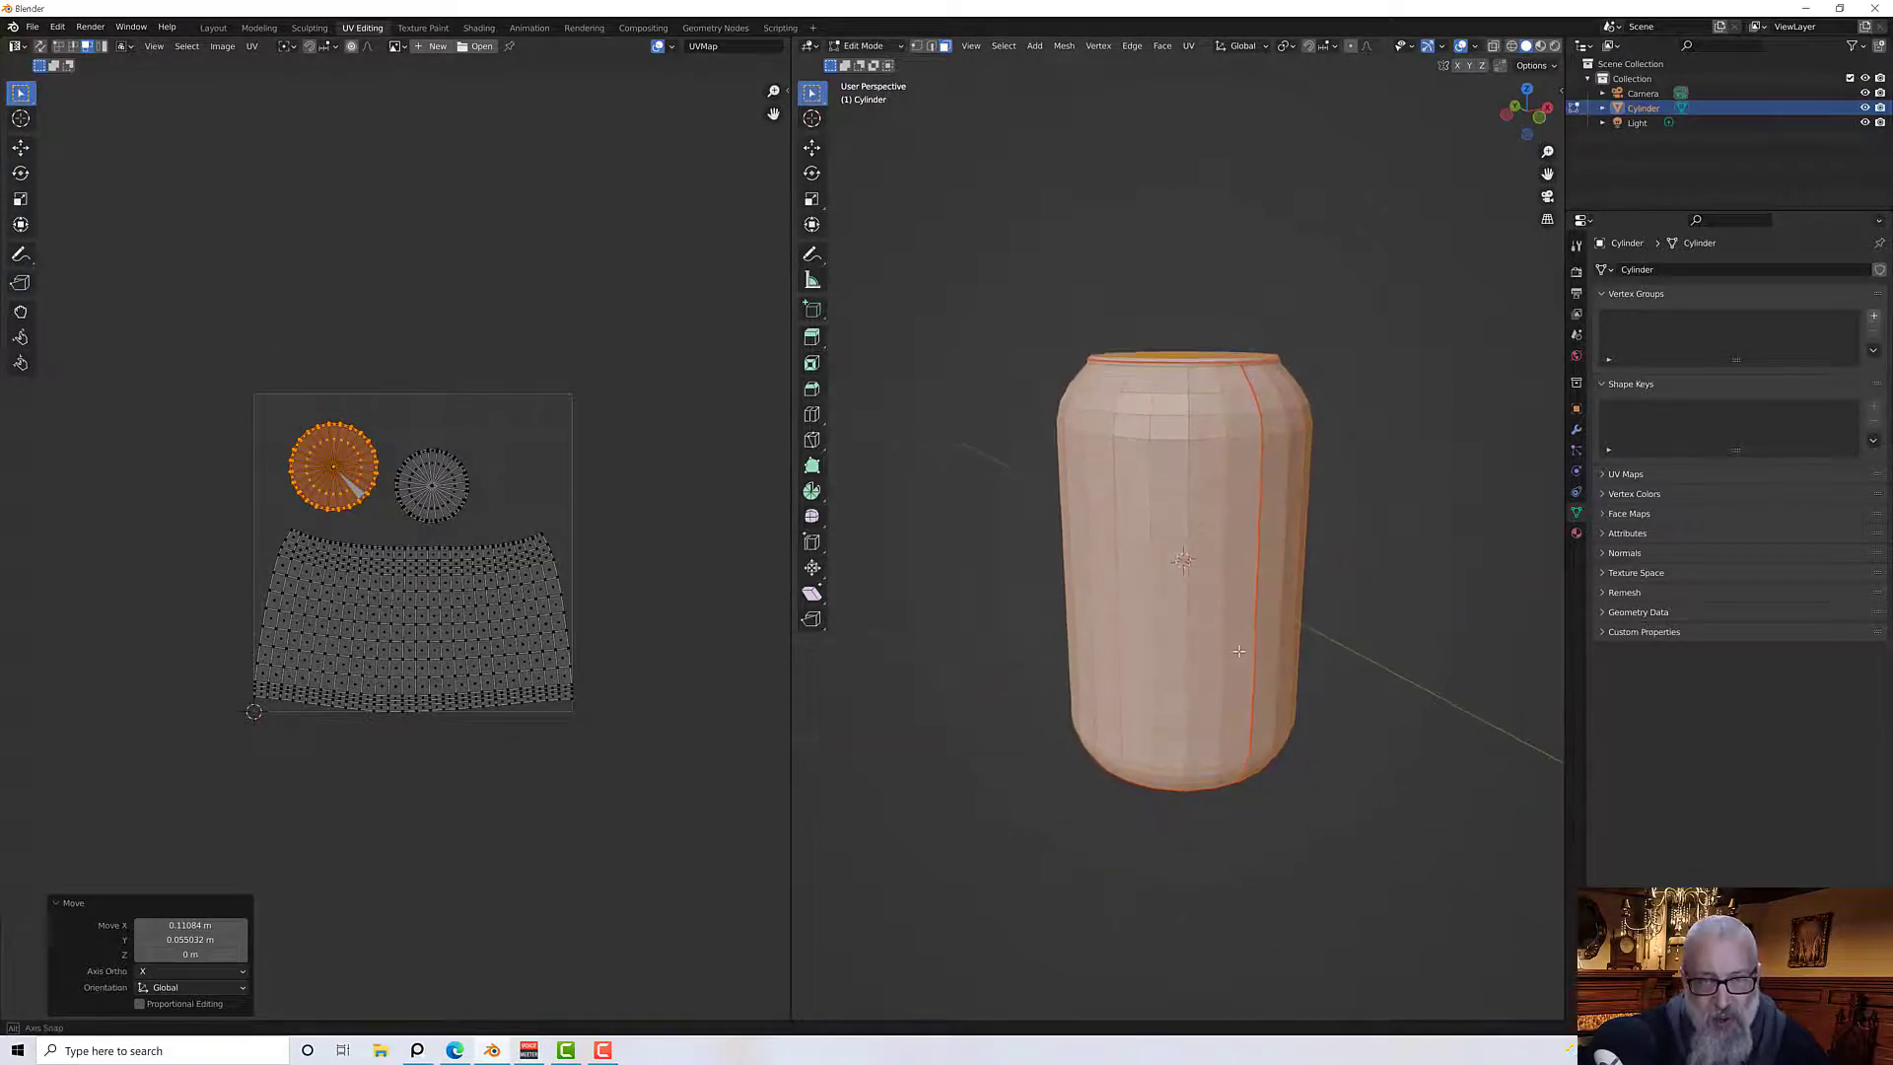
scroll(1211, 661, "up", 3)
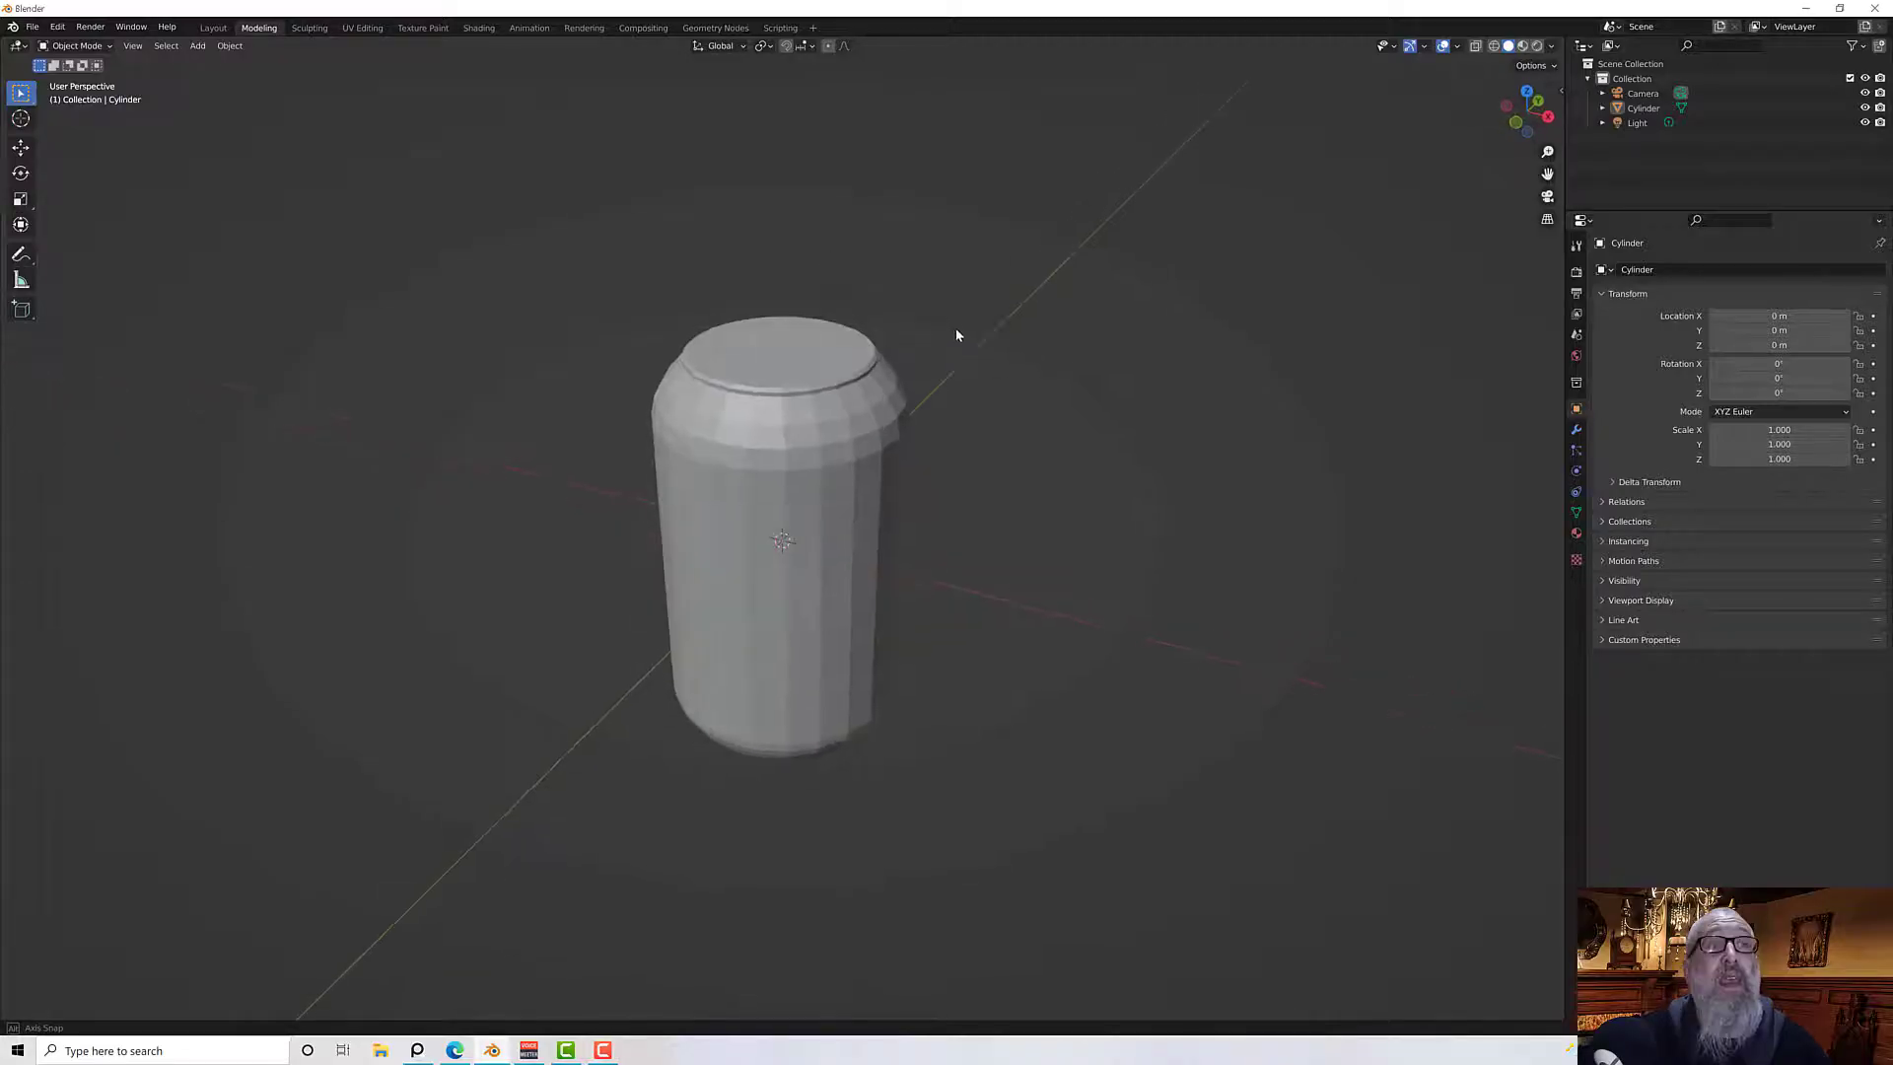
Select the can object and apply Shade Smooth to it
left_click(829, 384)
middle_click_drag(833, 383, 900, 357)
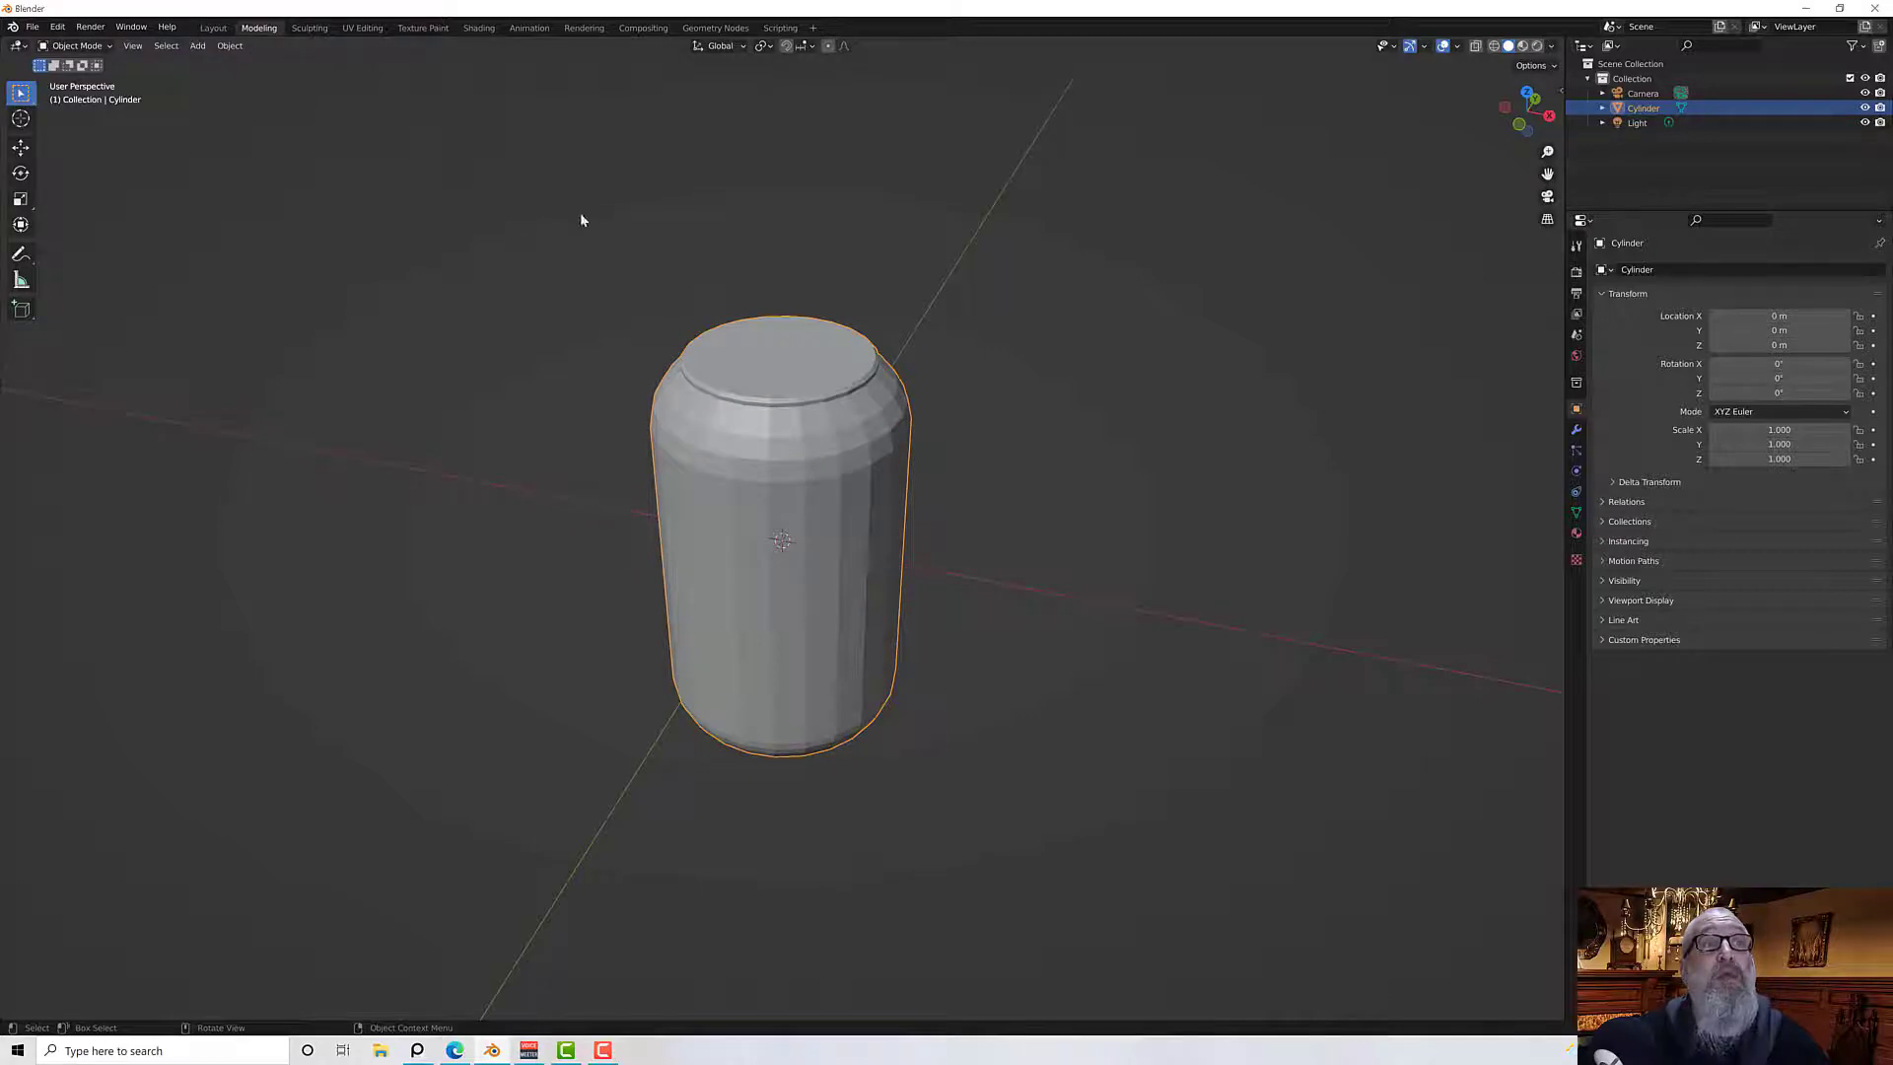
key("Tab")
key("Tab")
mouse_move(828, 287)
middle_mouse_down()
mouse_move(921, 288)
mouse_move(932, 323)
mouse_move(838, 329)
mouse_move(949, 404)
middle_mouse_up()
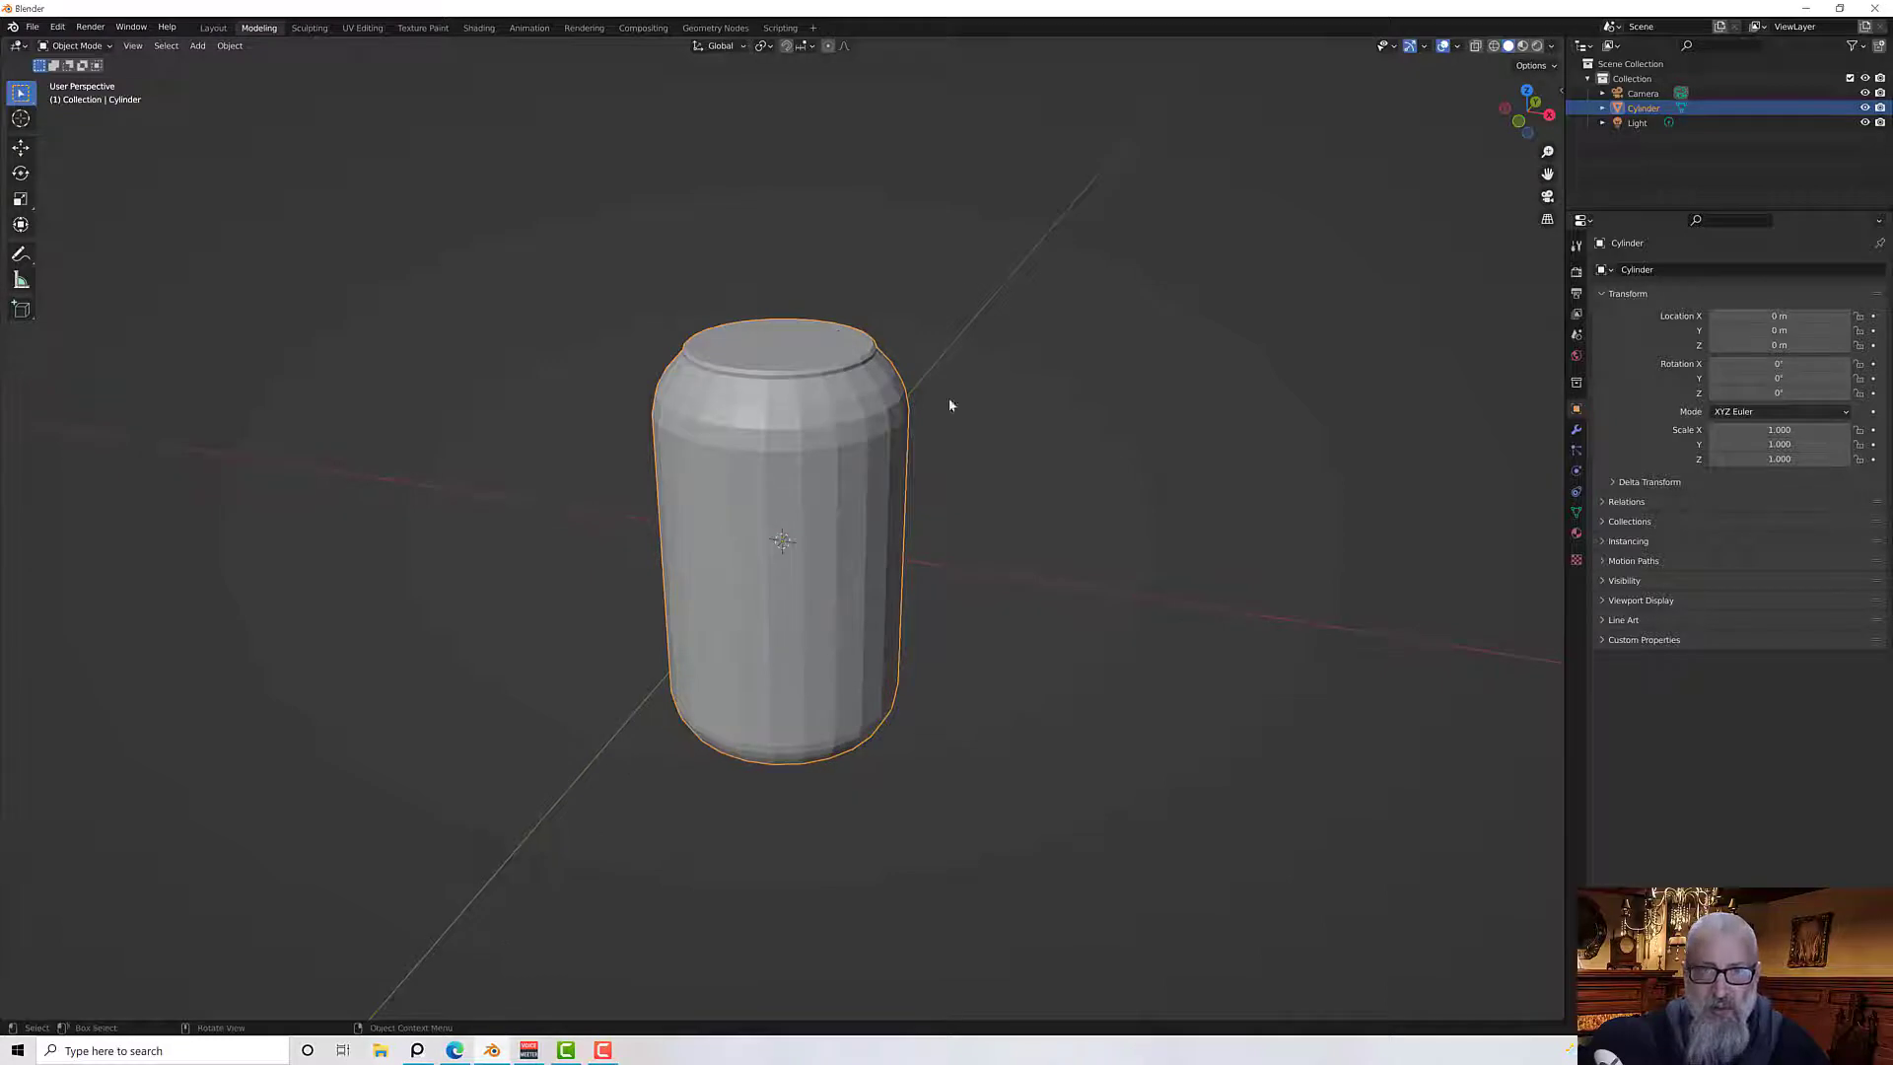
scroll(815, 404, "down", 2)
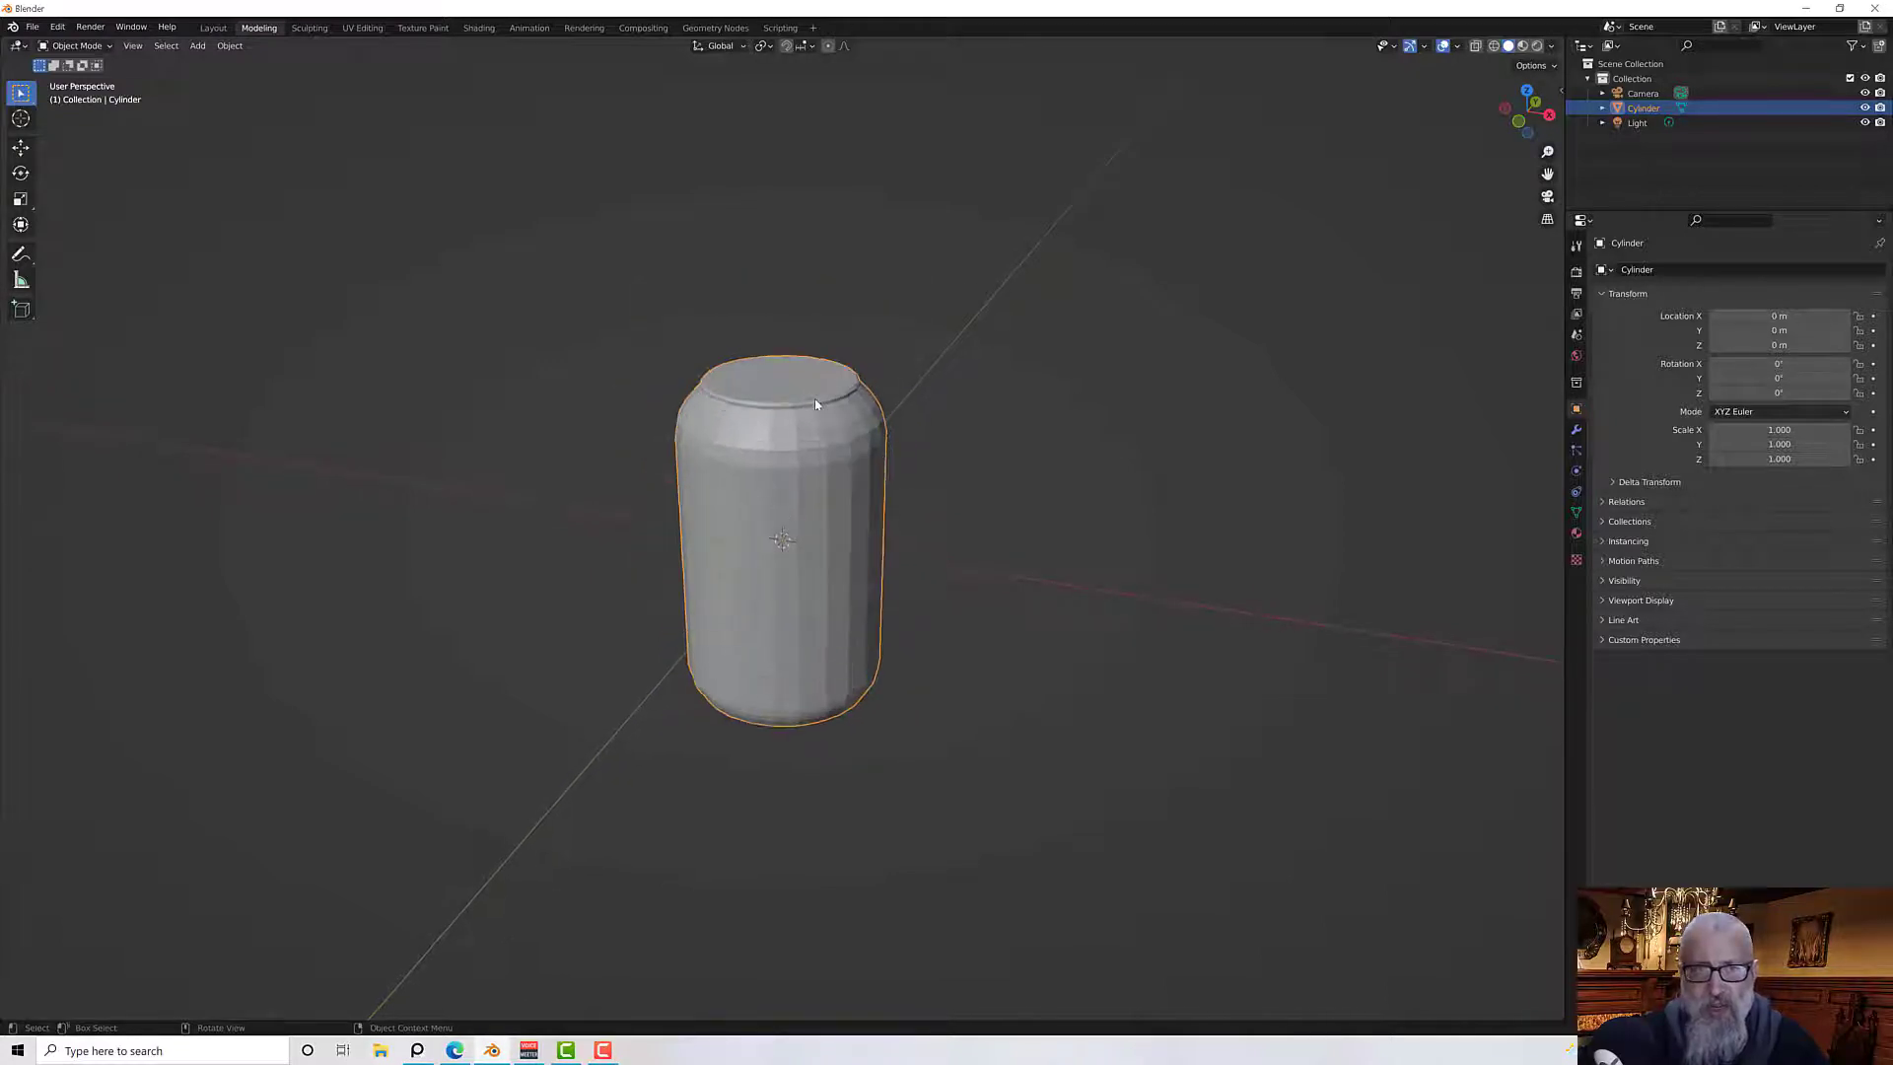
scroll(815, 404, "up", 3)
right_click(843, 390)
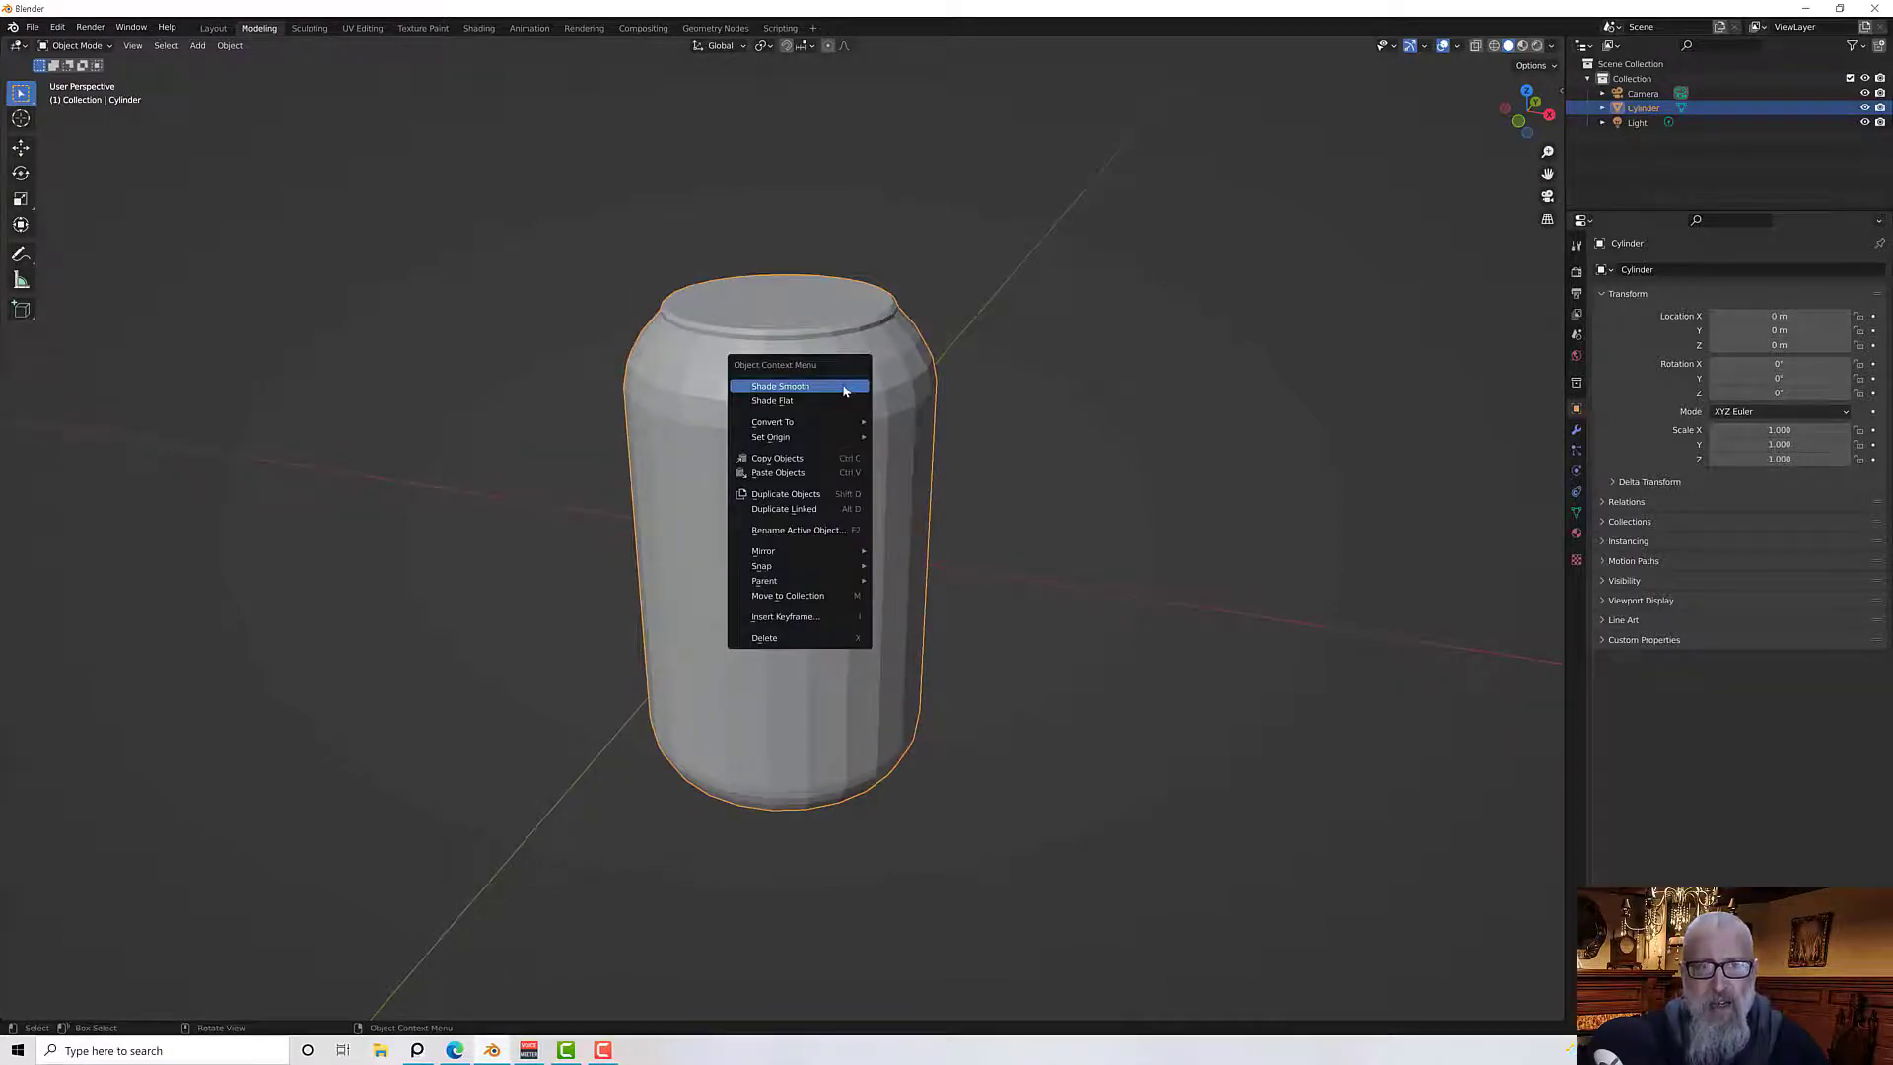
left_click(843, 390)
middle_click_drag(867, 389, 1060, 338)
scroll(923, 346, "up", 1)
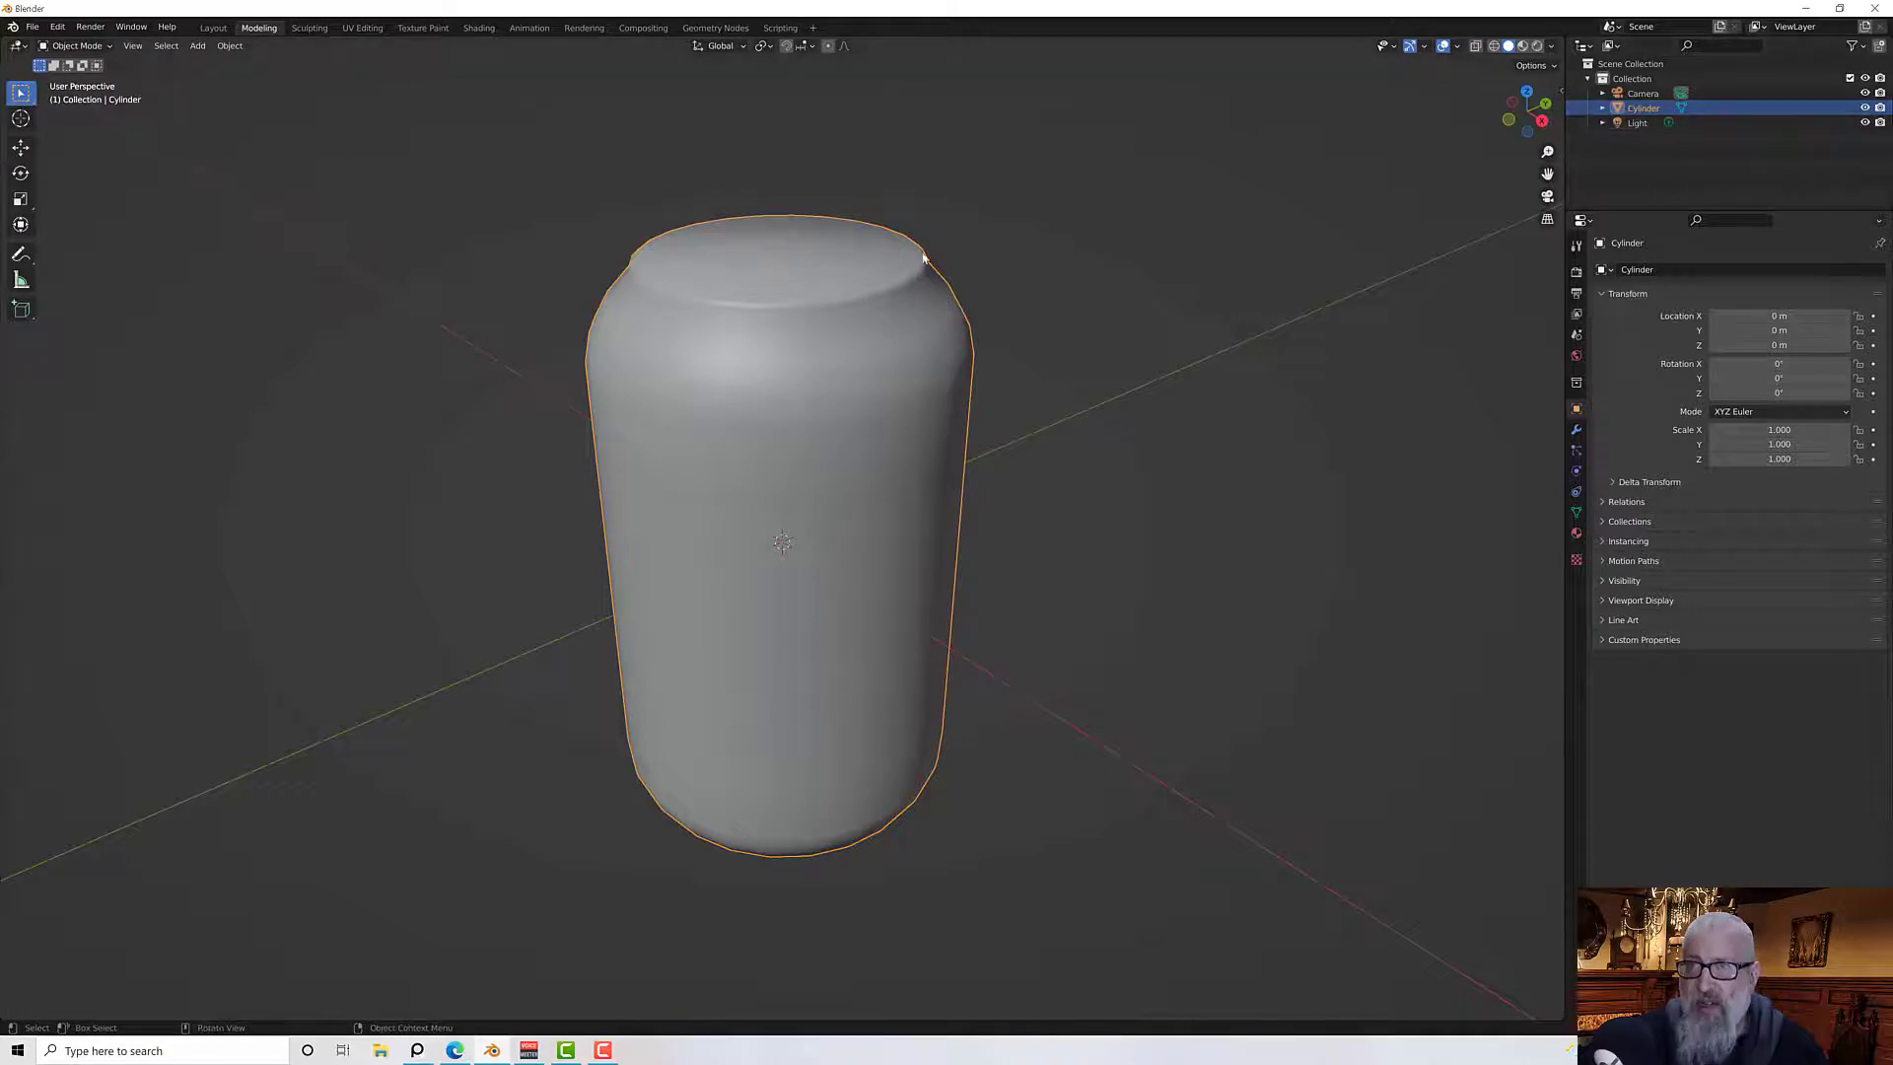
middle_click_drag(839, 336, 799, 338)
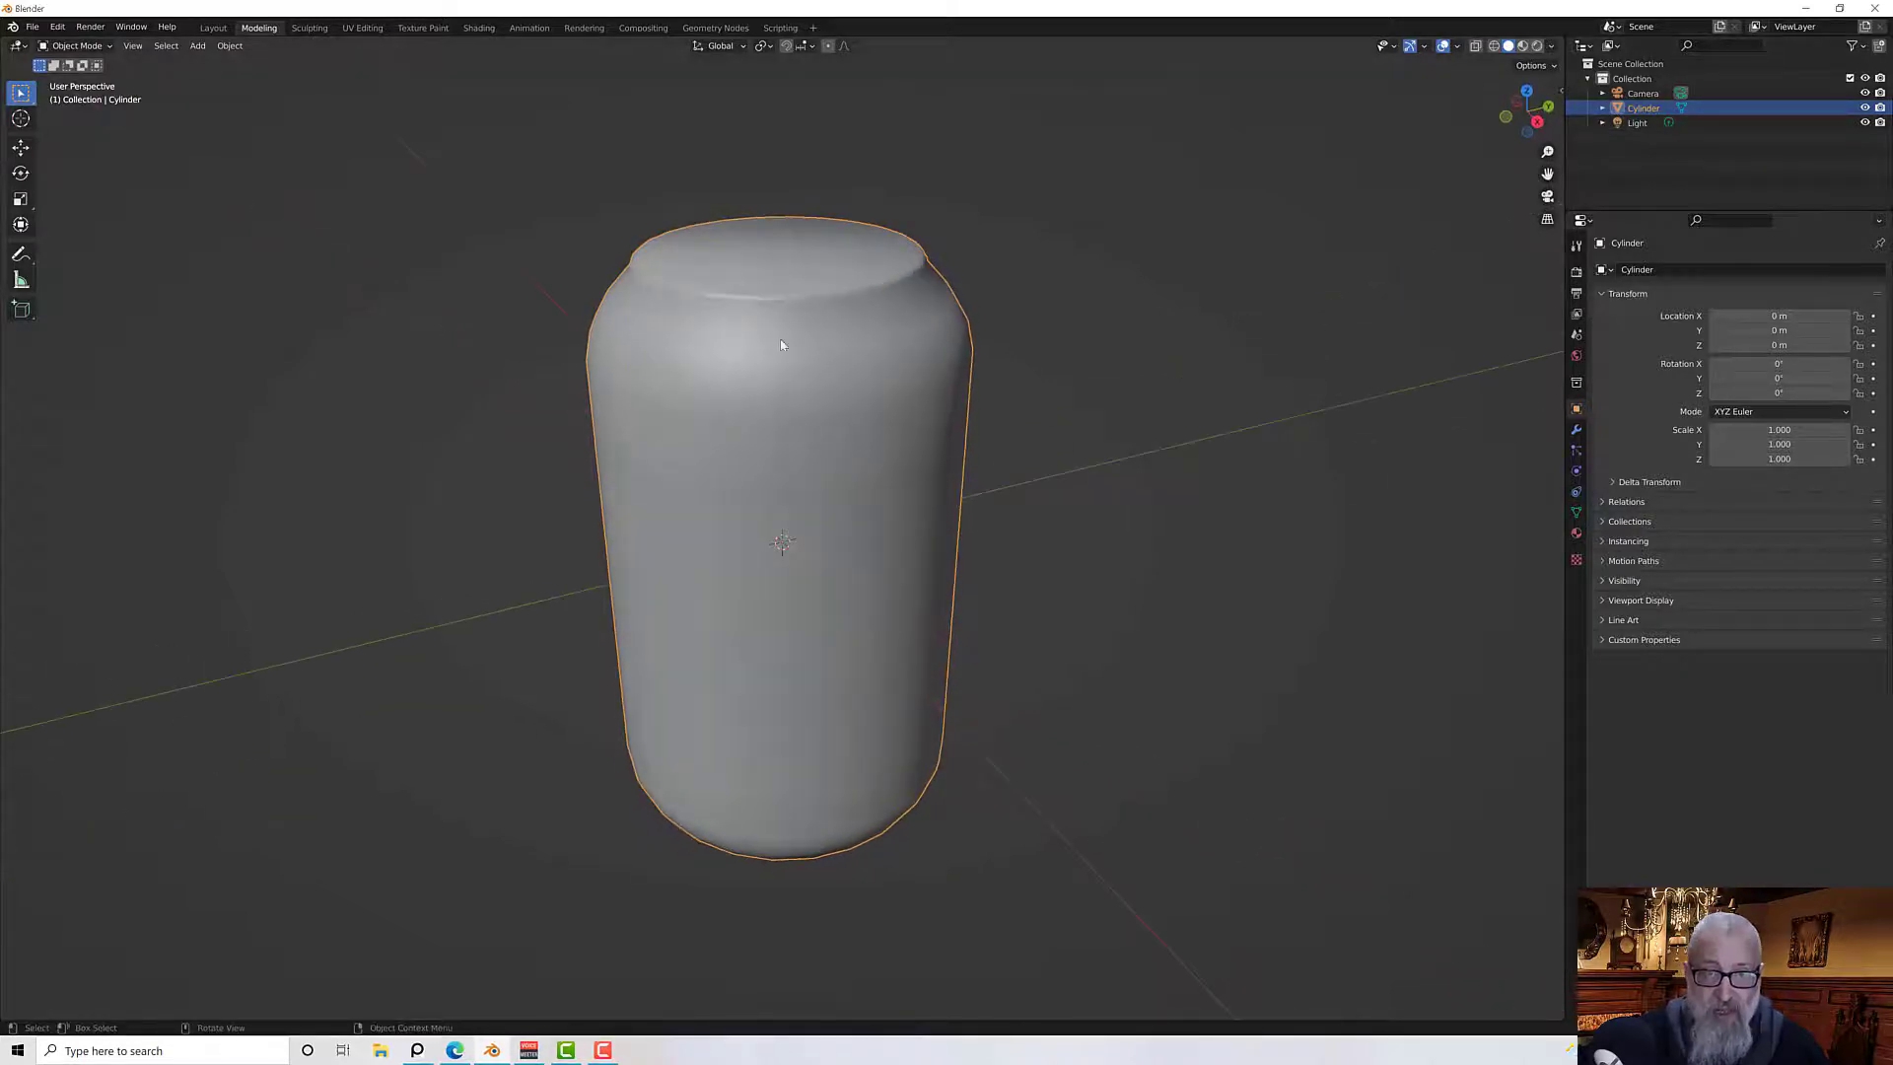
Duplicate the can in place and rename the original object Can_Lp
key("shift+d")
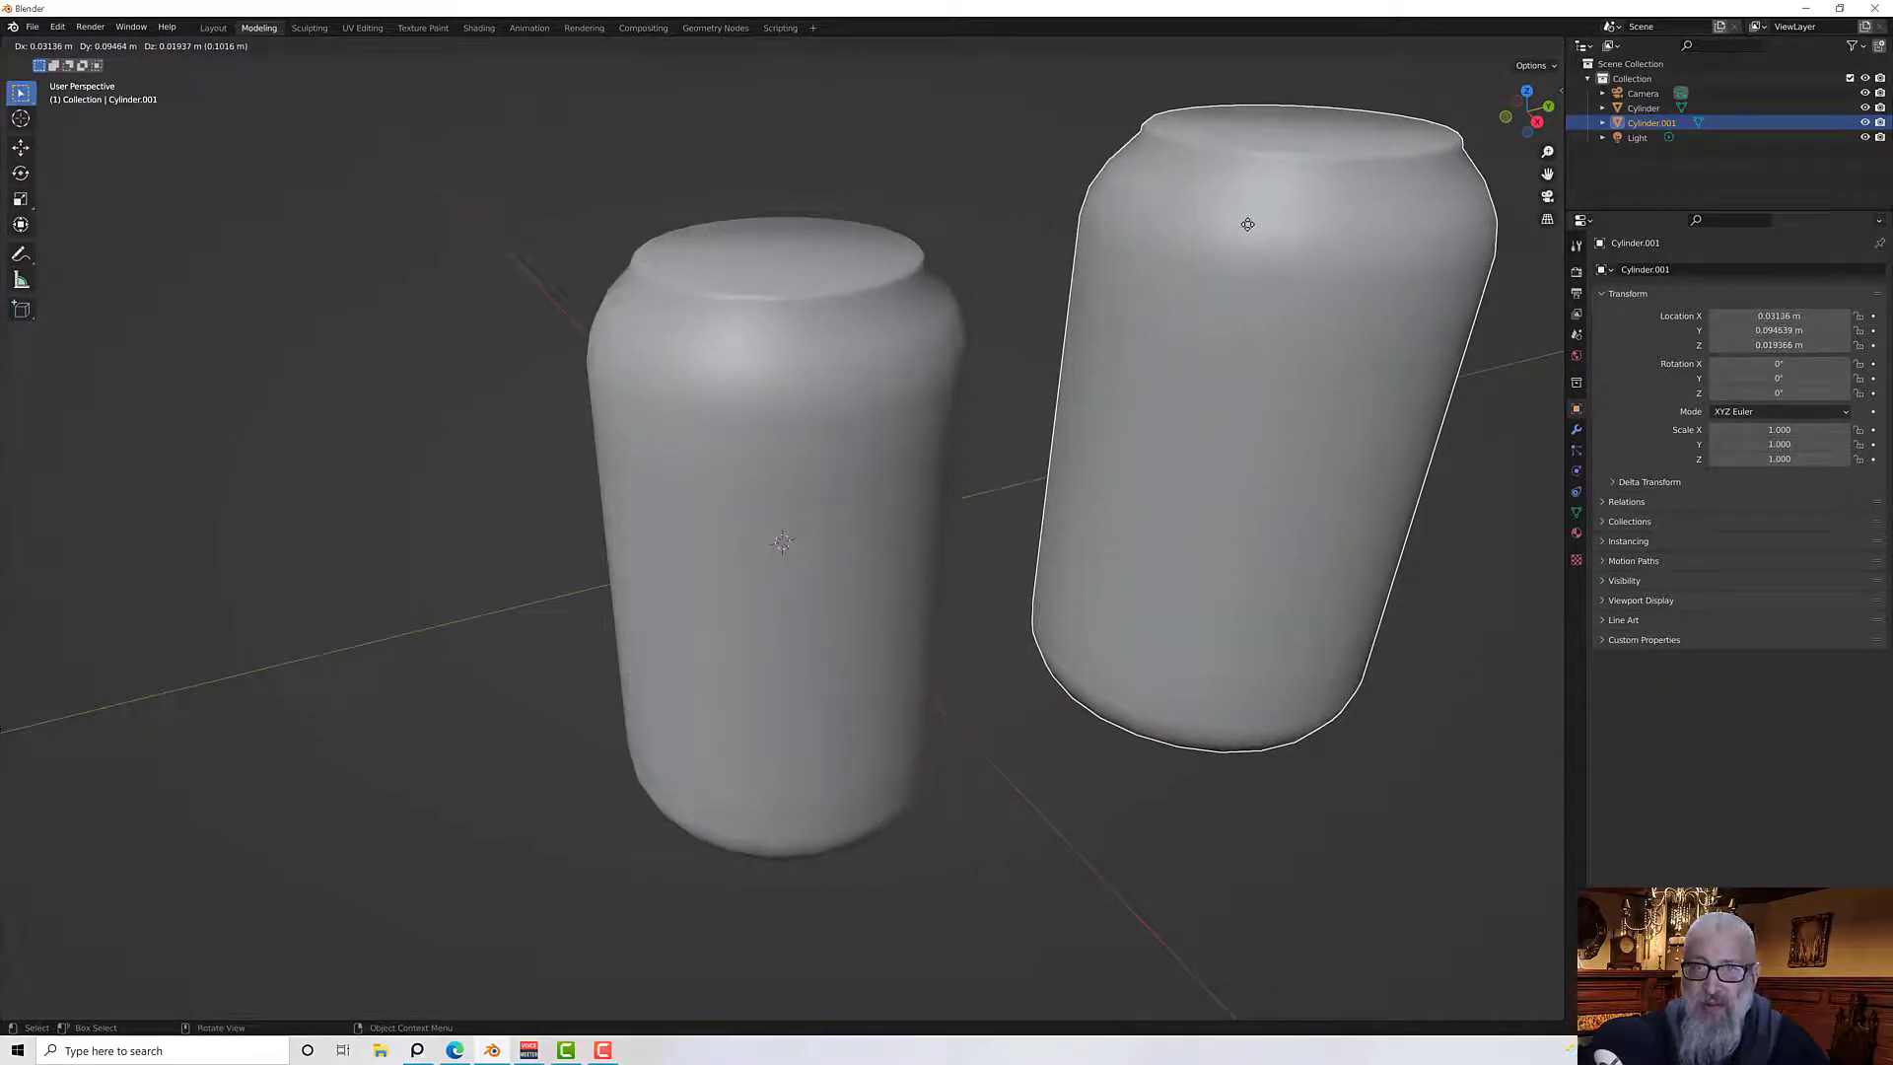
right_click(1247, 224)
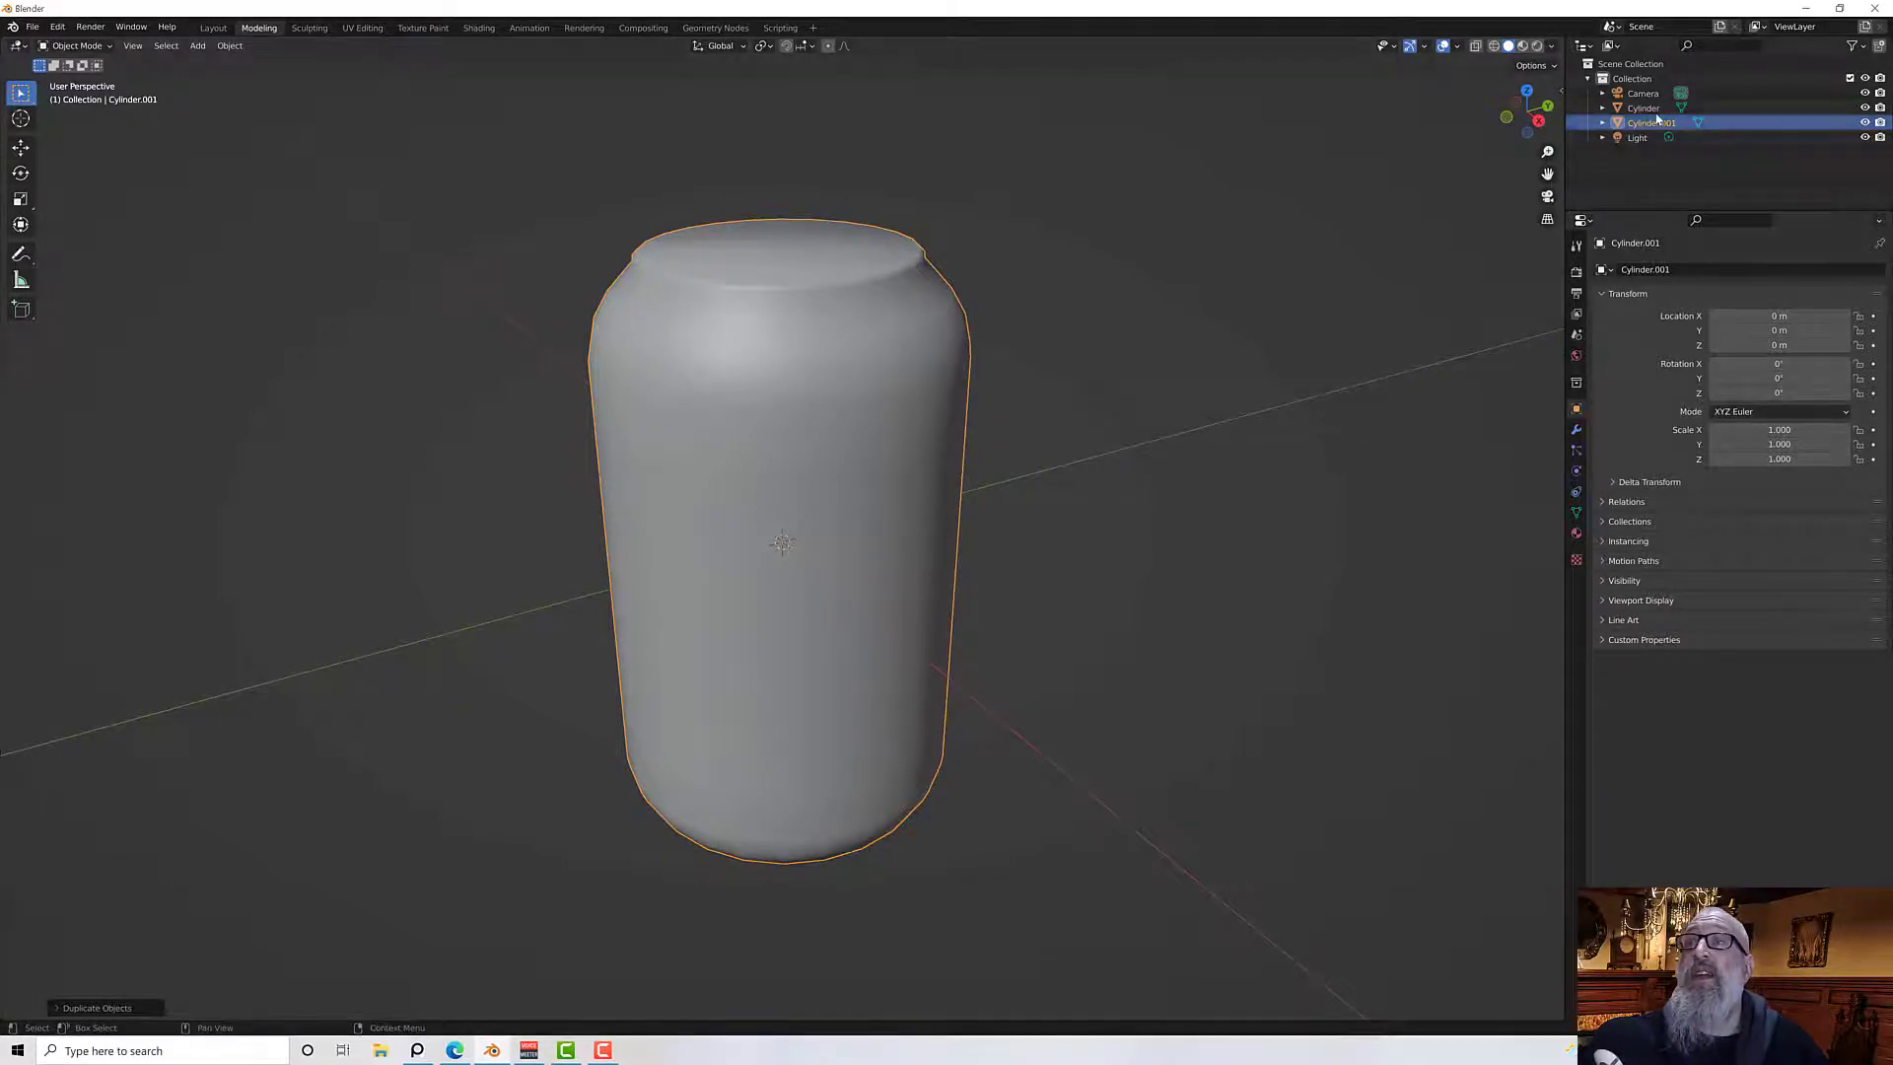
left_click(1657, 110)
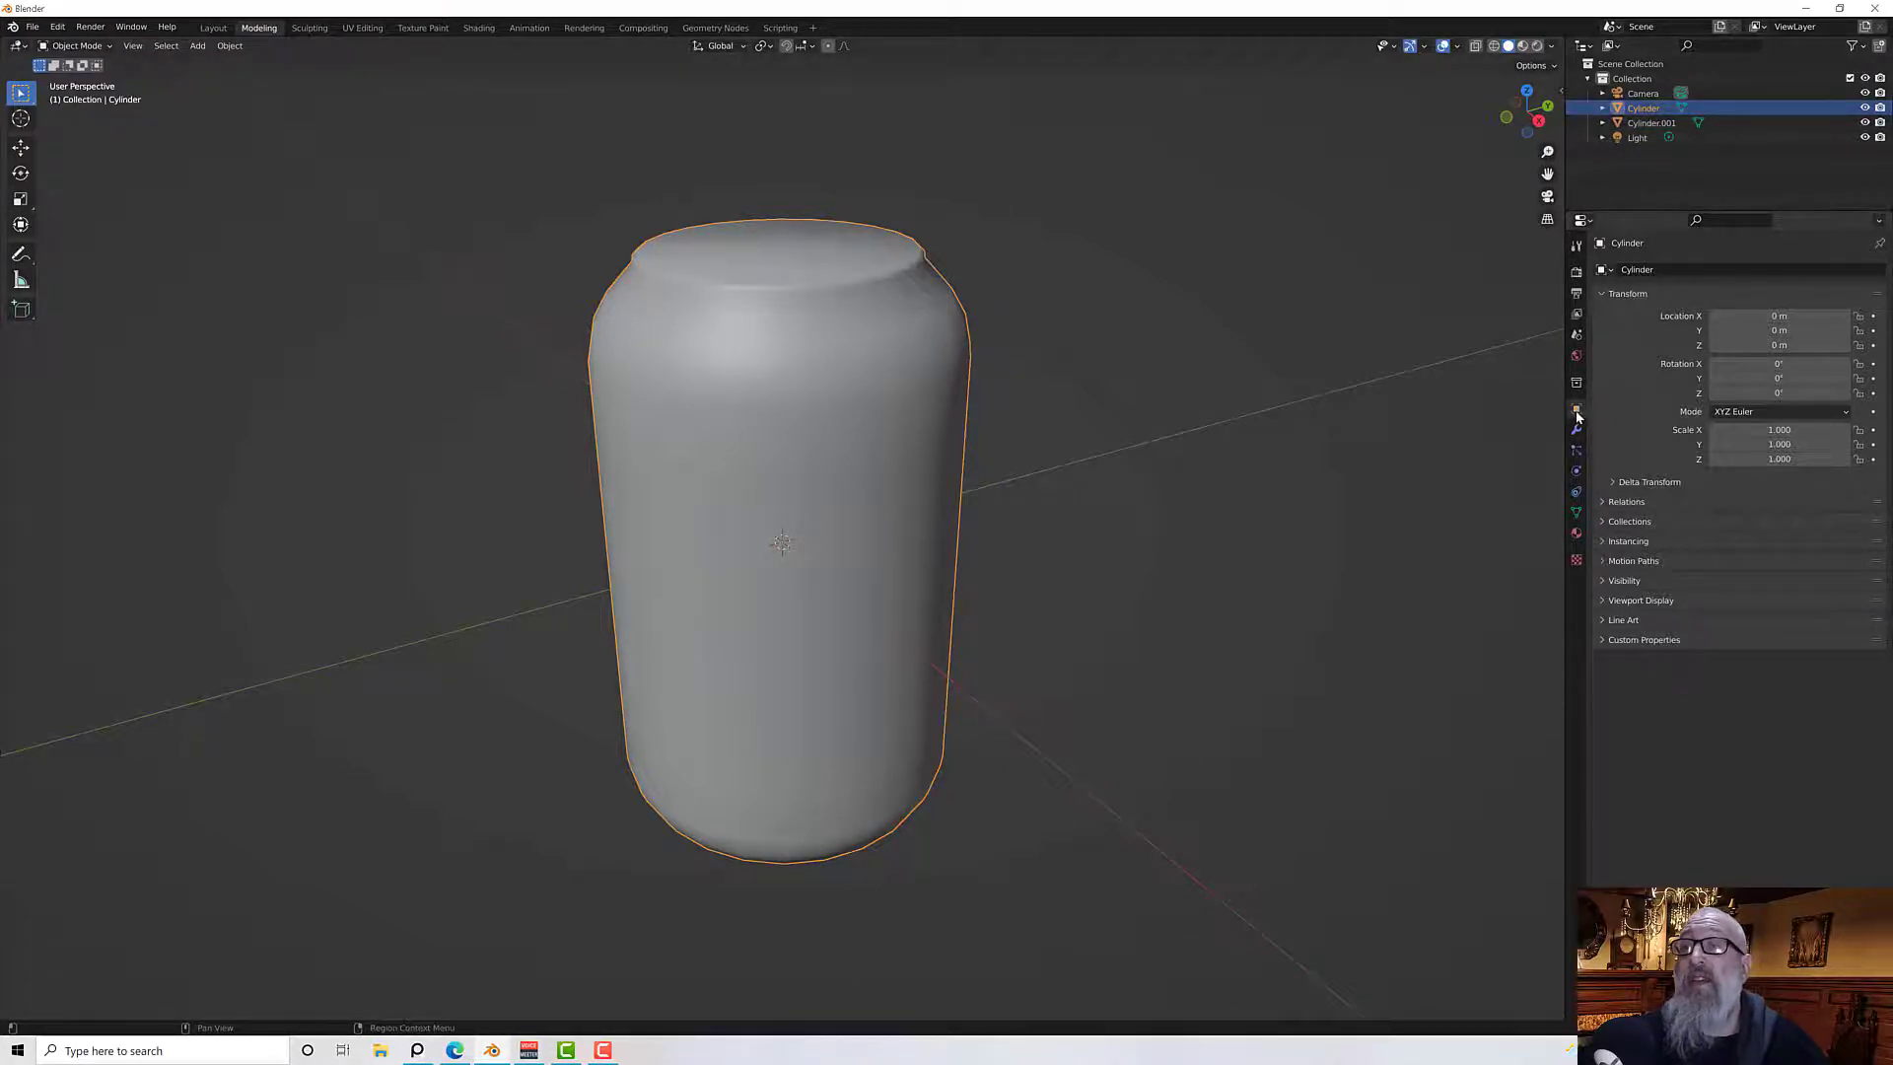
left_click(1662, 270)
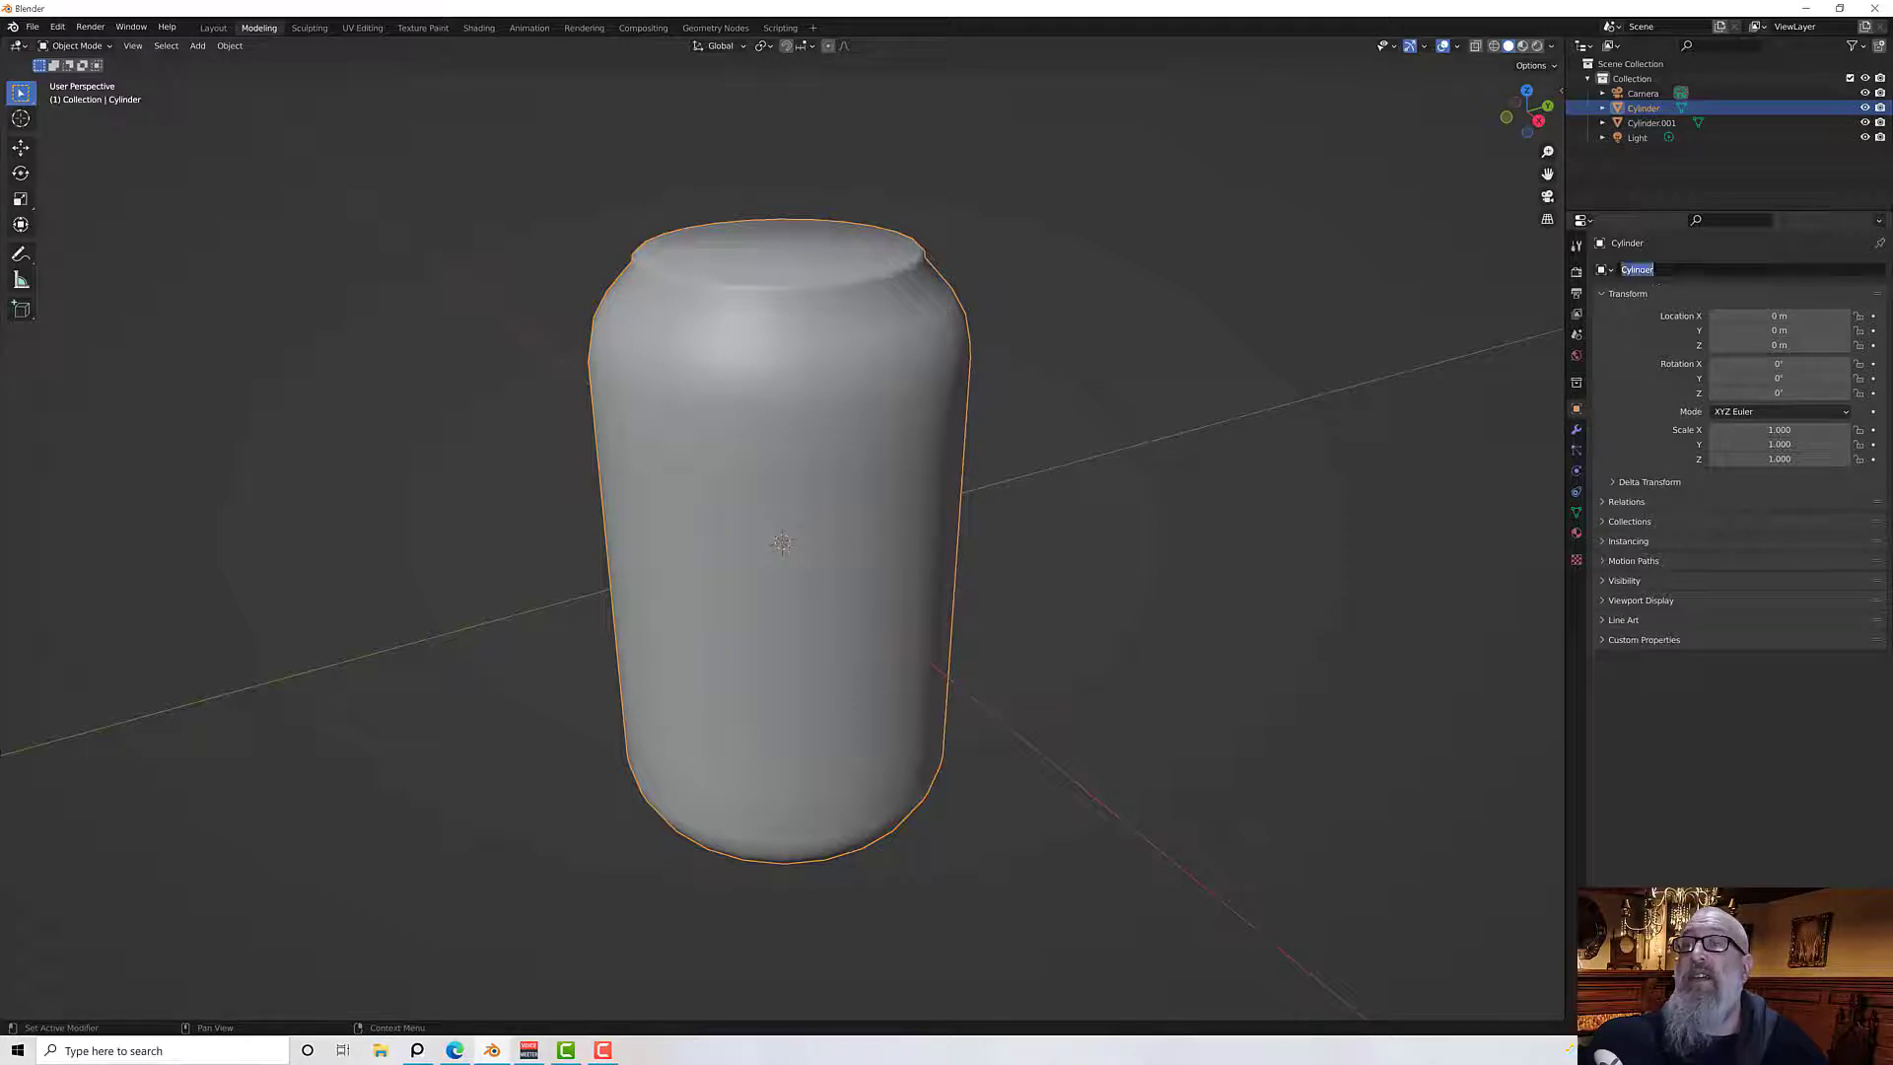
type("Can")
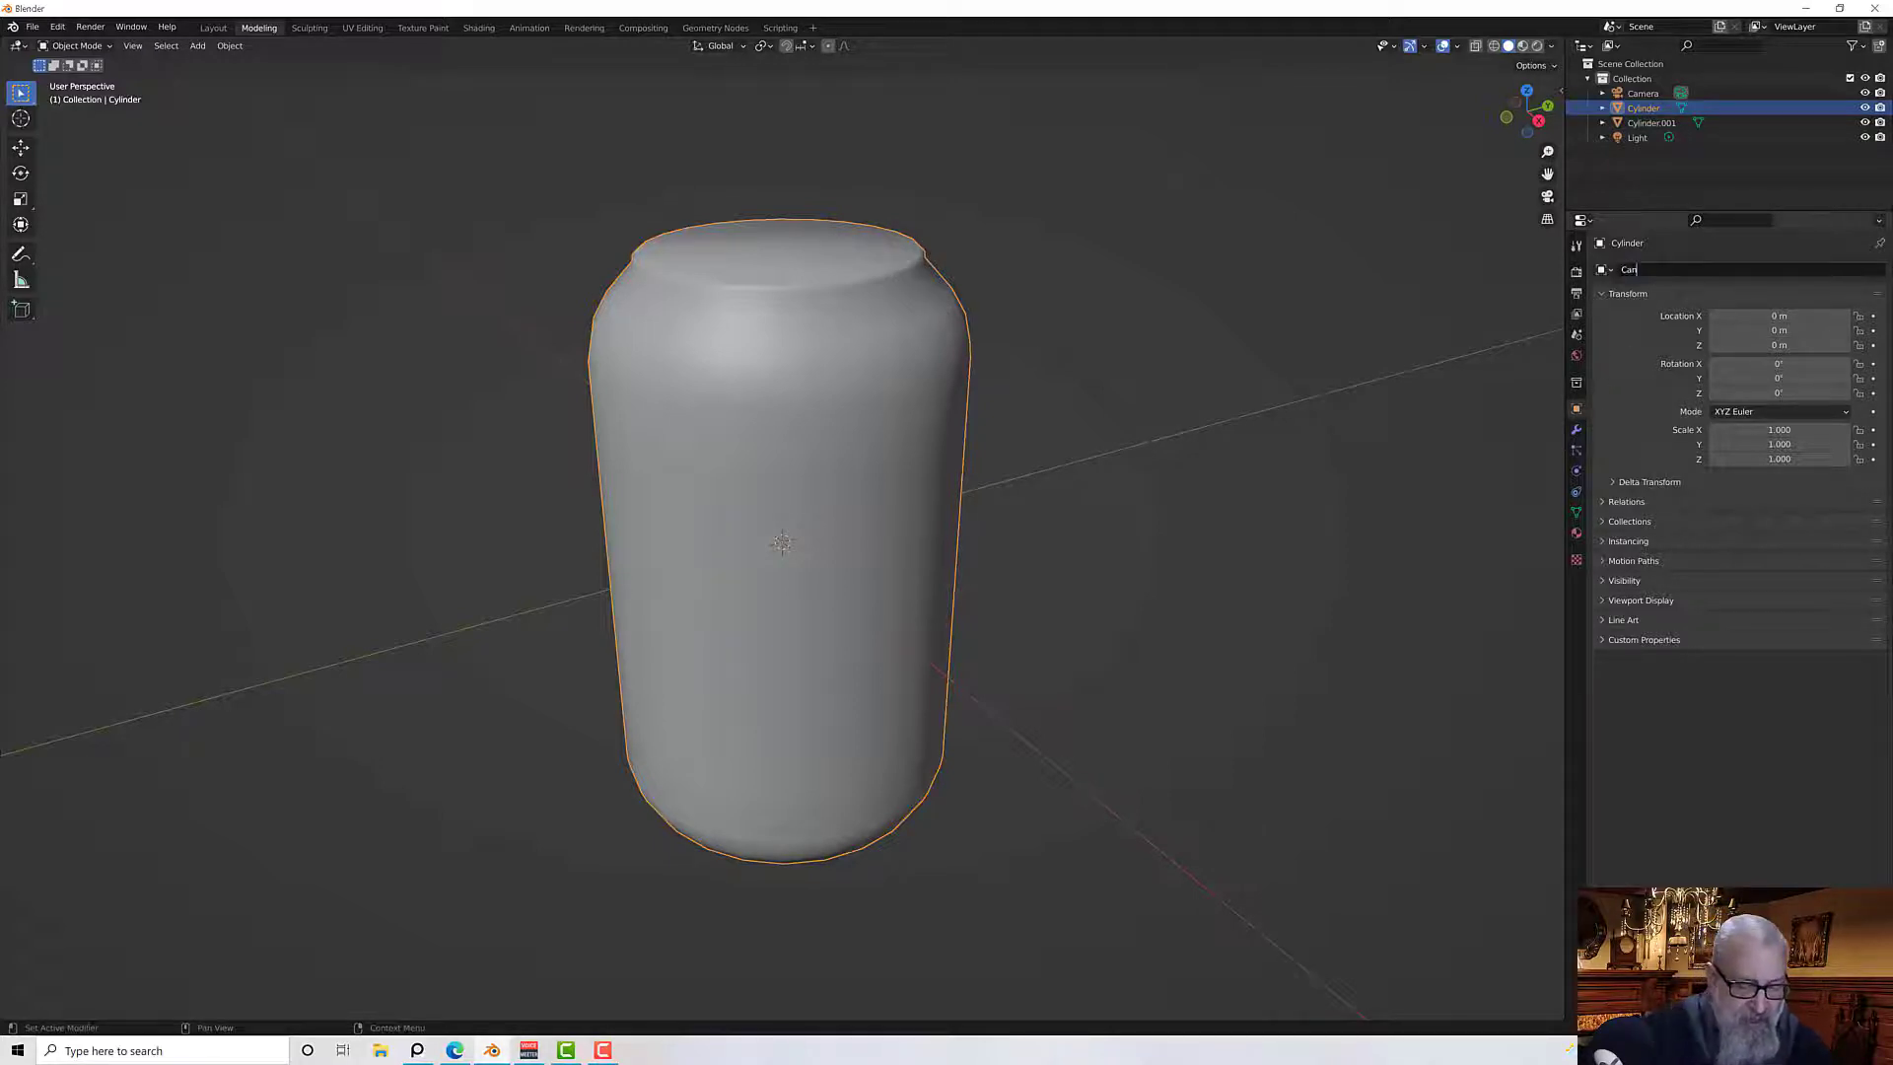
type(" Lp")
key("Return")
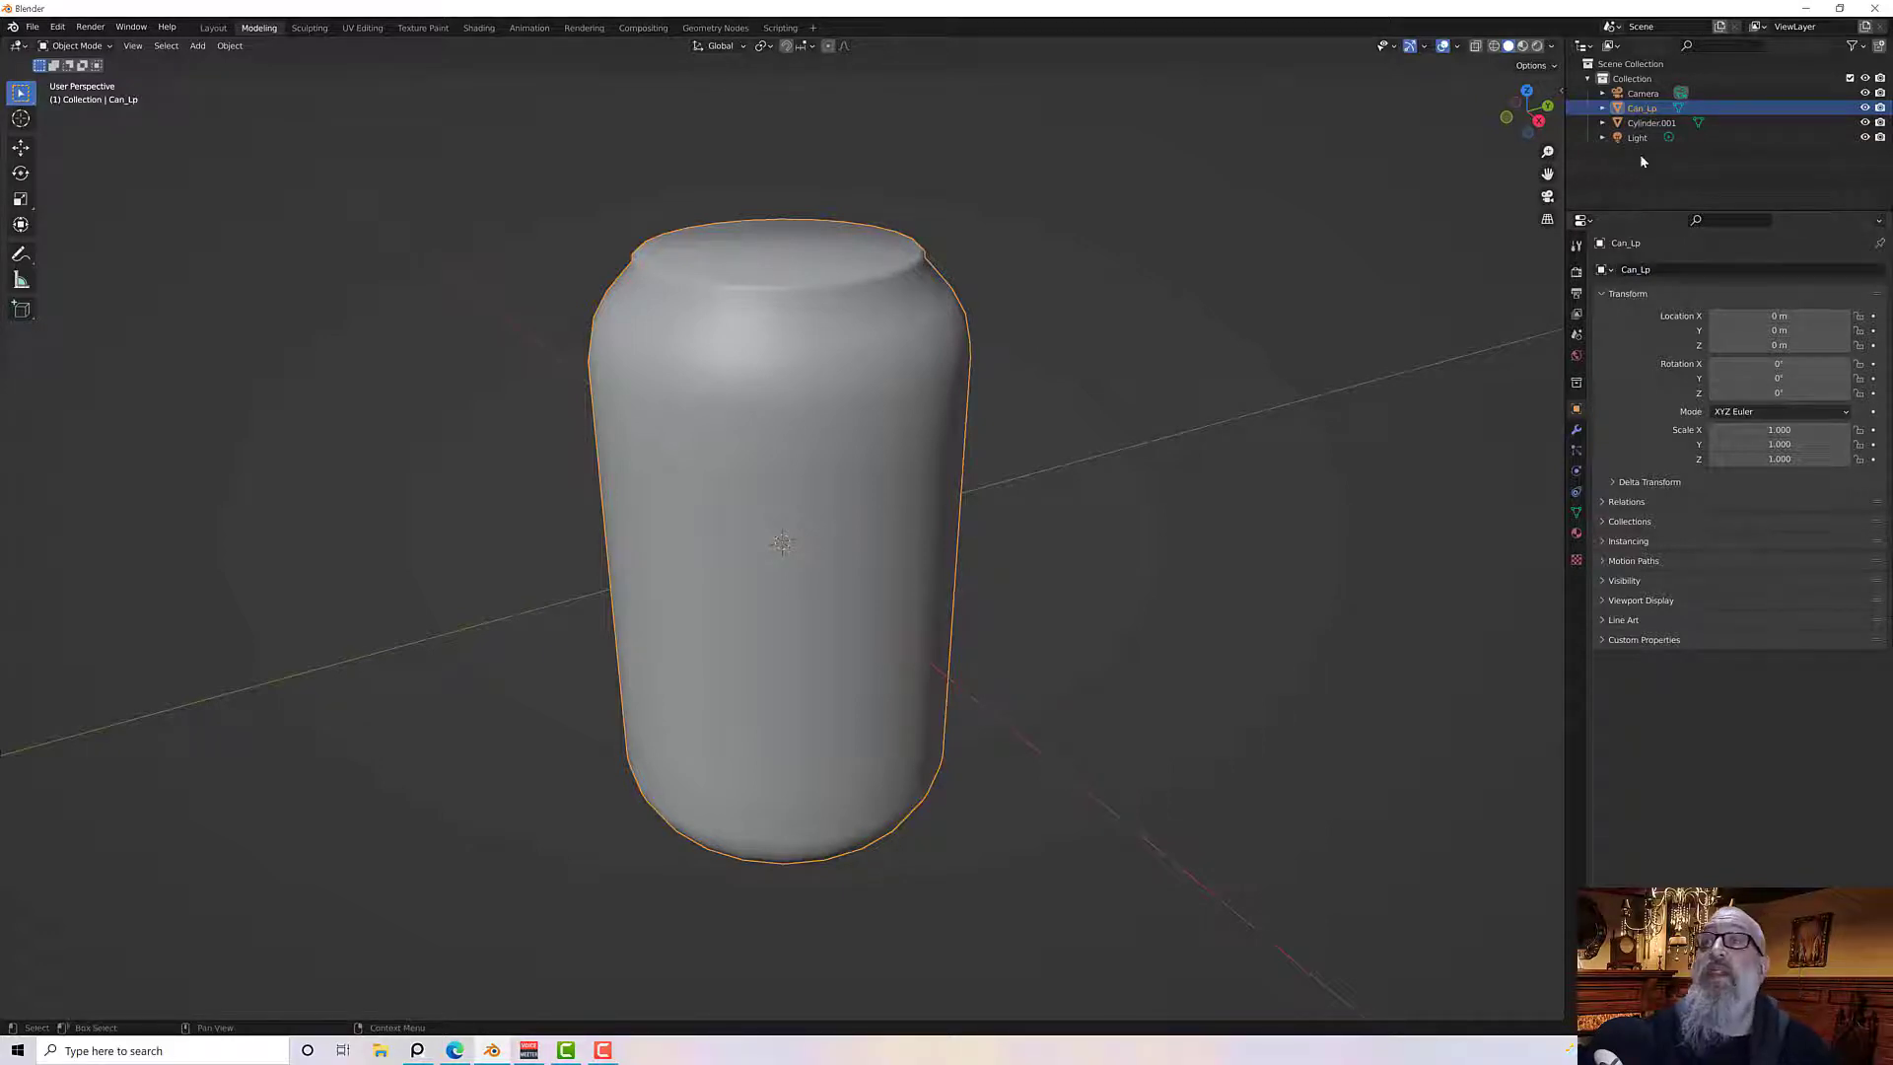
Rename the duplicated cylinder object Can_Hi
left_click(1641, 123)
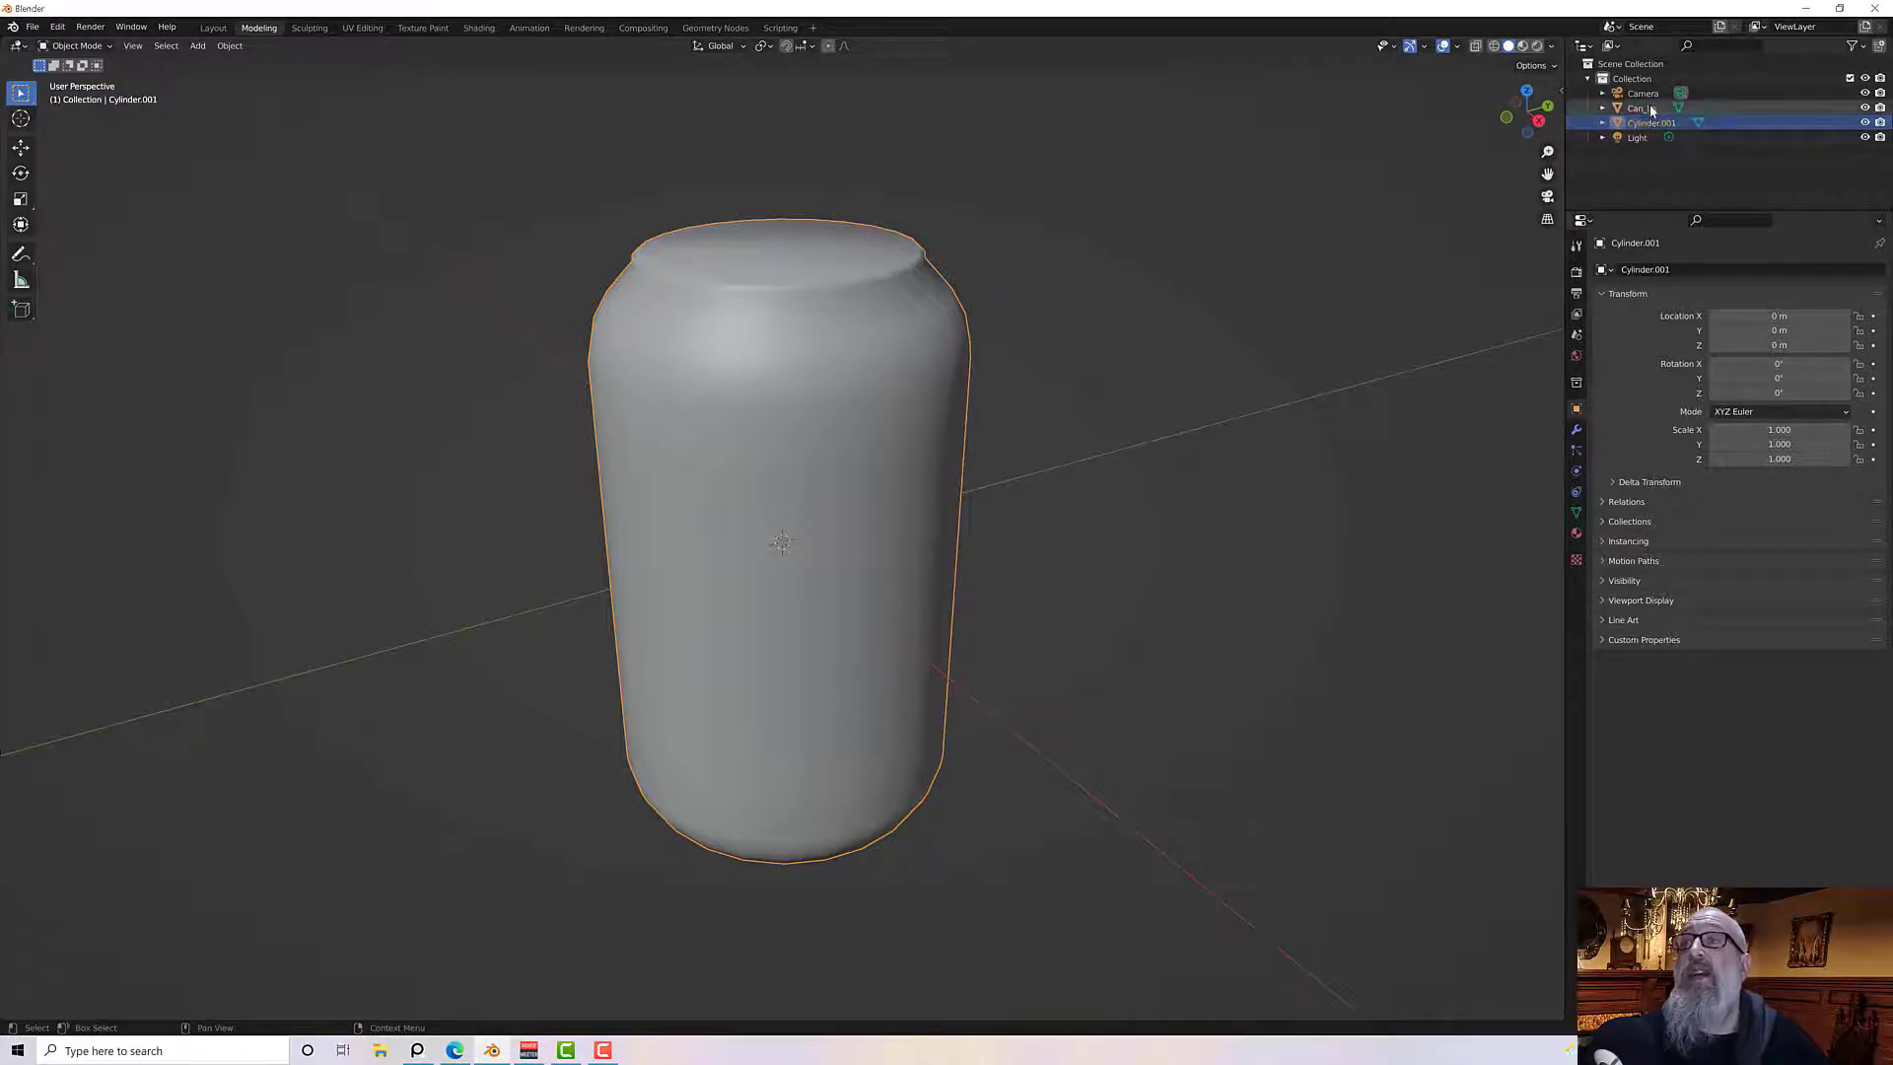
left_click(1642, 109)
left_click(1645, 270)
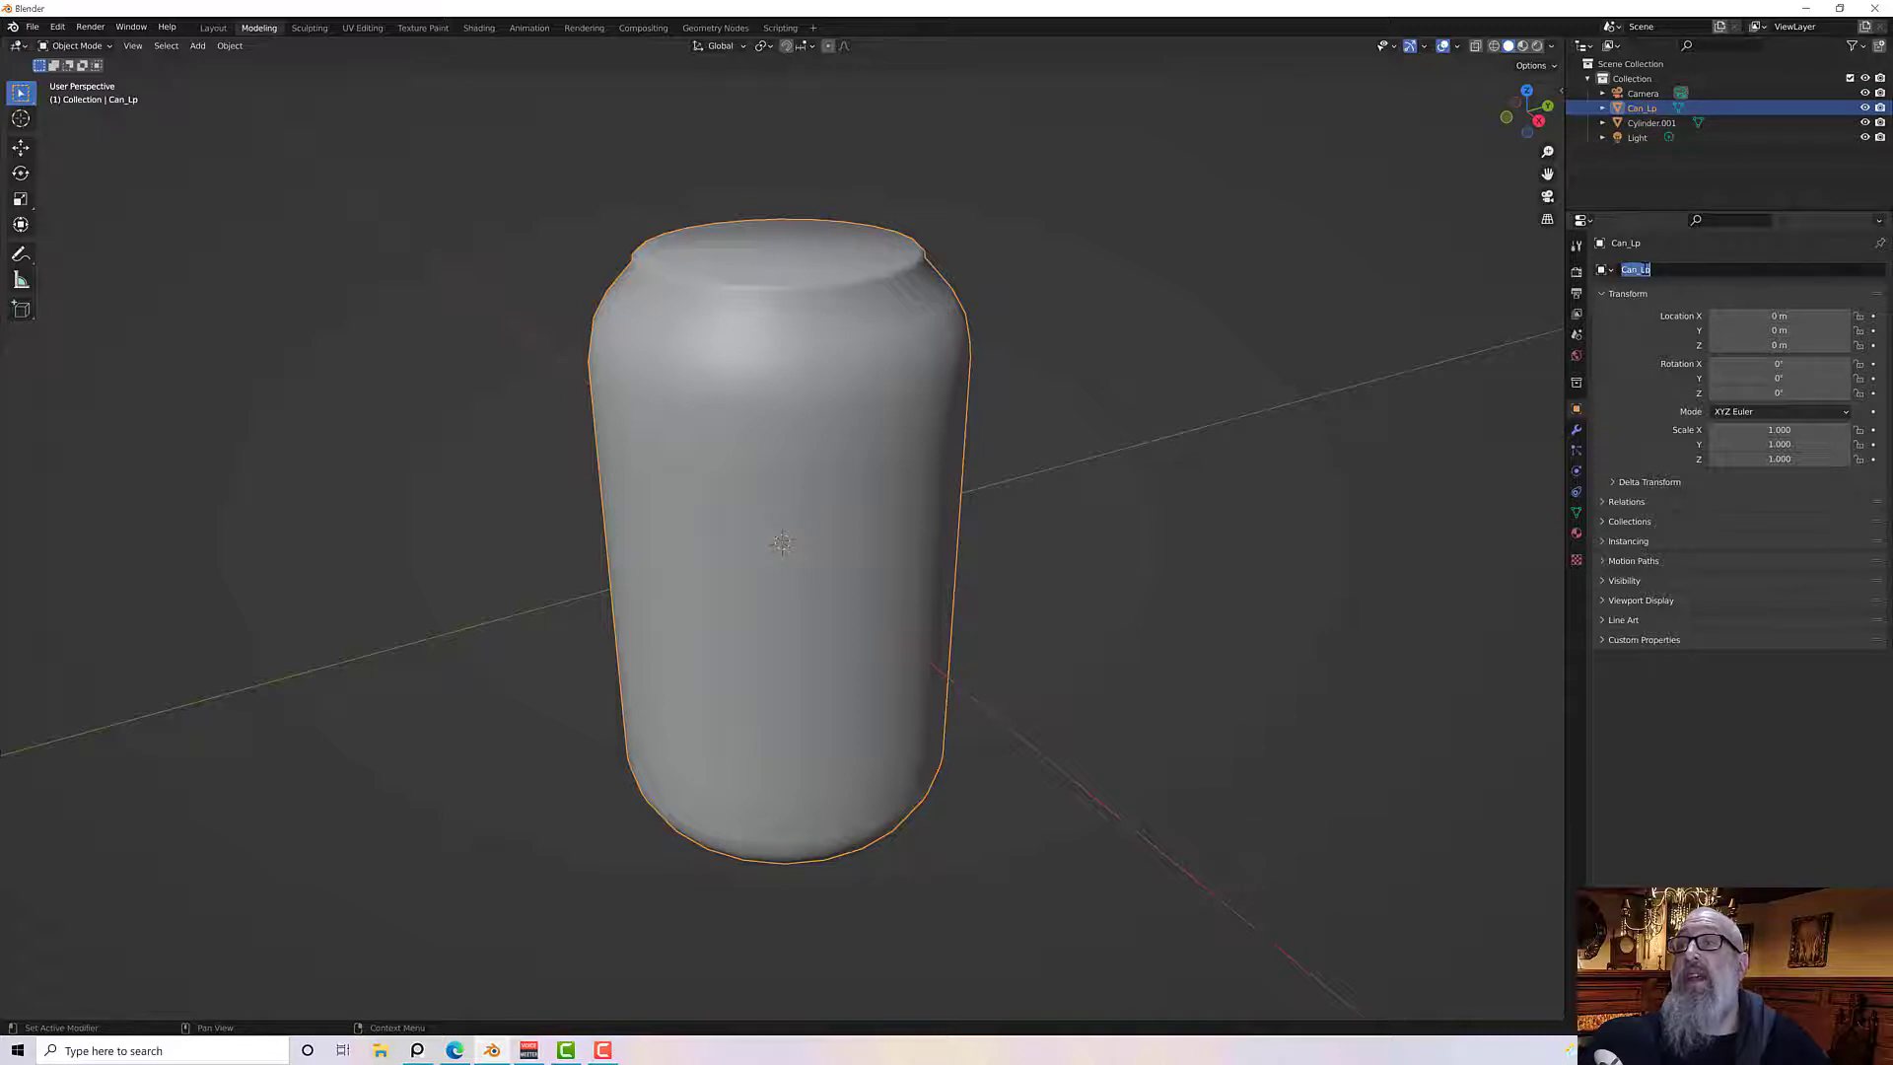
left_click_drag(1653, 270, 1646, 270)
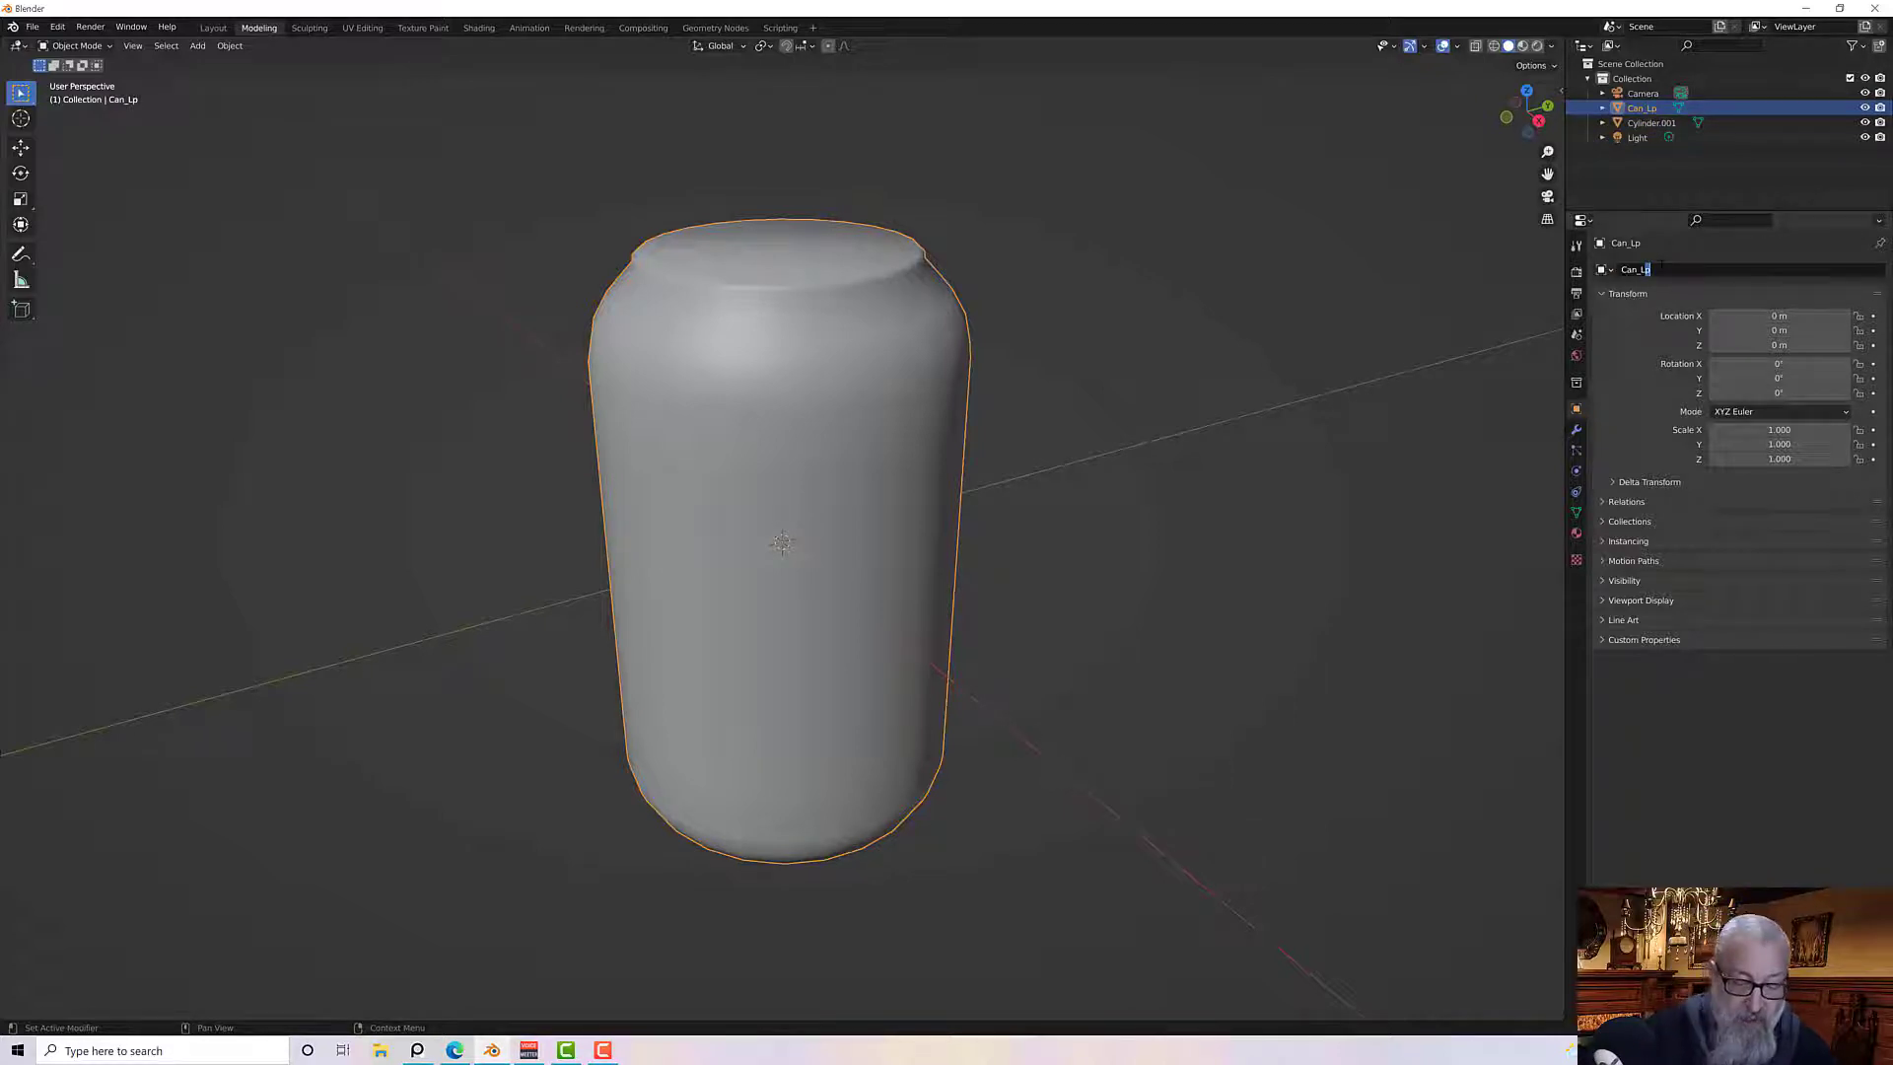
key("Return")
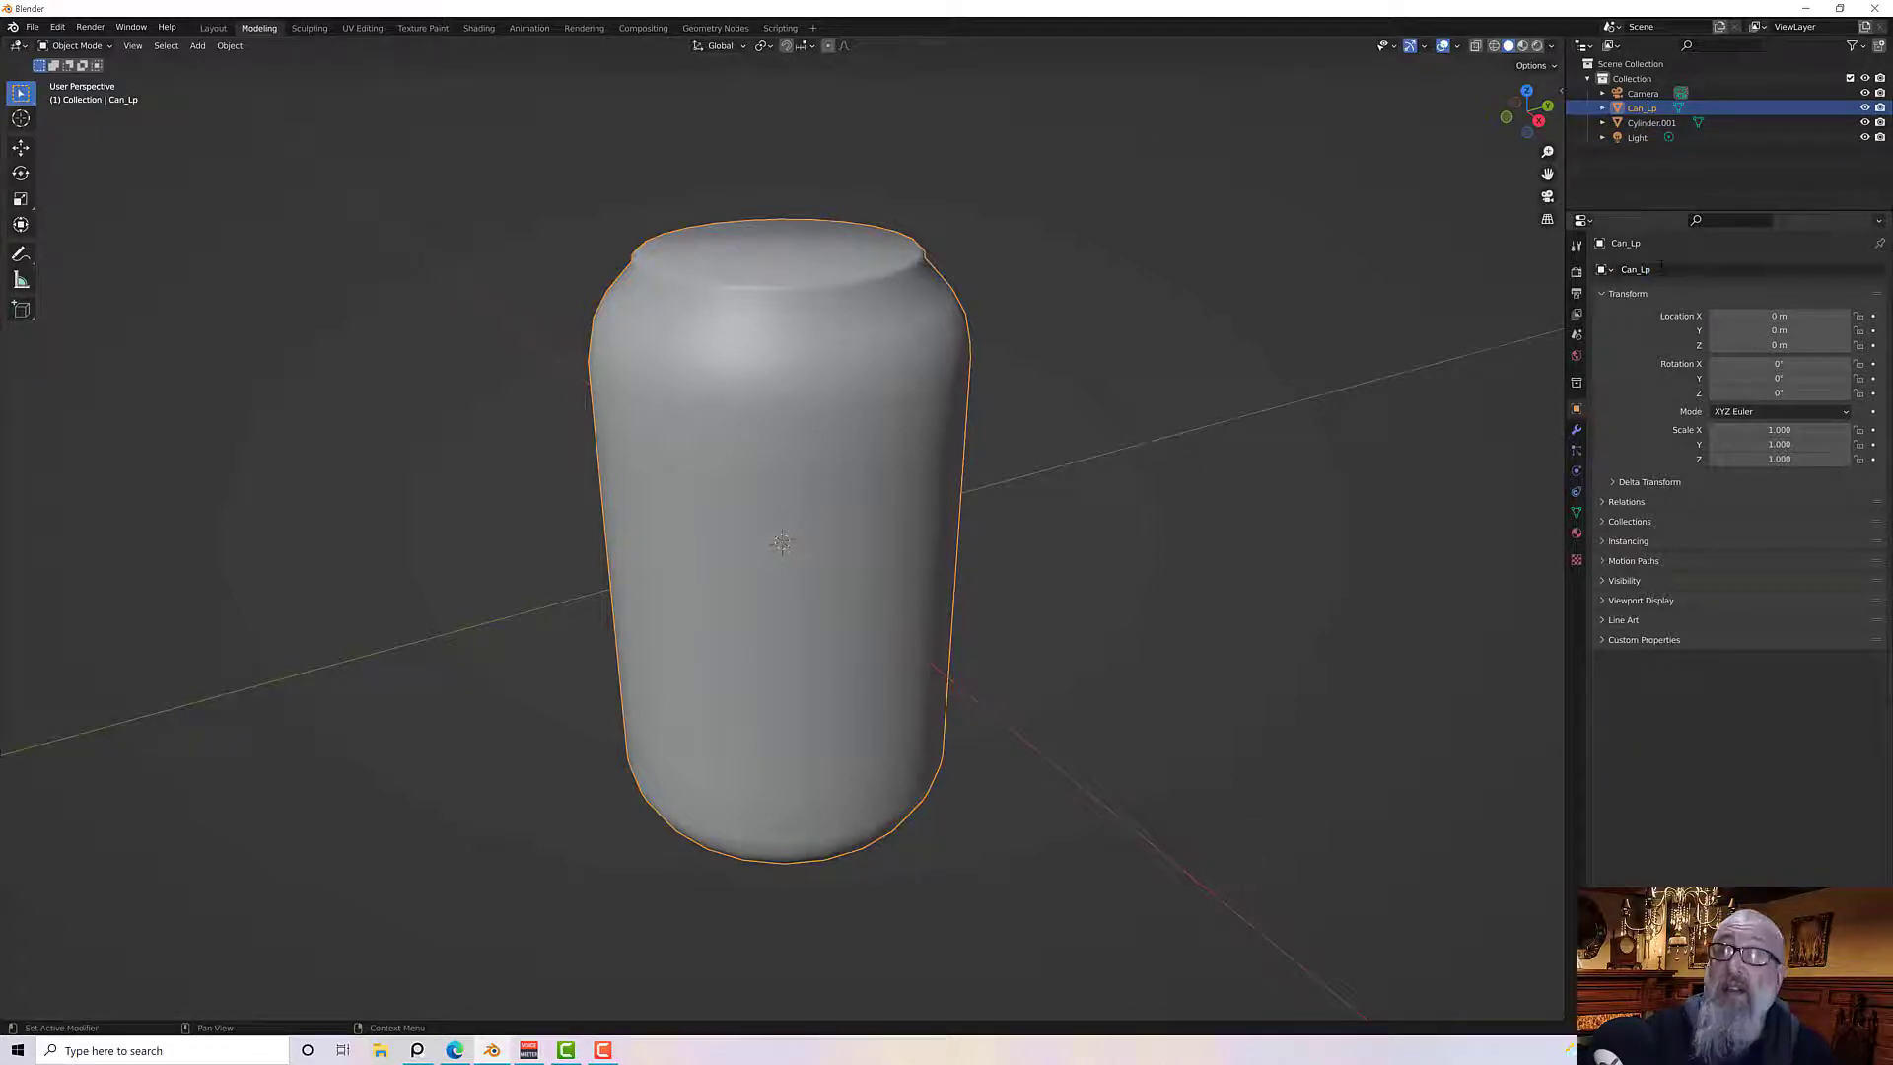
left_click(1644, 122)
left_click(1668, 269)
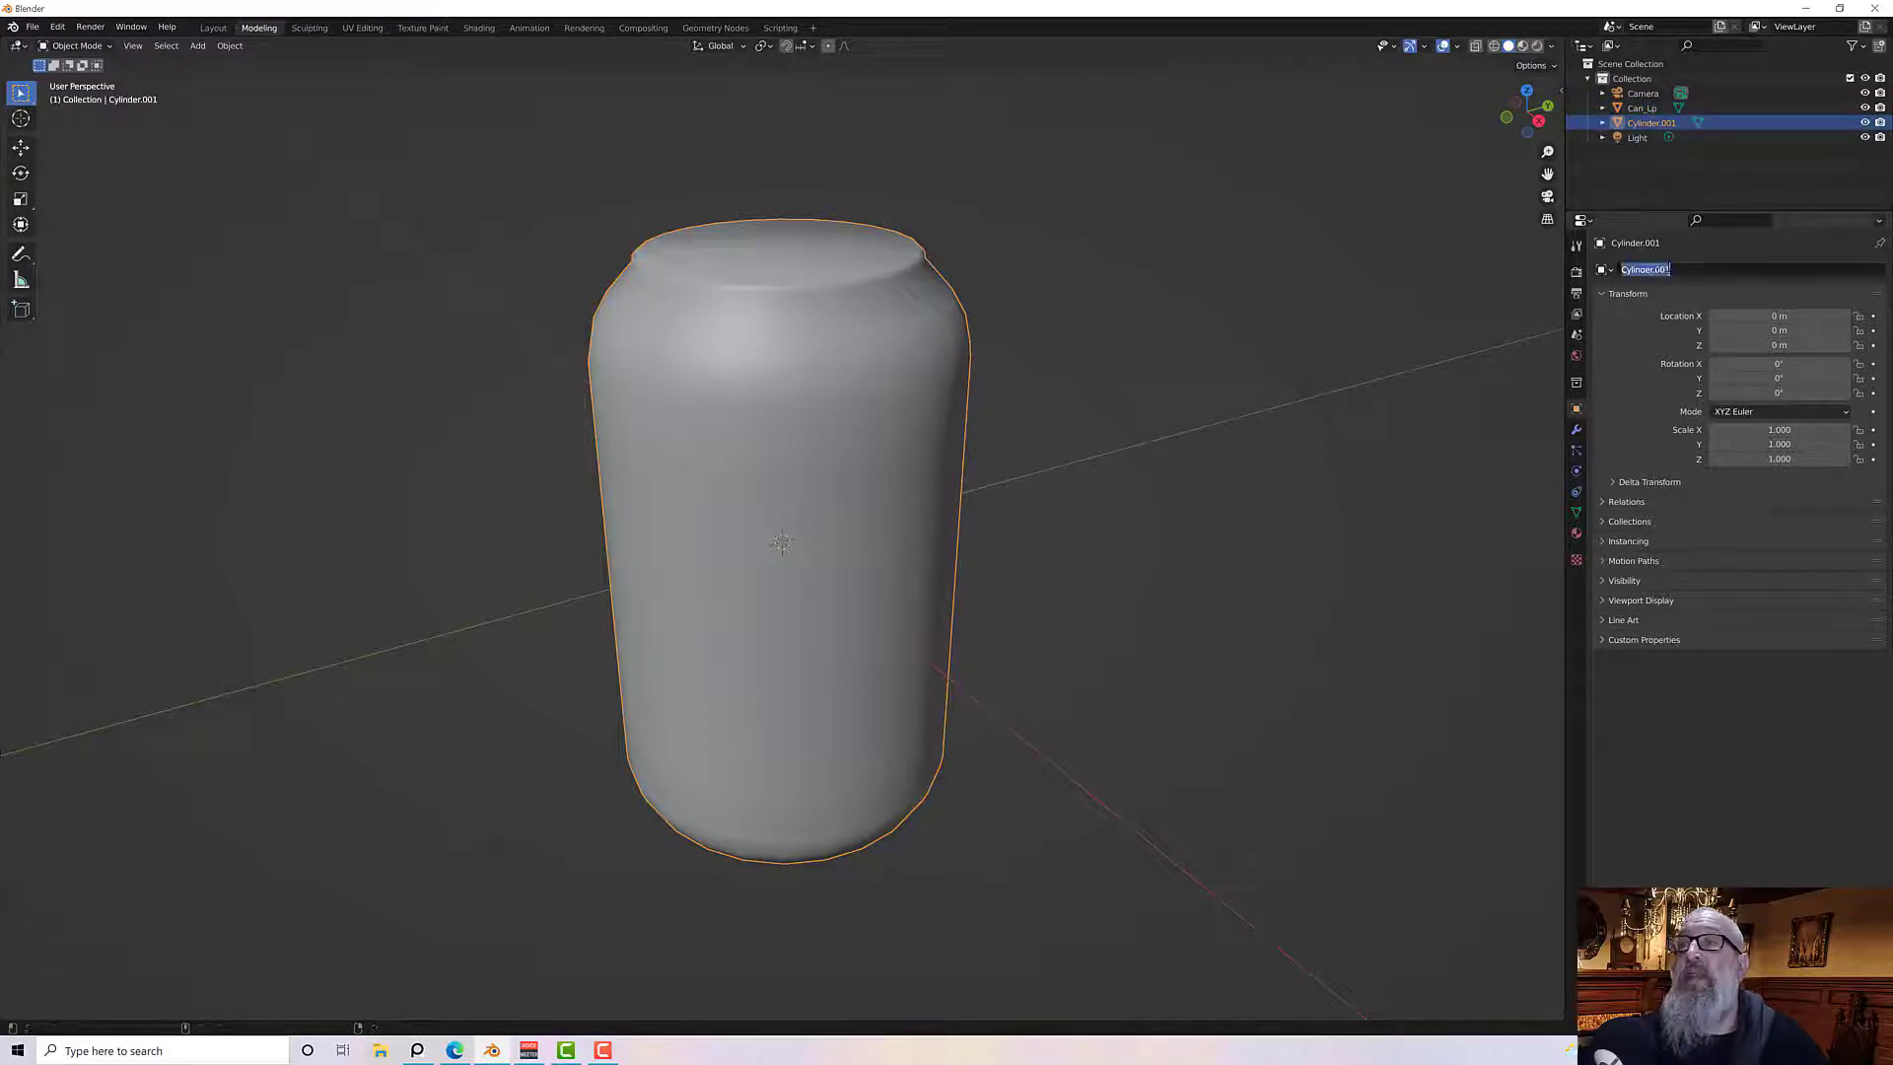
type("Can_")
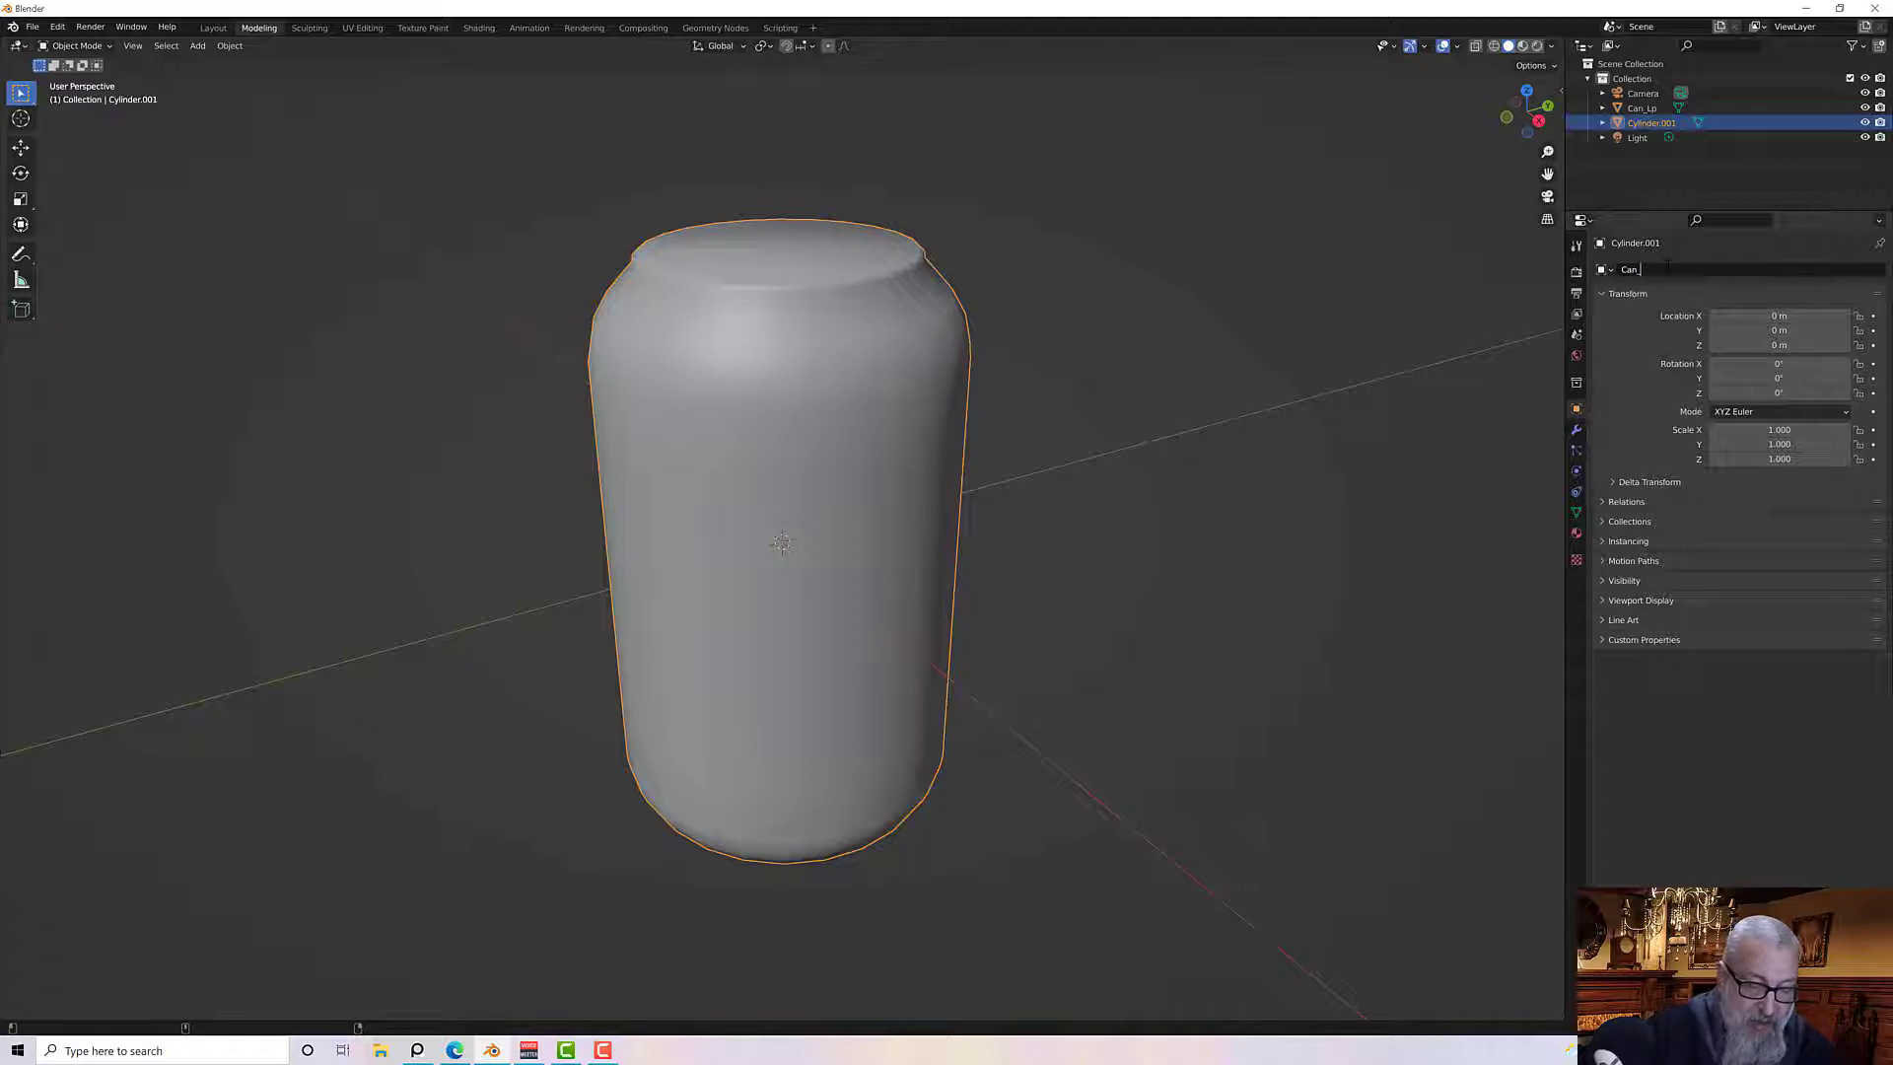
type("Hi")
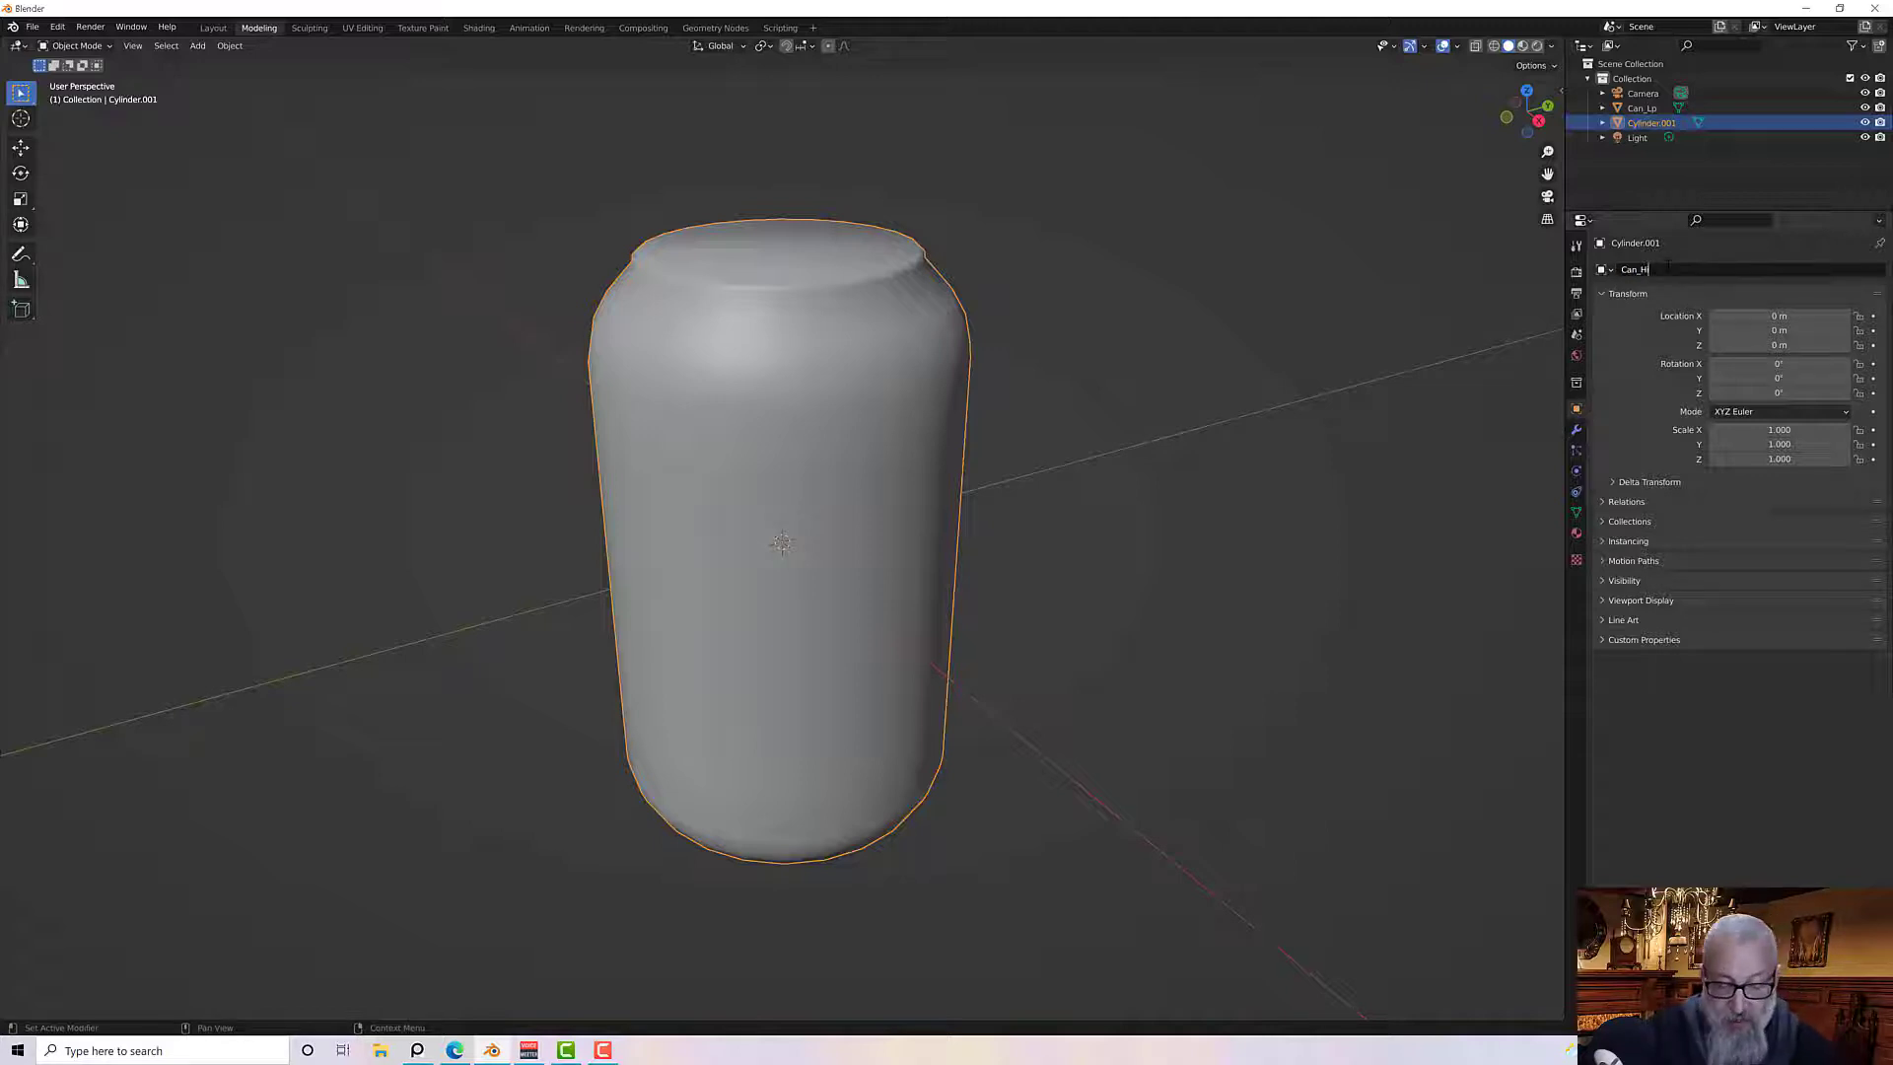
key("Return")
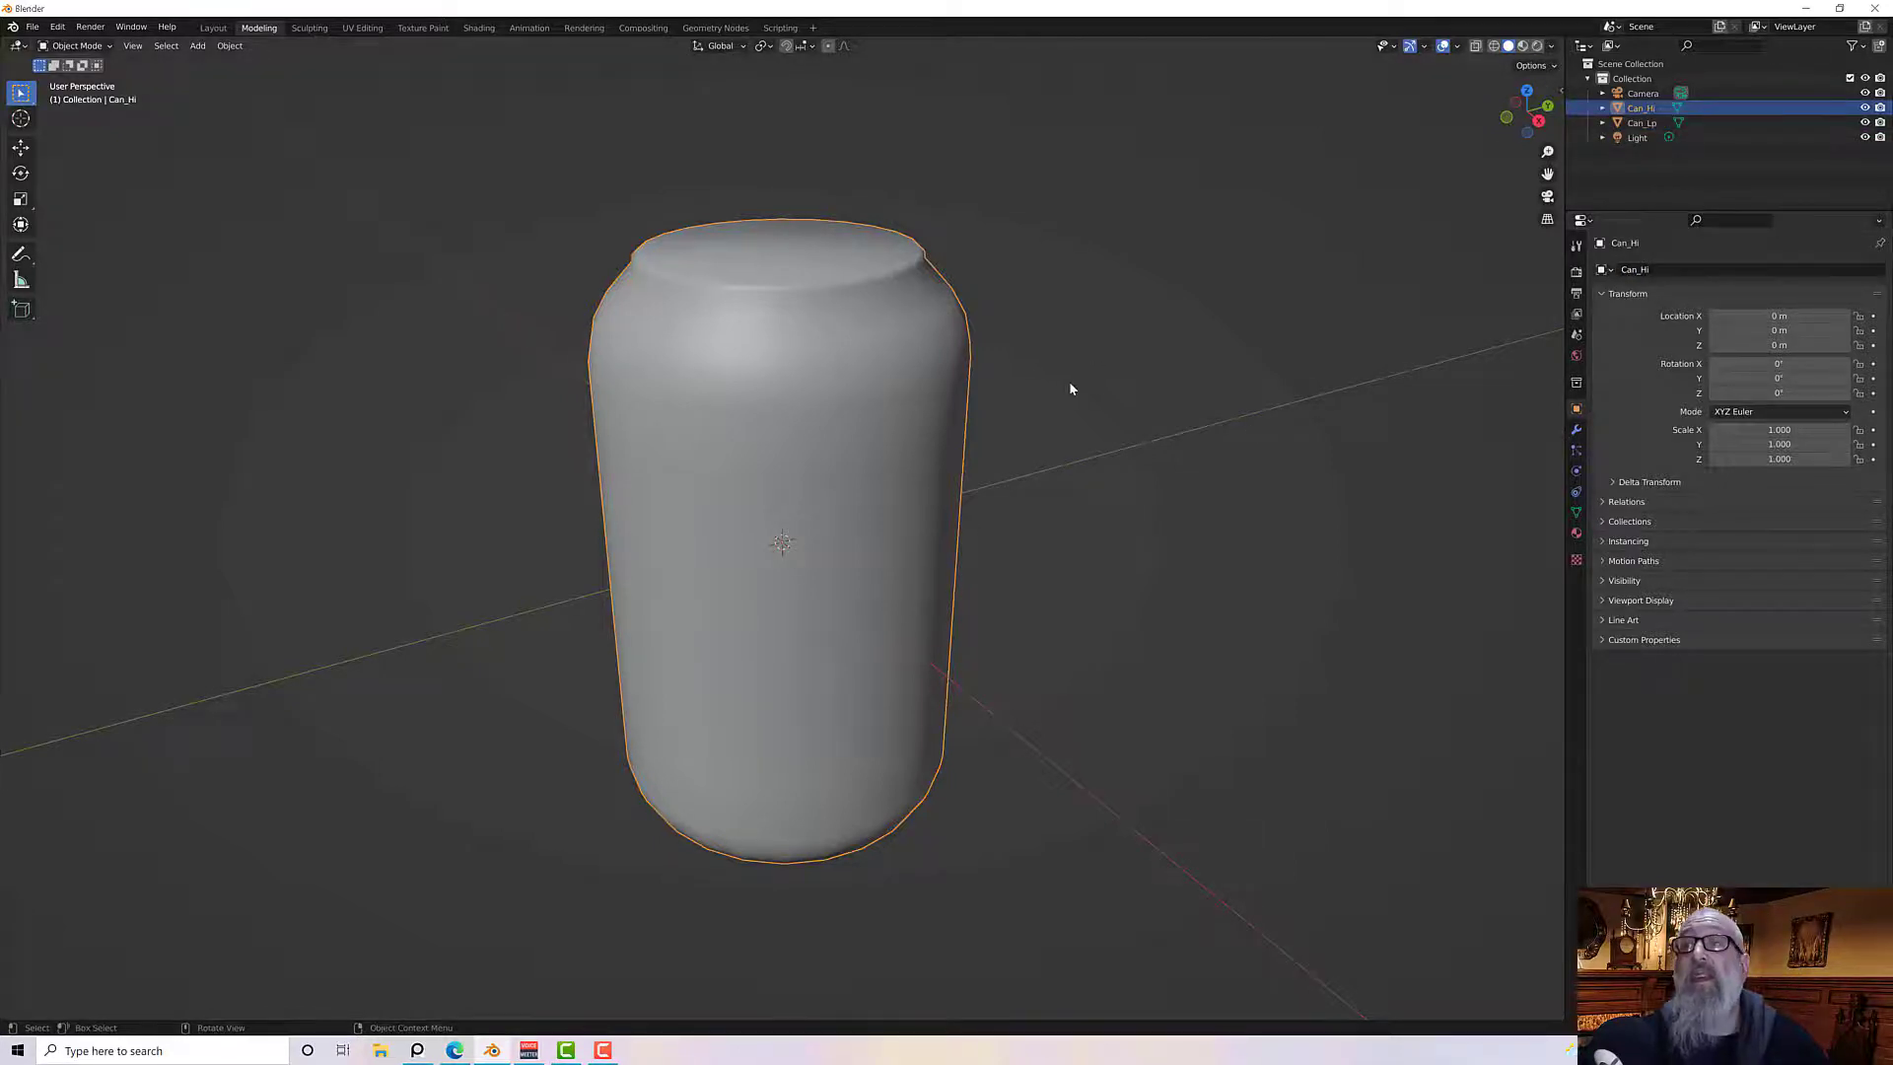
Hide the Can_Lp object and select Can_Hi
middle_click_drag(1070, 389, 1062, 395)
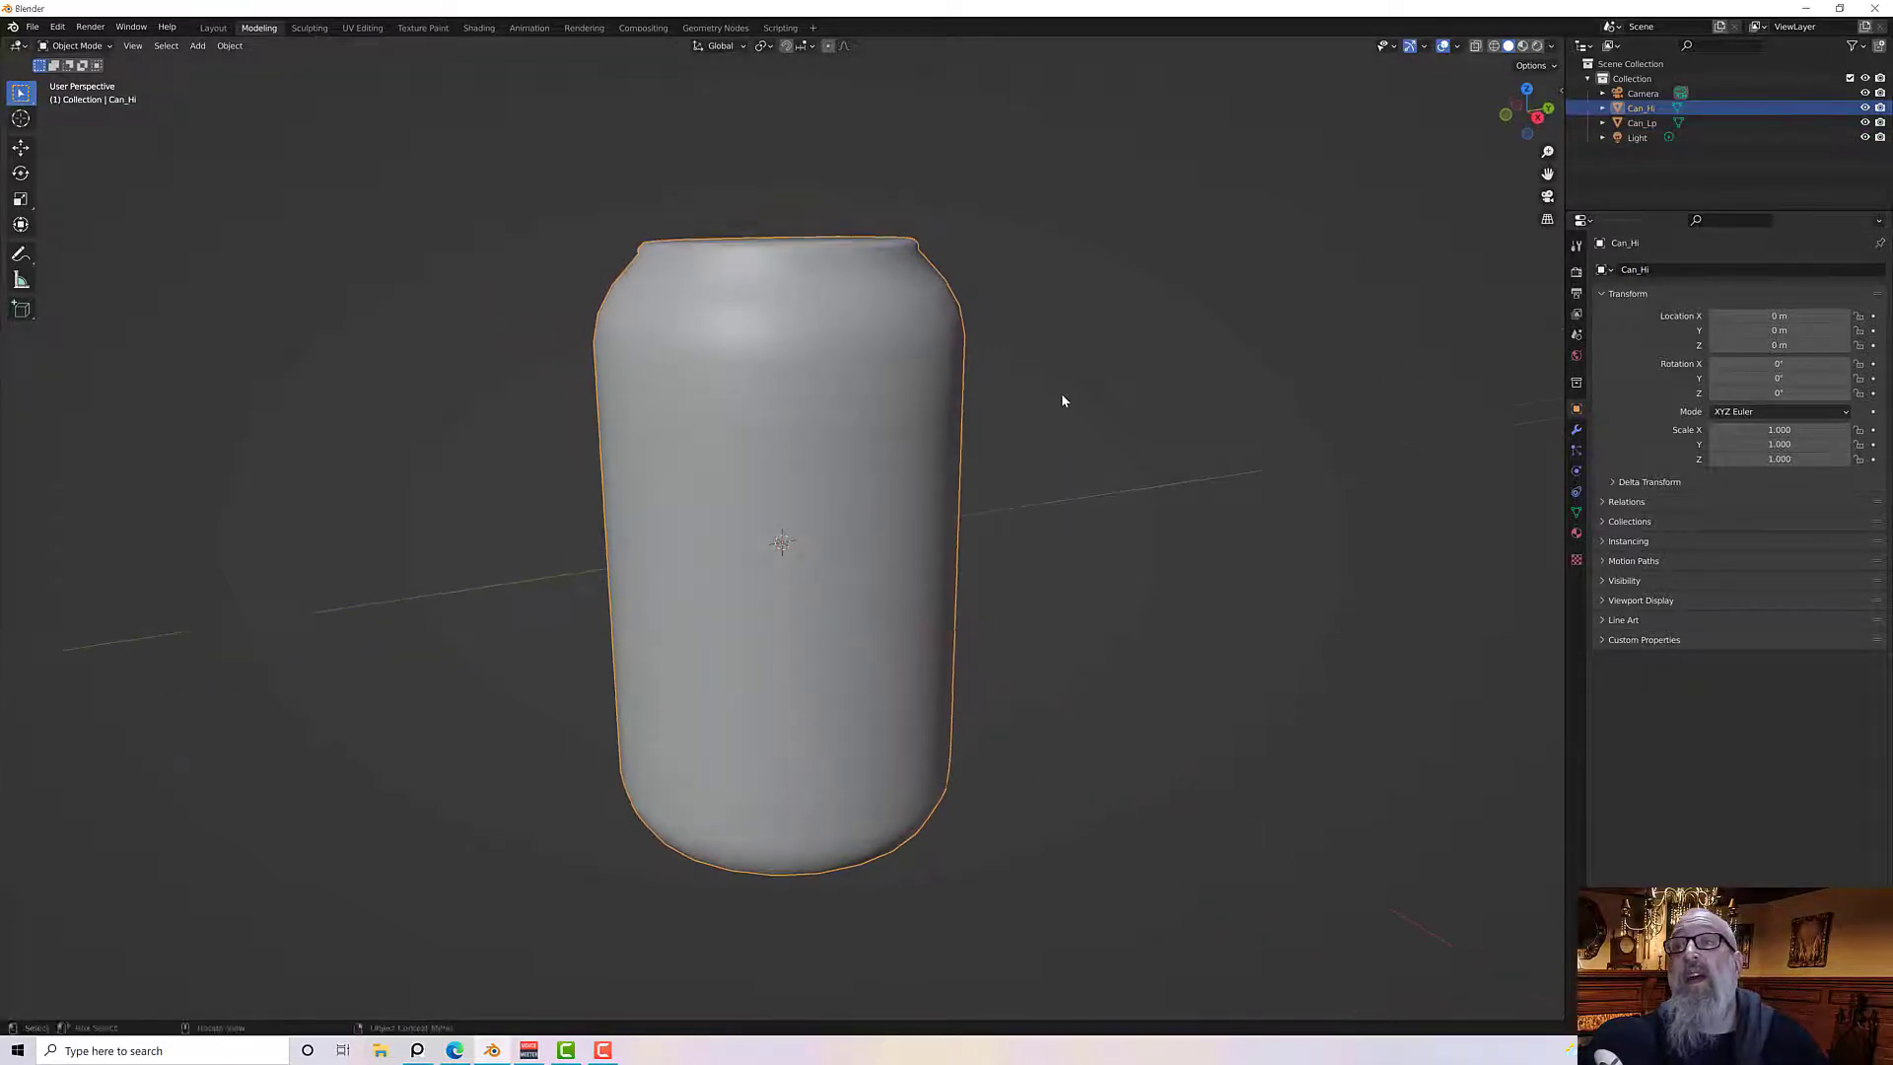
left_click(1735, 122)
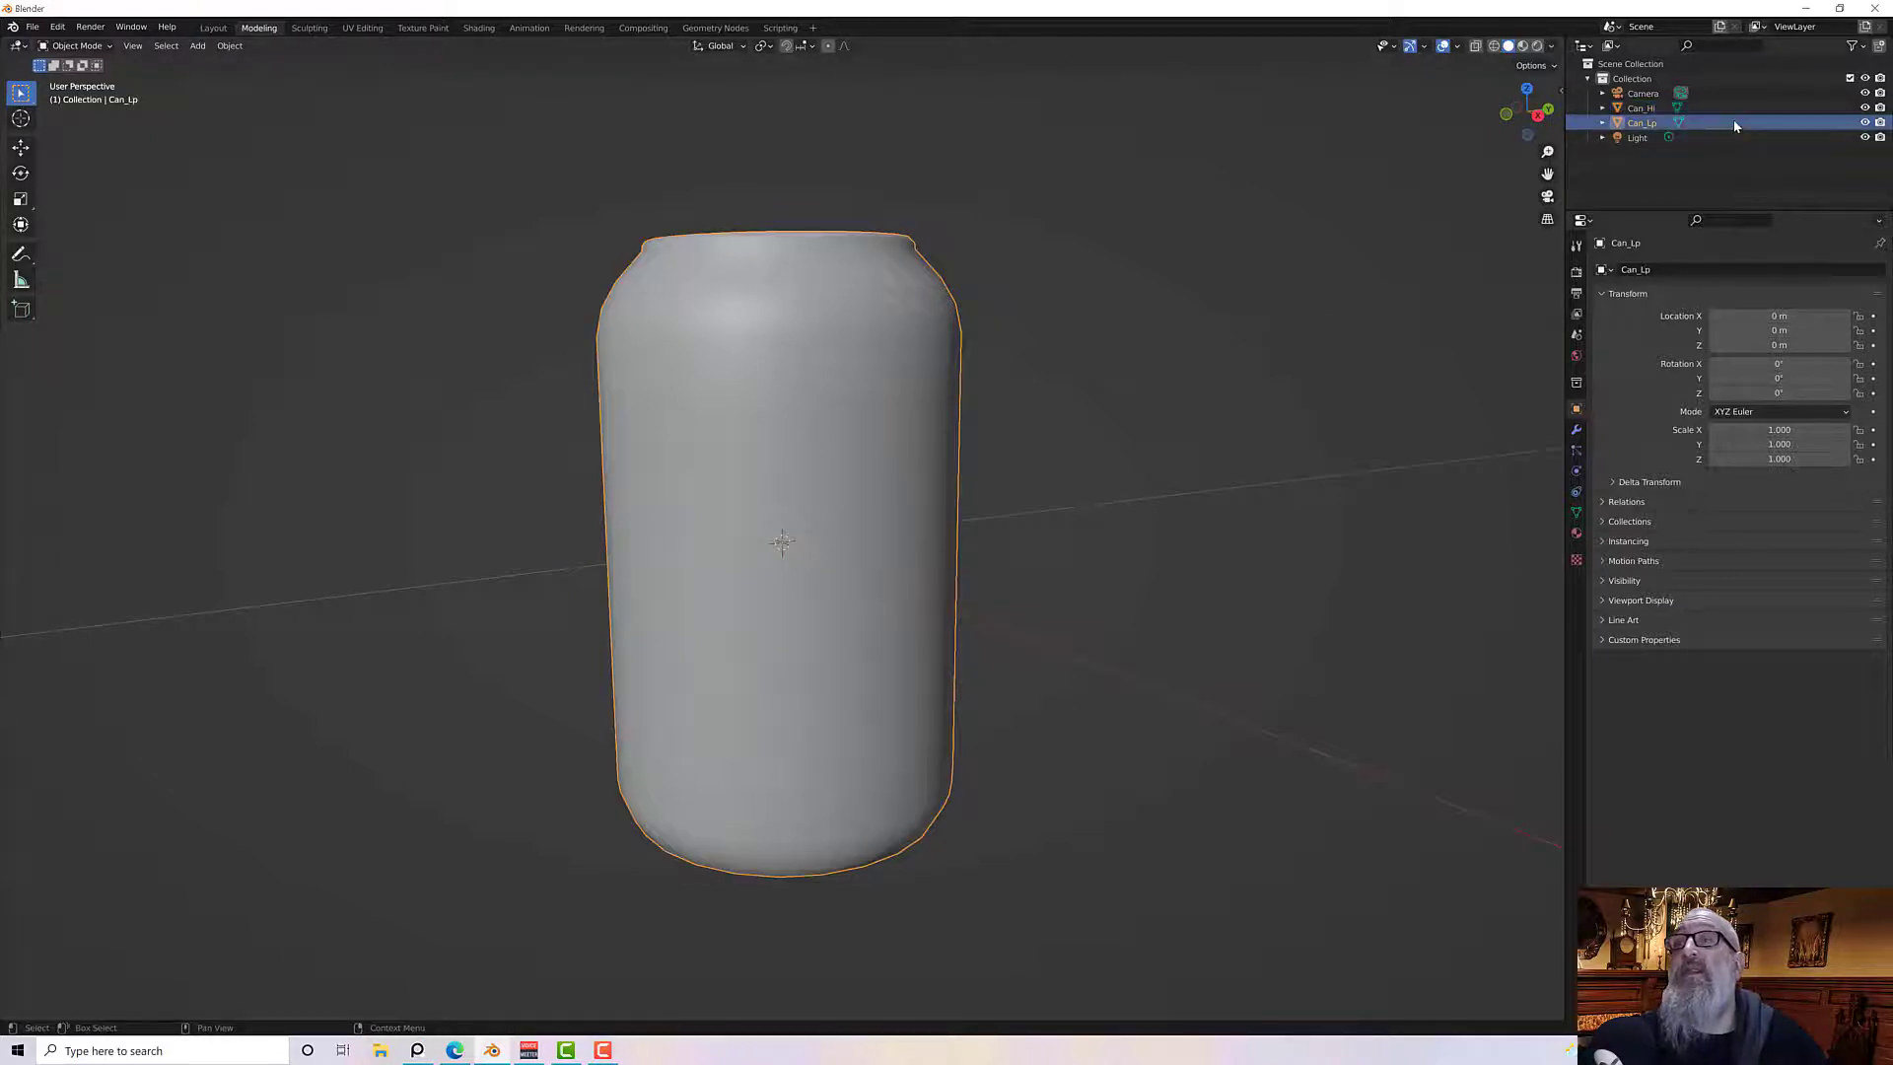
left_click(1872, 122)
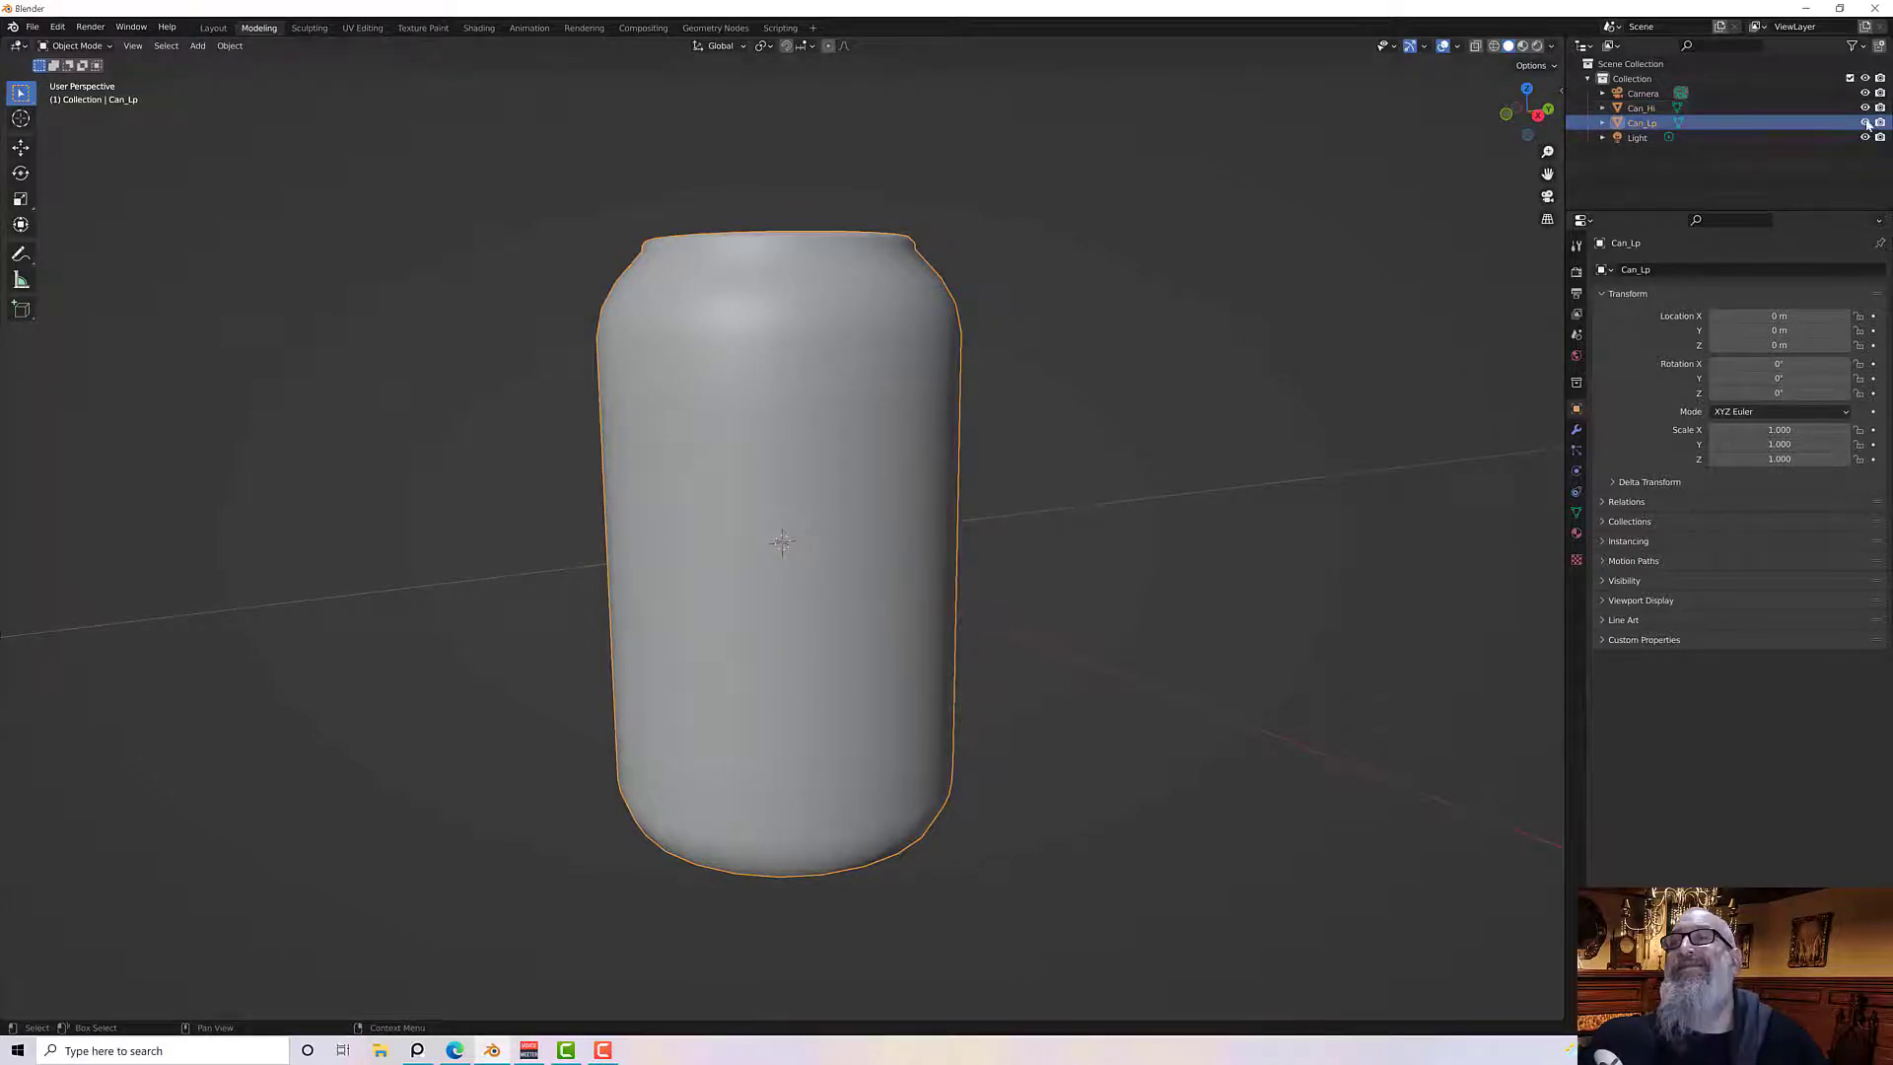
left_click(1662, 109)
middle_click_drag(1339, 182, 1049, 275)
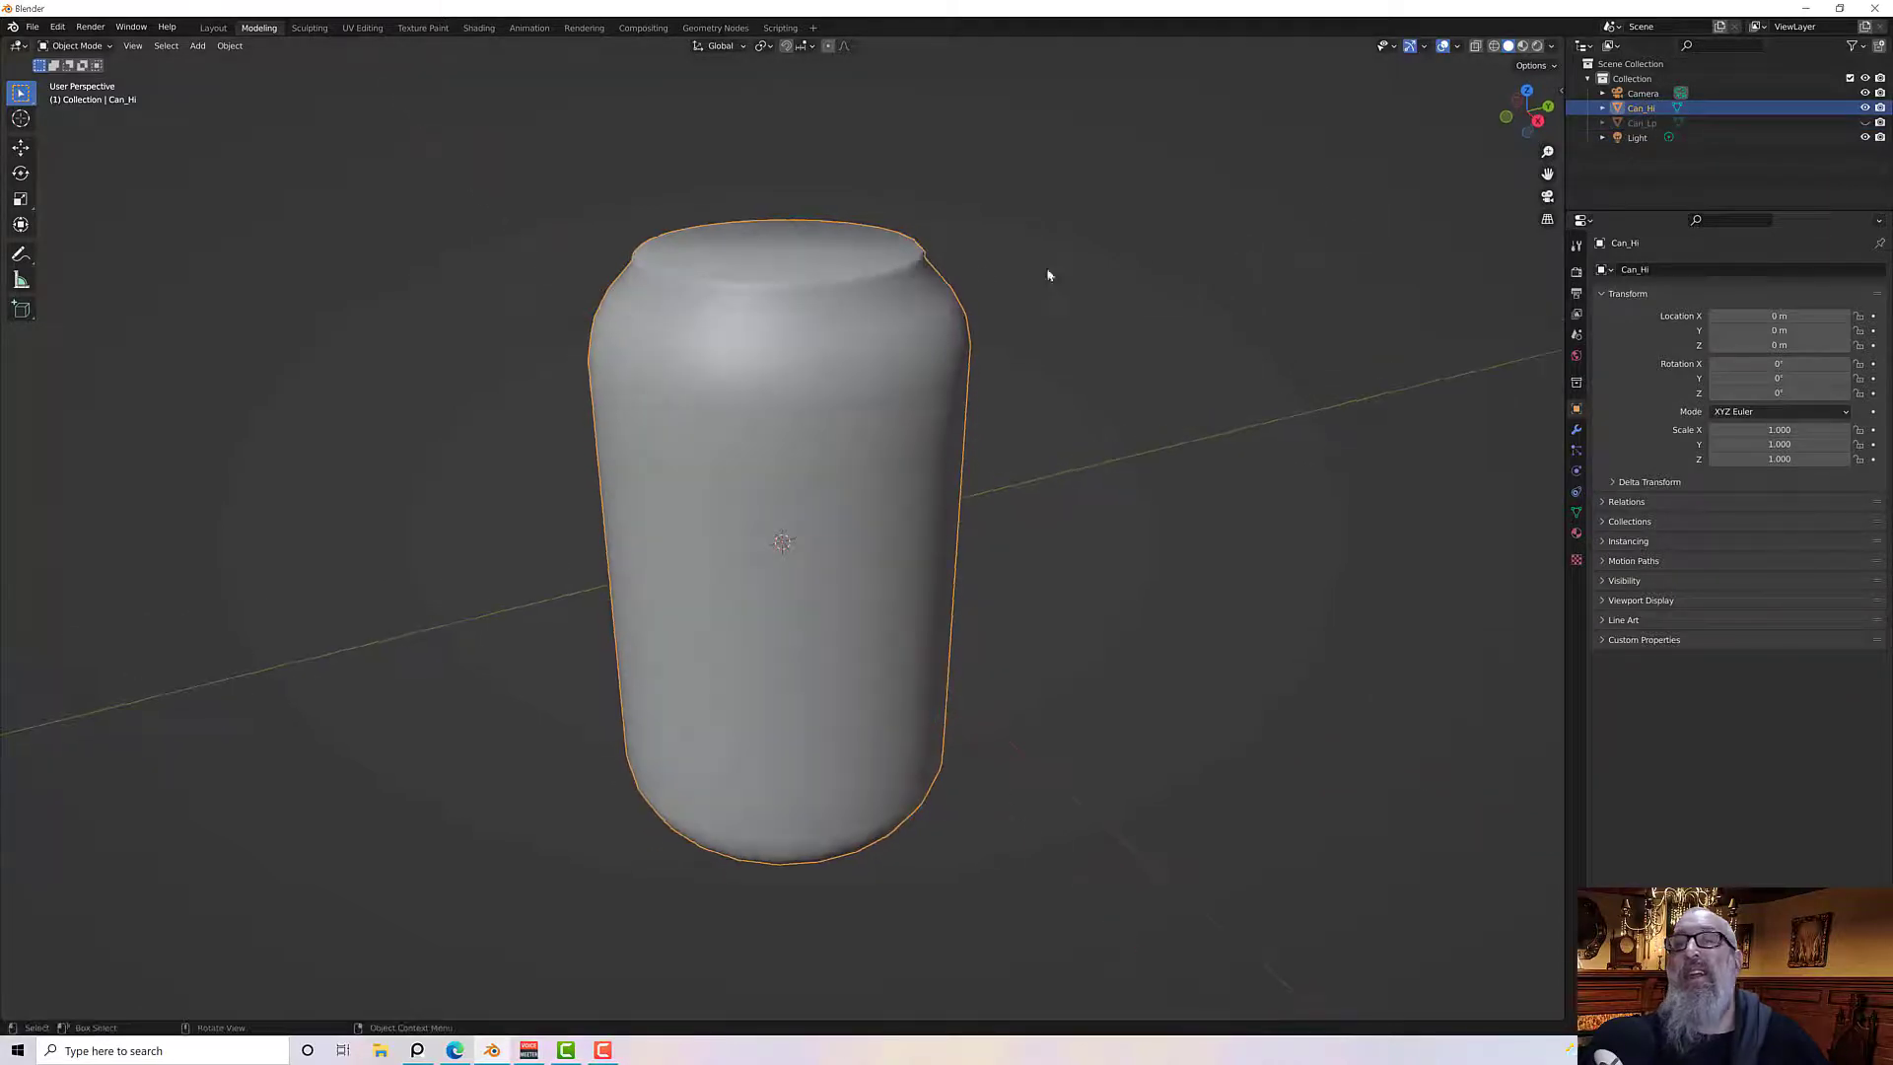
Add a Subdivision Surface modifier to Can_Hi with viewport level 2 and apply it
left_click(1577, 433)
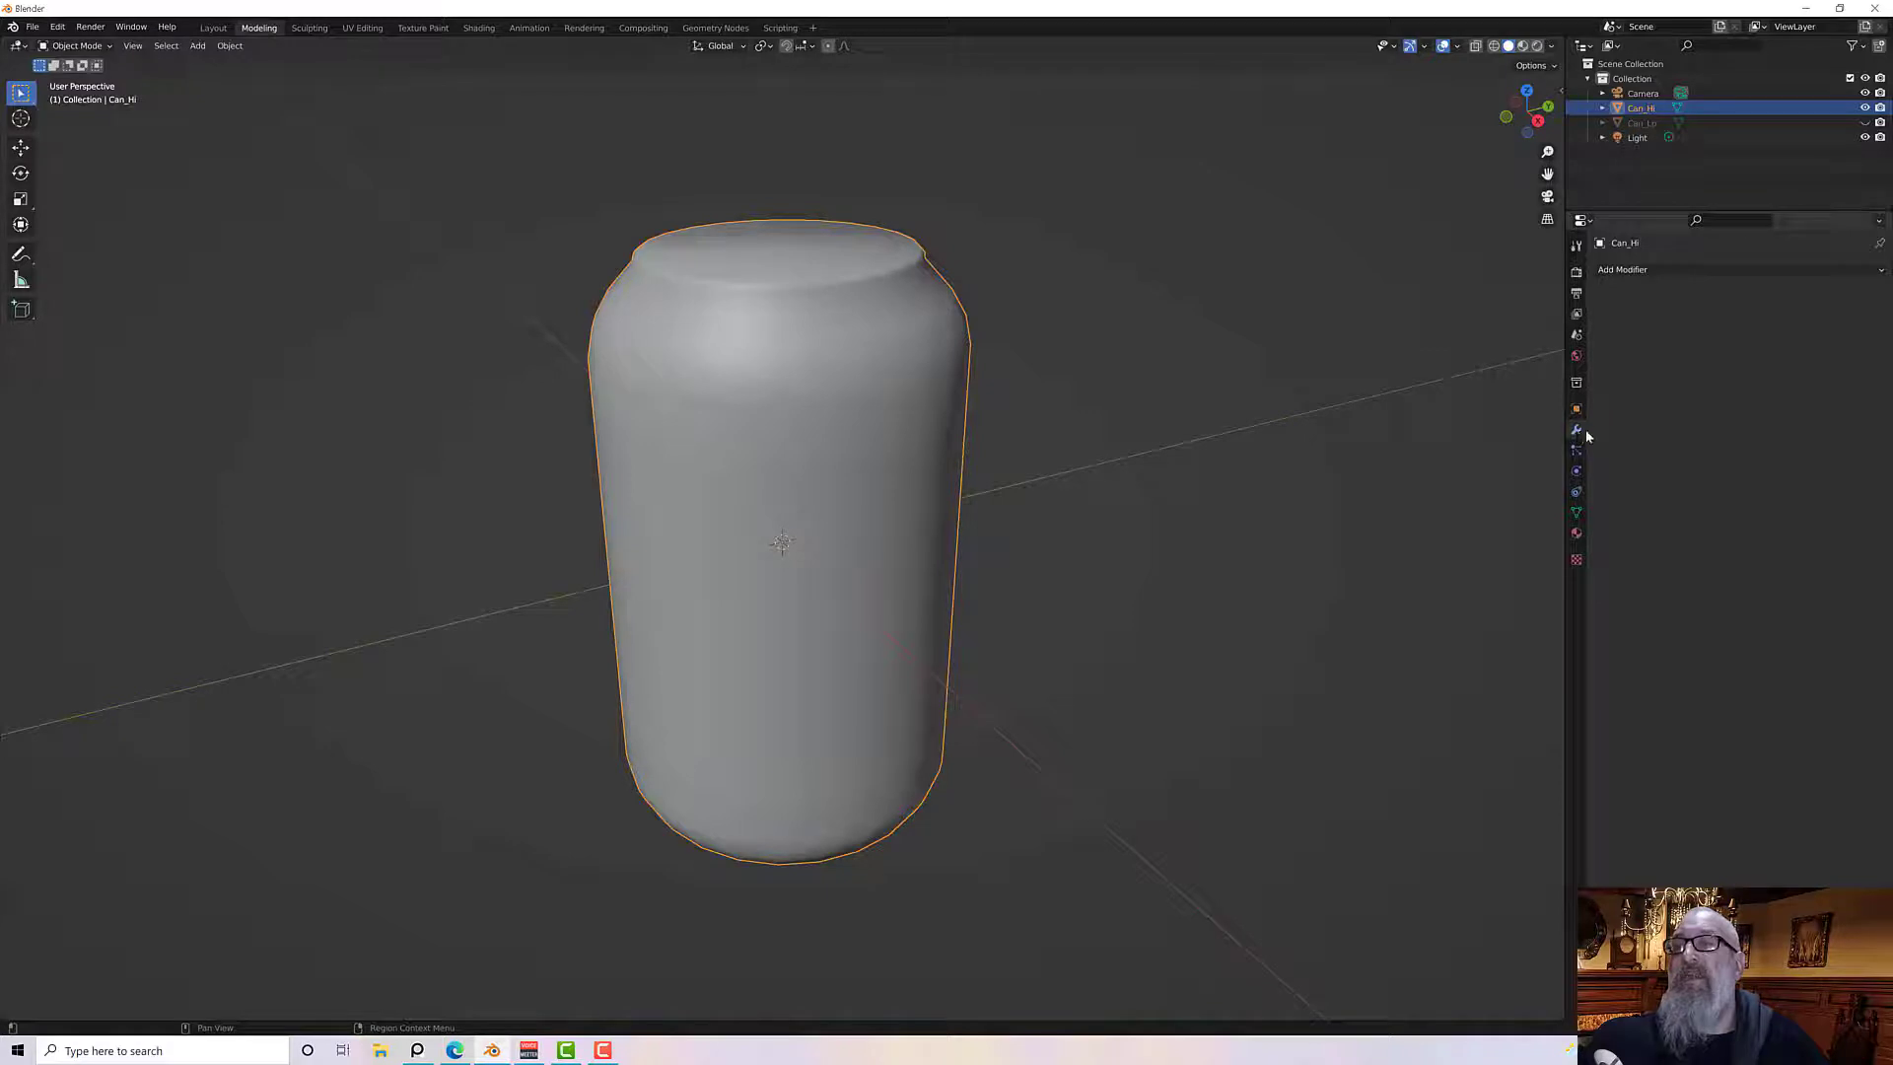
left_click(1645, 273)
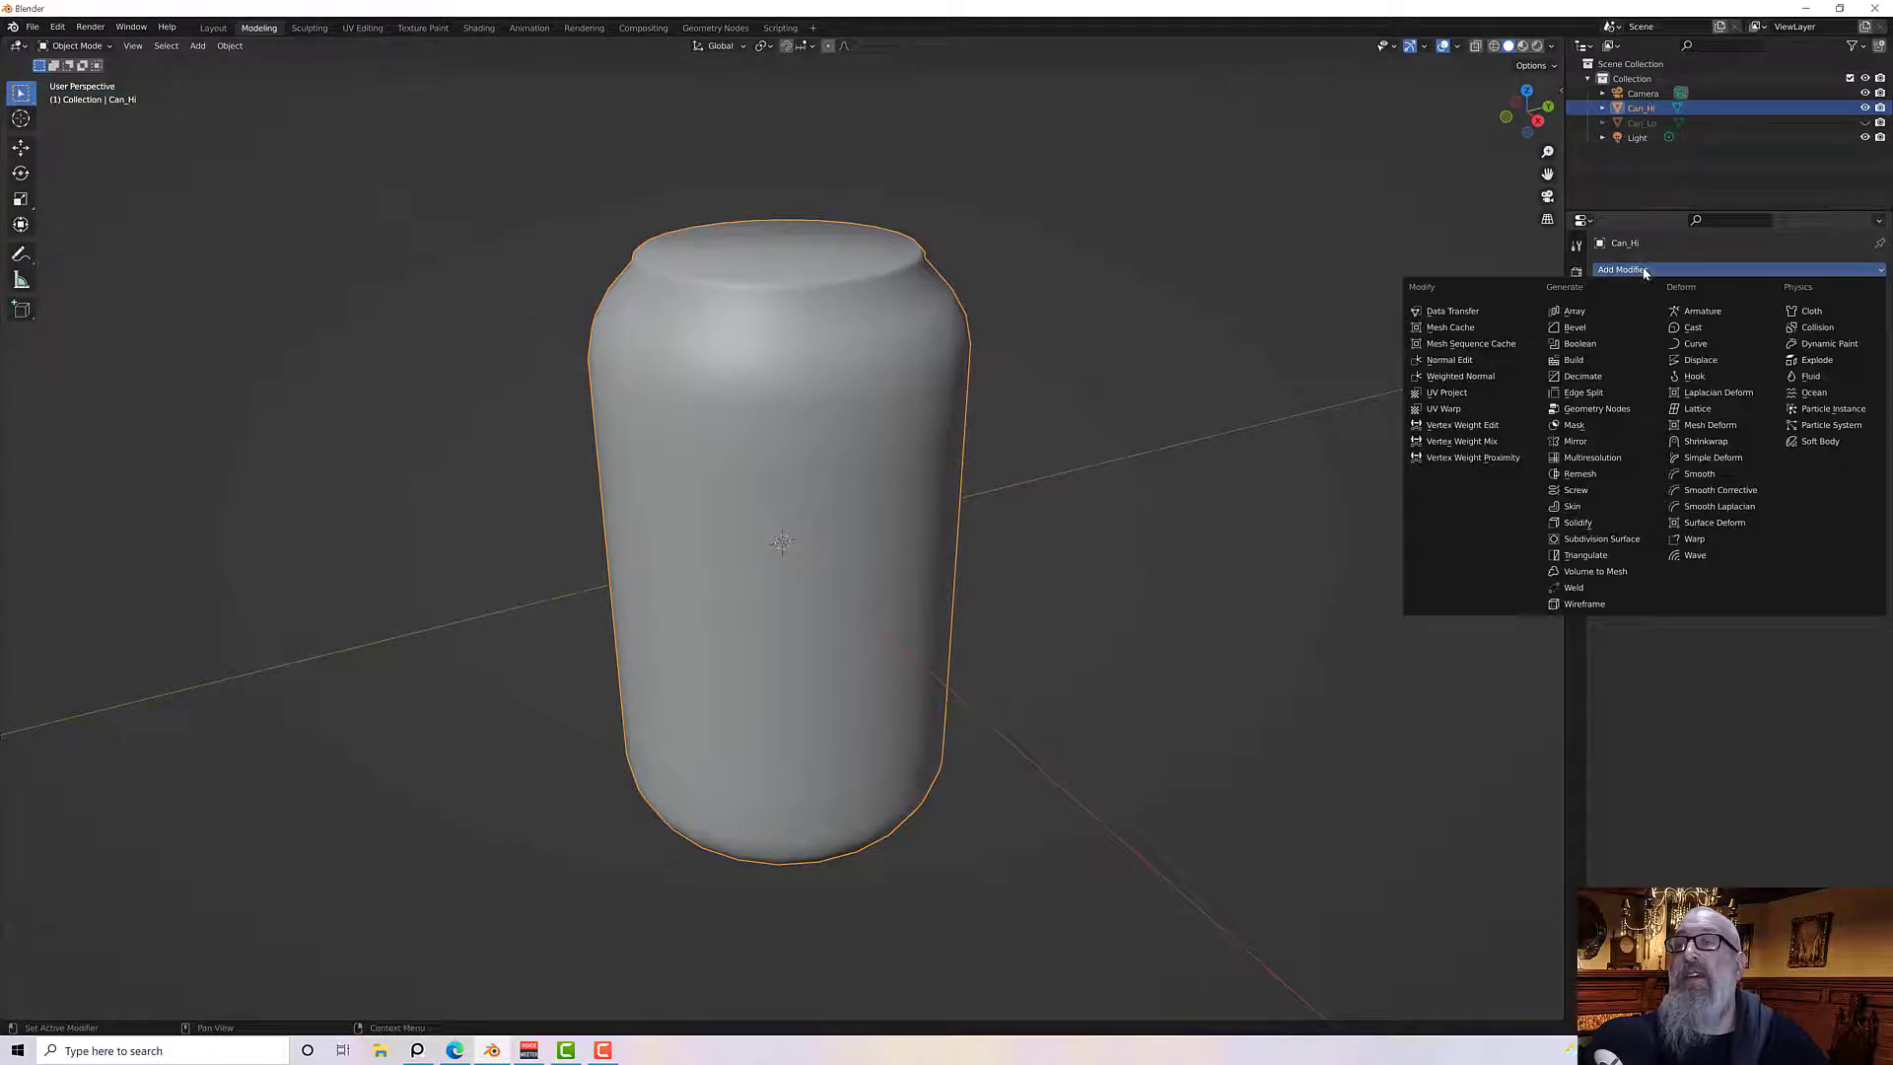
left_click(1600, 540)
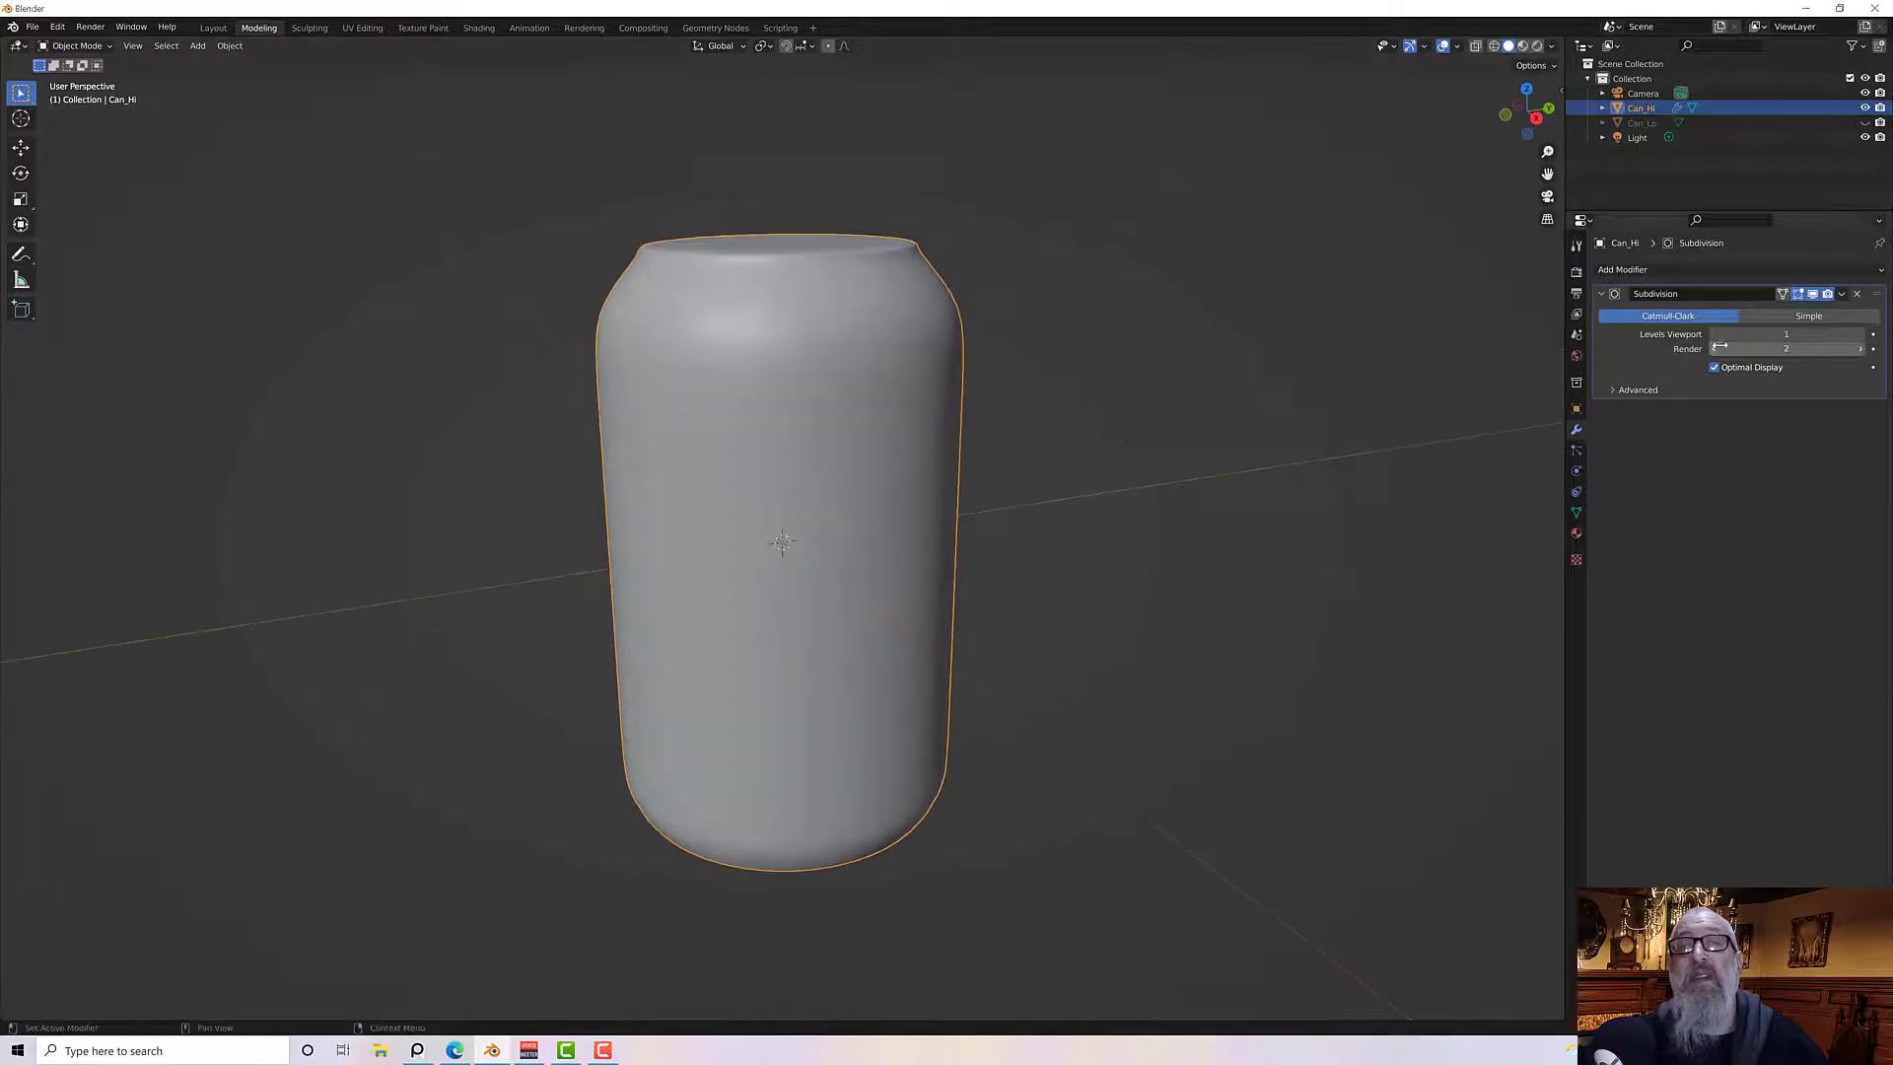
type("2")
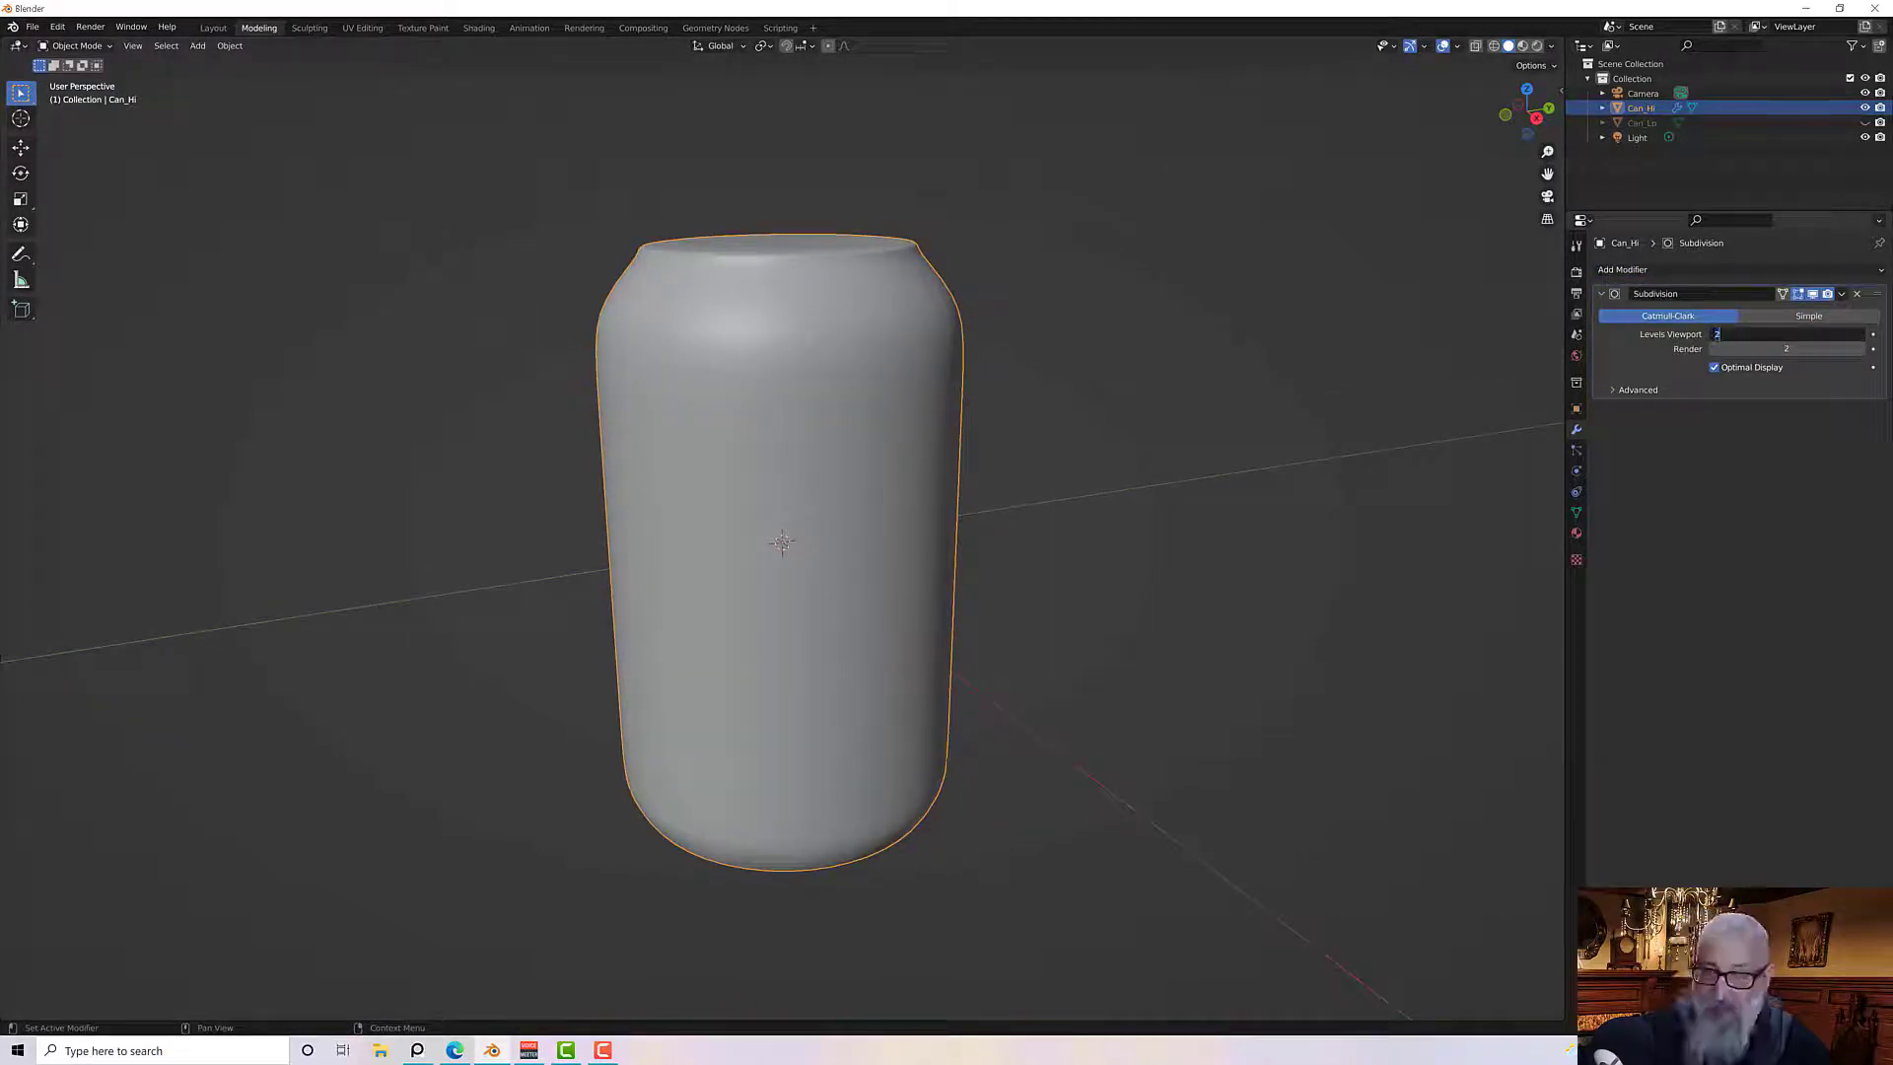
key("Return")
mouse_move(1115, 342)
middle_mouse_down()
mouse_move(1211, 380)
mouse_move(1272, 325)
mouse_move(1163, 295)
mouse_move(1095, 342)
middle_mouse_up()
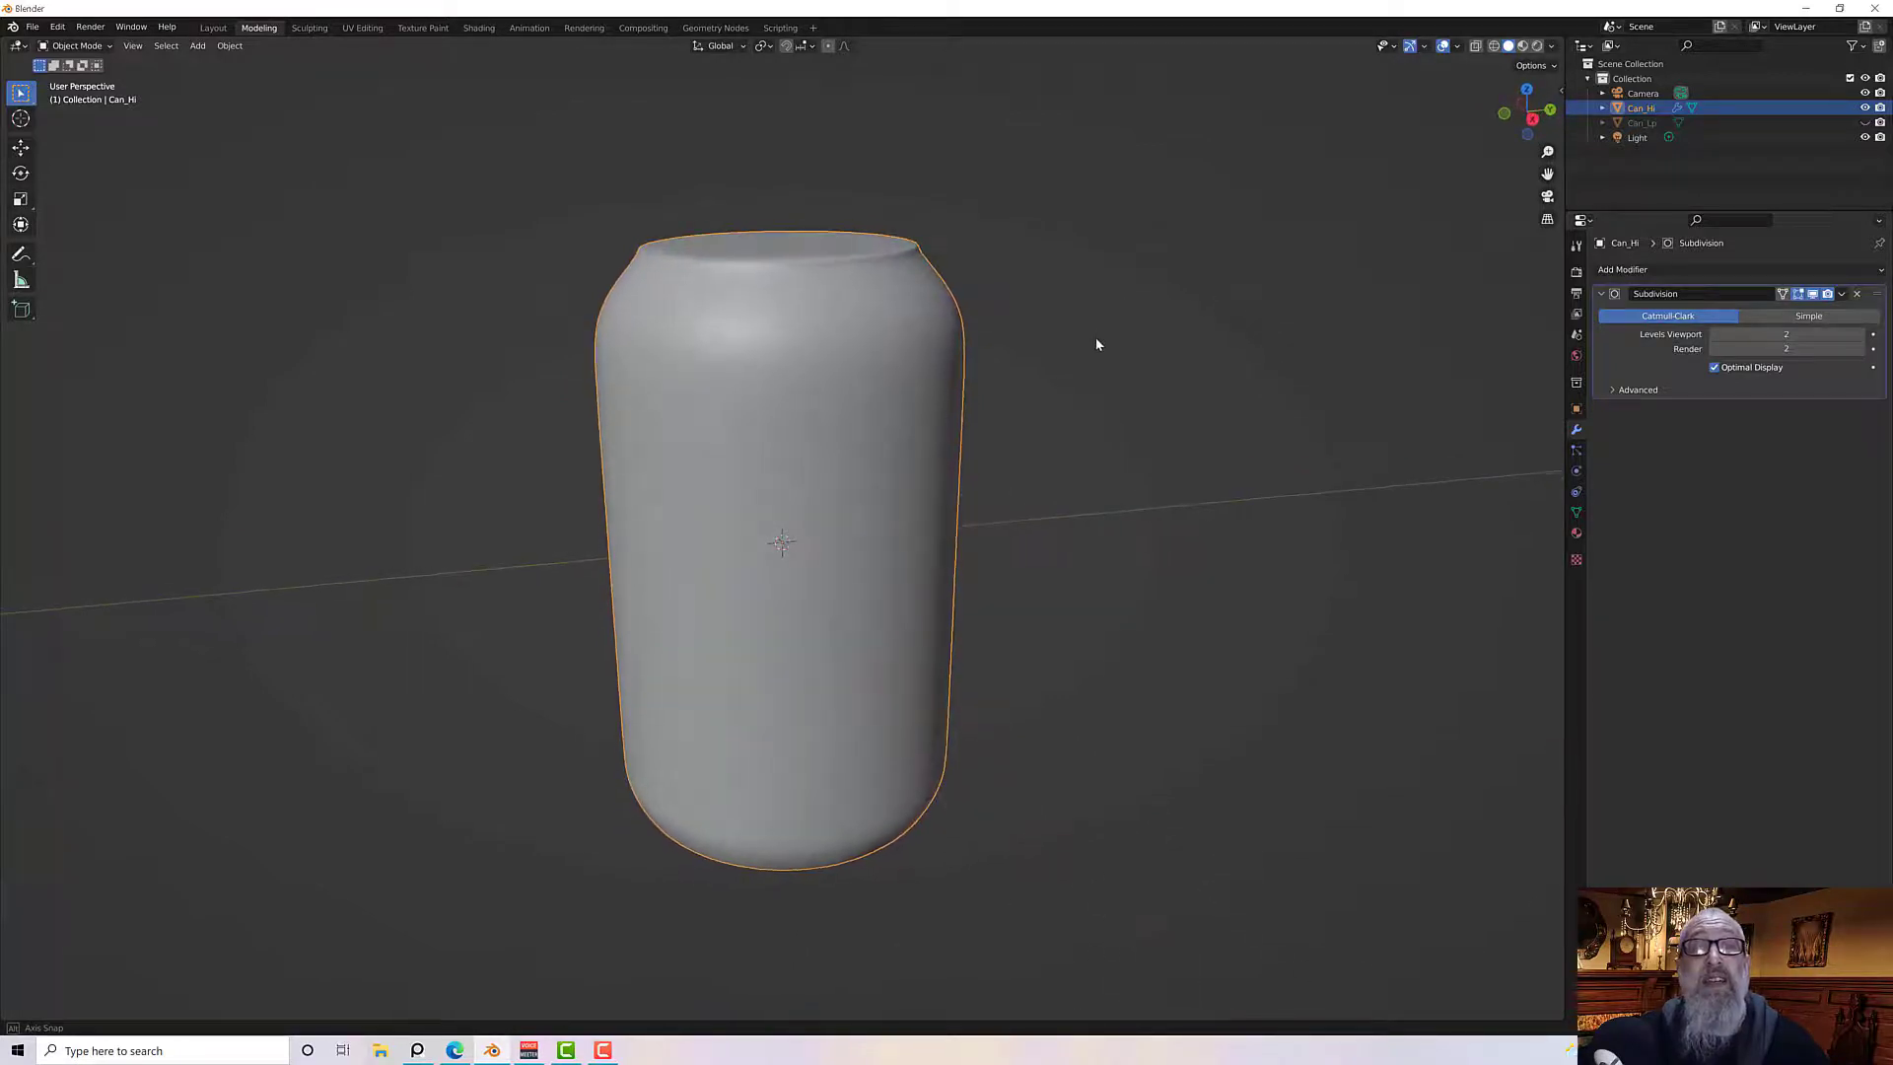
left_click(1842, 294)
left_click(1805, 311)
In Edit Mode, select the centre of the can's top and grow the selection out to the inner rim
middle_click_drag(1016, 372, 840, 419)
key("Tab")
key("alt+a")
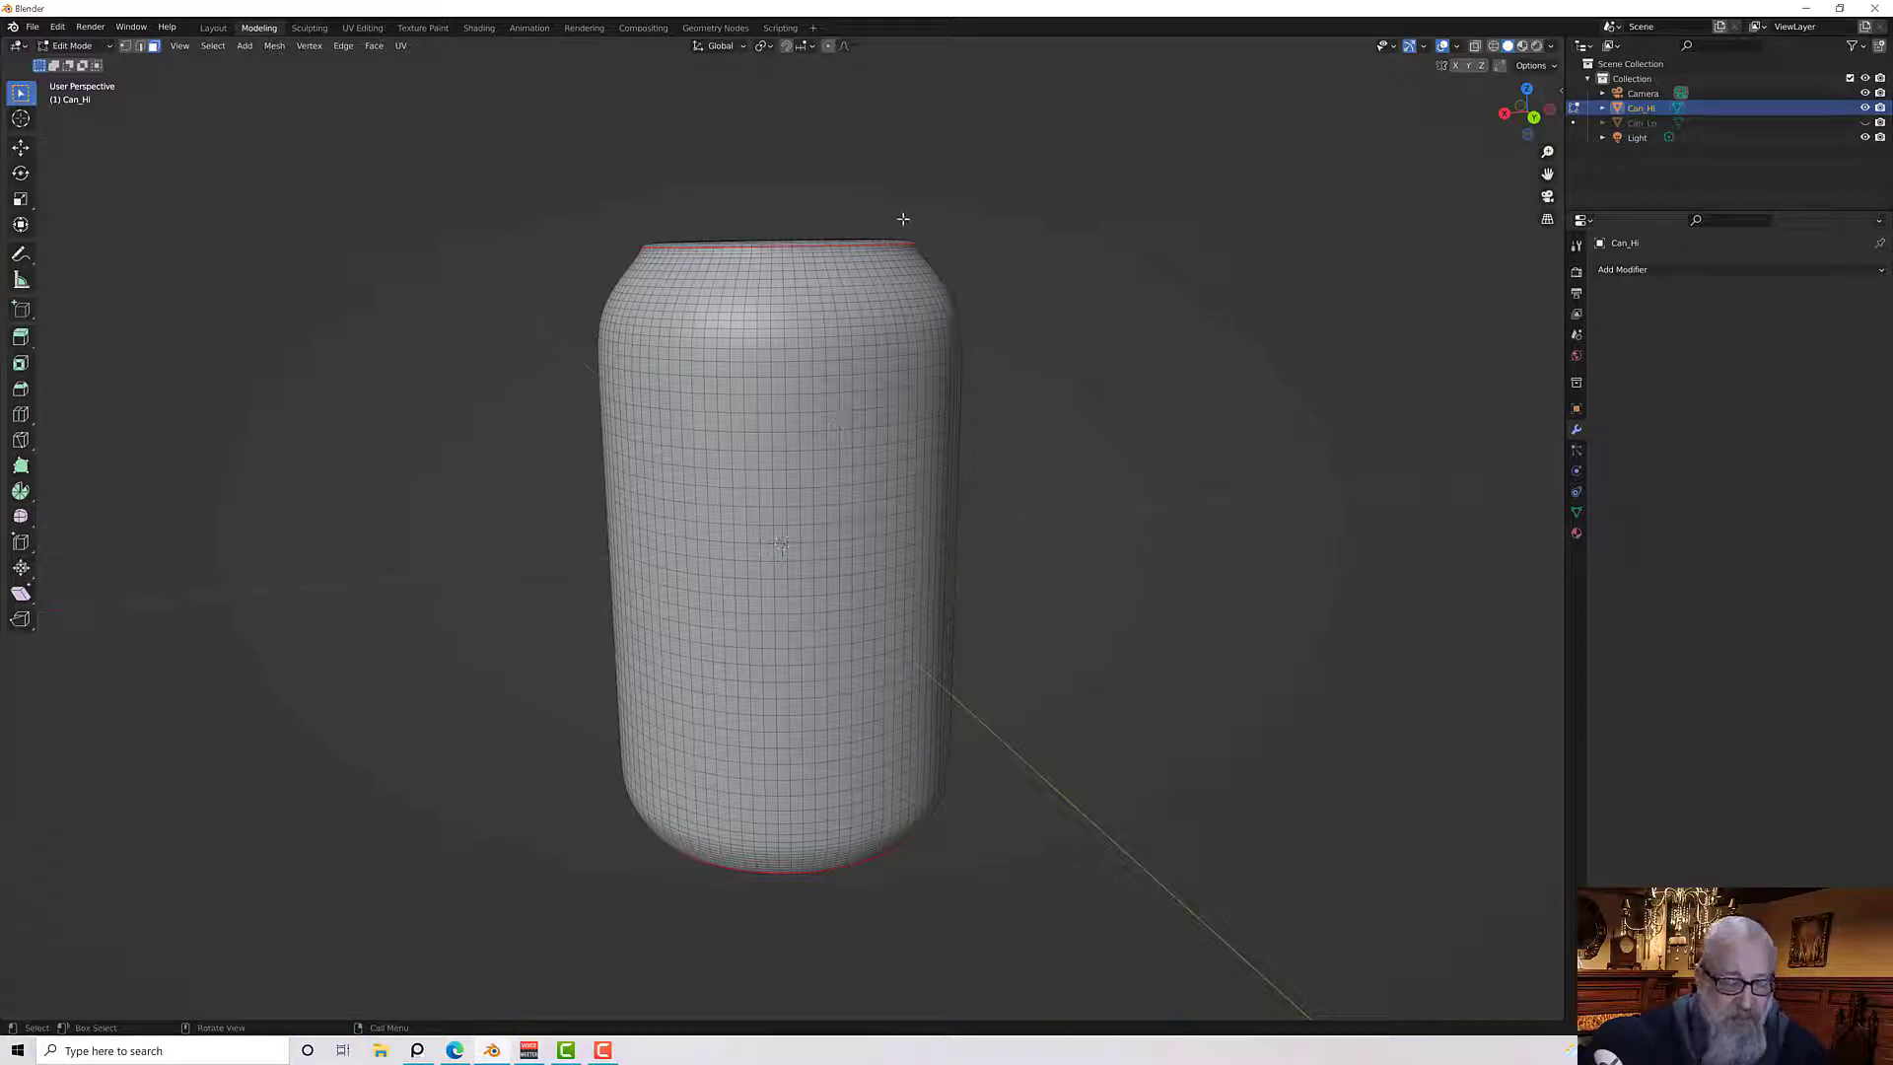
middle_click_drag(903, 218, 540, 182)
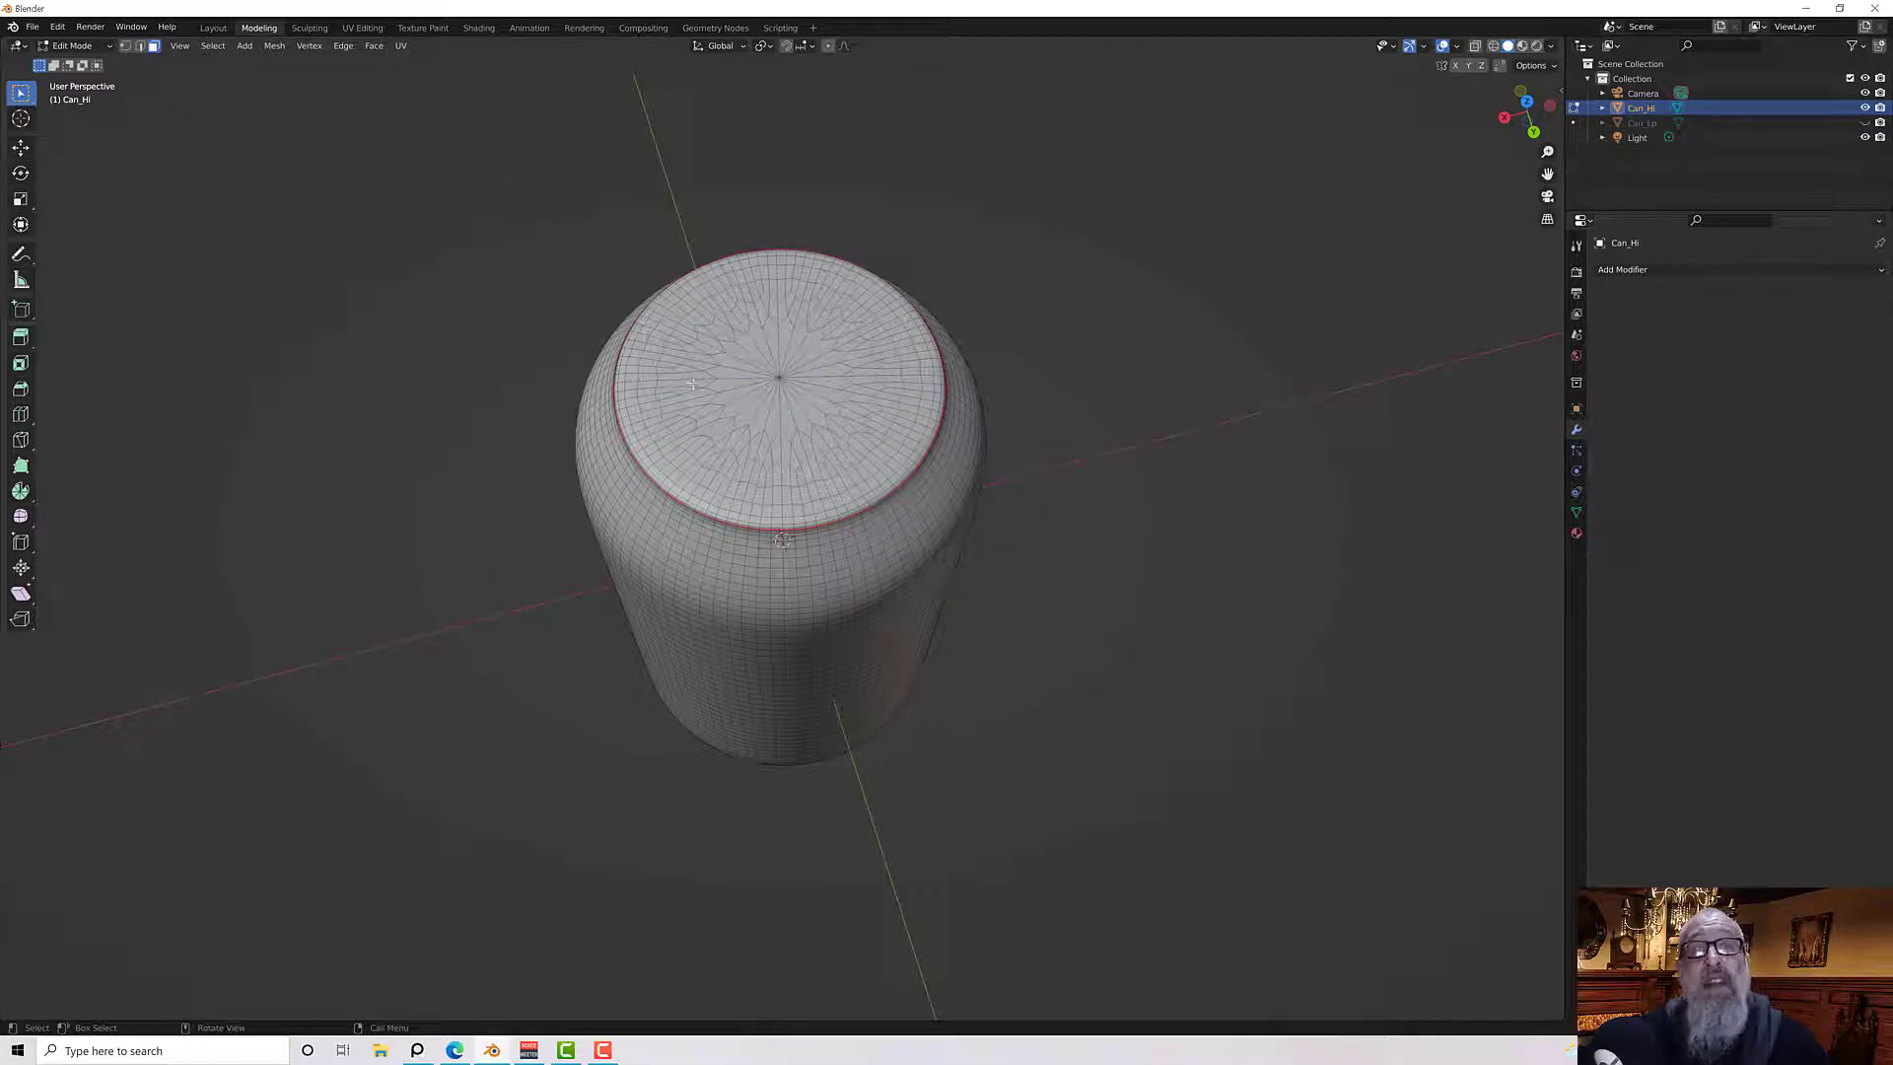
left_click_drag(758, 366, 792, 392)
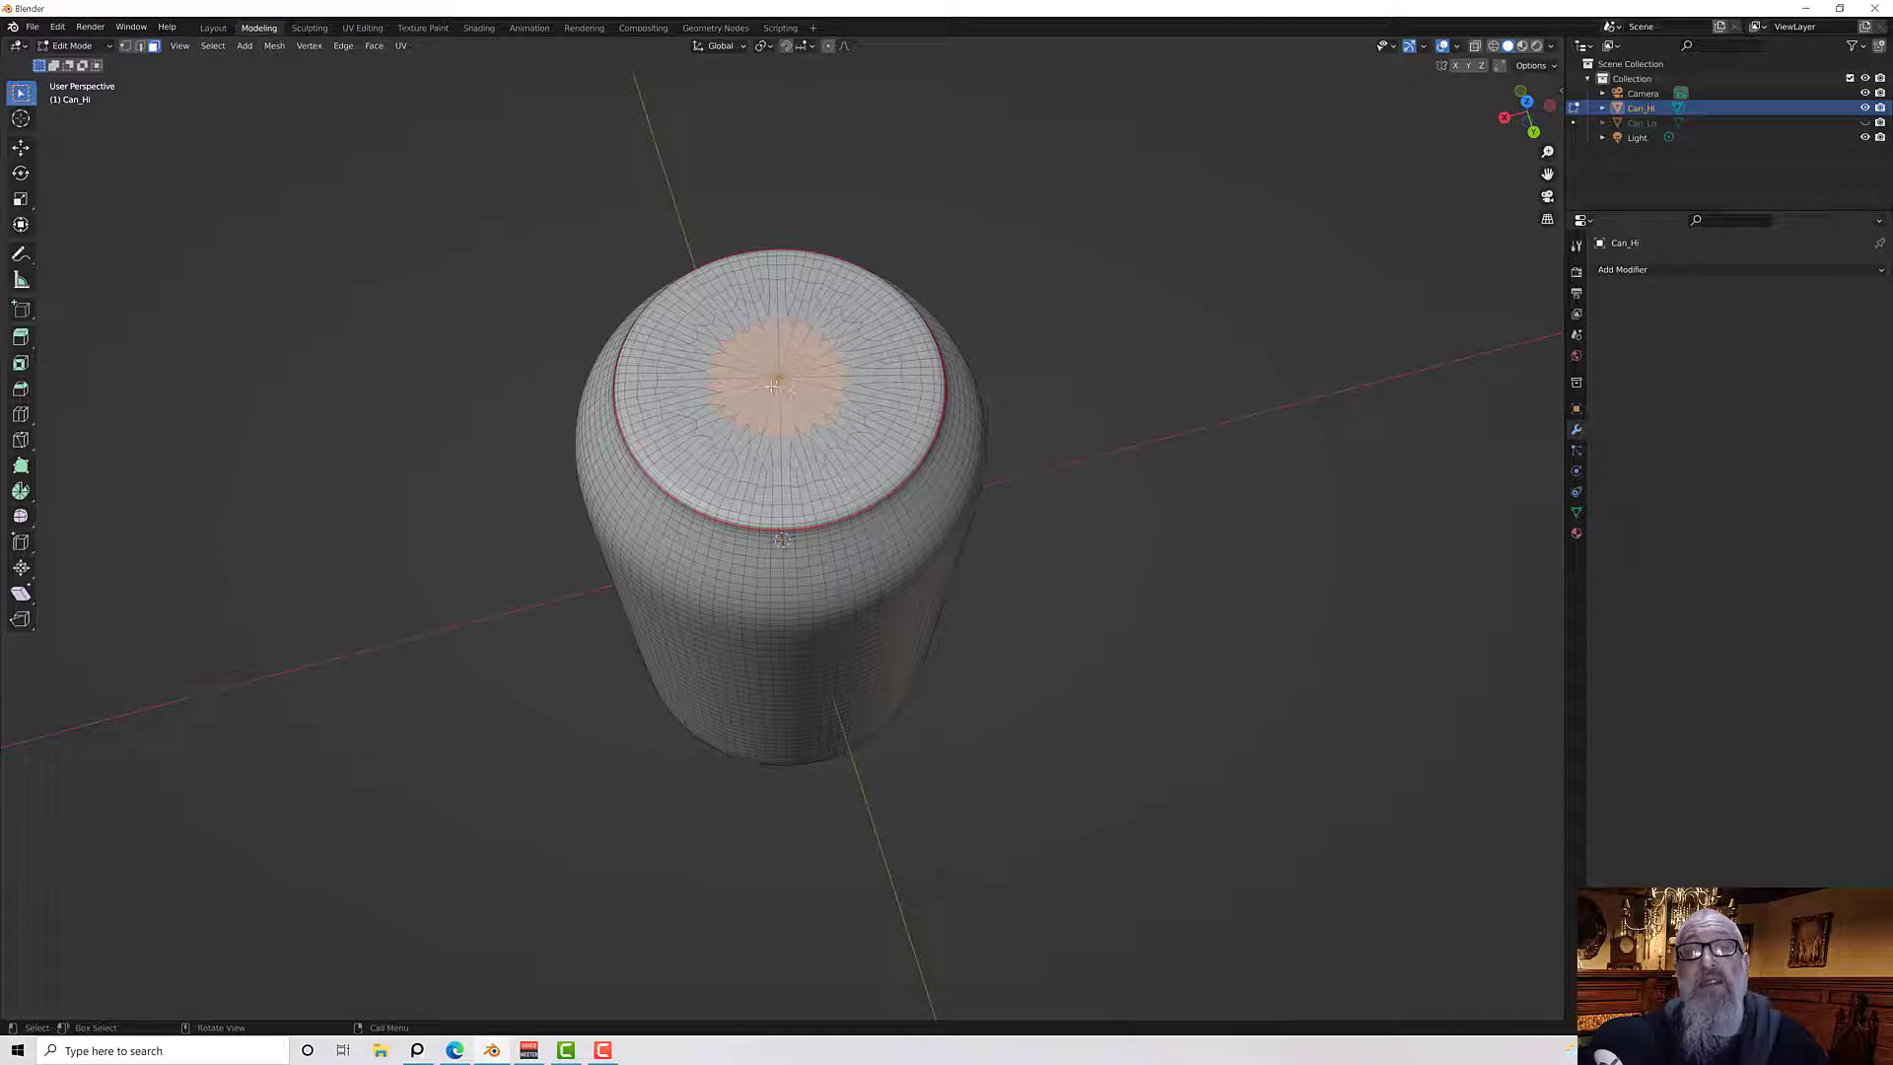
scroll(770, 365, "up", 3)
mouse_move(751, 264)
left_mouse_down()
mouse_move(815, 297)
mouse_move(798, 292)
mouse_move(803, 309)
left_mouse_up()
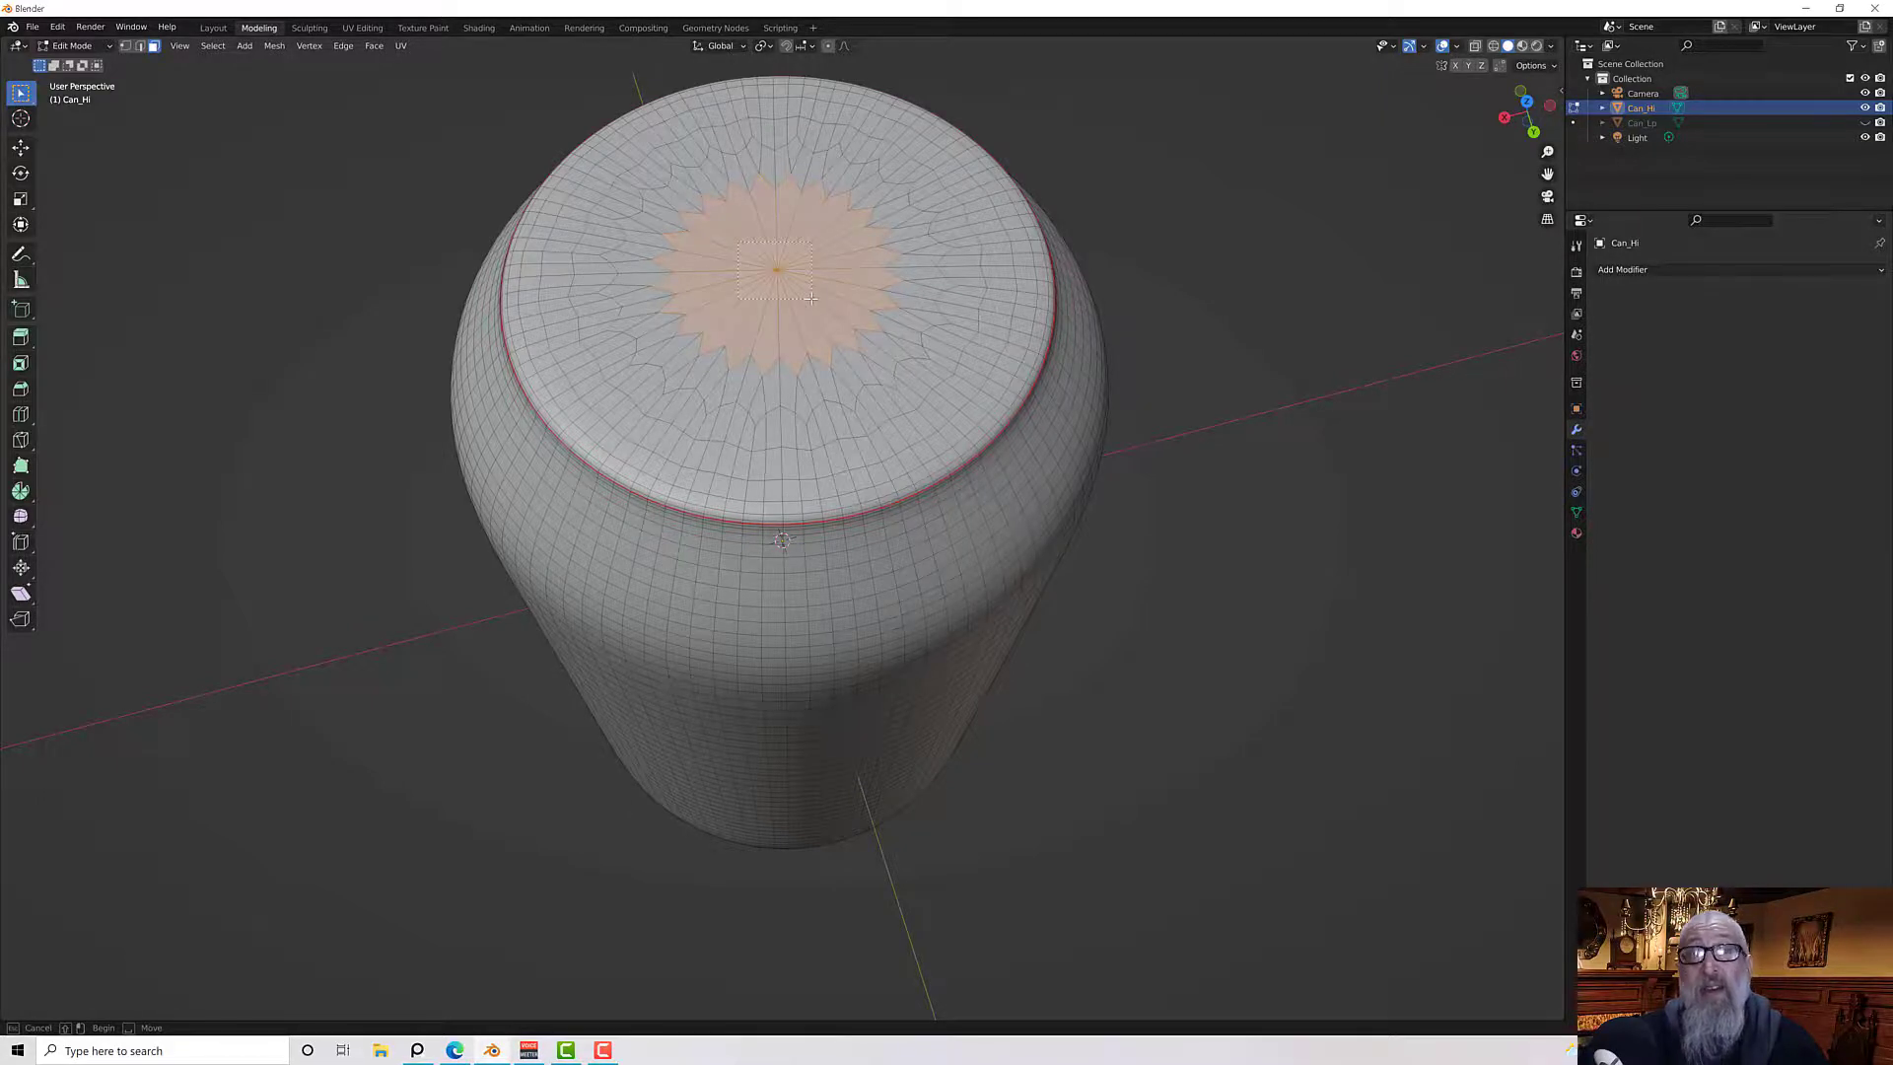
mouse_move(808, 297)
middle_mouse_down()
mouse_move(830, 283)
mouse_move(833, 319)
middle_mouse_up()
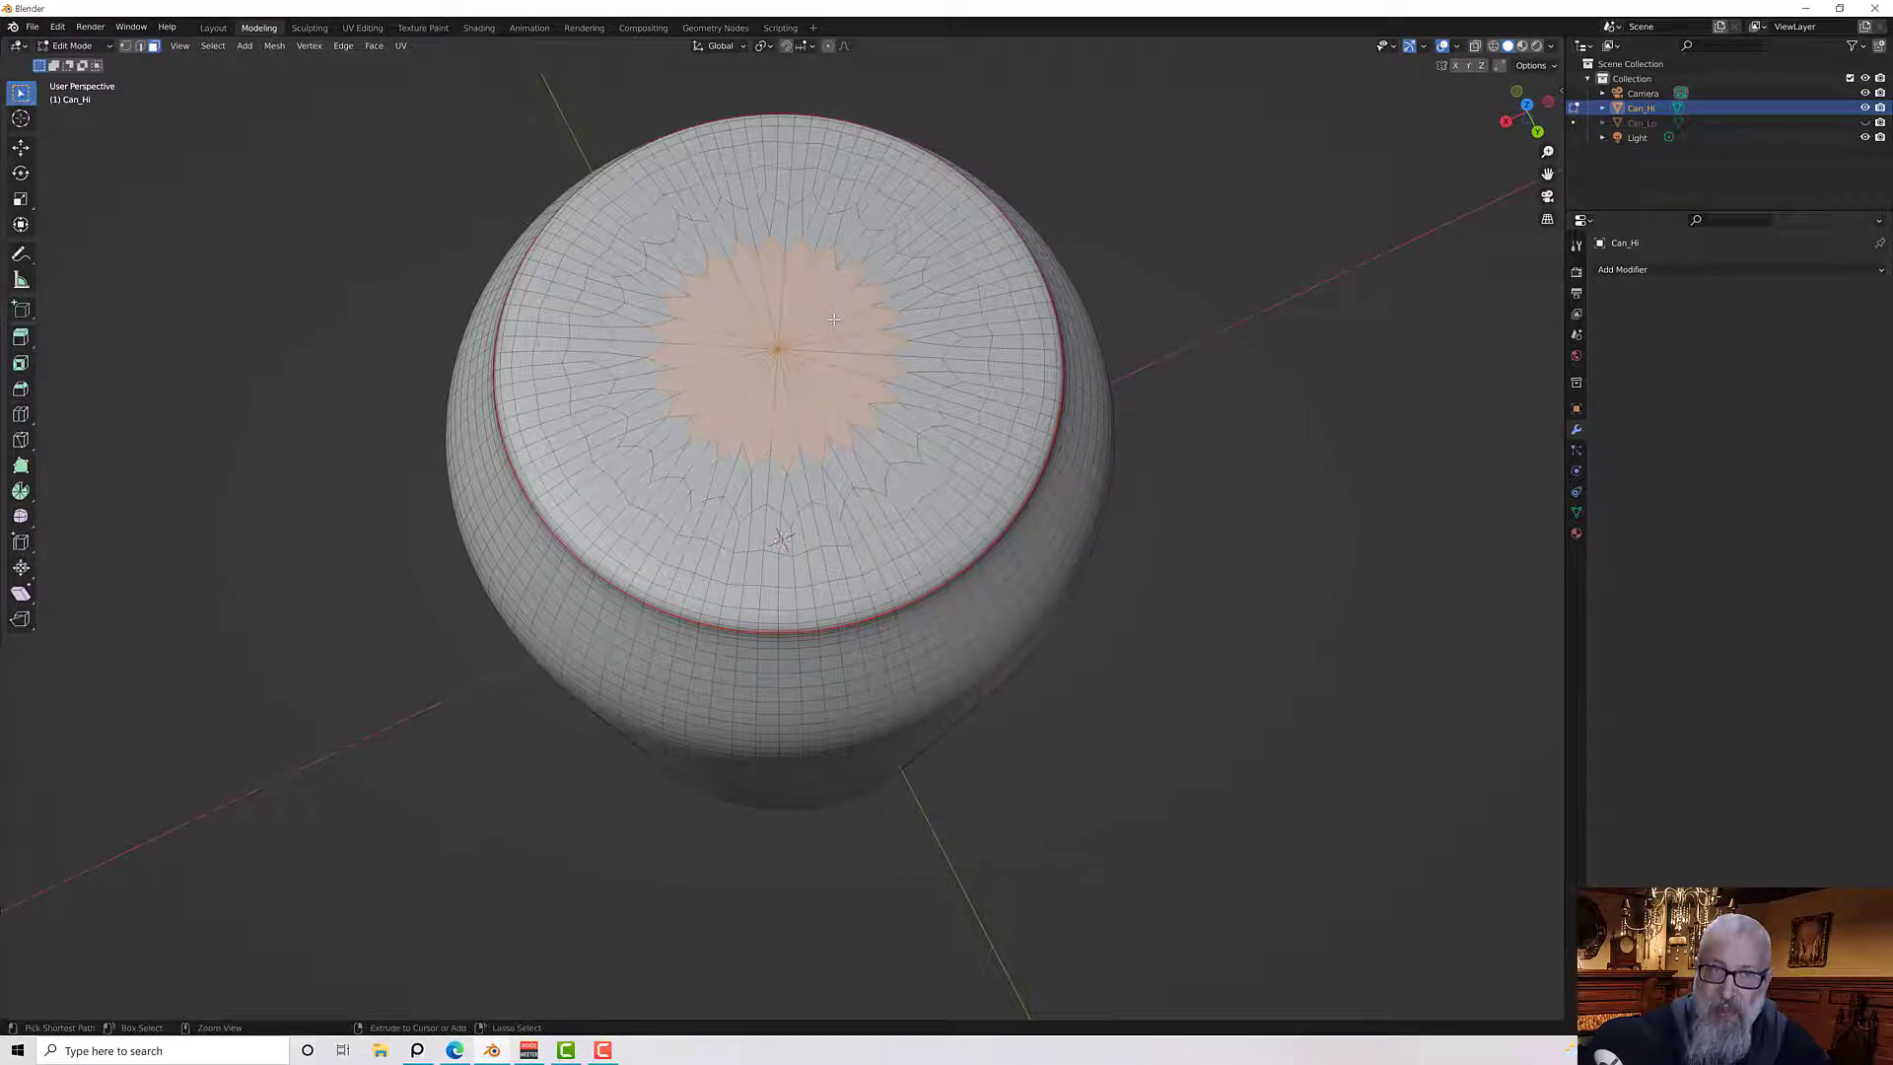
key("ctrl+KP_Add")
key("ctrl+KP_Add")
key("ctrl+KP_Add")
key("ctrl+KP_Add")
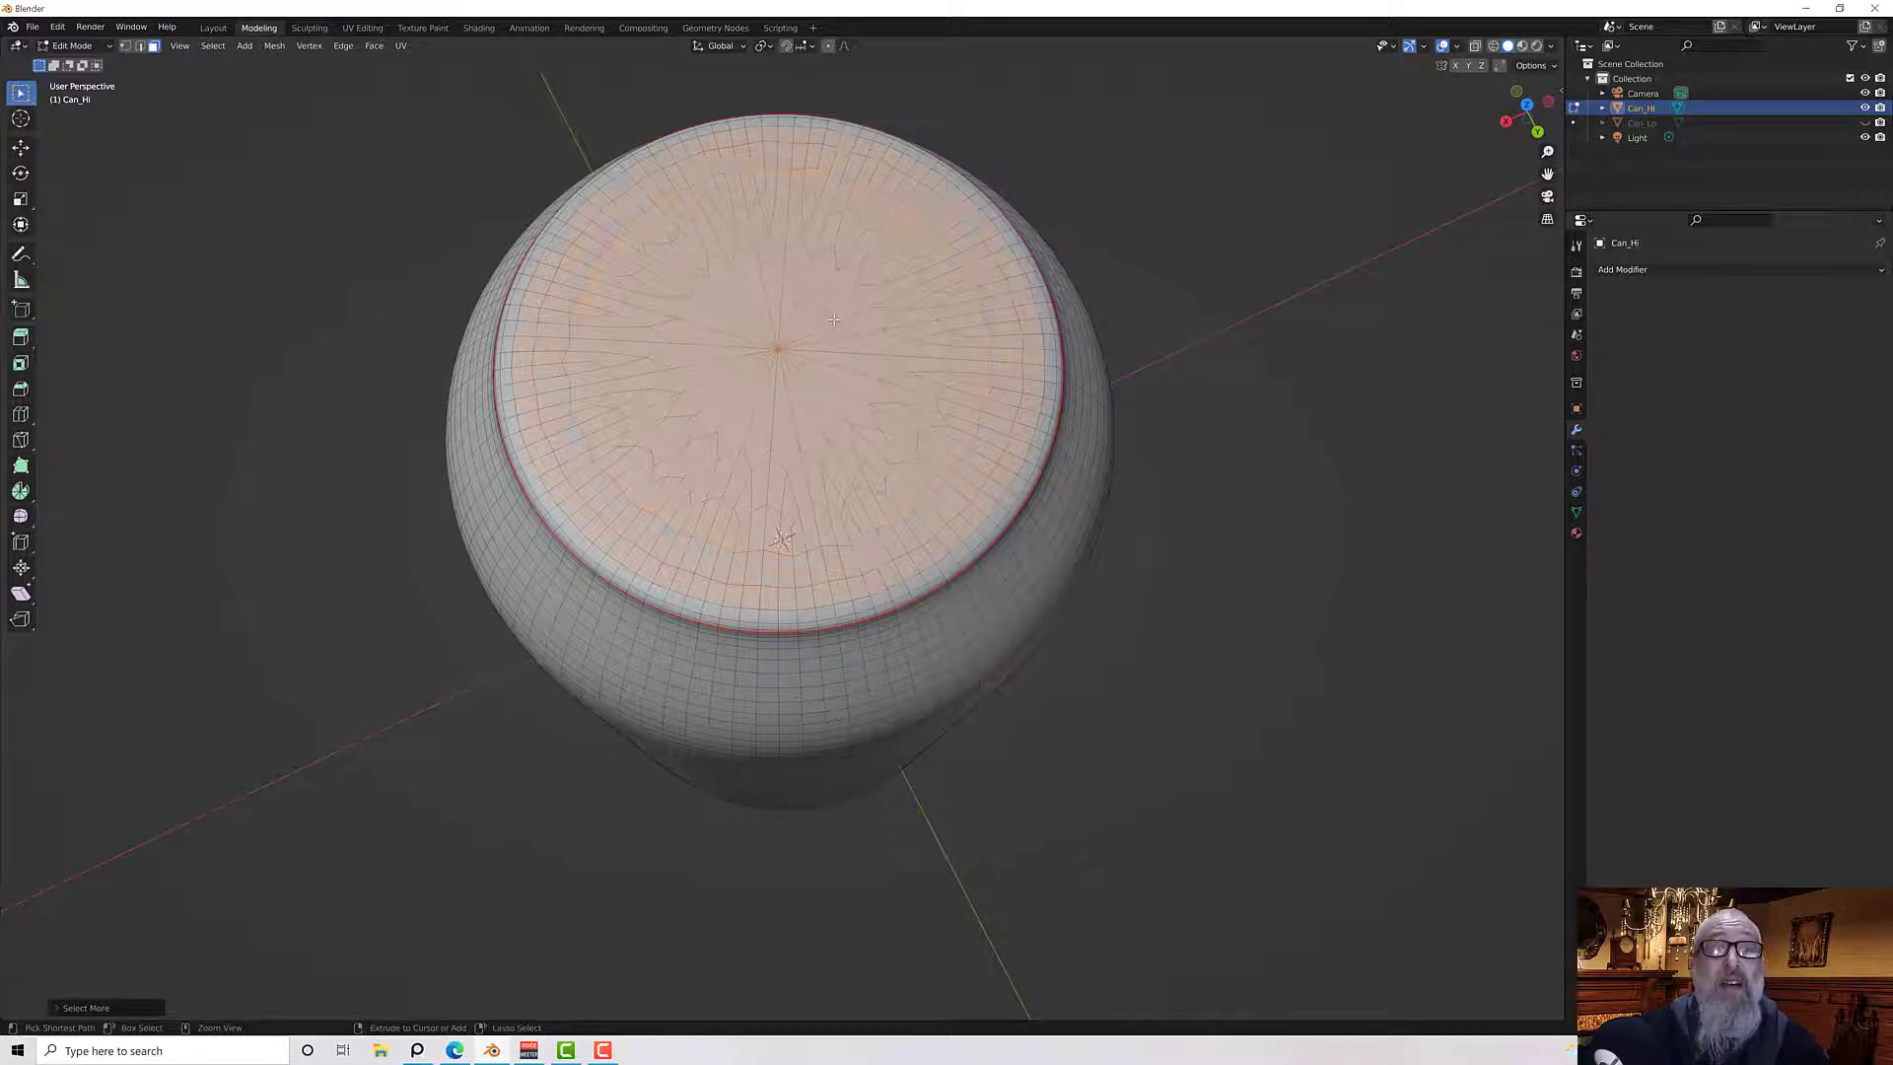
key("ctrl+KP_Add")
middle_click_drag(865, 339, 865, 286)
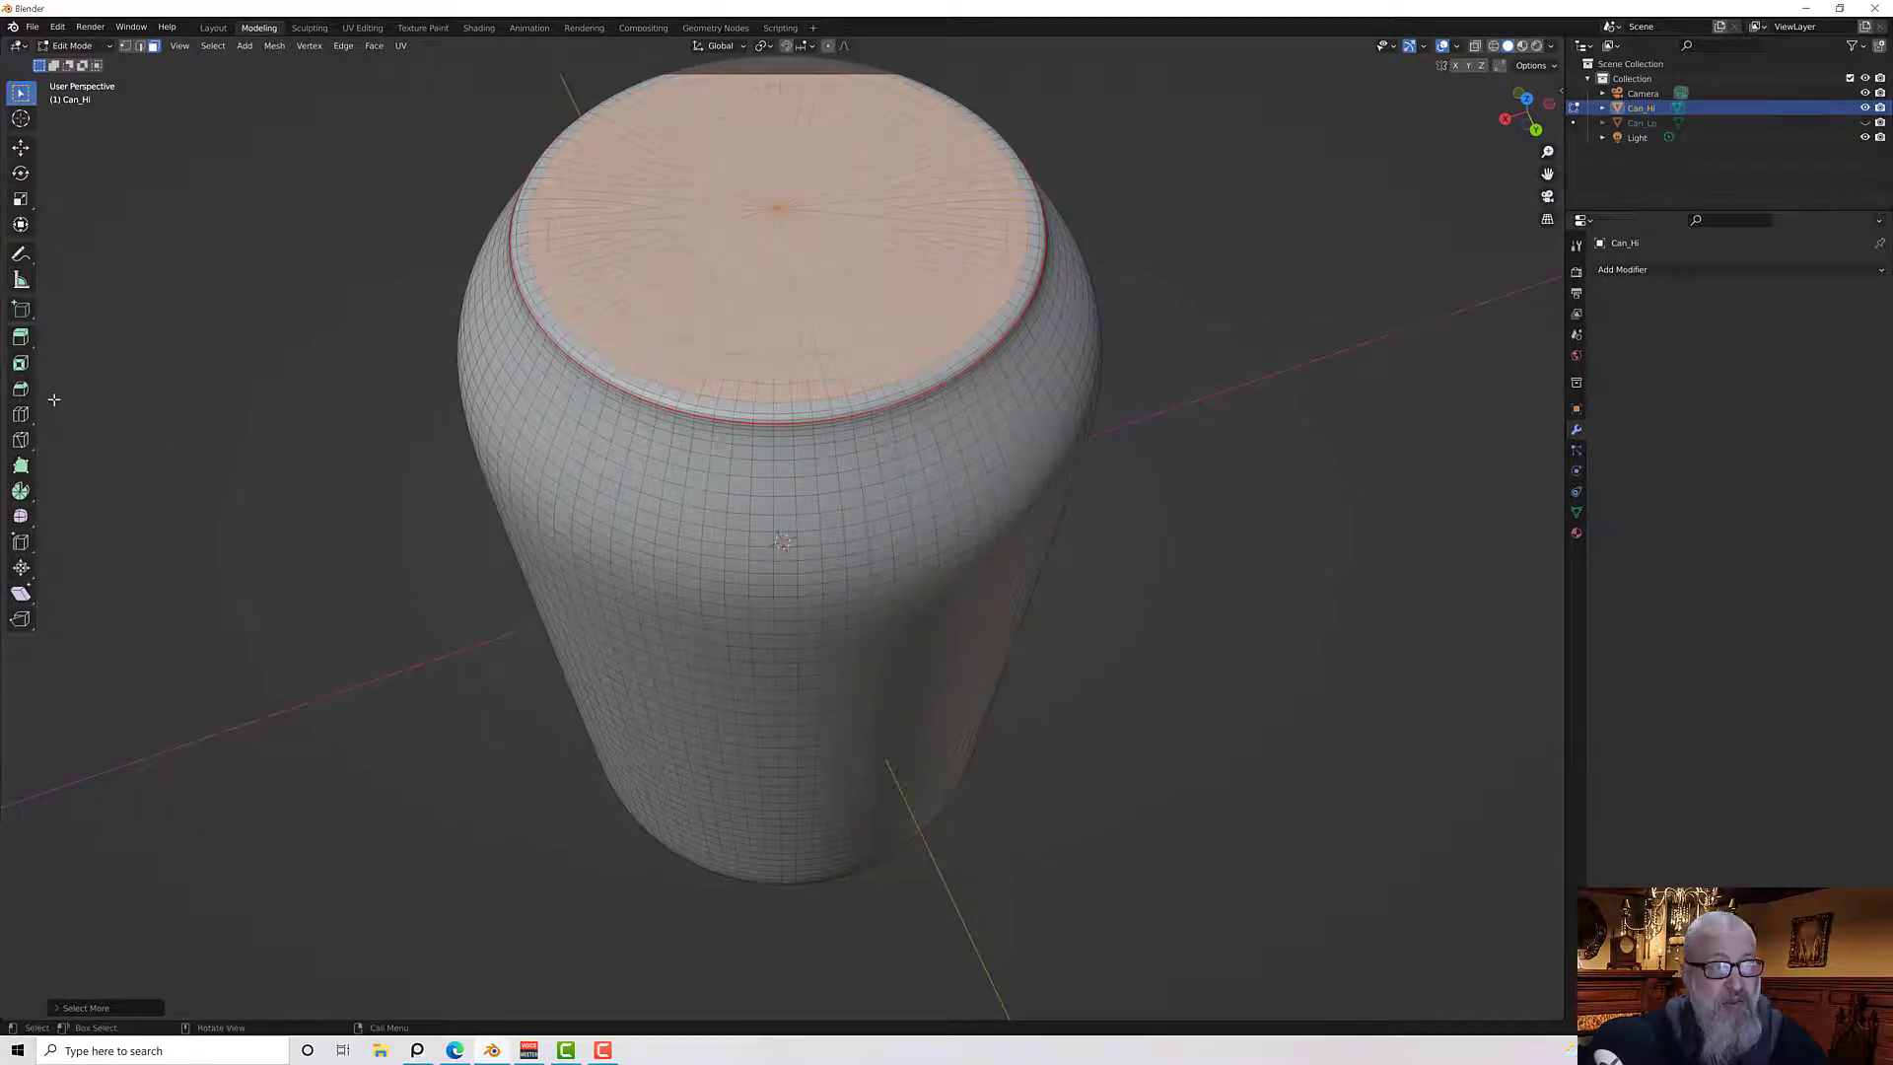
Extrude the selected top faces slightly along their normals with the Extrude Region tool
left_click(20, 339)
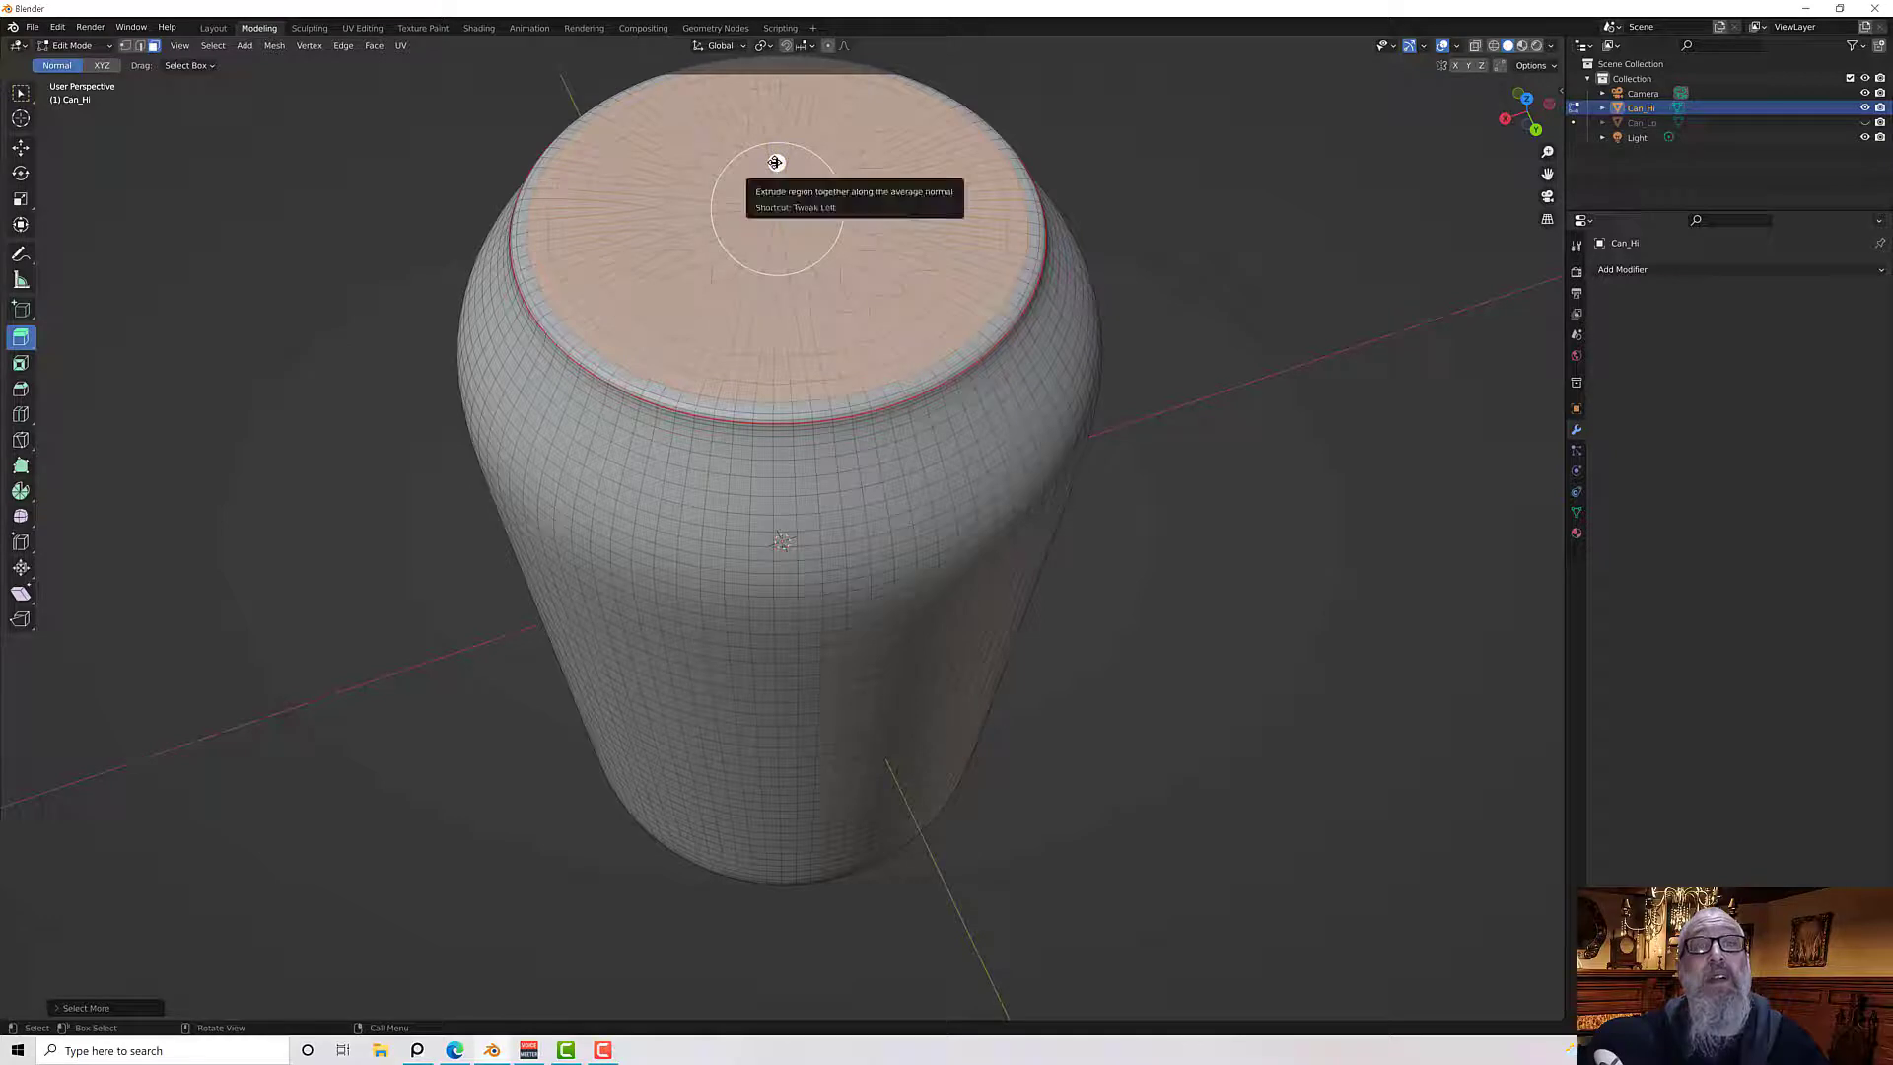
left_click_drag(777, 162, 775, 168)
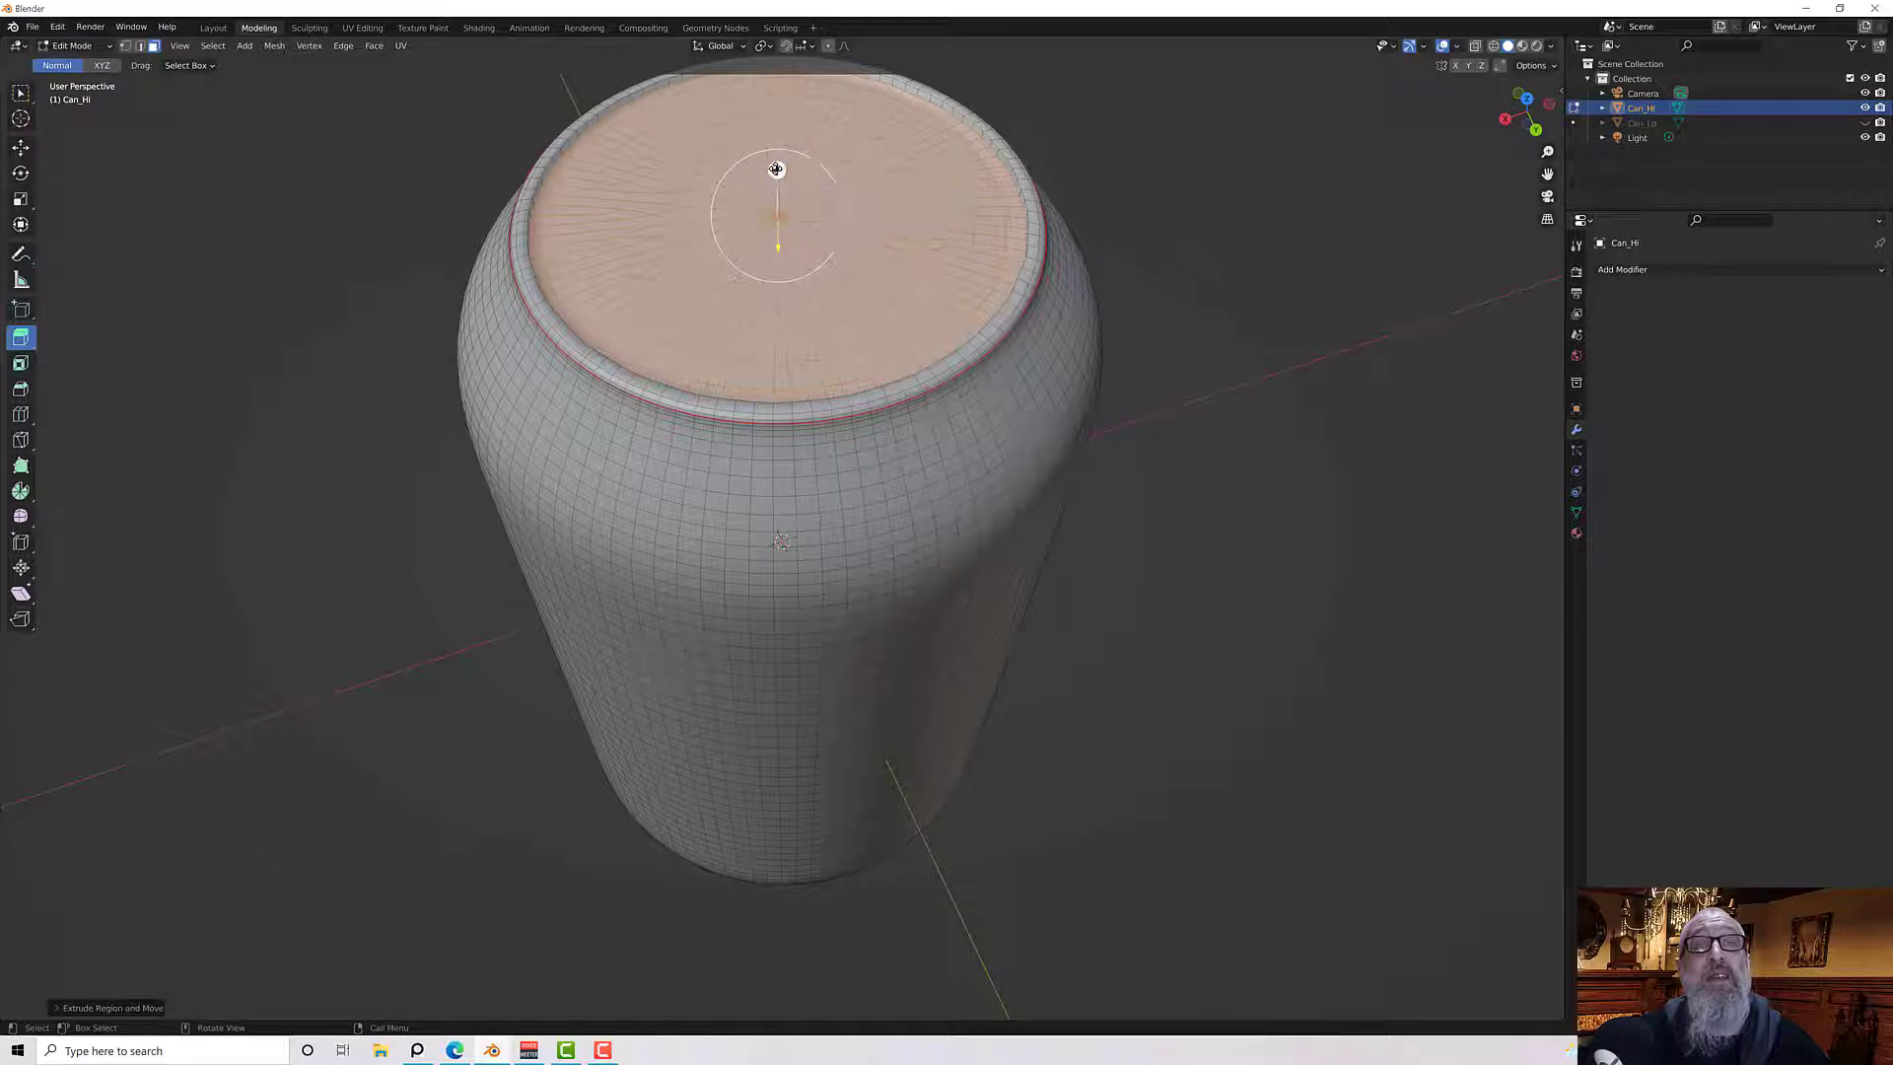
left_click(669, 203)
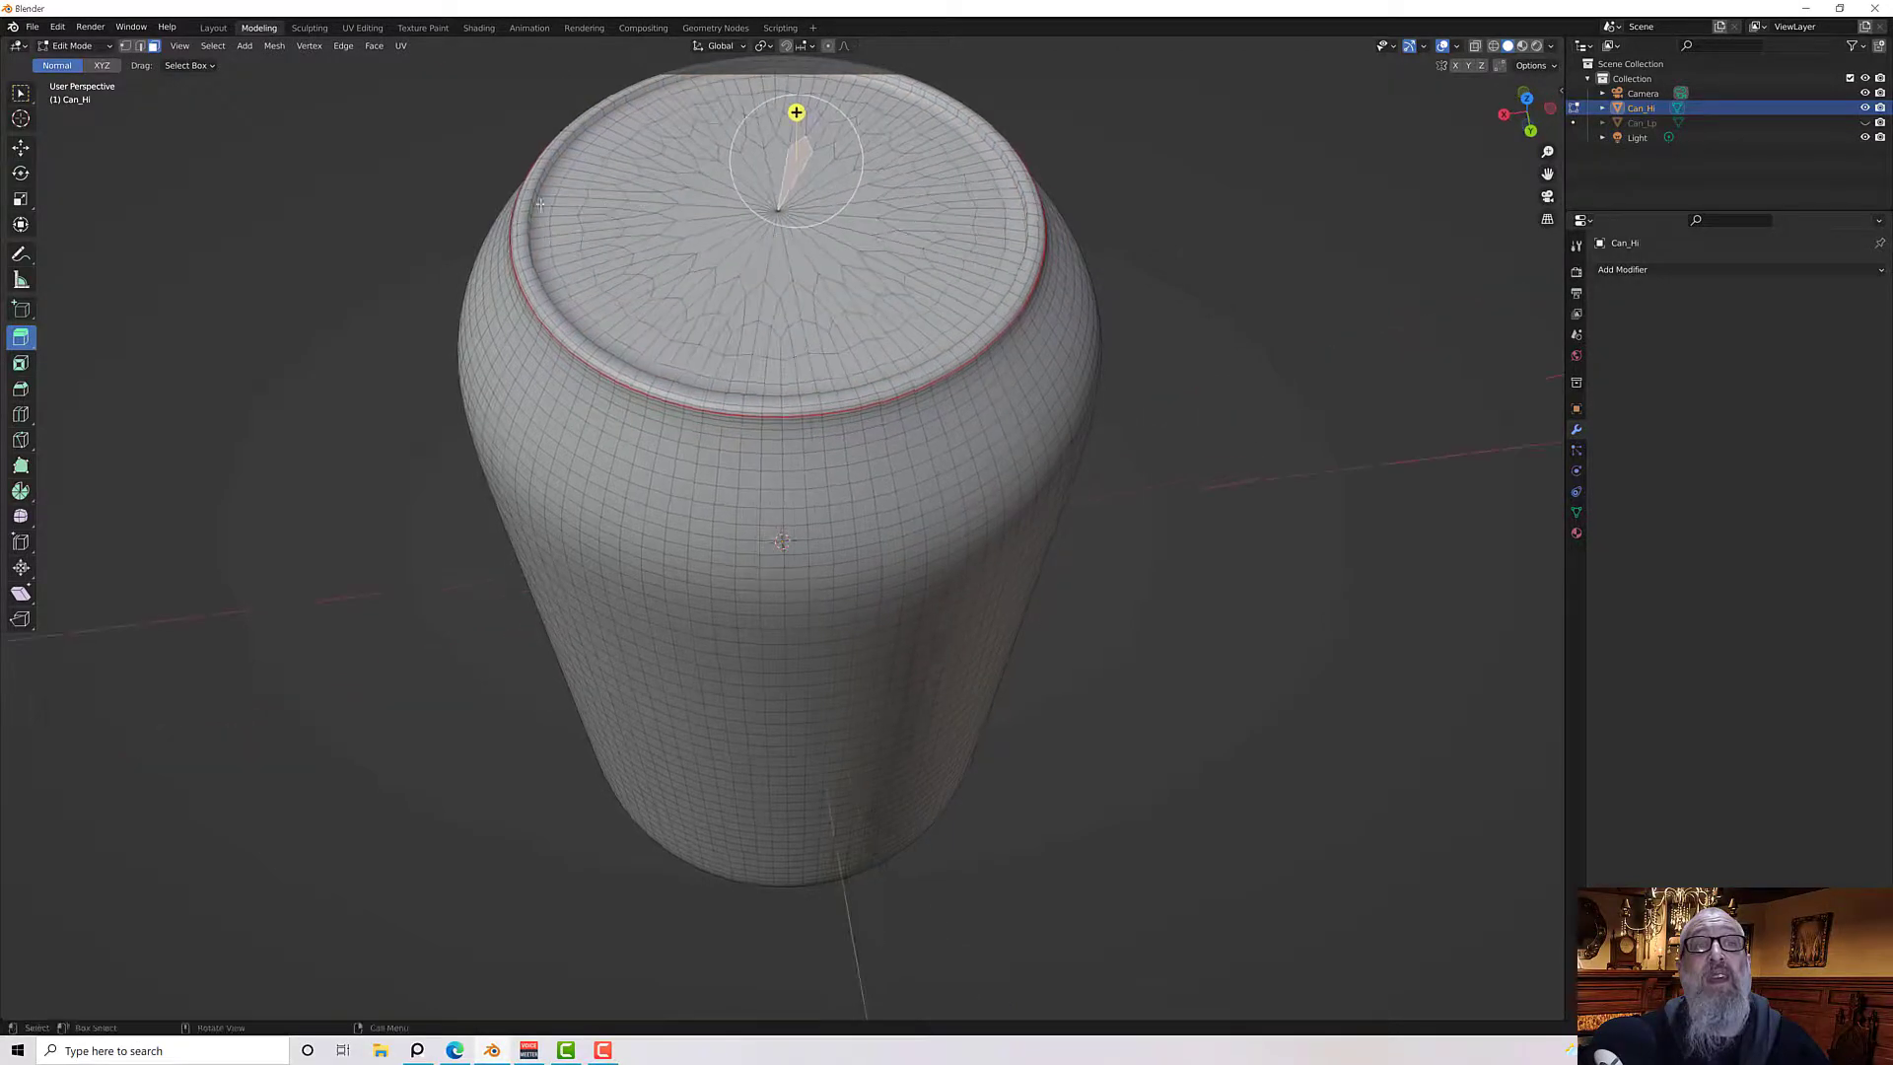
scroll(592, 204, "up", 5)
middle_click_drag(591, 205, 540, 367)
scroll(540, 361, "up", 5)
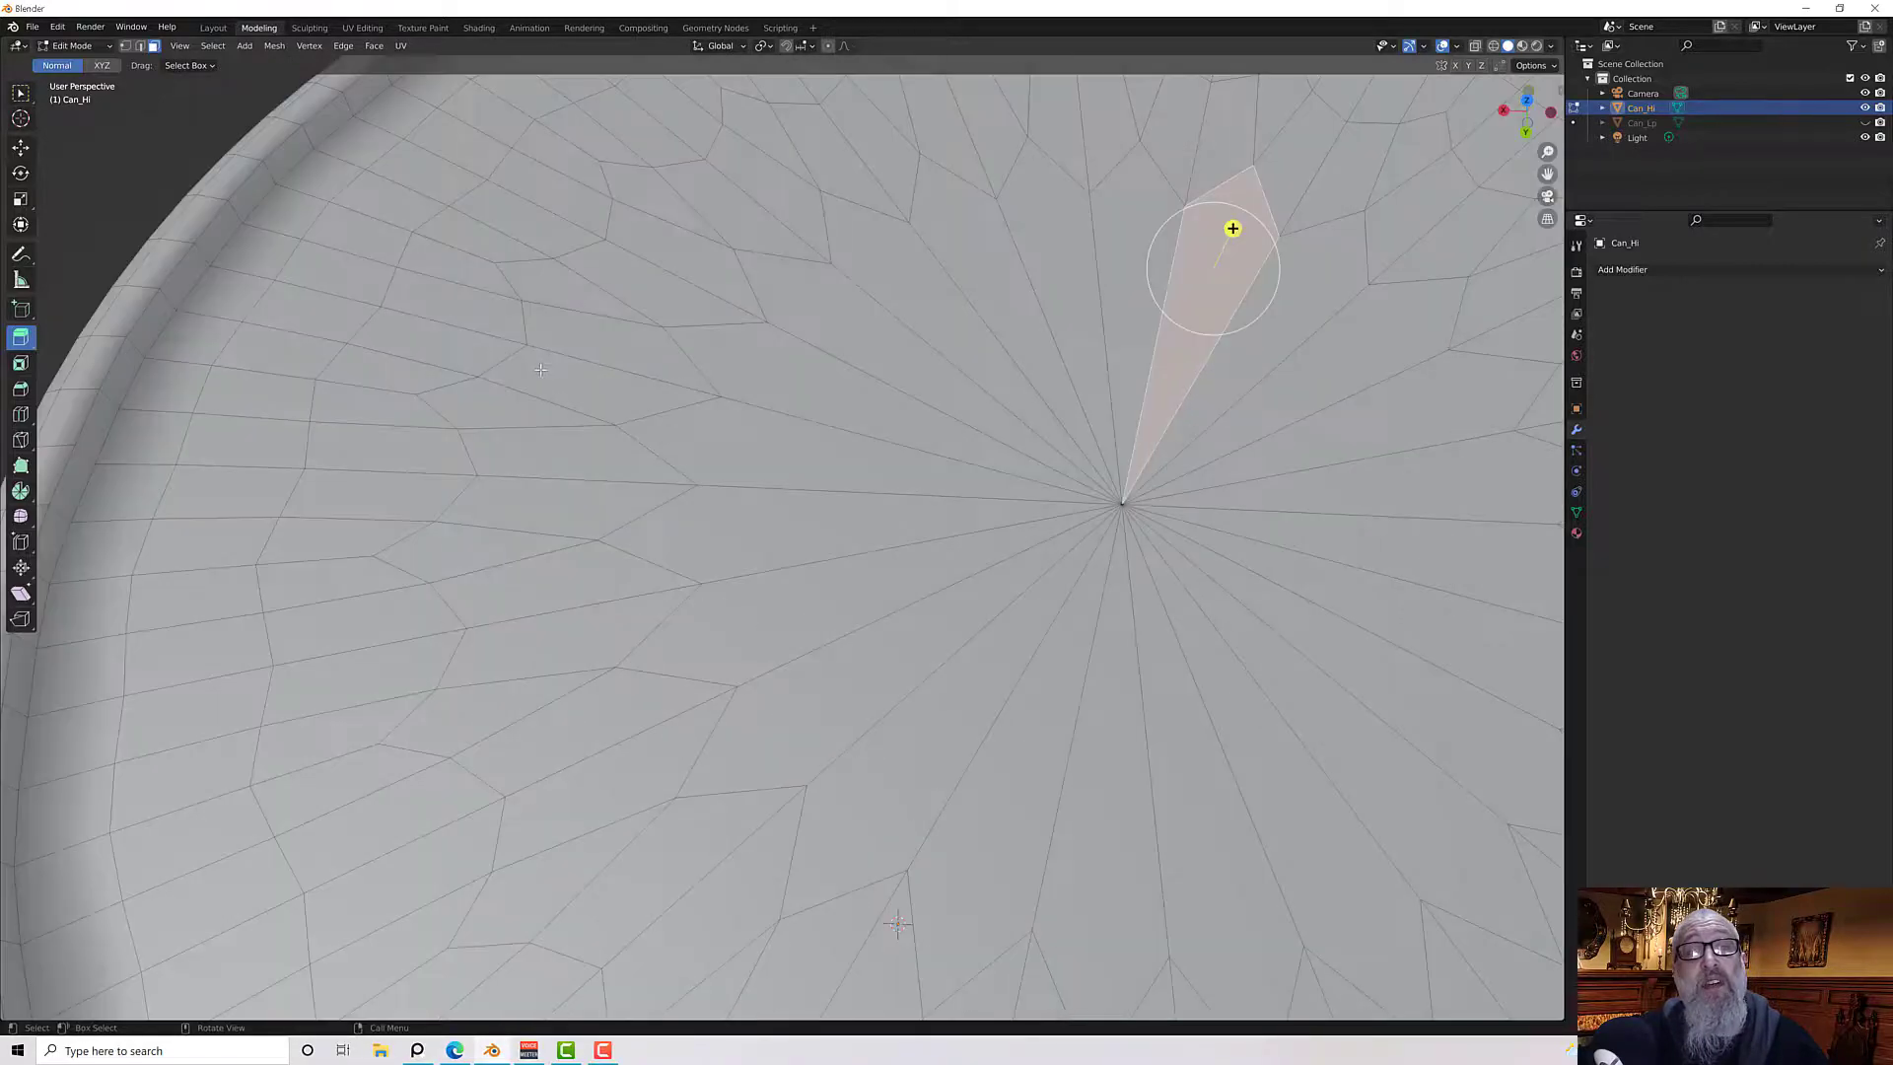
scroll(540, 361, "down", 6)
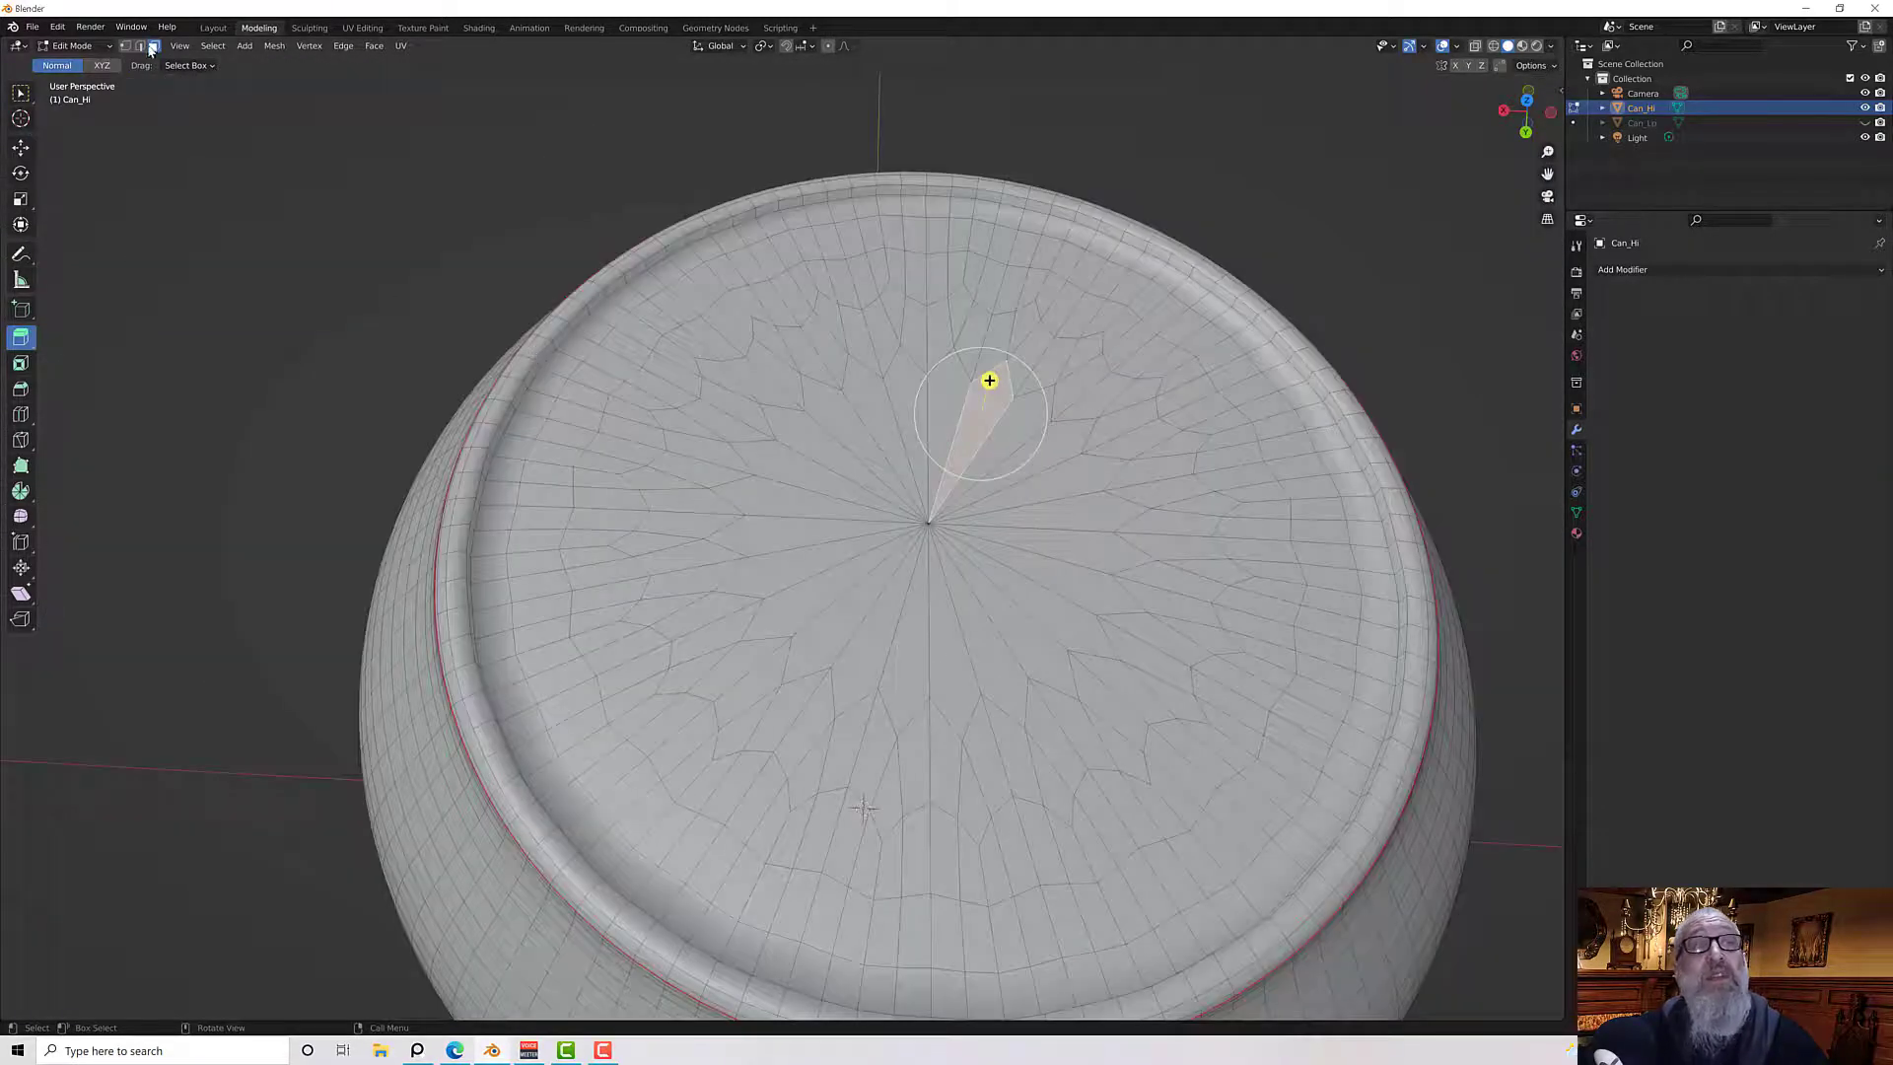
Select the edge loop around the can's top rim and bevel it
left_click(561, 343, "alt+shift")
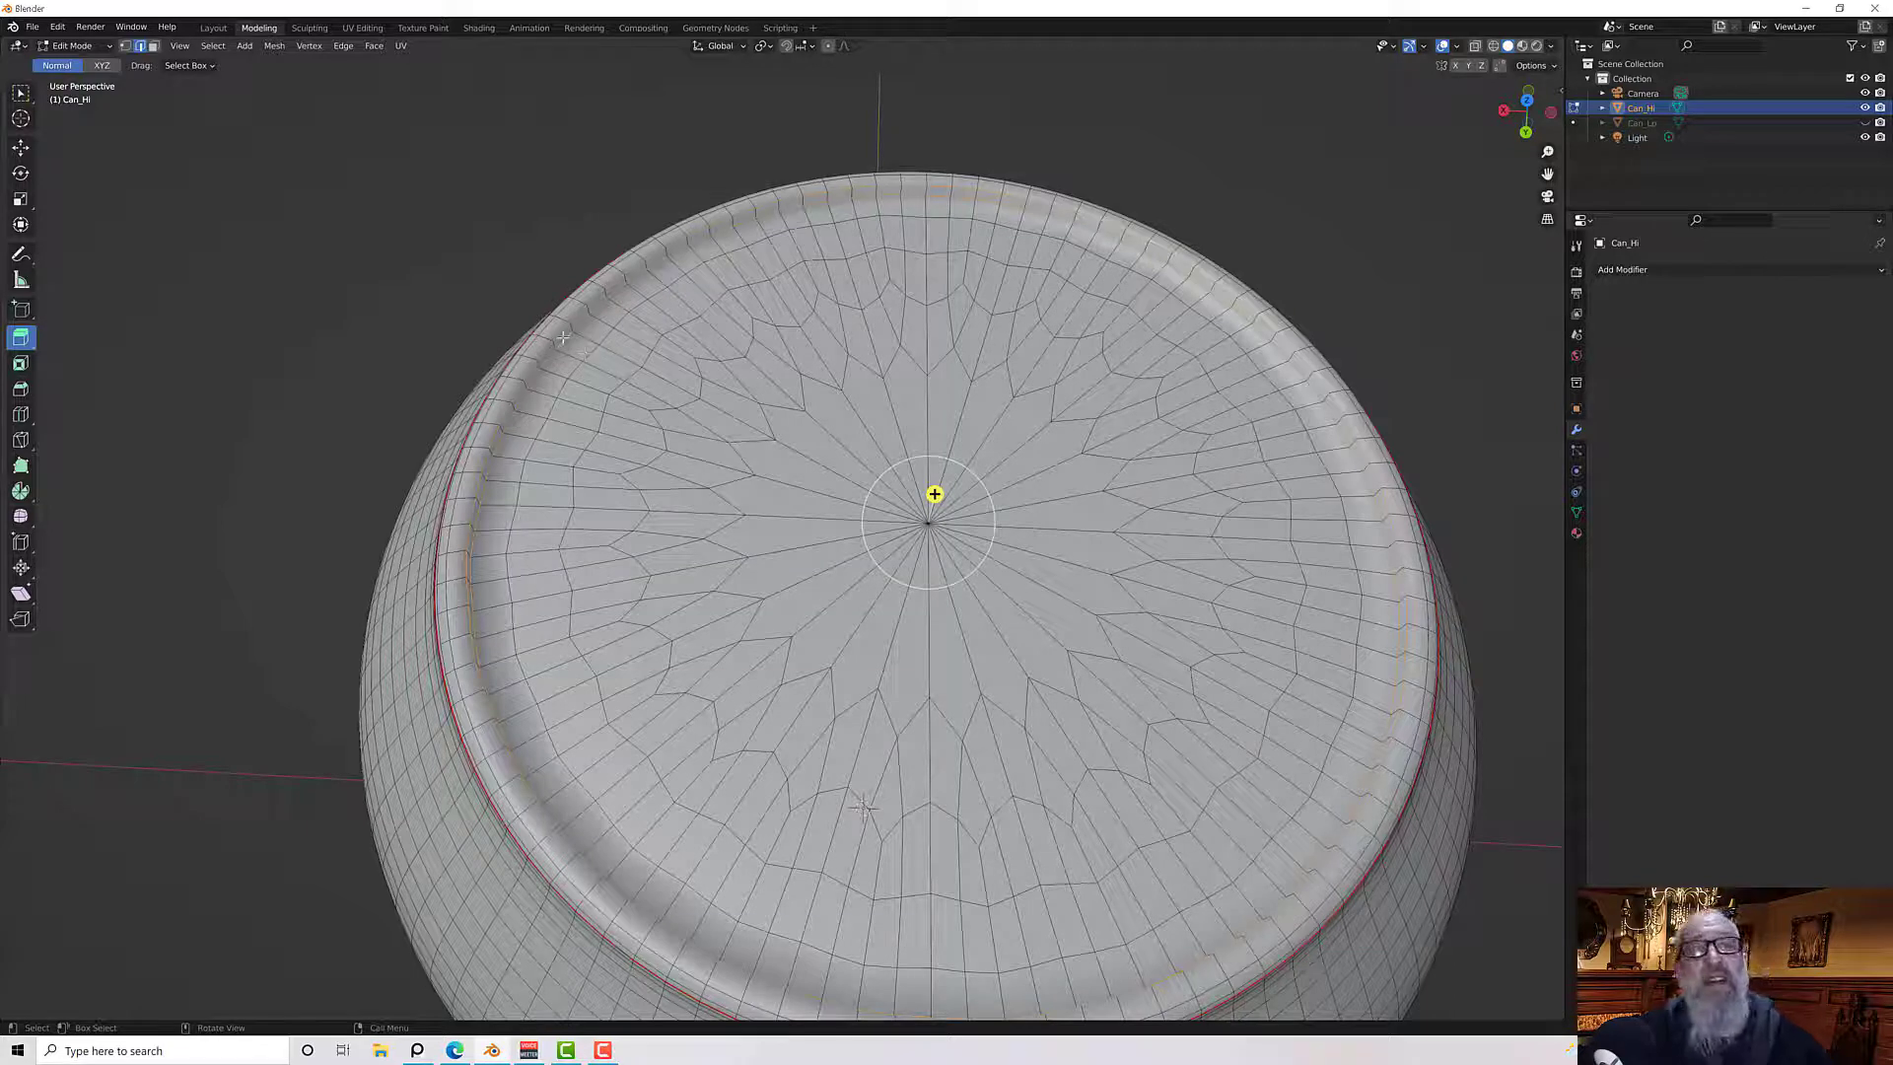
left_click(570, 330, "alt+shift")
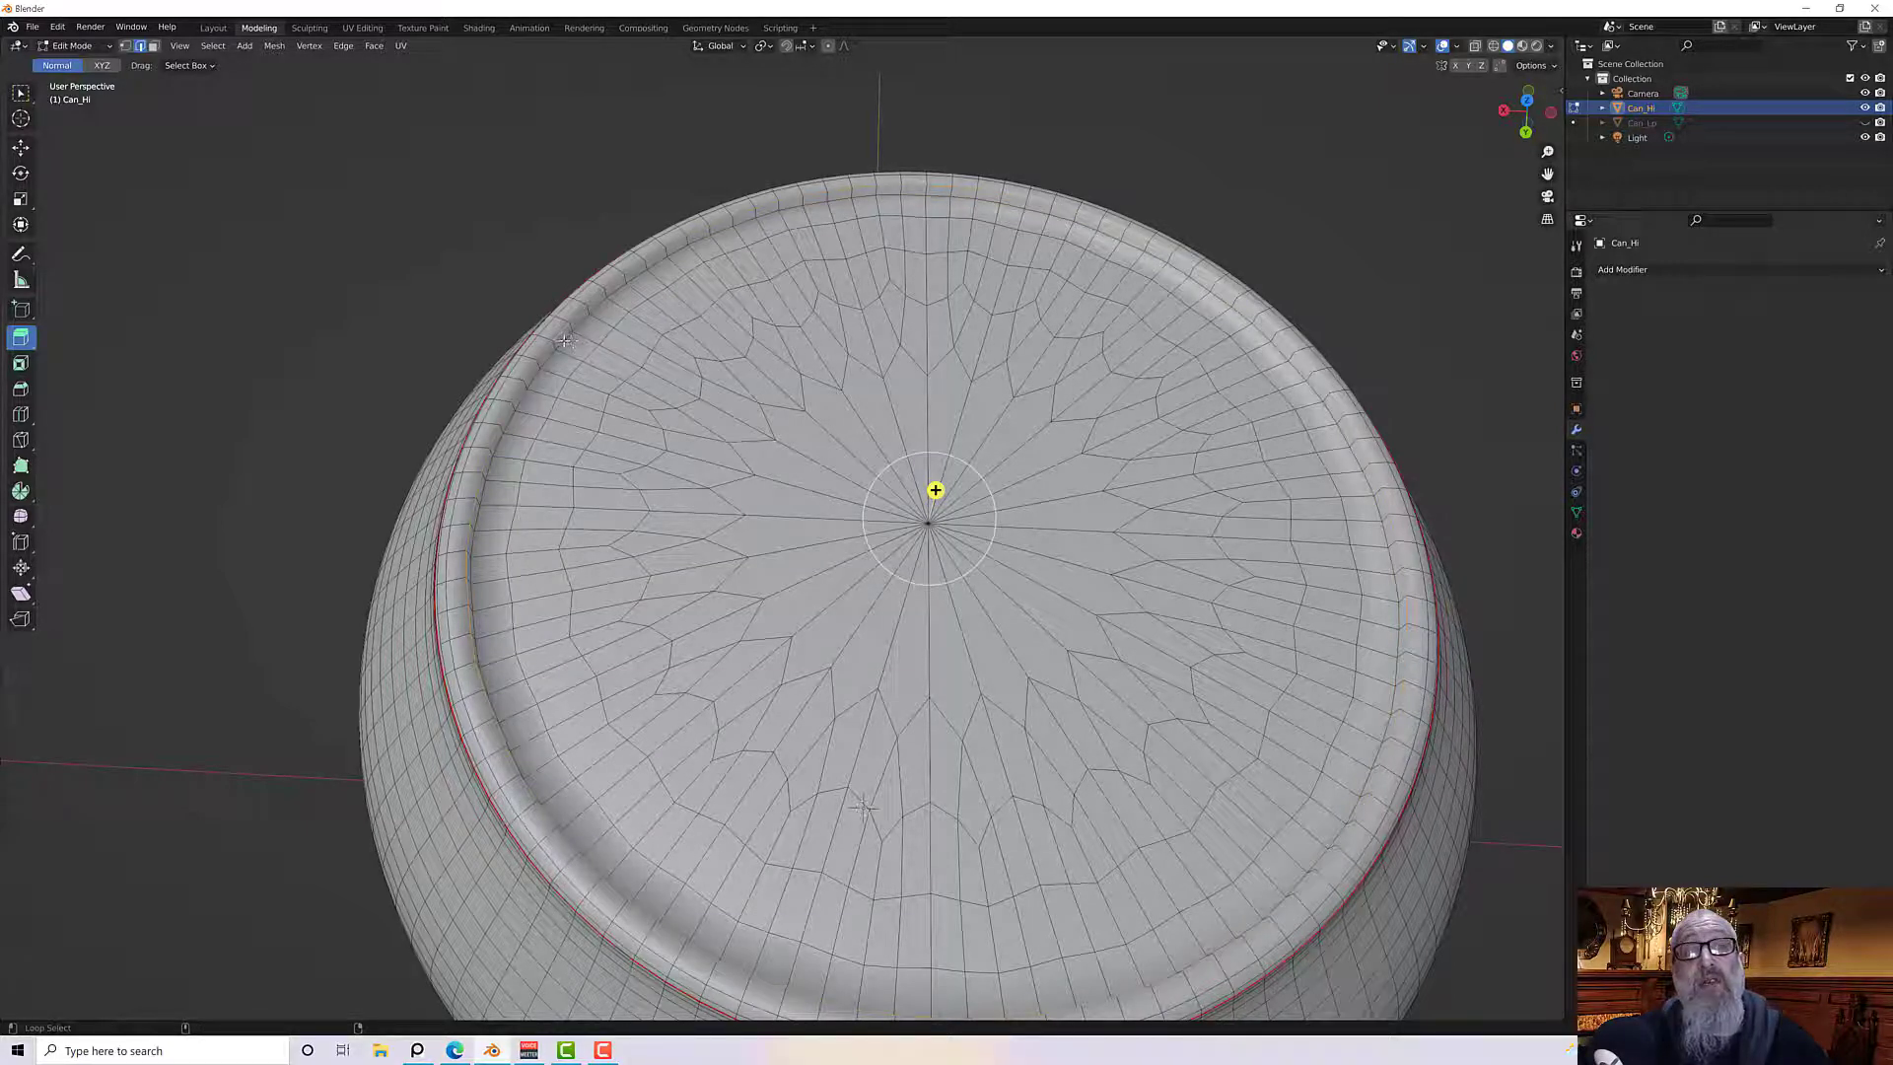
left_click(563, 340, "alt+shift")
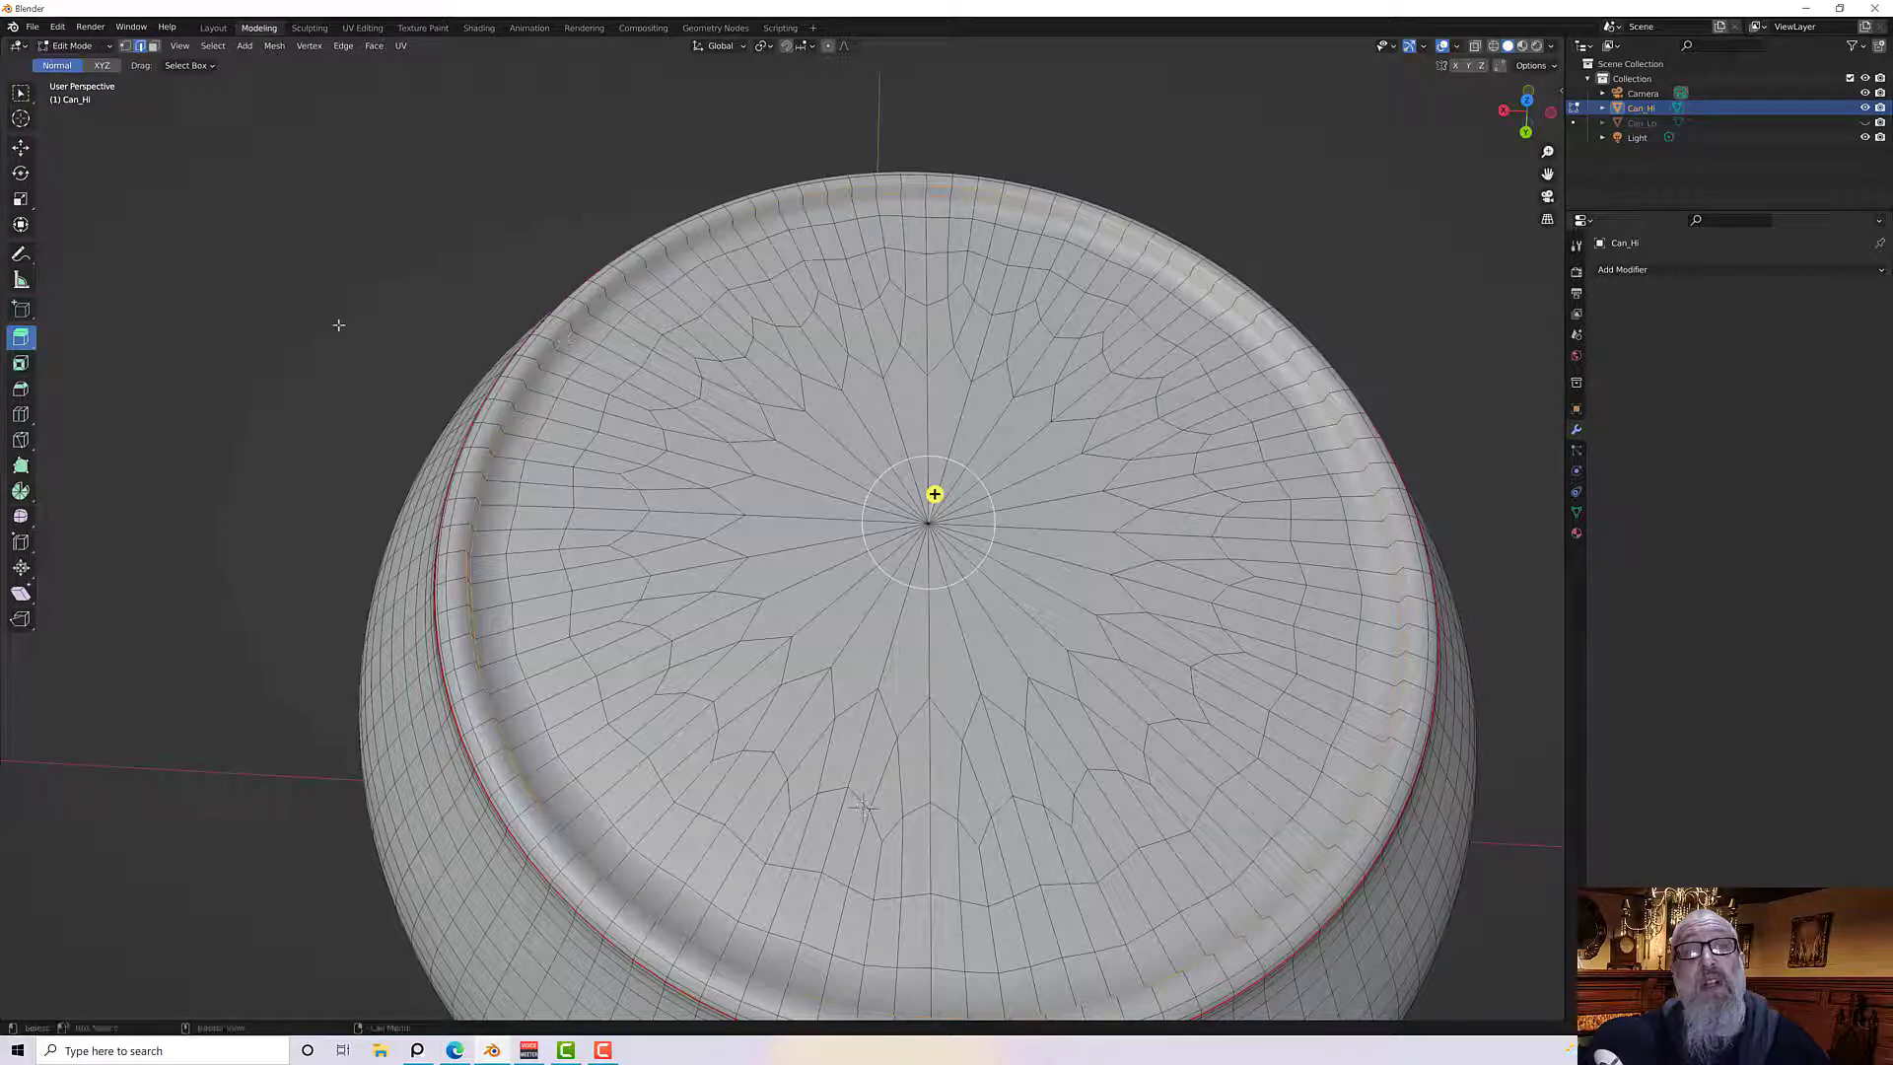
key("ctrl+b")
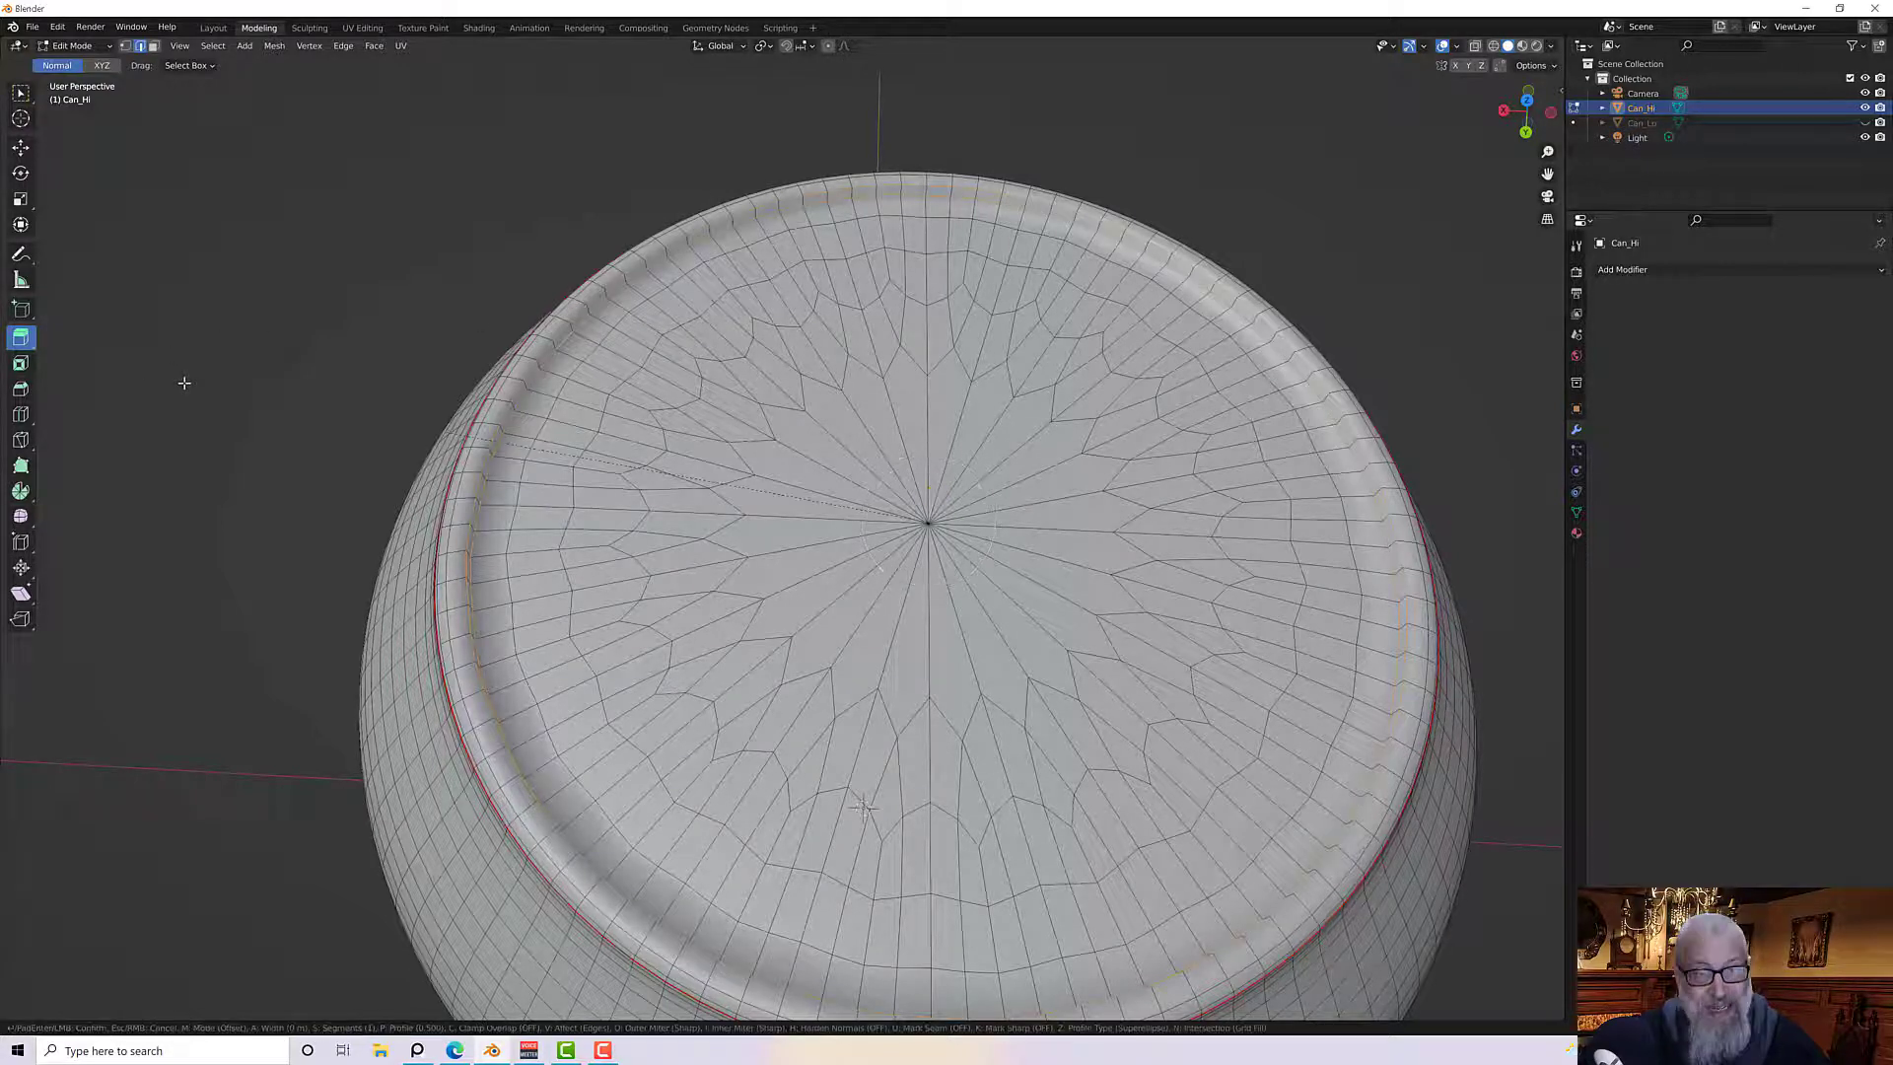
left_click(754, 467)
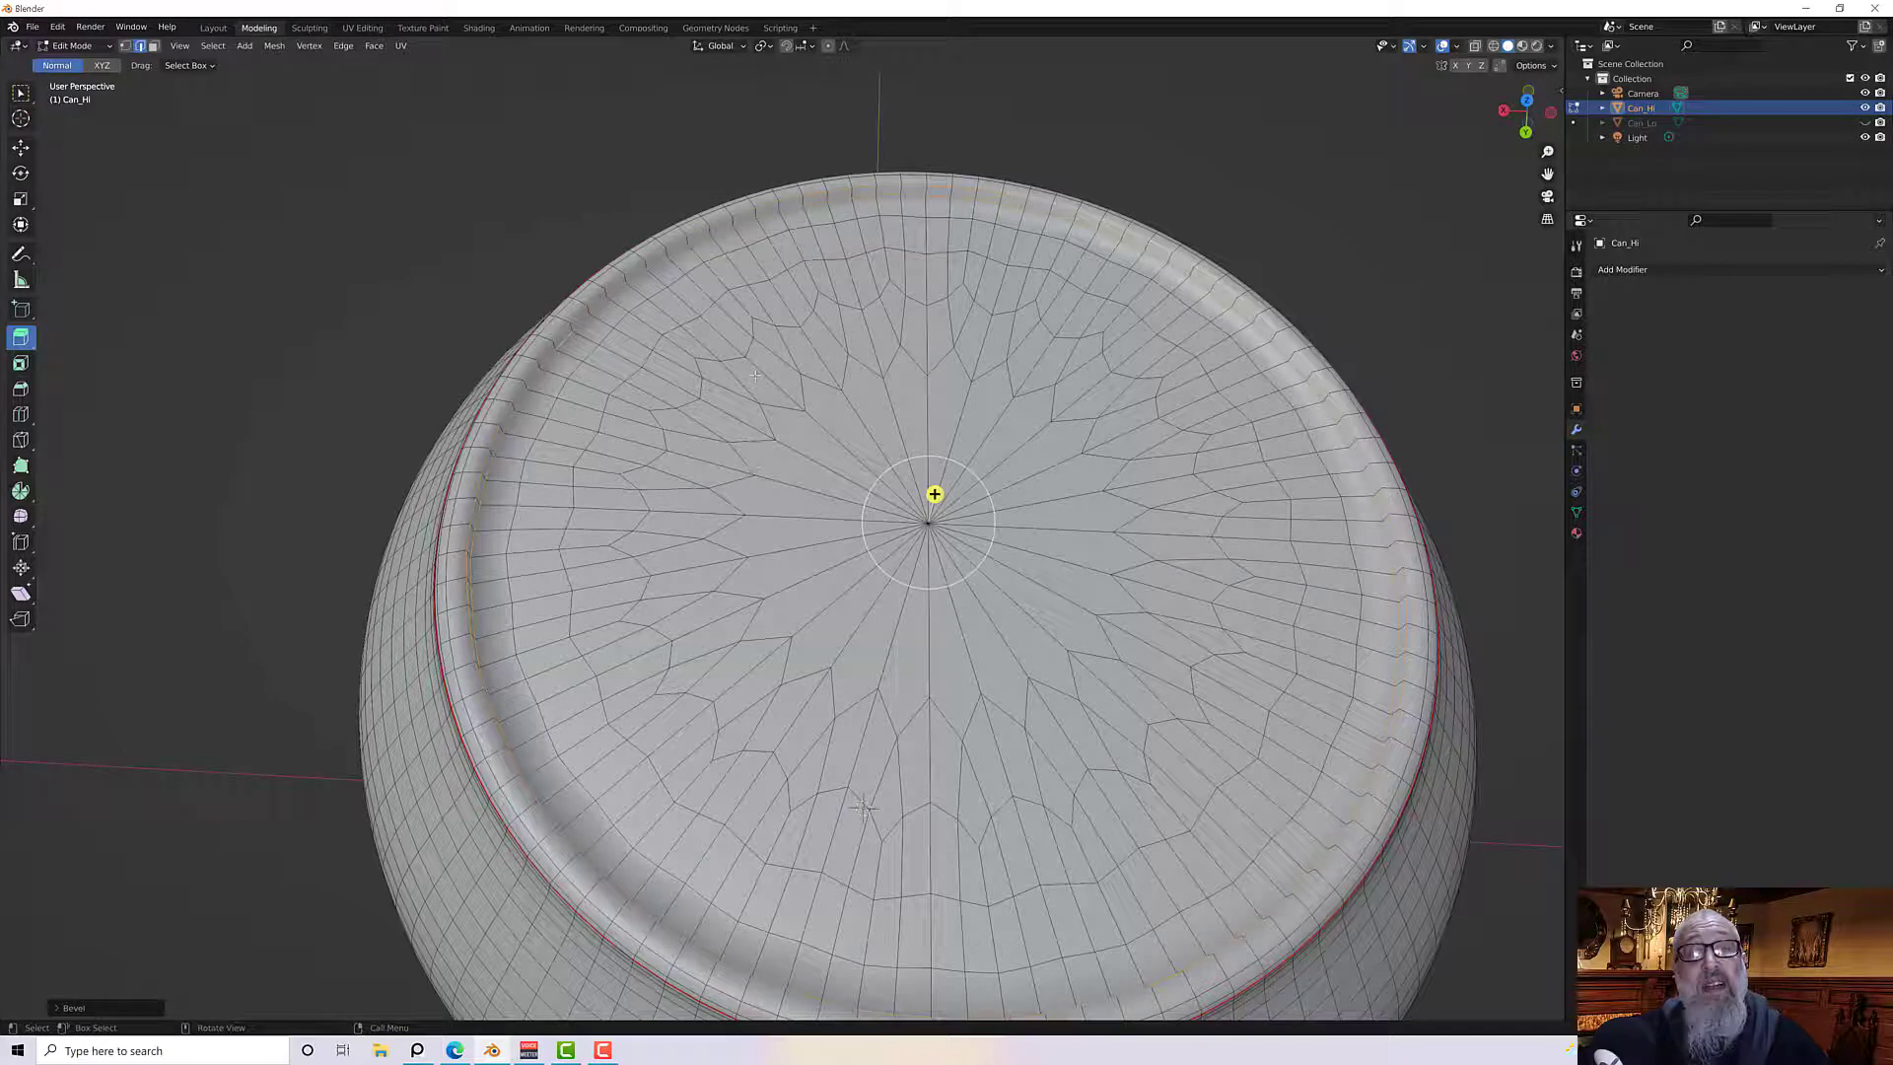
Set the bevel width to 0.25 mm
left_click(98, 1010)
left_click(191, 779)
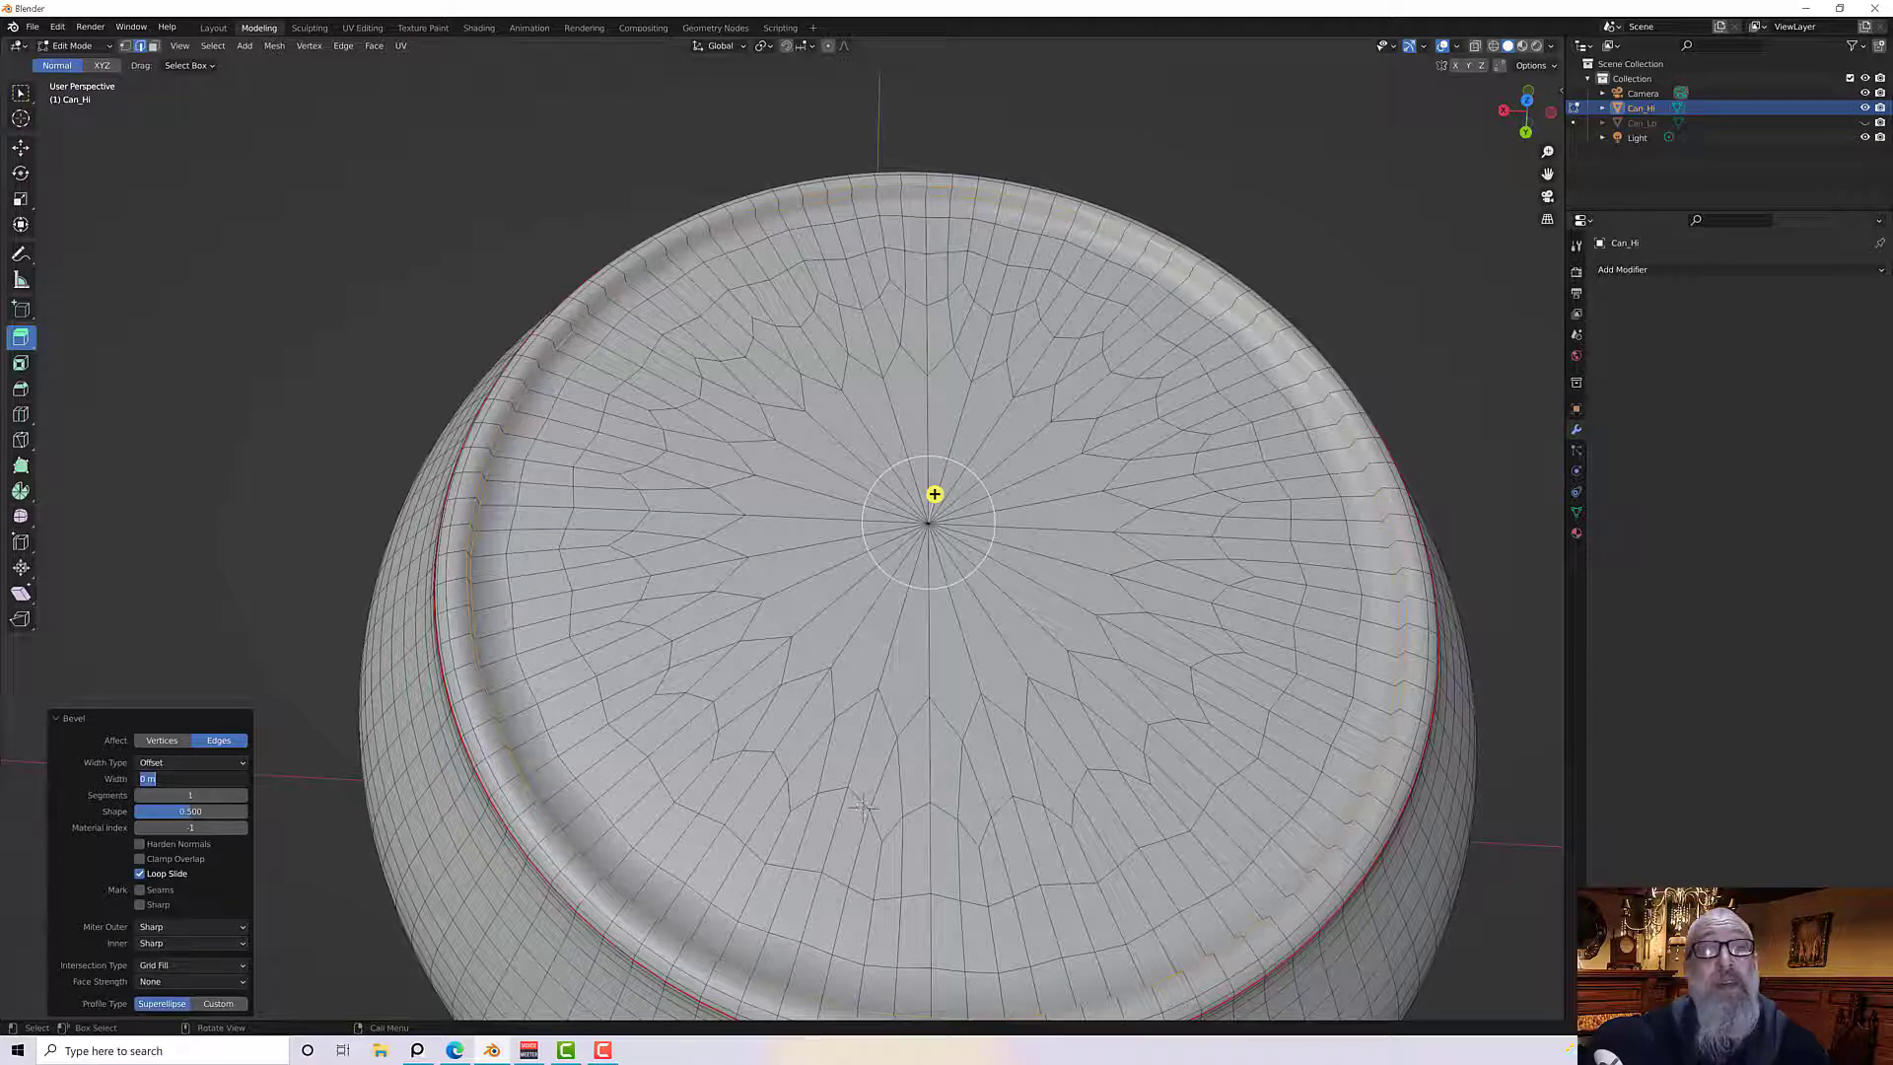
type("0")
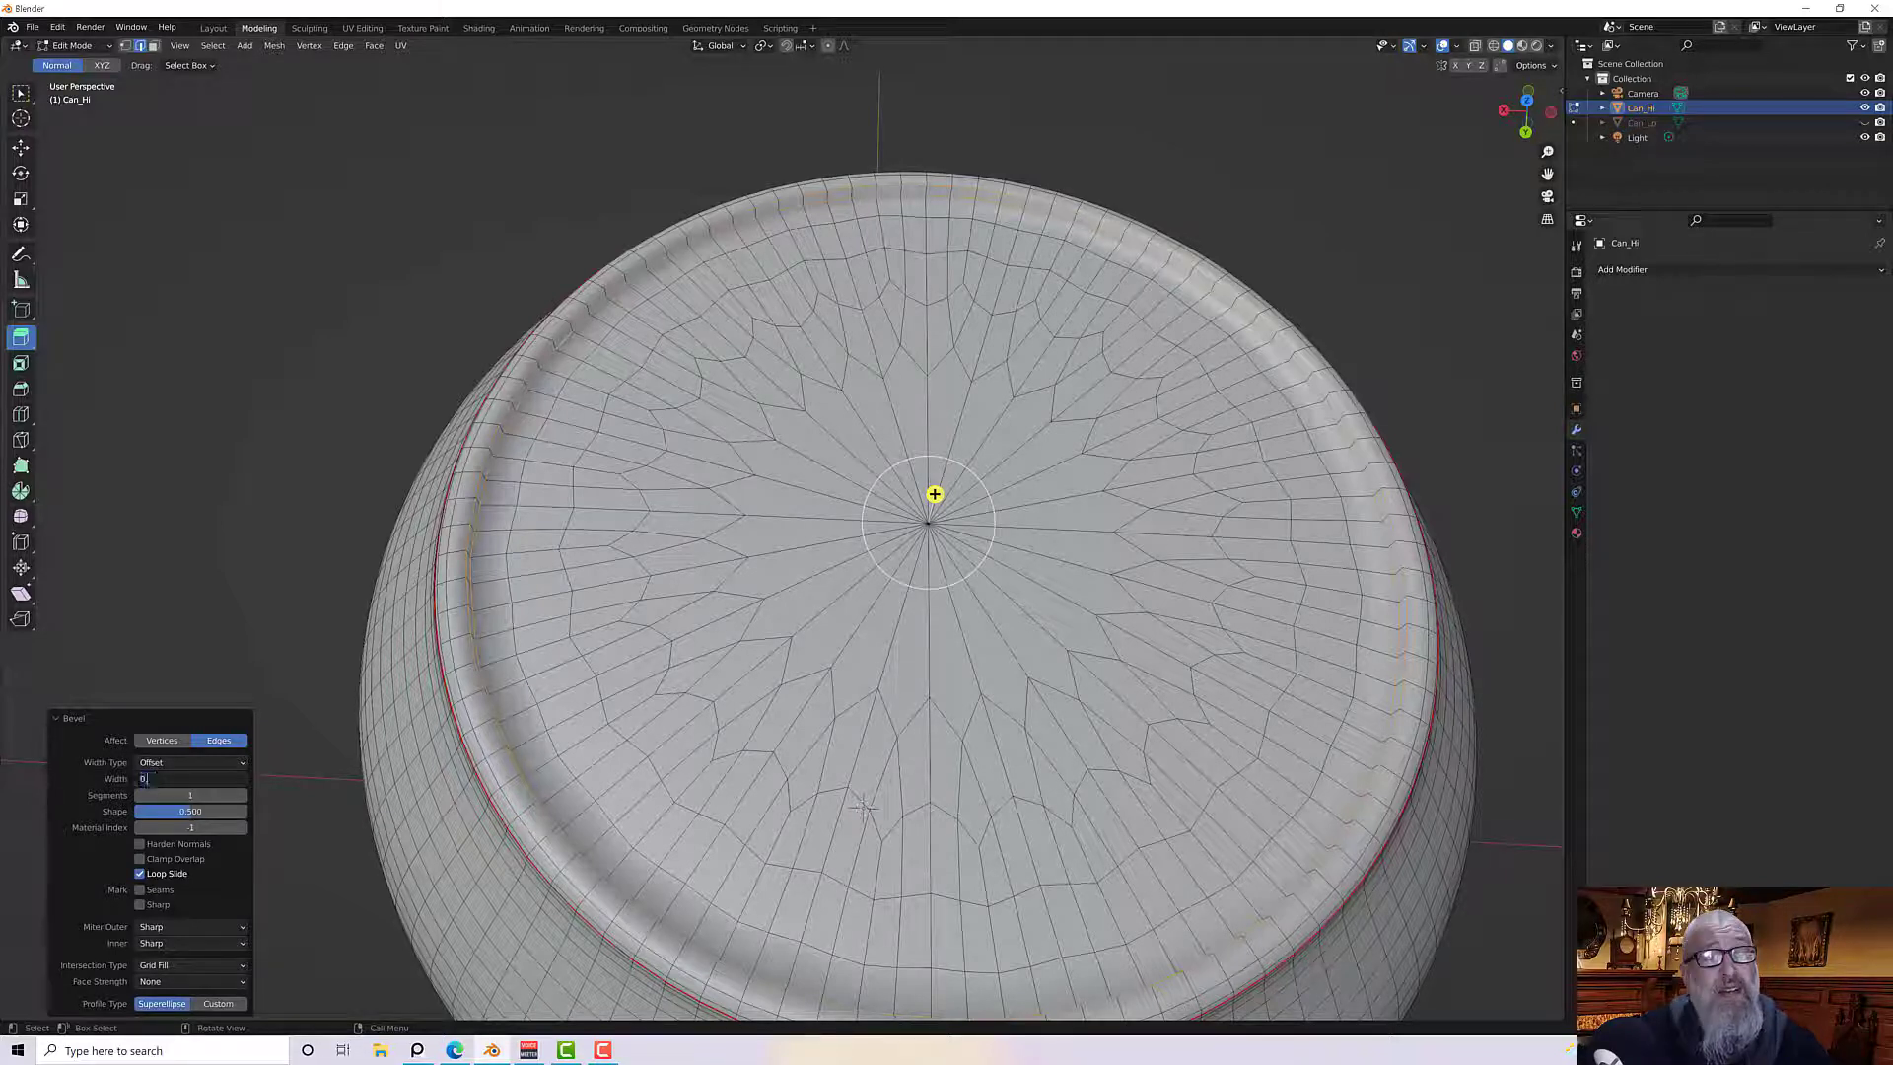
type(".5mm")
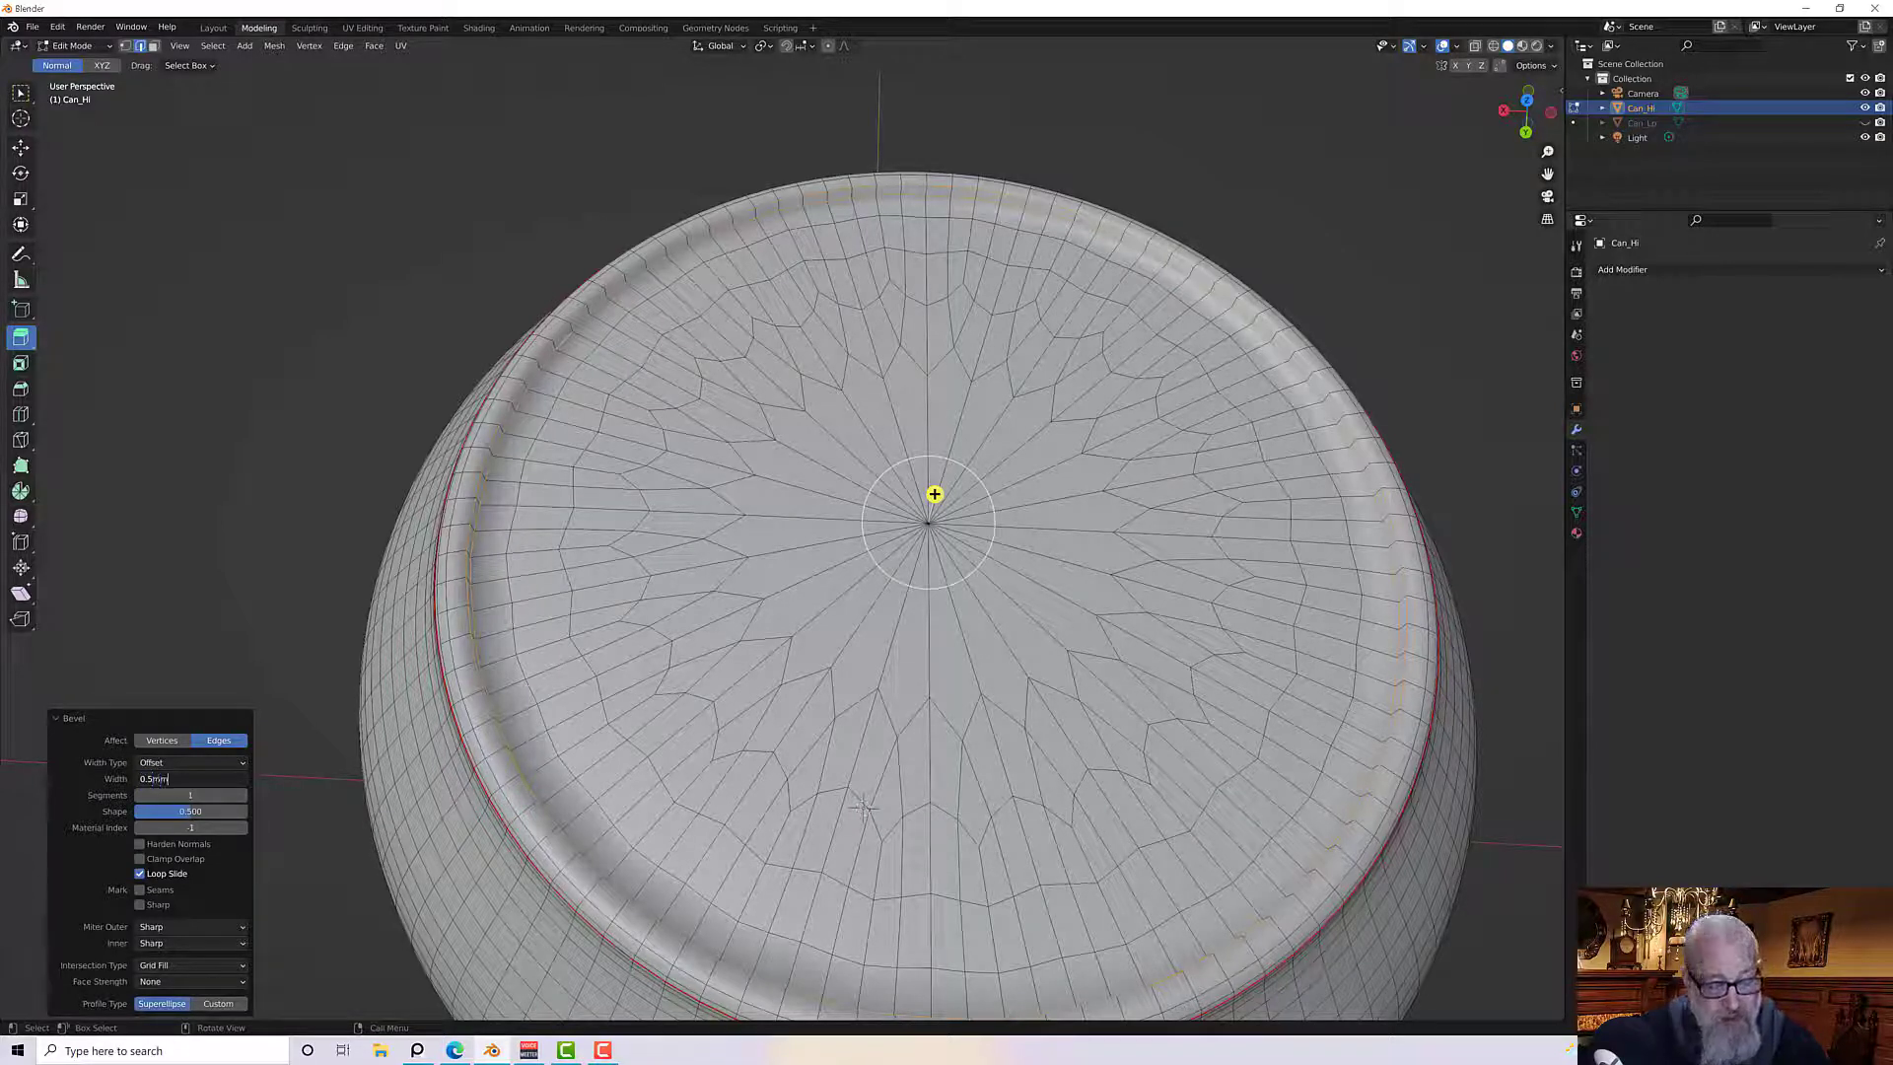
key("Return")
left_click(190, 779)
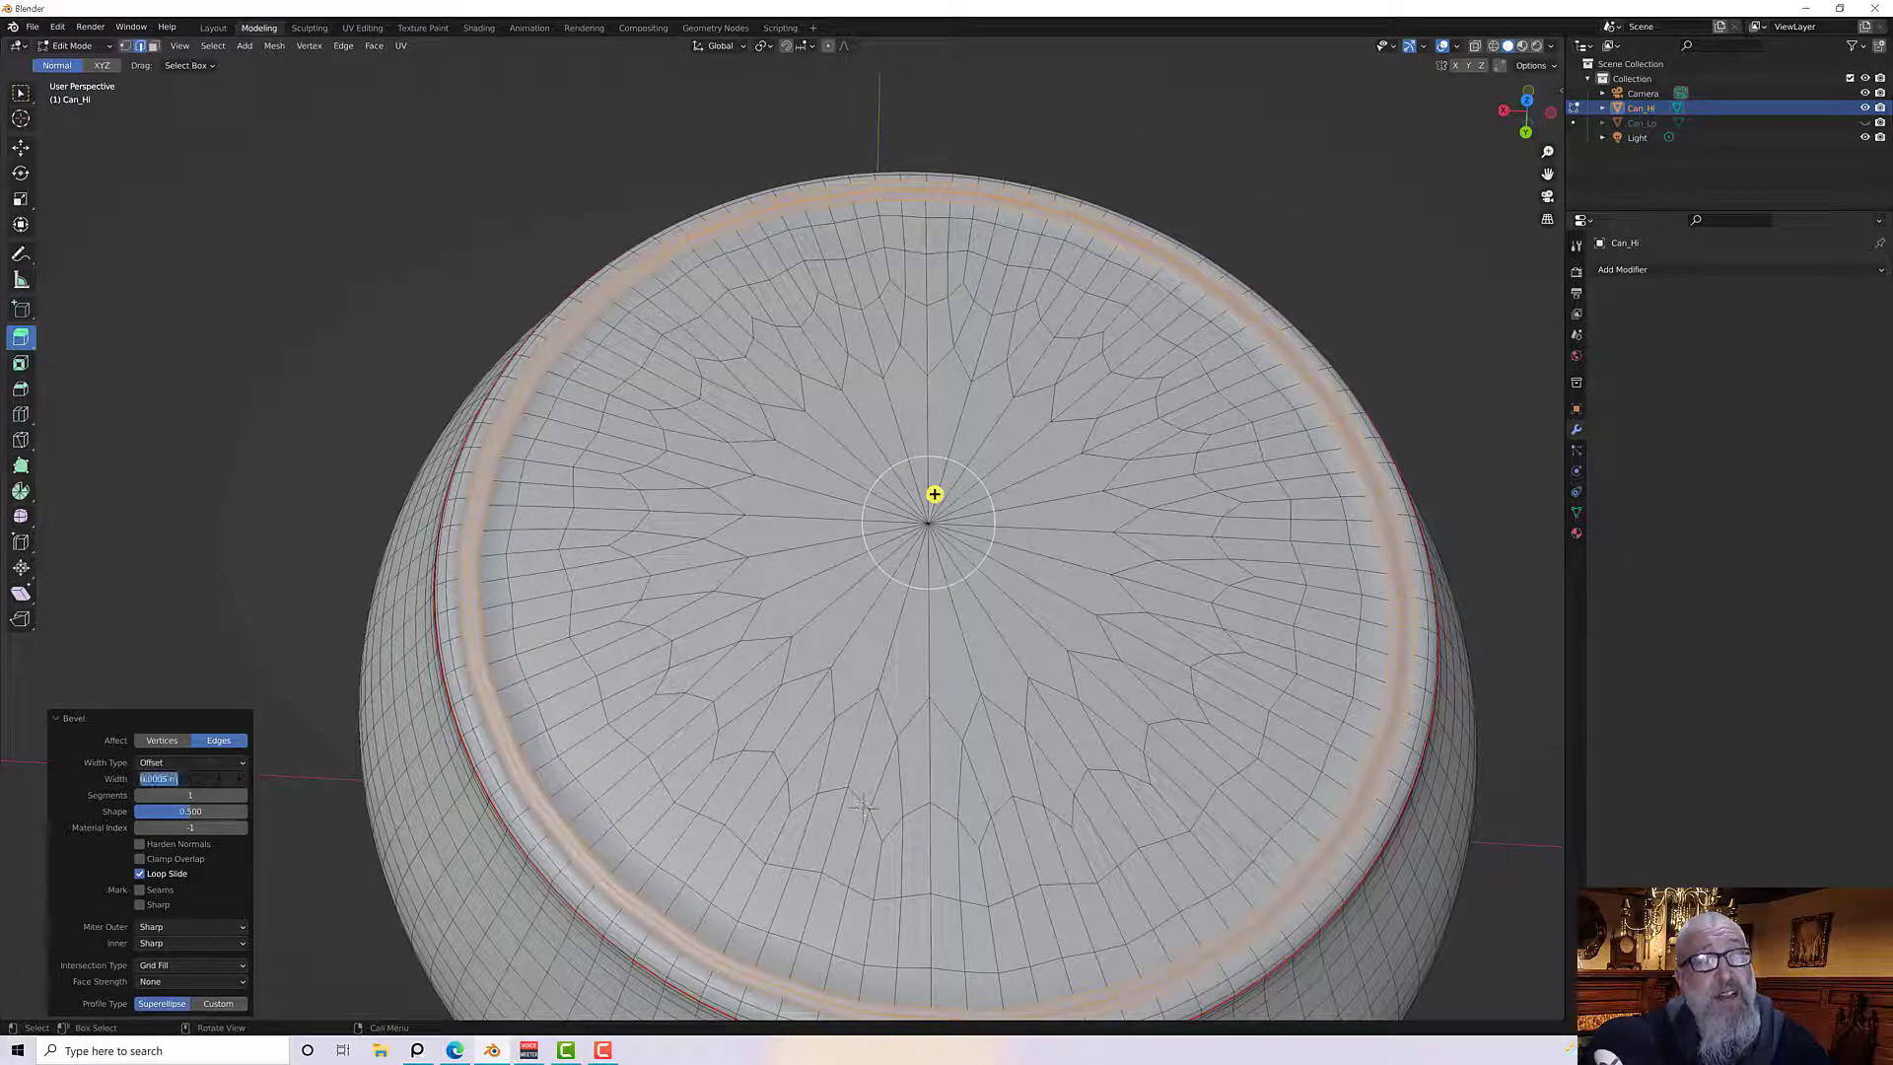
type("0.25mm")
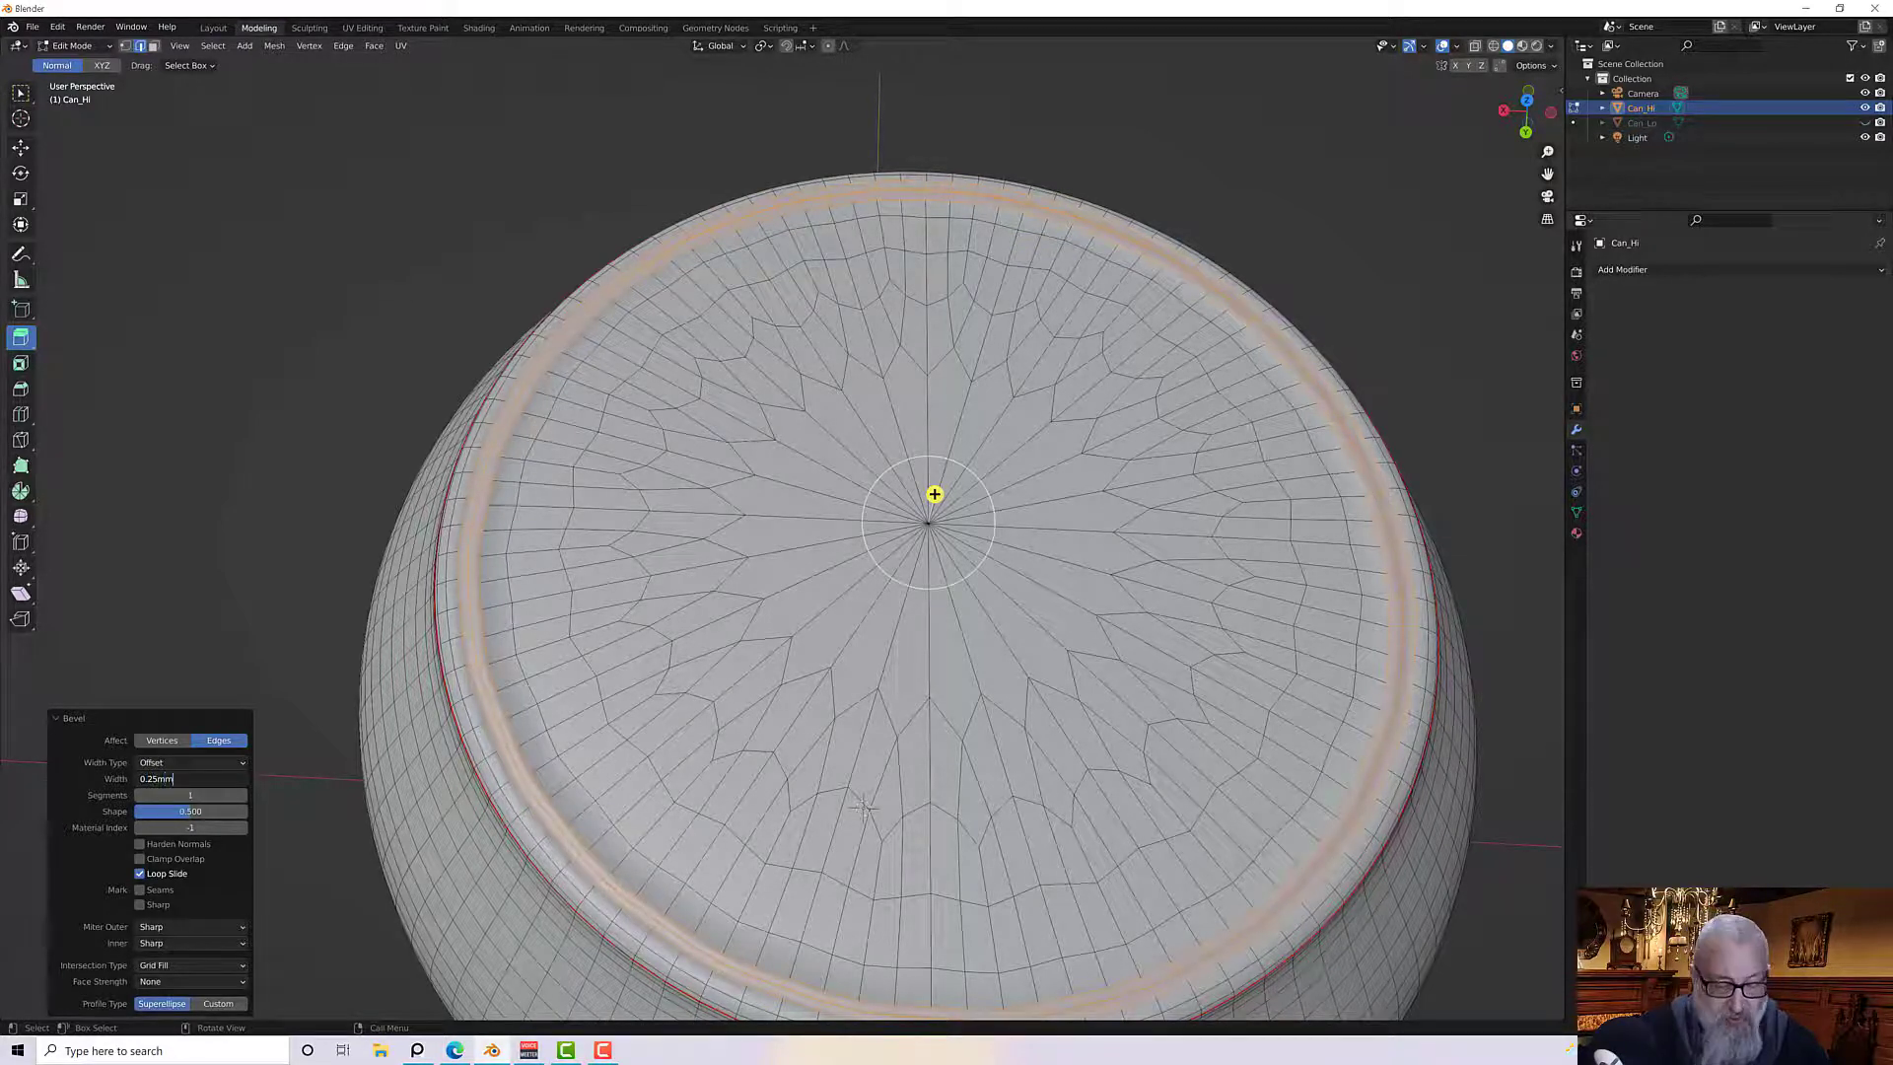
key("Return")
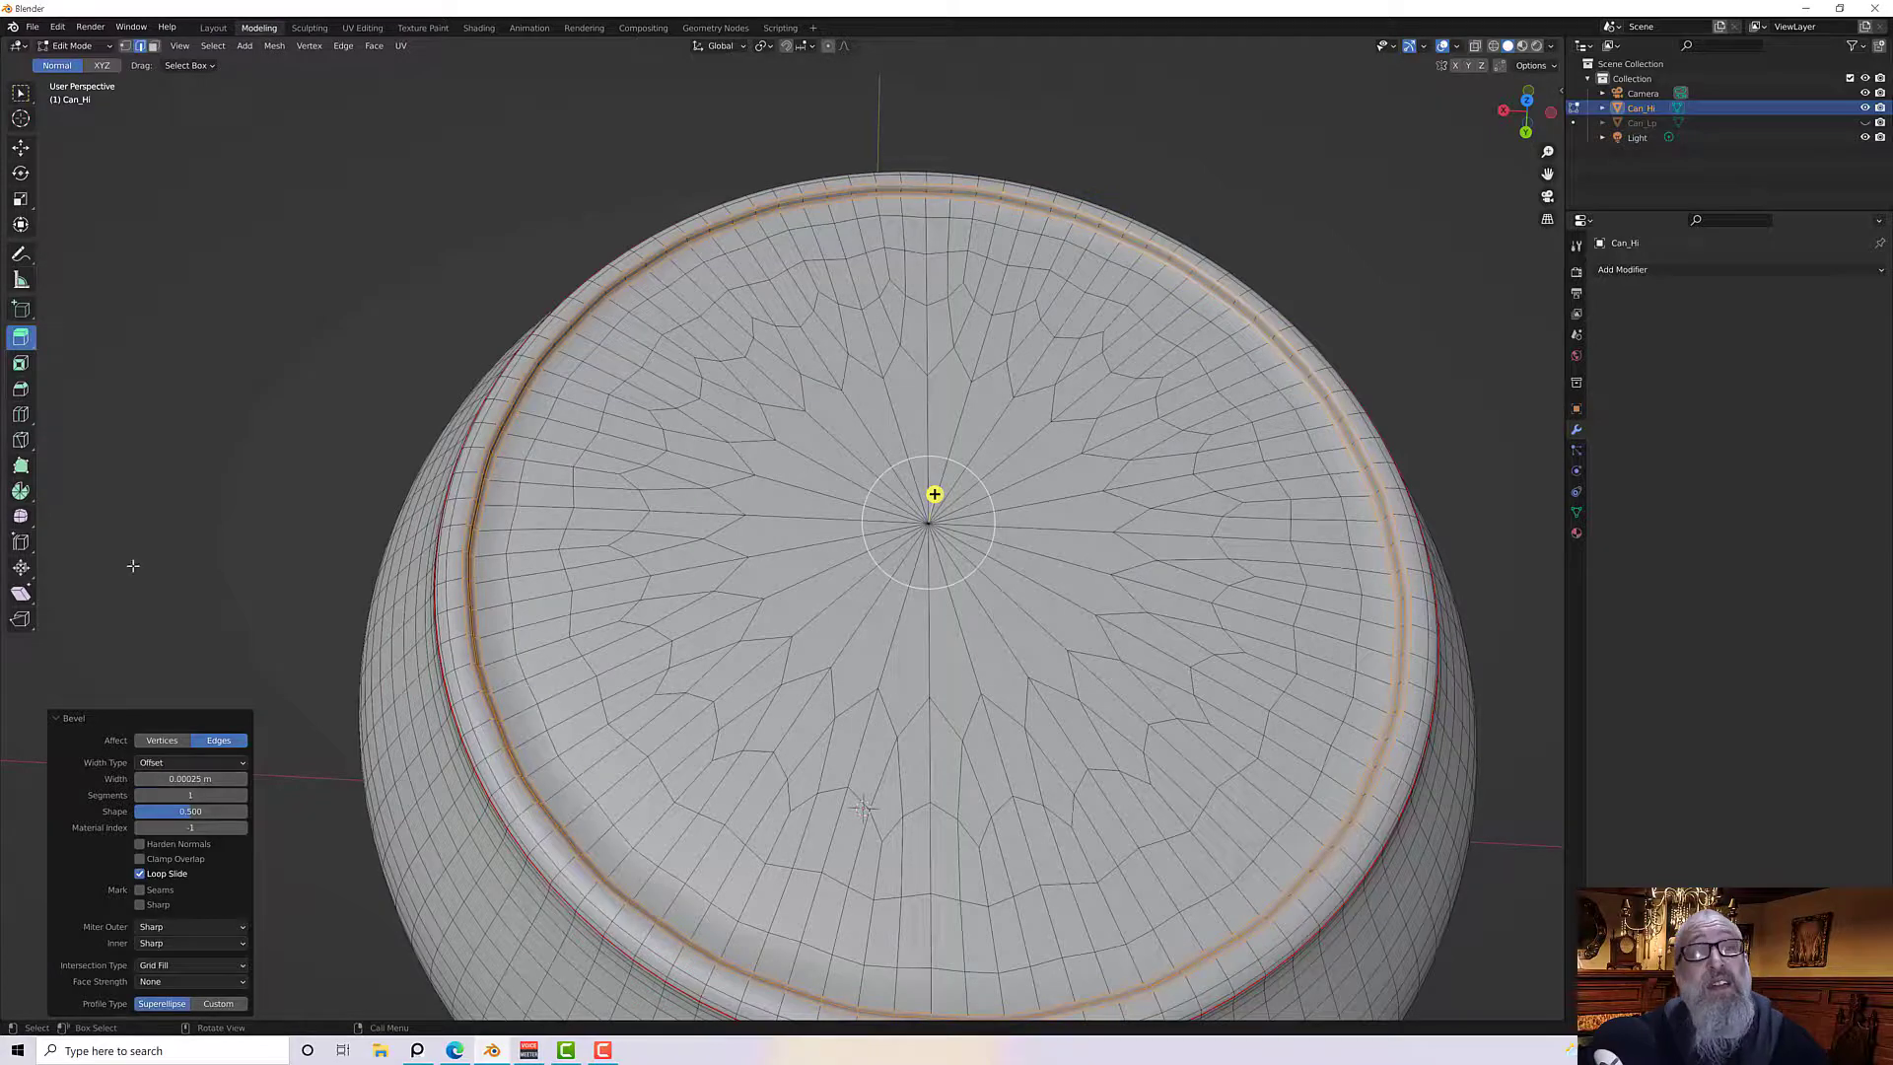
Set the bevel to 2 segments
middle_click_drag(133, 564, 489, 512)
scroll(320, 612, "up", 4)
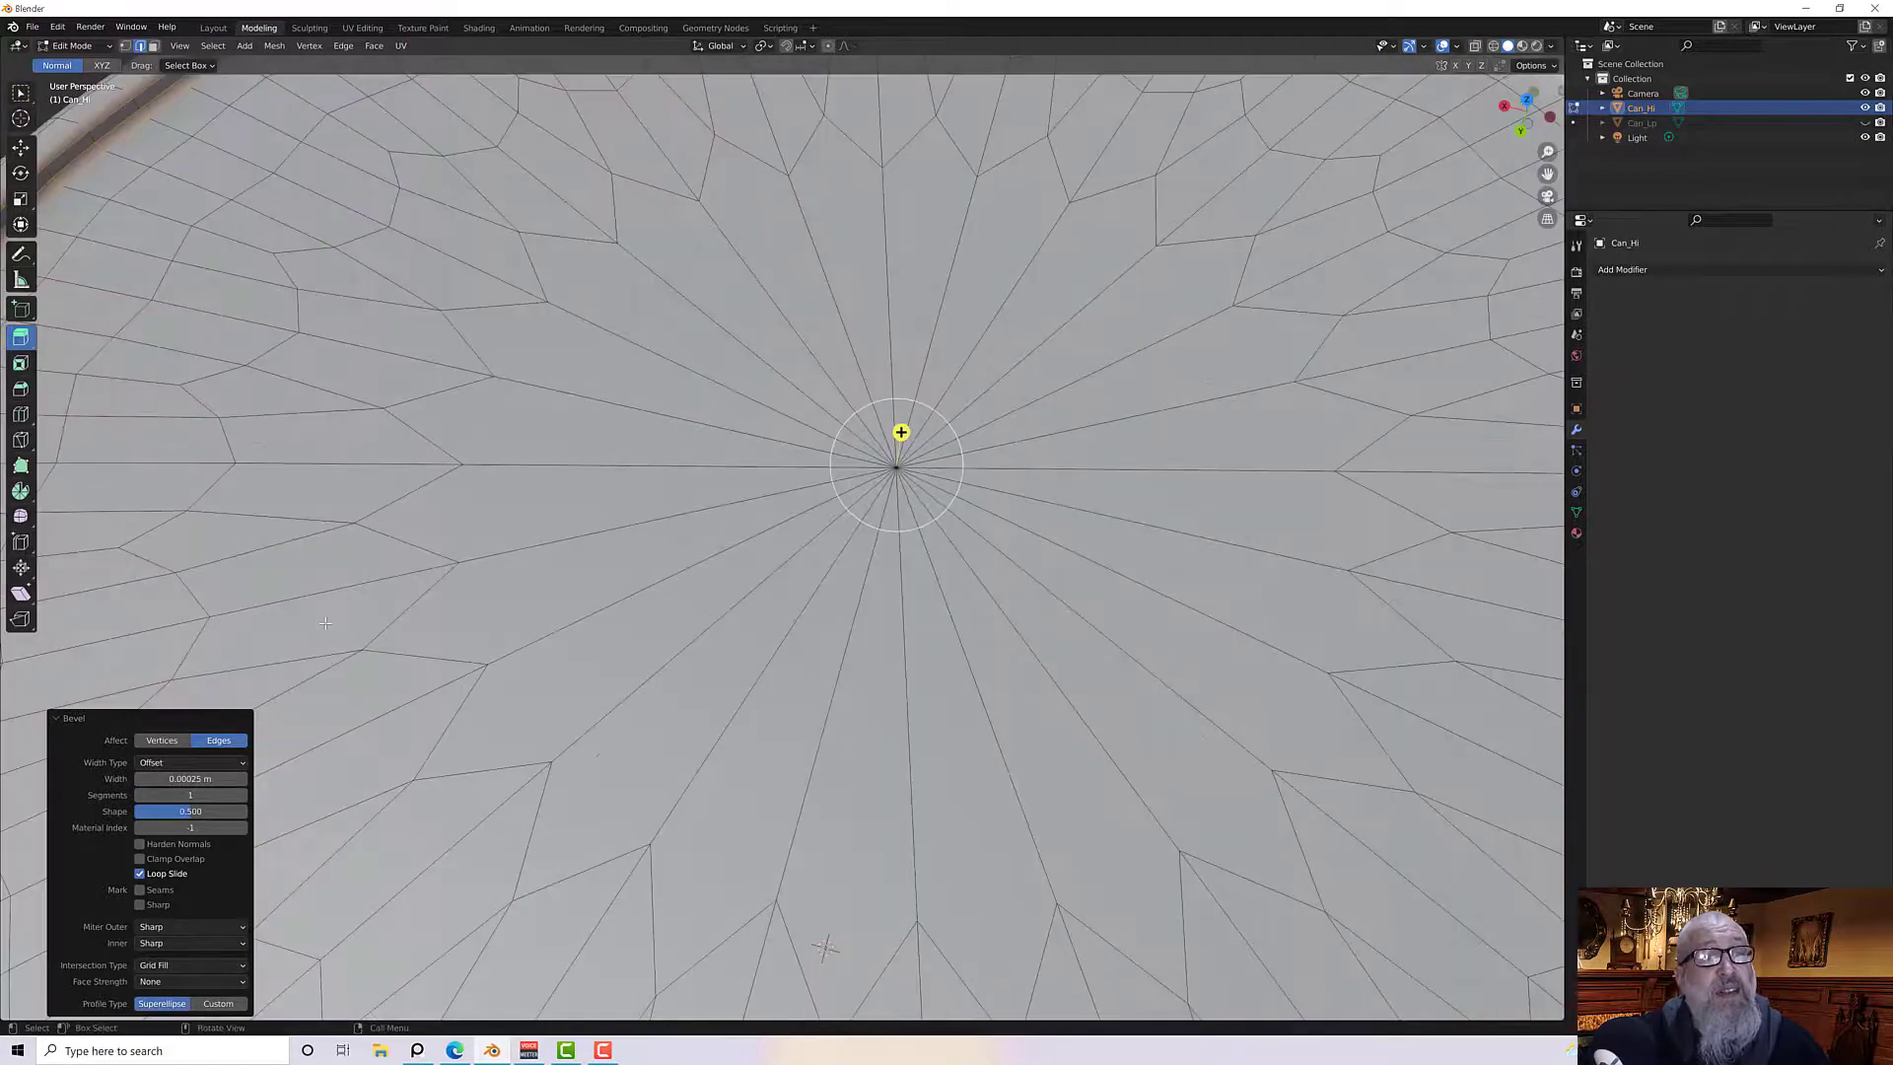
scroll(255, 444, "down", 3)
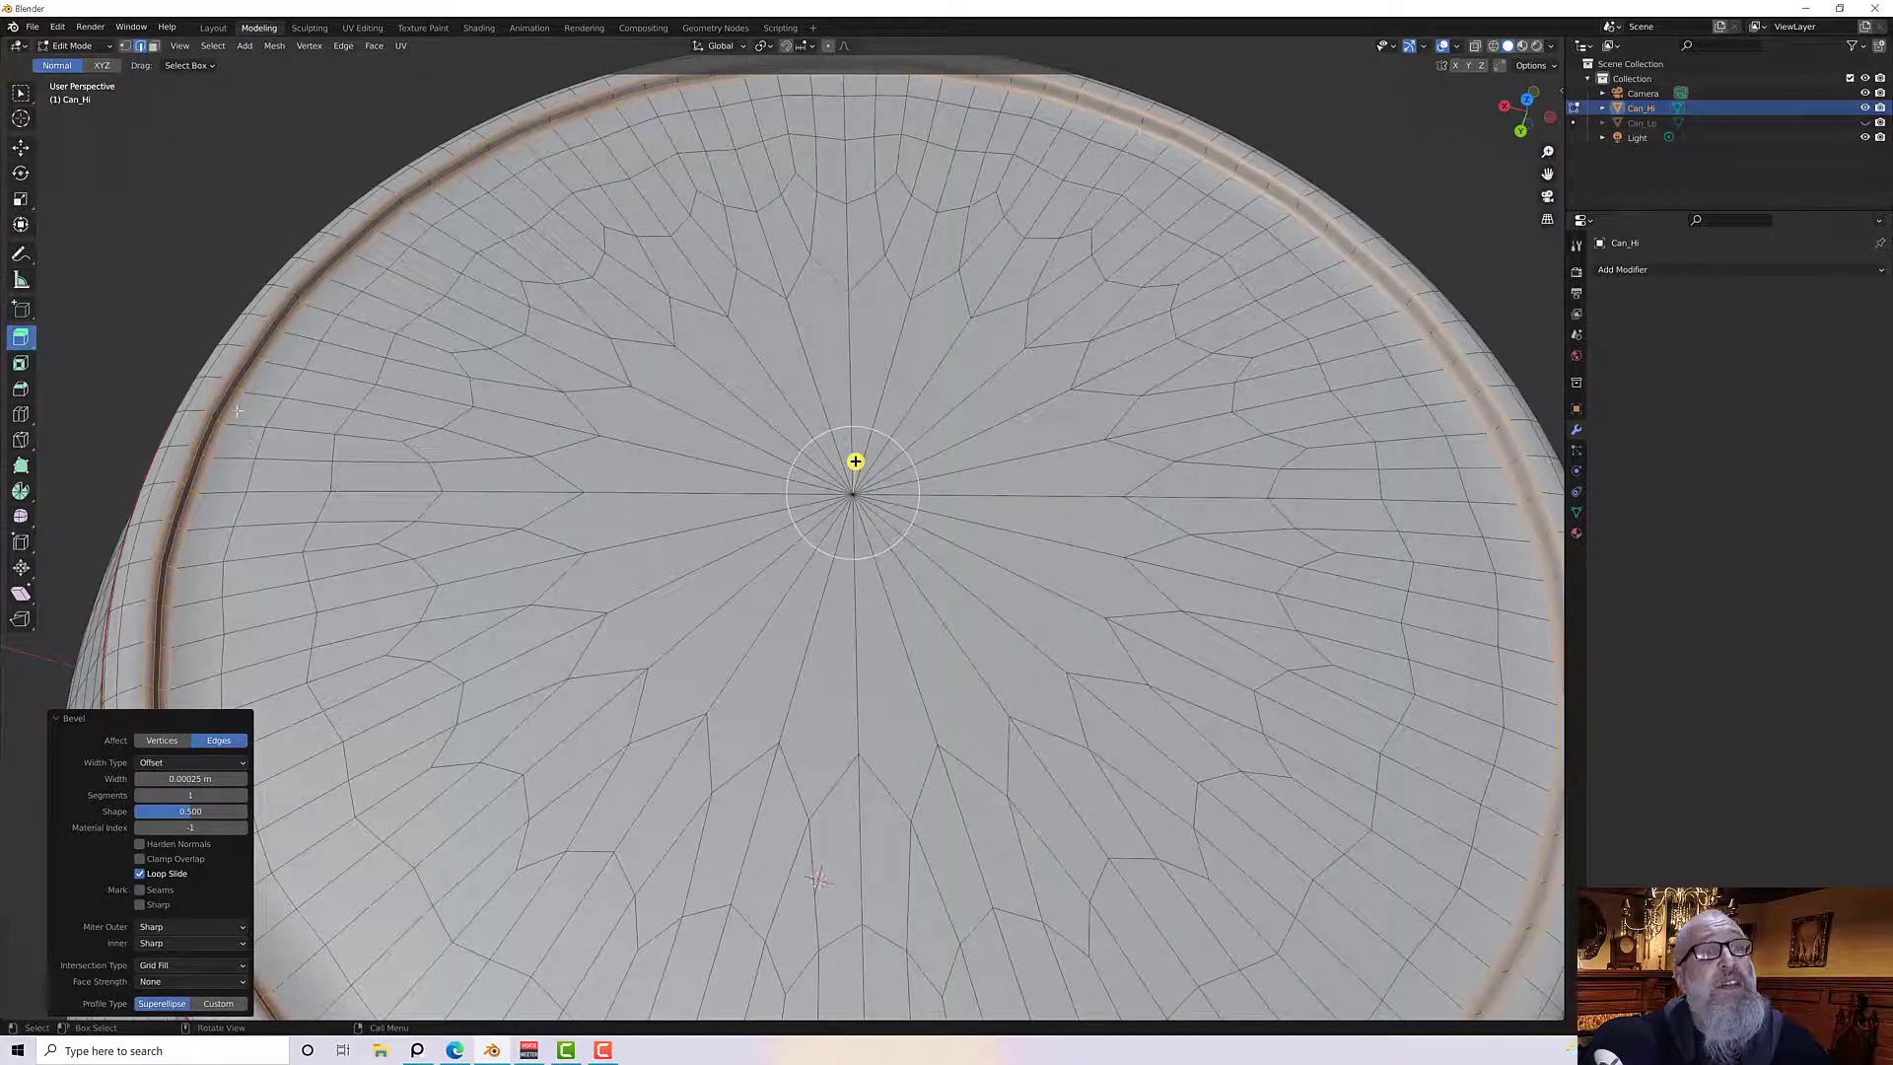
left_click(192, 794)
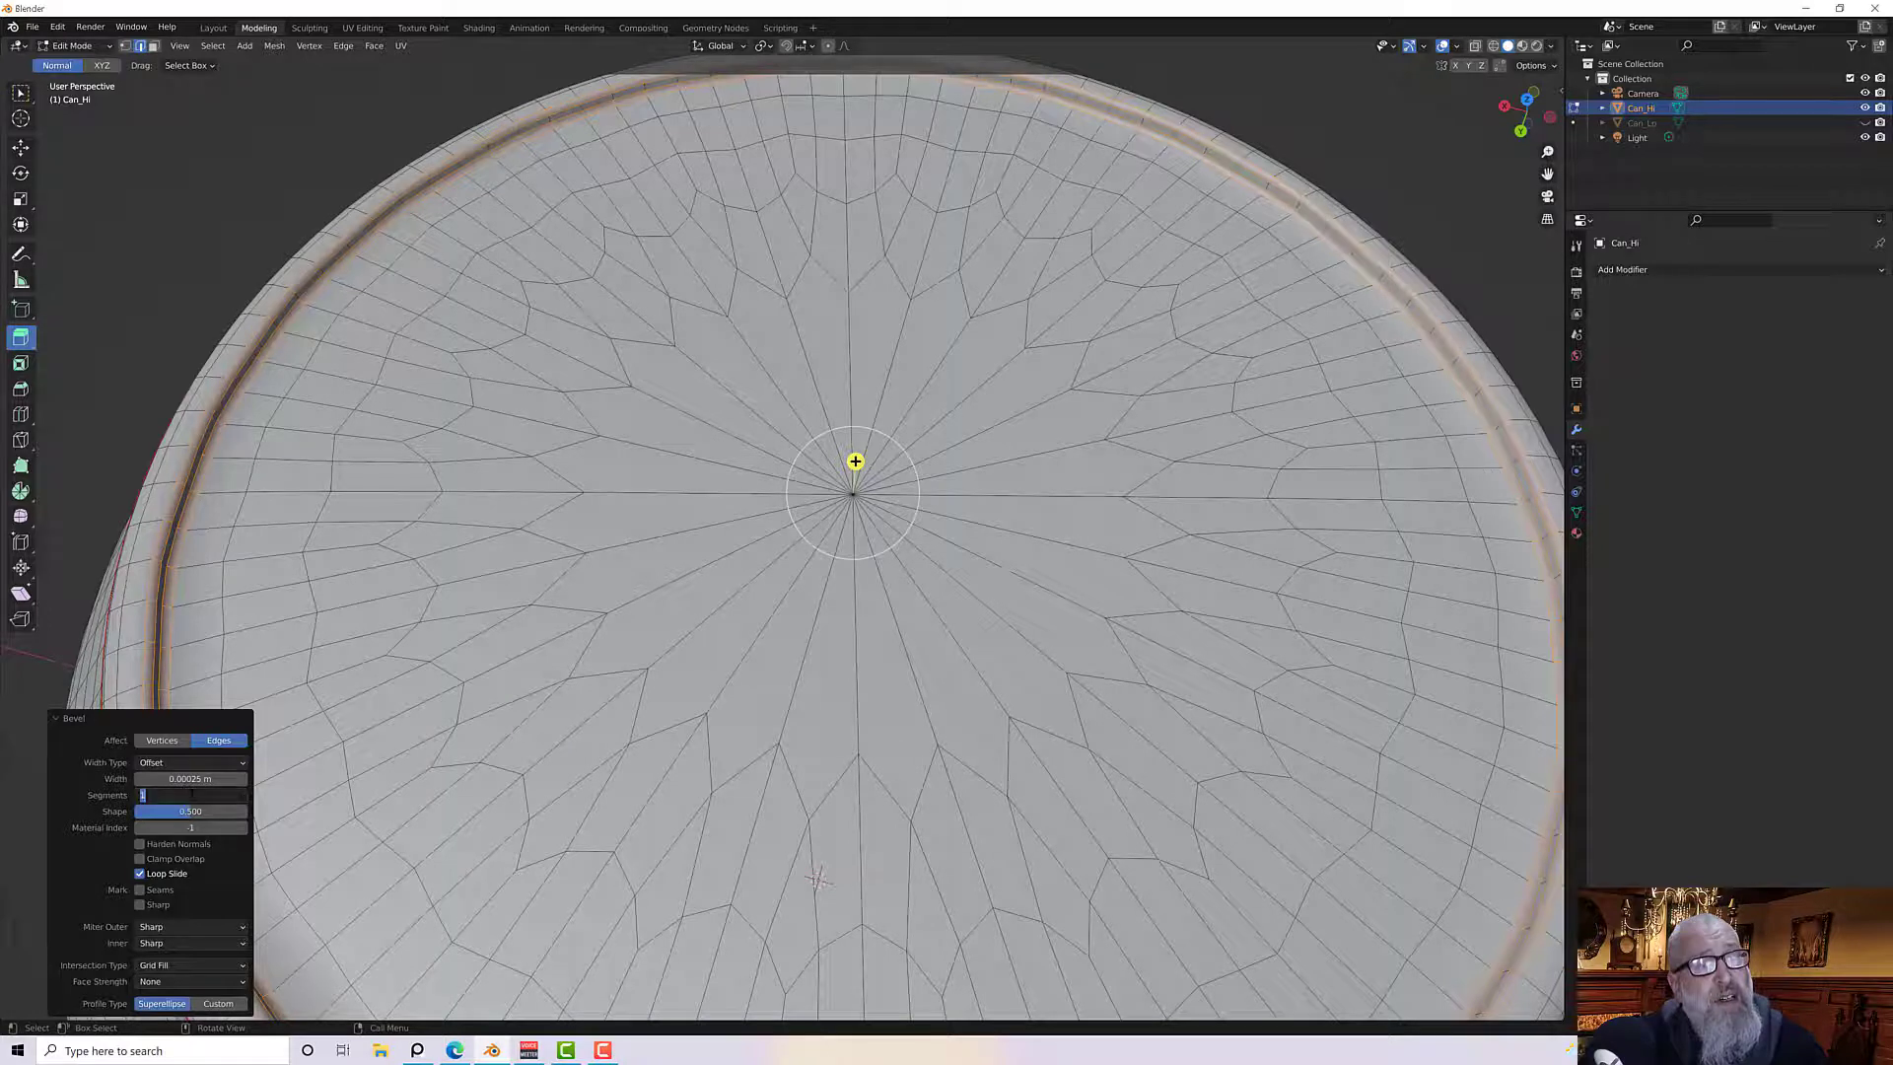
type("2")
key("Return")
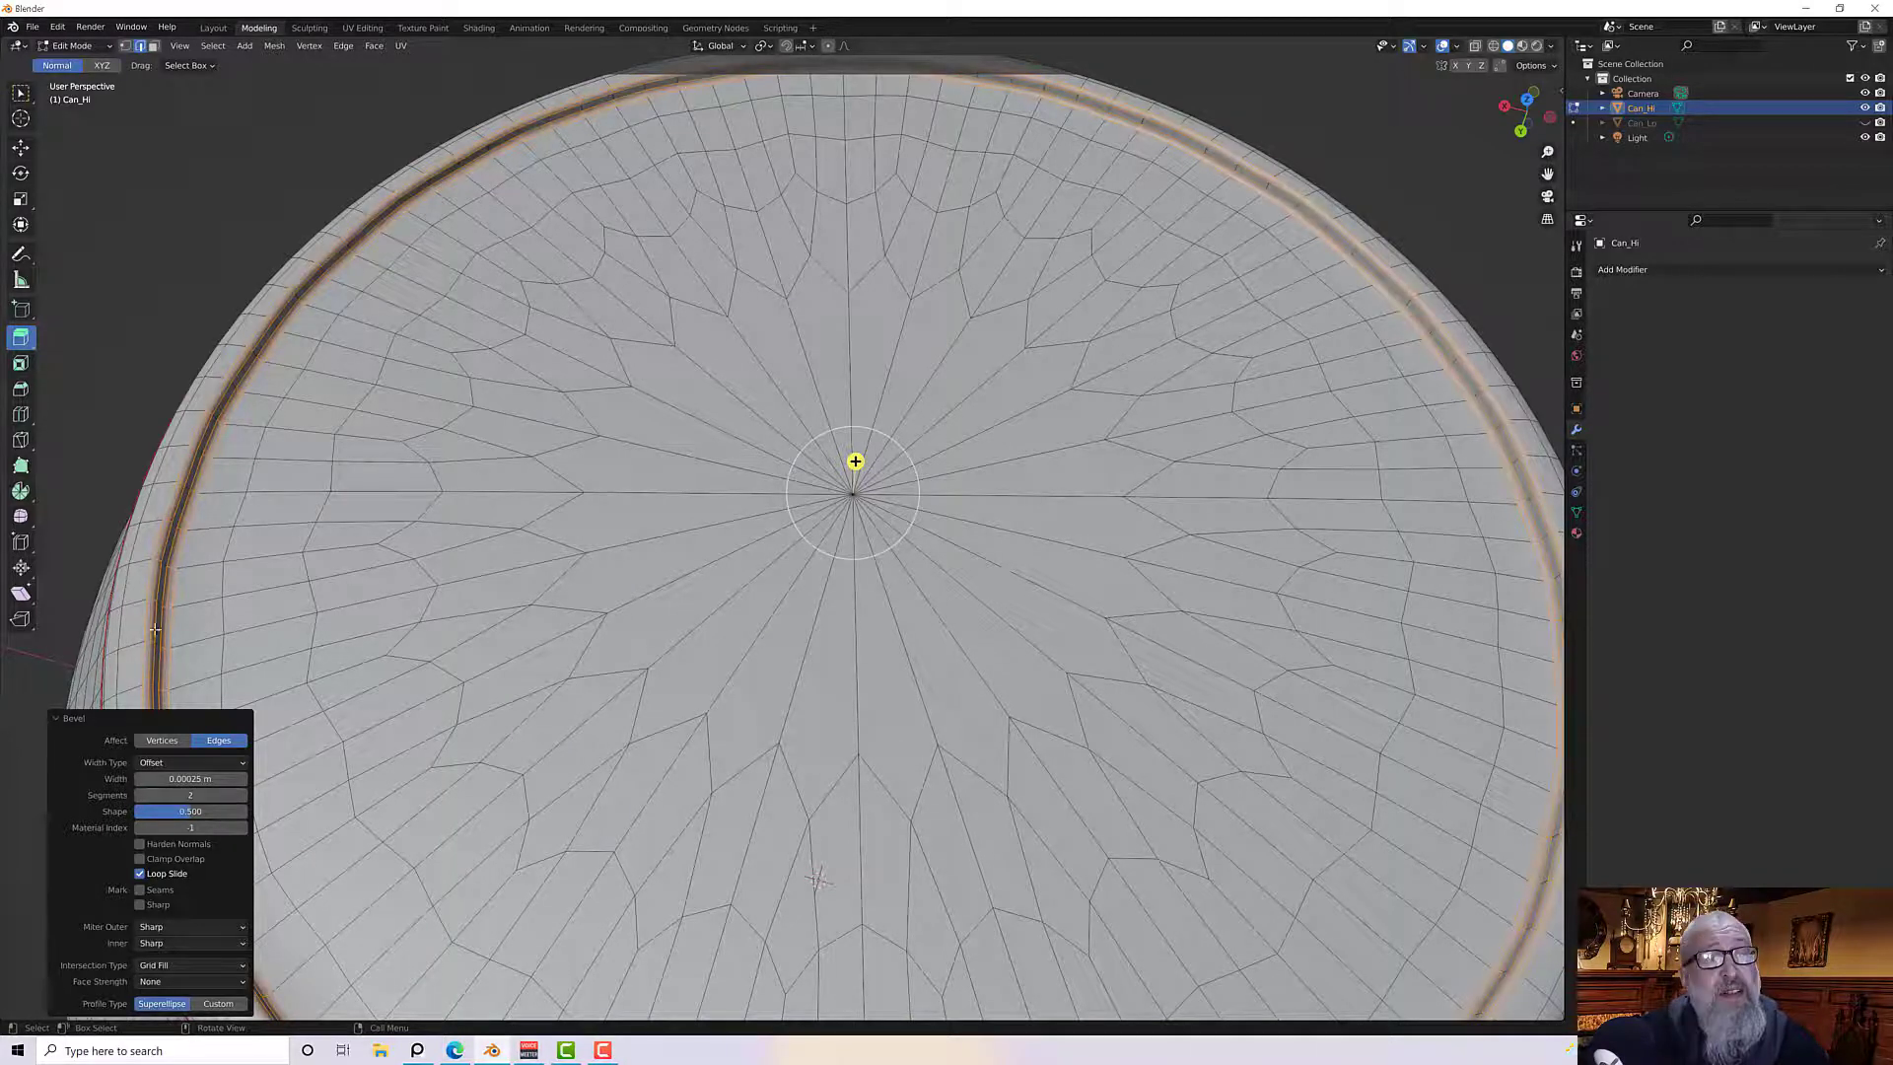
Orbit and zoom around the can to inspect the beveled lid rim
scroll(186, 387, "up", 3)
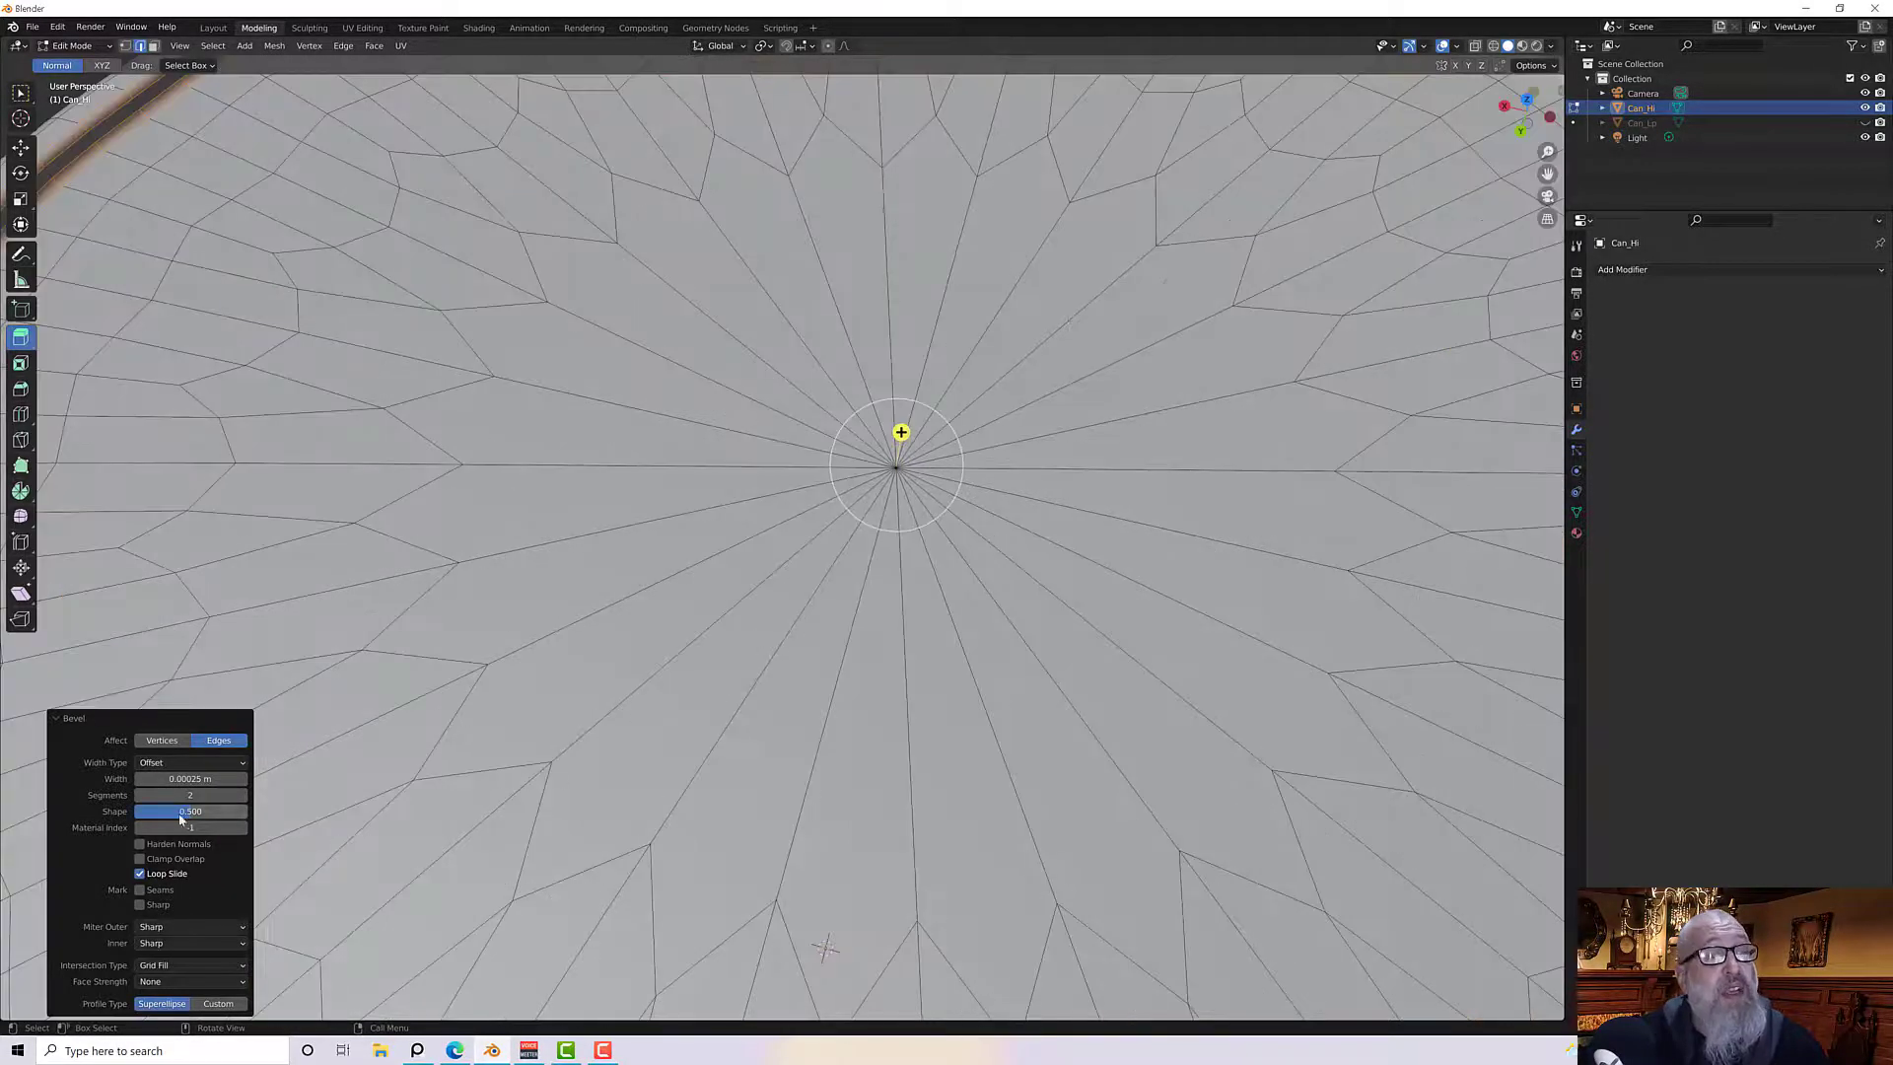
scroll(218, 422, "down", 5)
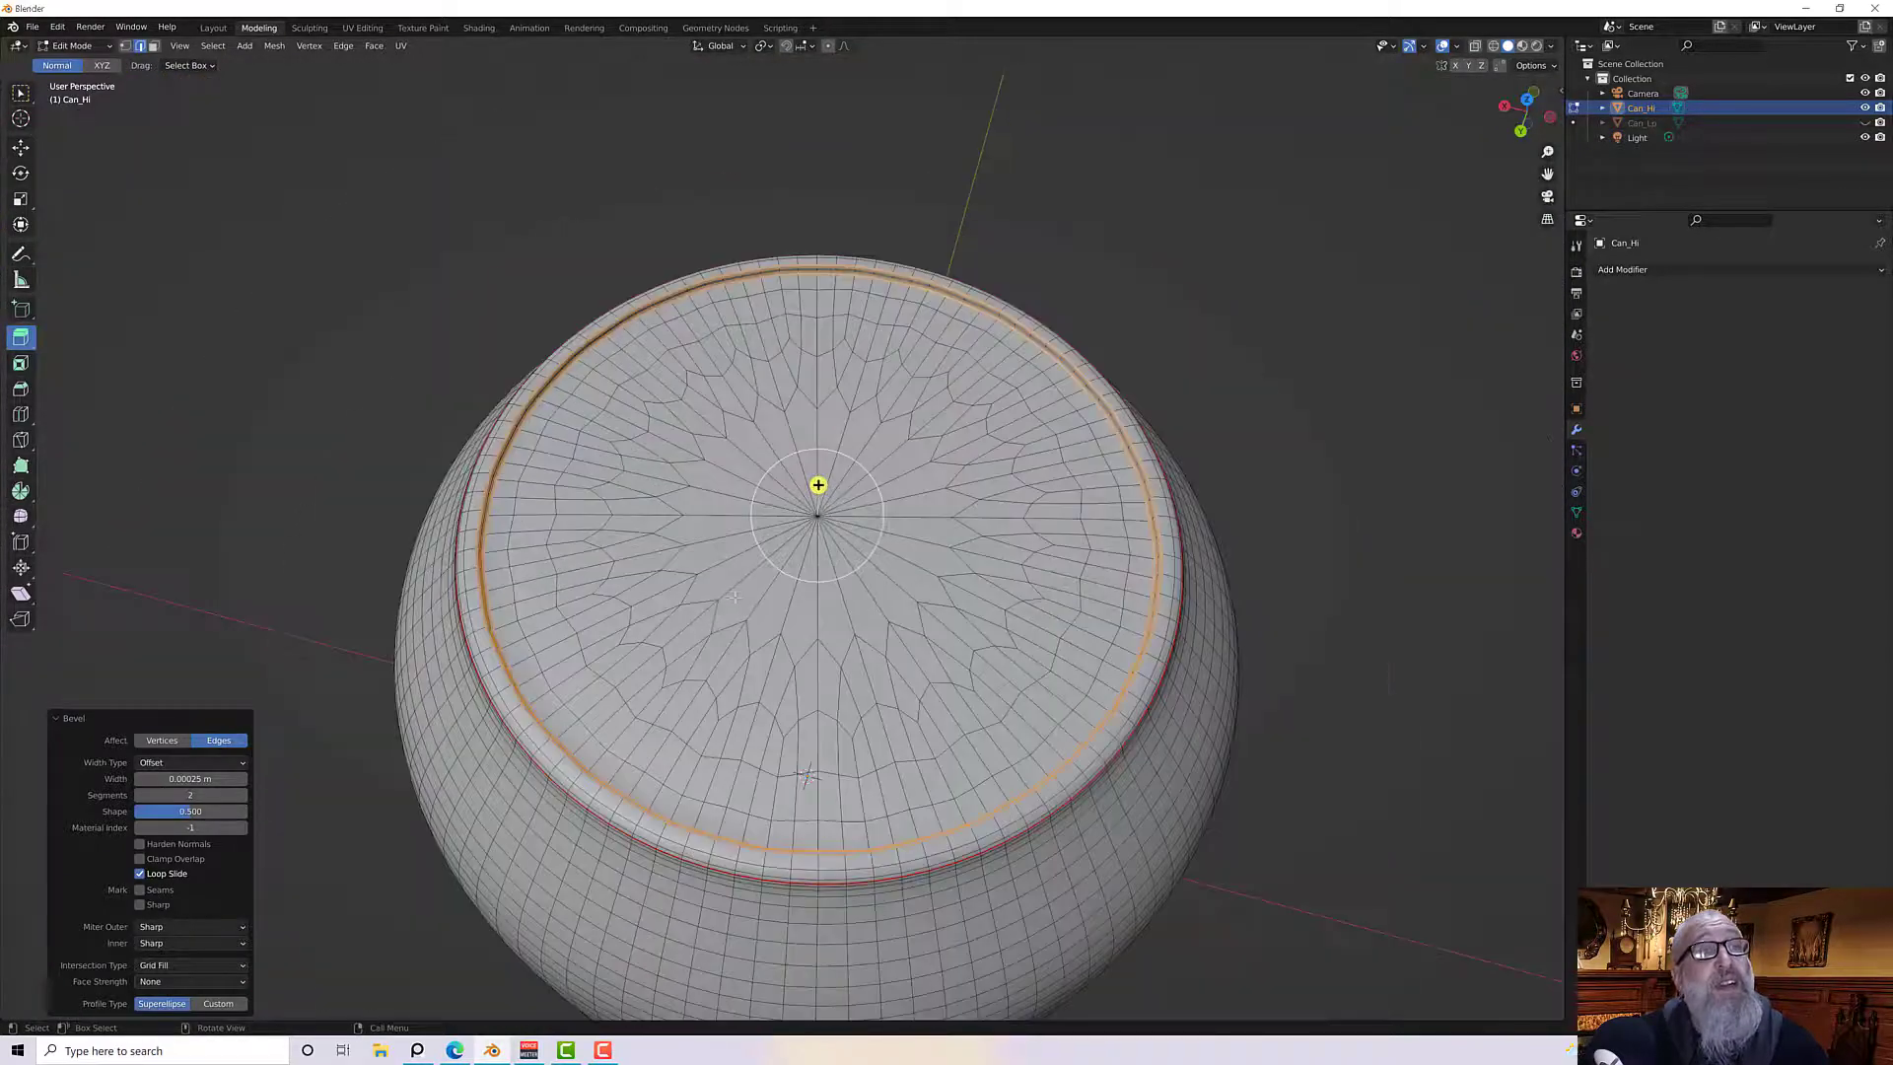
scroll(750, 590, "down", 2)
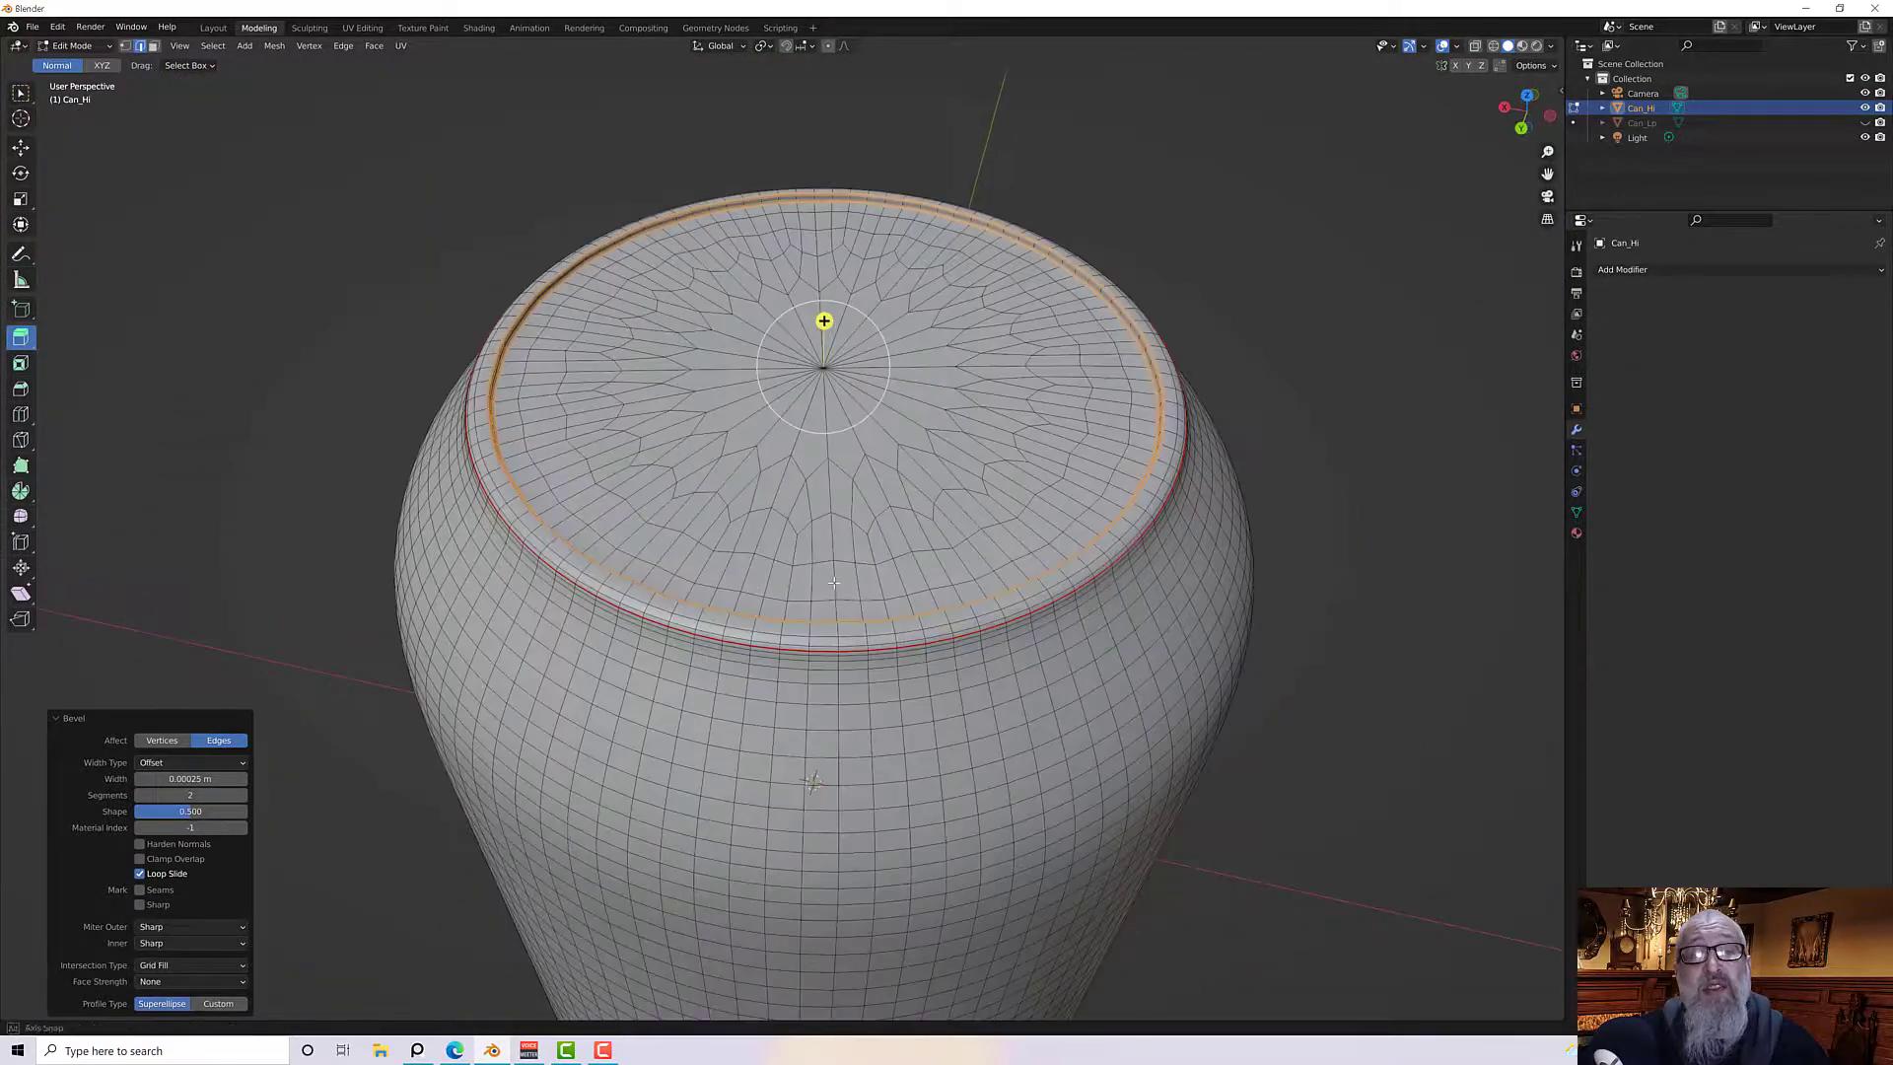
middle_click_drag(749, 590, 906, 654)
left_click(1179, 655)
middle_click_drag(1179, 655, 1052, 517)
scroll(1045, 480, "up", 2)
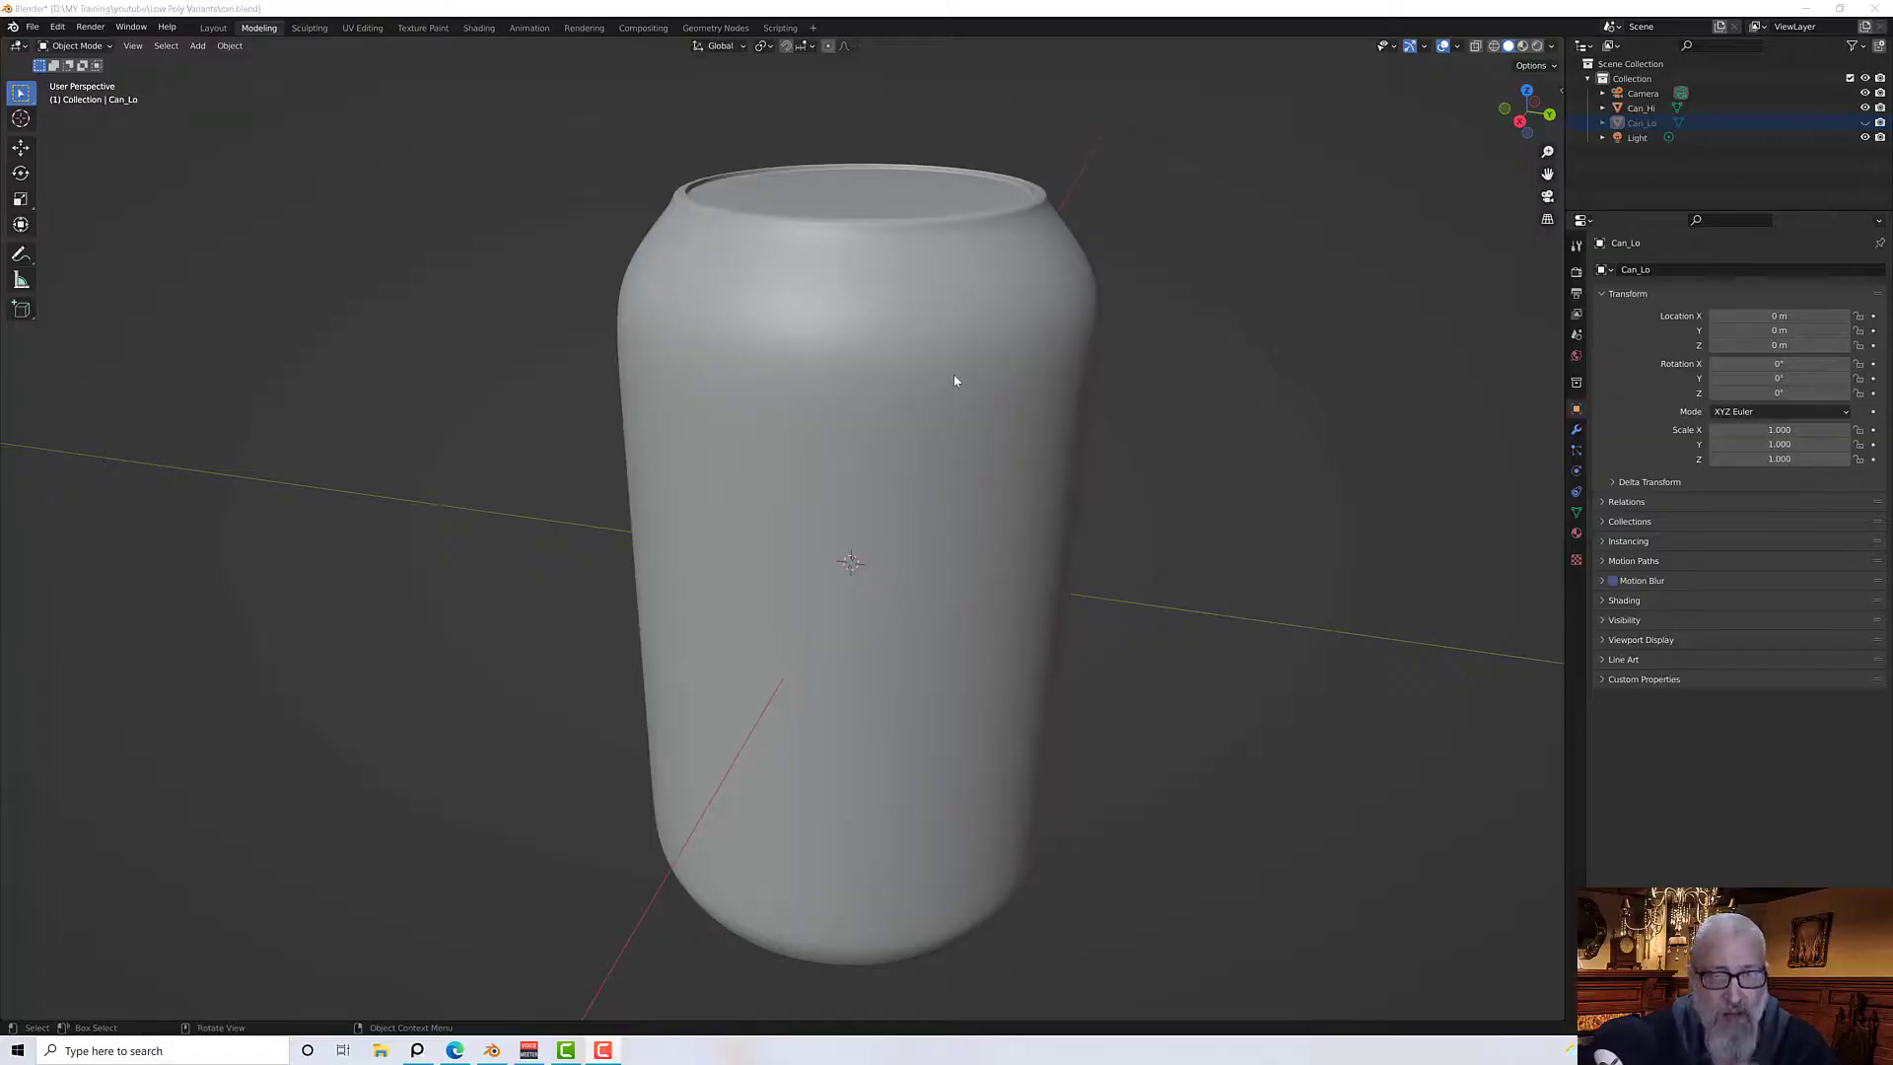
Unhide Can_Lo so it shows together with the high-poly can
middle_click_drag(955, 381, 732, 342)
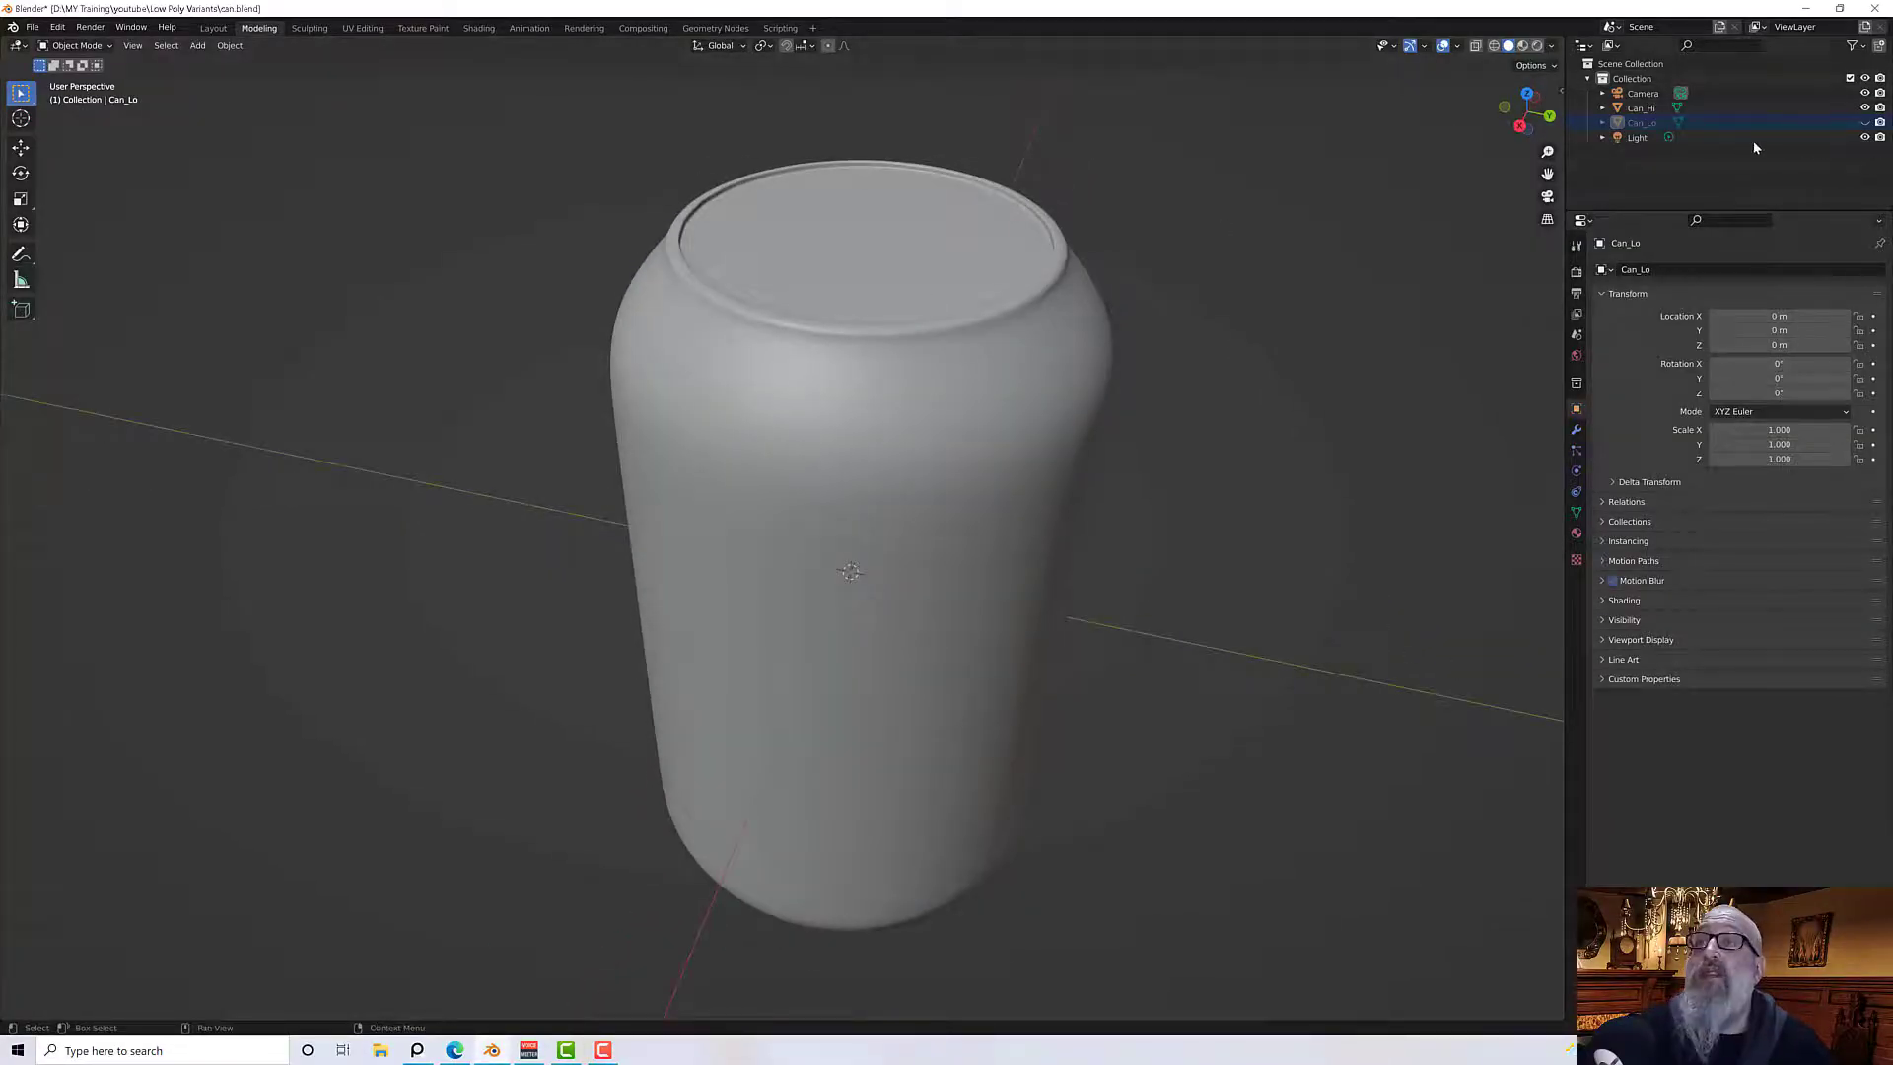
left_click(1864, 123)
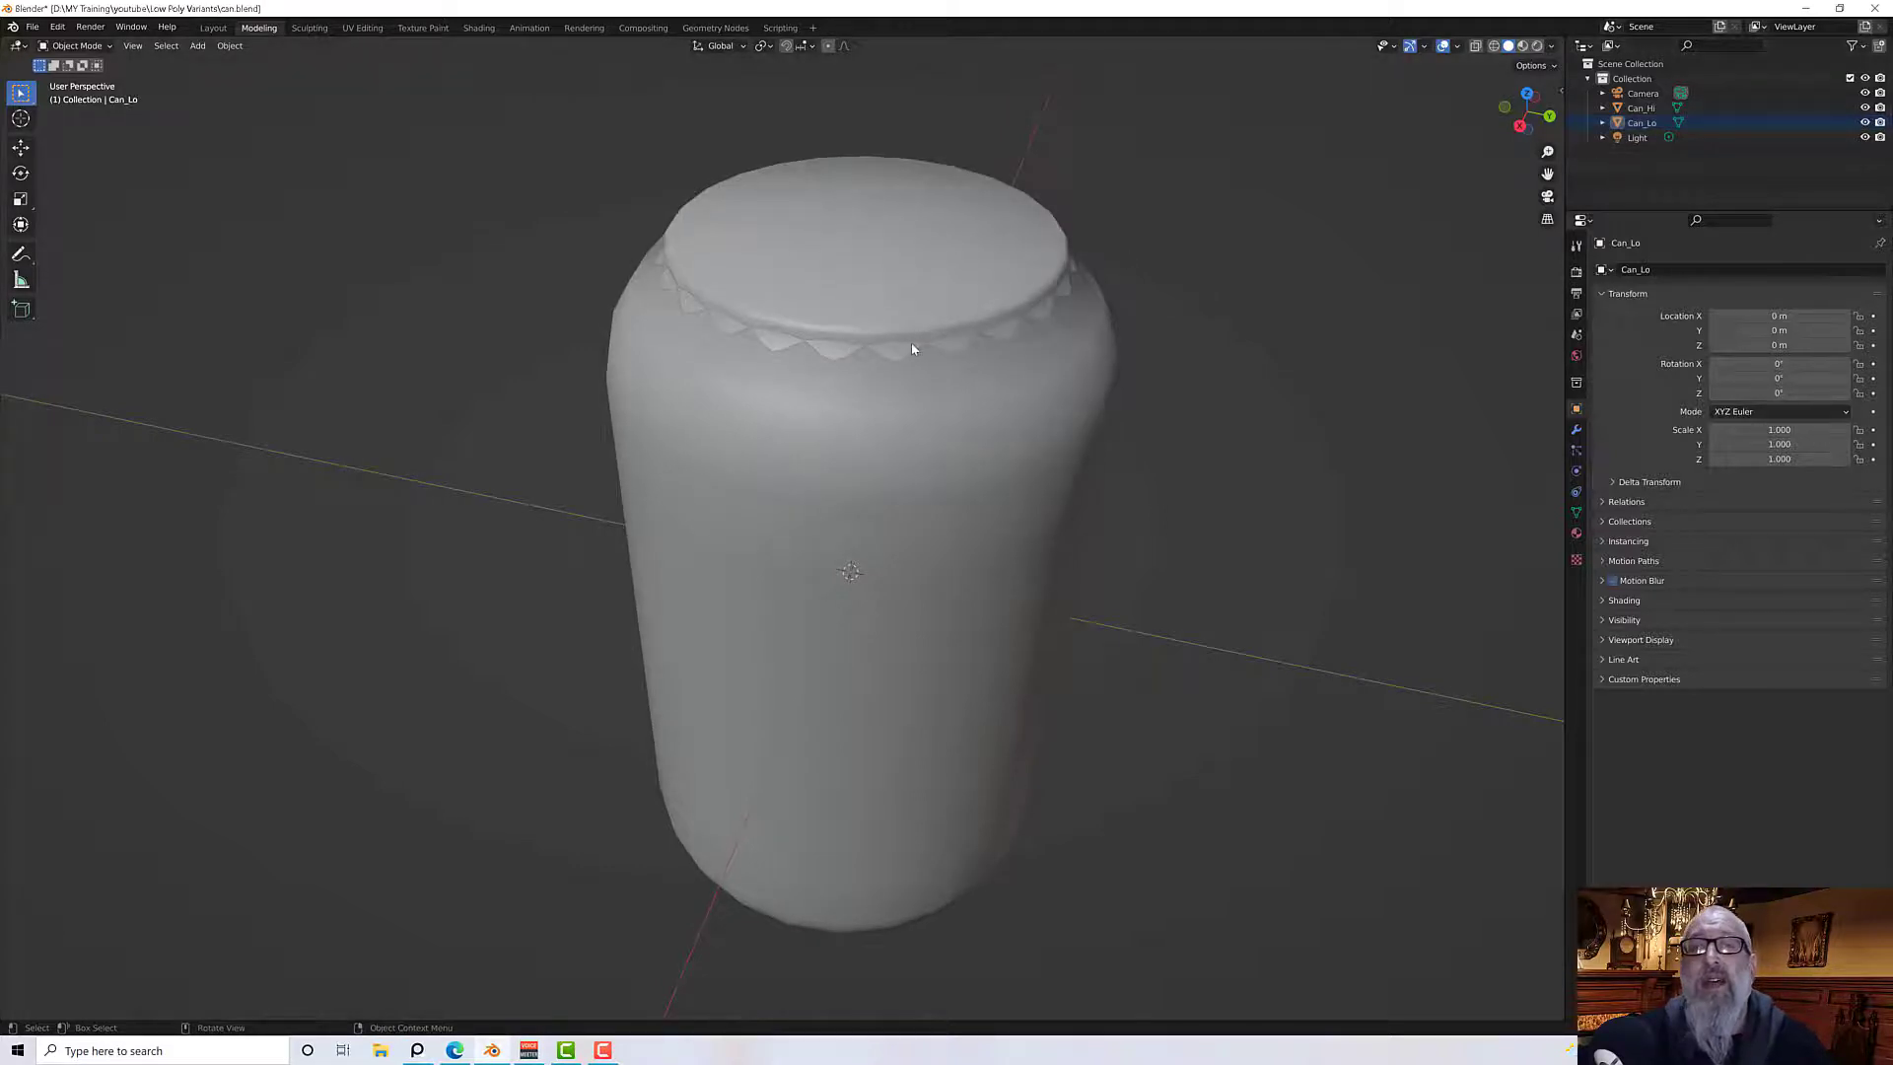
middle_click_drag(852, 336, 968, 325)
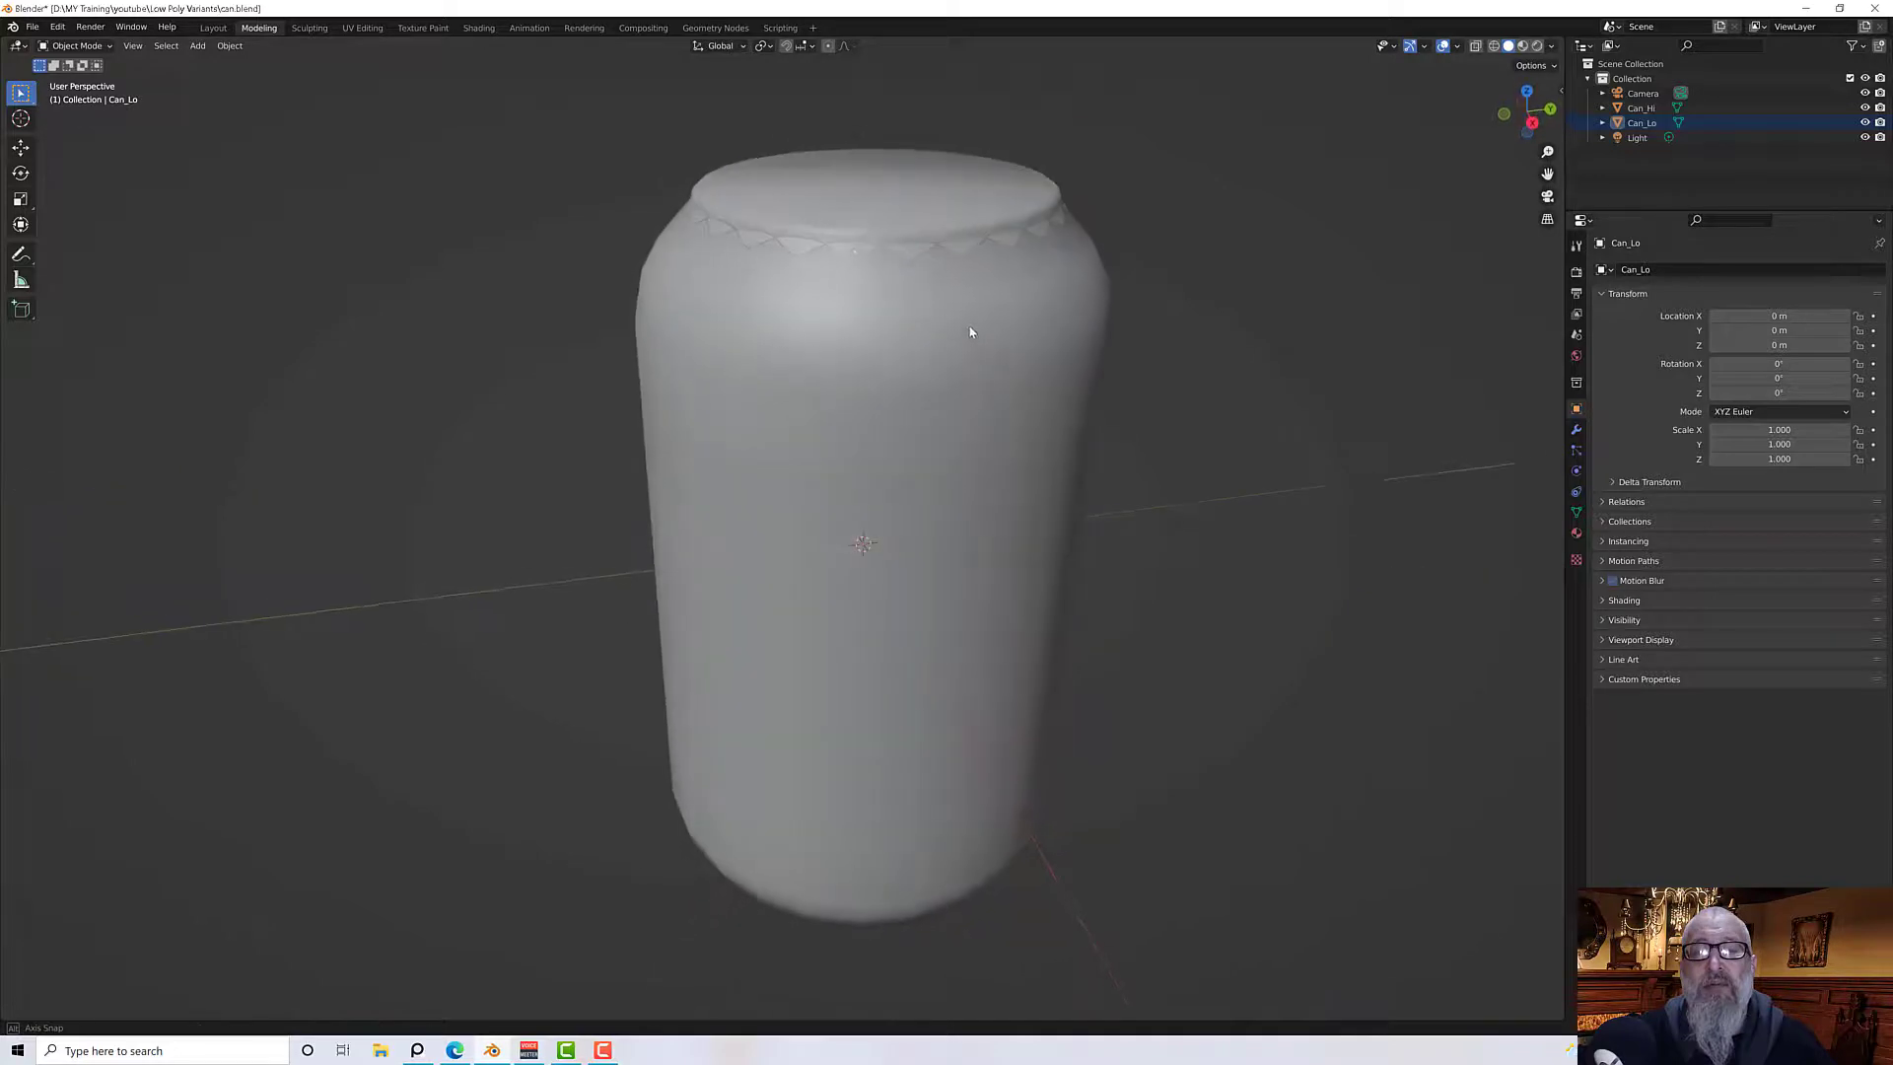
scroll(854, 251, "up", 4)
middle_click_drag(902, 222, 937, 264)
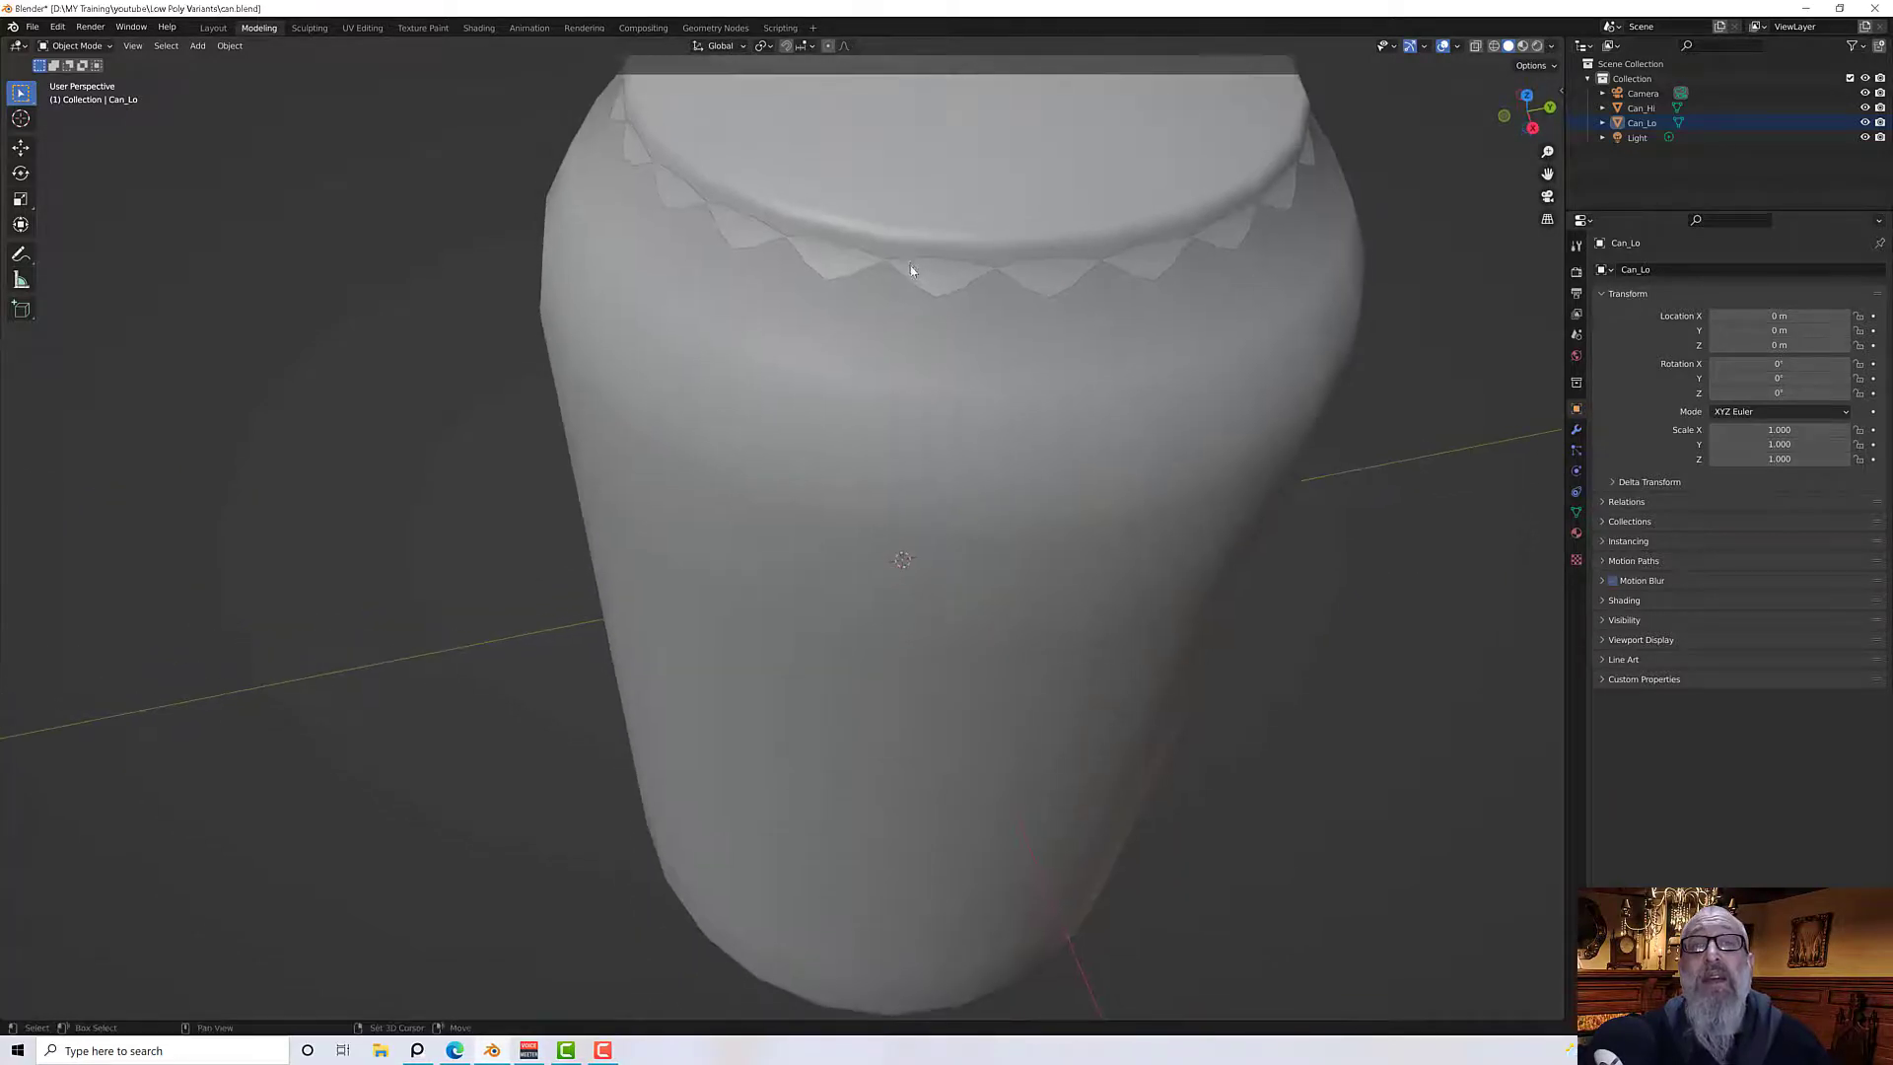
Select Can_Hi and toggle its visibility to compare the high- and low-poly cans around the lid
left_click(936, 264)
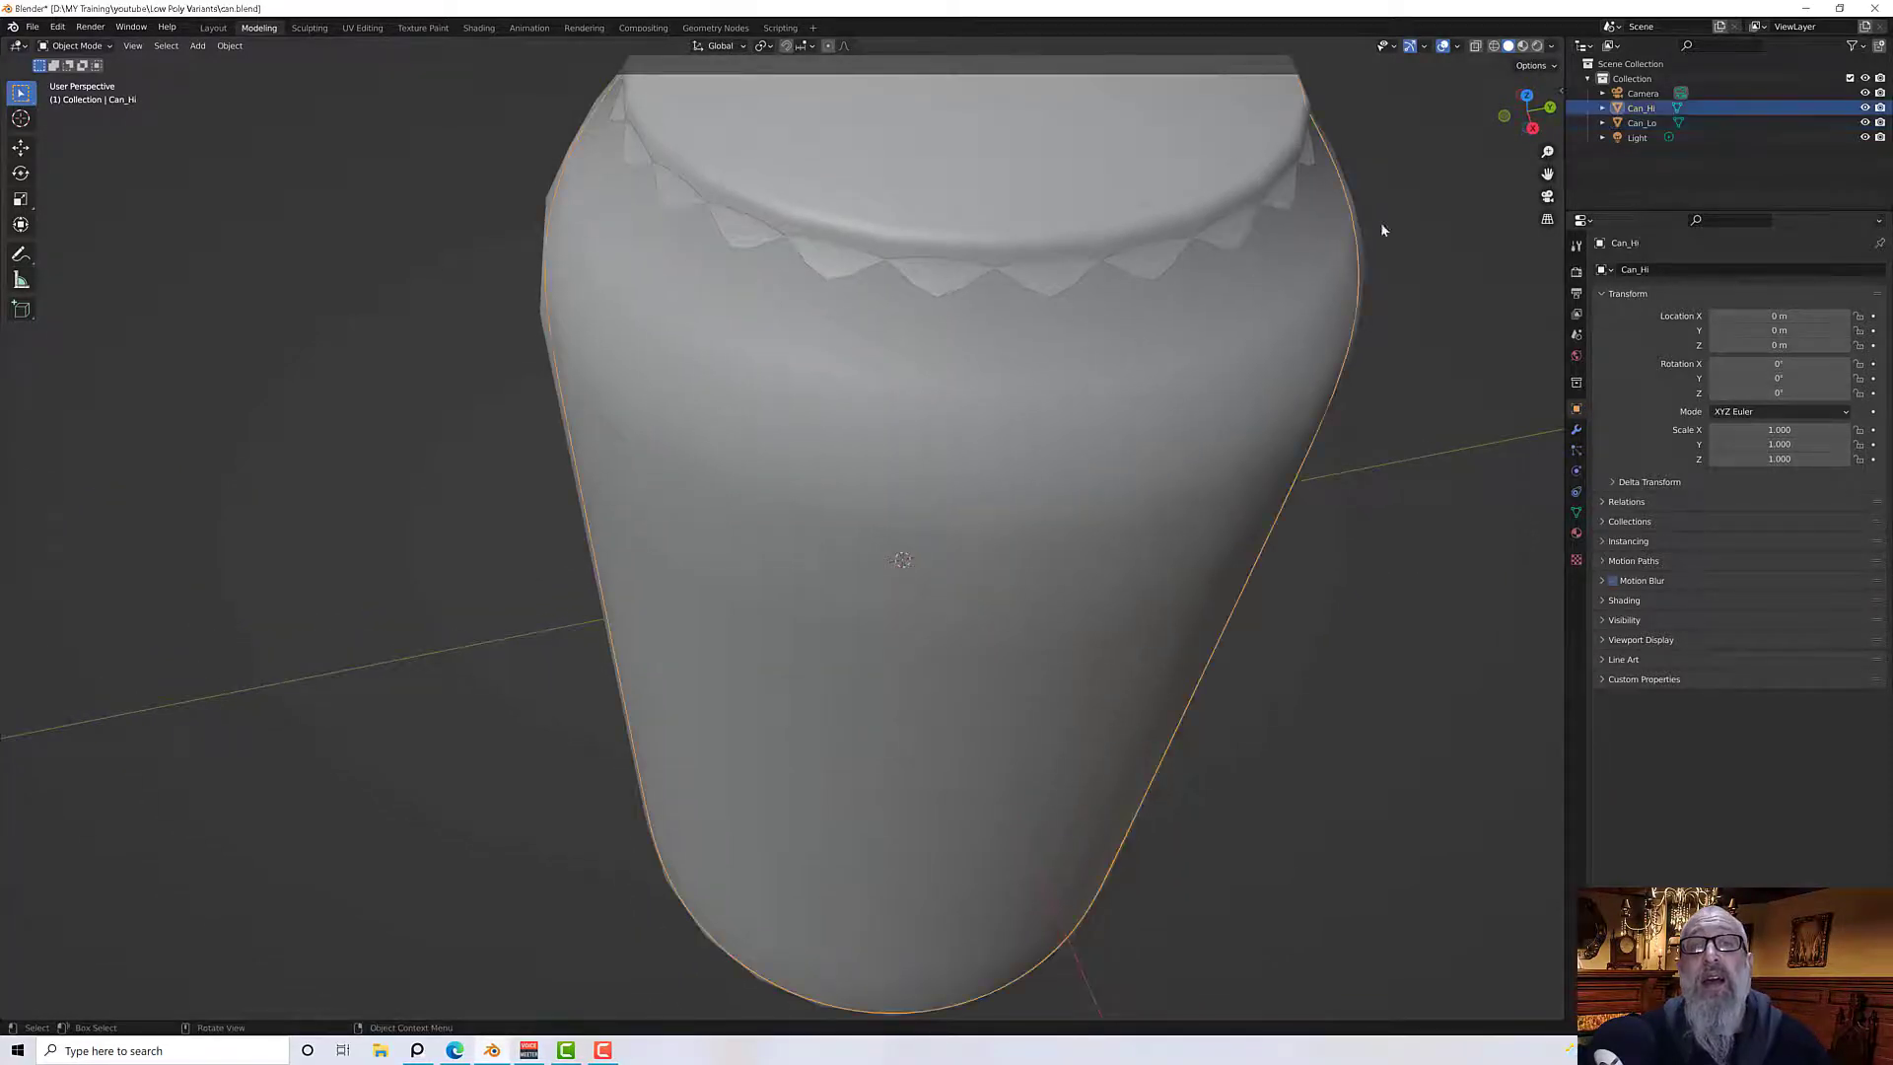
left_click(1604, 107)
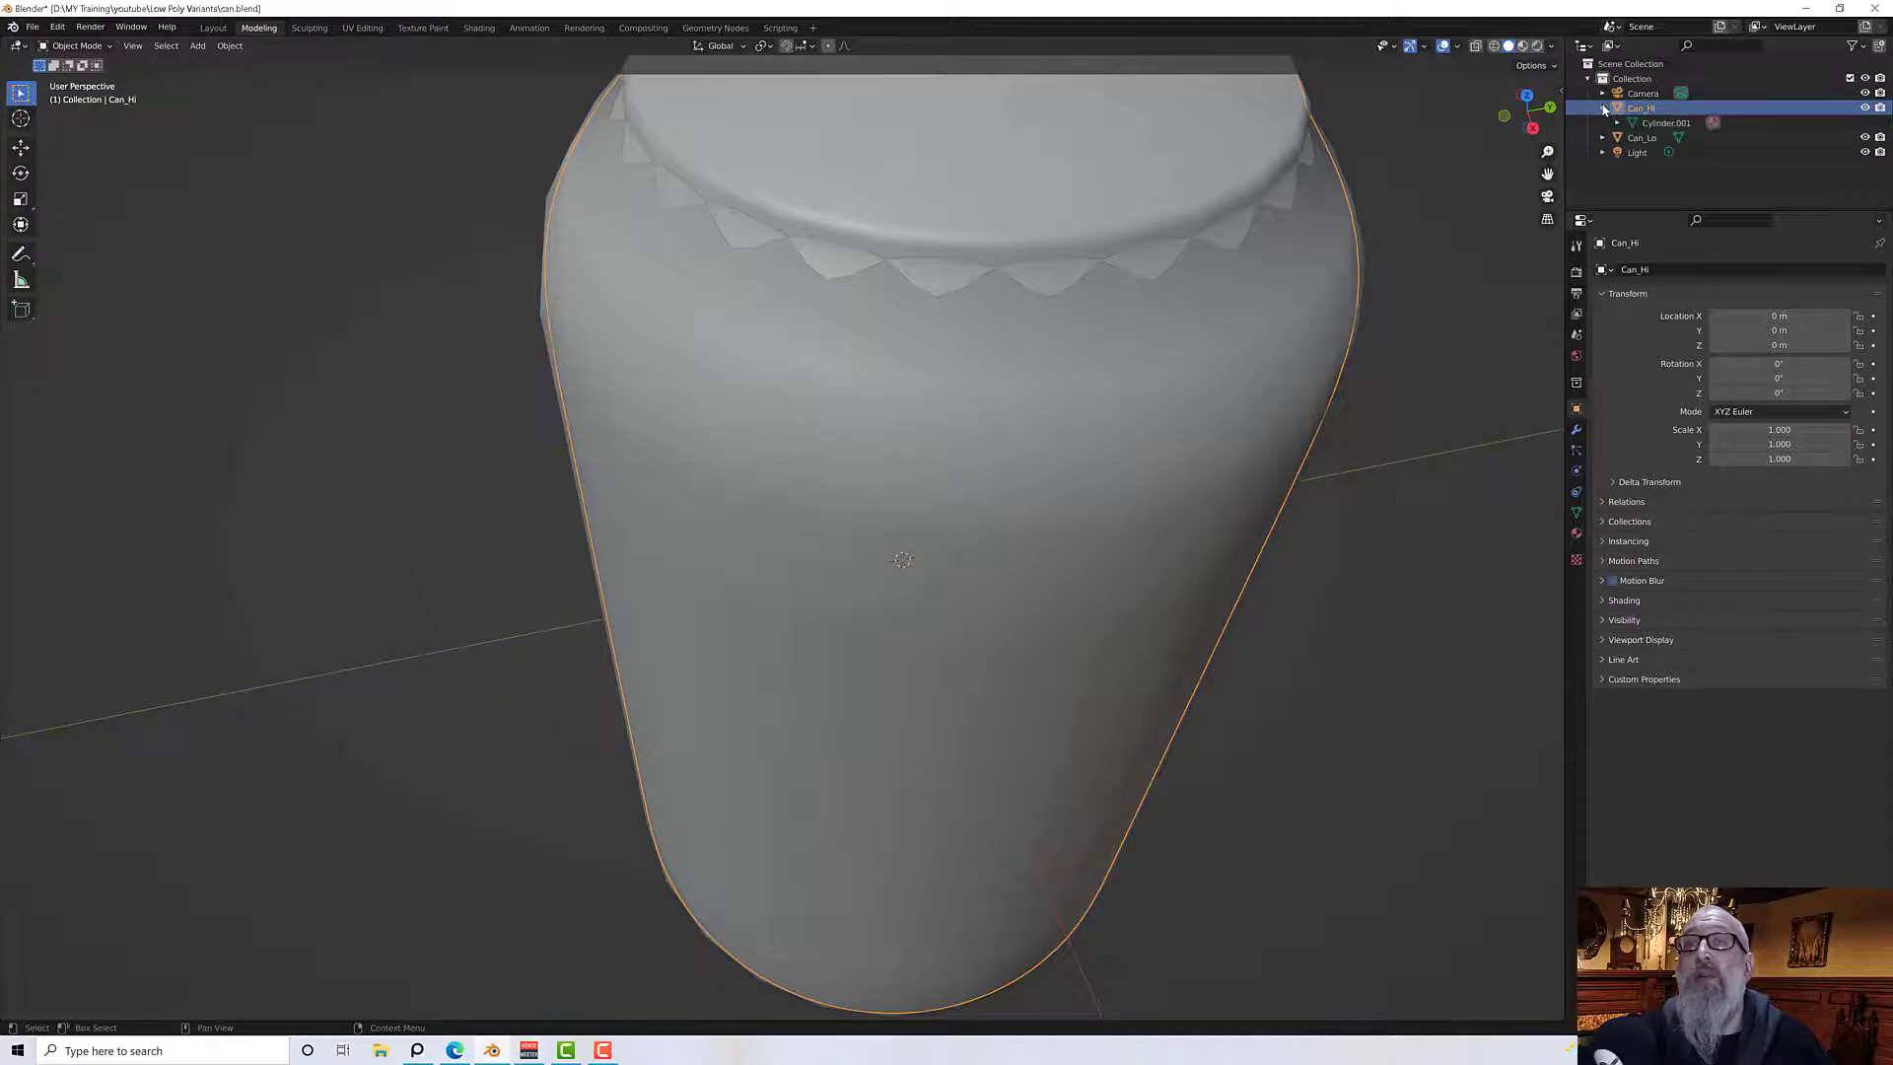
left_click(1603, 108)
left_click(1865, 107)
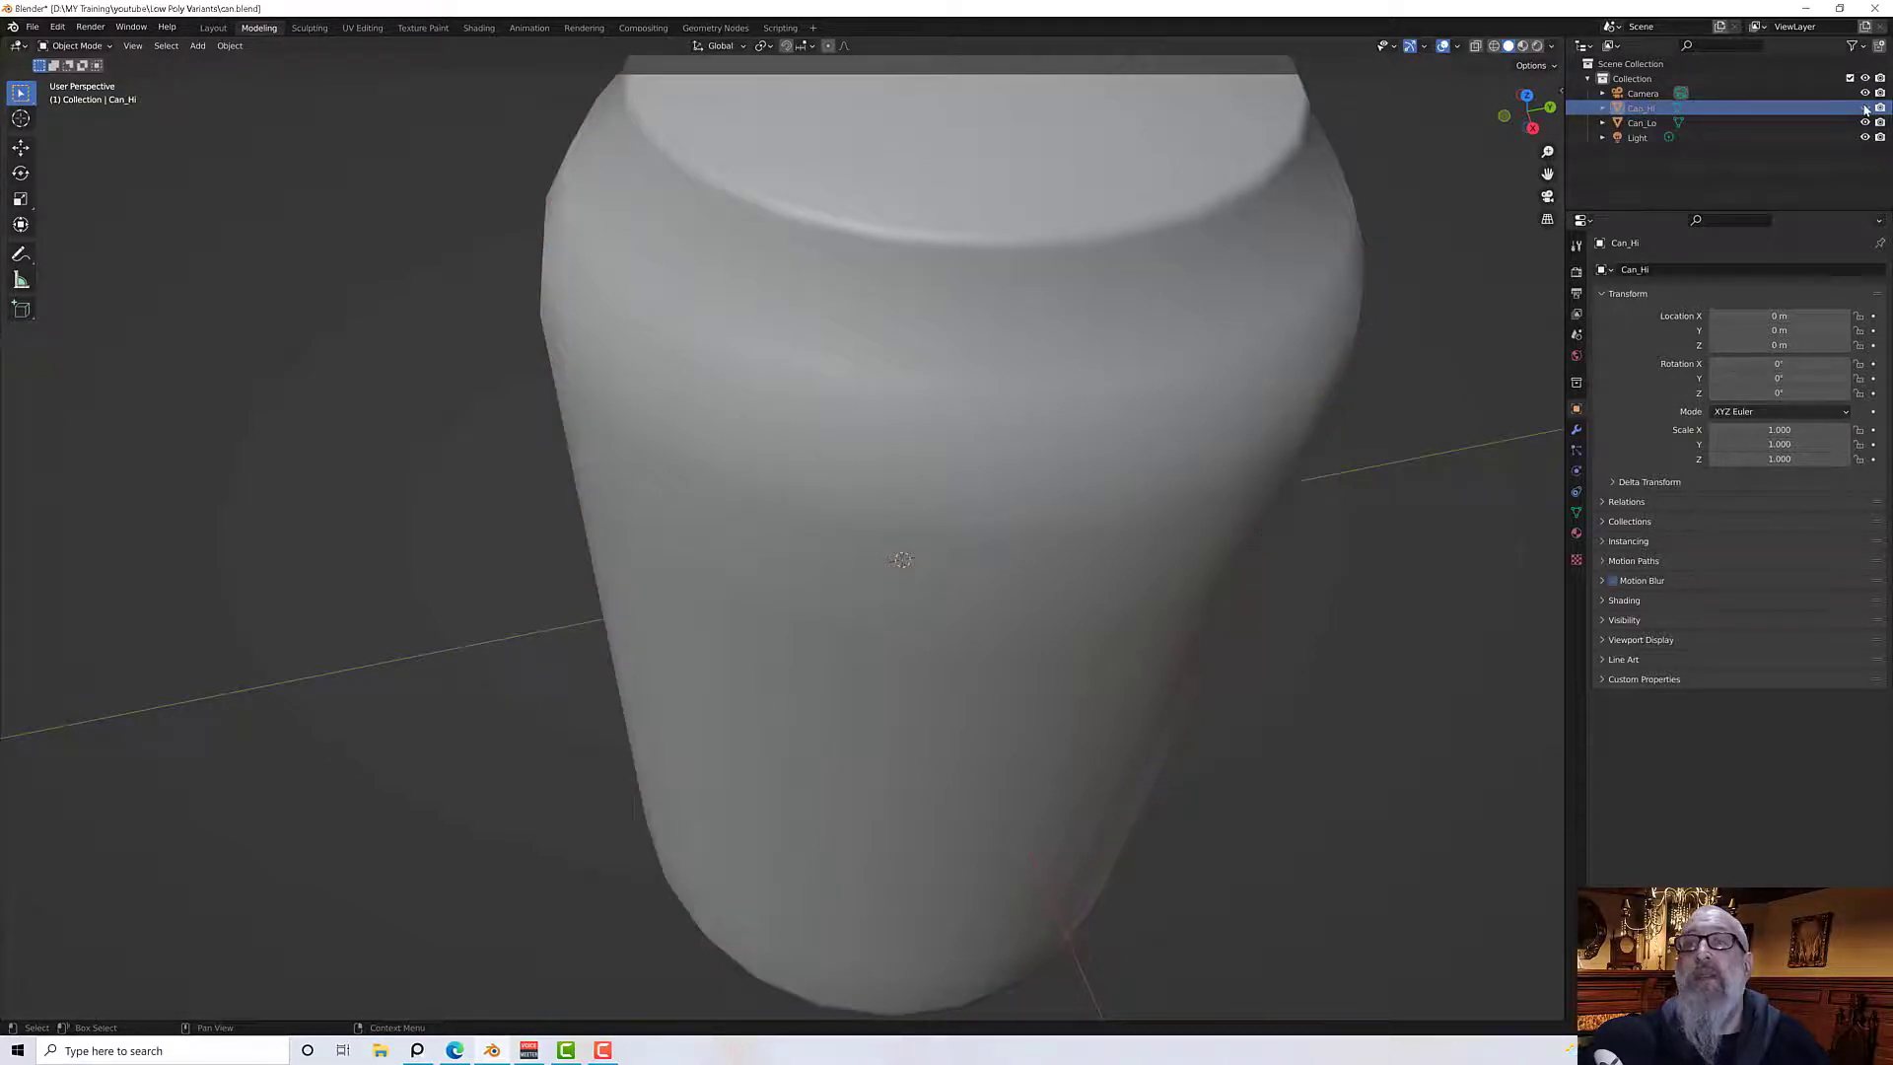
left_click(1864, 108)
left_click(1865, 107)
left_click(1864, 108)
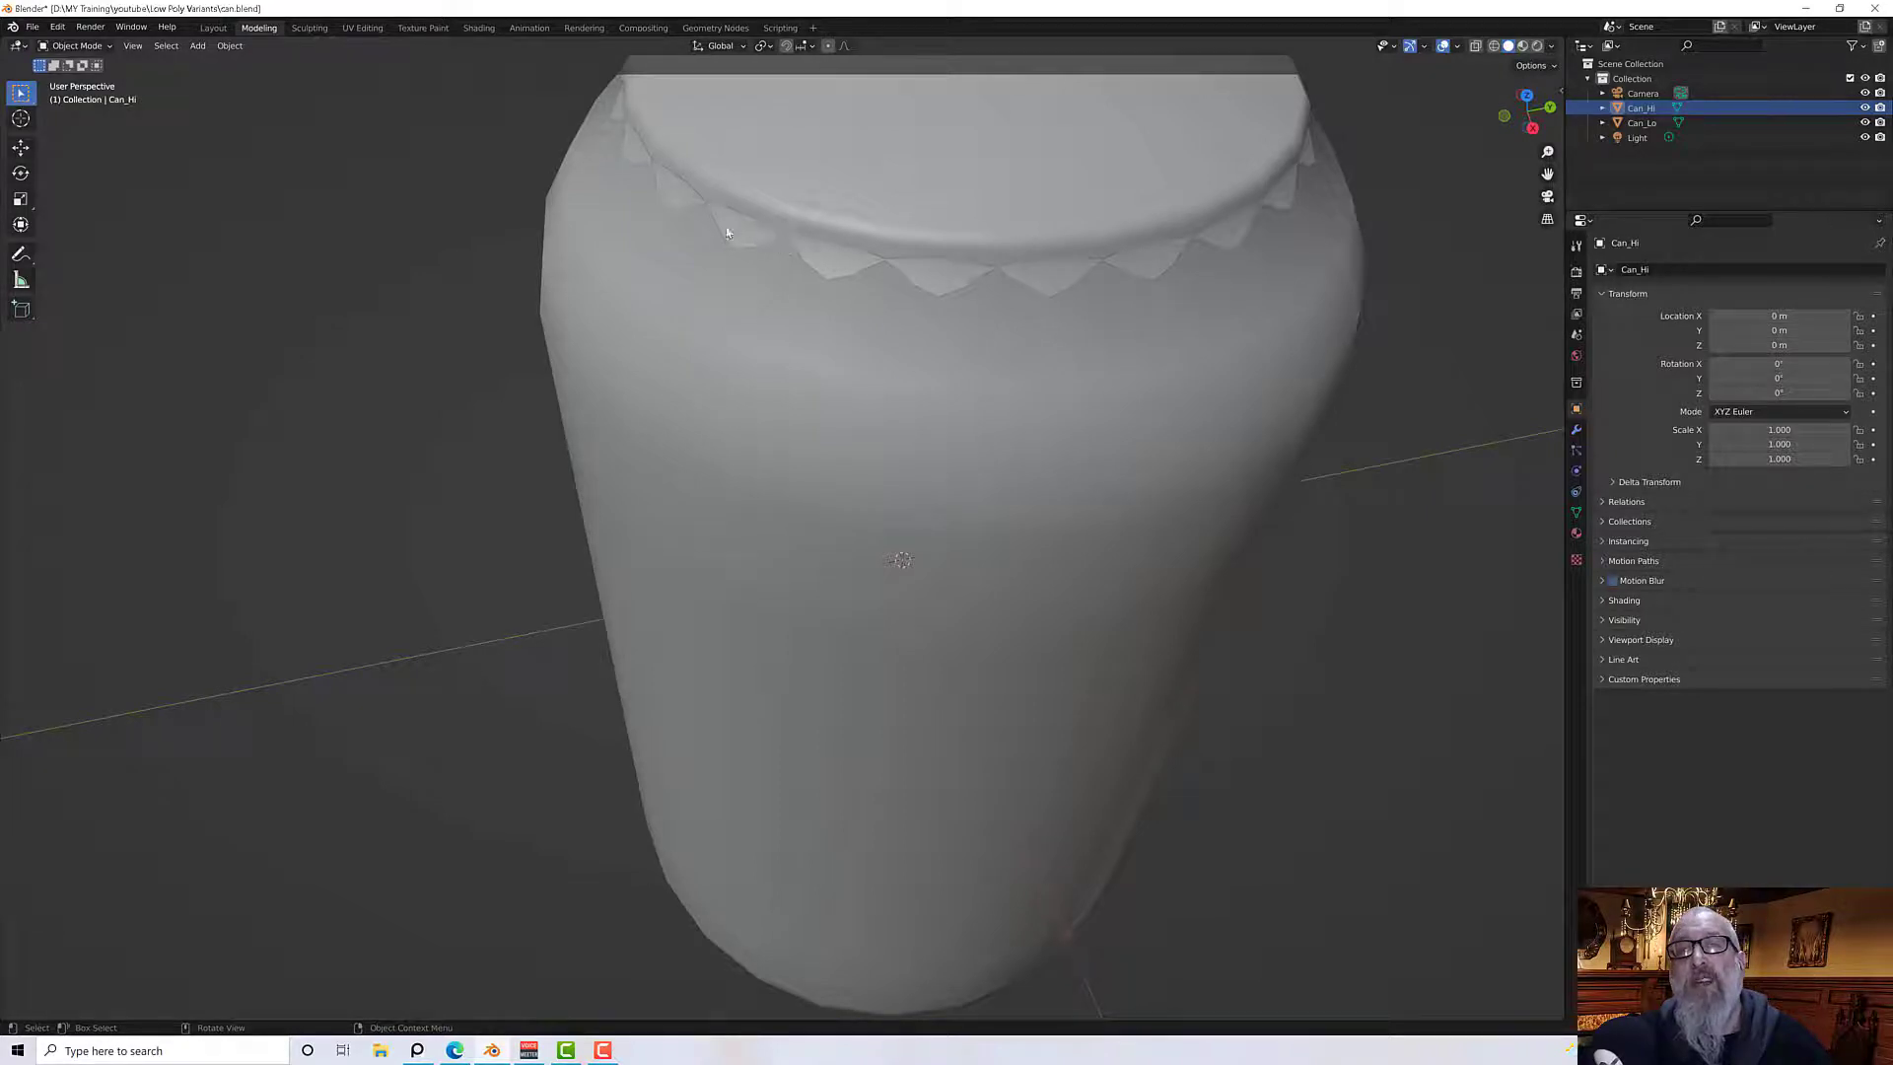
middle_click_drag(943, 282, 1045, 346)
scroll(938, 253, "down", 1)
scroll(1010, 246, "up", 1)
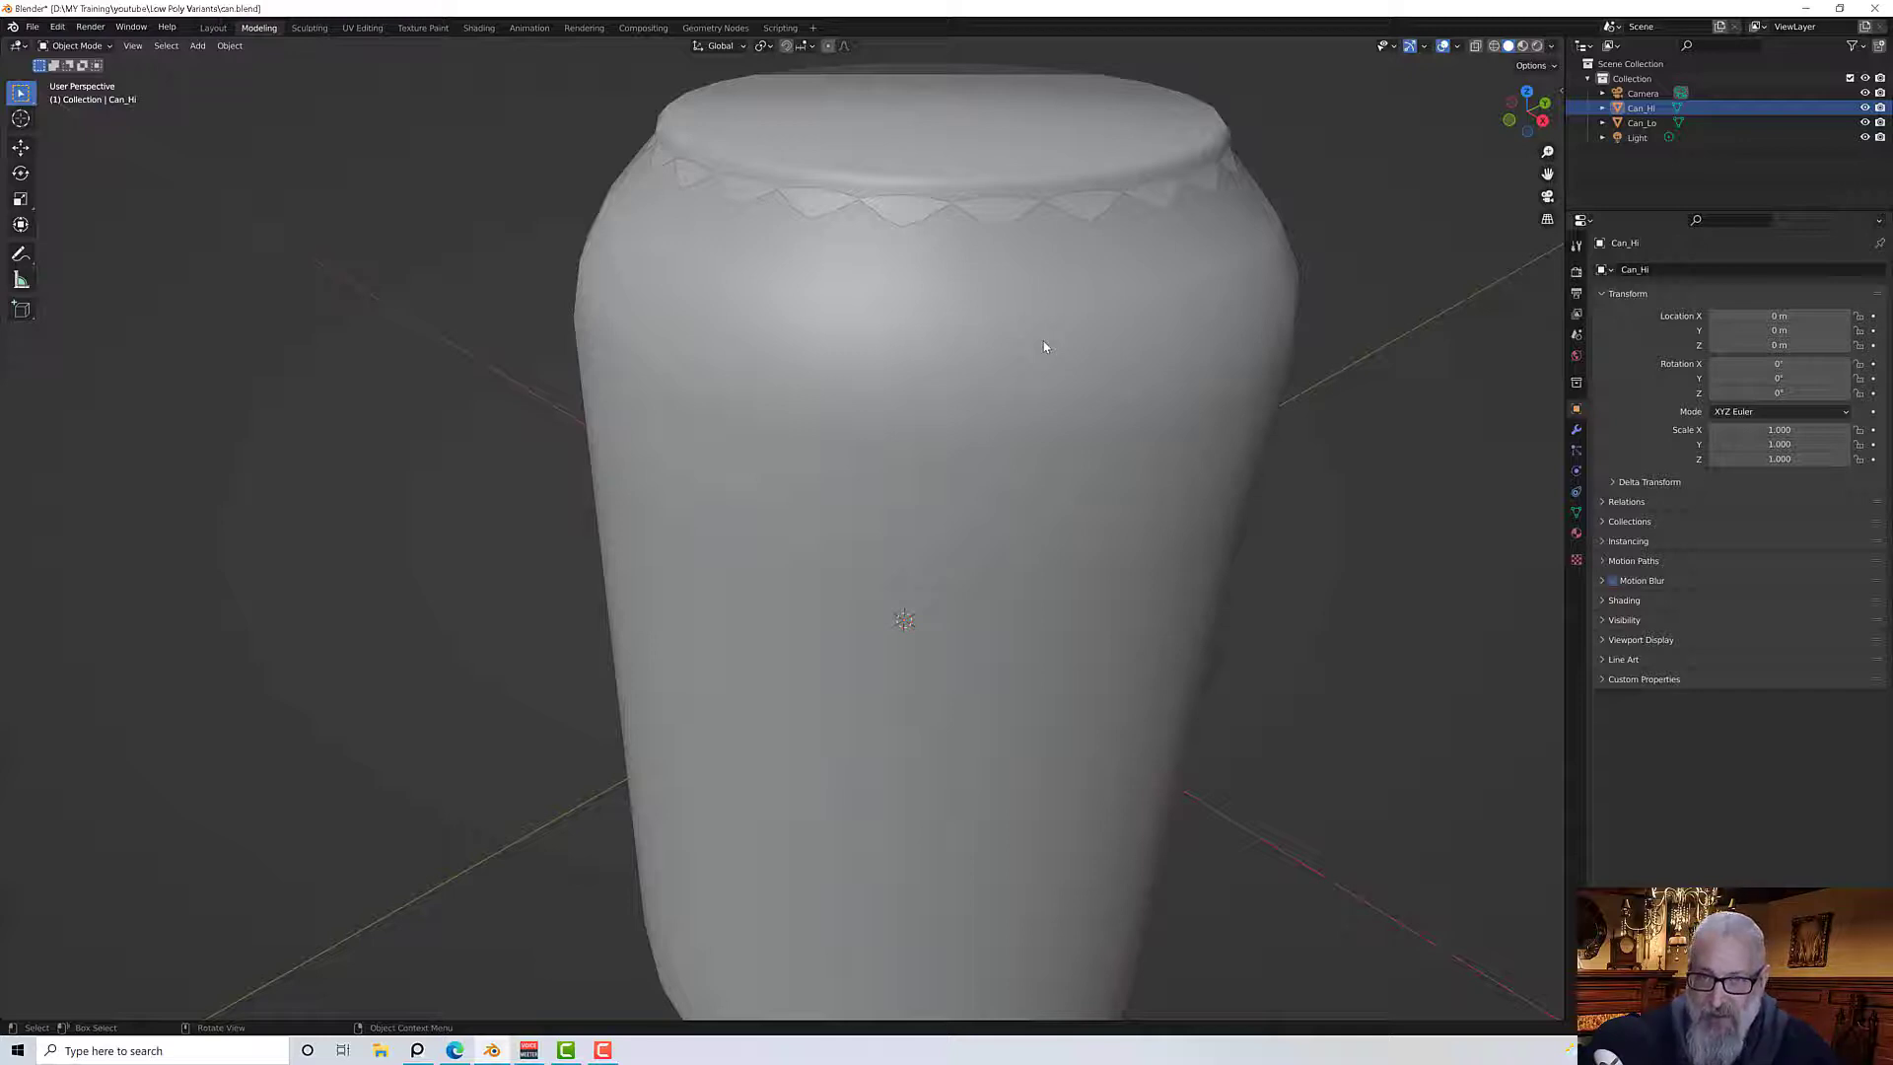
scroll(1032, 305, "down", 2)
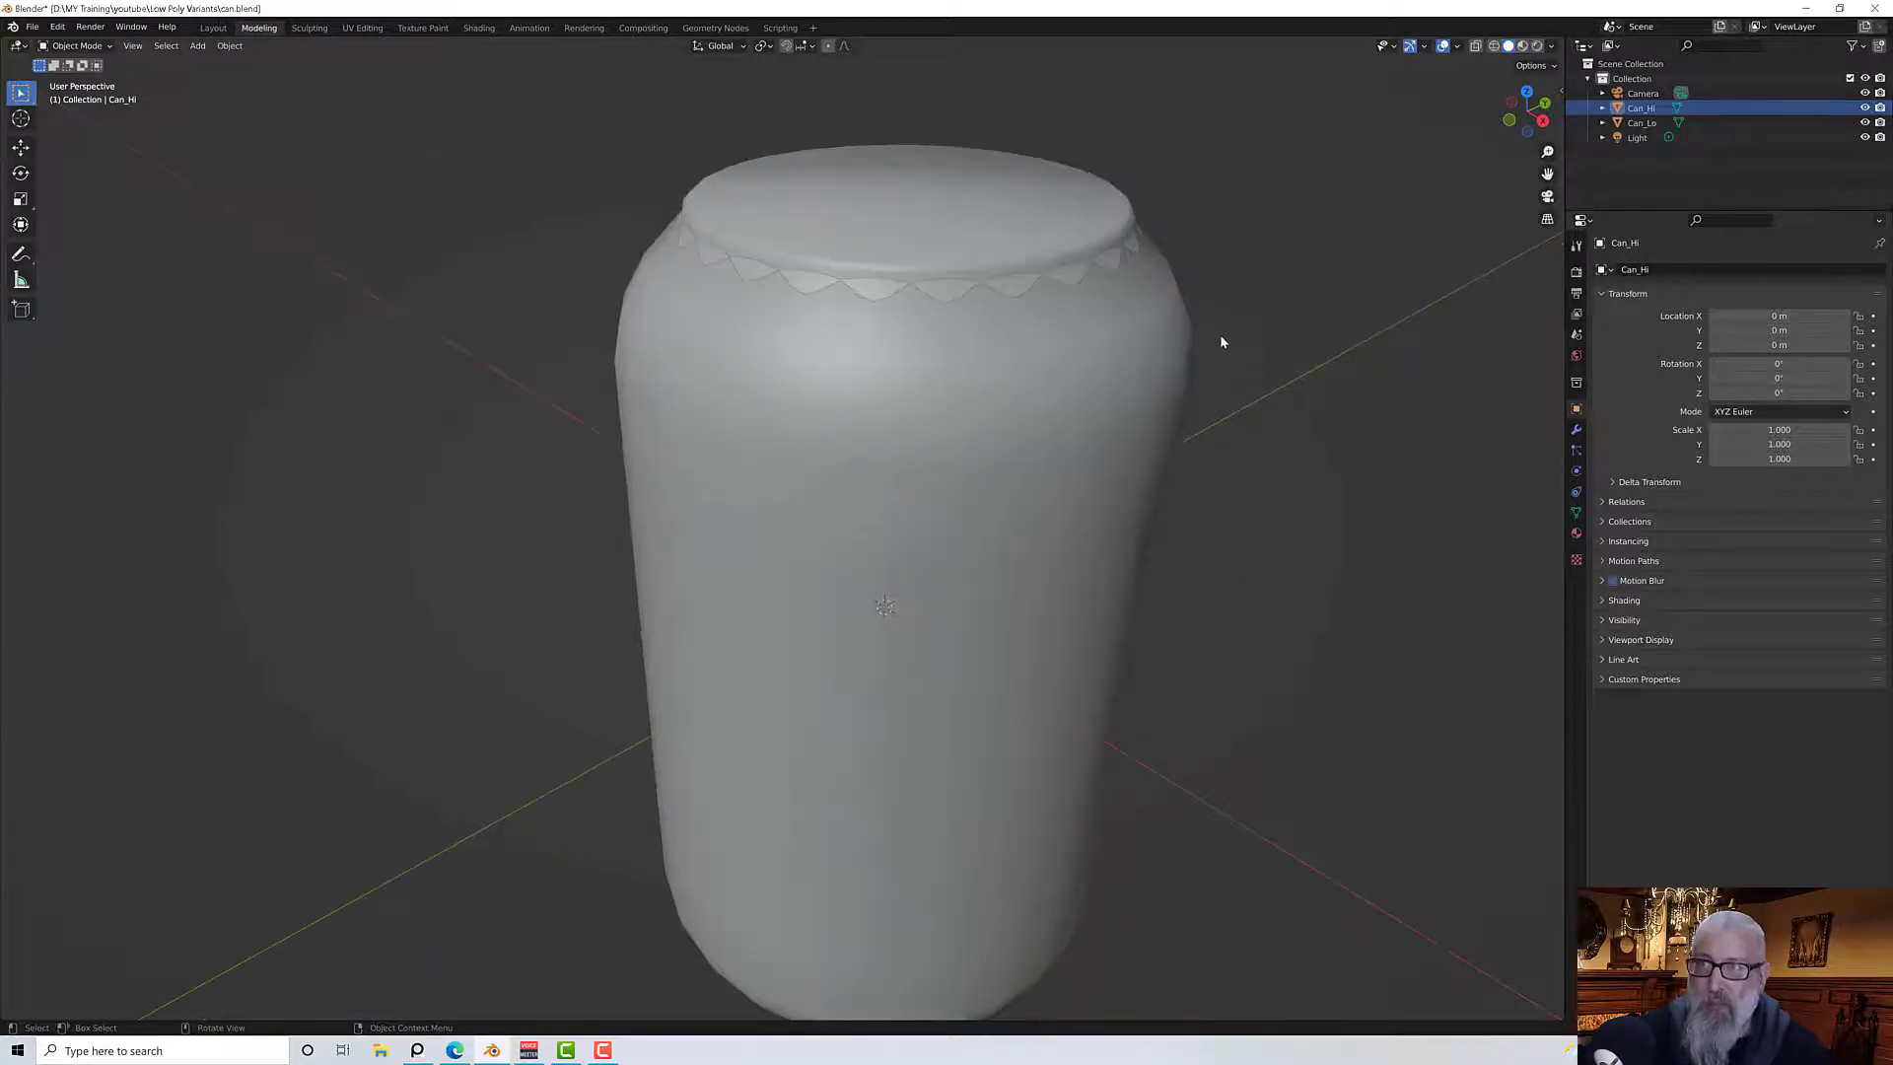
middle_click_drag(1221, 341, 1272, 347)
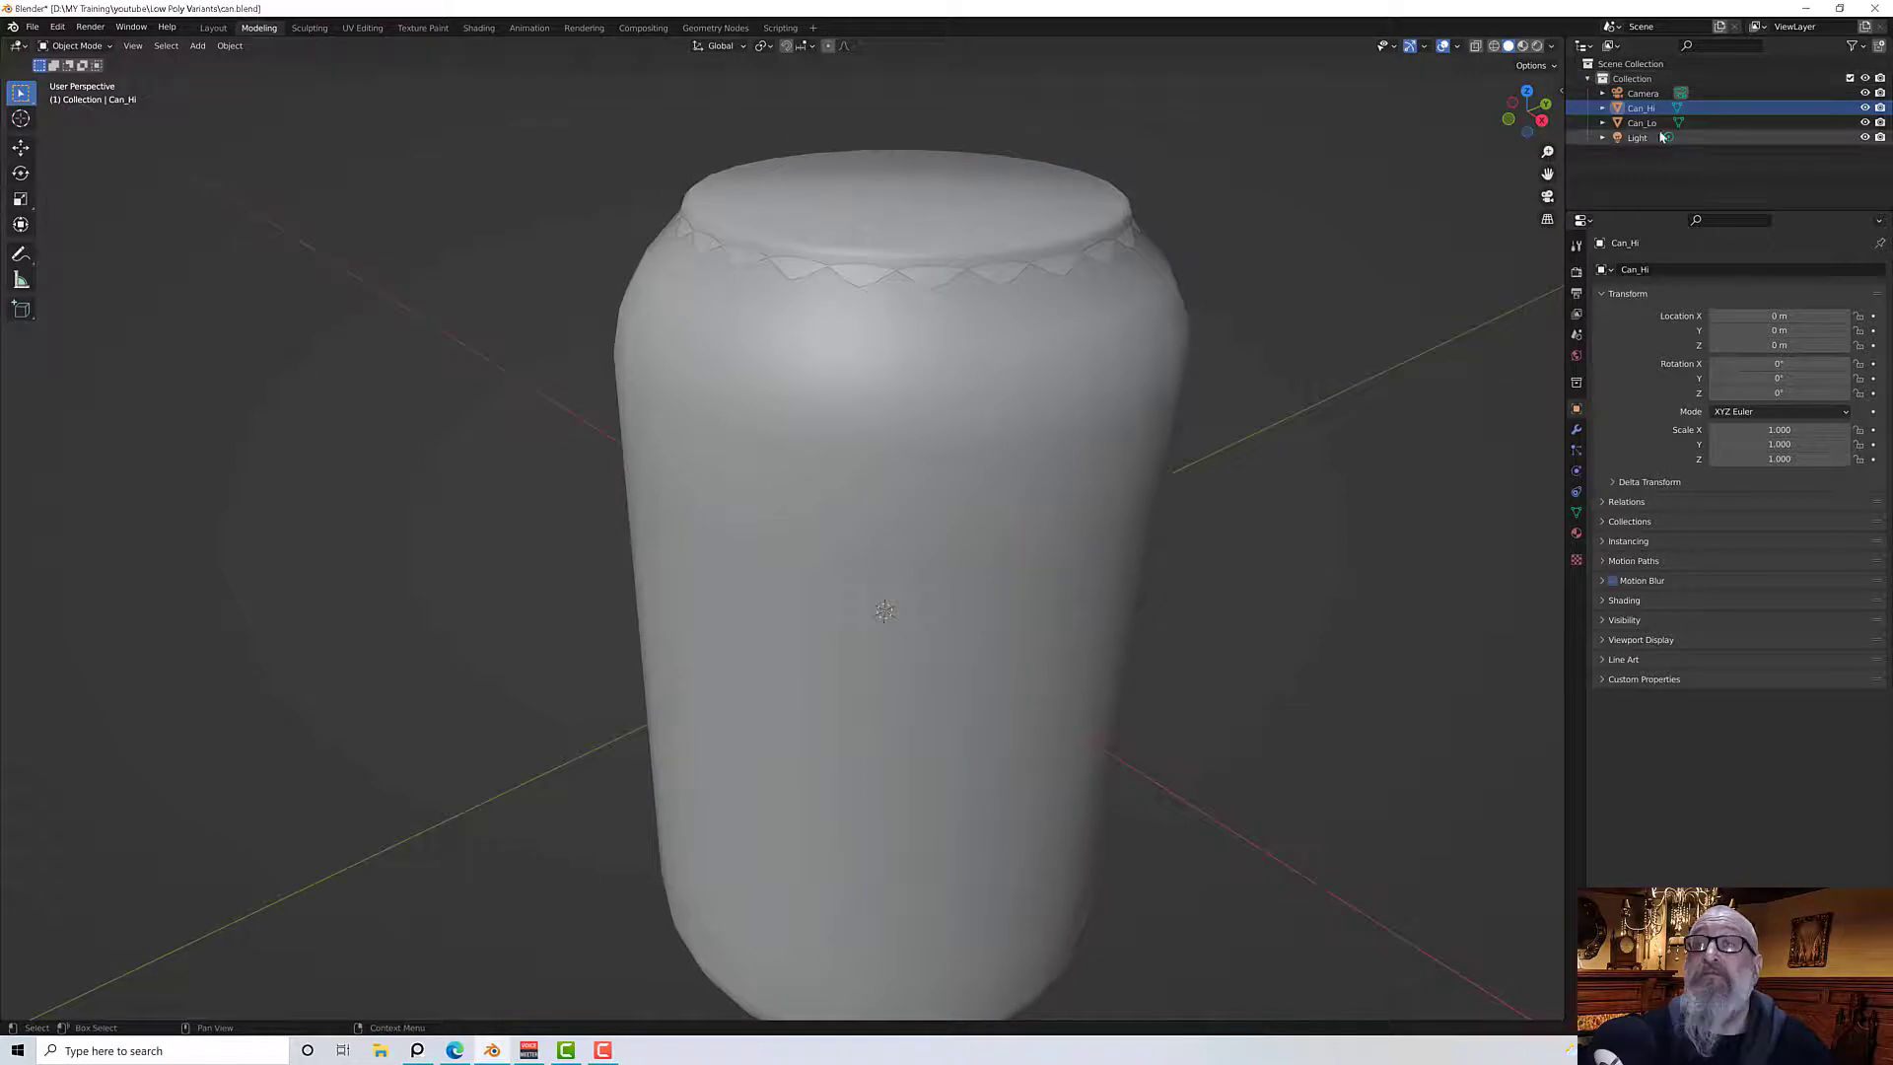
Select Can_Lo and replace its existing material with a new material
left_click(1028, 357)
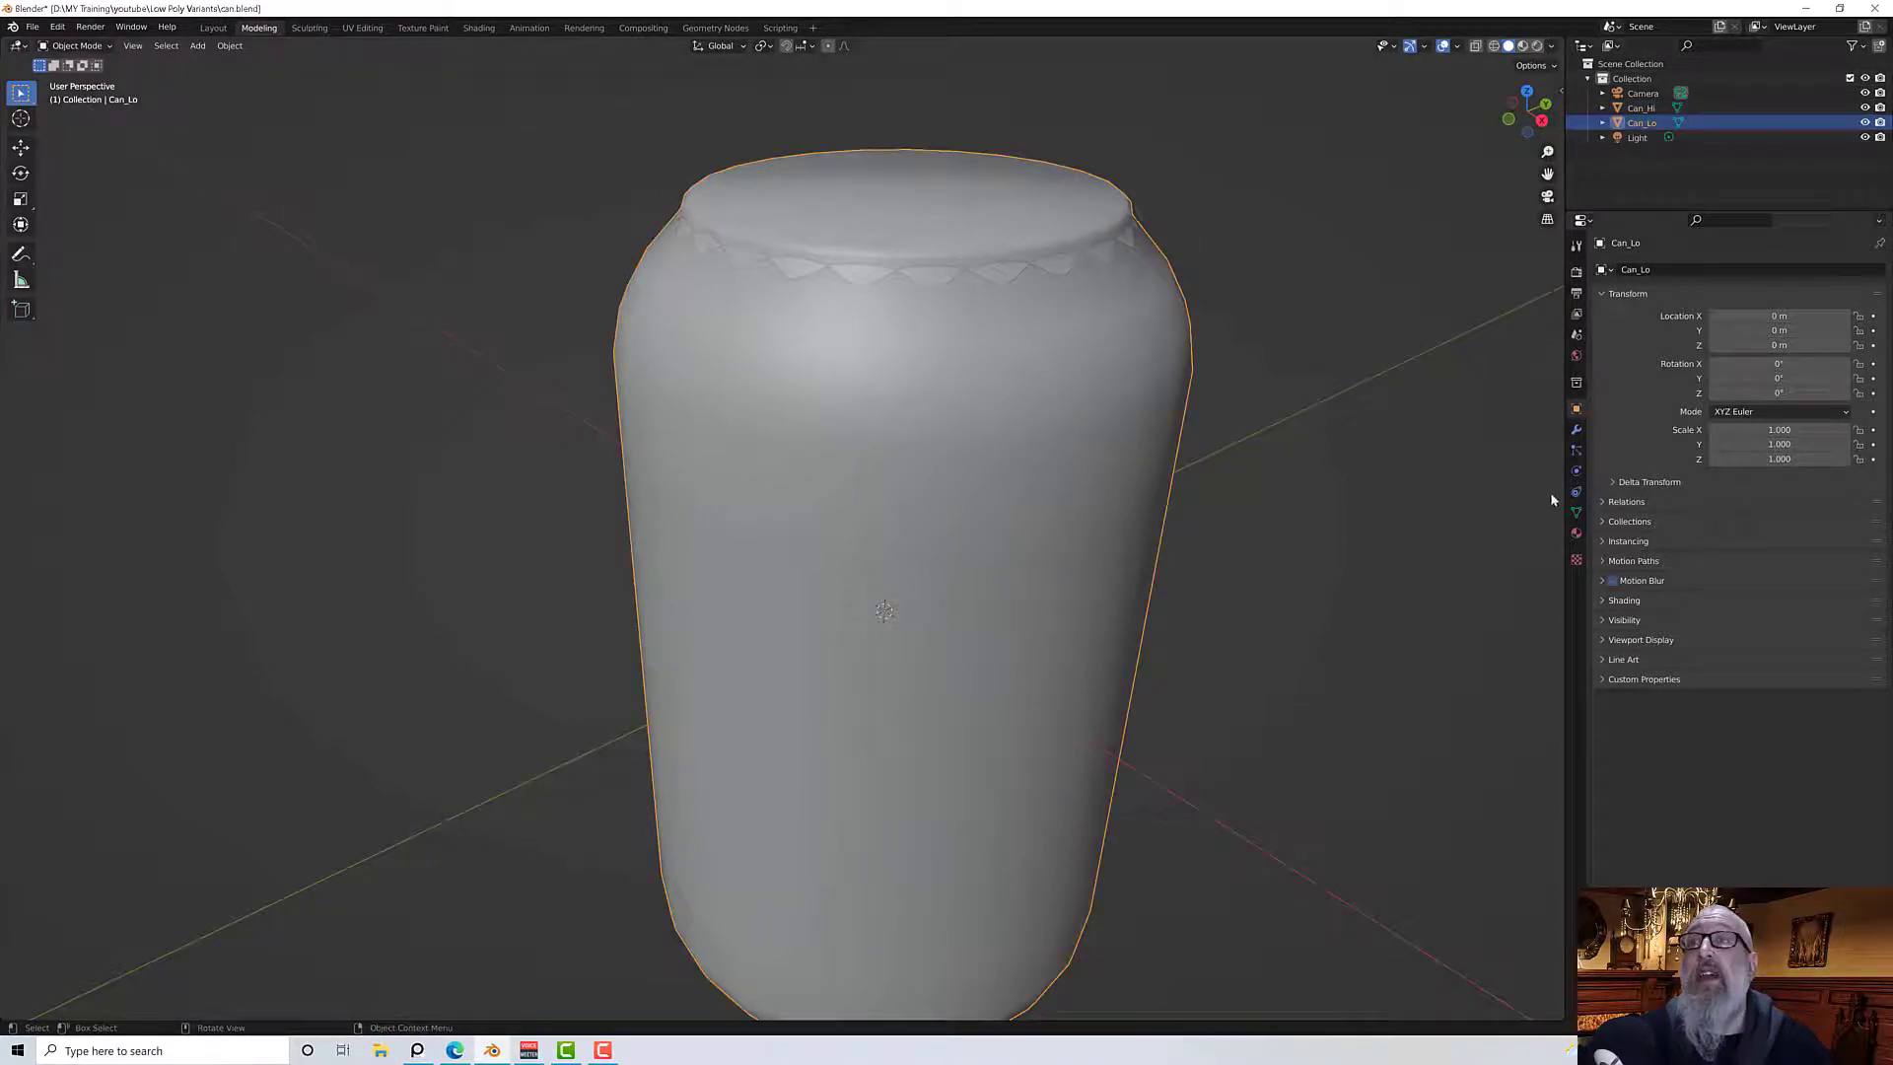
left_click(1577, 532)
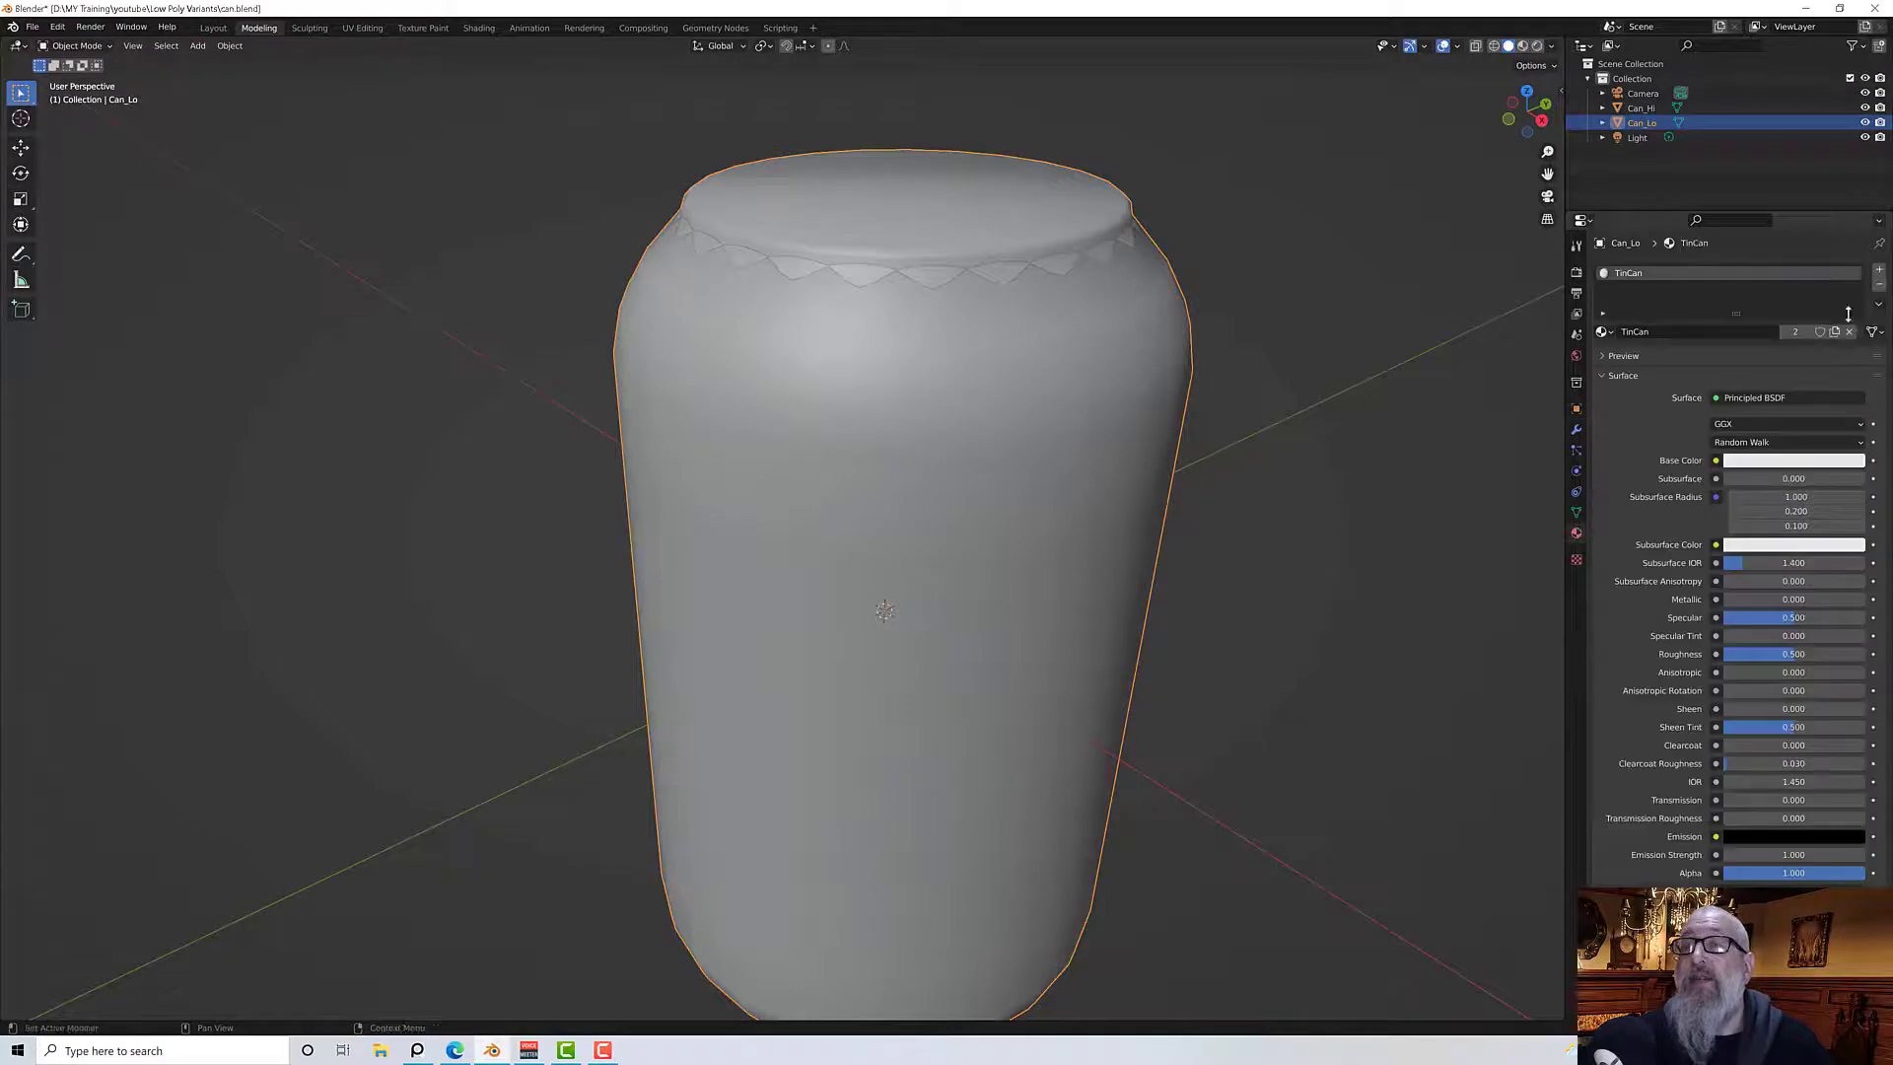
left_click(1879, 284)
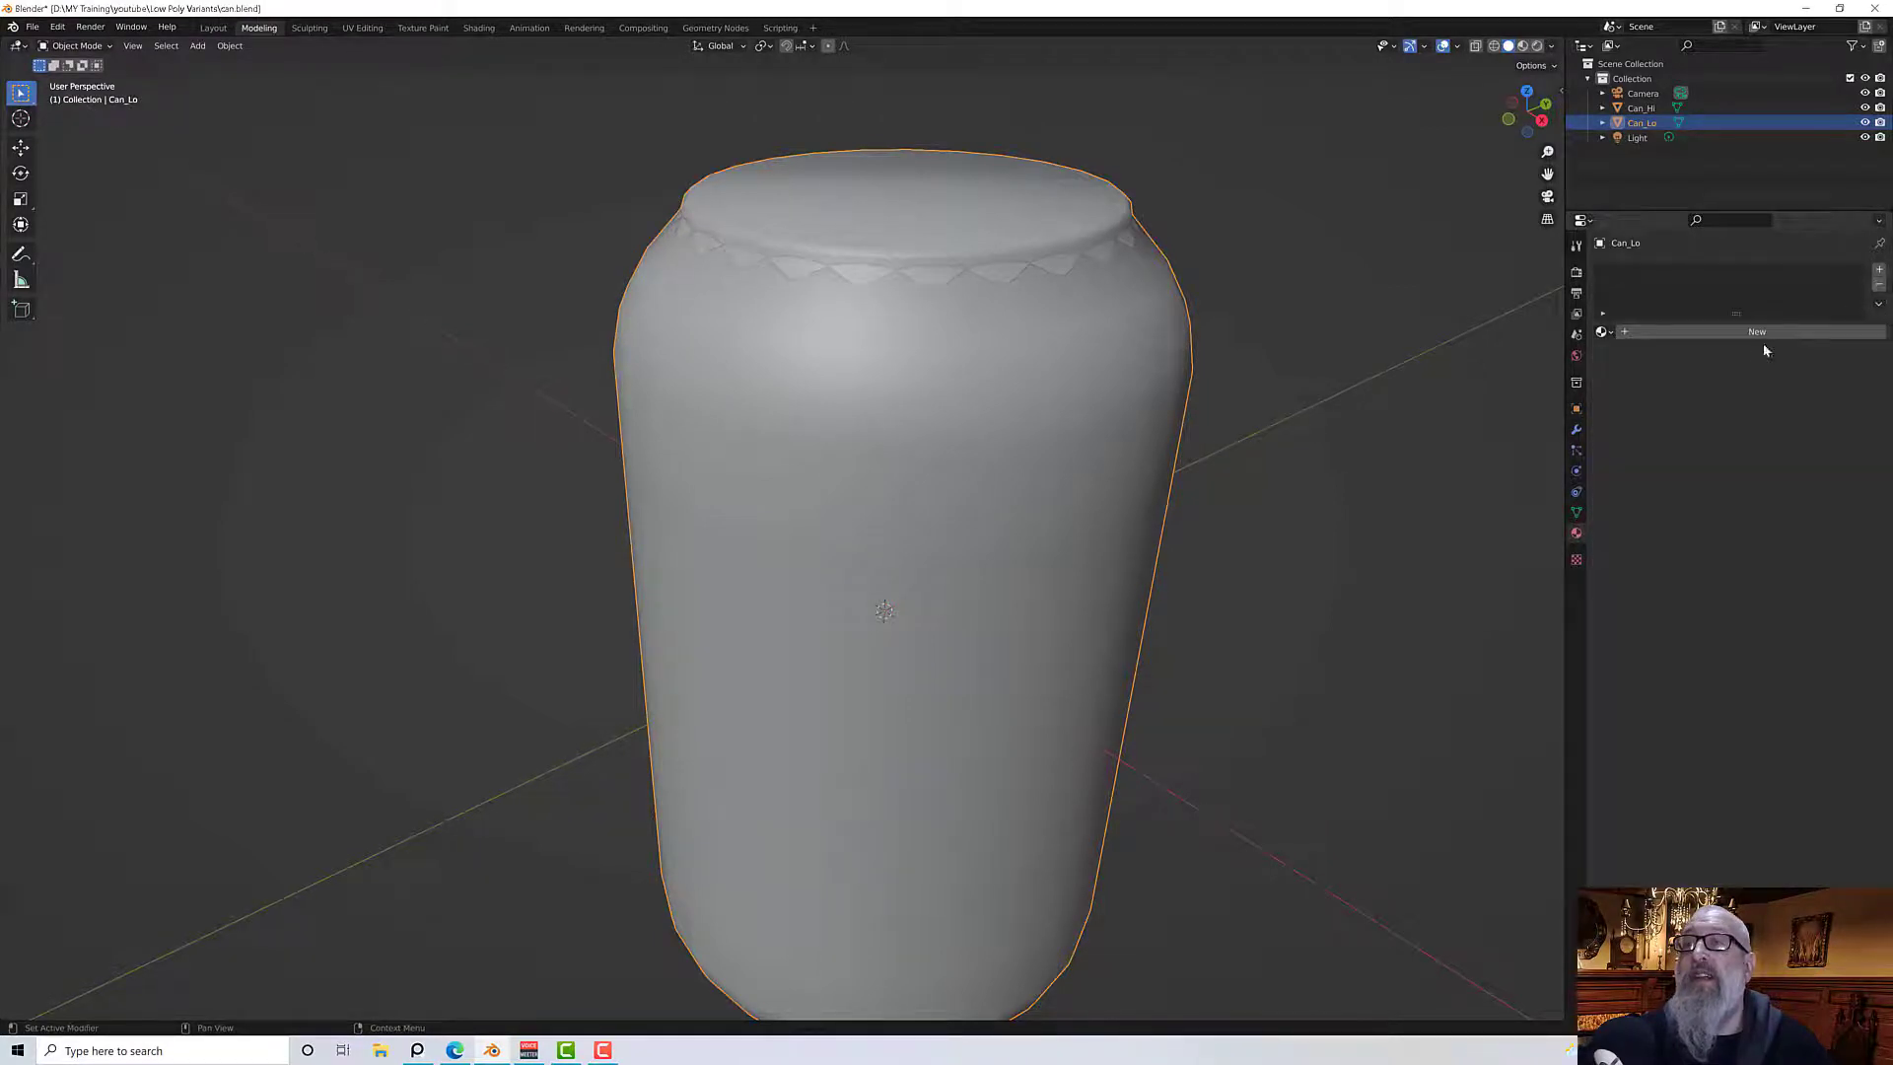
left_click(1637, 336)
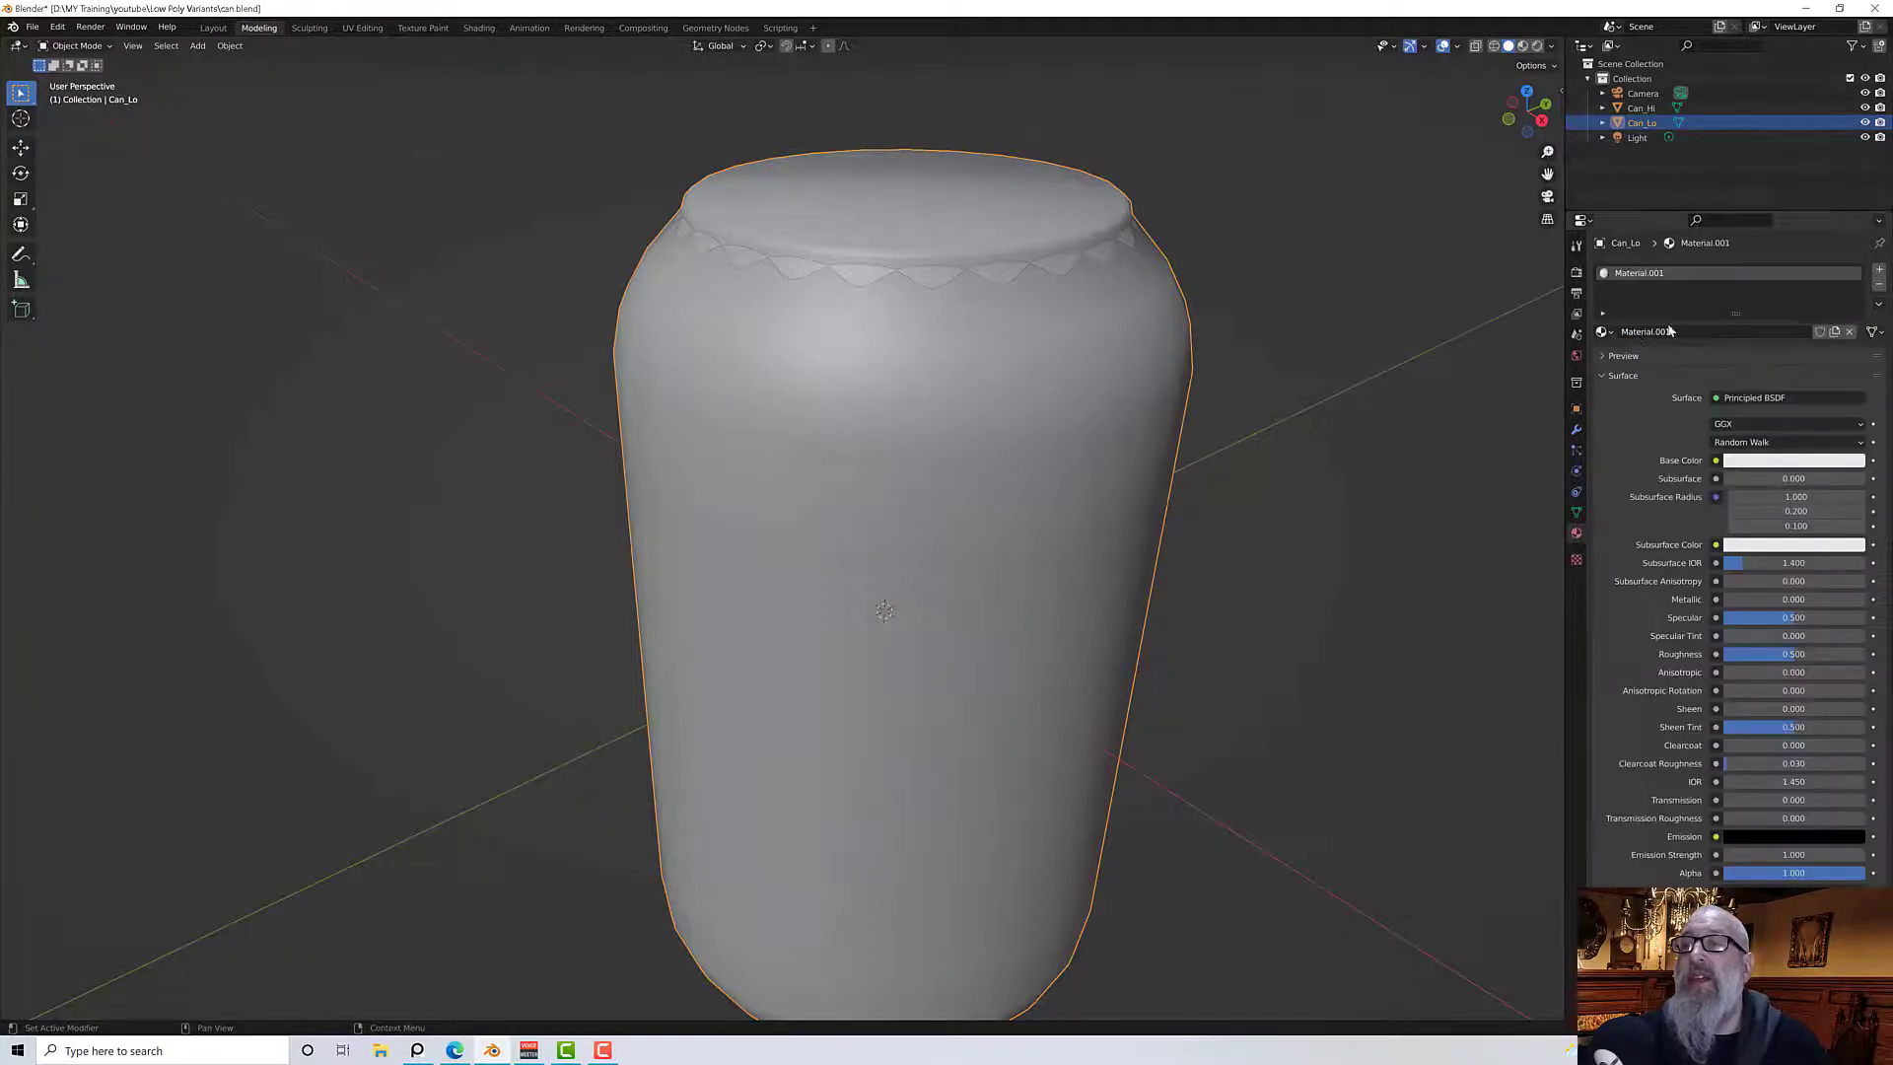
Try to rename the new material TinCan
left_click(1681, 331)
key("ctrl+a")
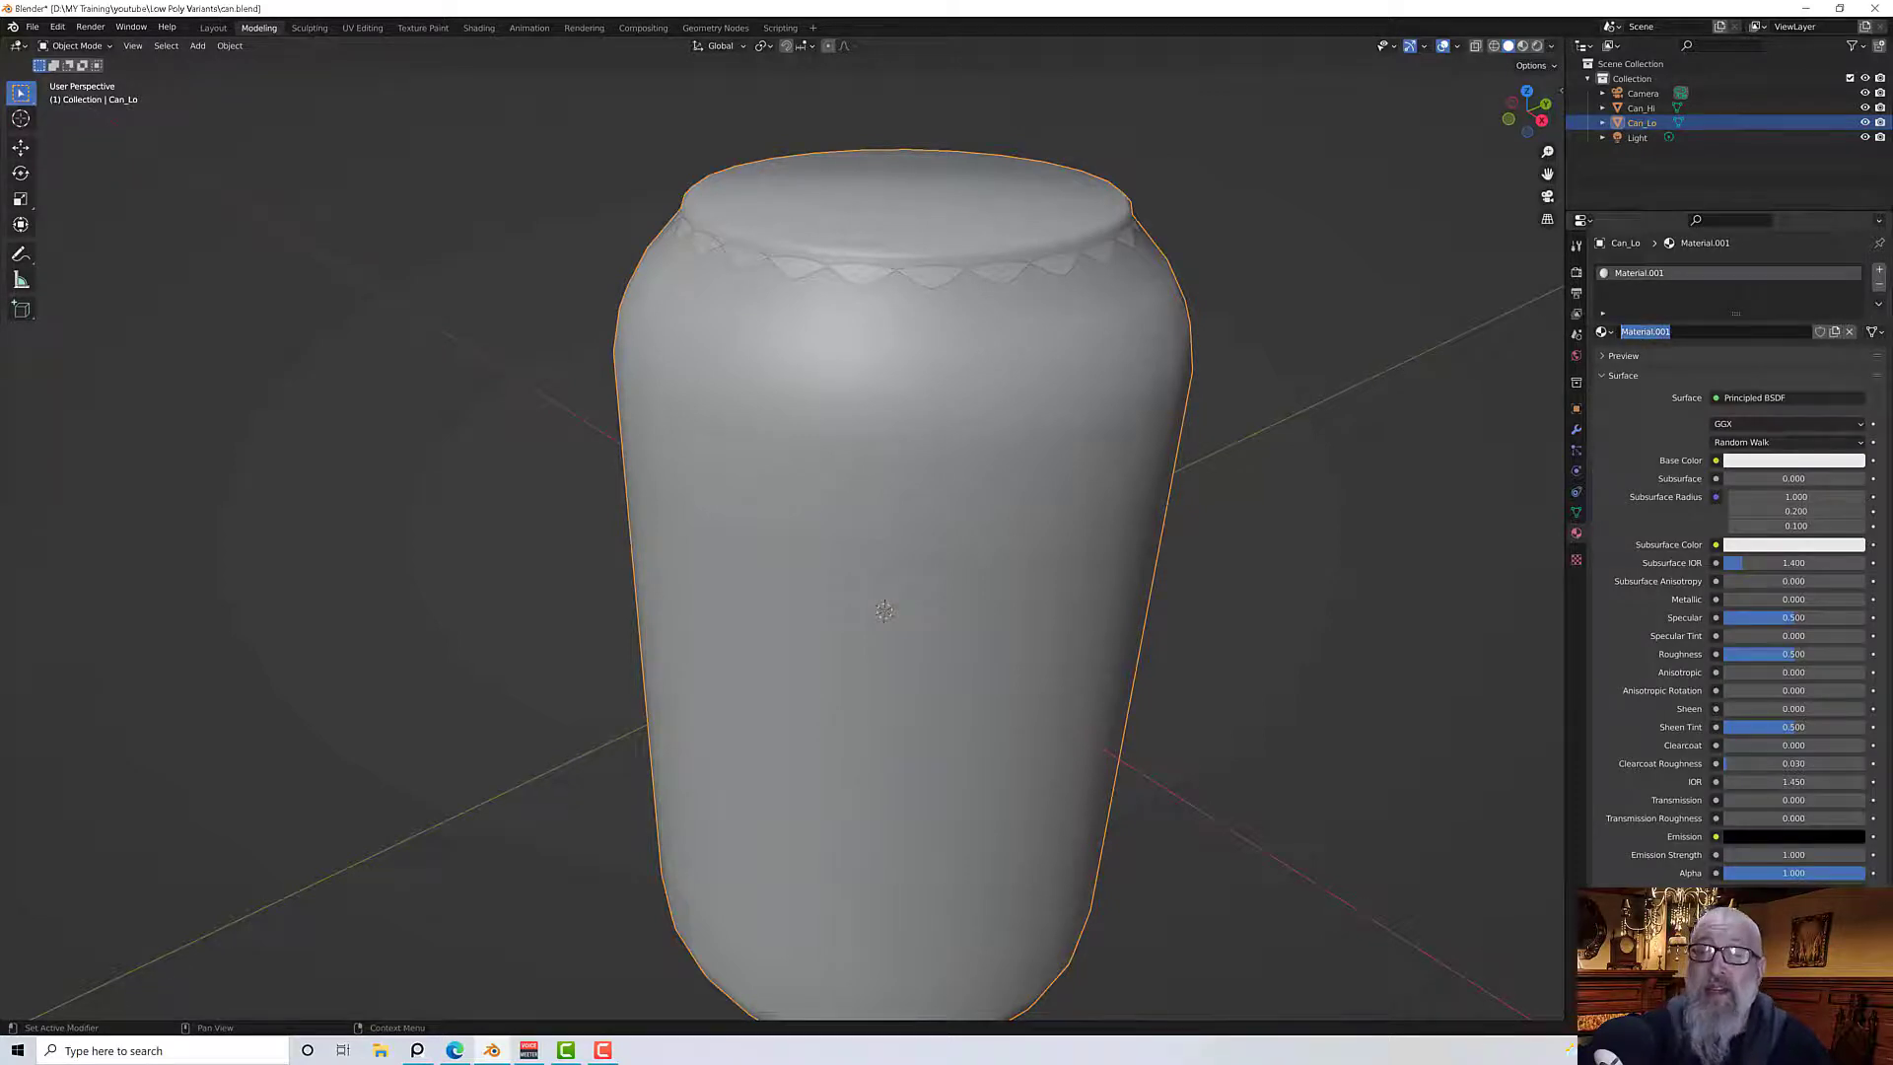
type("TinCan")
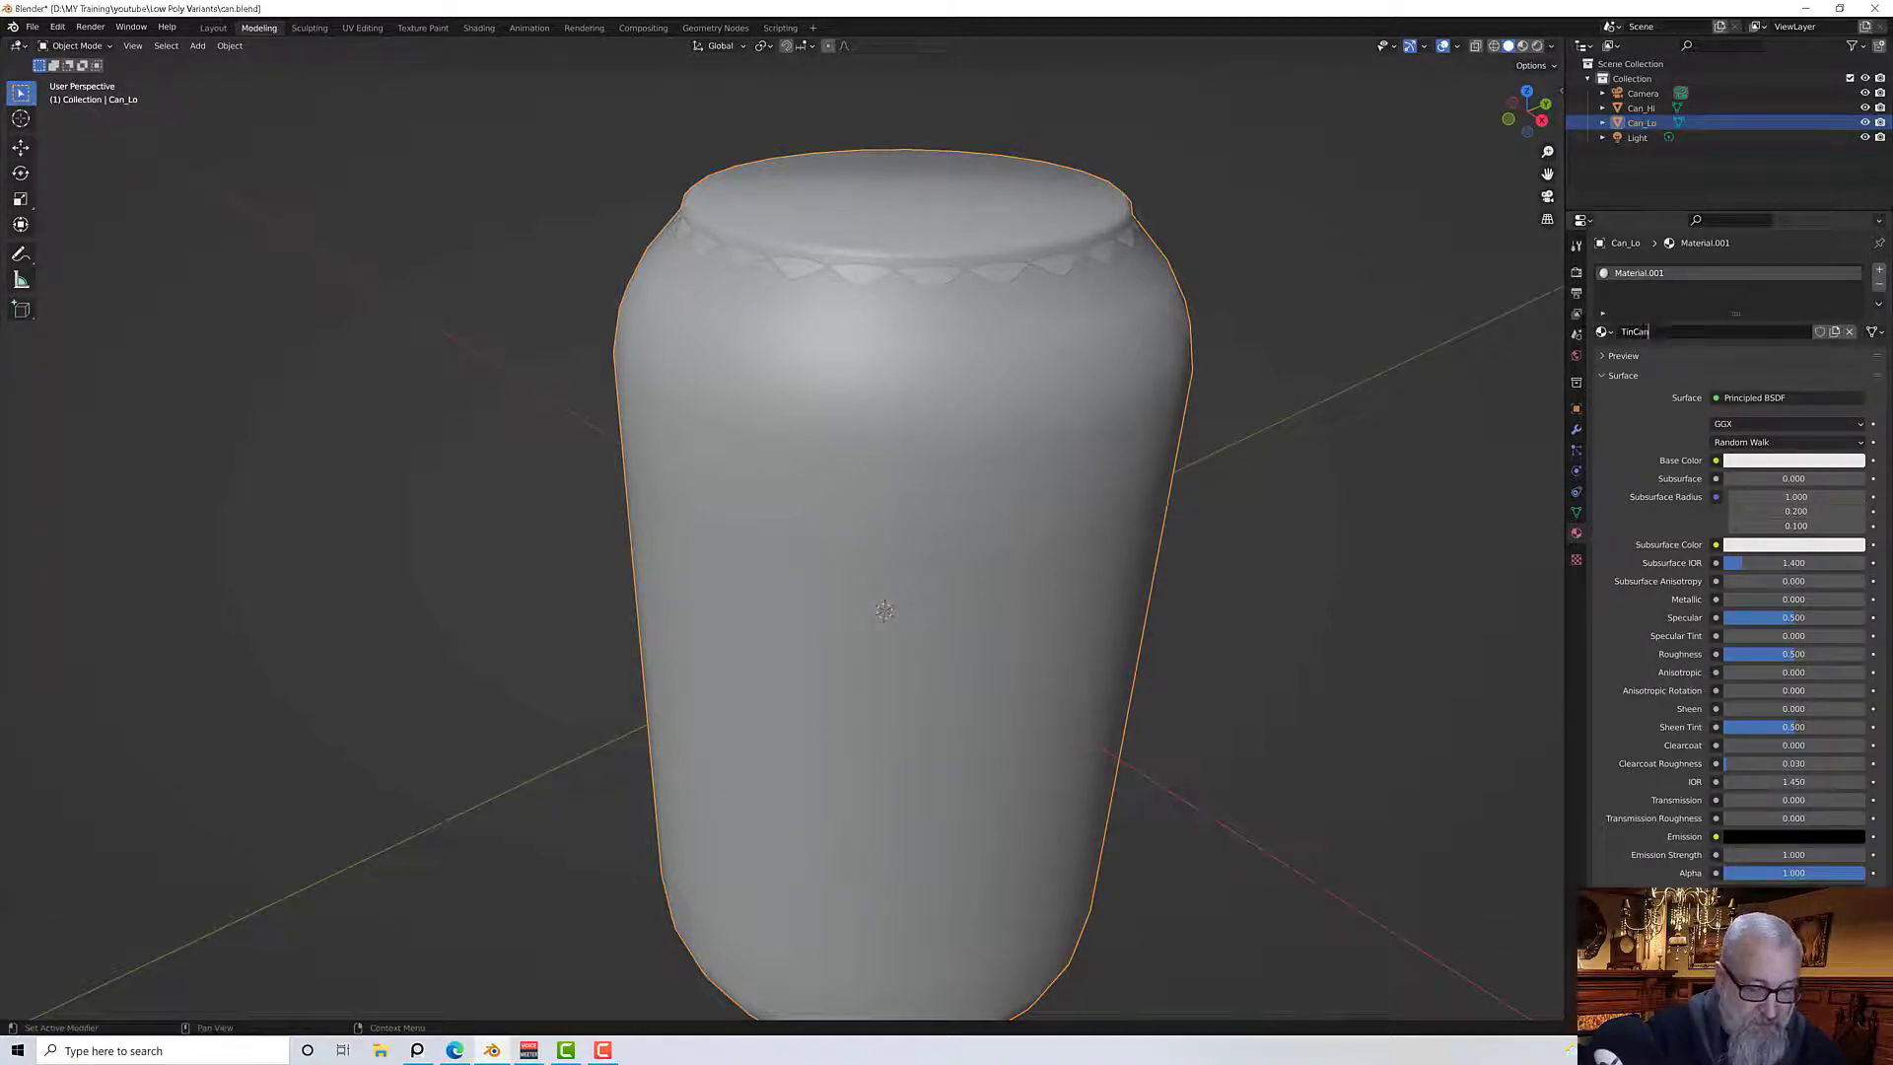
key("Return")
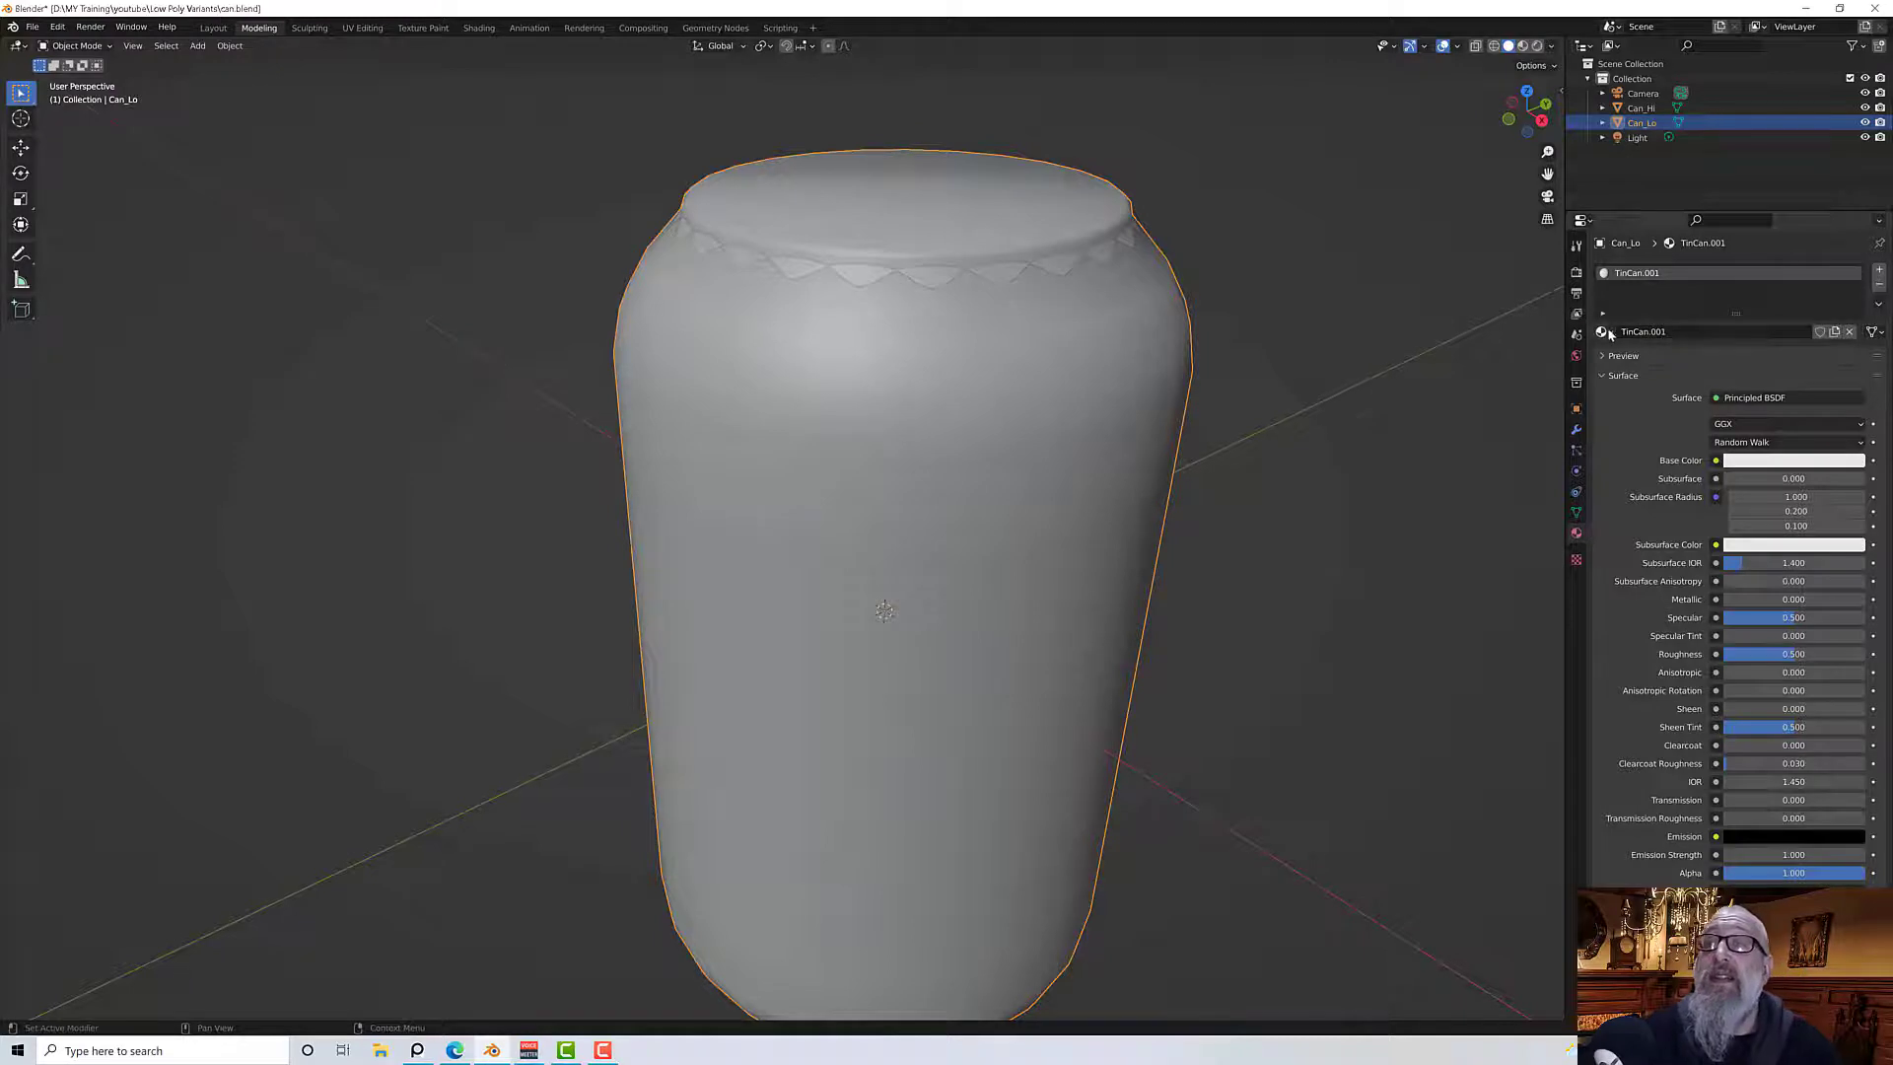
Rename the low-poly can's material Tin_Can
left_click(1659, 334)
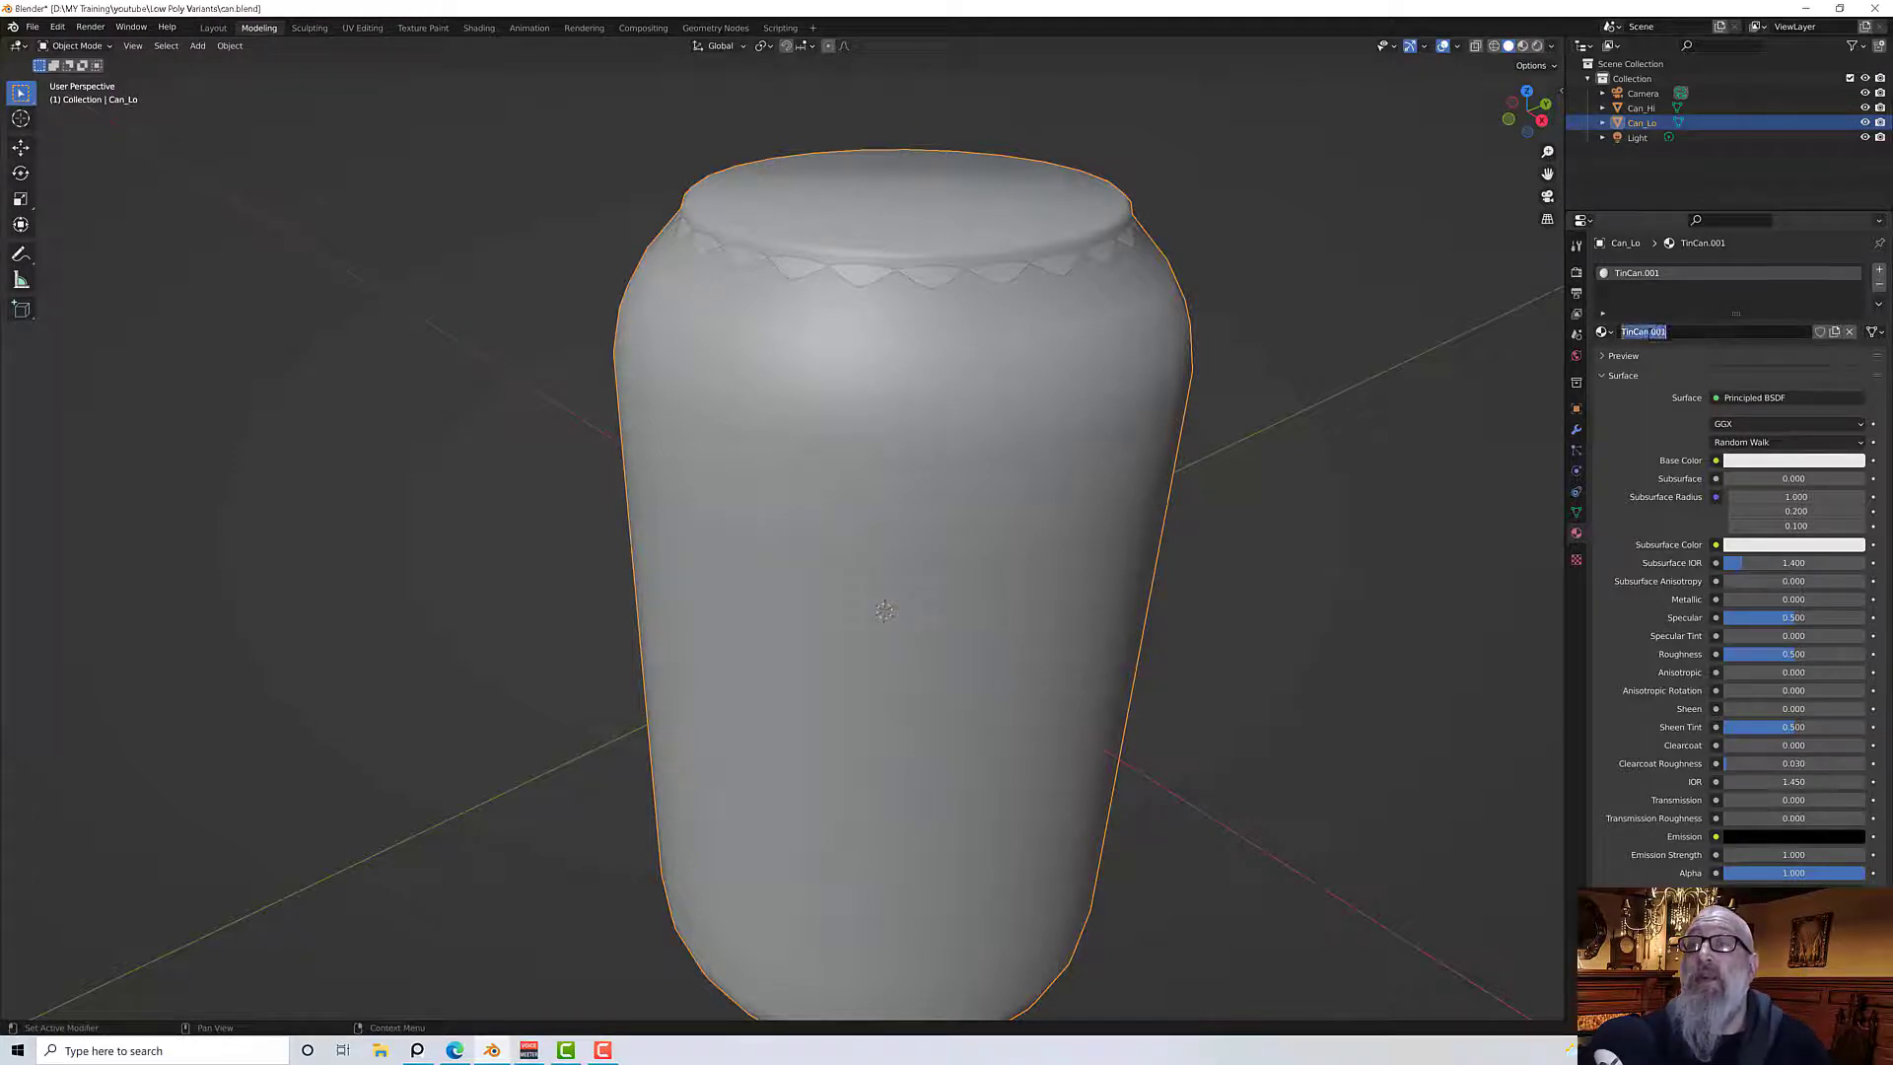
left_click_drag(1634, 332, 1669, 332)
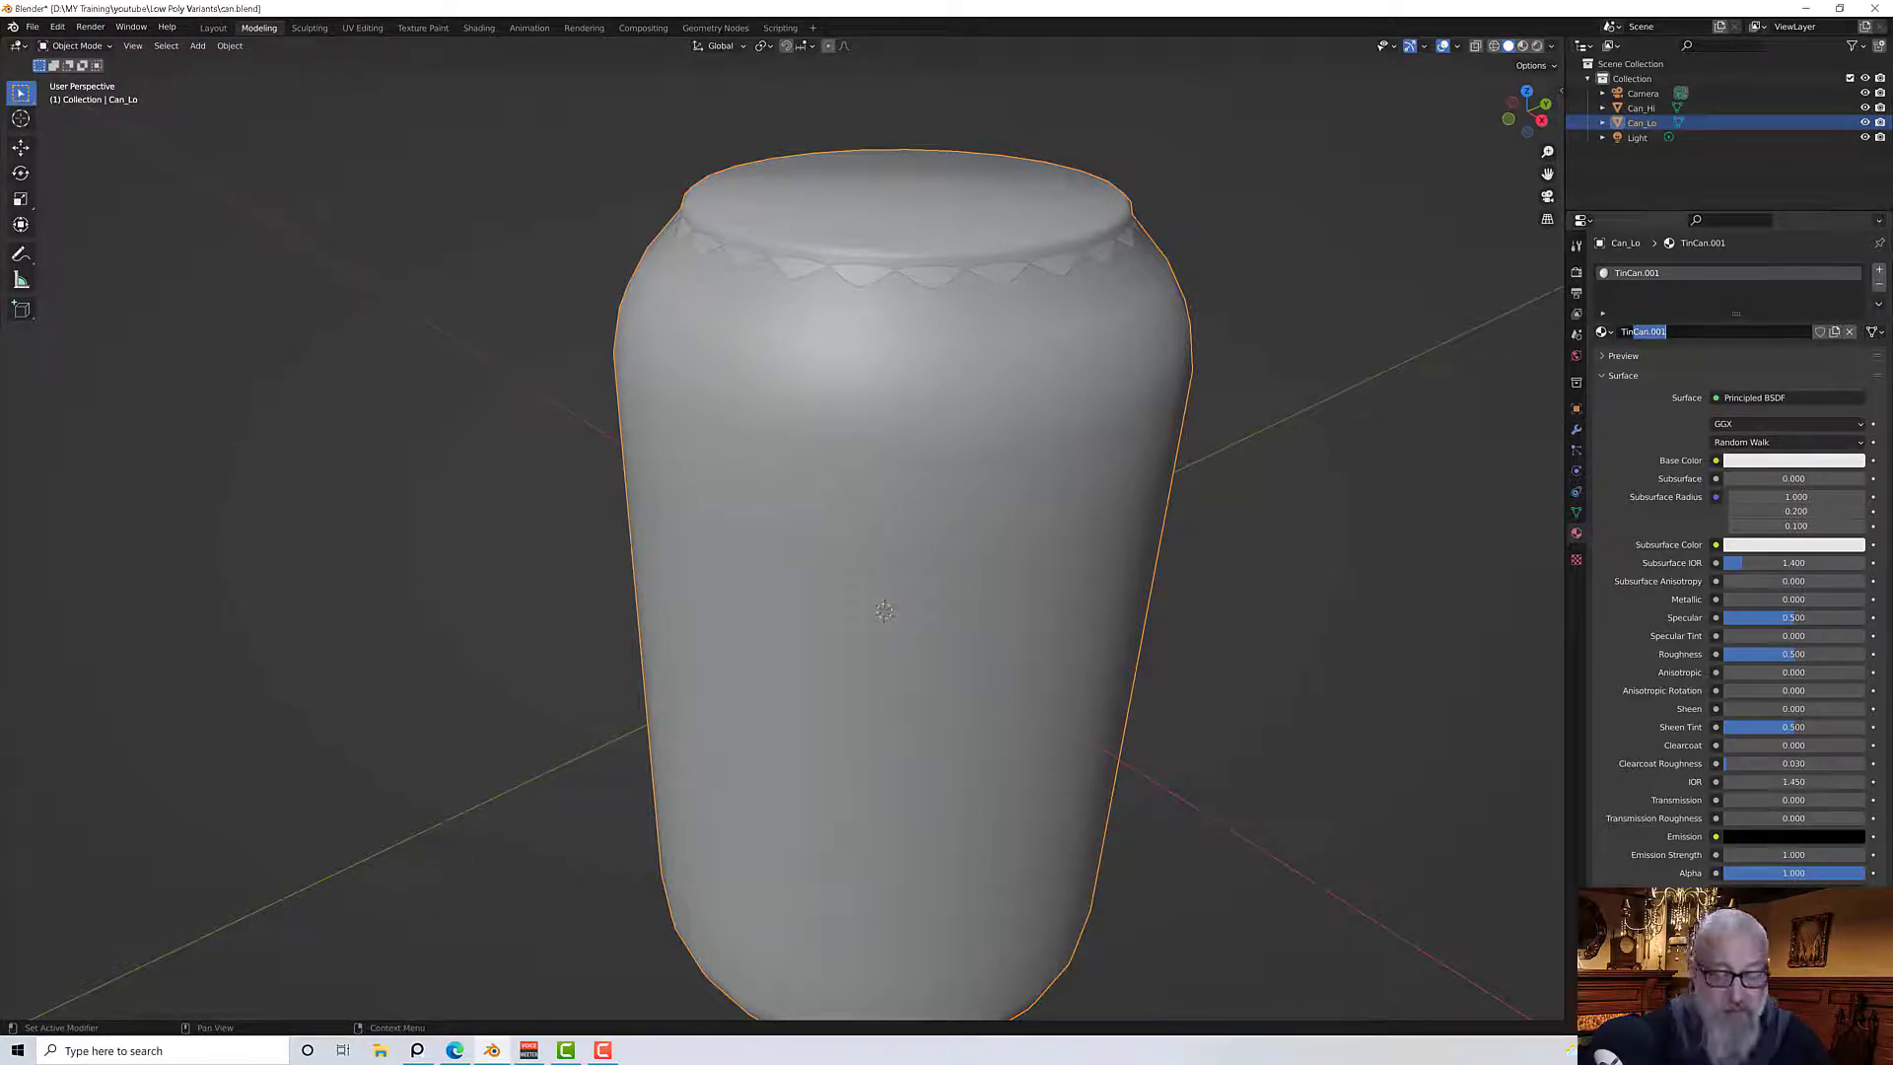
type("_Can")
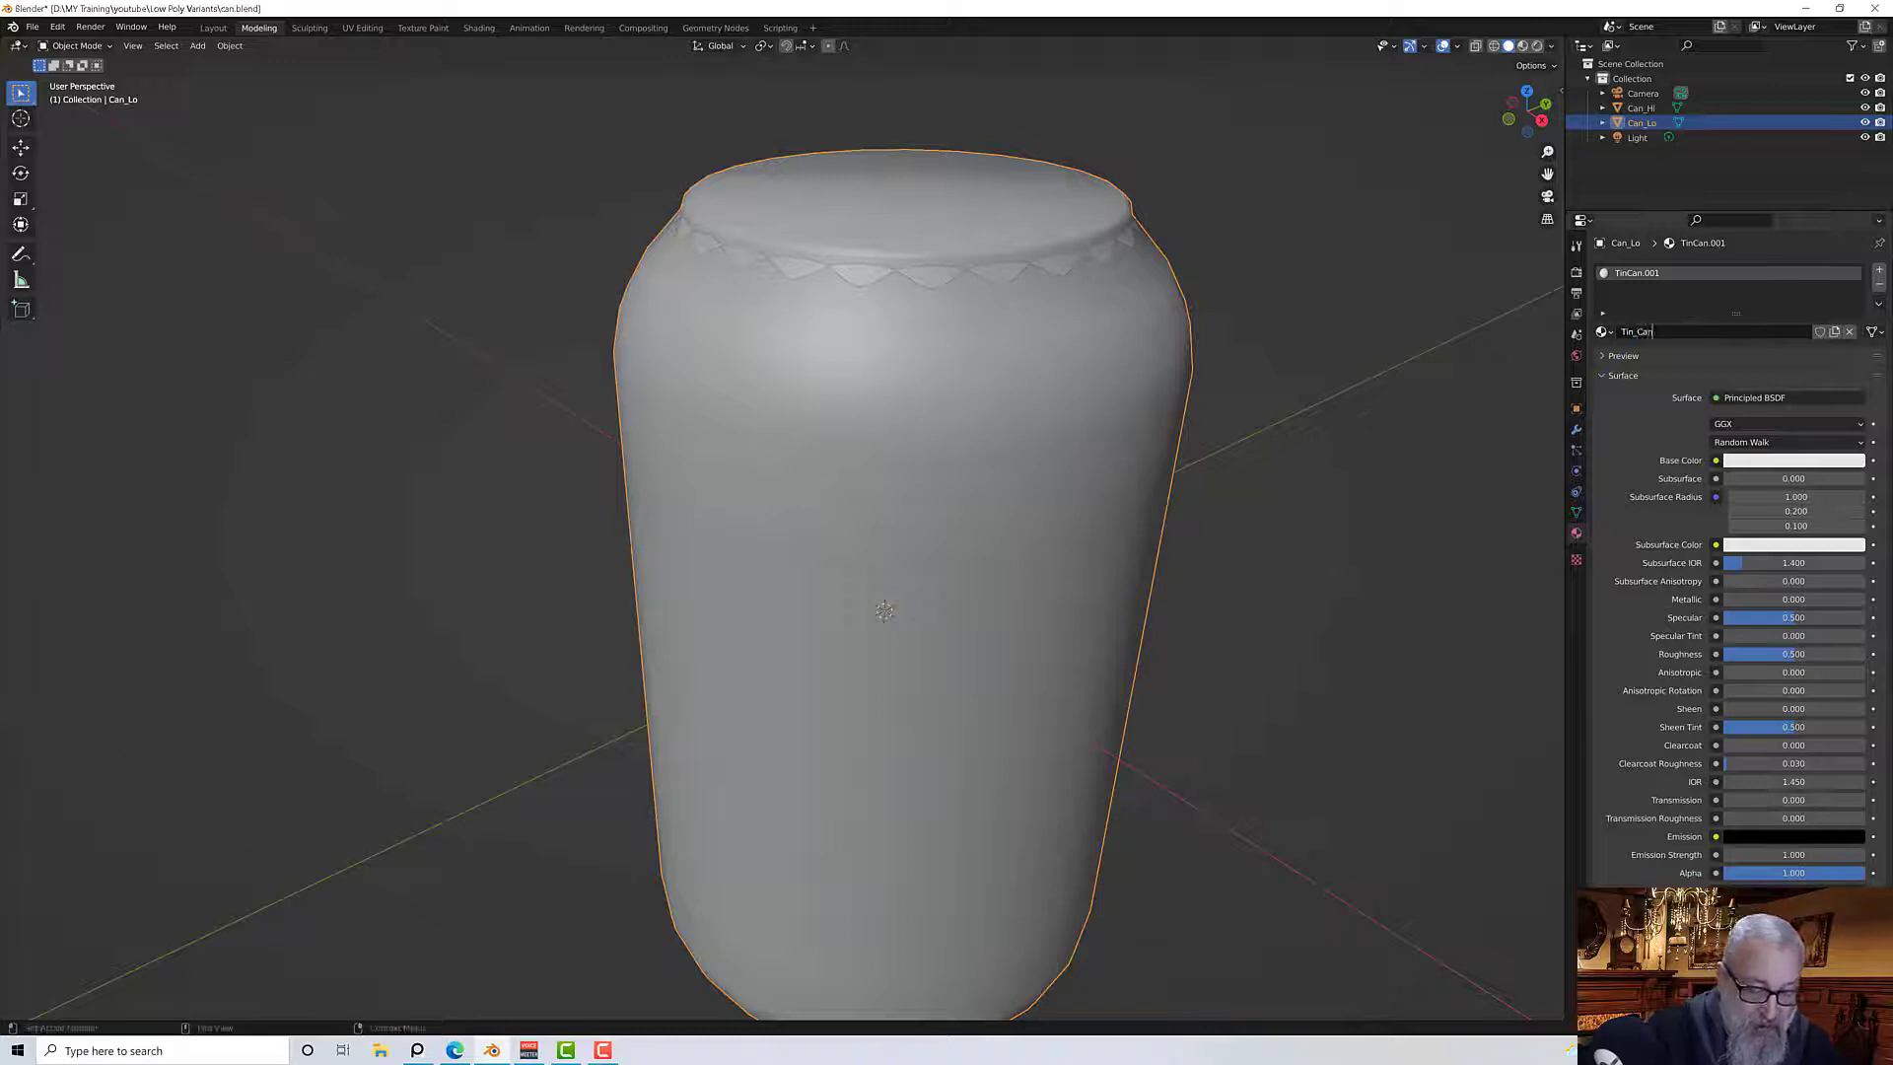
key("Return")
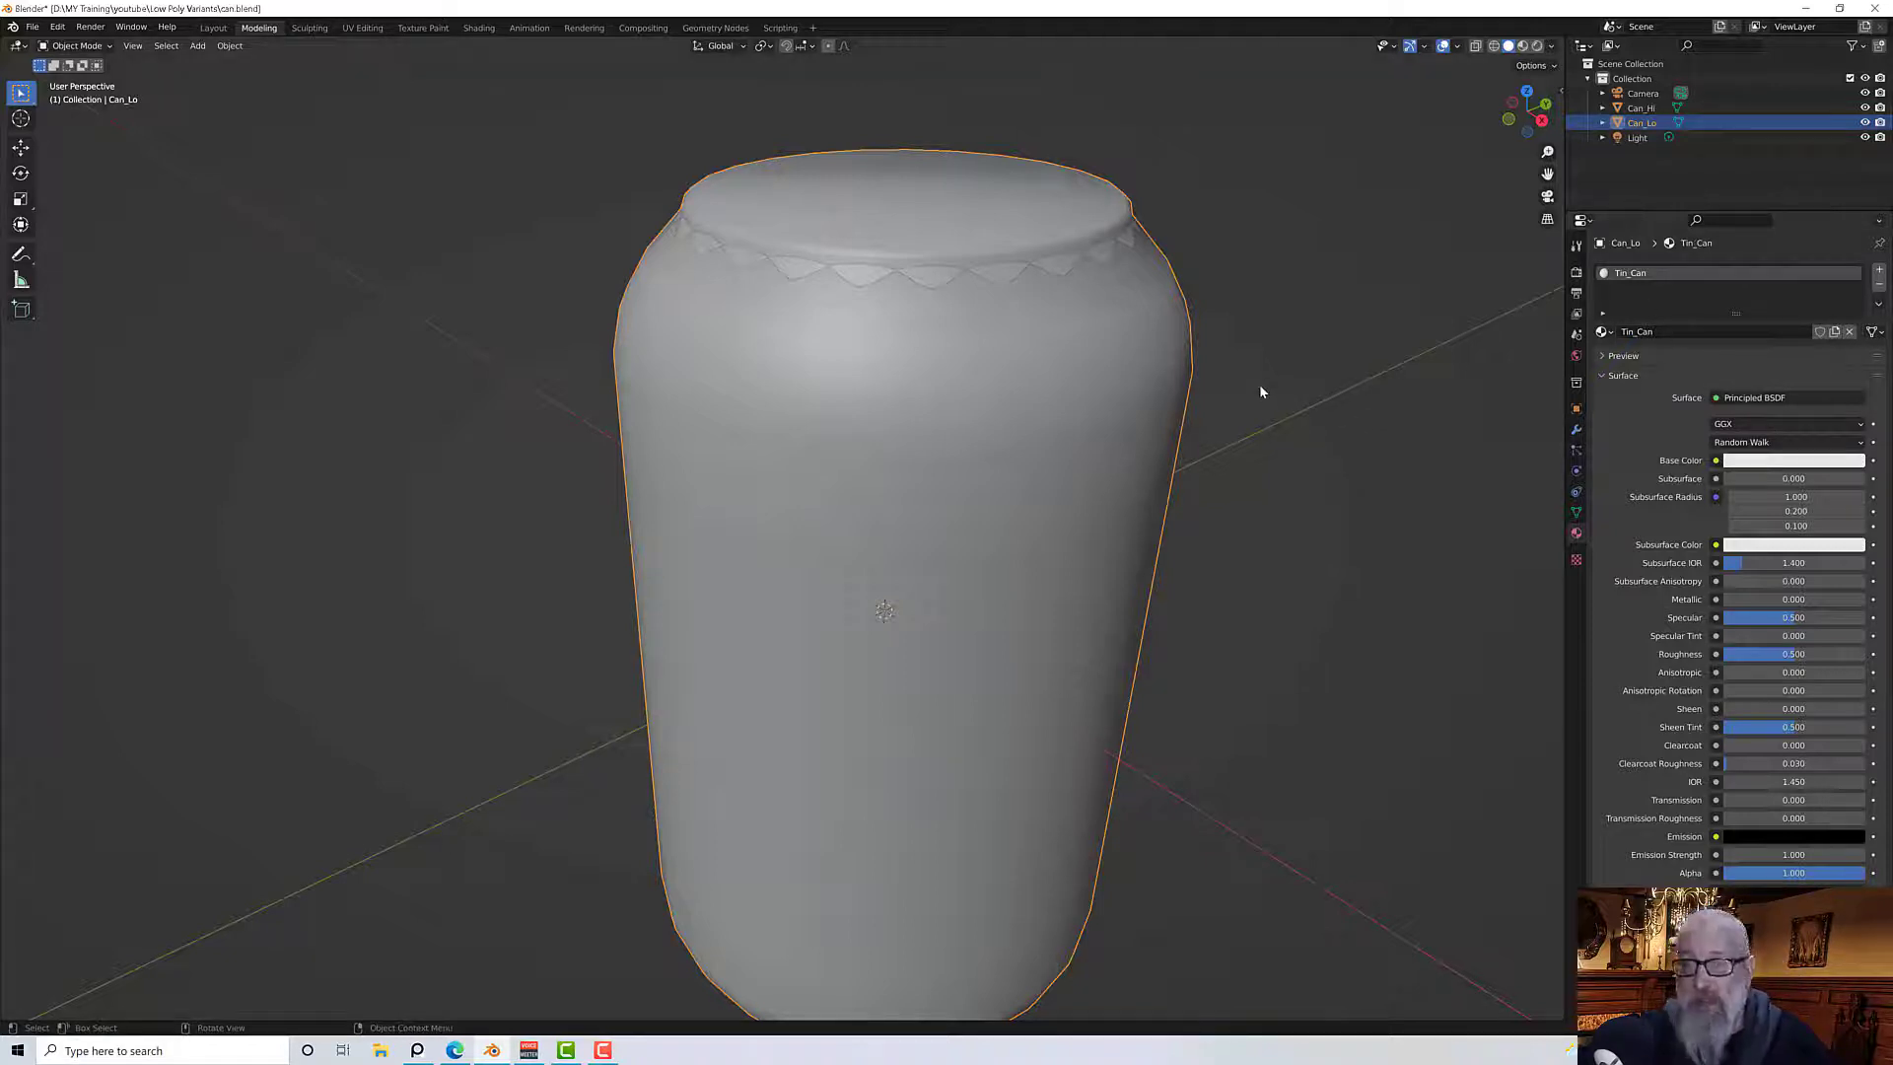
Add Can_Hi to the selection and switch to the Shading workspace
middle_click_drag(1258, 379, 1259, 384)
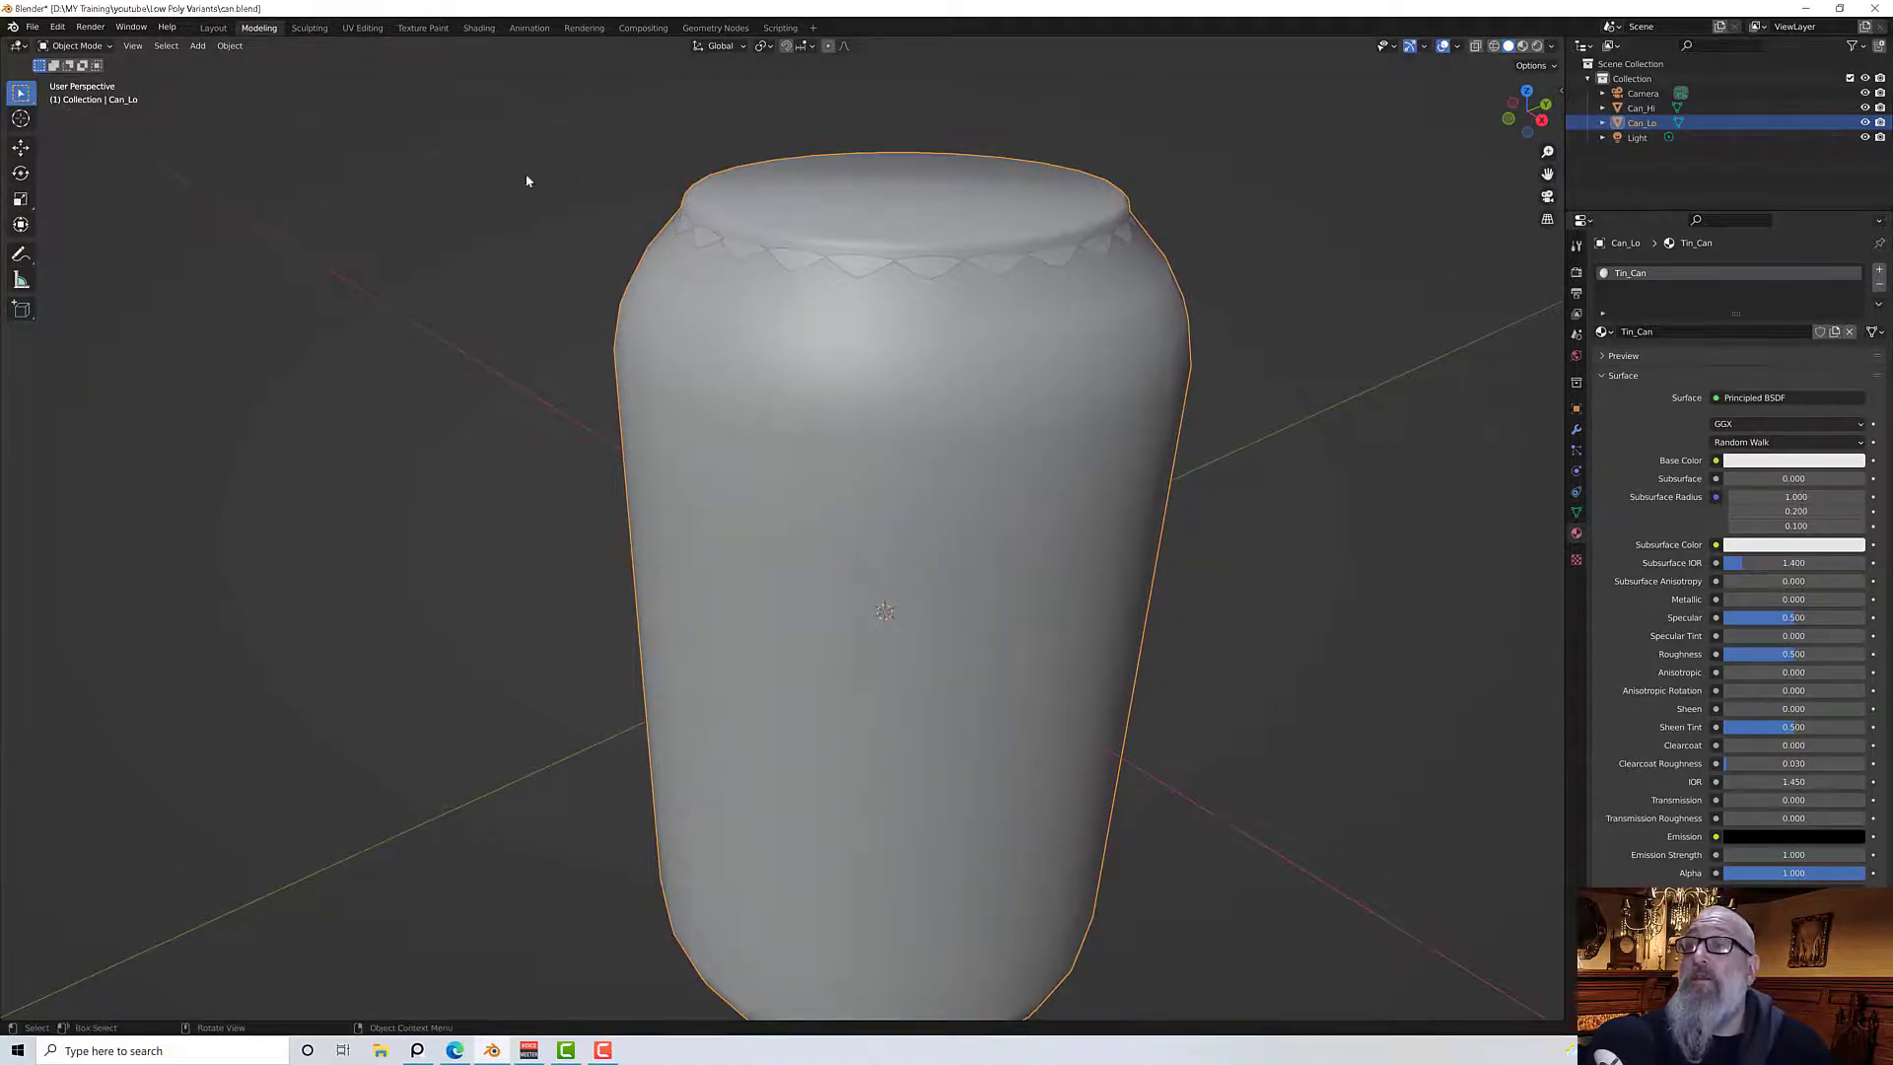
left_click(1642, 108, "ctrl")
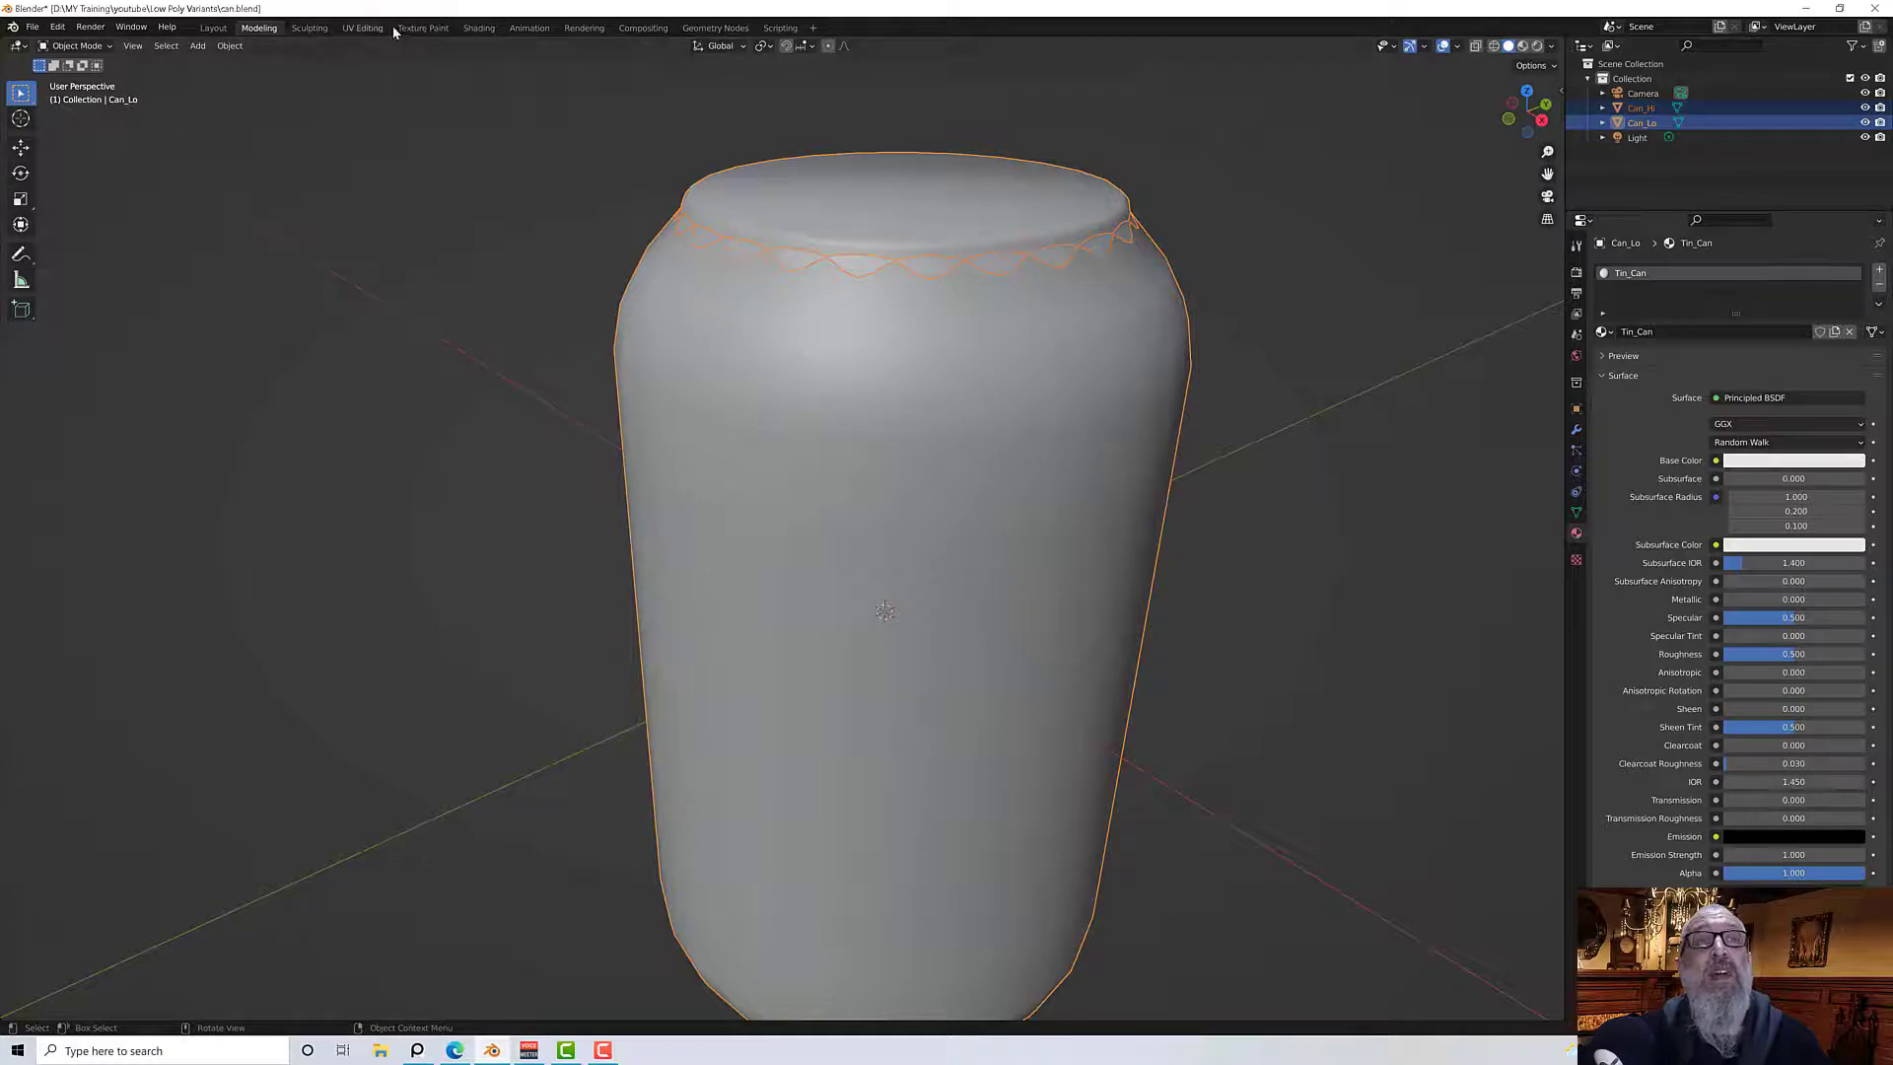
left_click(478, 27)
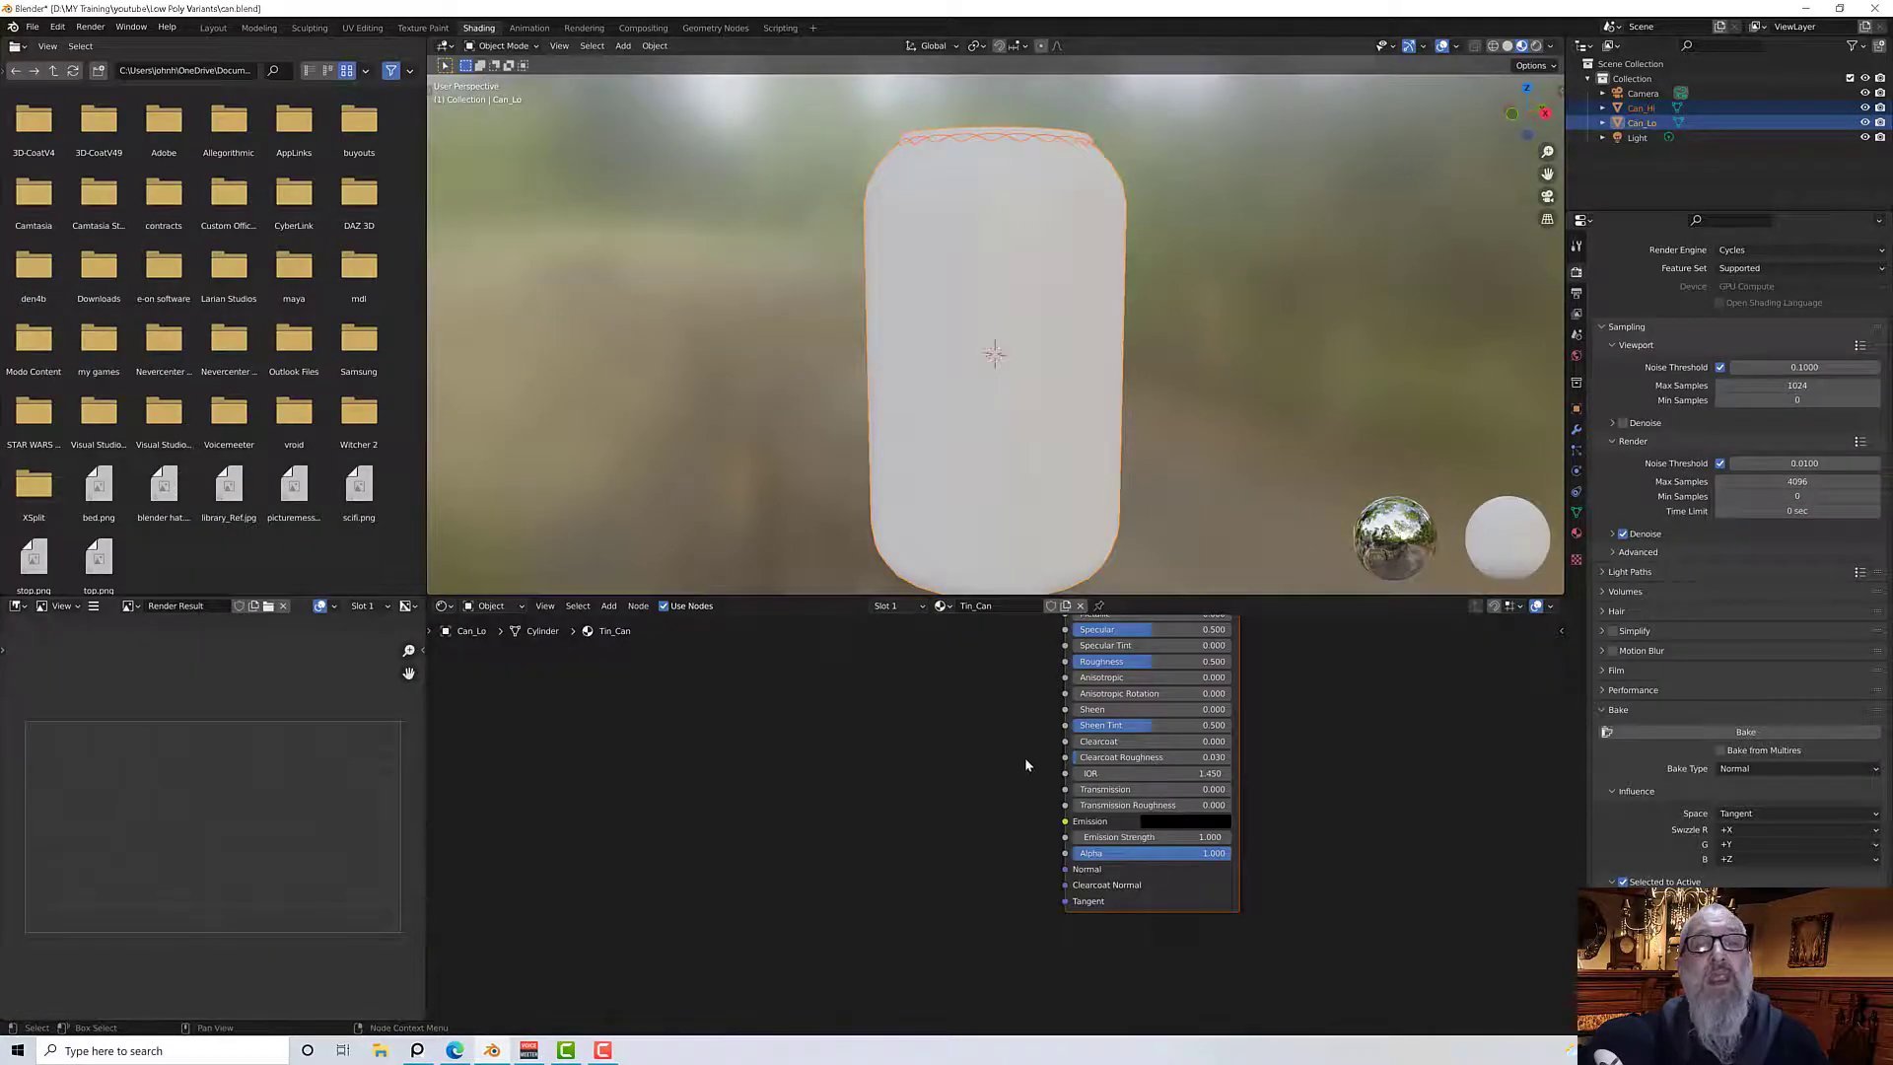
Assign the Tin_Can material from the material list in the node editor
middle_click_drag(1322, 777, 1179, 867)
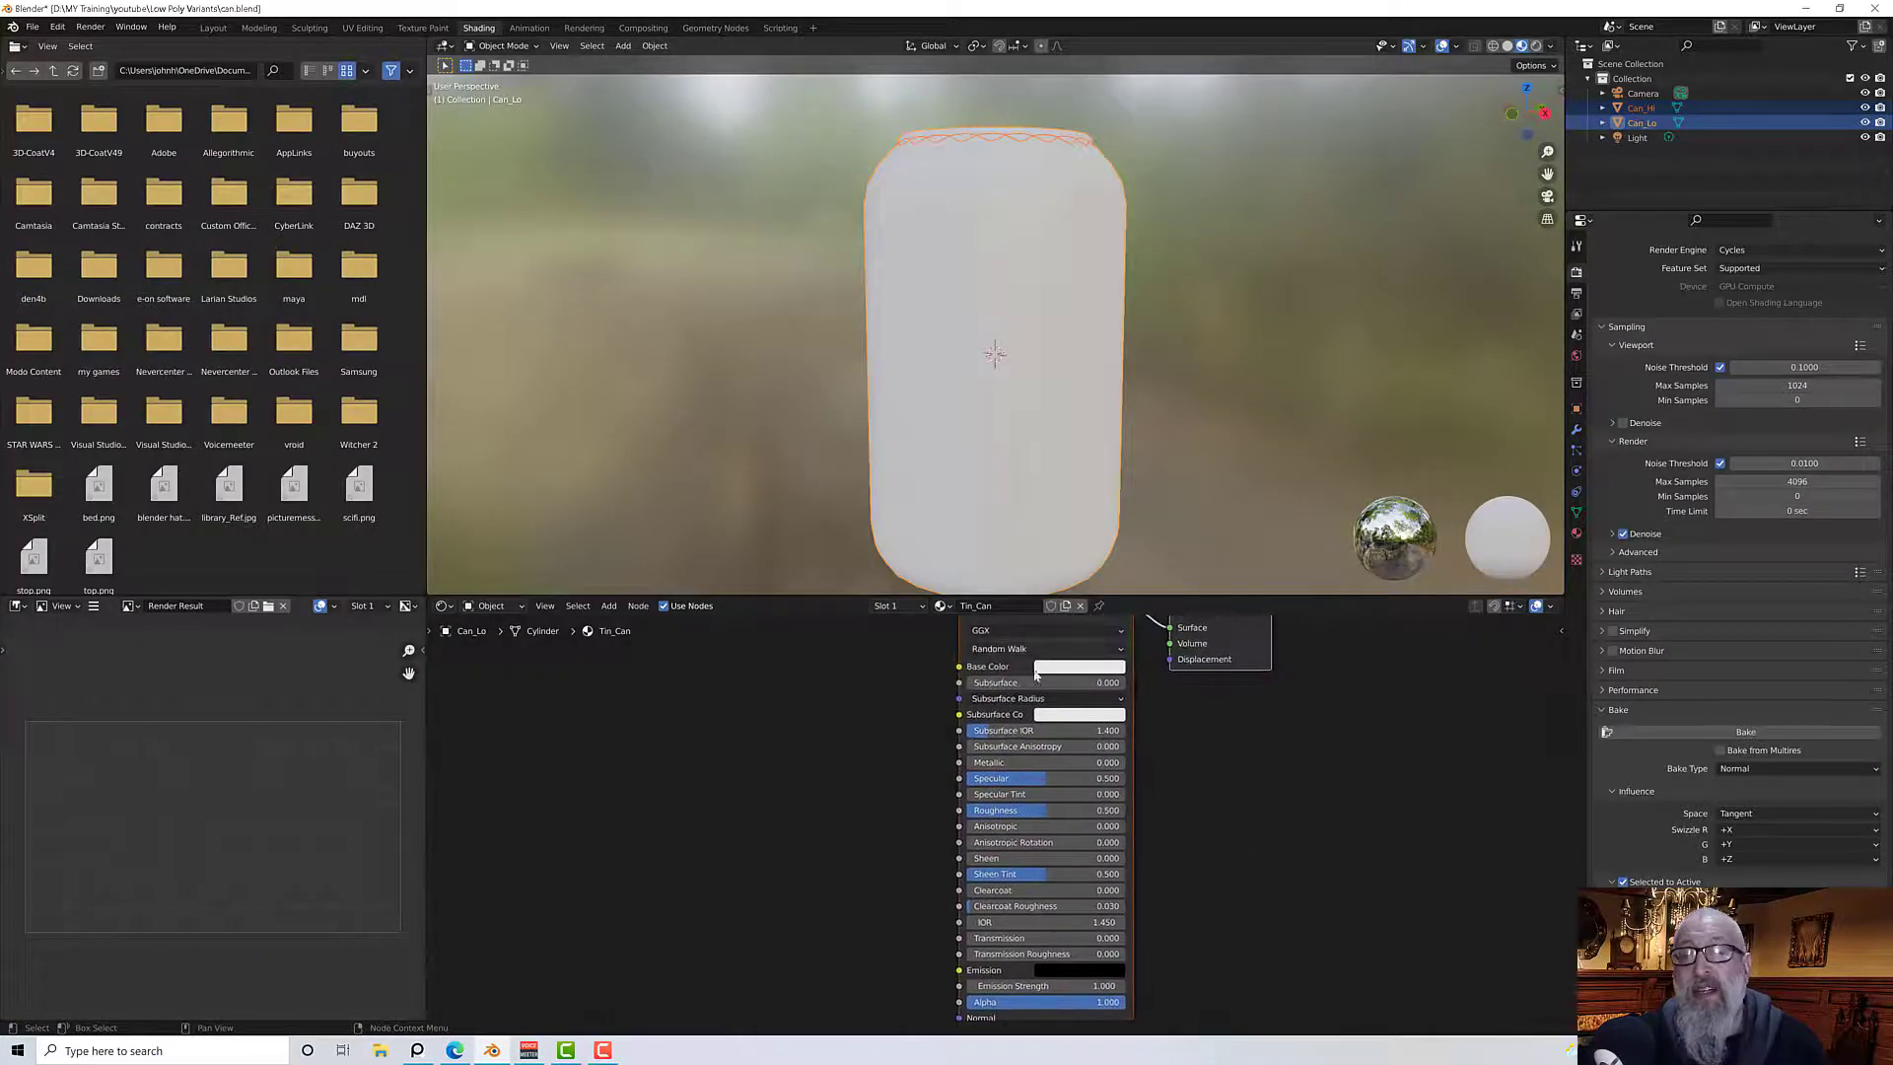
left_click(942, 605)
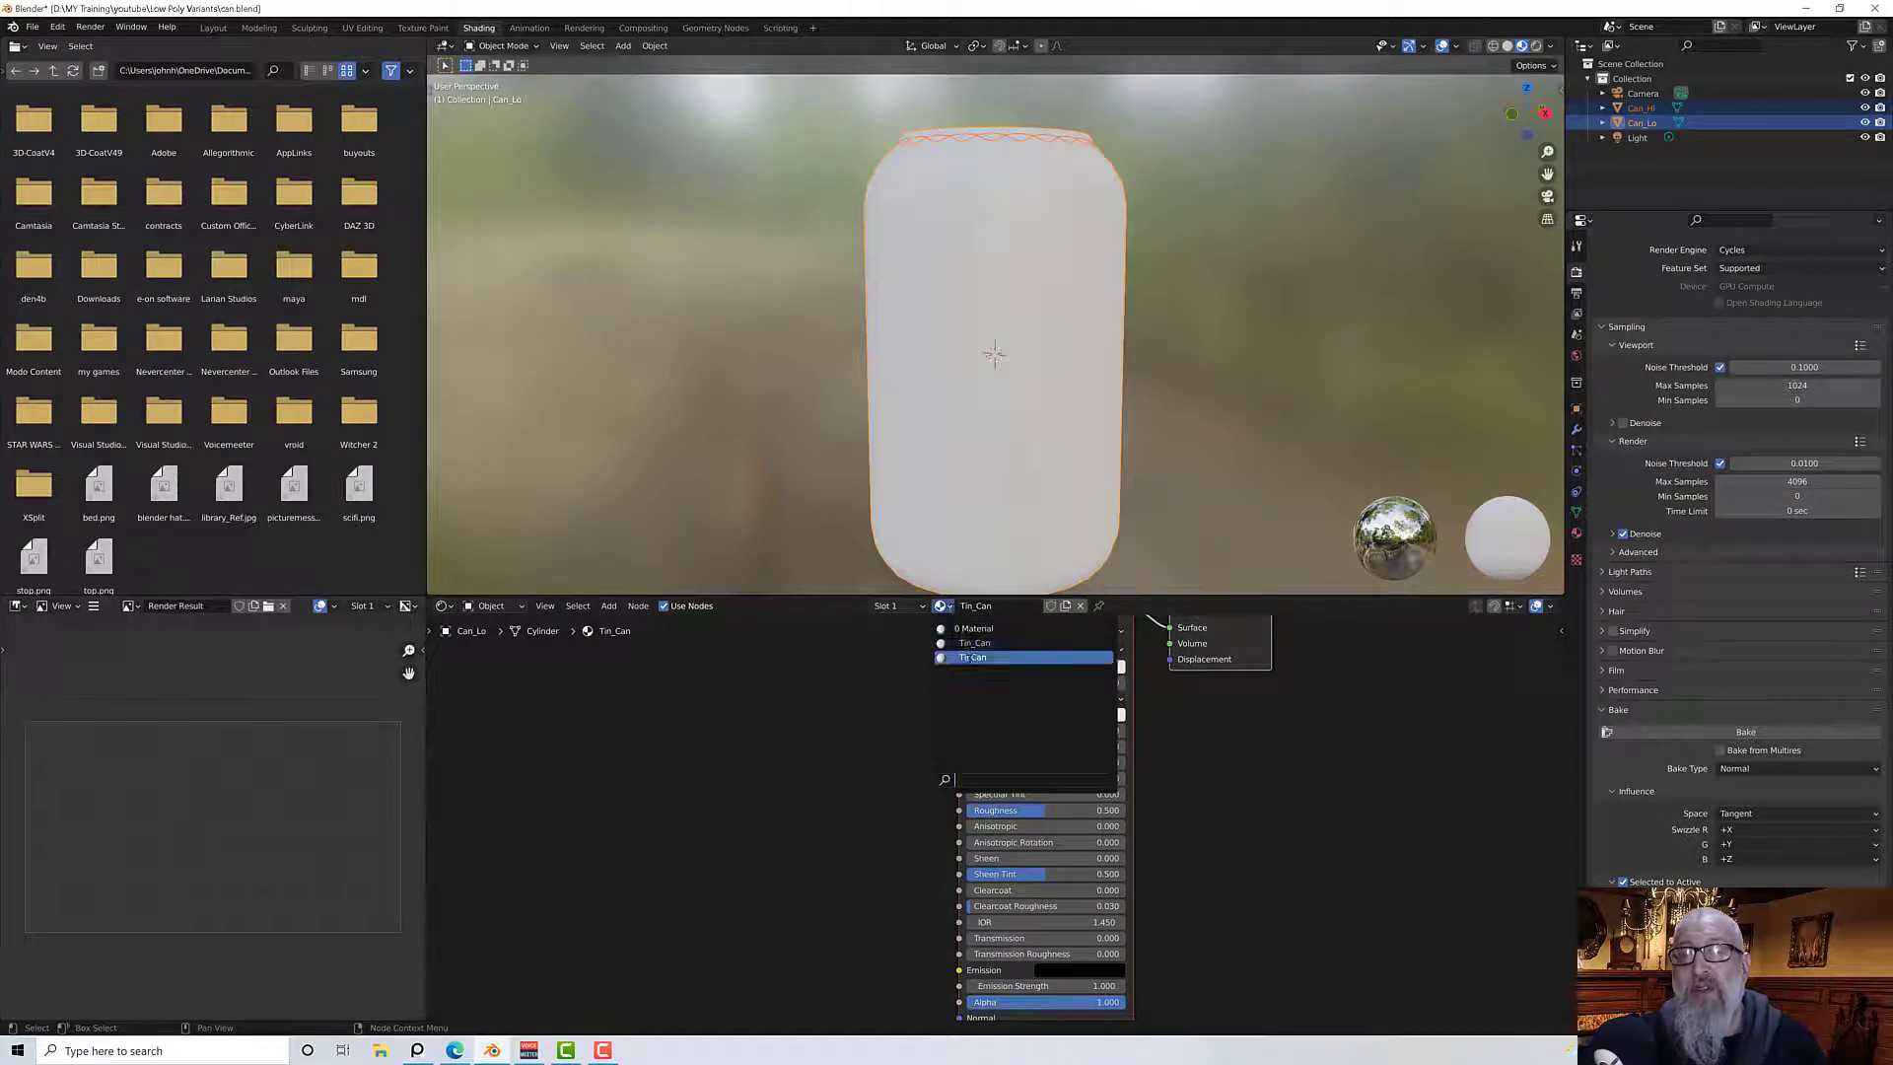
left_click(975, 644)
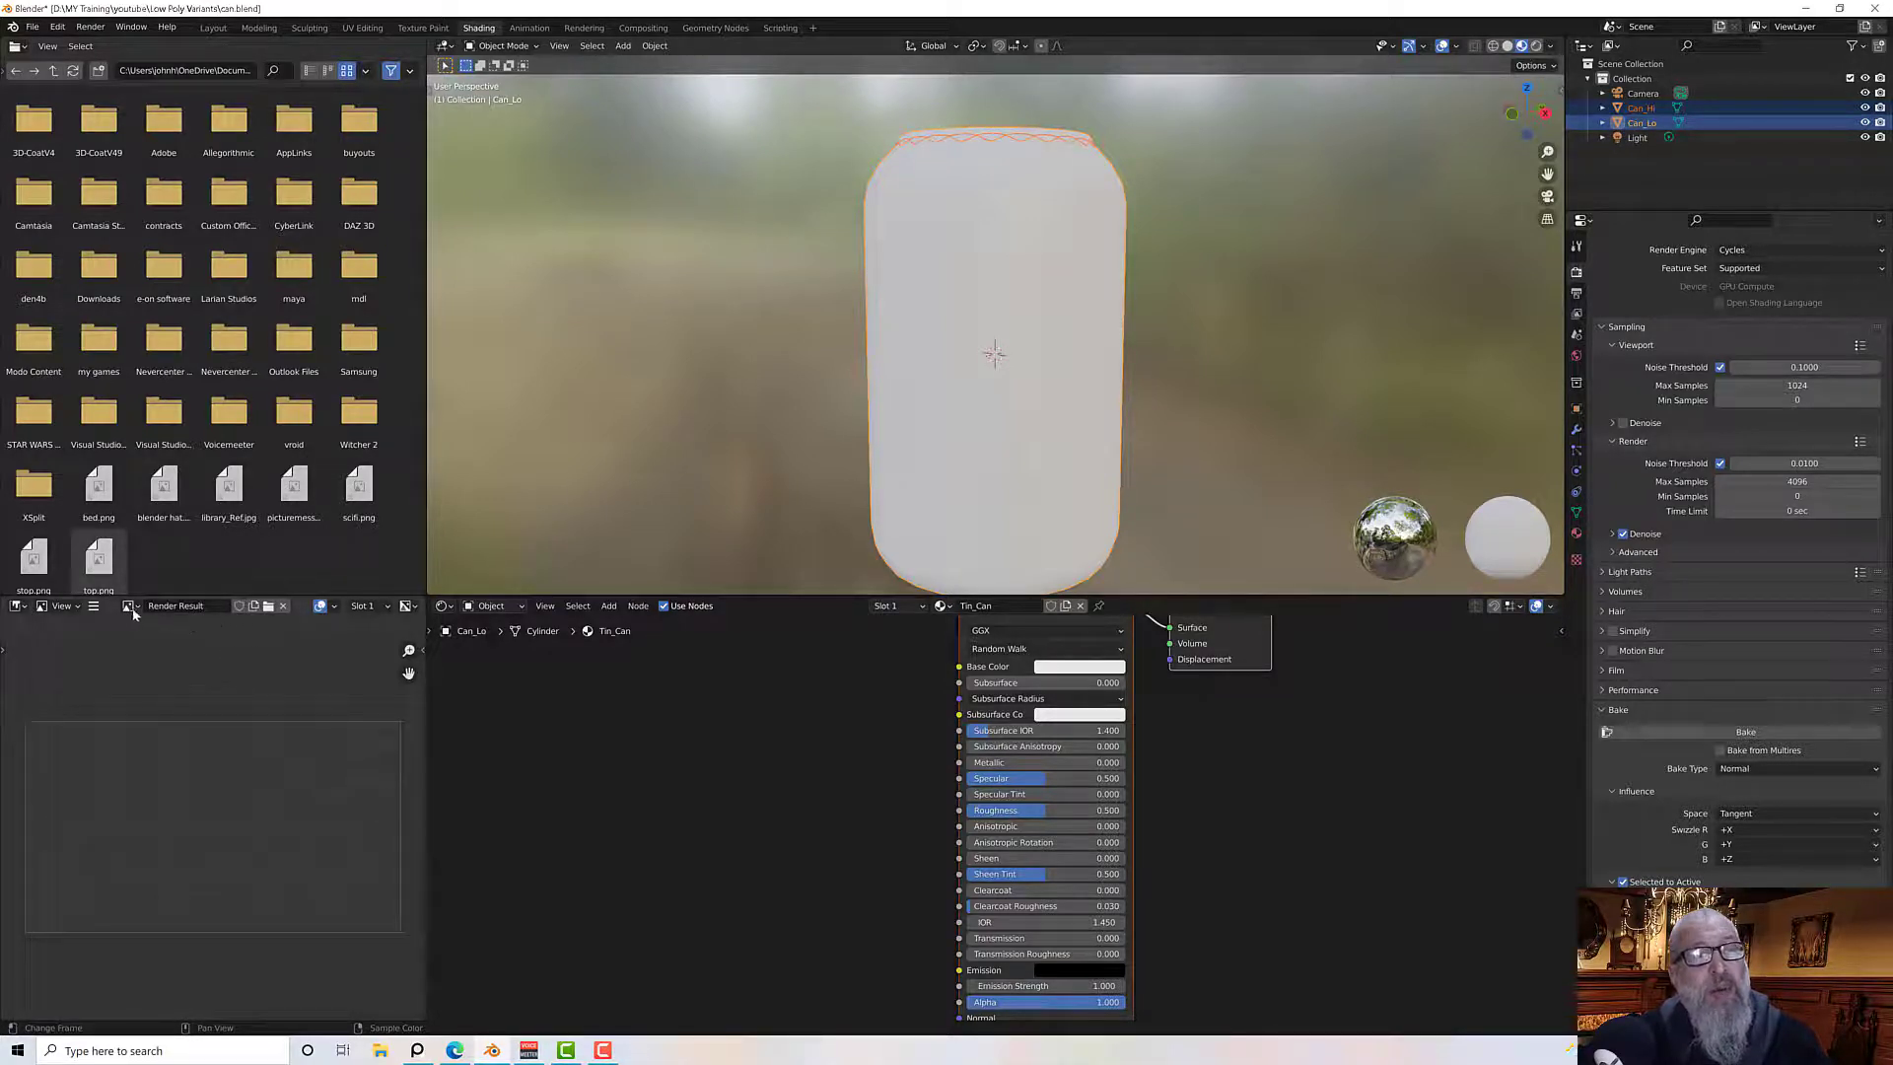
Create a new 2048 x 2048 image named Tin_Can_Normal with Alpha and 32-bit Float enabled
left_click(252, 607)
left_click(264, 637)
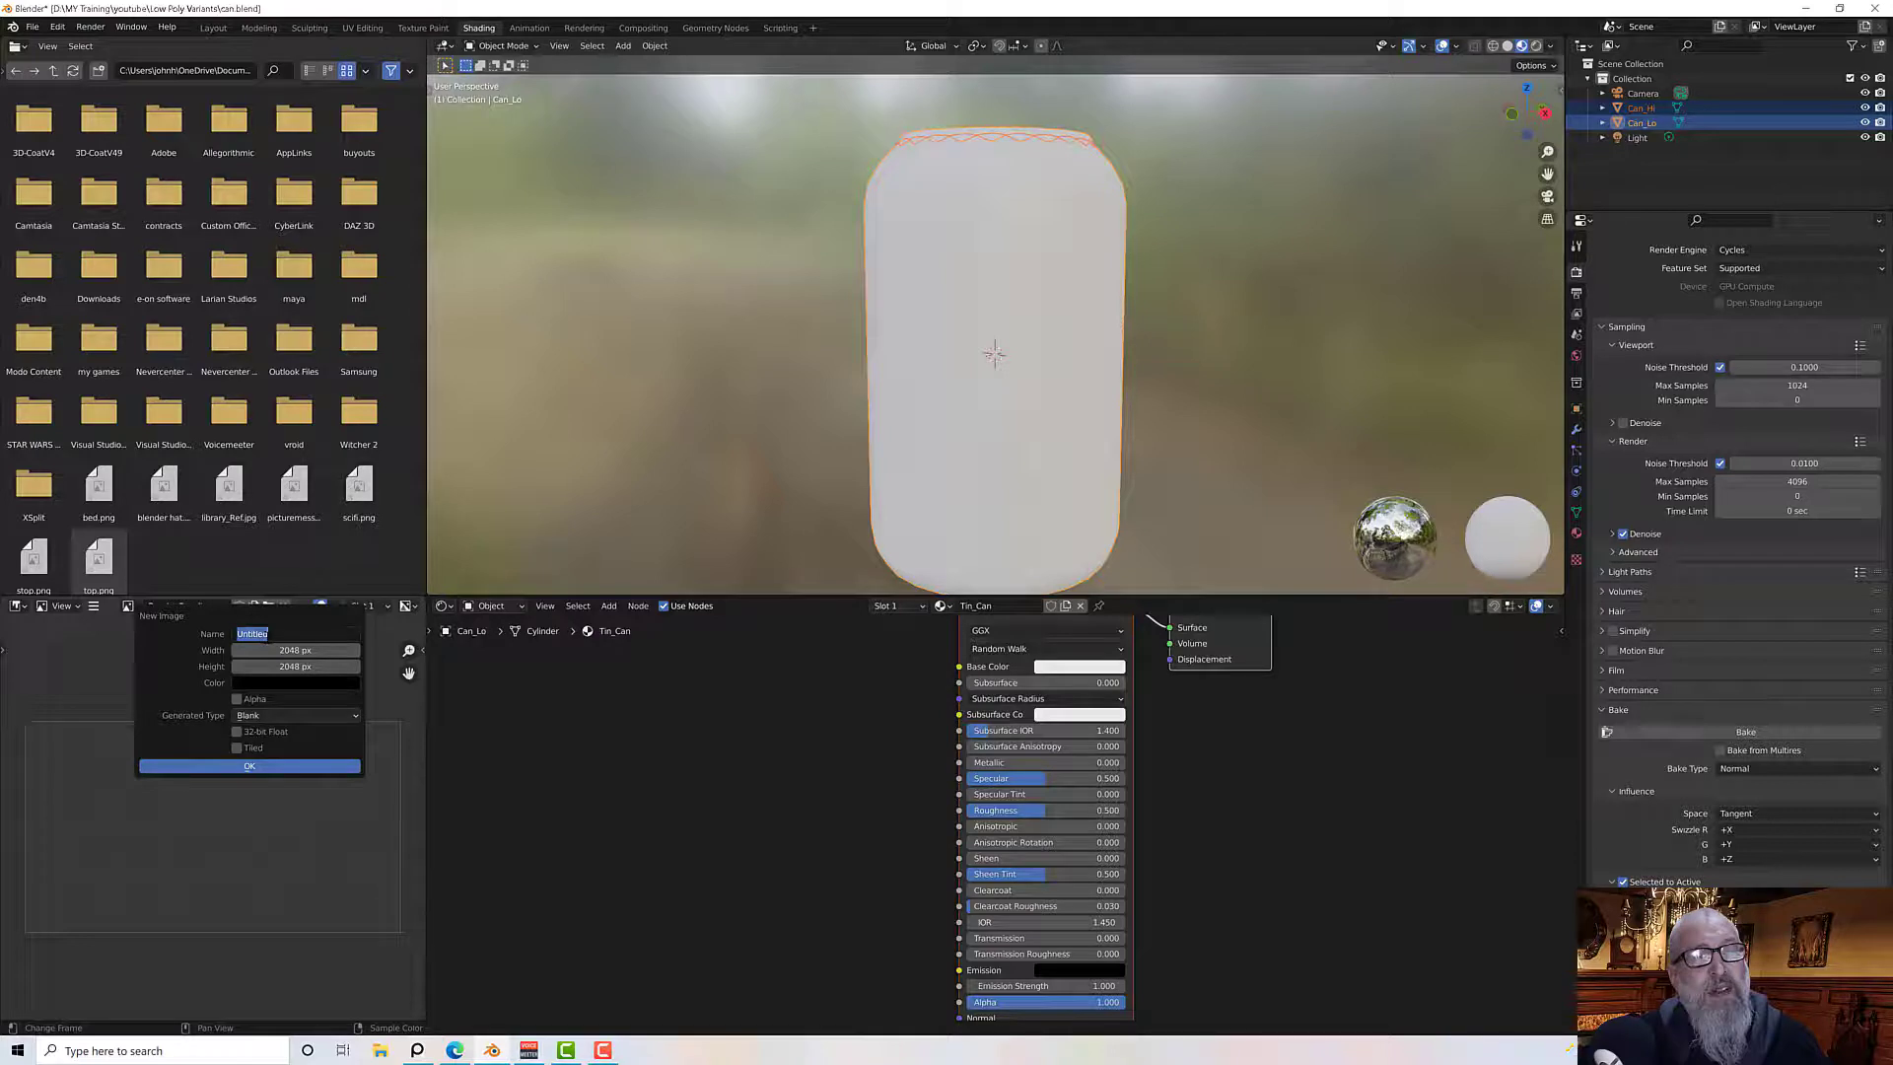
type("Tin")
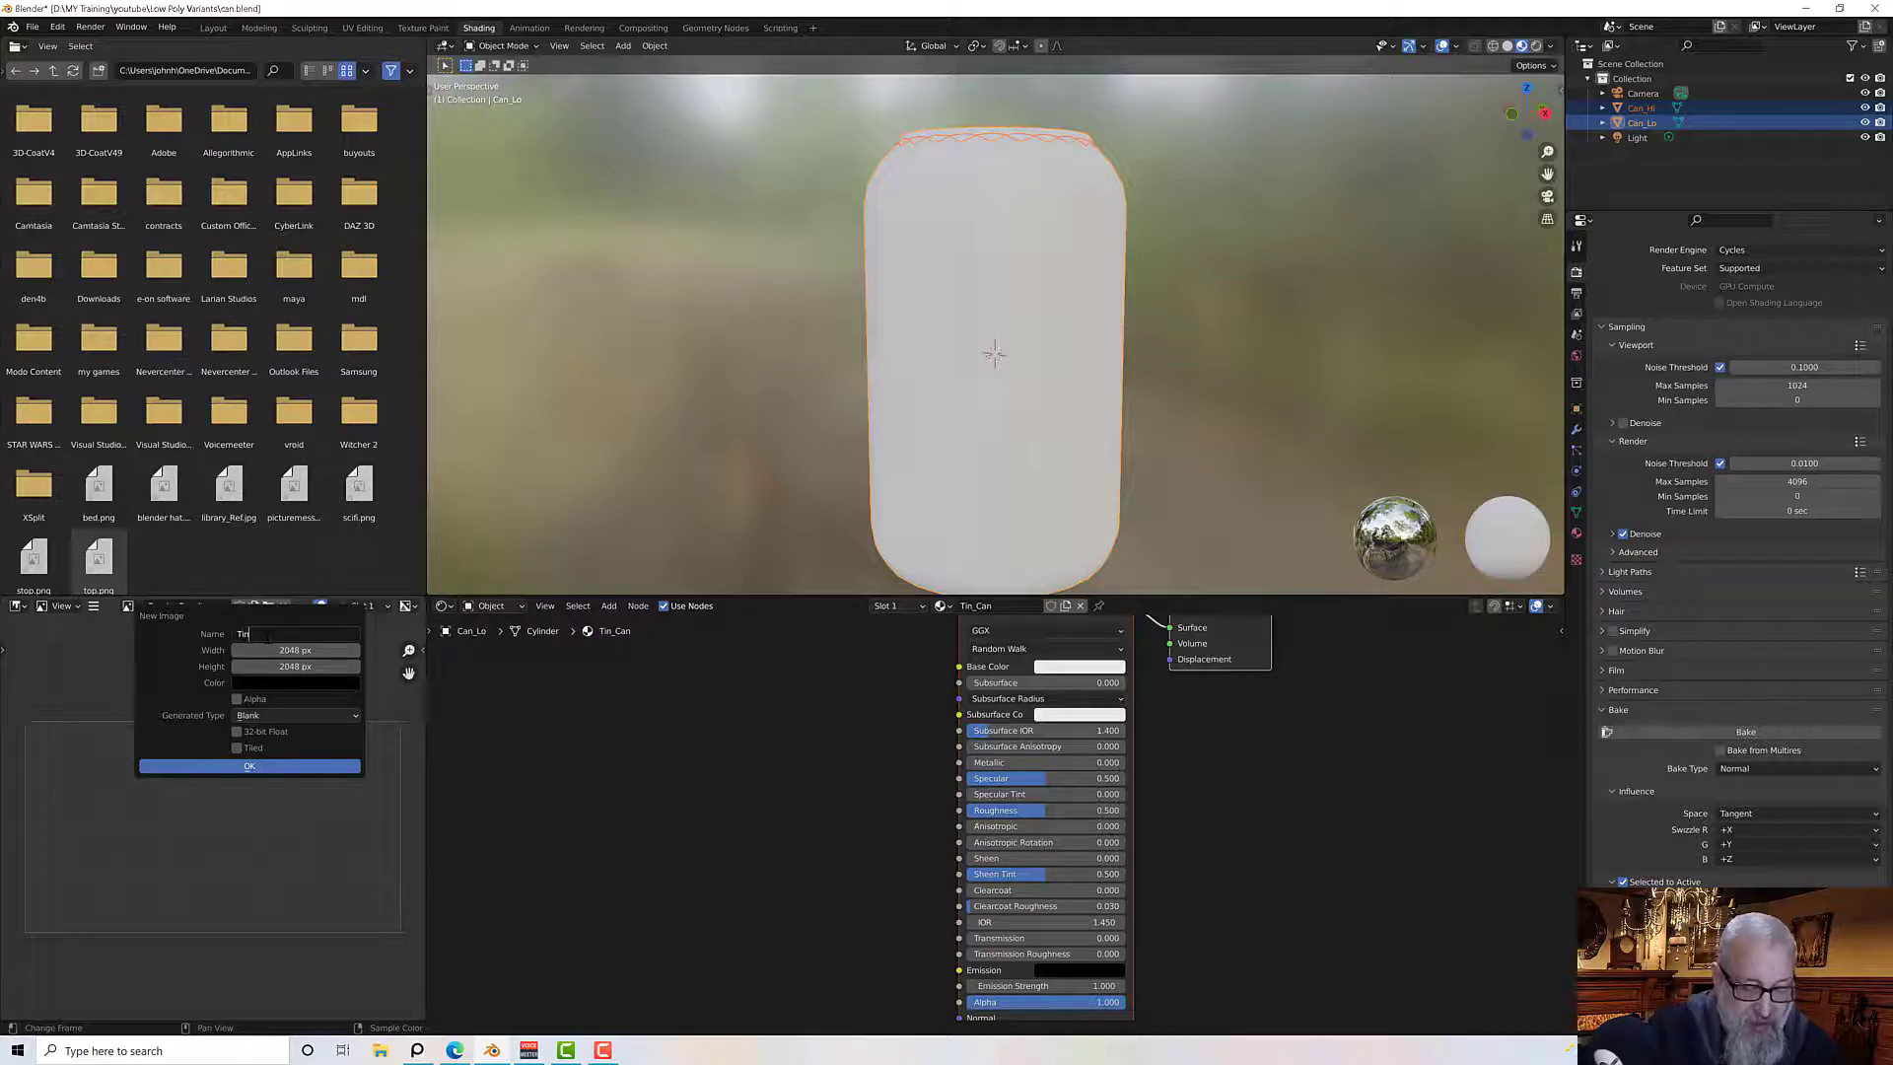
type("_Can_")
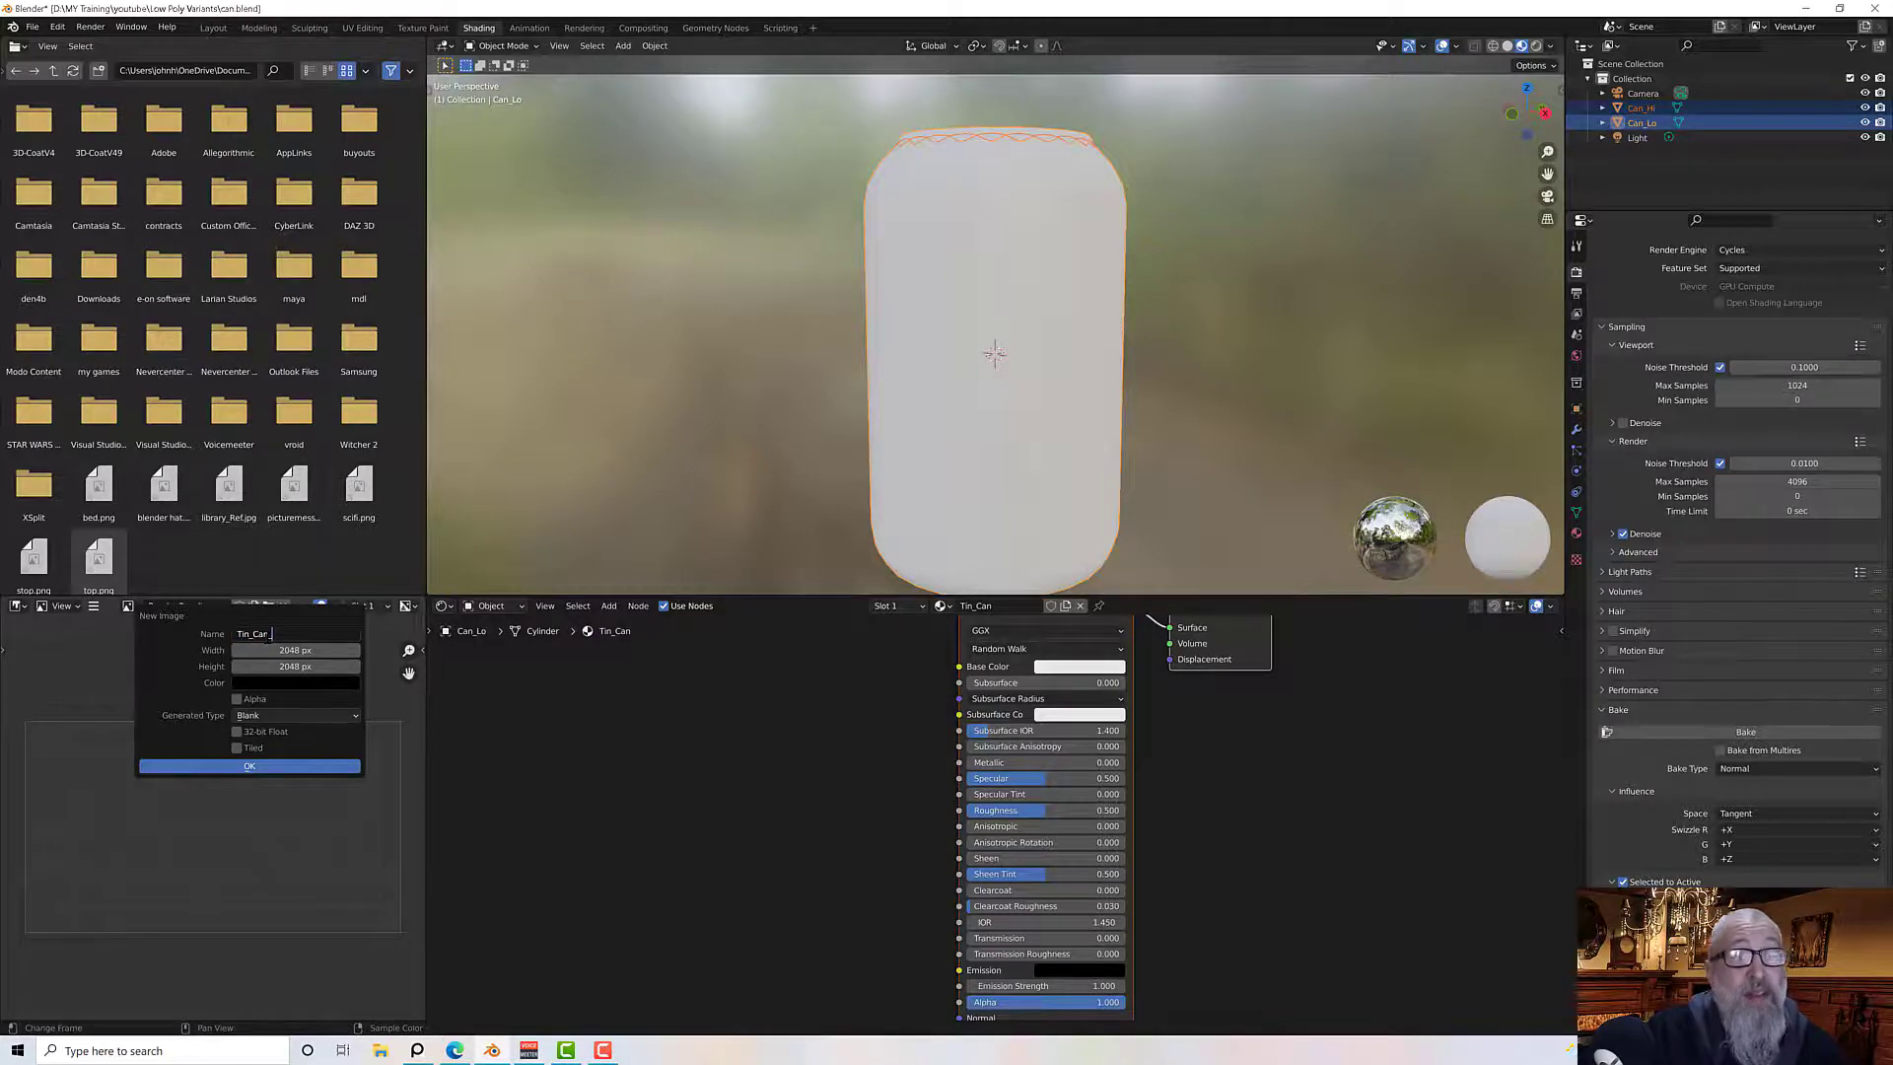
type("Normal")
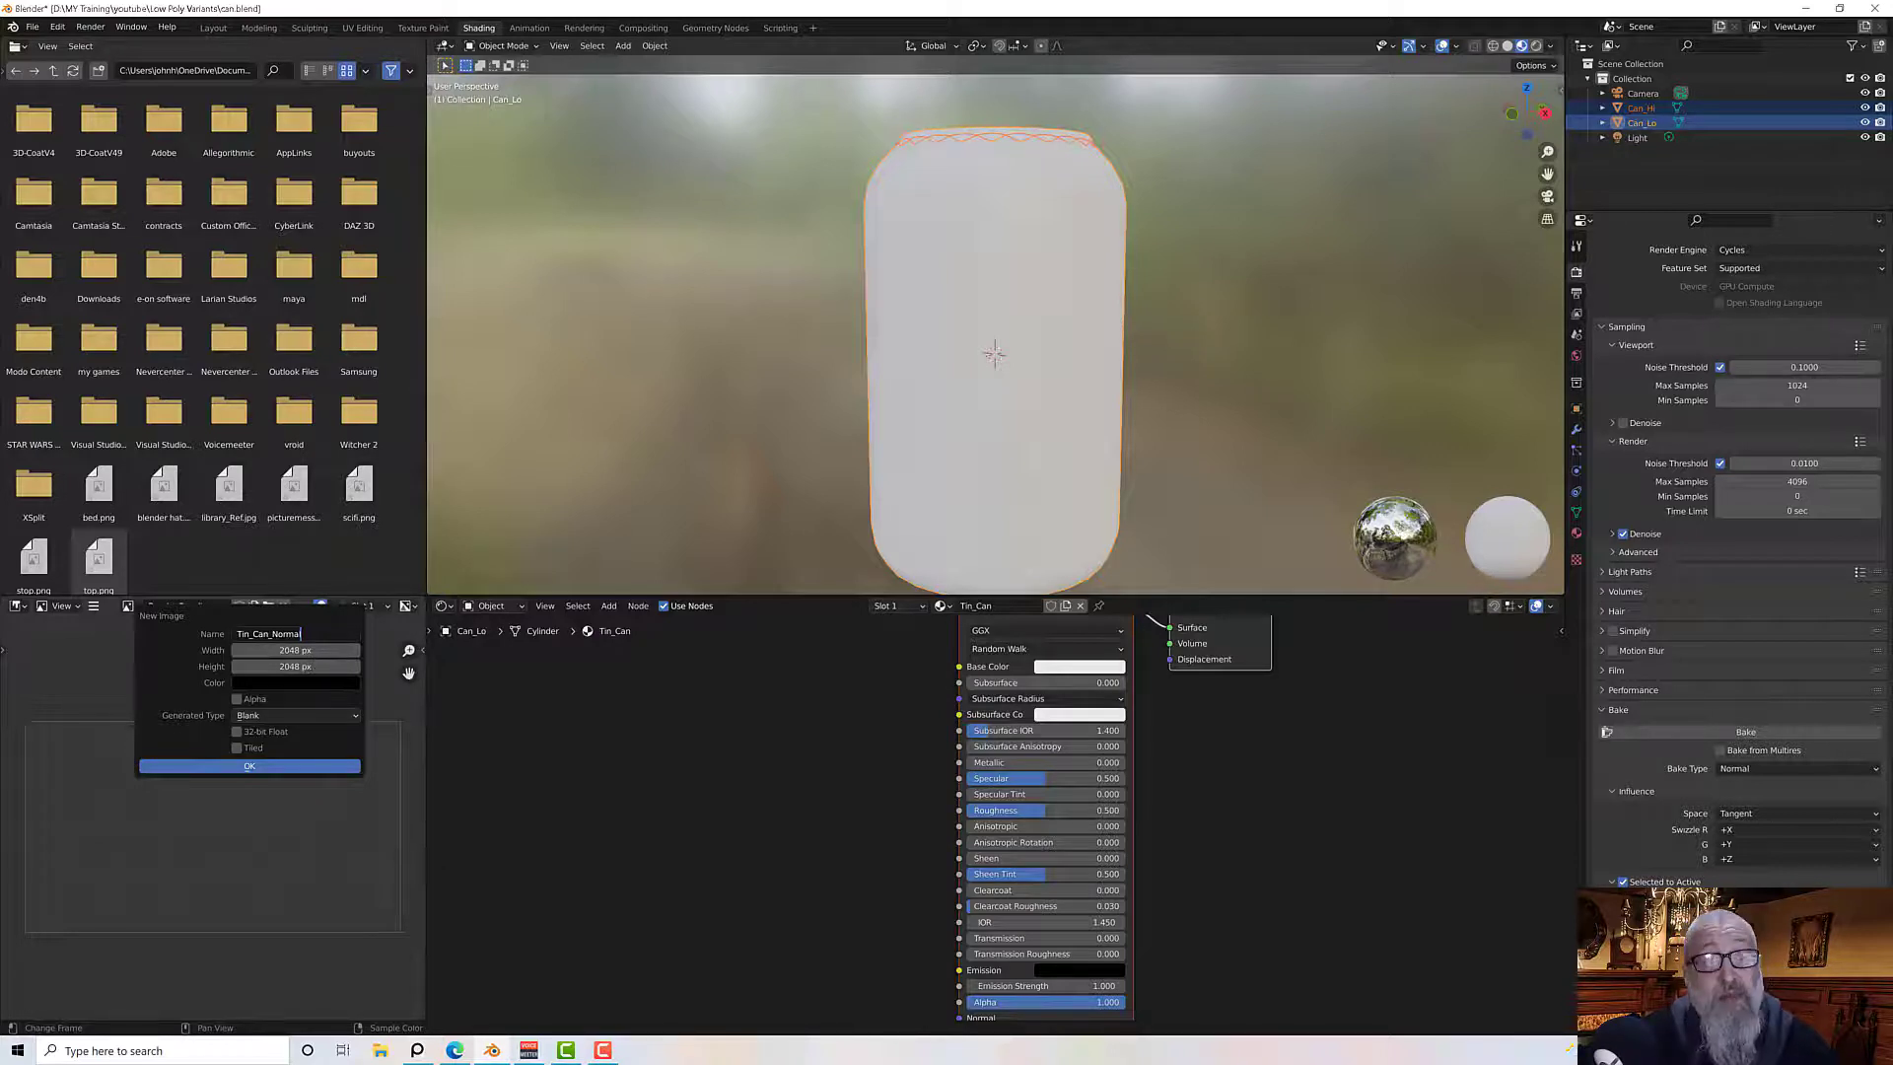
left_click(239, 700)
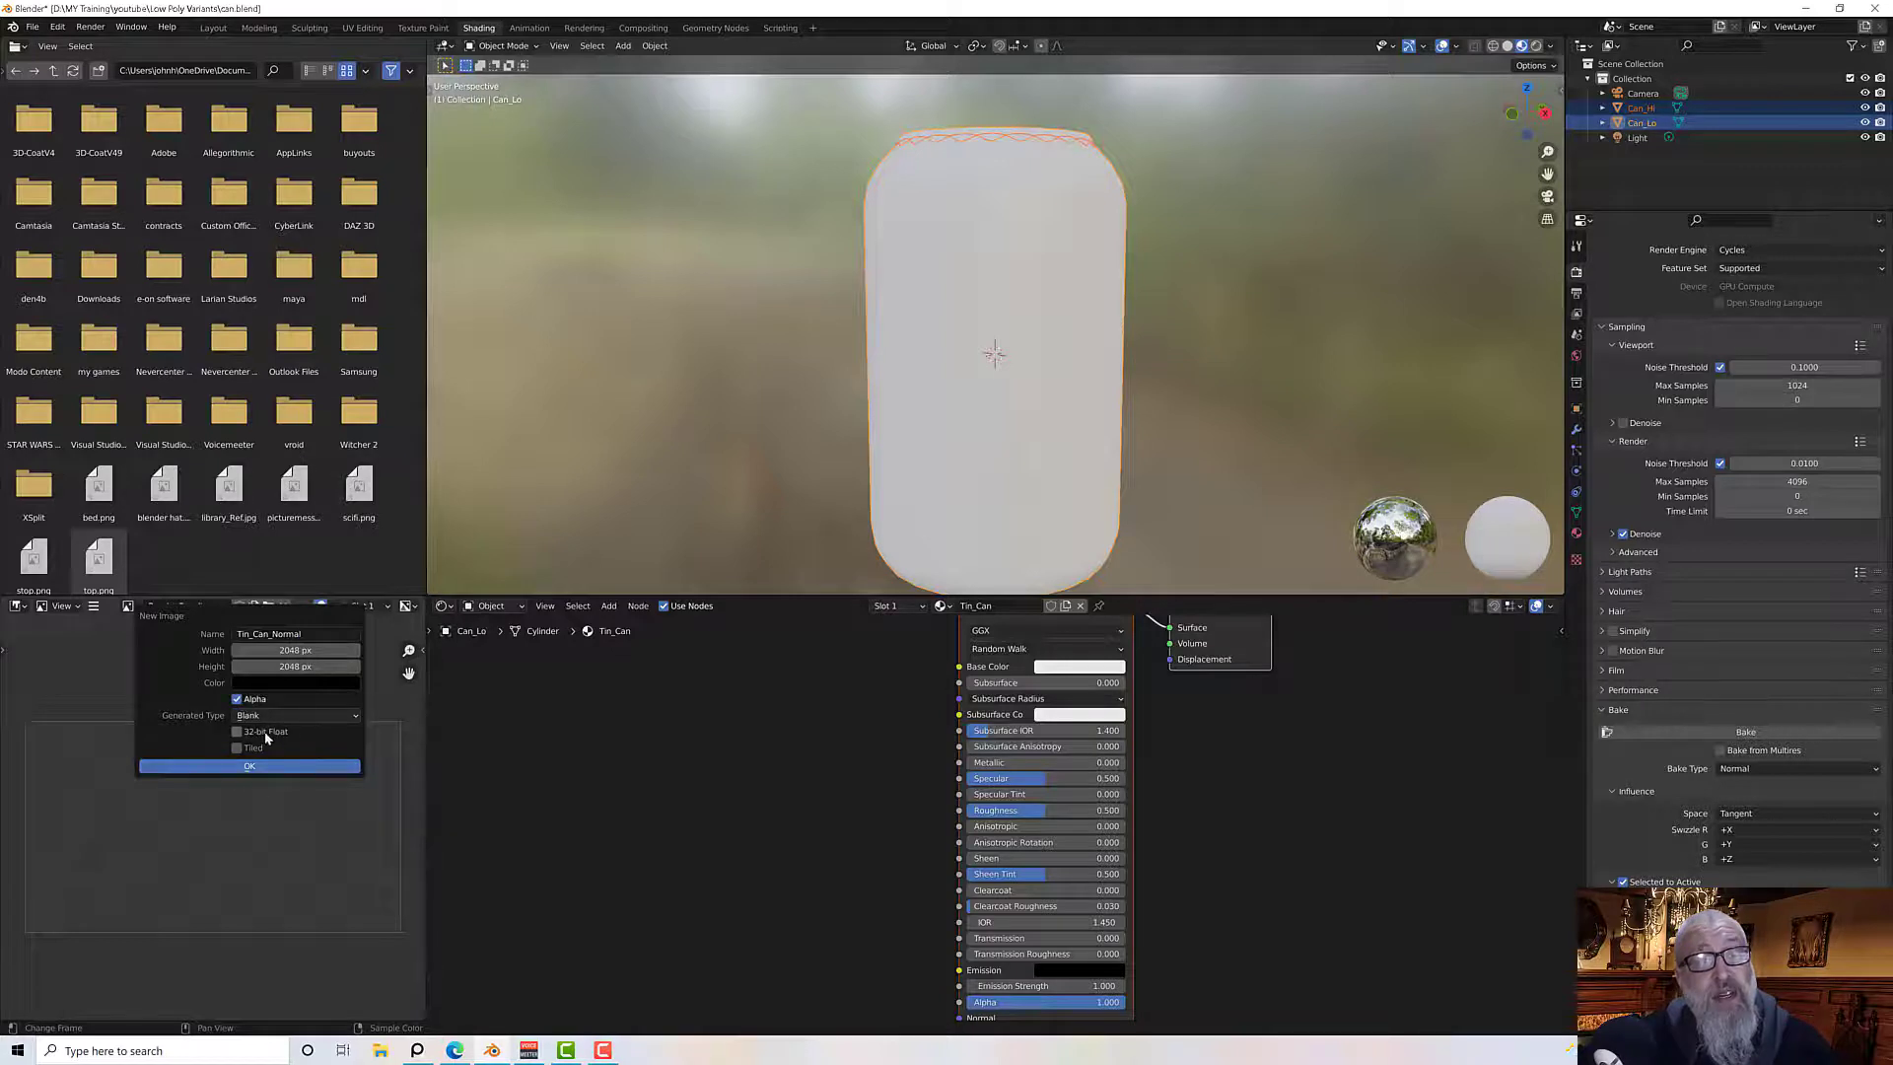
left_click(238, 734)
left_click(278, 769)
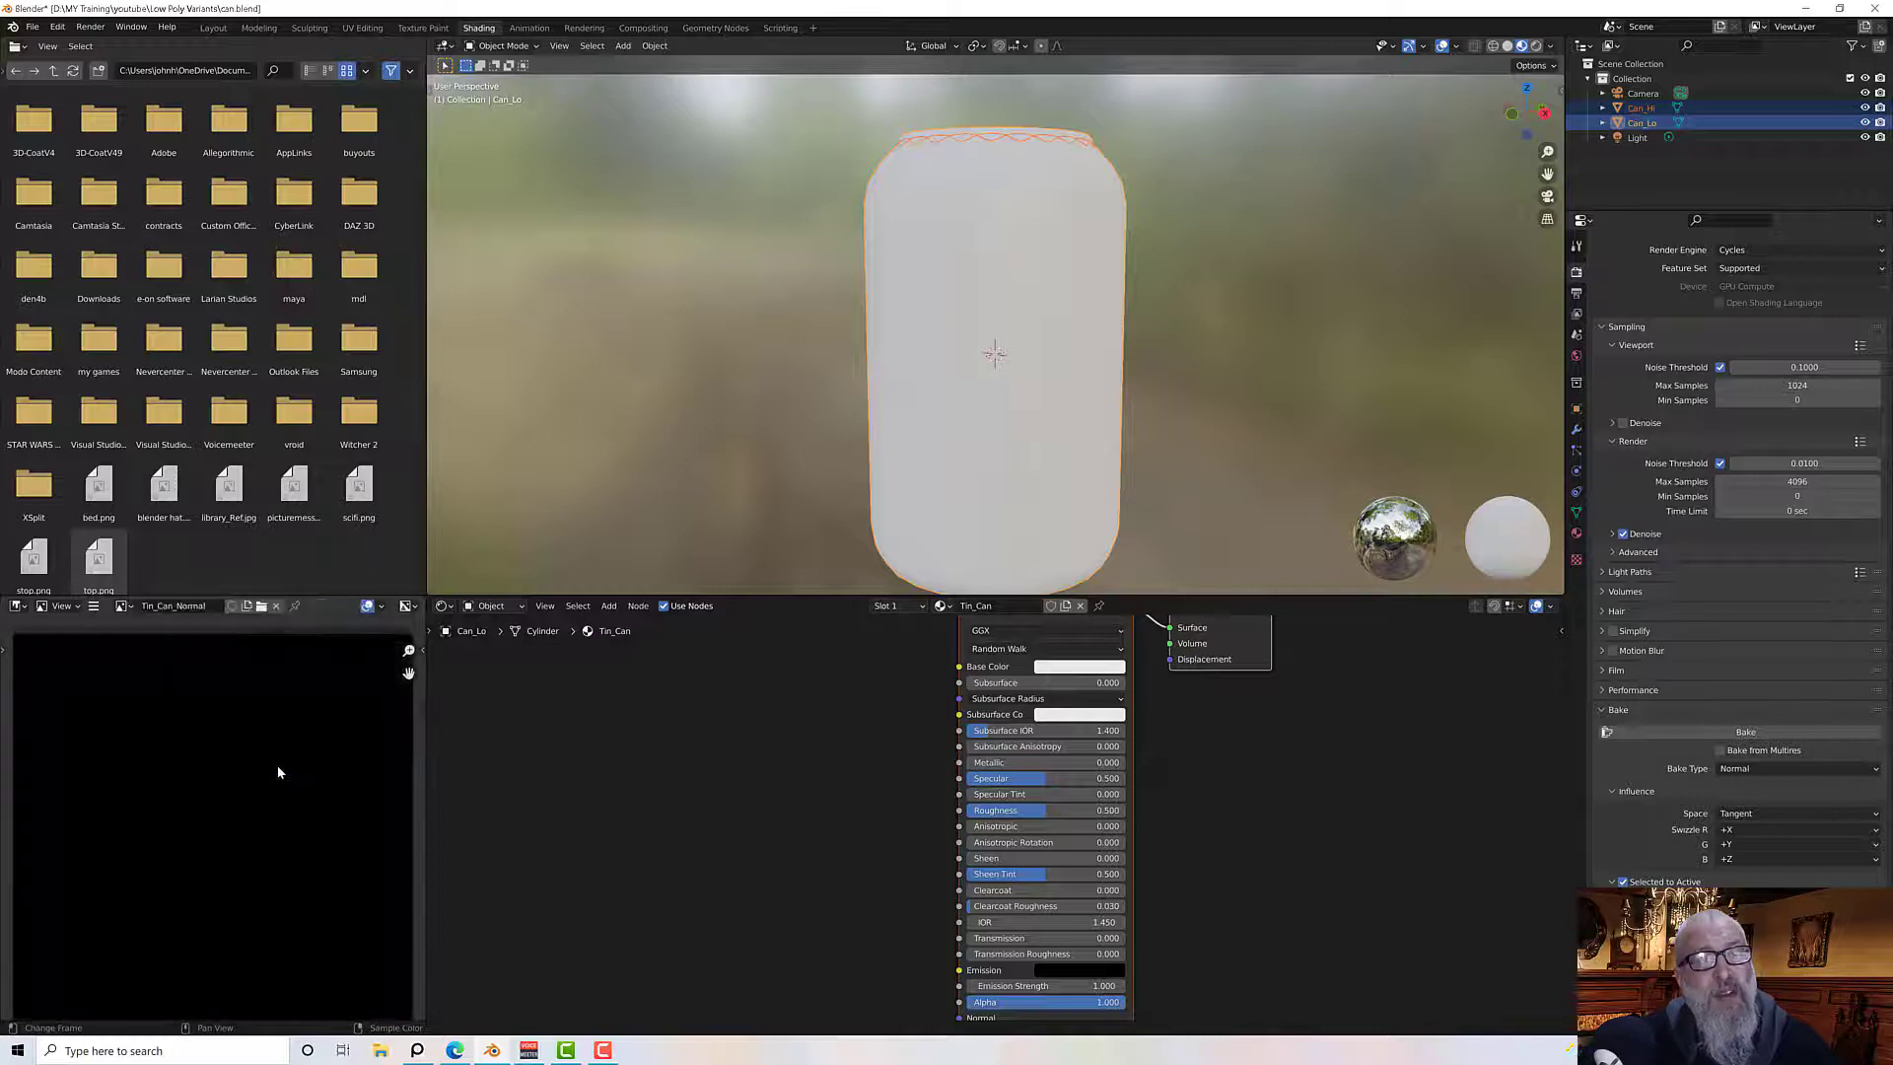
Add an Image Texture node to the Tin_Can material's node tree
scroll(276, 765, "down", 4)
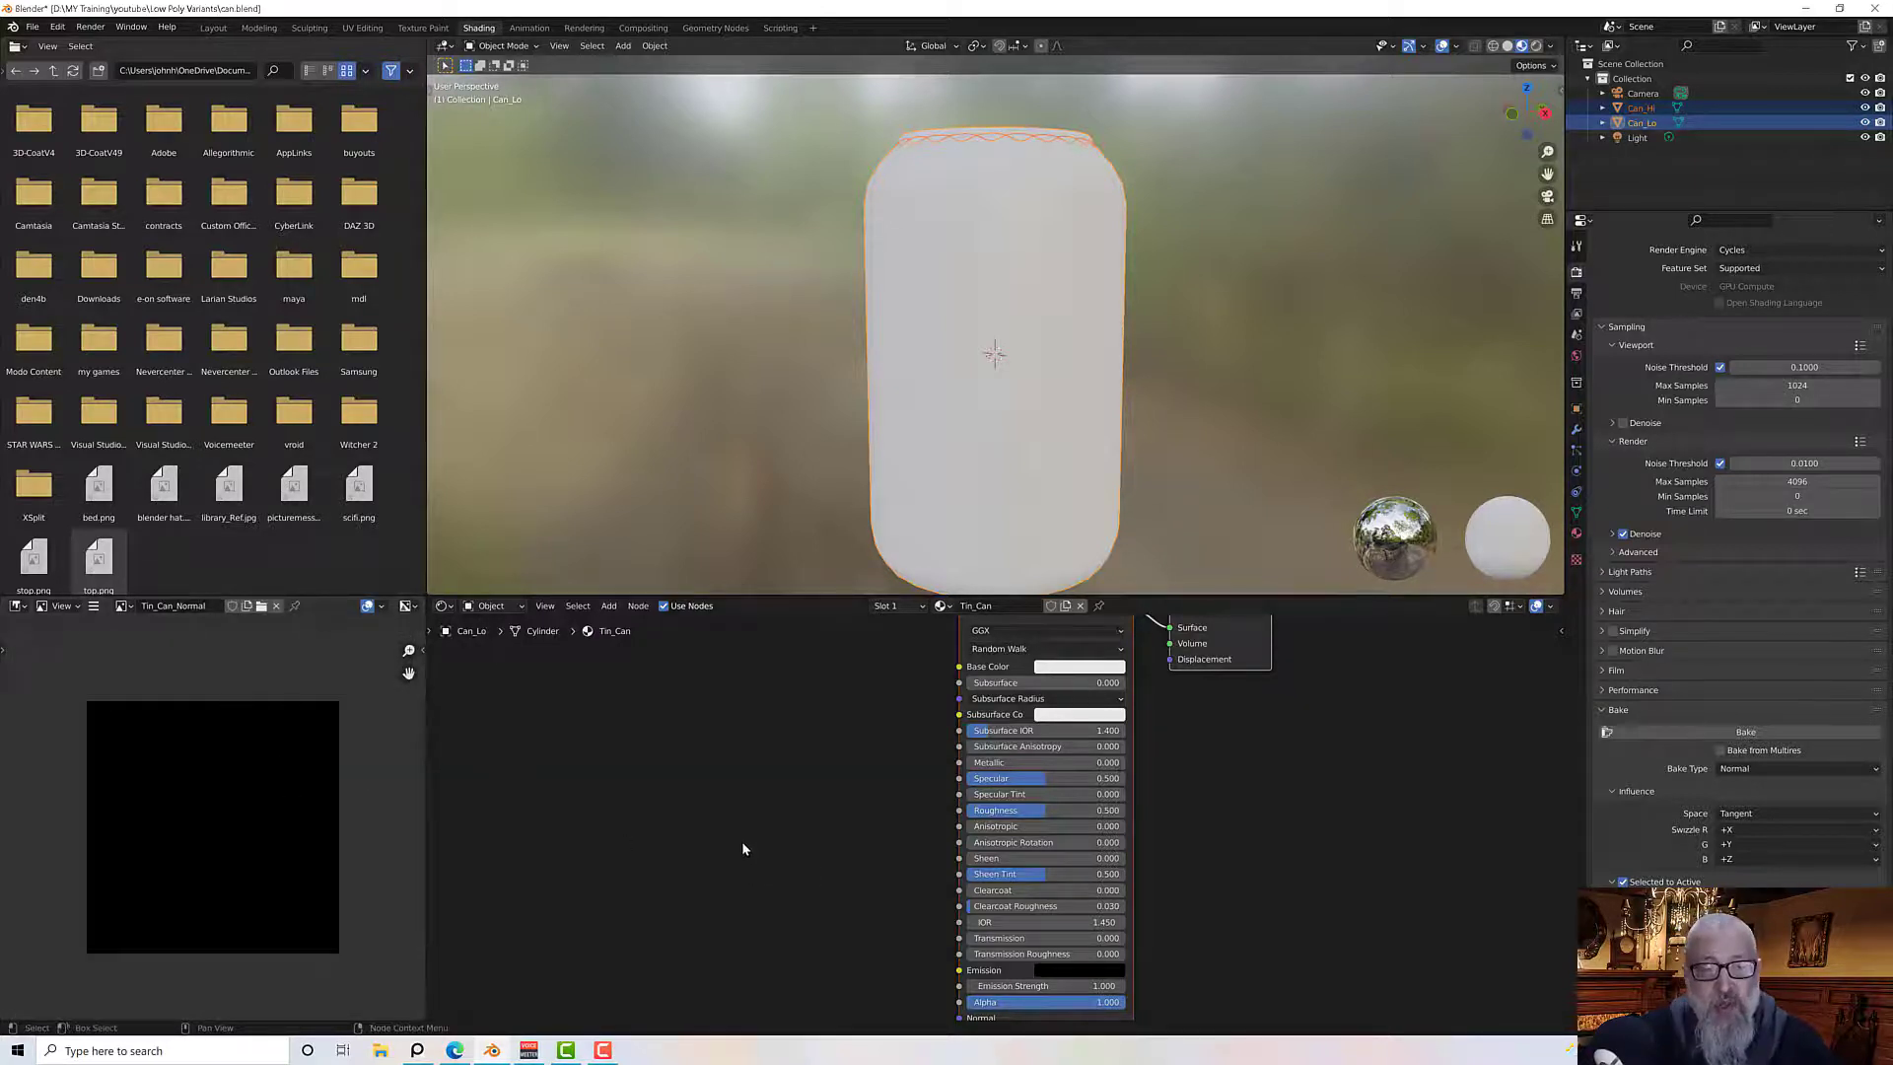
middle_click_drag(821, 885, 831, 811)
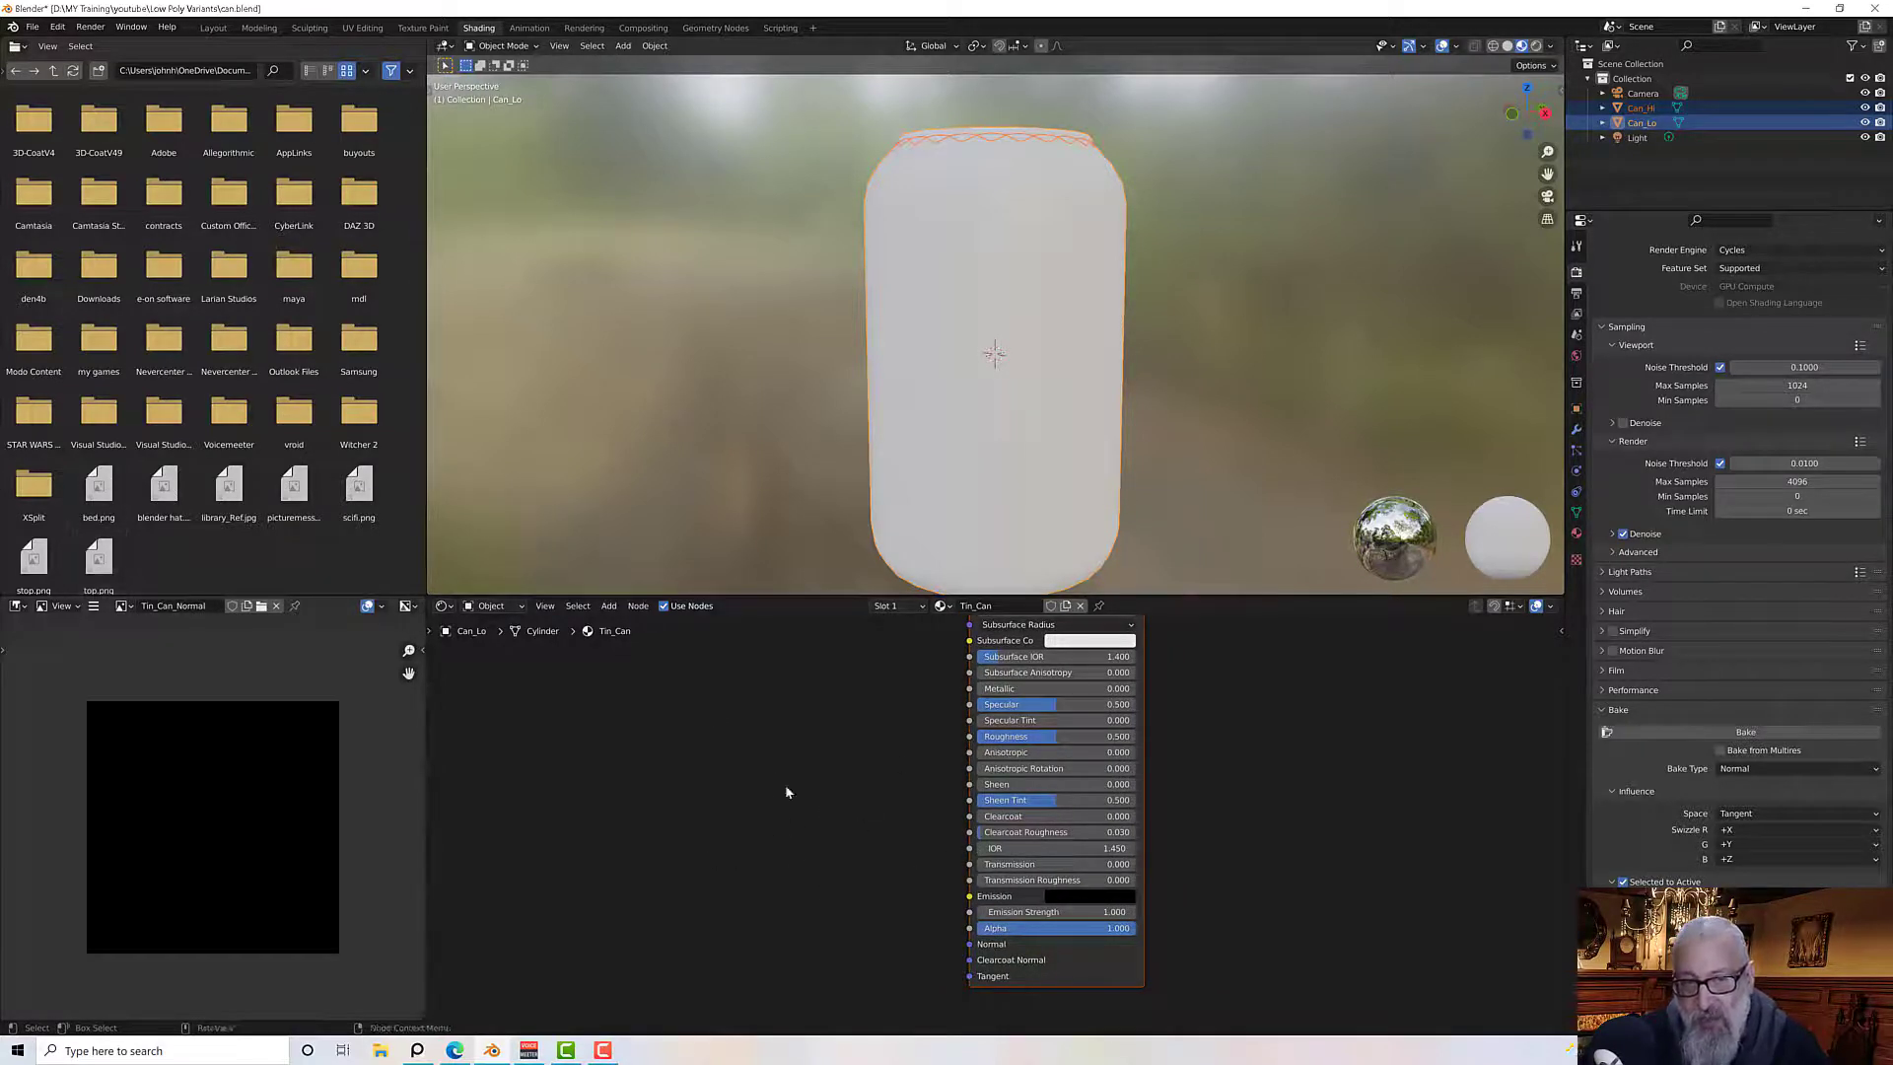
key("shift+a")
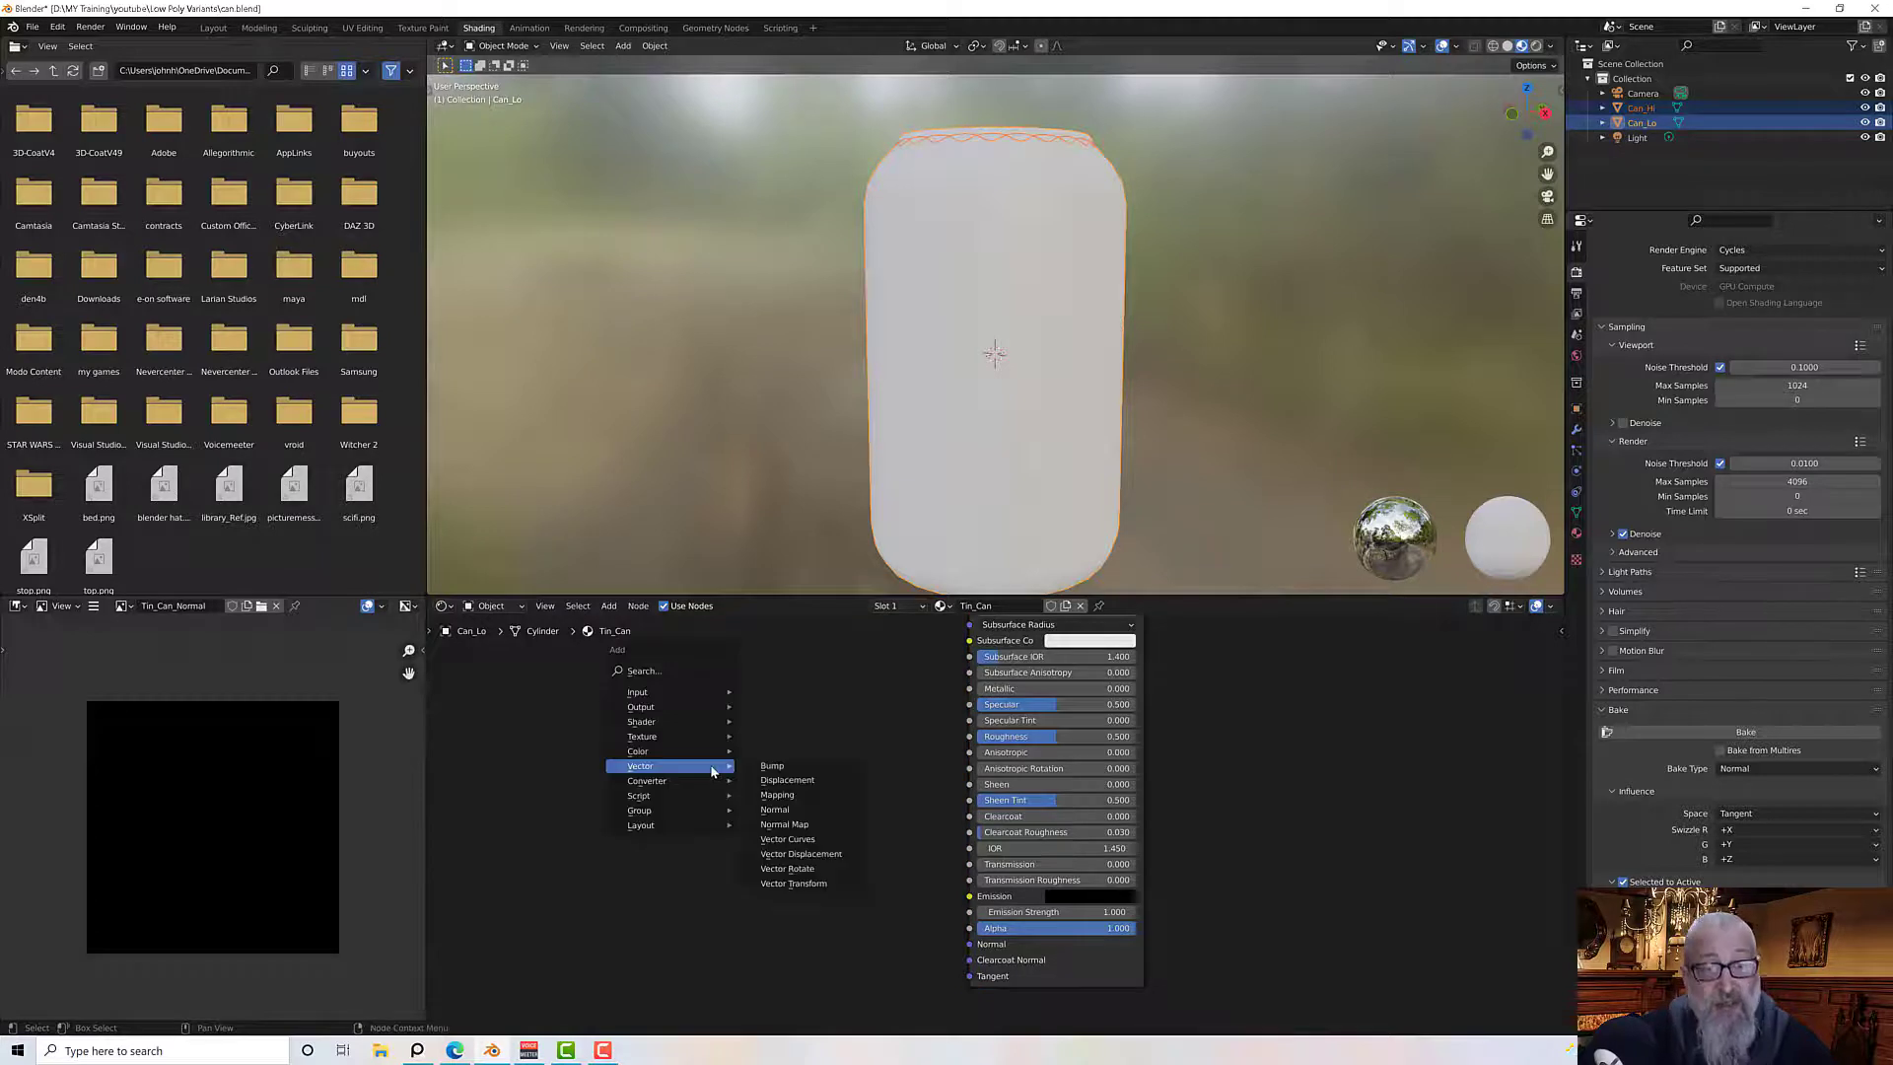
mouse_move(704, 739)
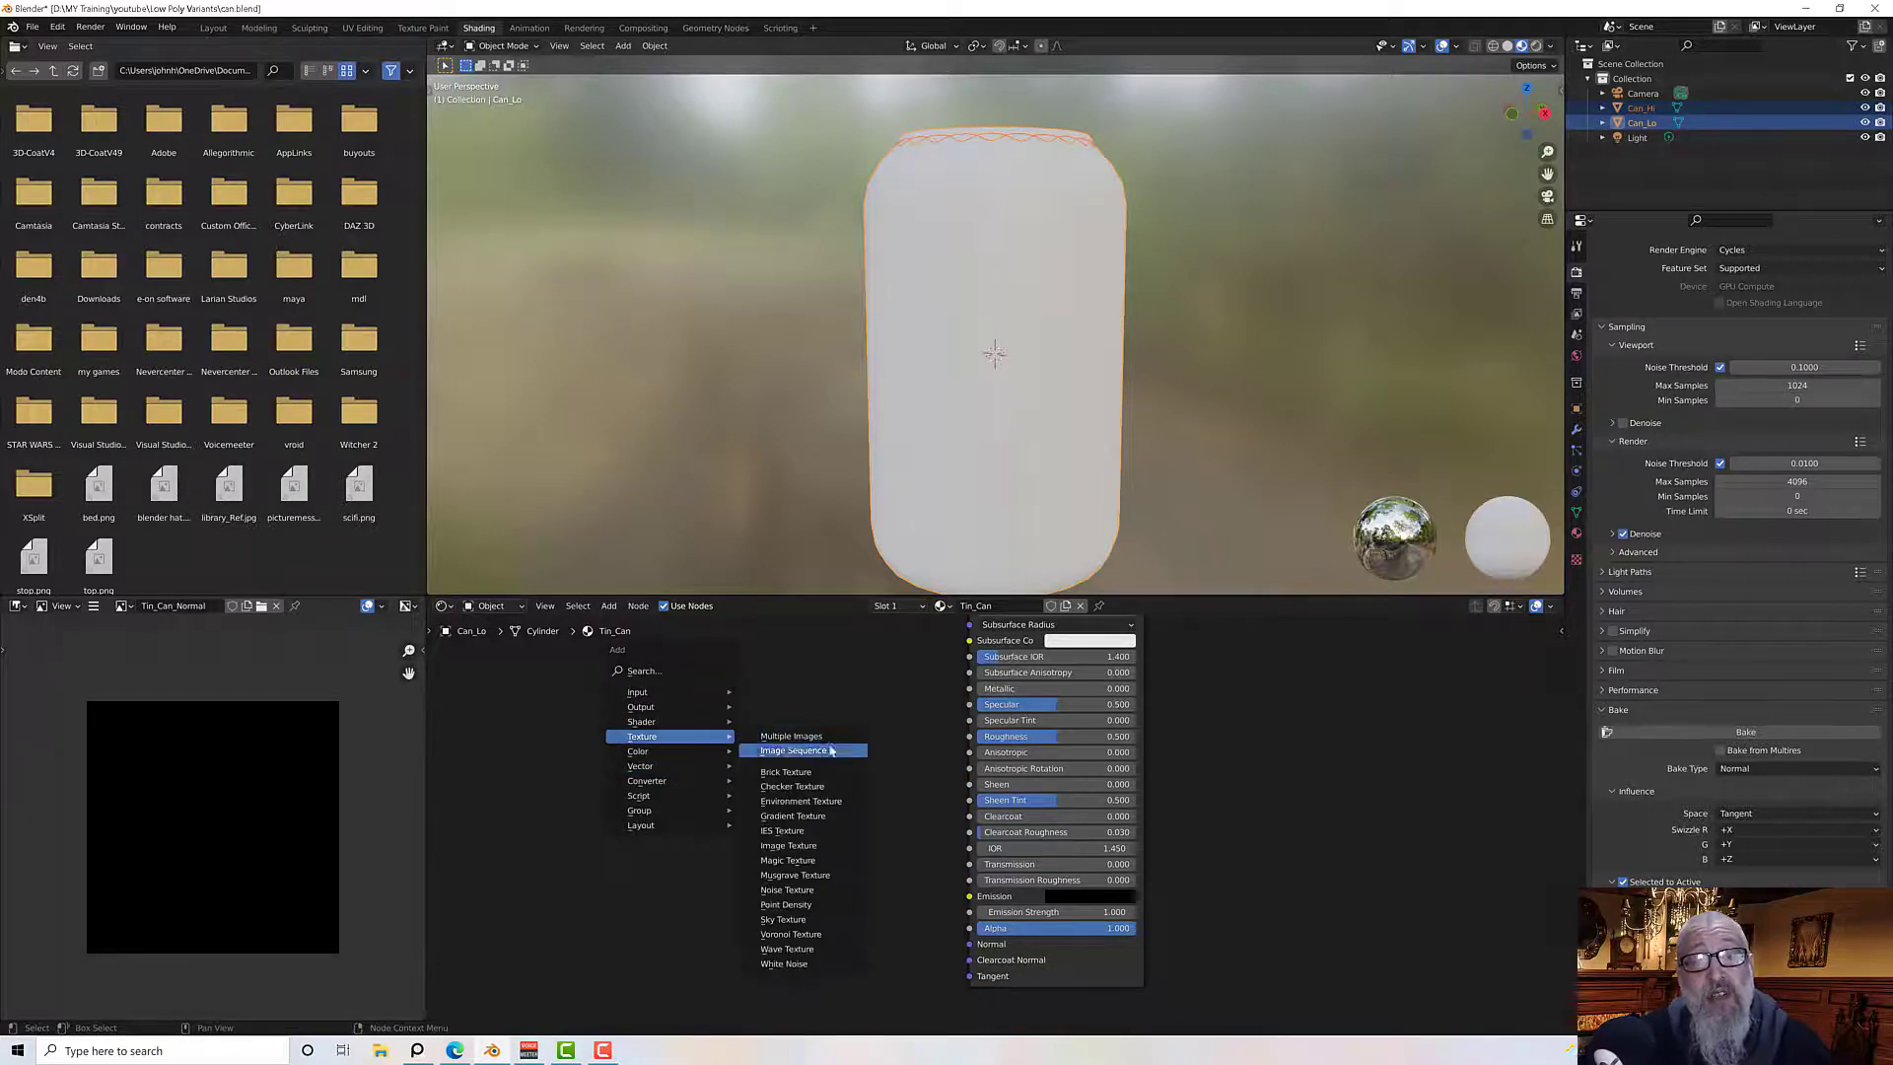
left_click(804, 854)
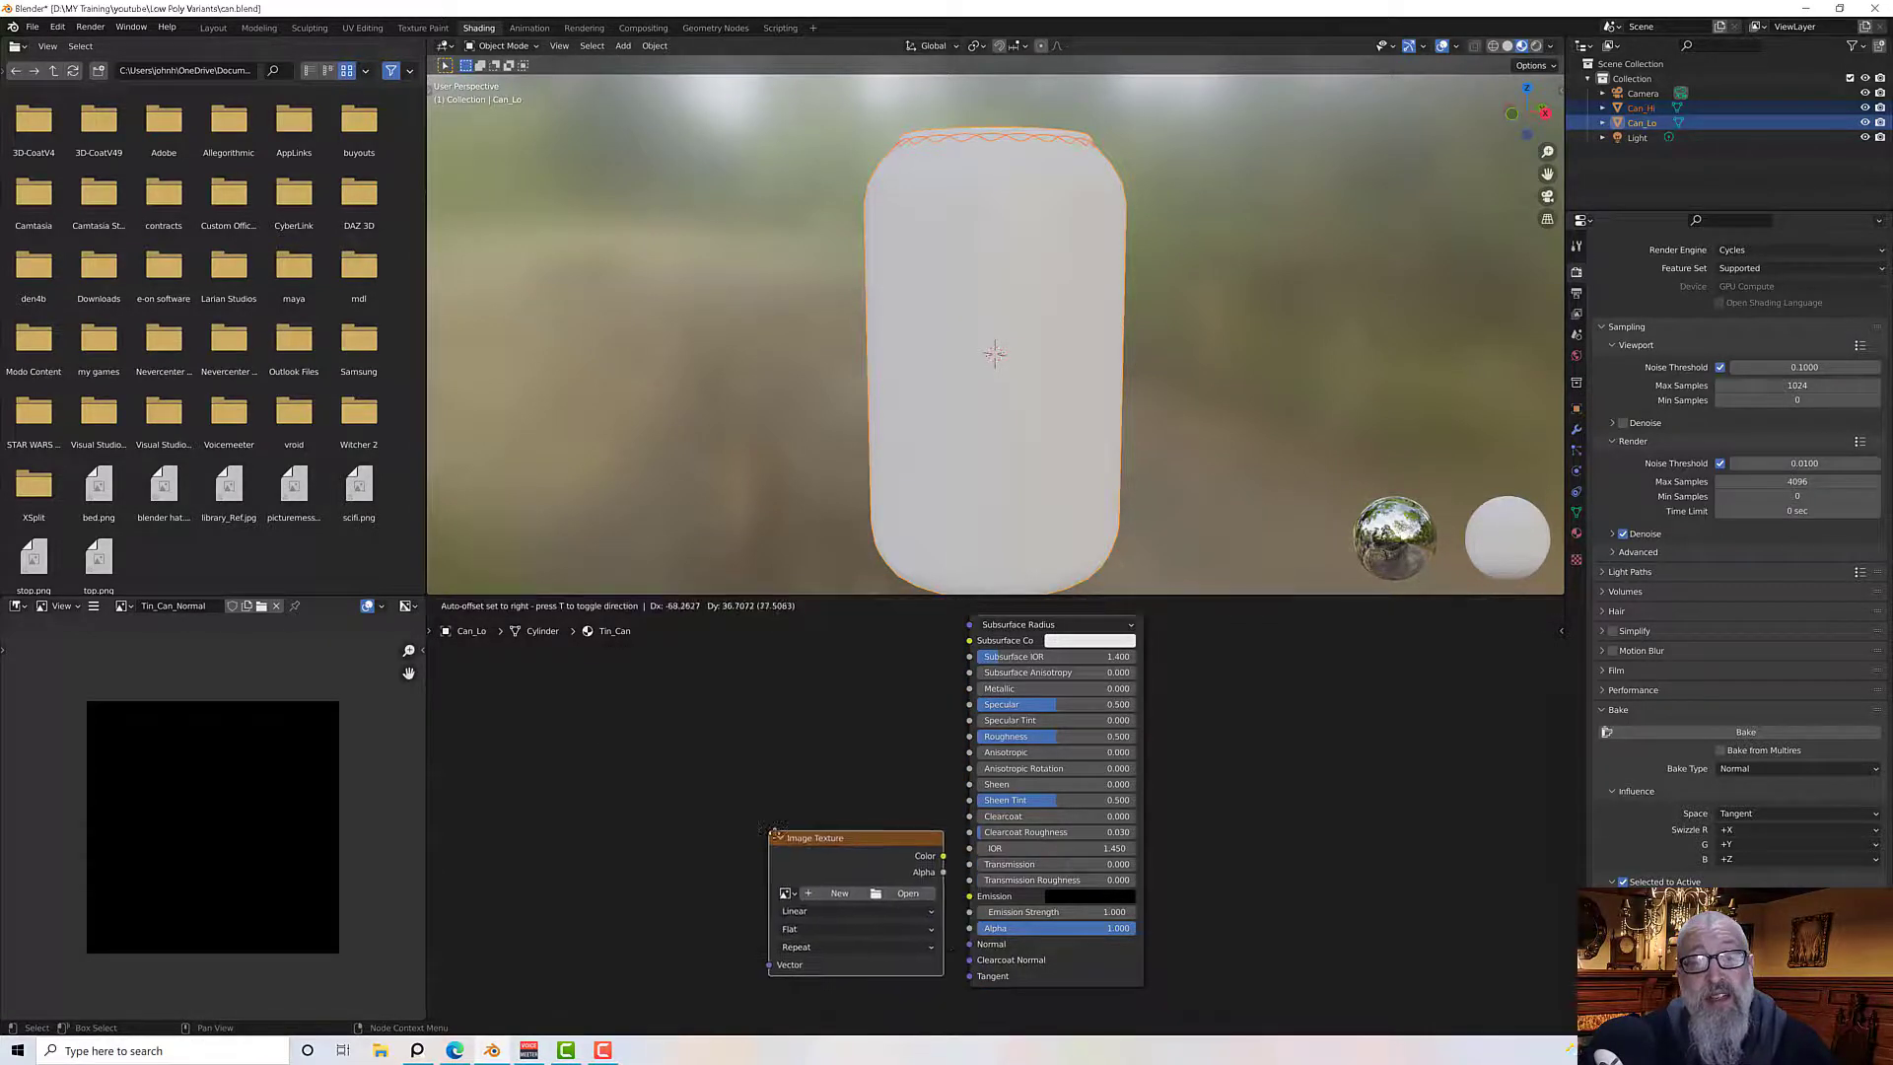
left_click(689, 773)
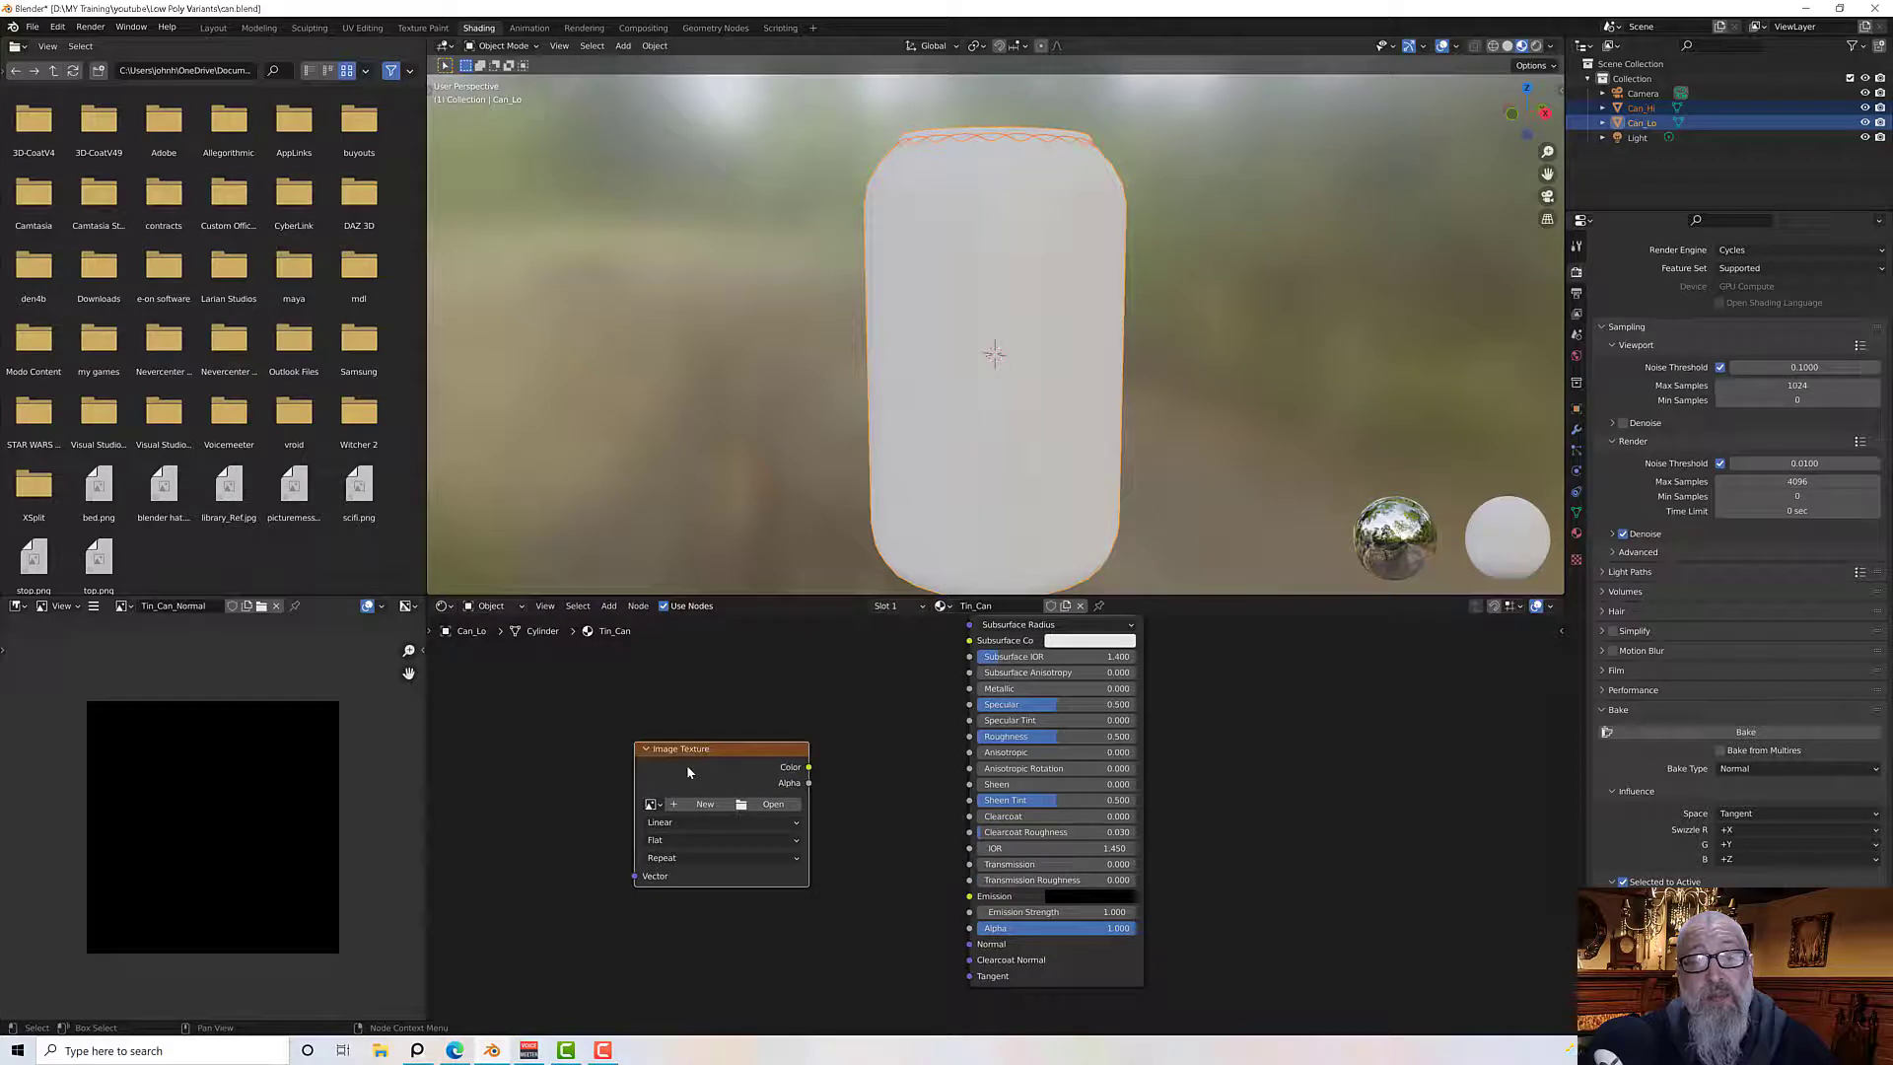
Load the Tin_Can_Normal image into the new Image Texture node
left_click(652, 804)
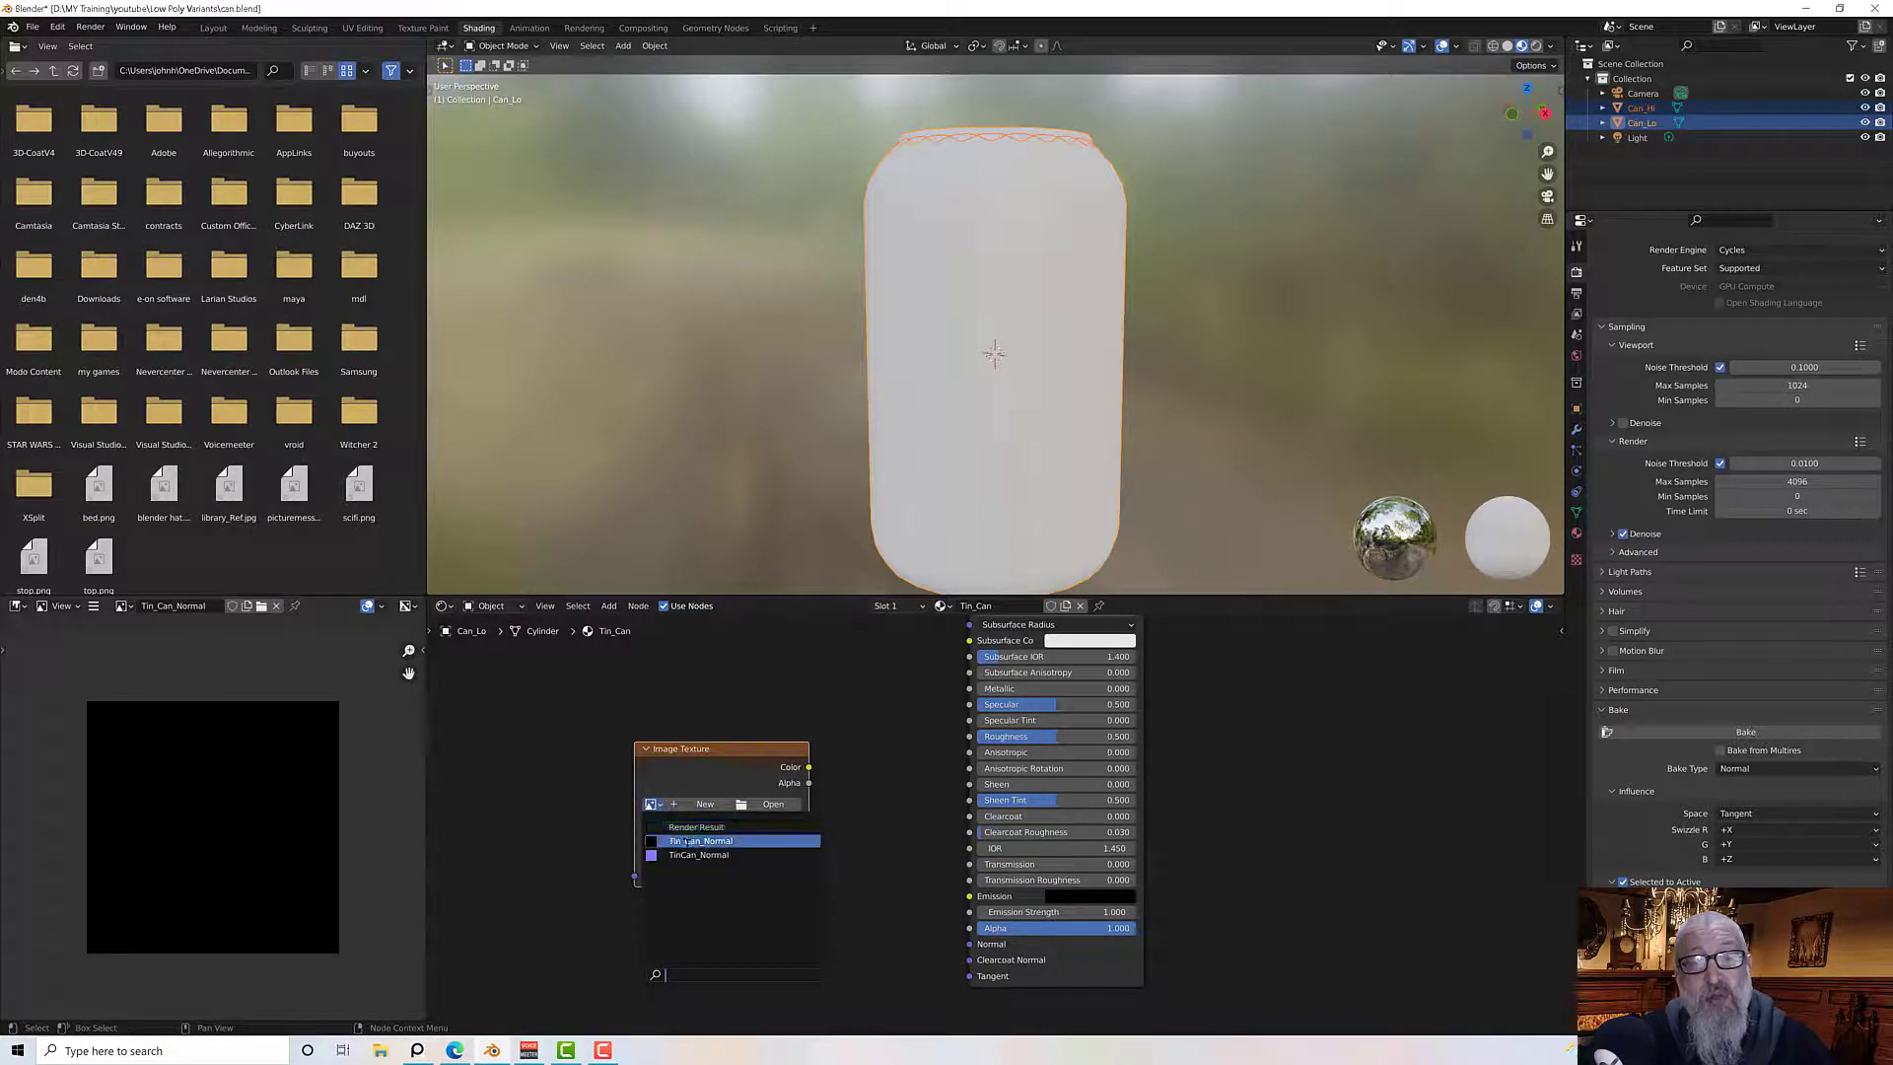
left_click(700, 841)
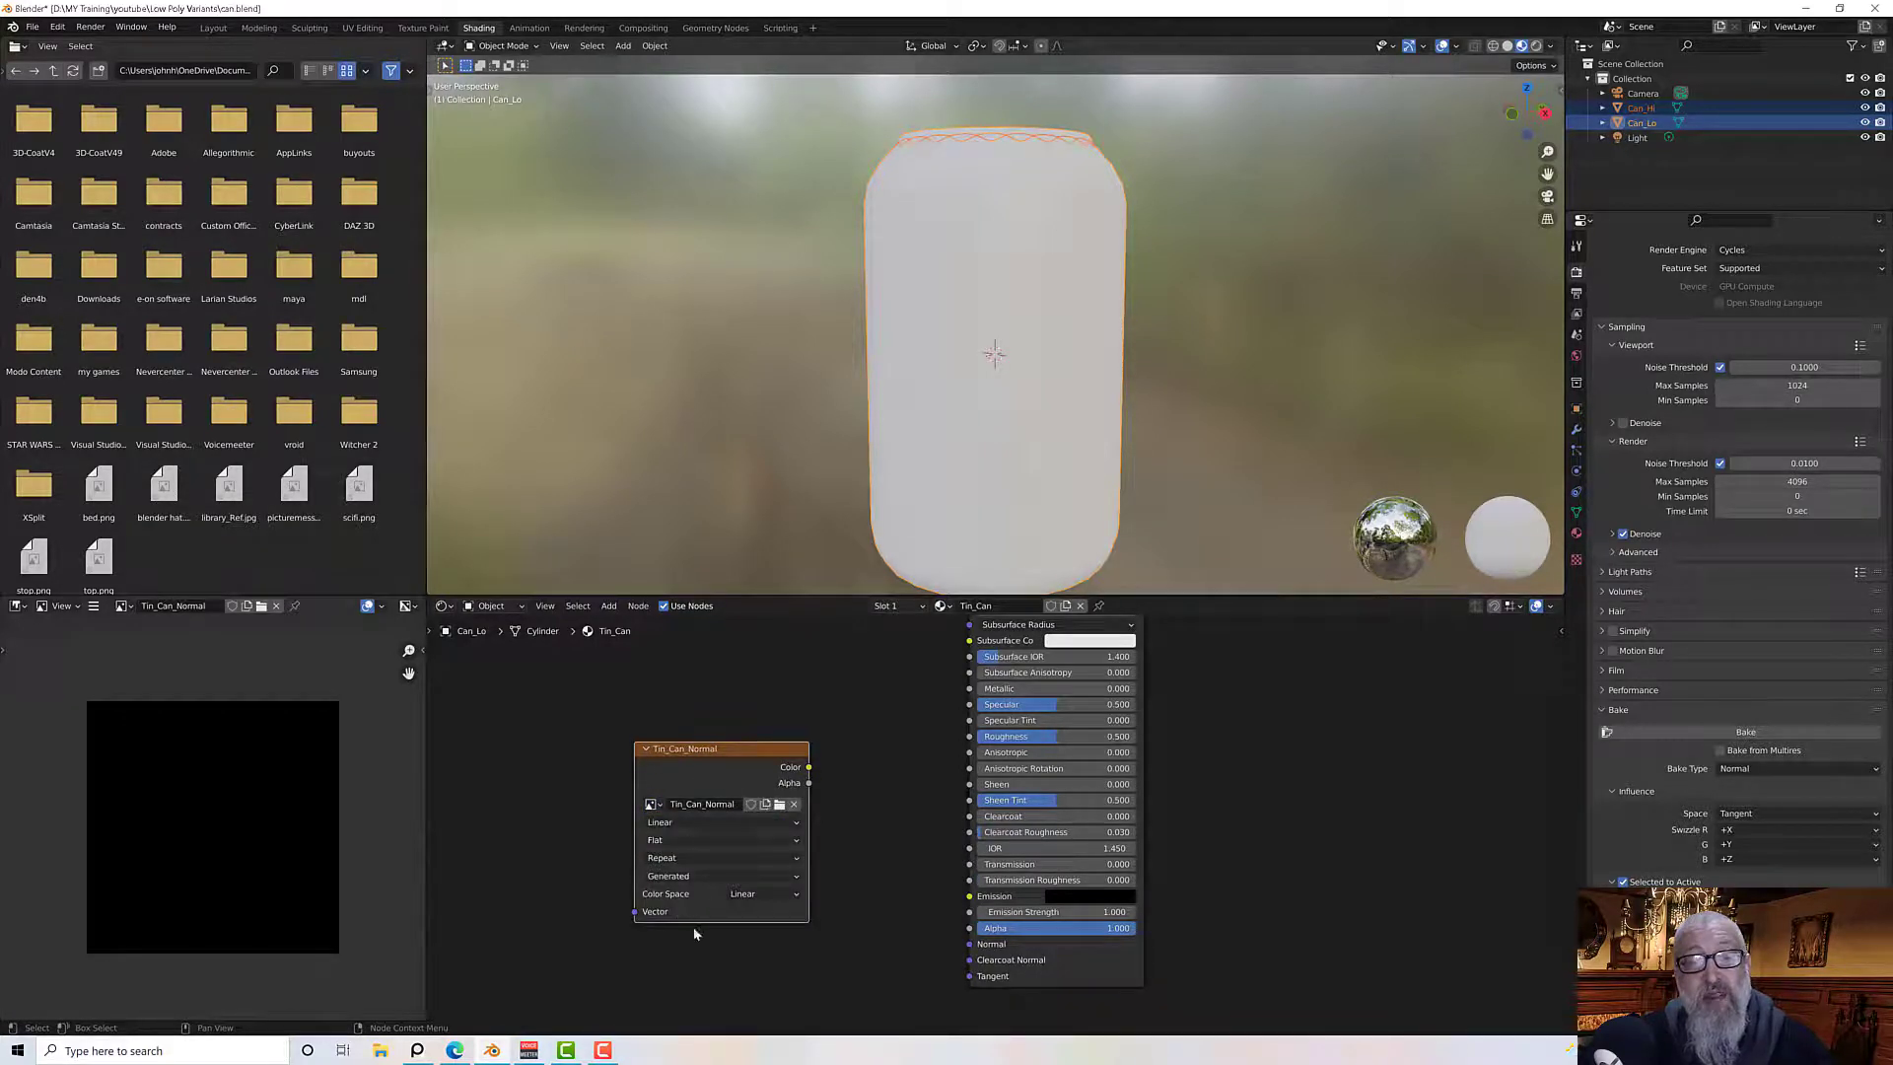
left_click_drag(692, 739, 674, 746)
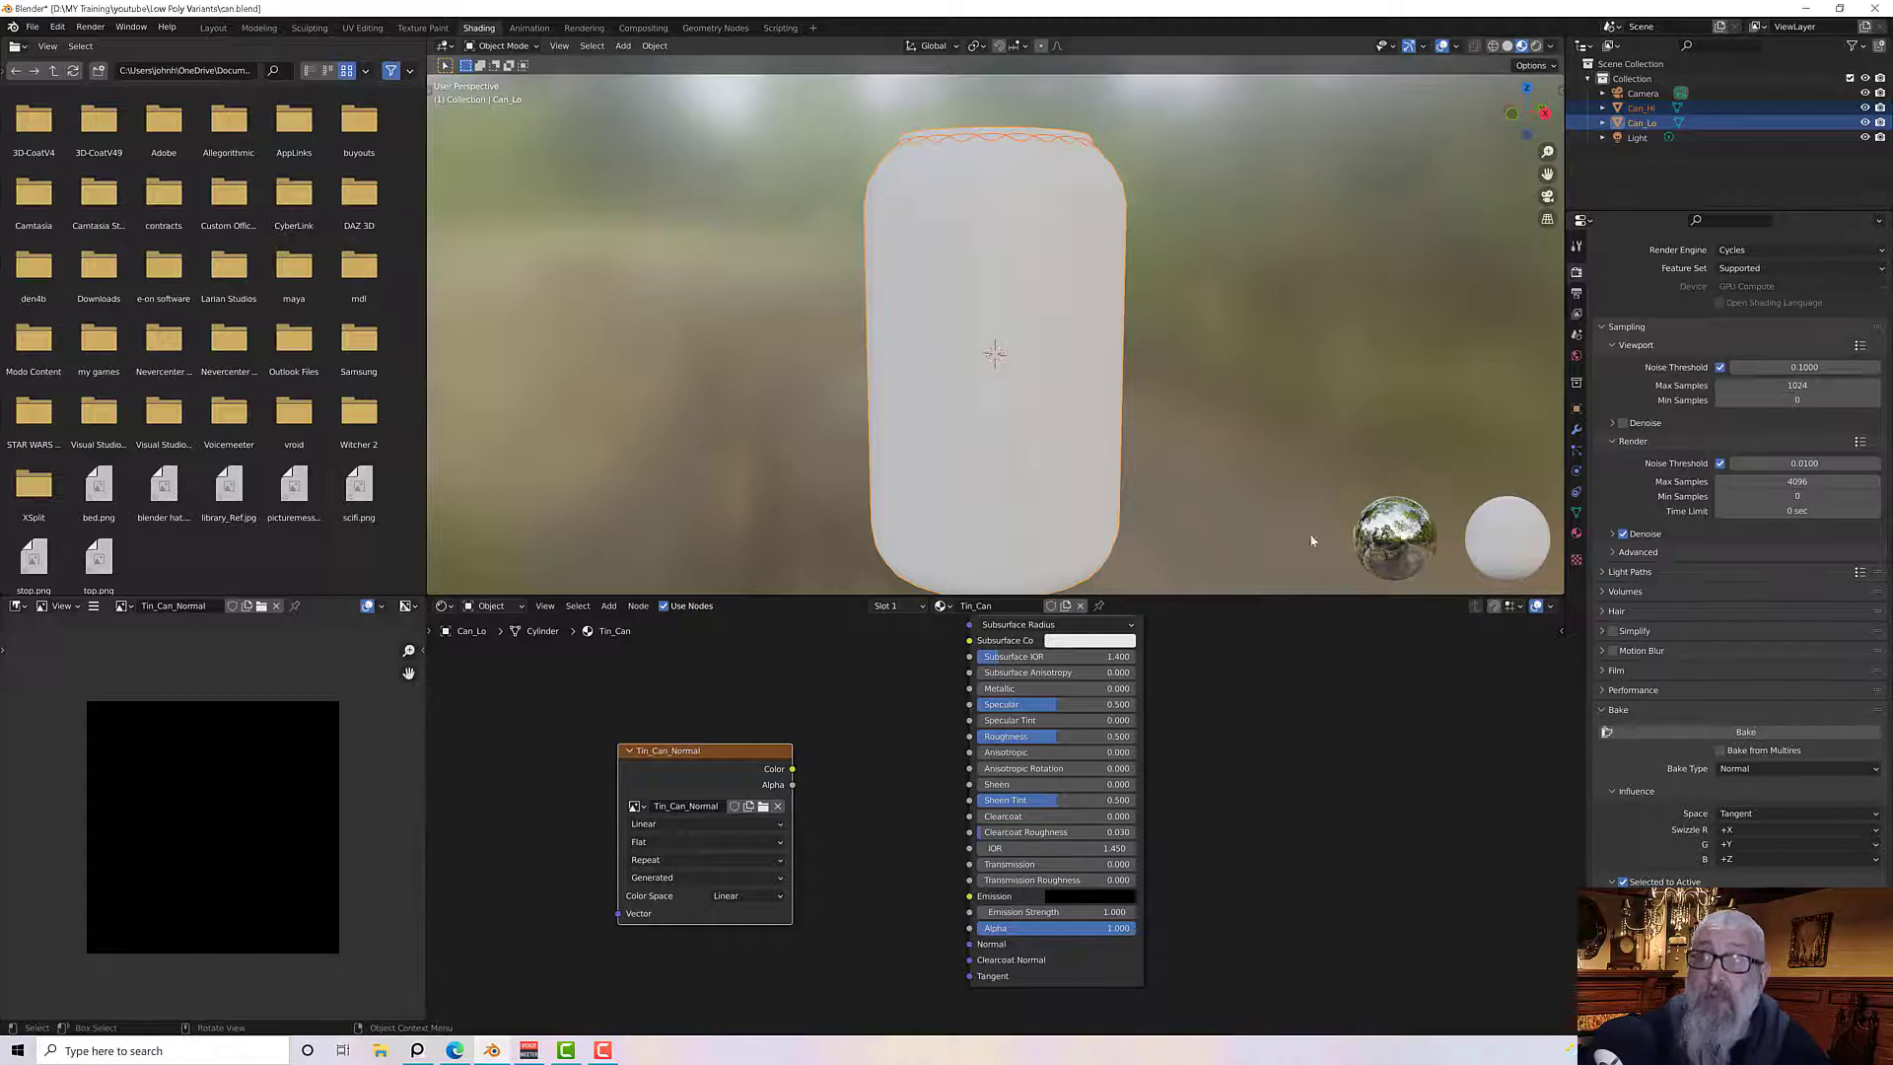
Reposition the Tin_Can_Normal Image Texture node in the node editor
middle_click_drag(829, 722, 854, 738)
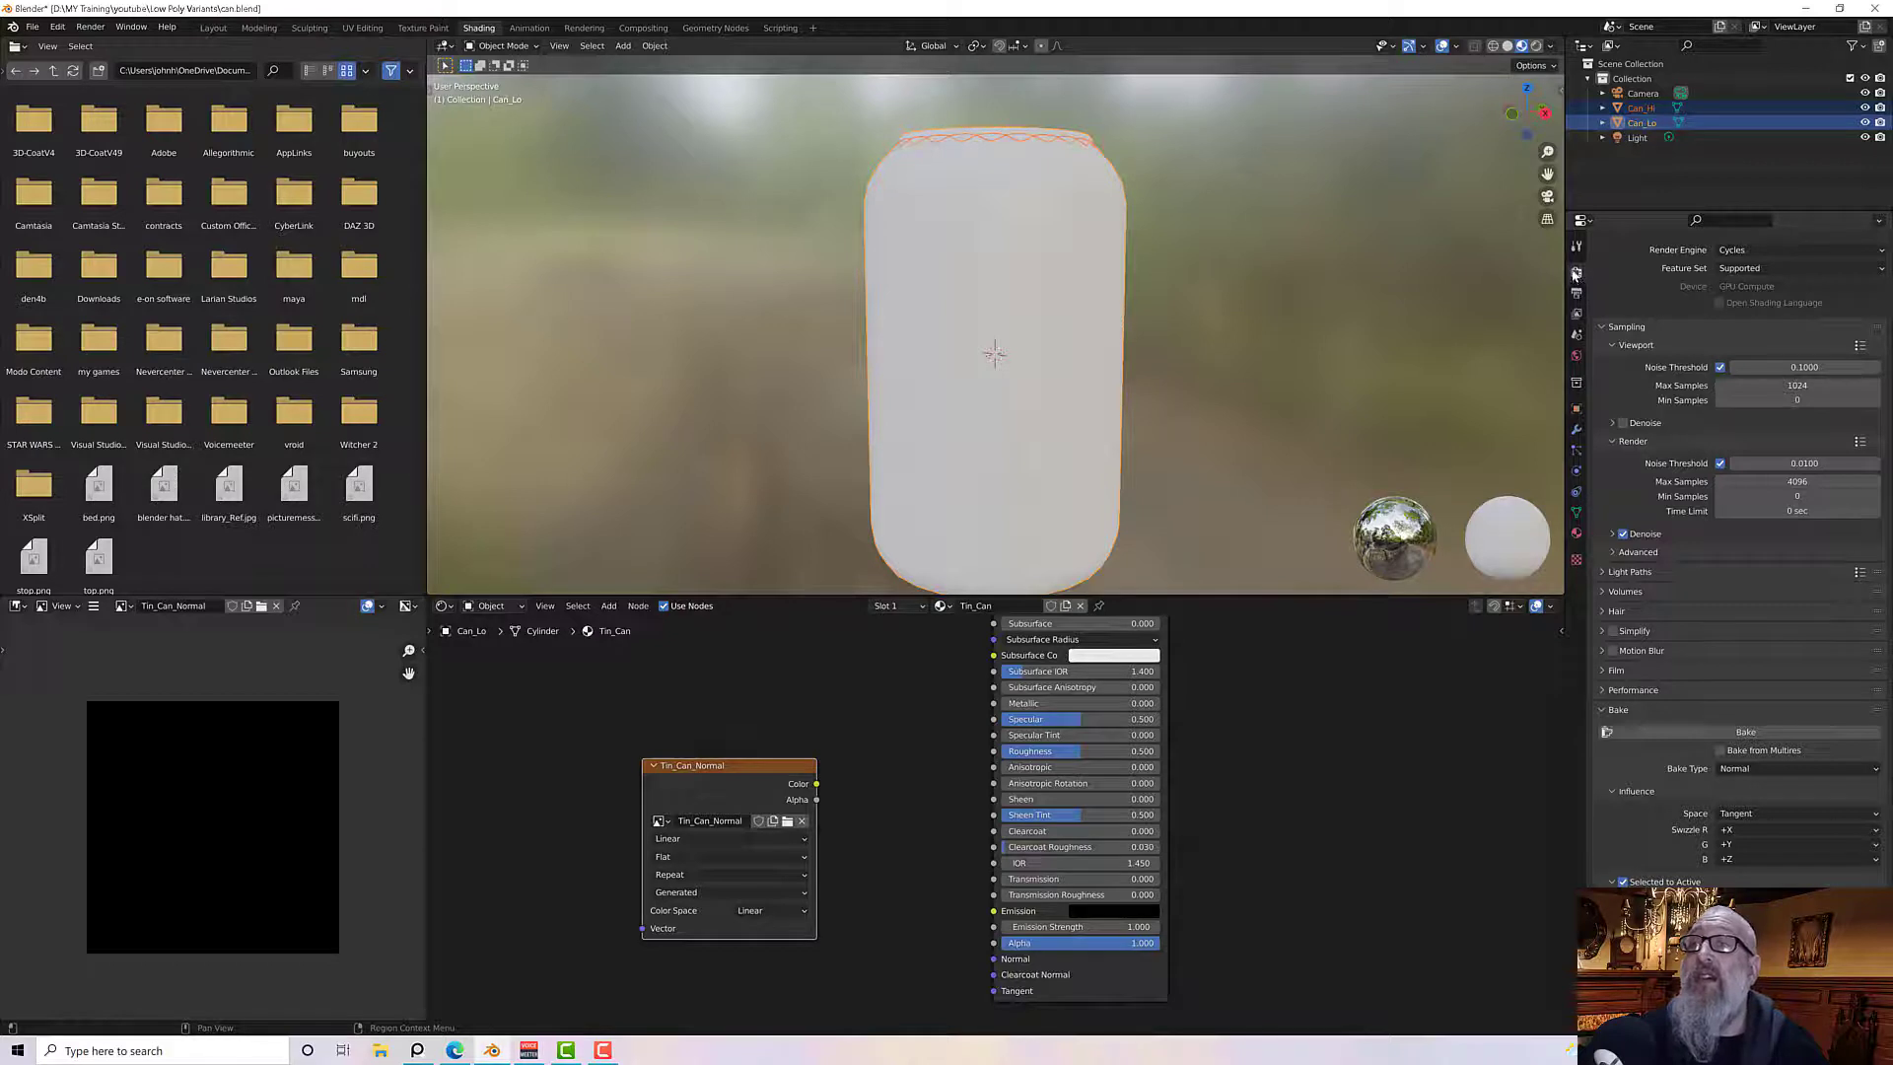
left_click(1755, 250)
left_click(1758, 271)
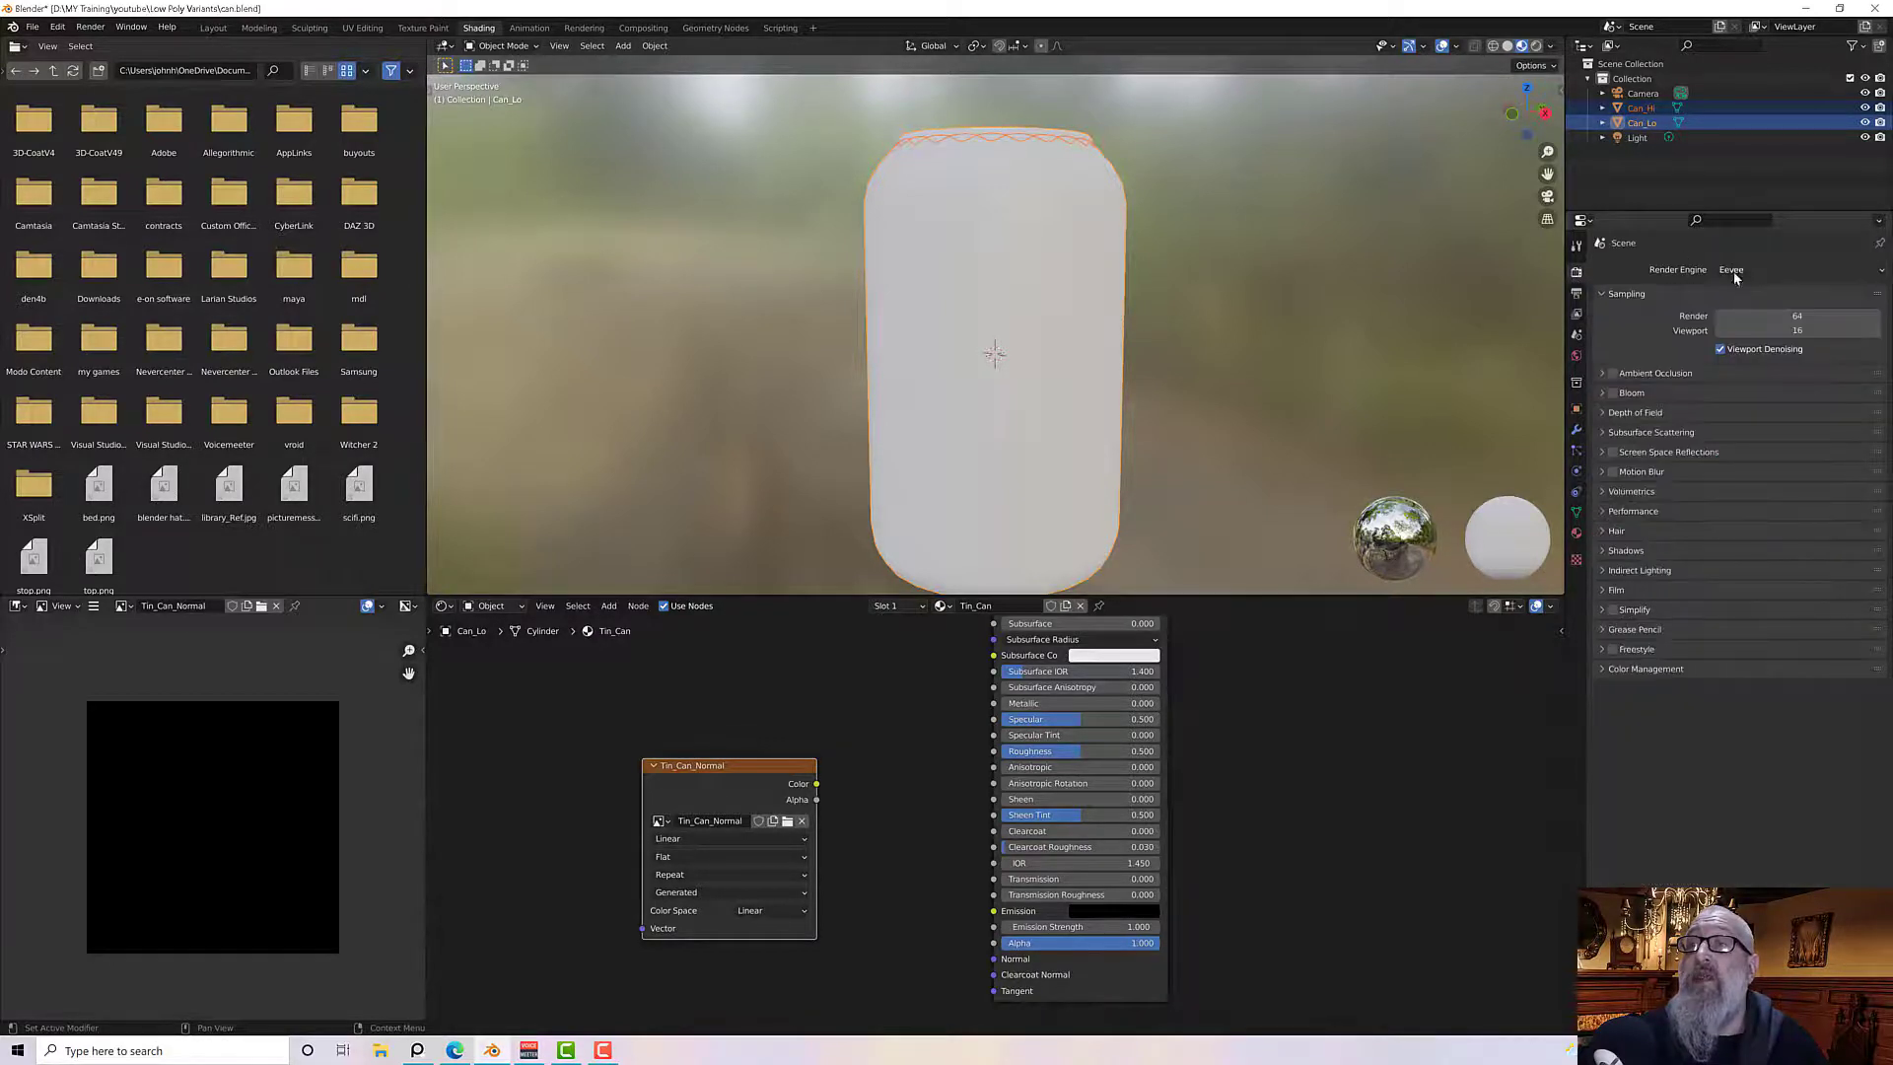
left_click(1740, 279)
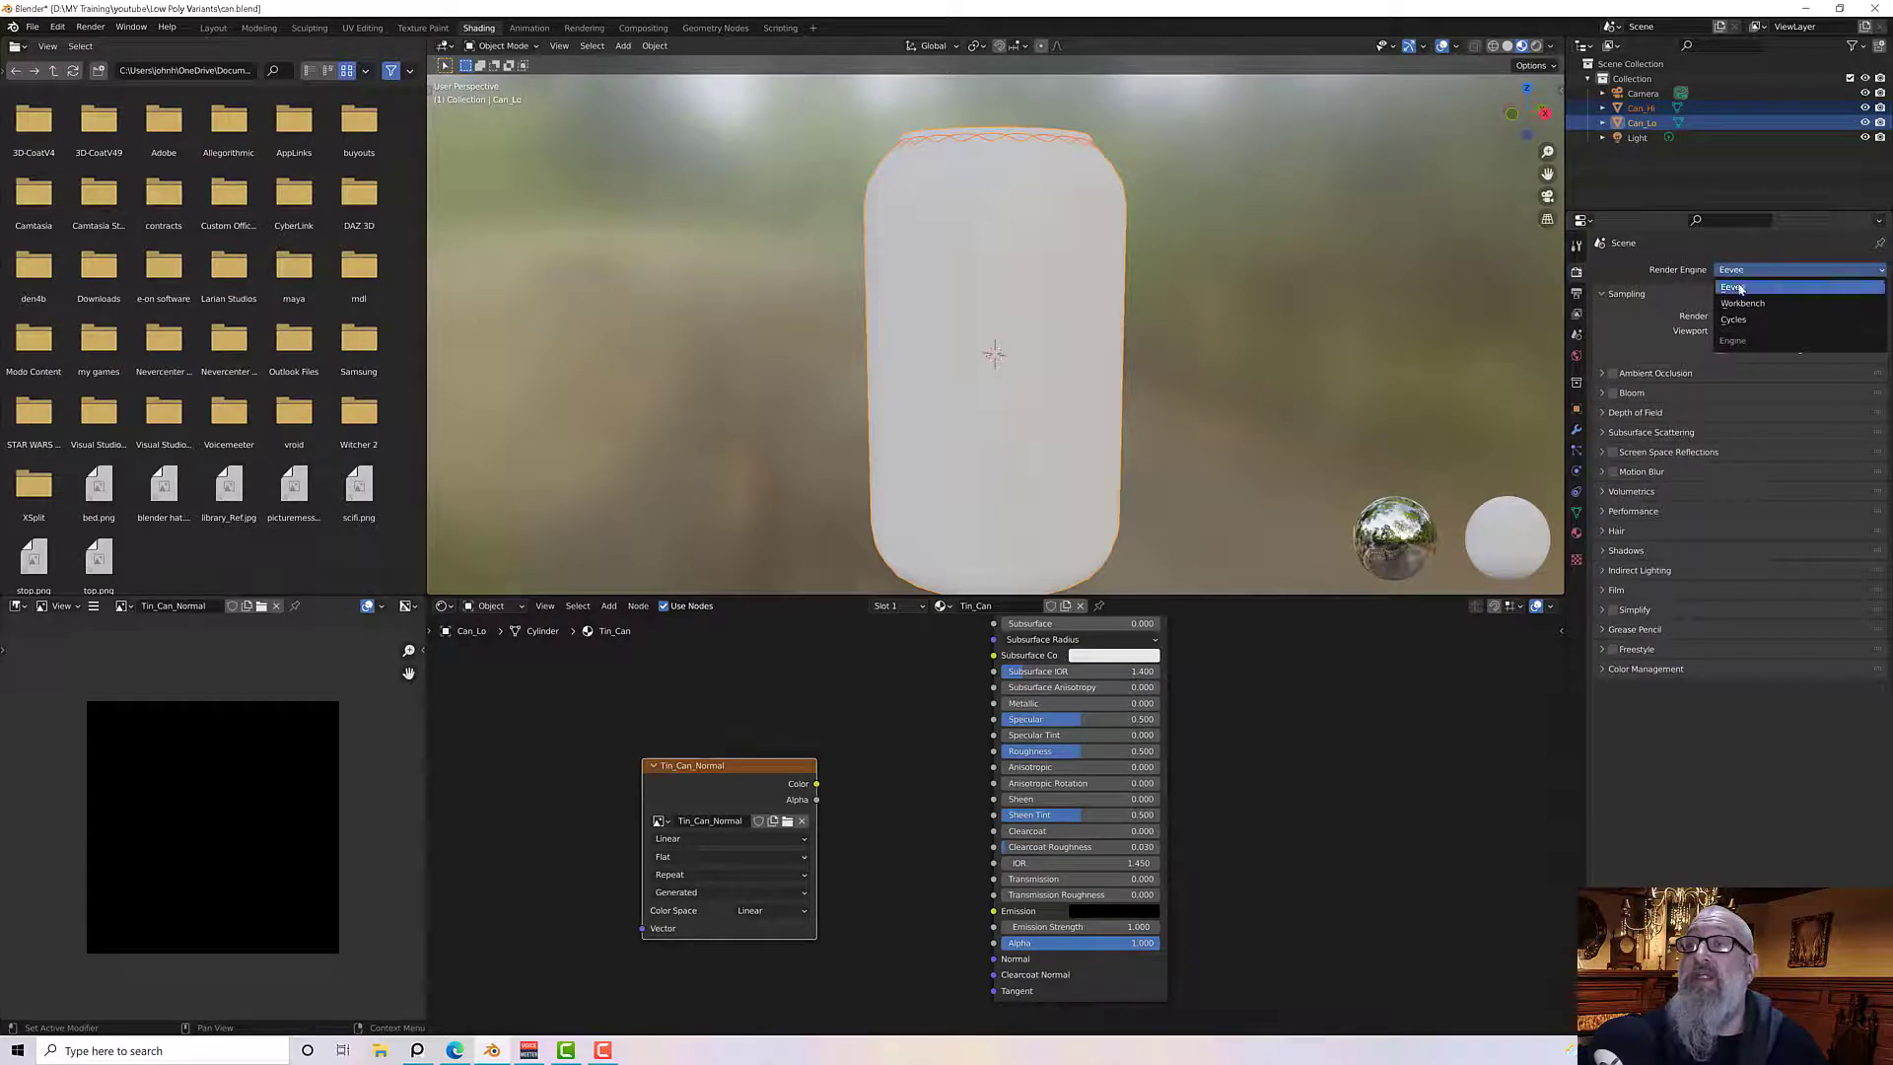
left_click(1750, 326)
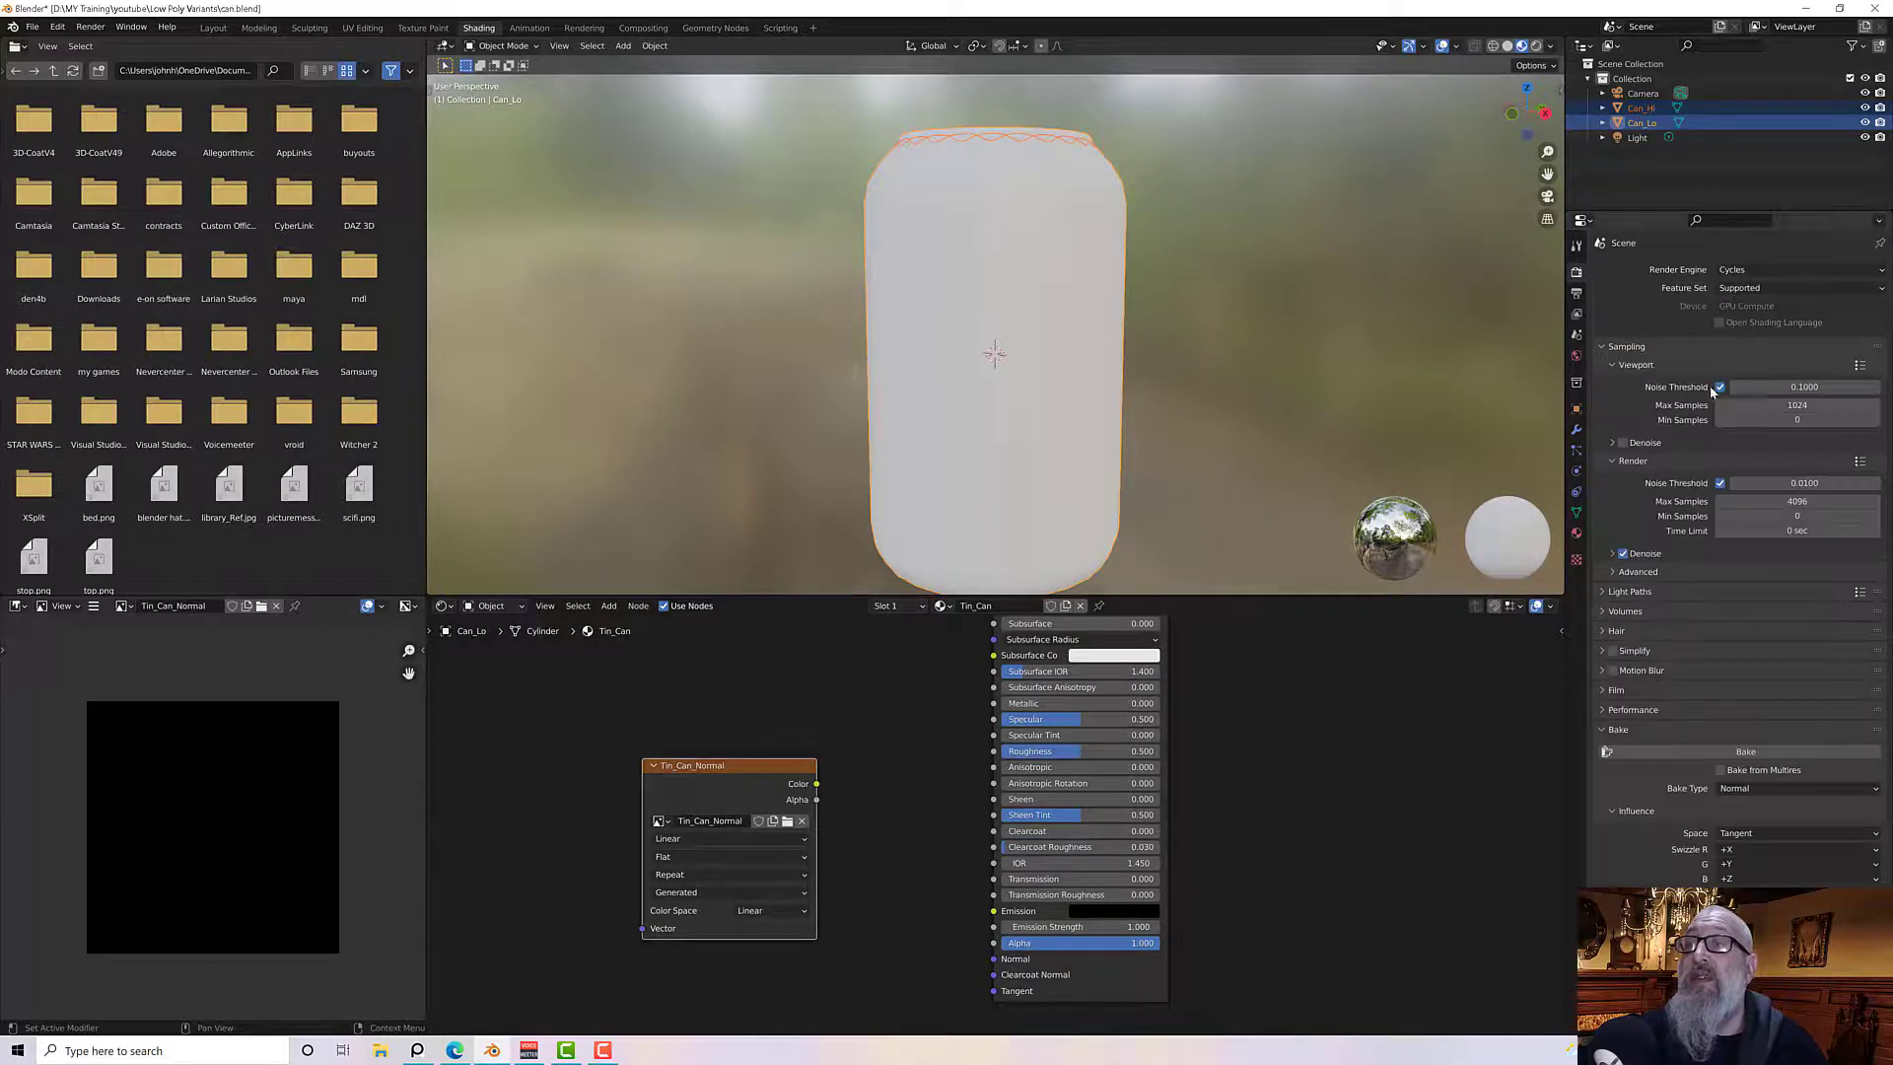
scroll(1623, 742, "down", 1)
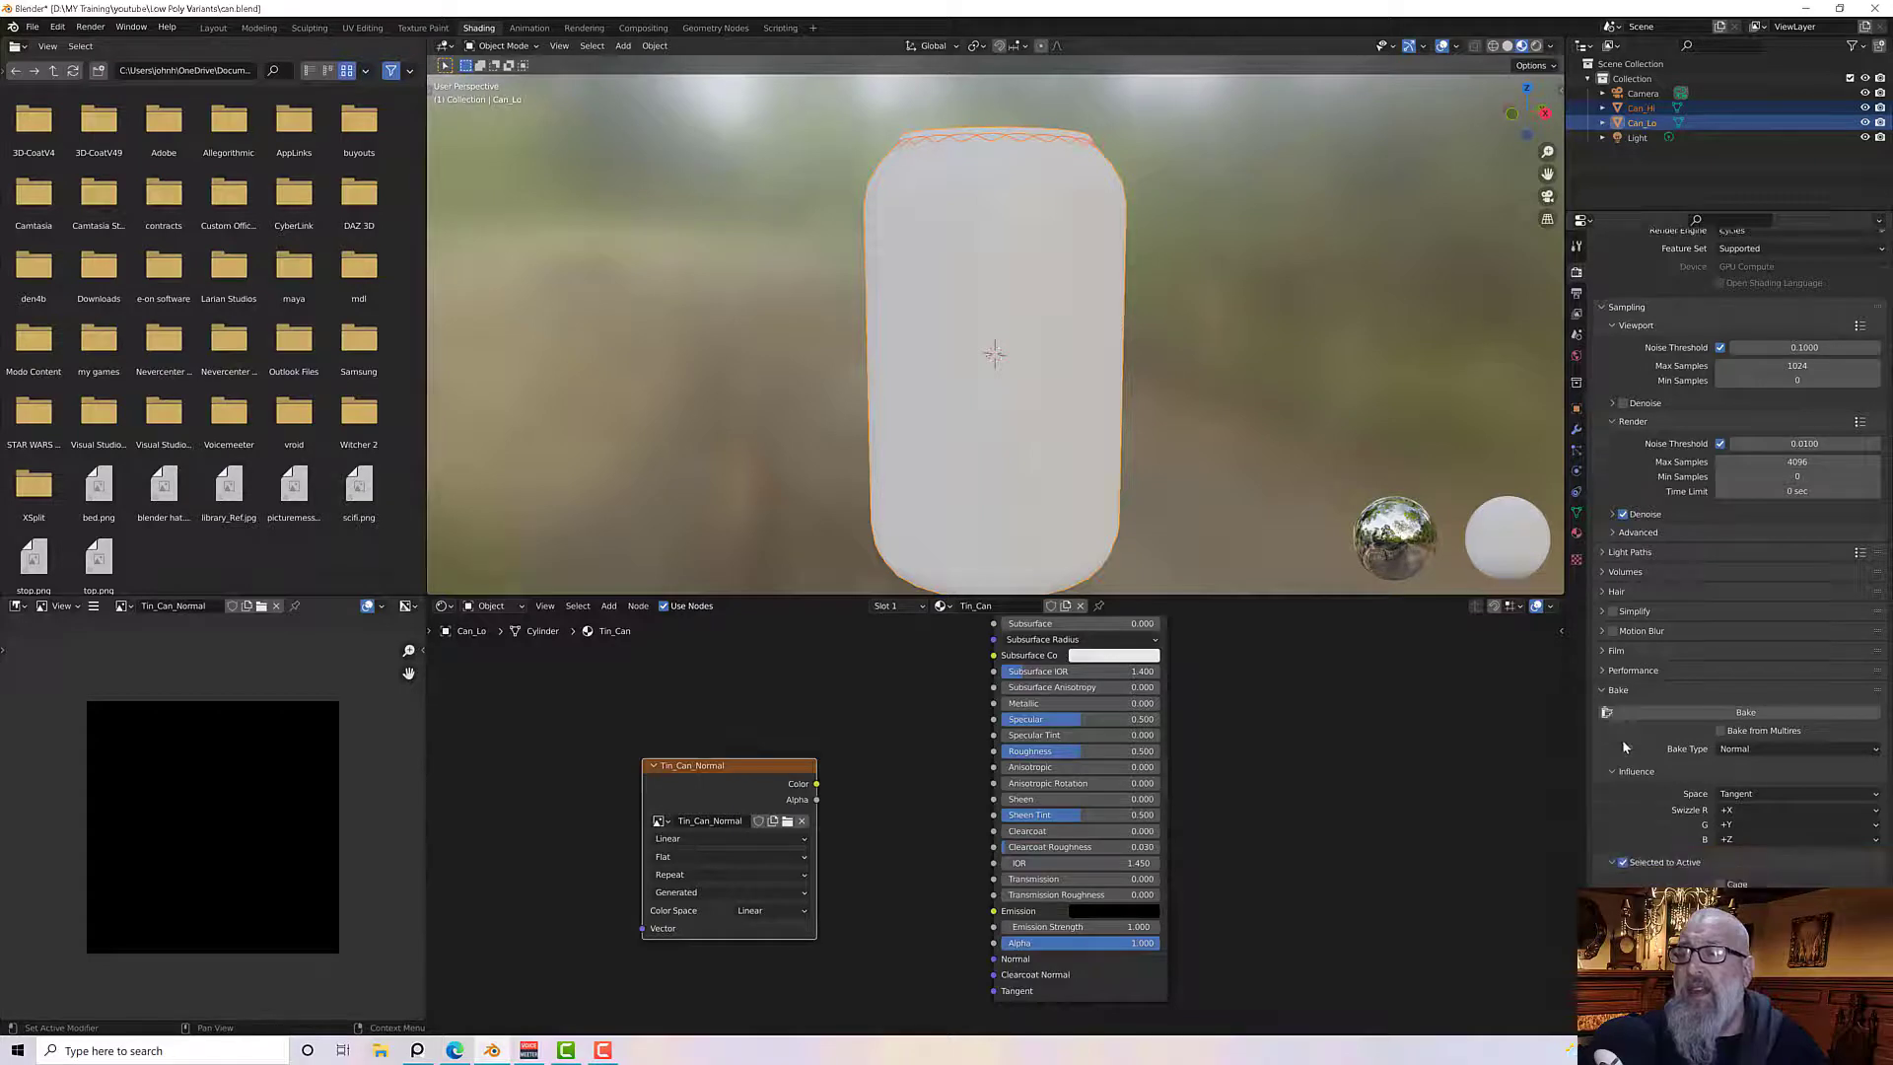
scroll(1624, 746, "down", 2)
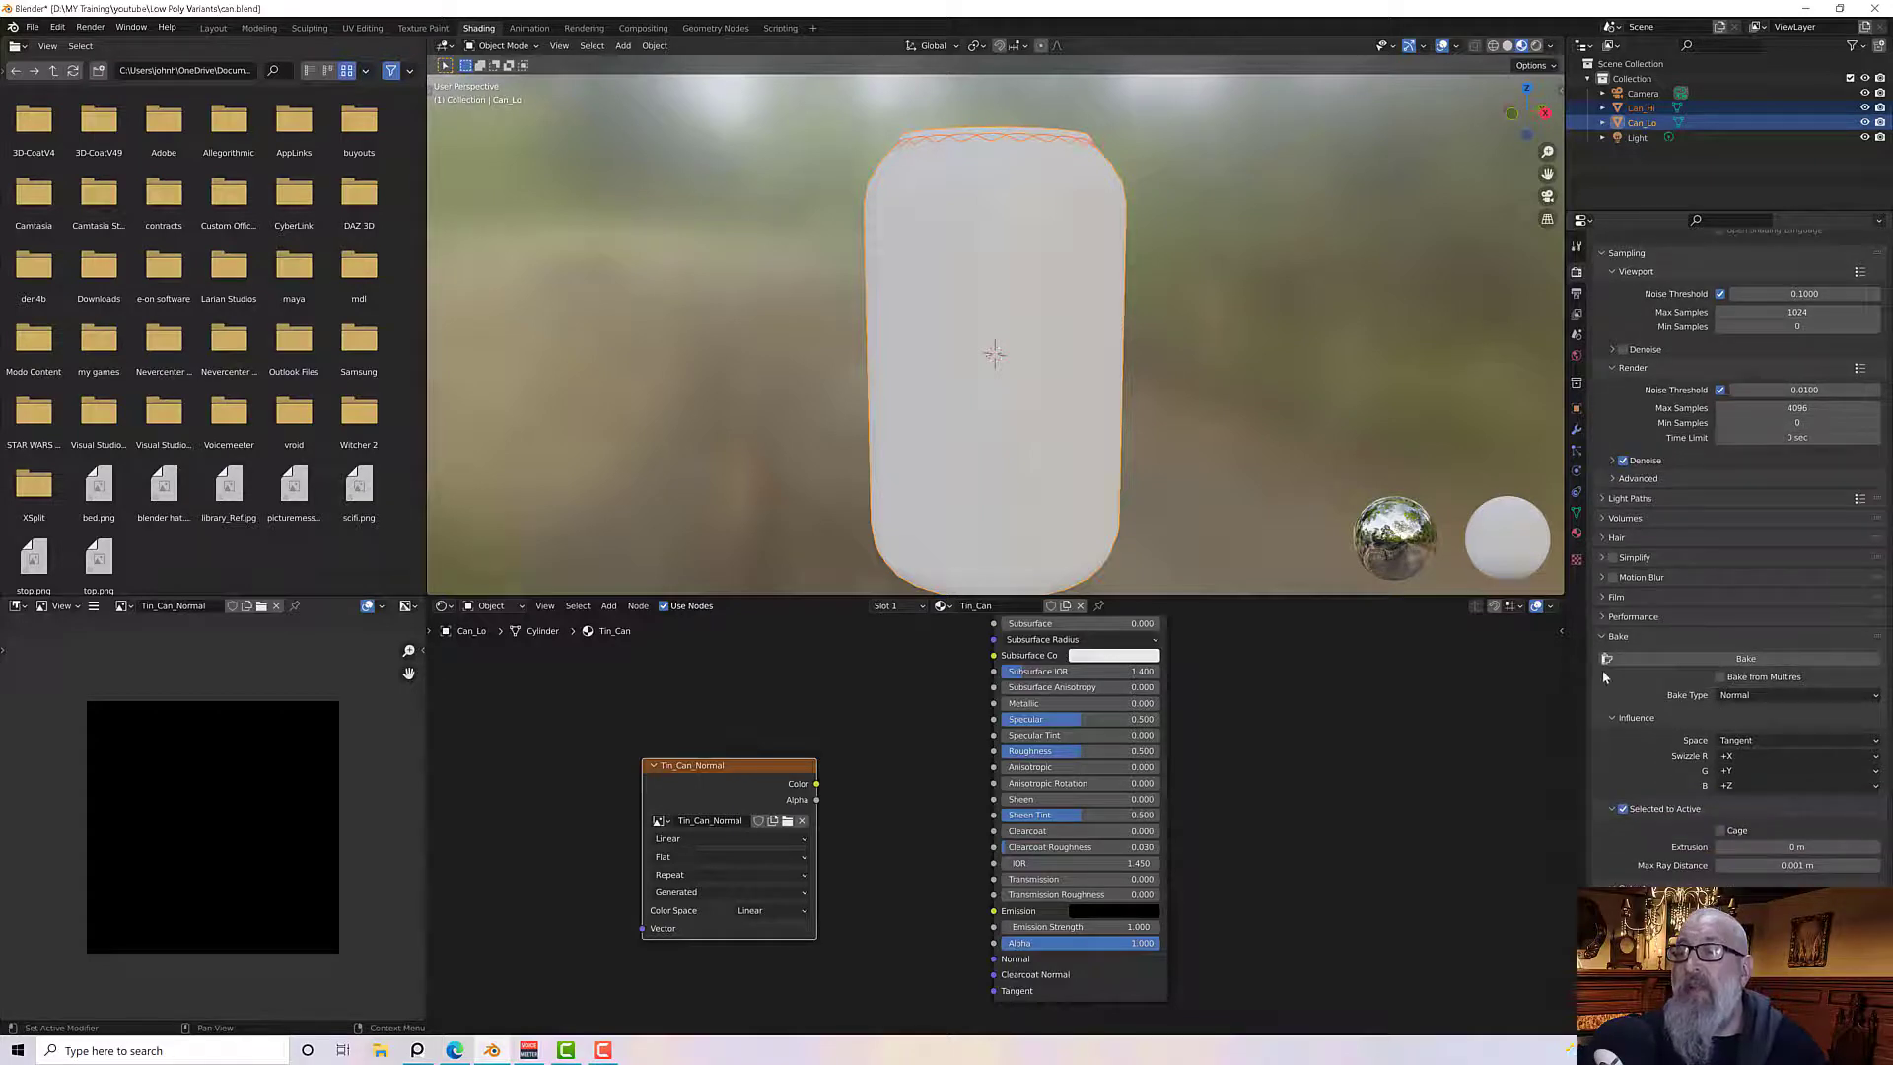
left_click(1876, 697)
left_click(1802, 718)
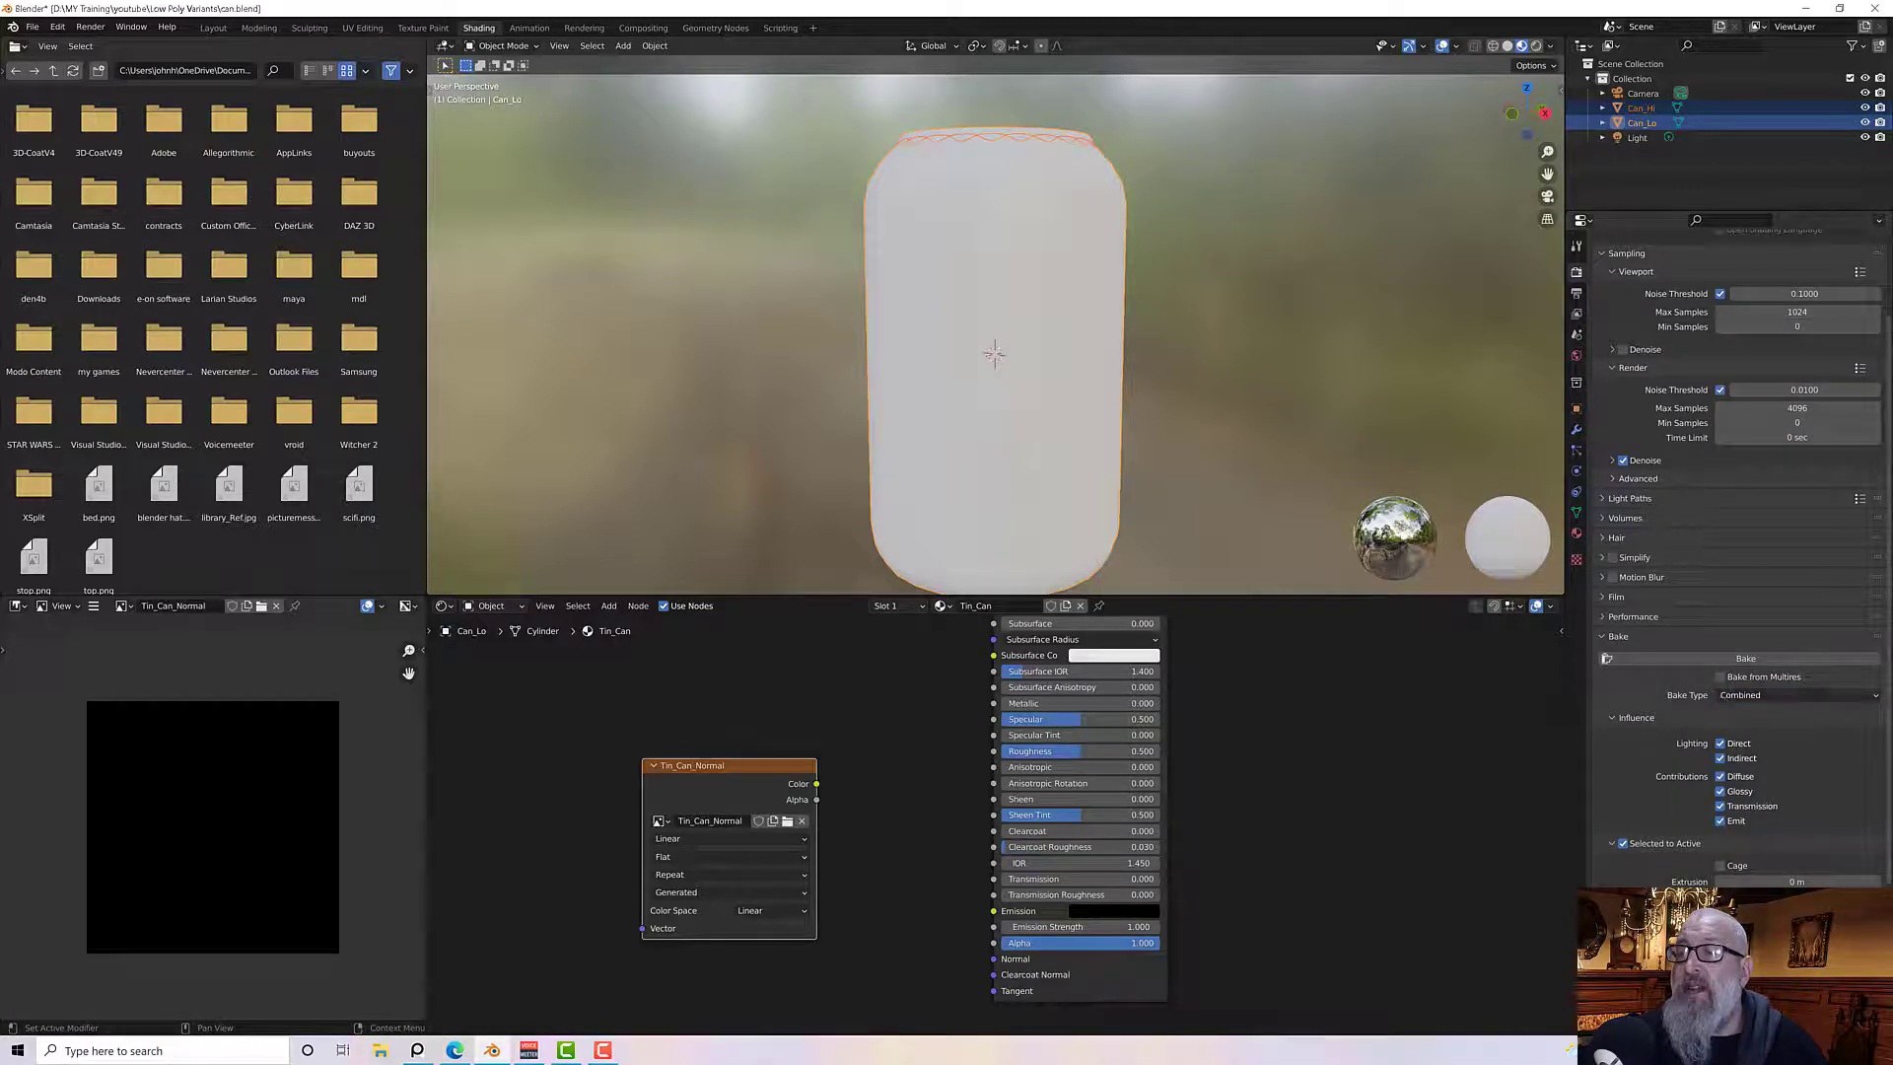
left_click(1874, 695)
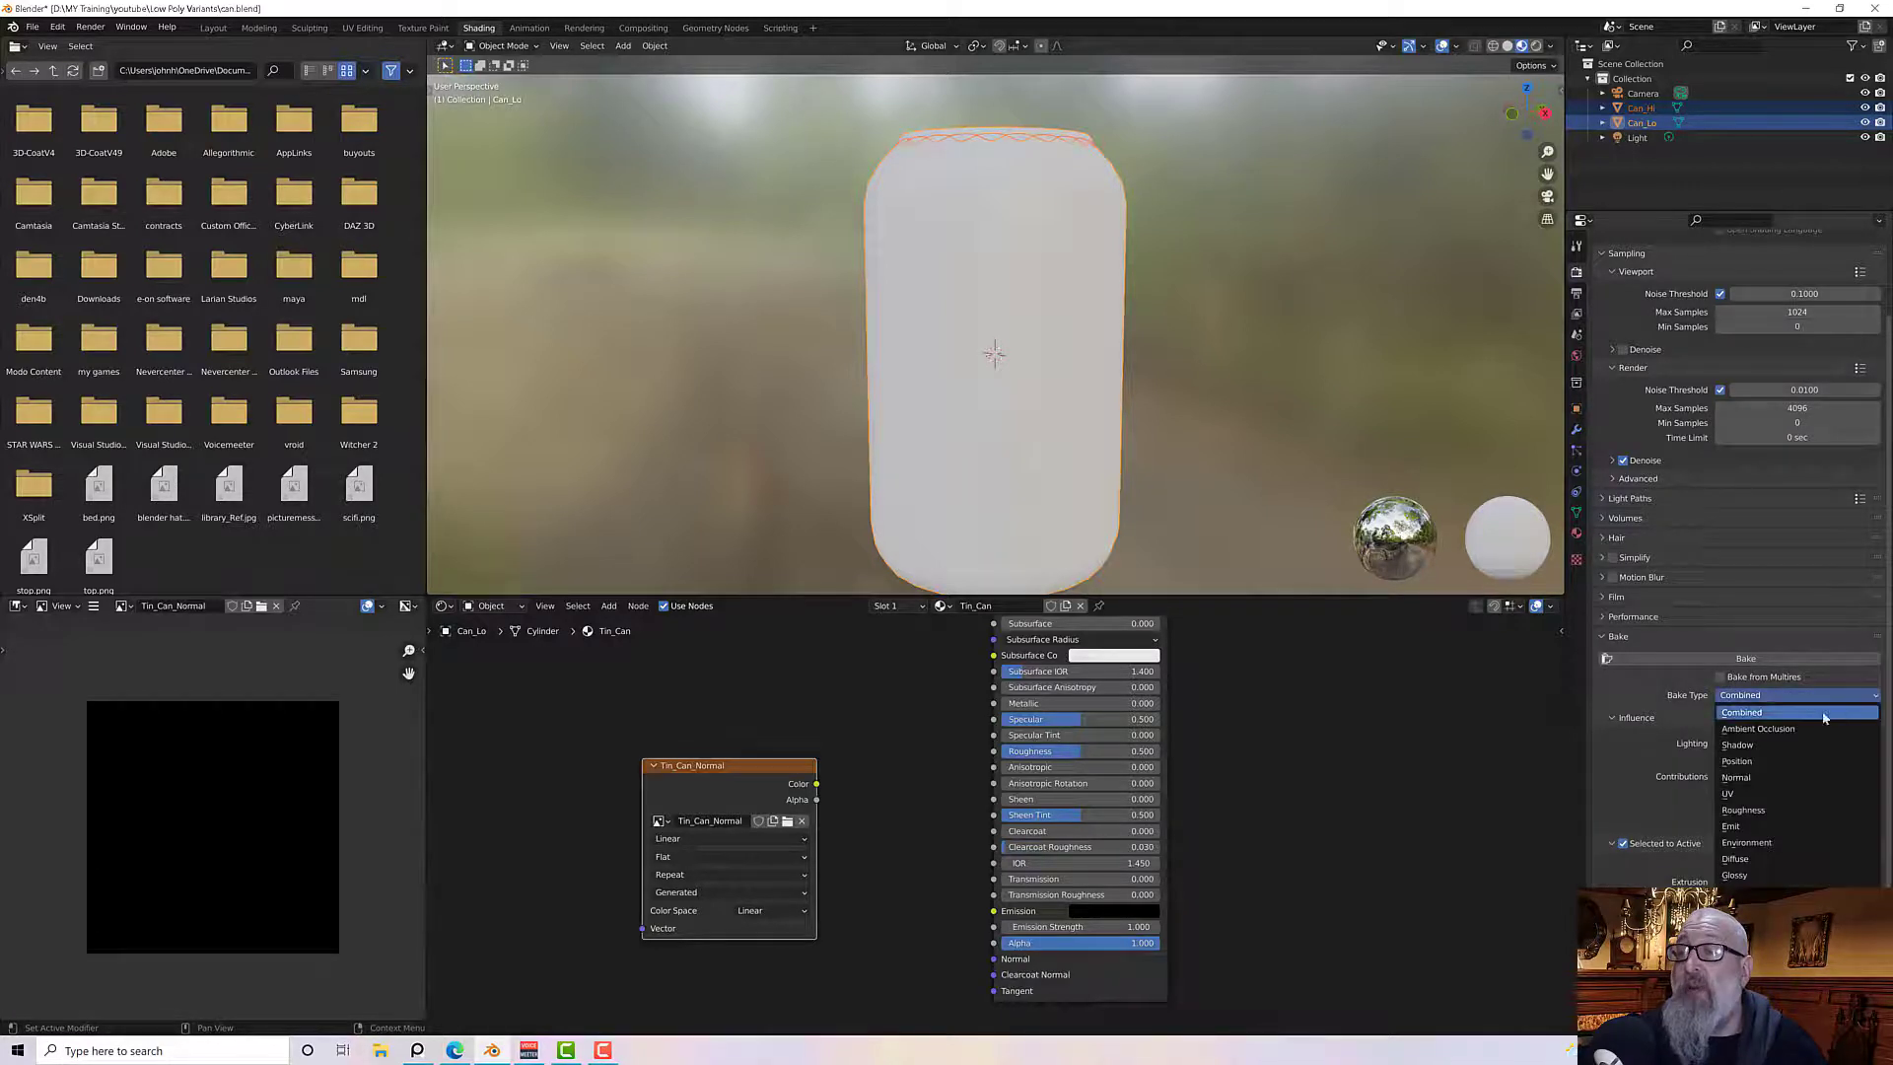
left_click(1770, 778)
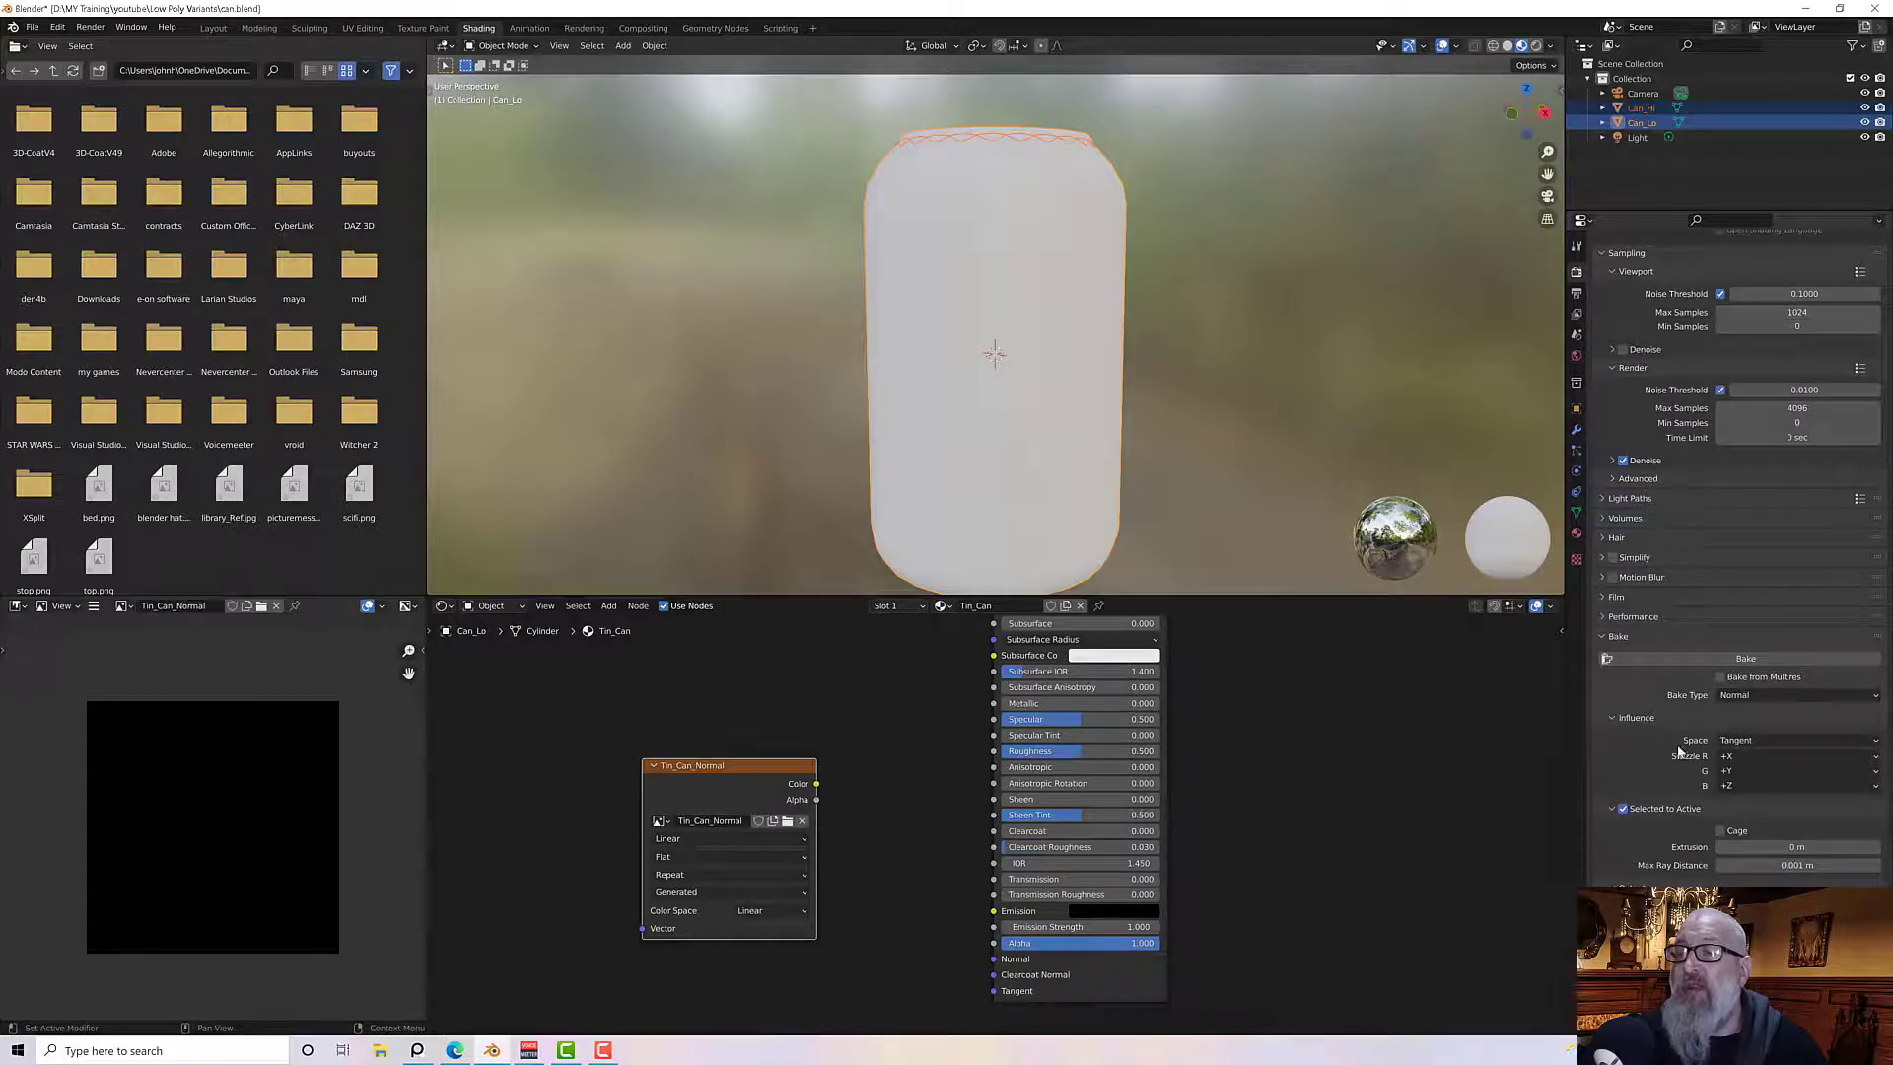
Set the bake Max Ray Distance to 0 m, keeping Selected to Active enabled
left_click(1778, 866)
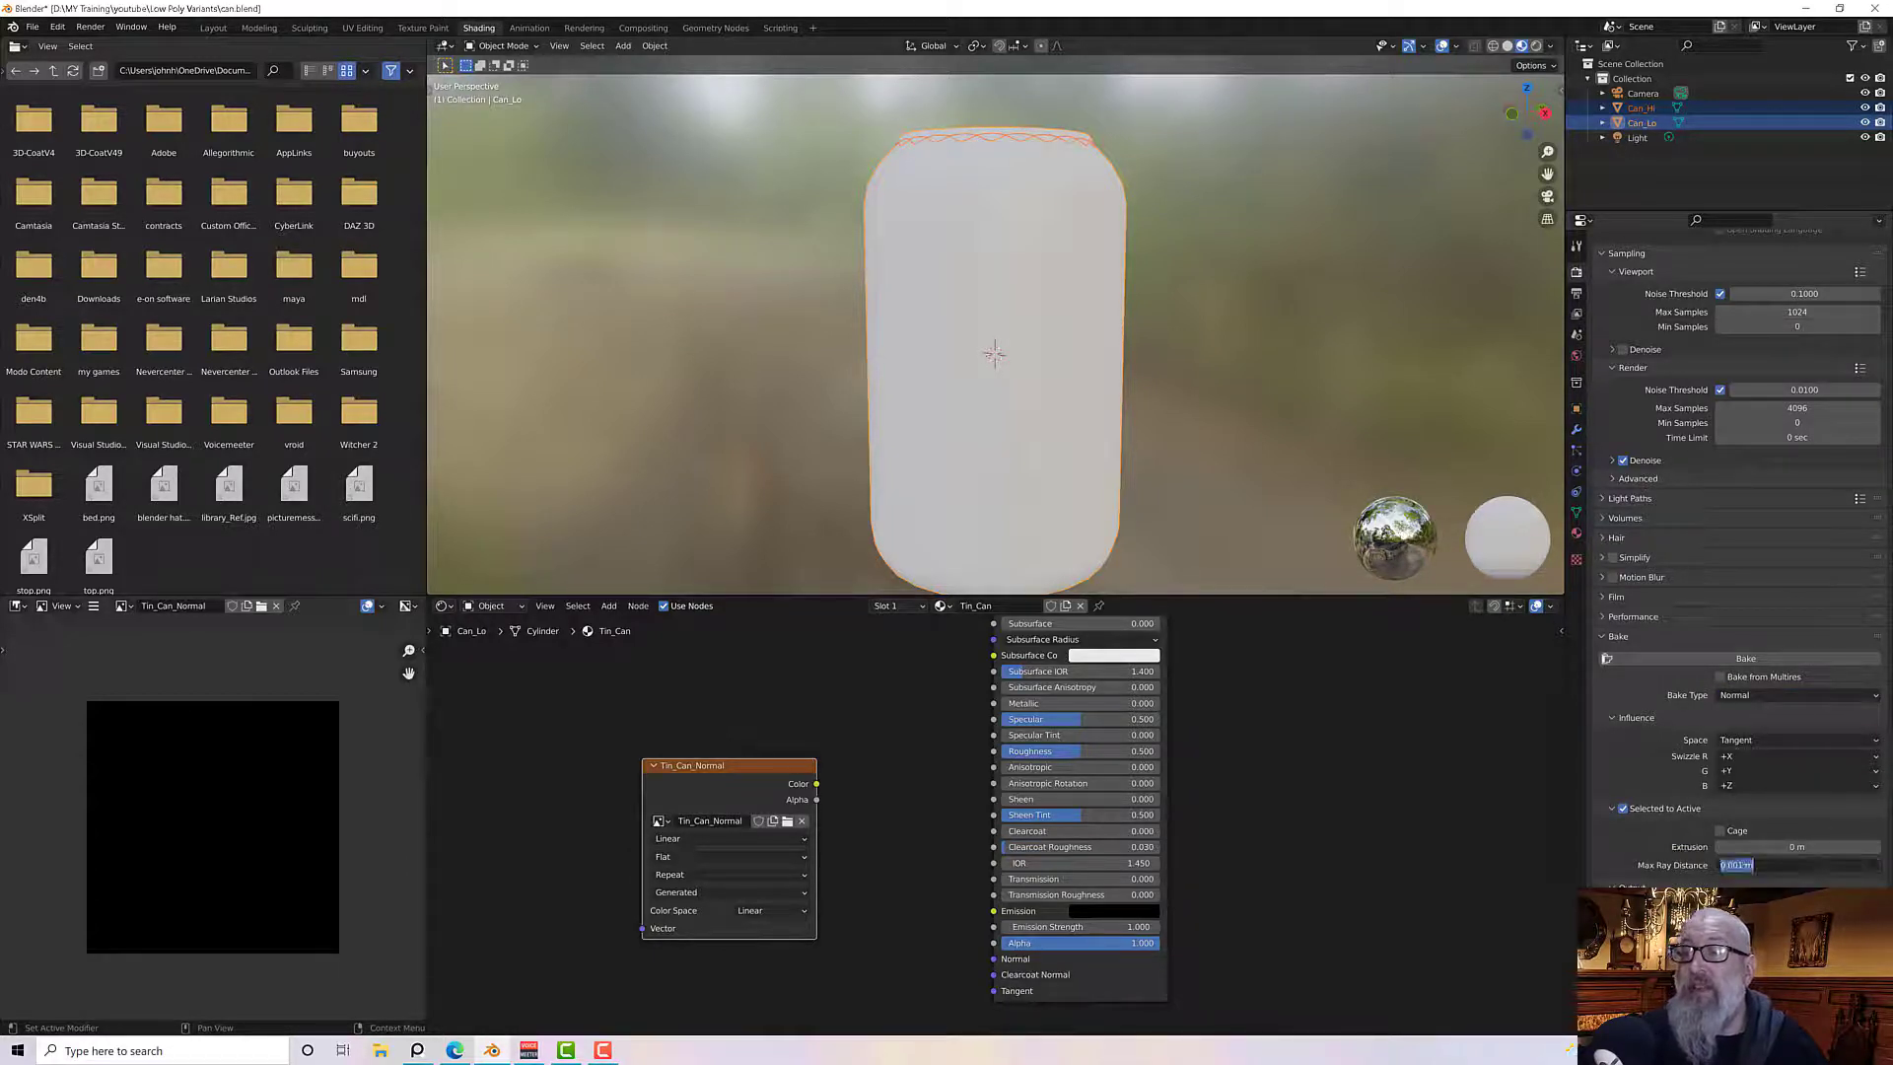
type("0")
key("Return")
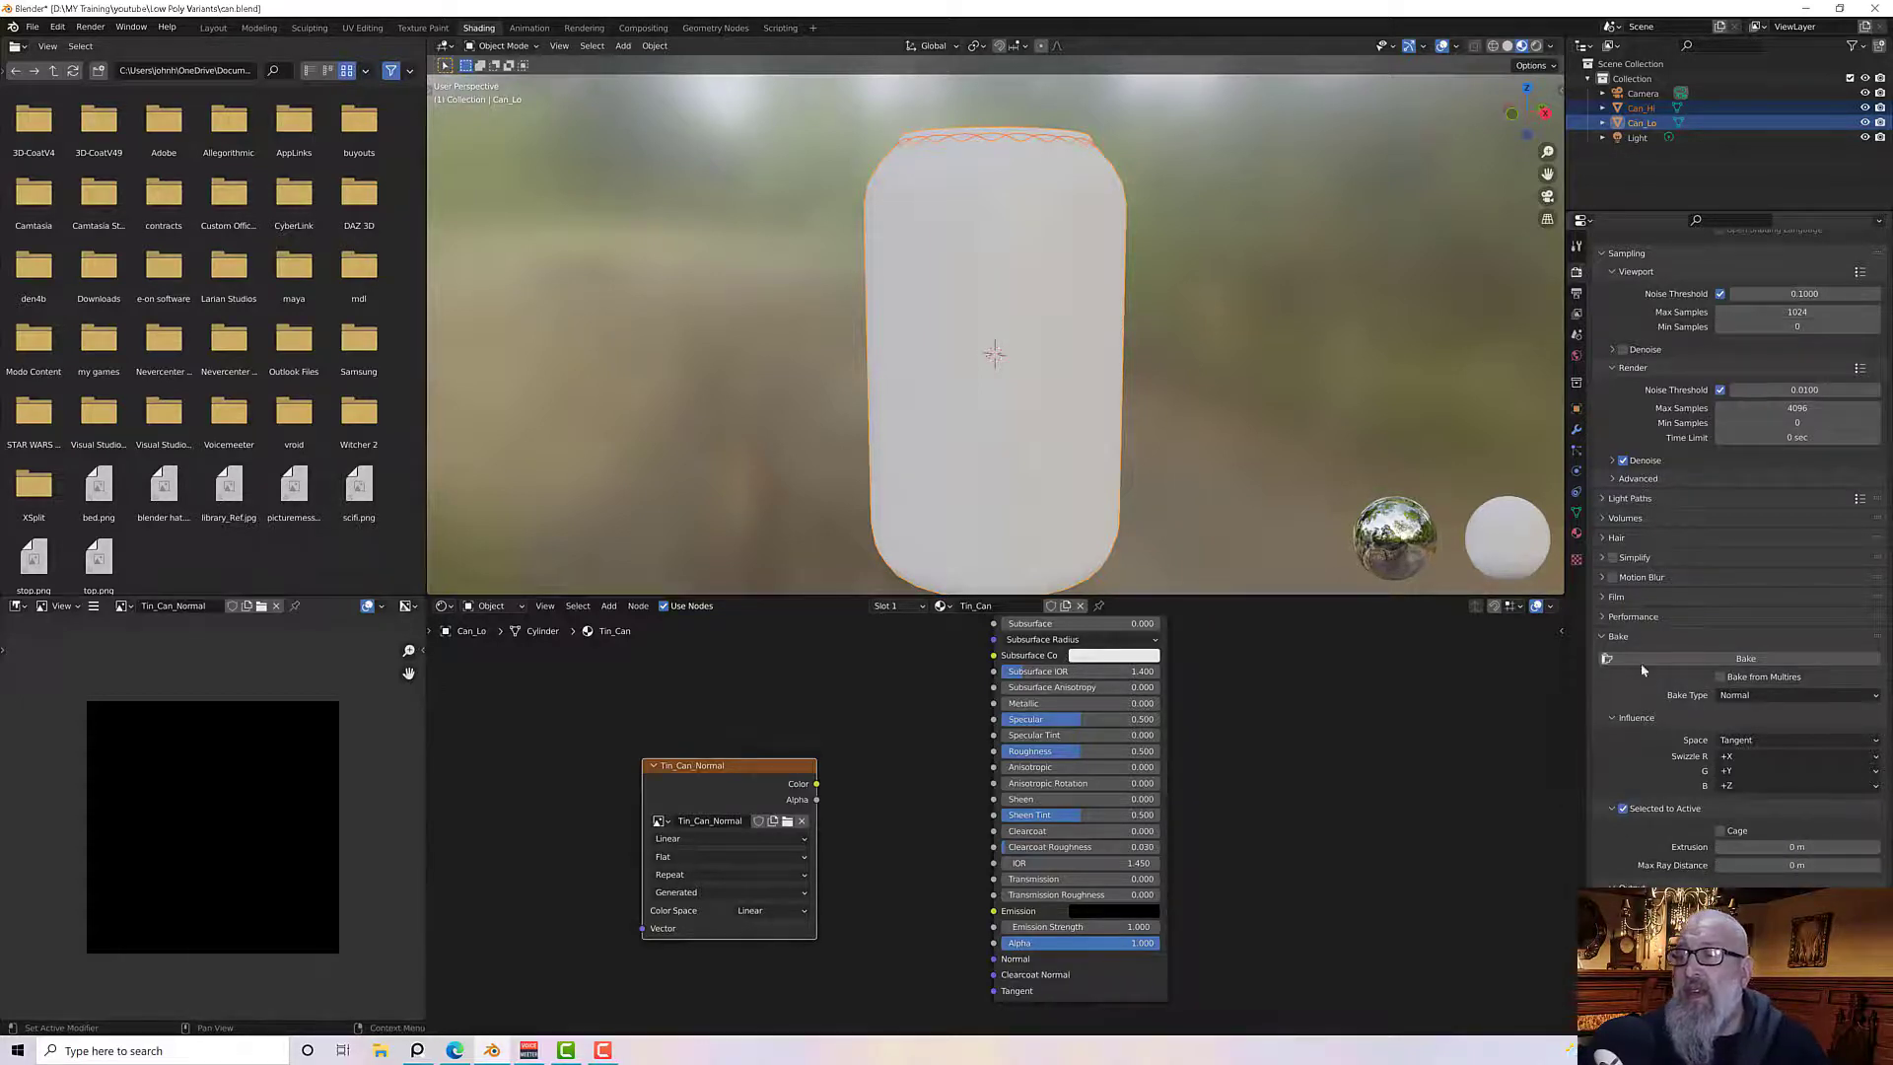
left_click(1624, 811)
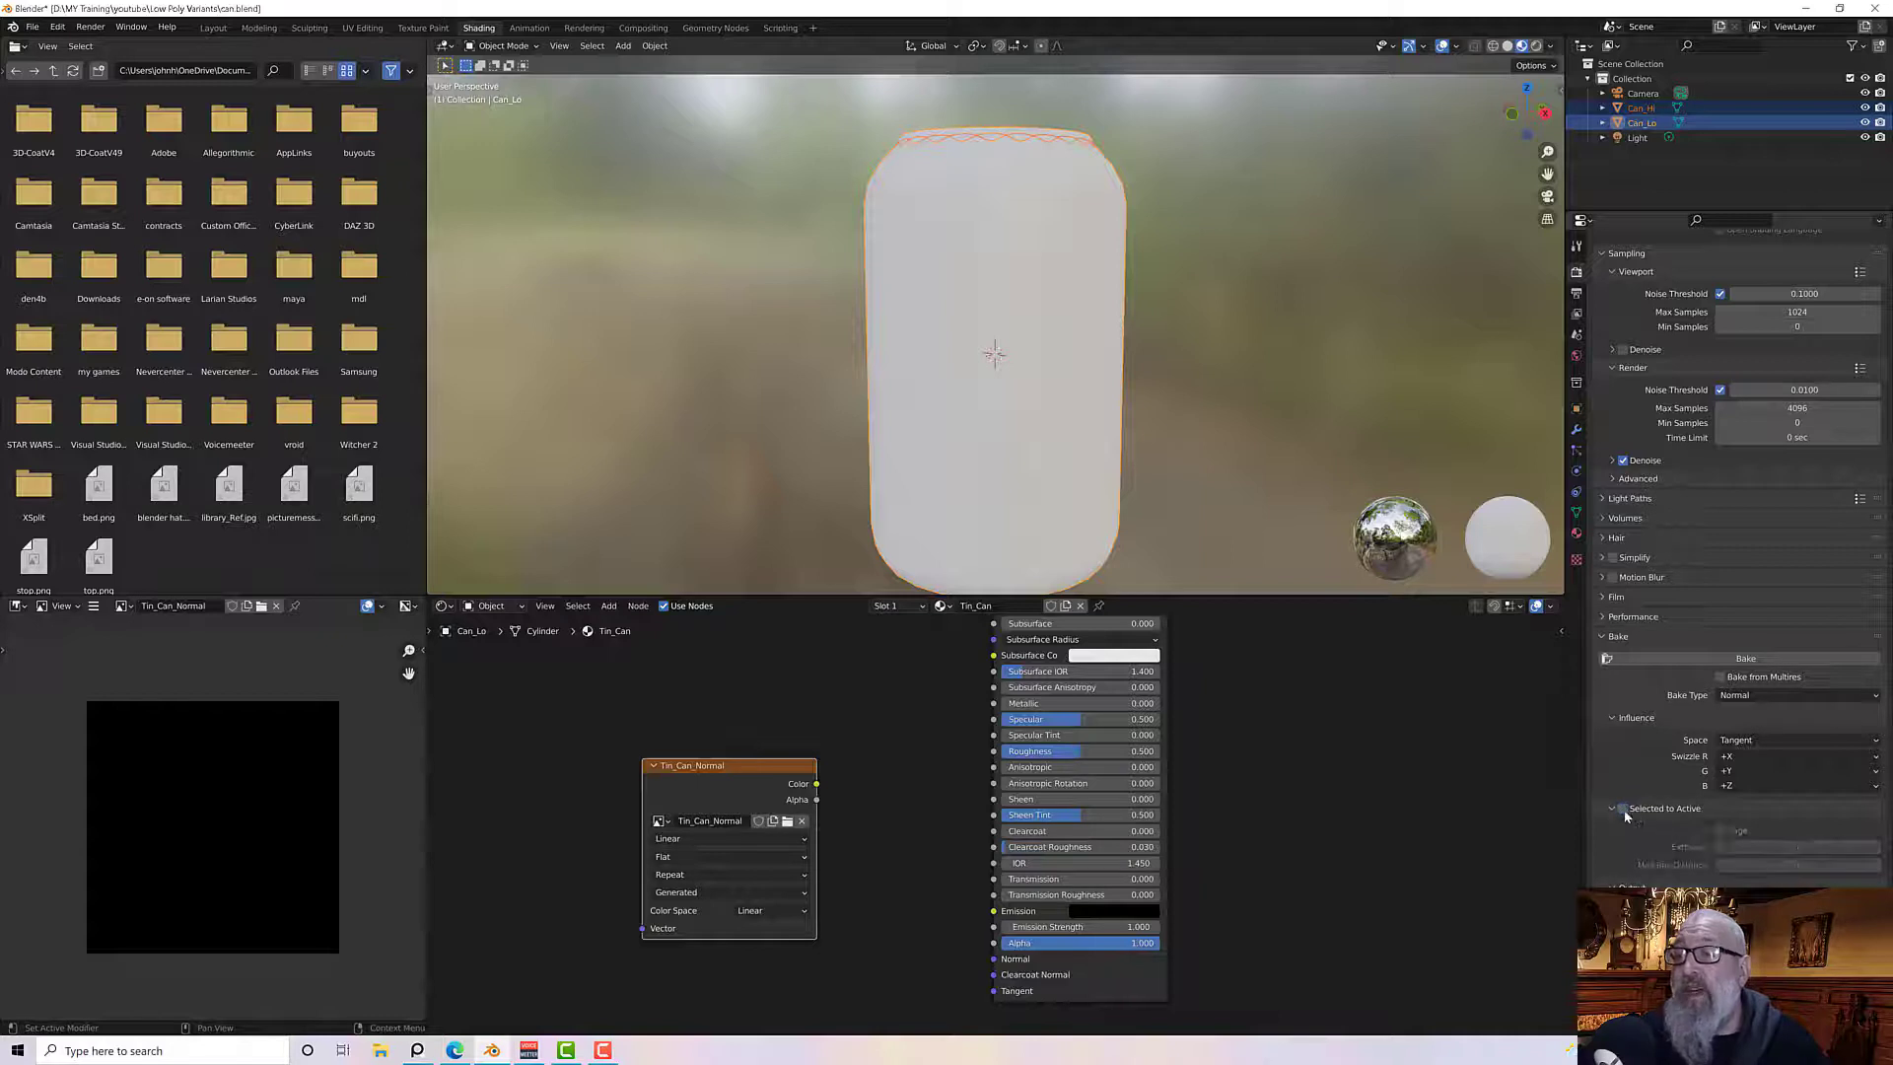
left_click(1625, 812)
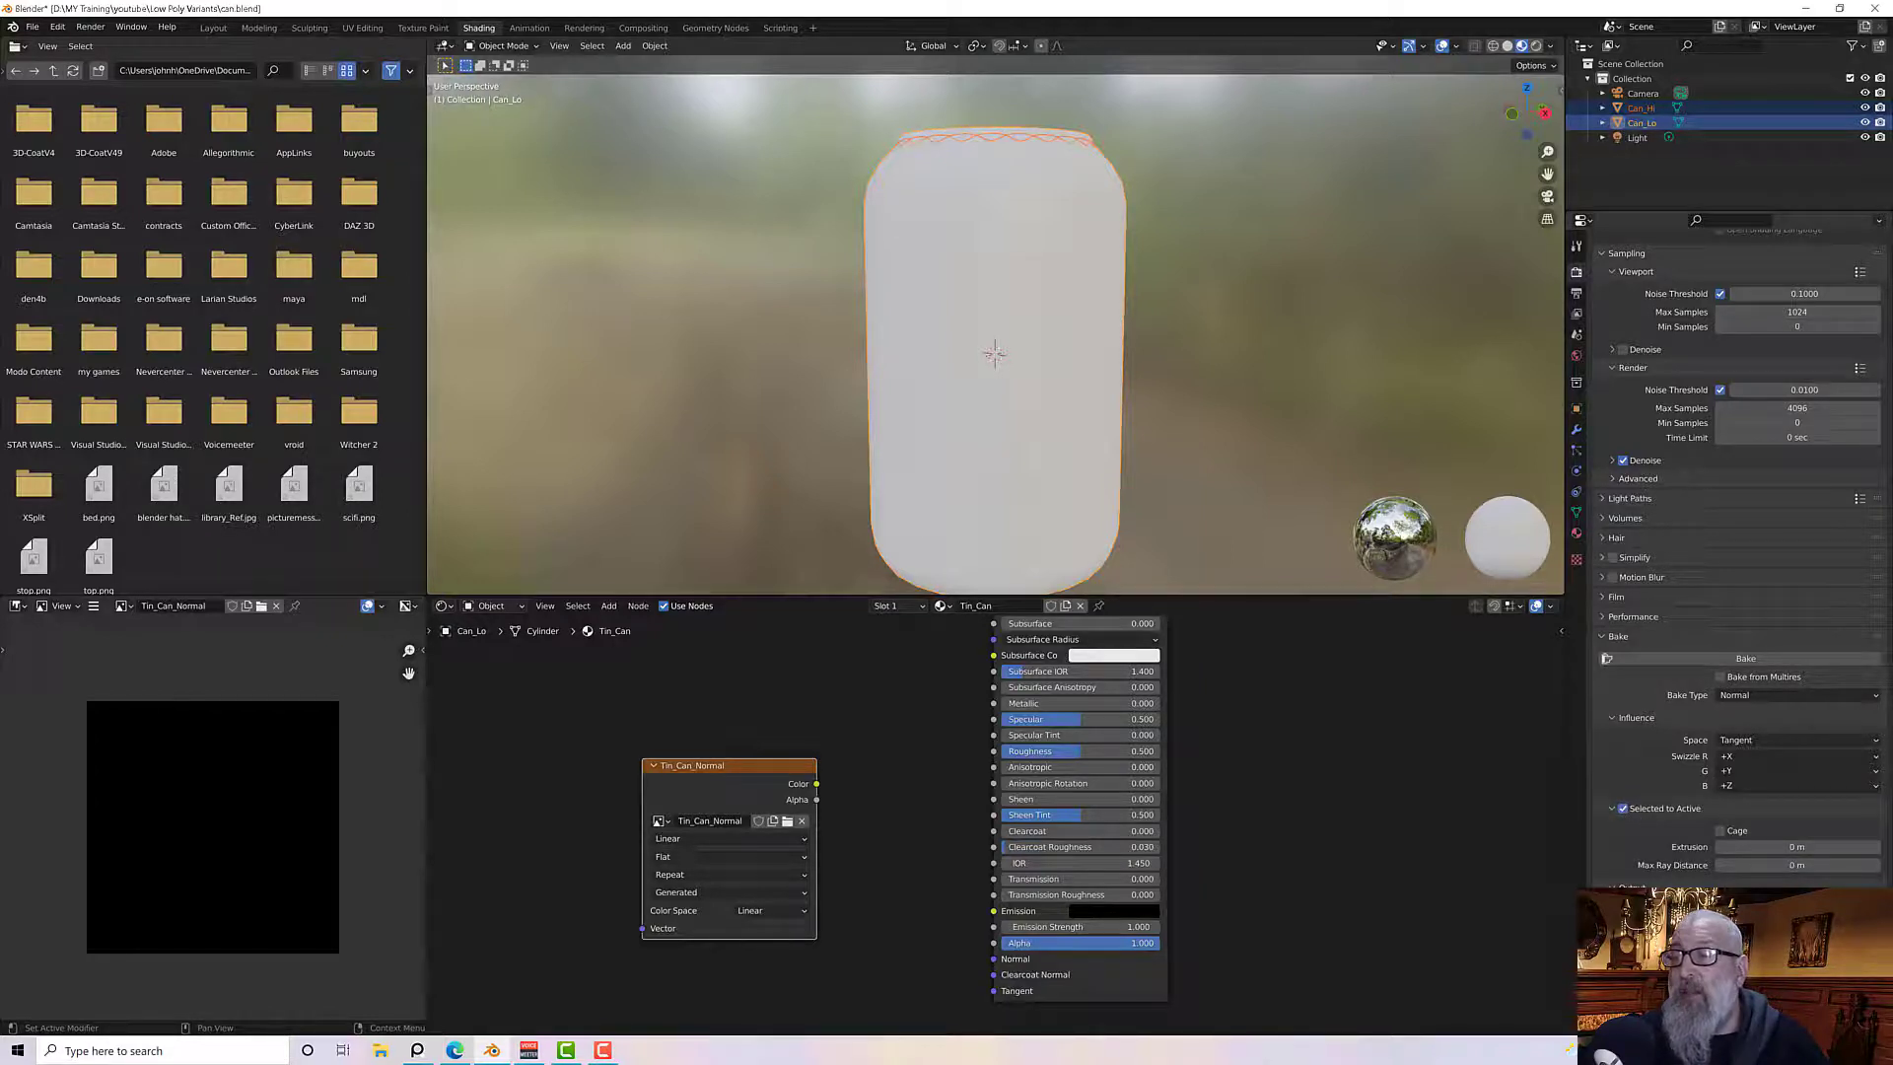
Start baking the Normal map from the selected high-poly can onto the active low-poly can's Tin_Can_Normal image
mouse_move(710, 772)
left_mouse_down()
mouse_move(686, 770)
mouse_move(735, 797)
left_mouse_up()
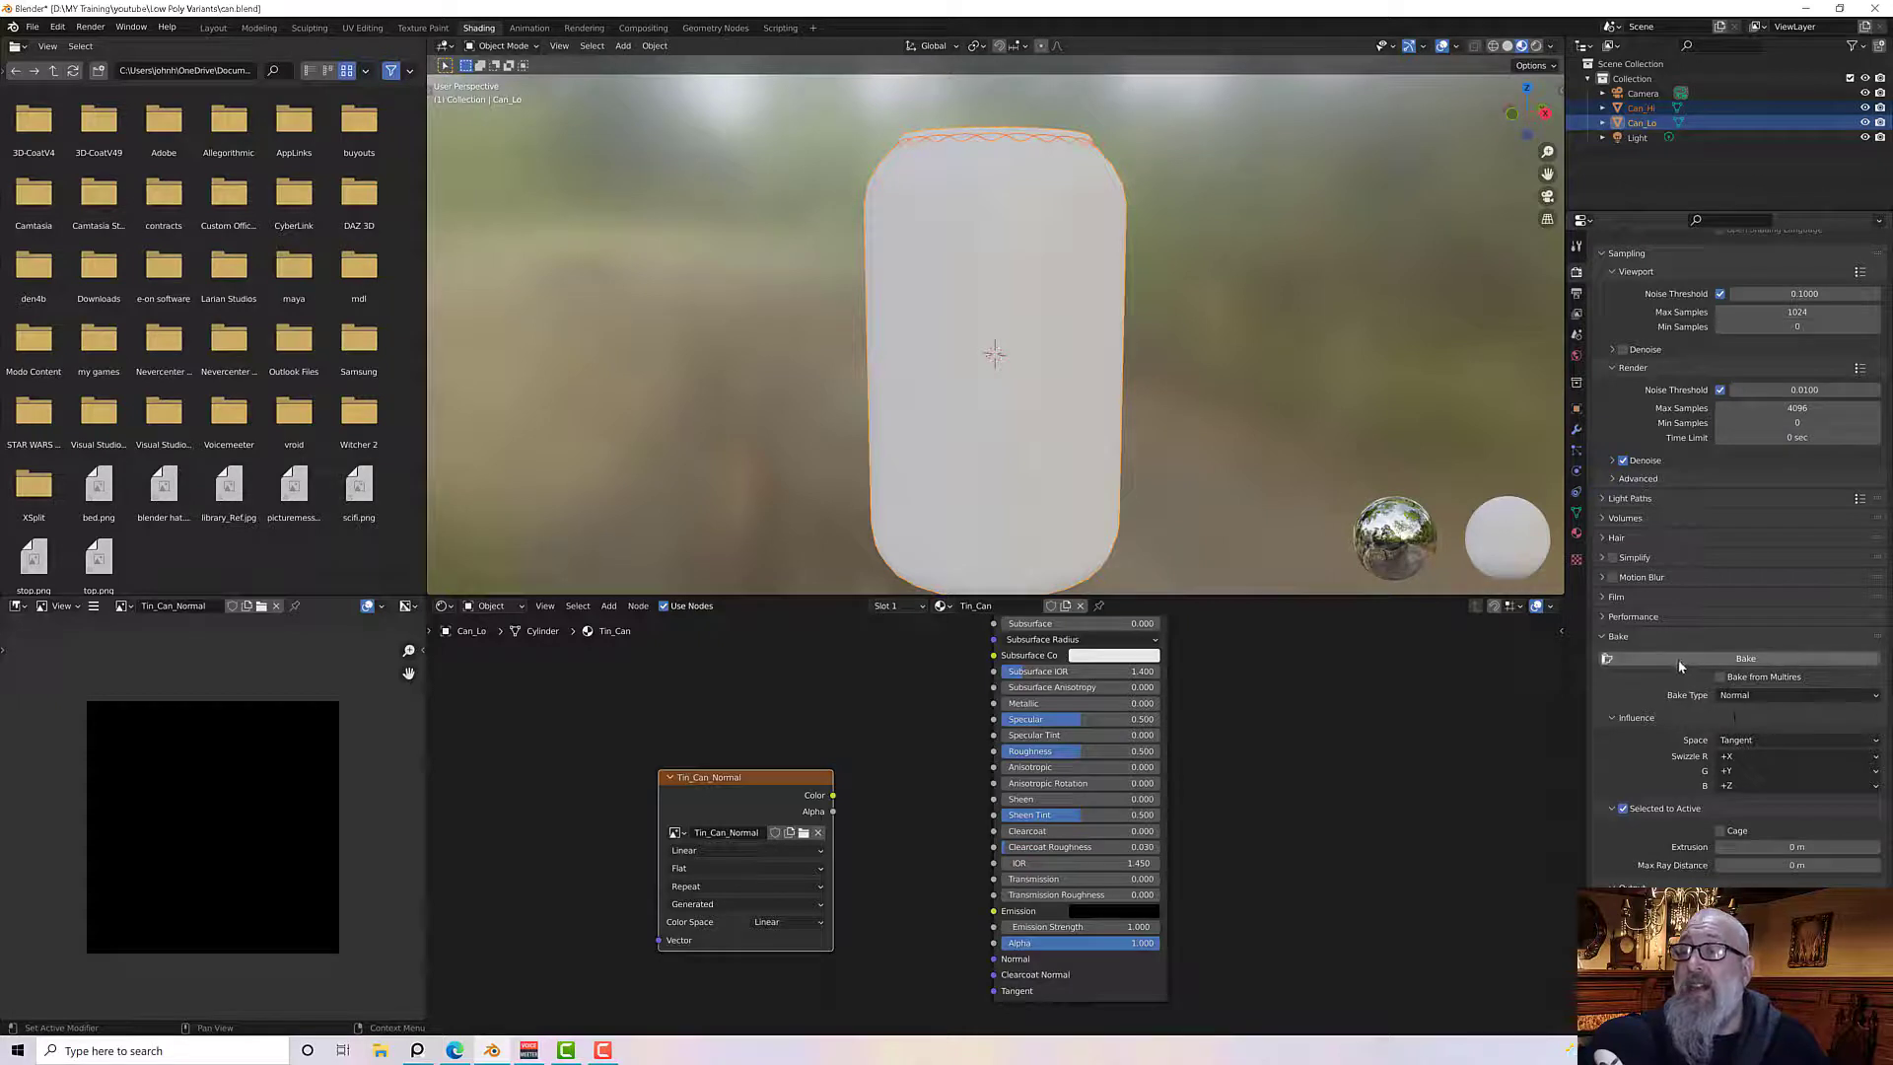
scroll(1718, 561, "up", 2)
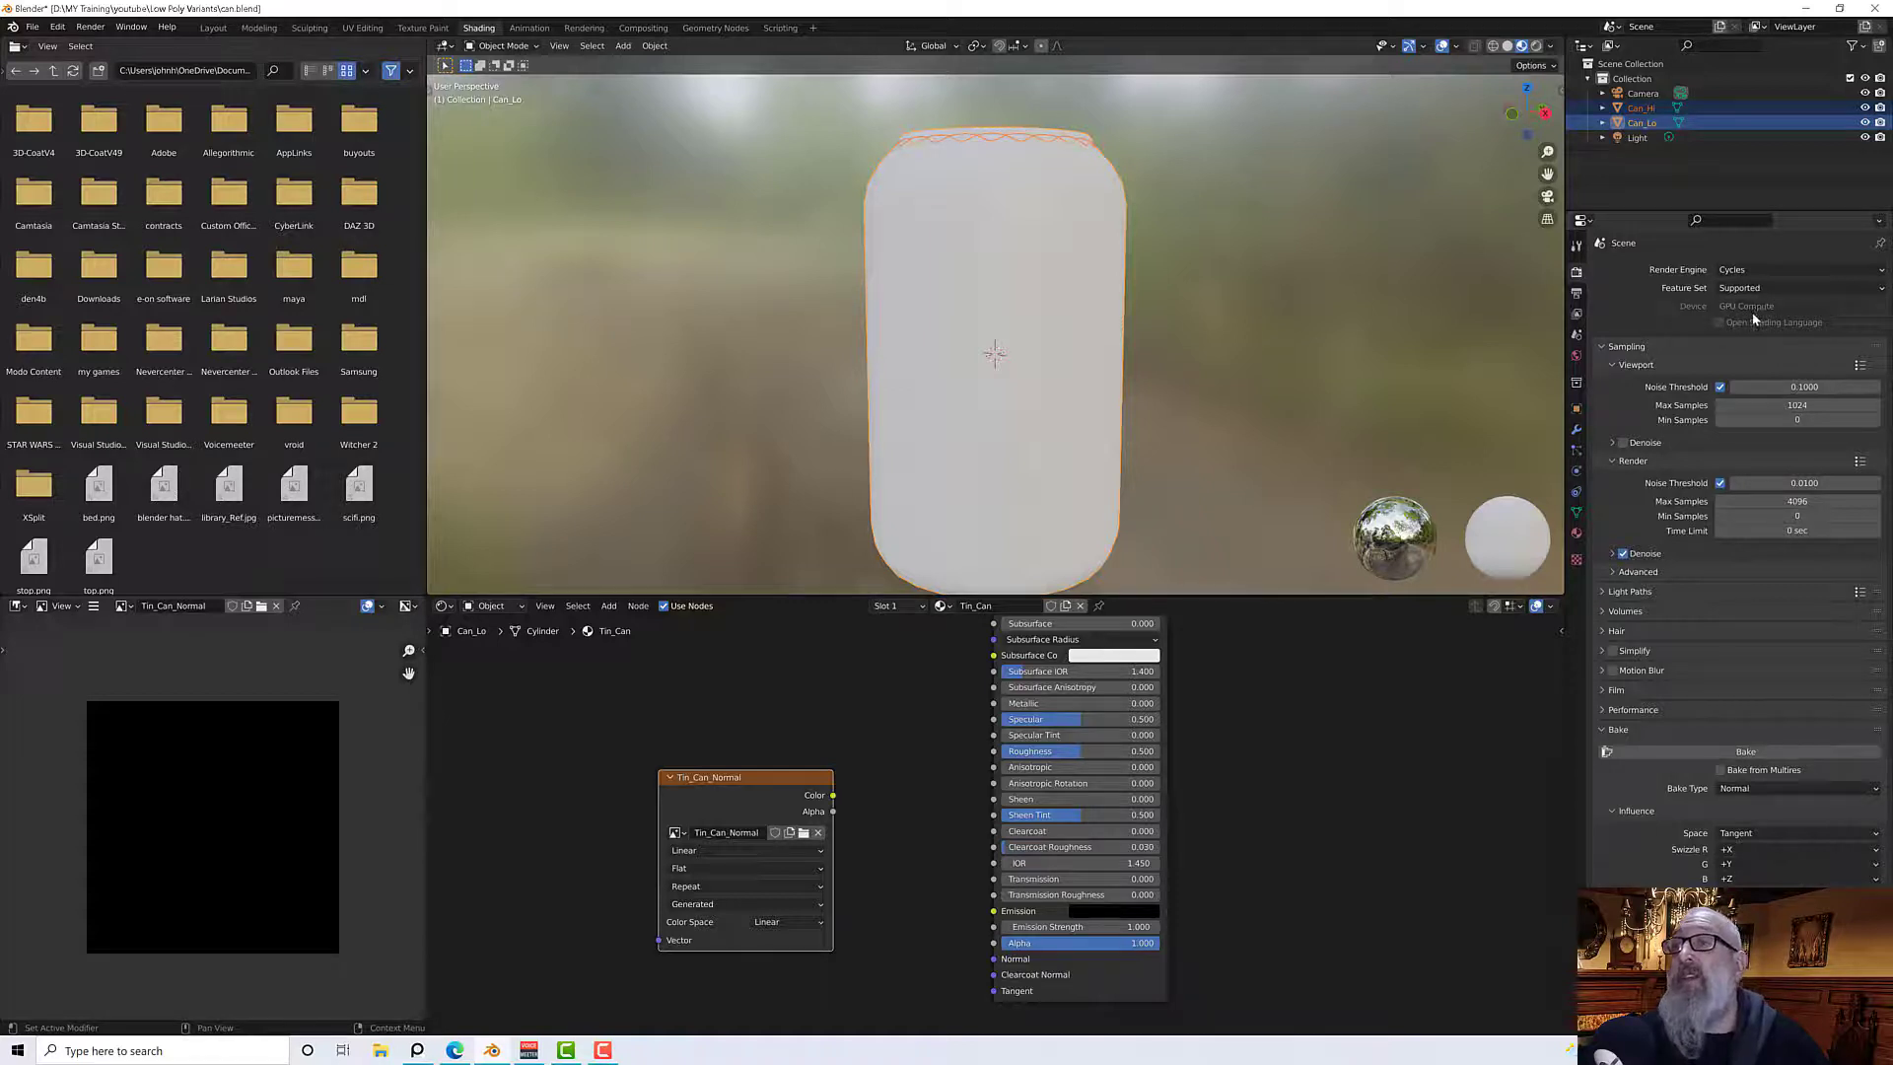
scroll(1343, 777, "down", 2)
scroll(1341, 786, "up", 2)
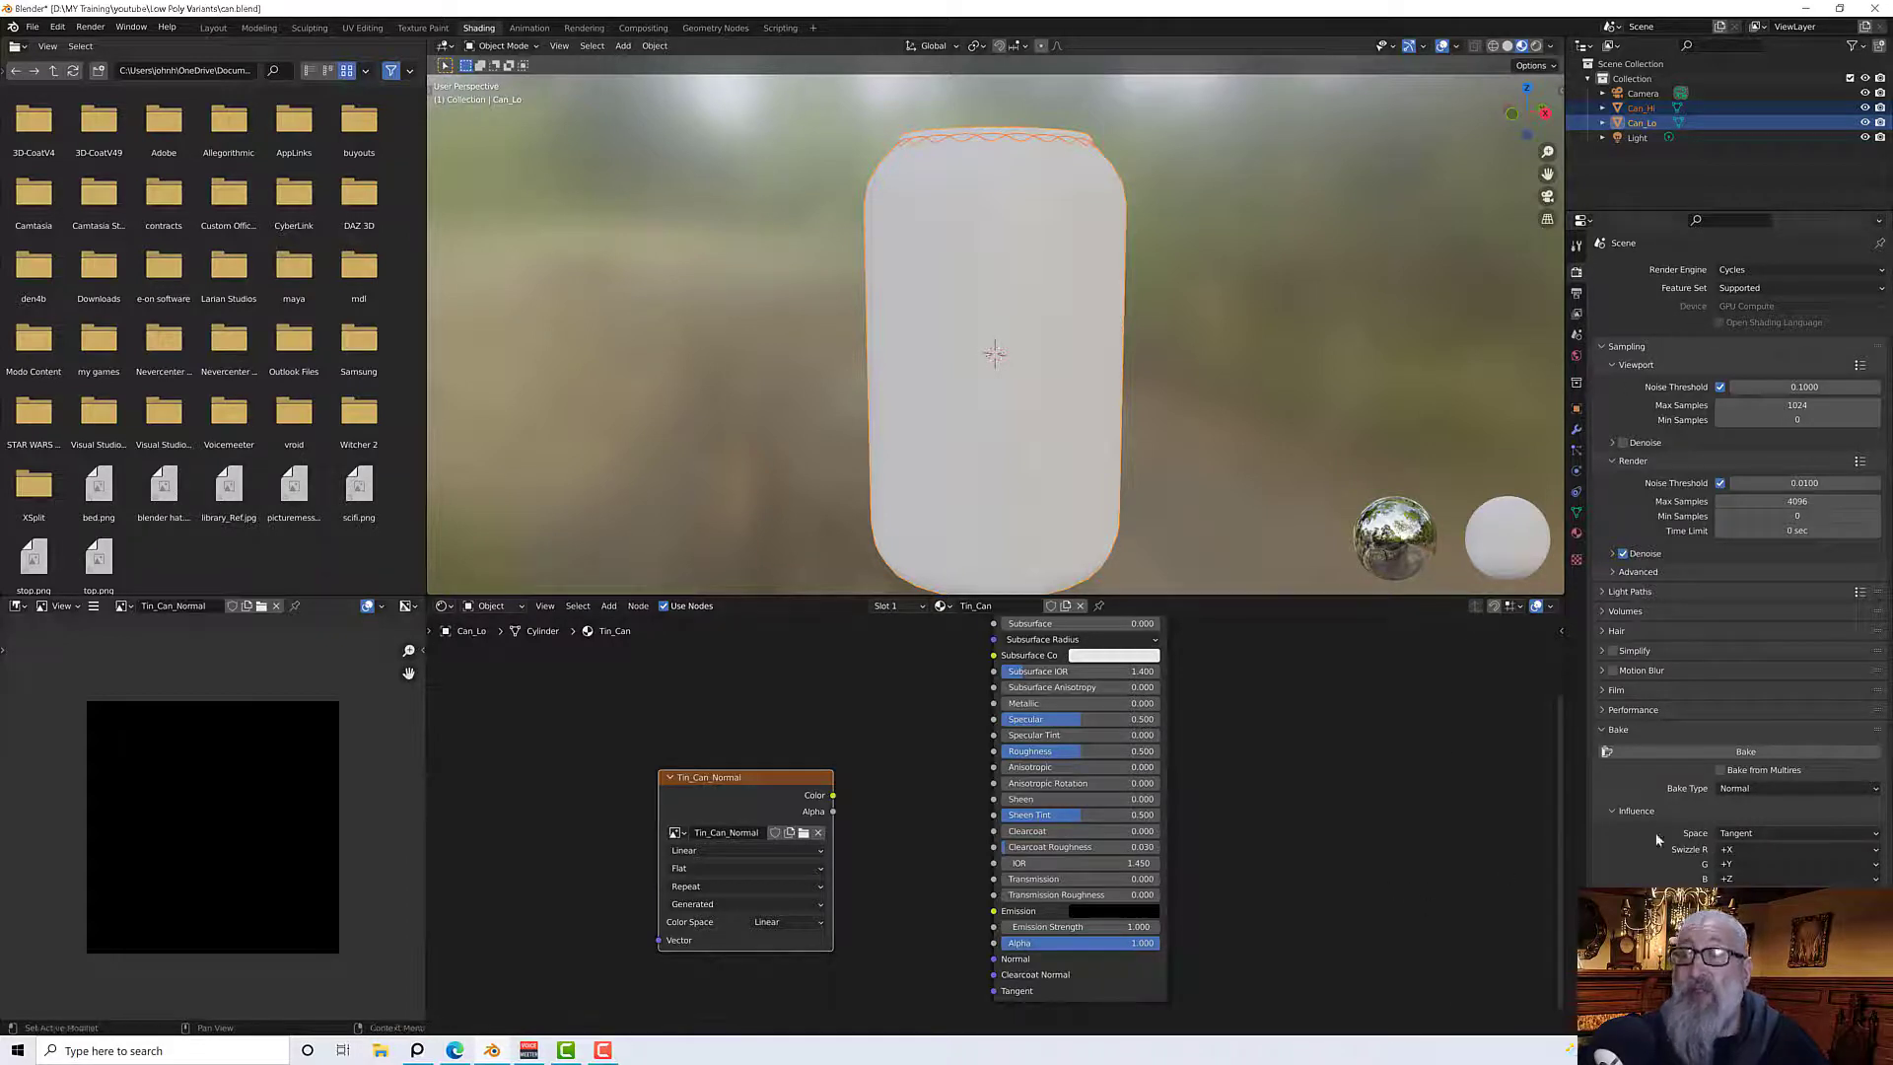
left_click(1679, 753)
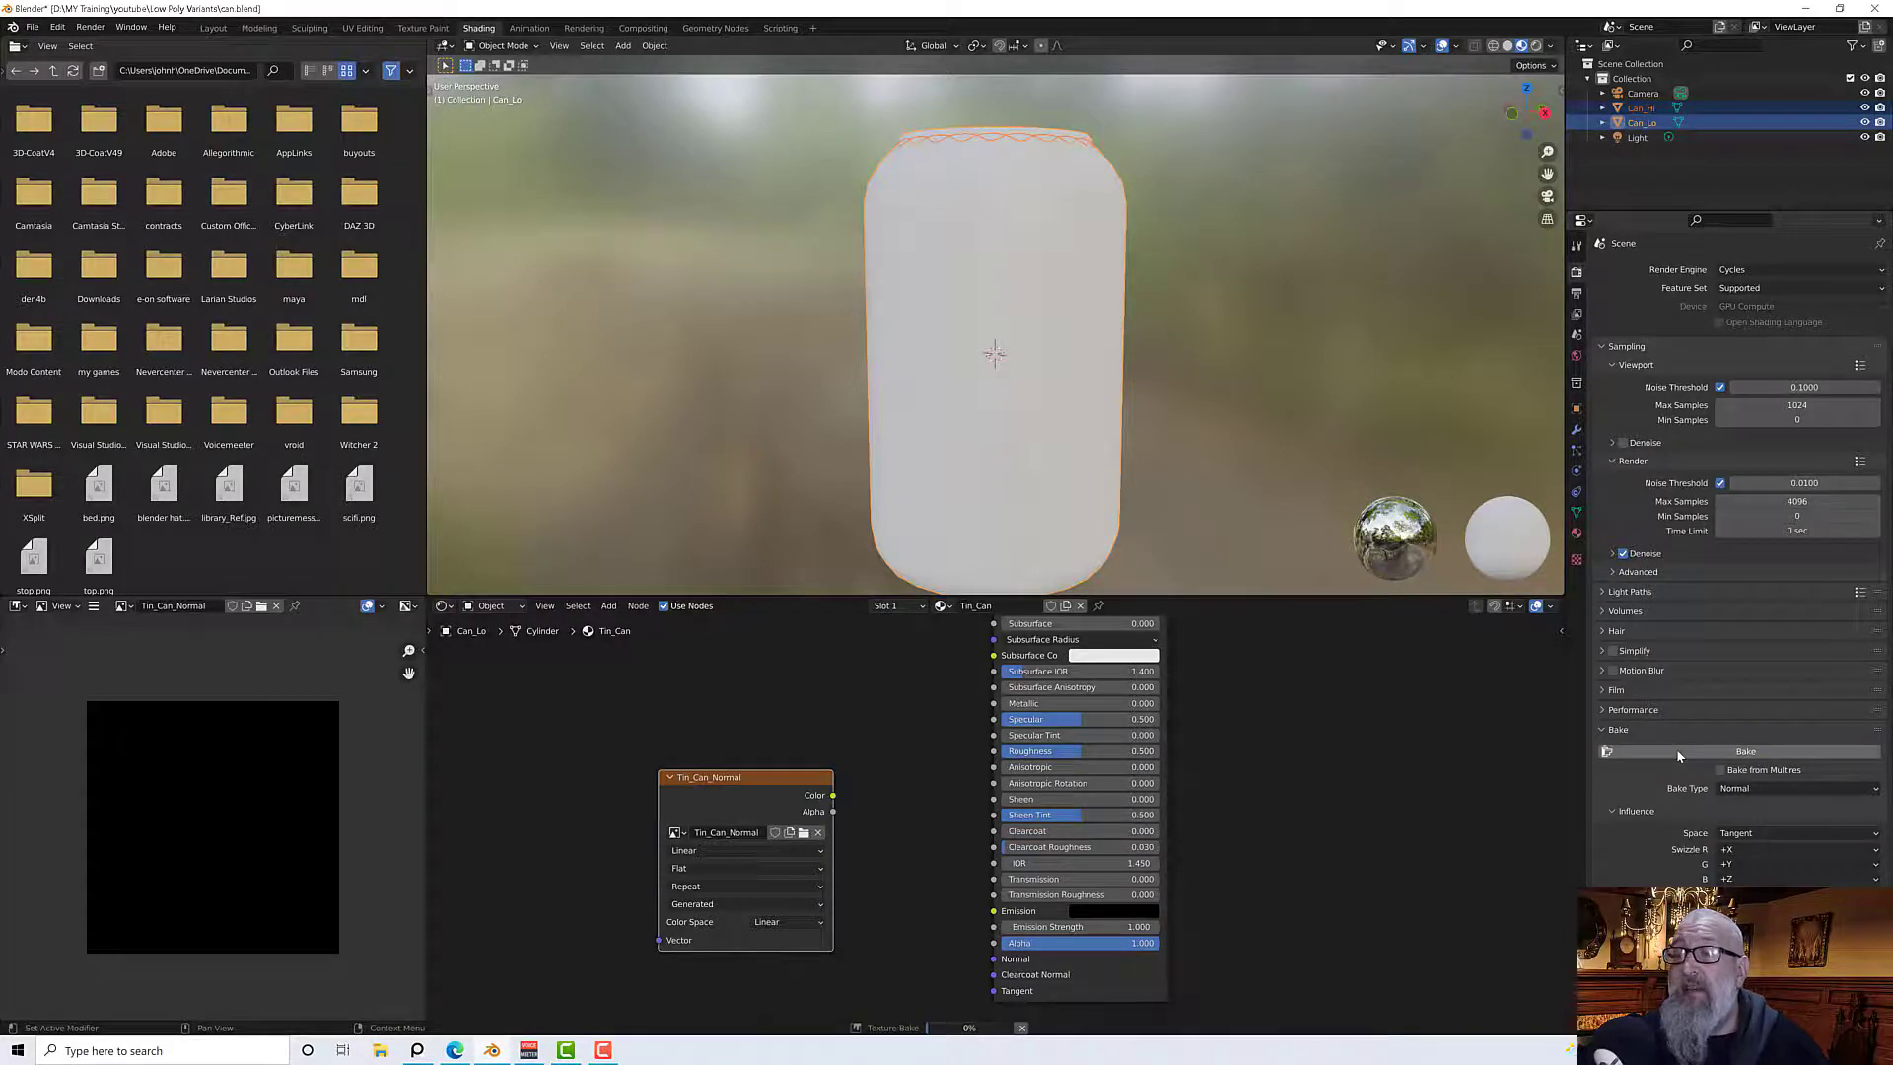
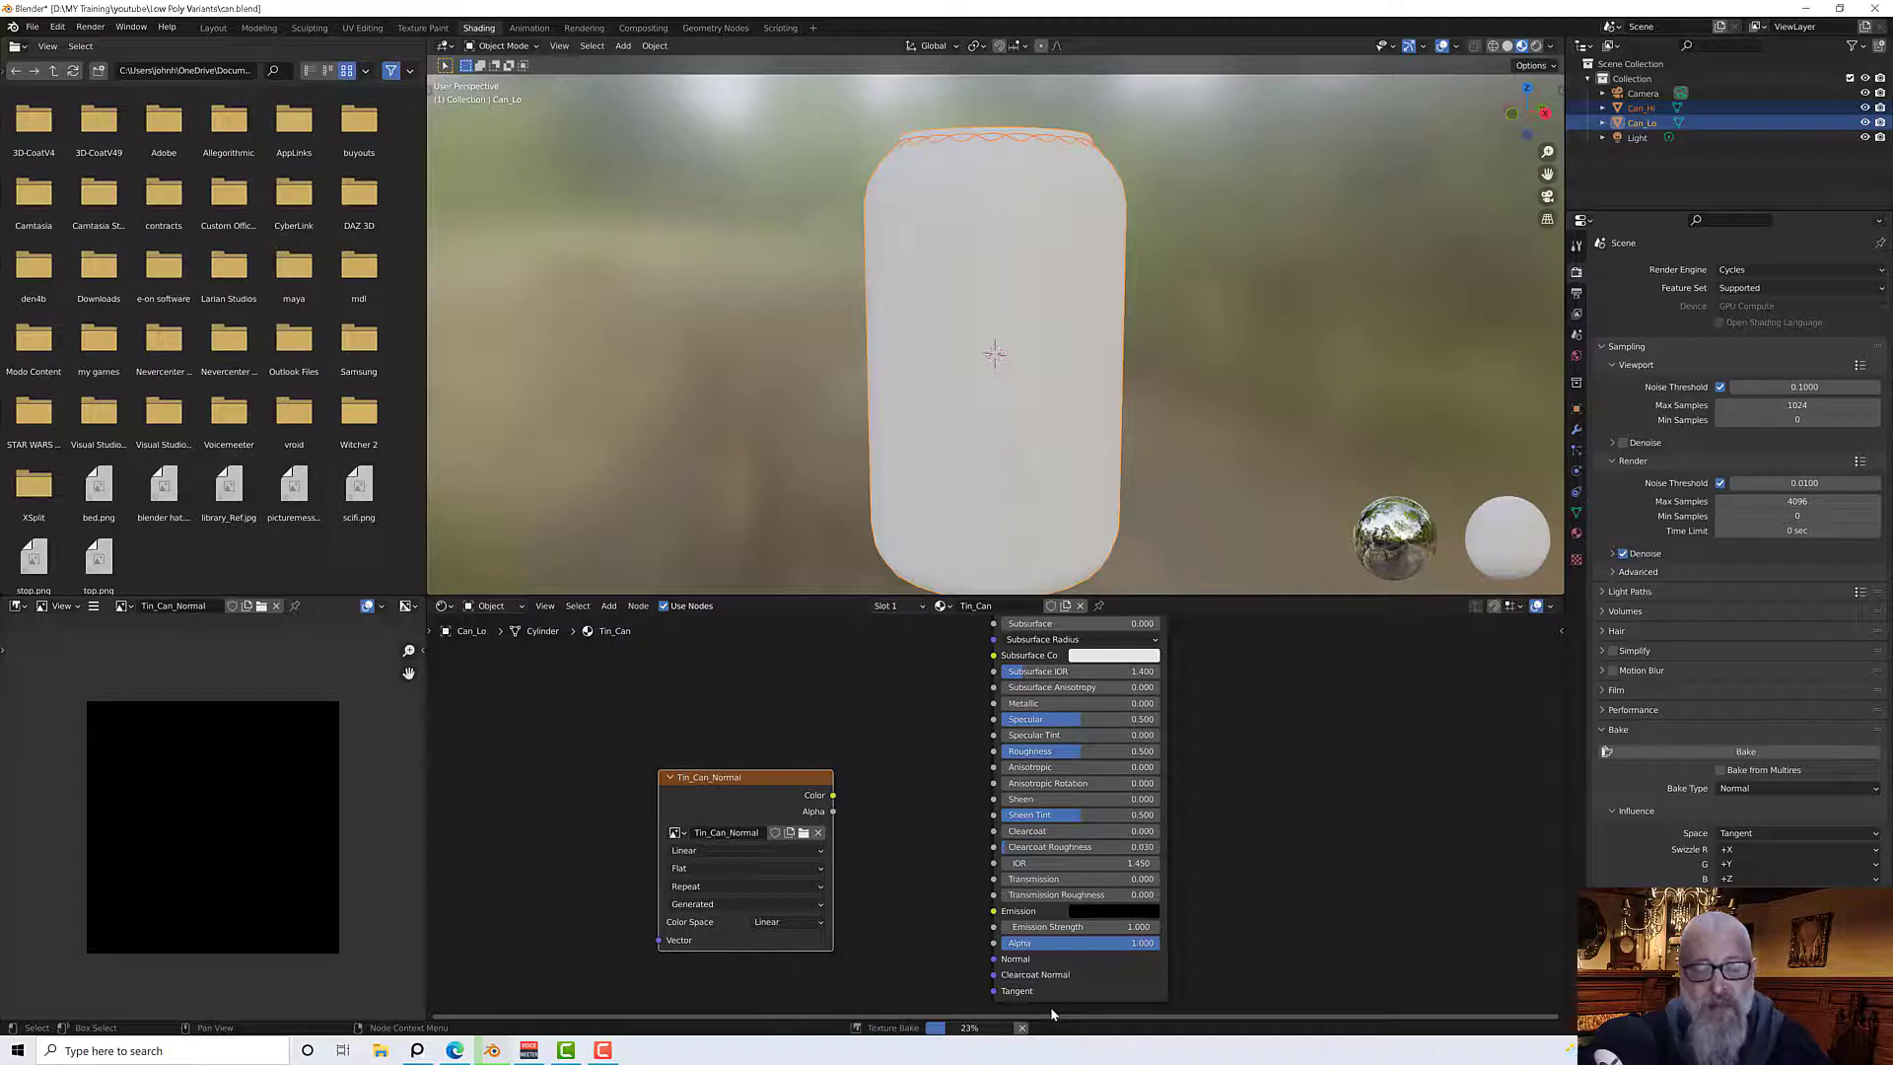
Inspect the baked Tin_Can_Normal image in the image editor
key("super")
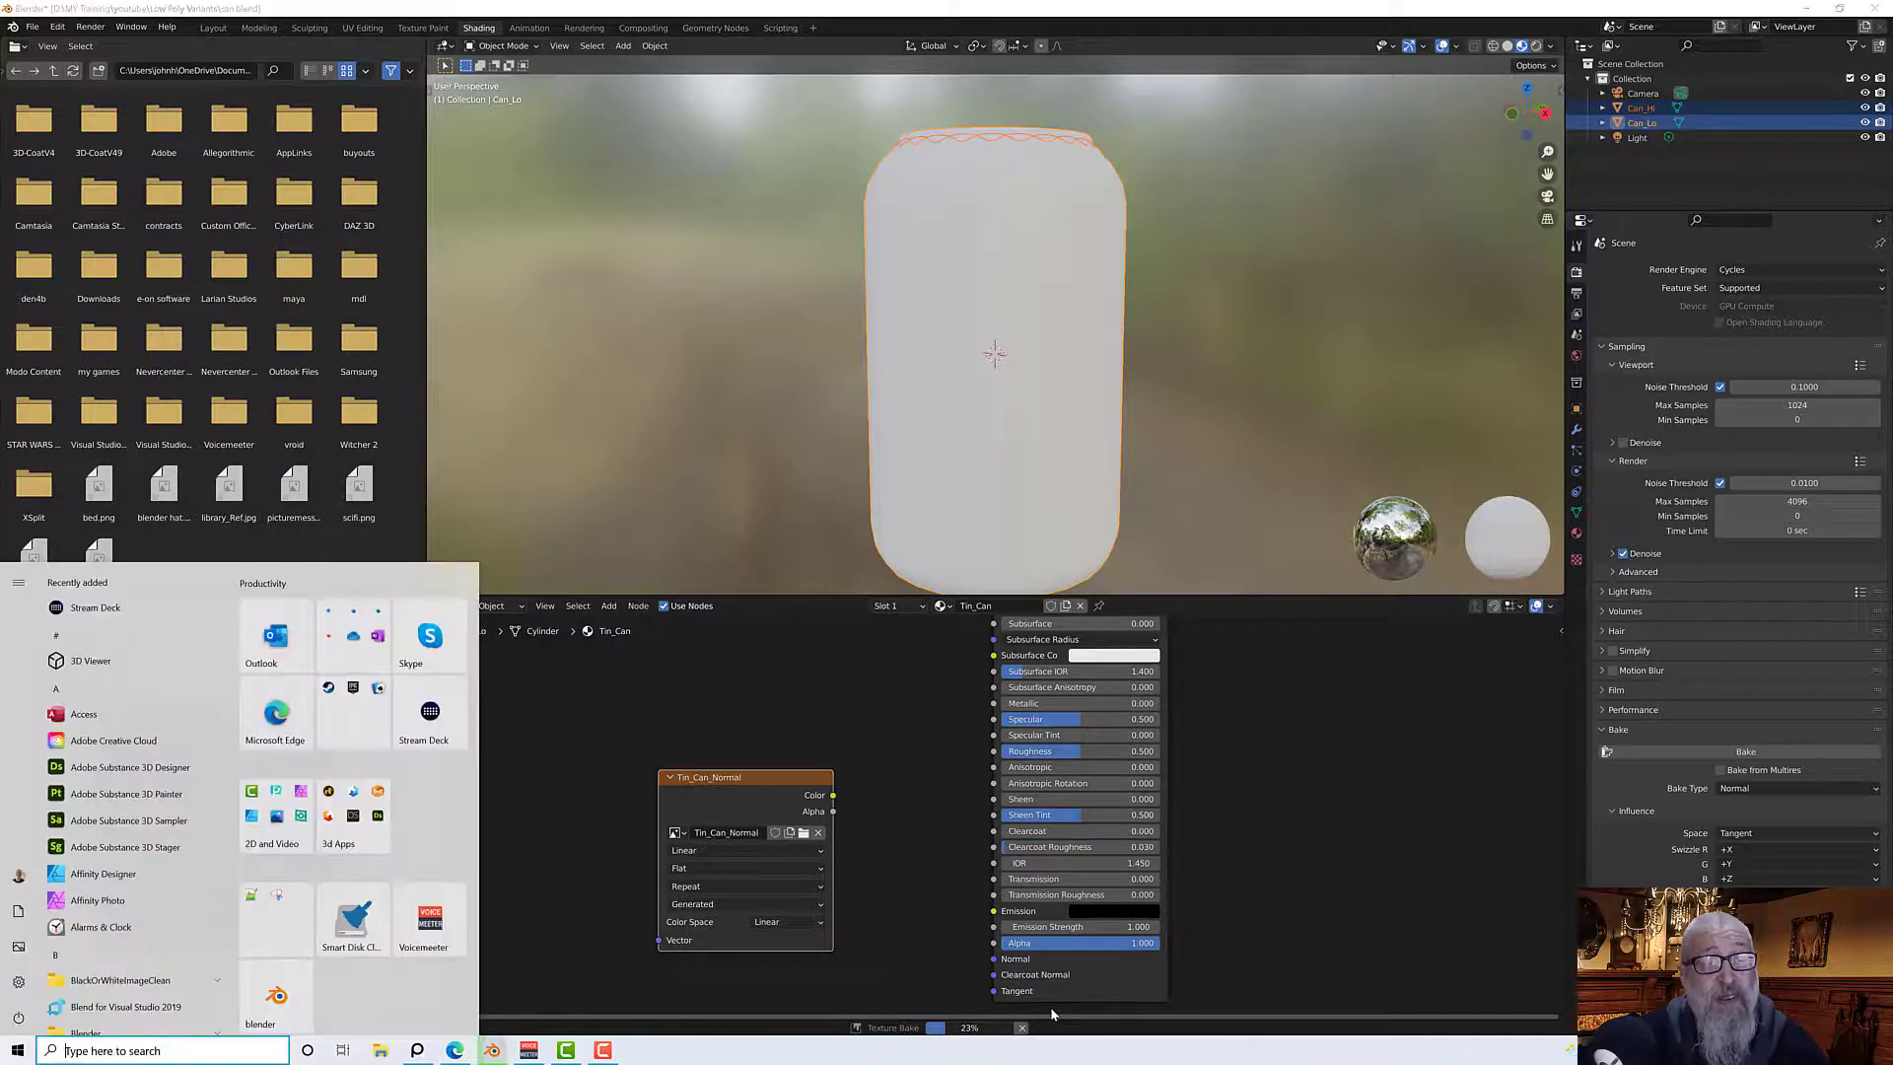
key("super")
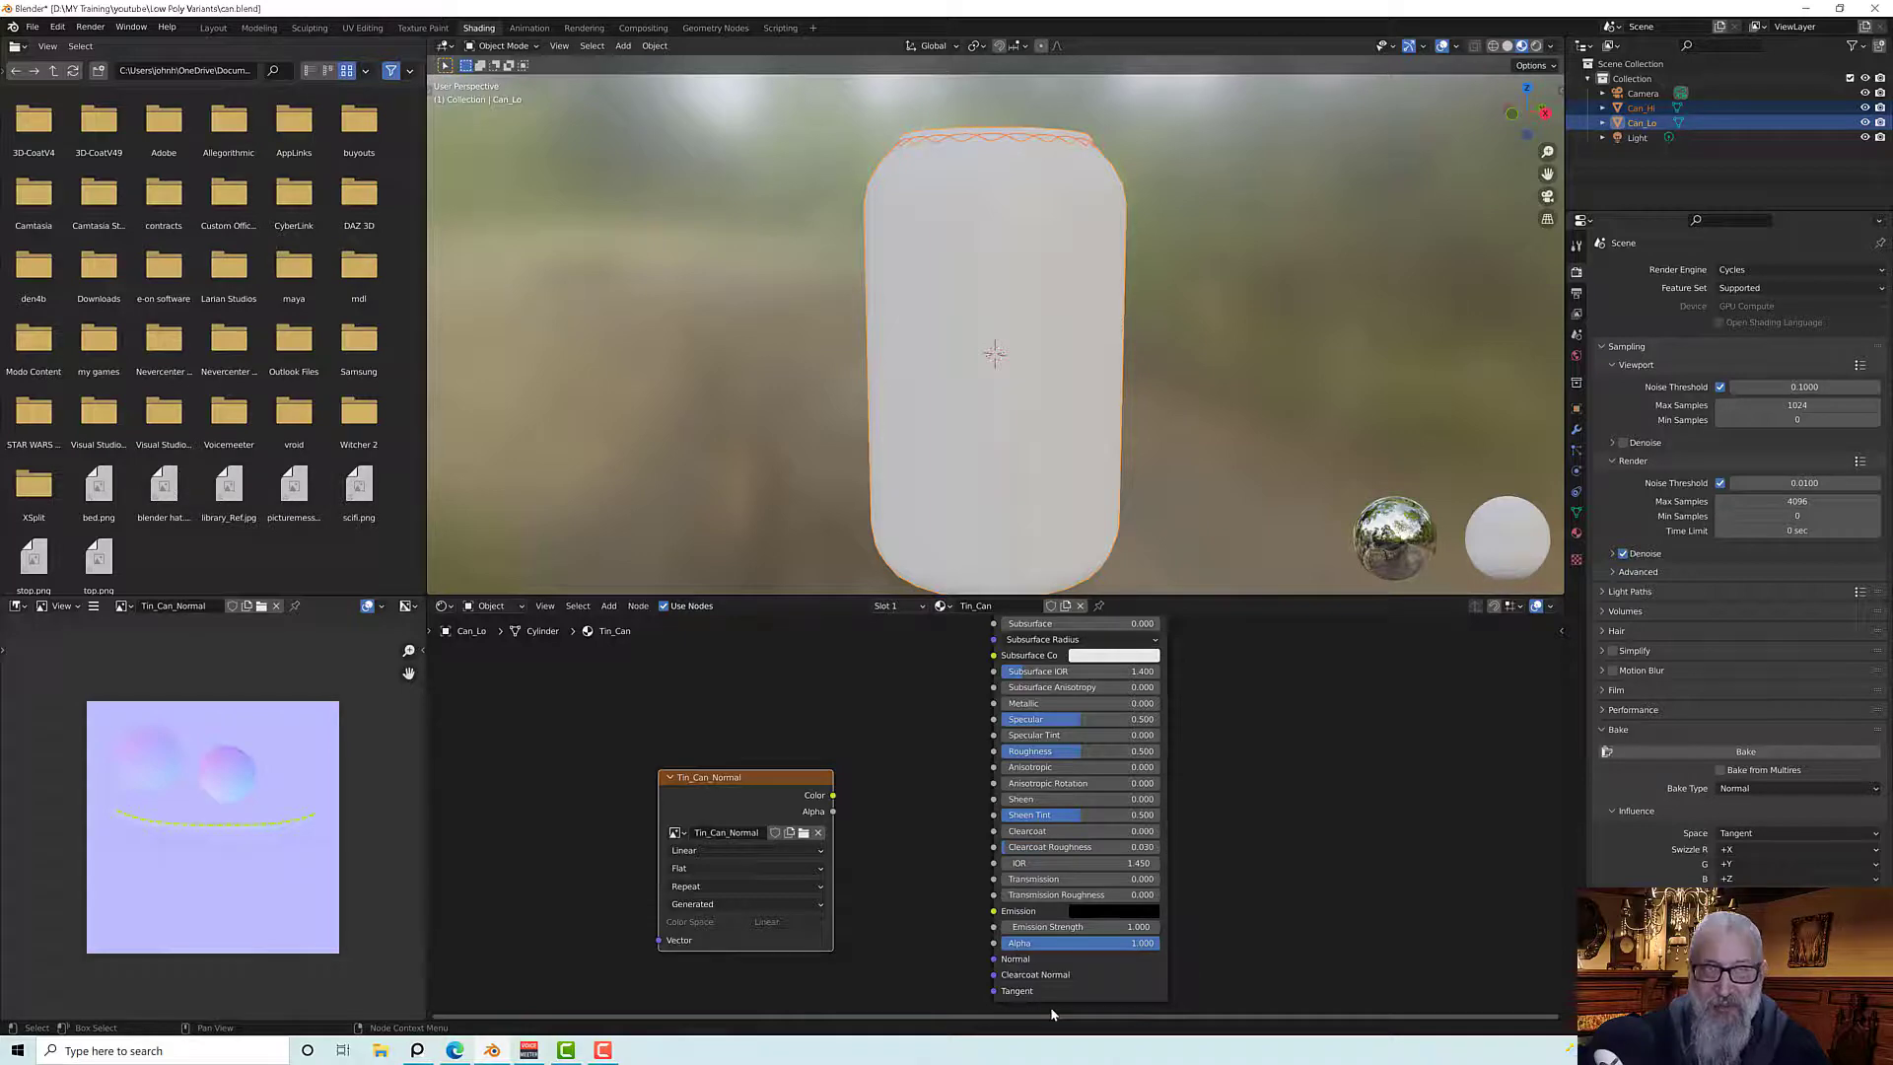
key("alt+Tab")
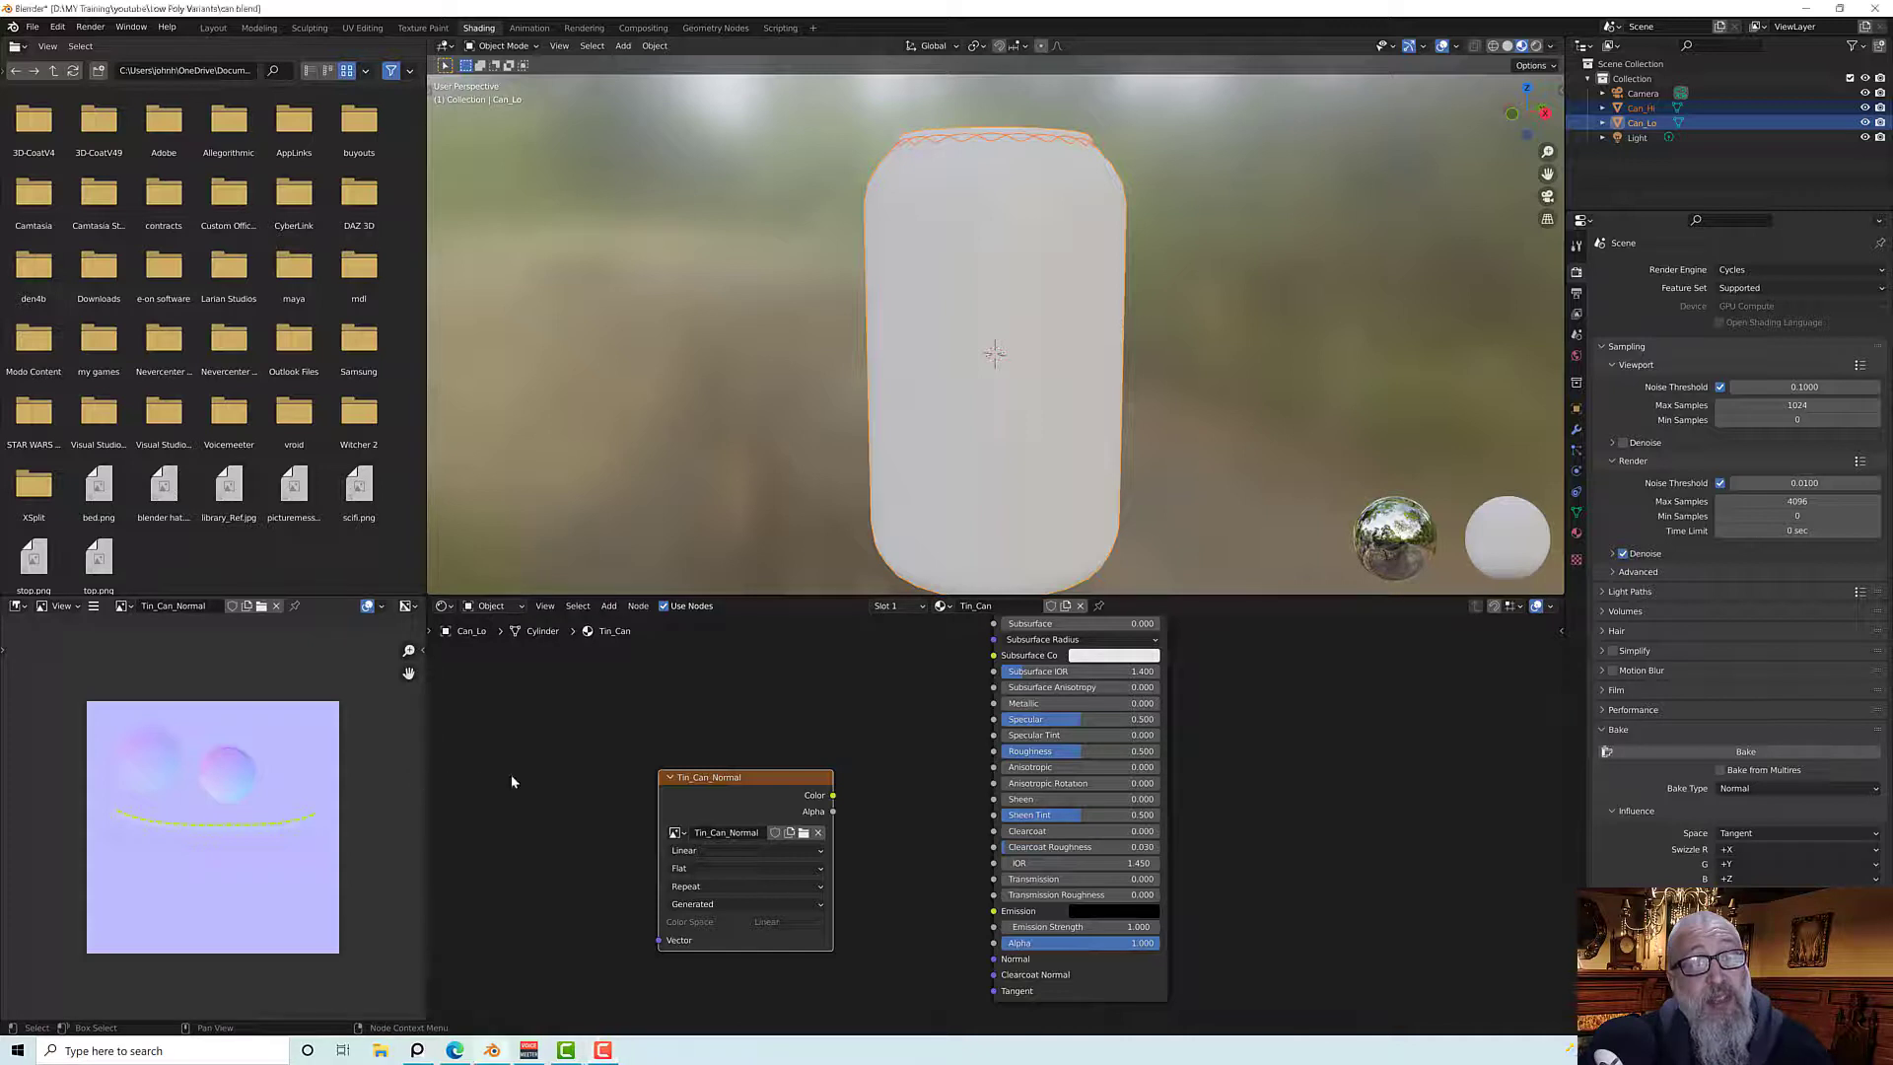
scroll(203, 824, "up", 3)
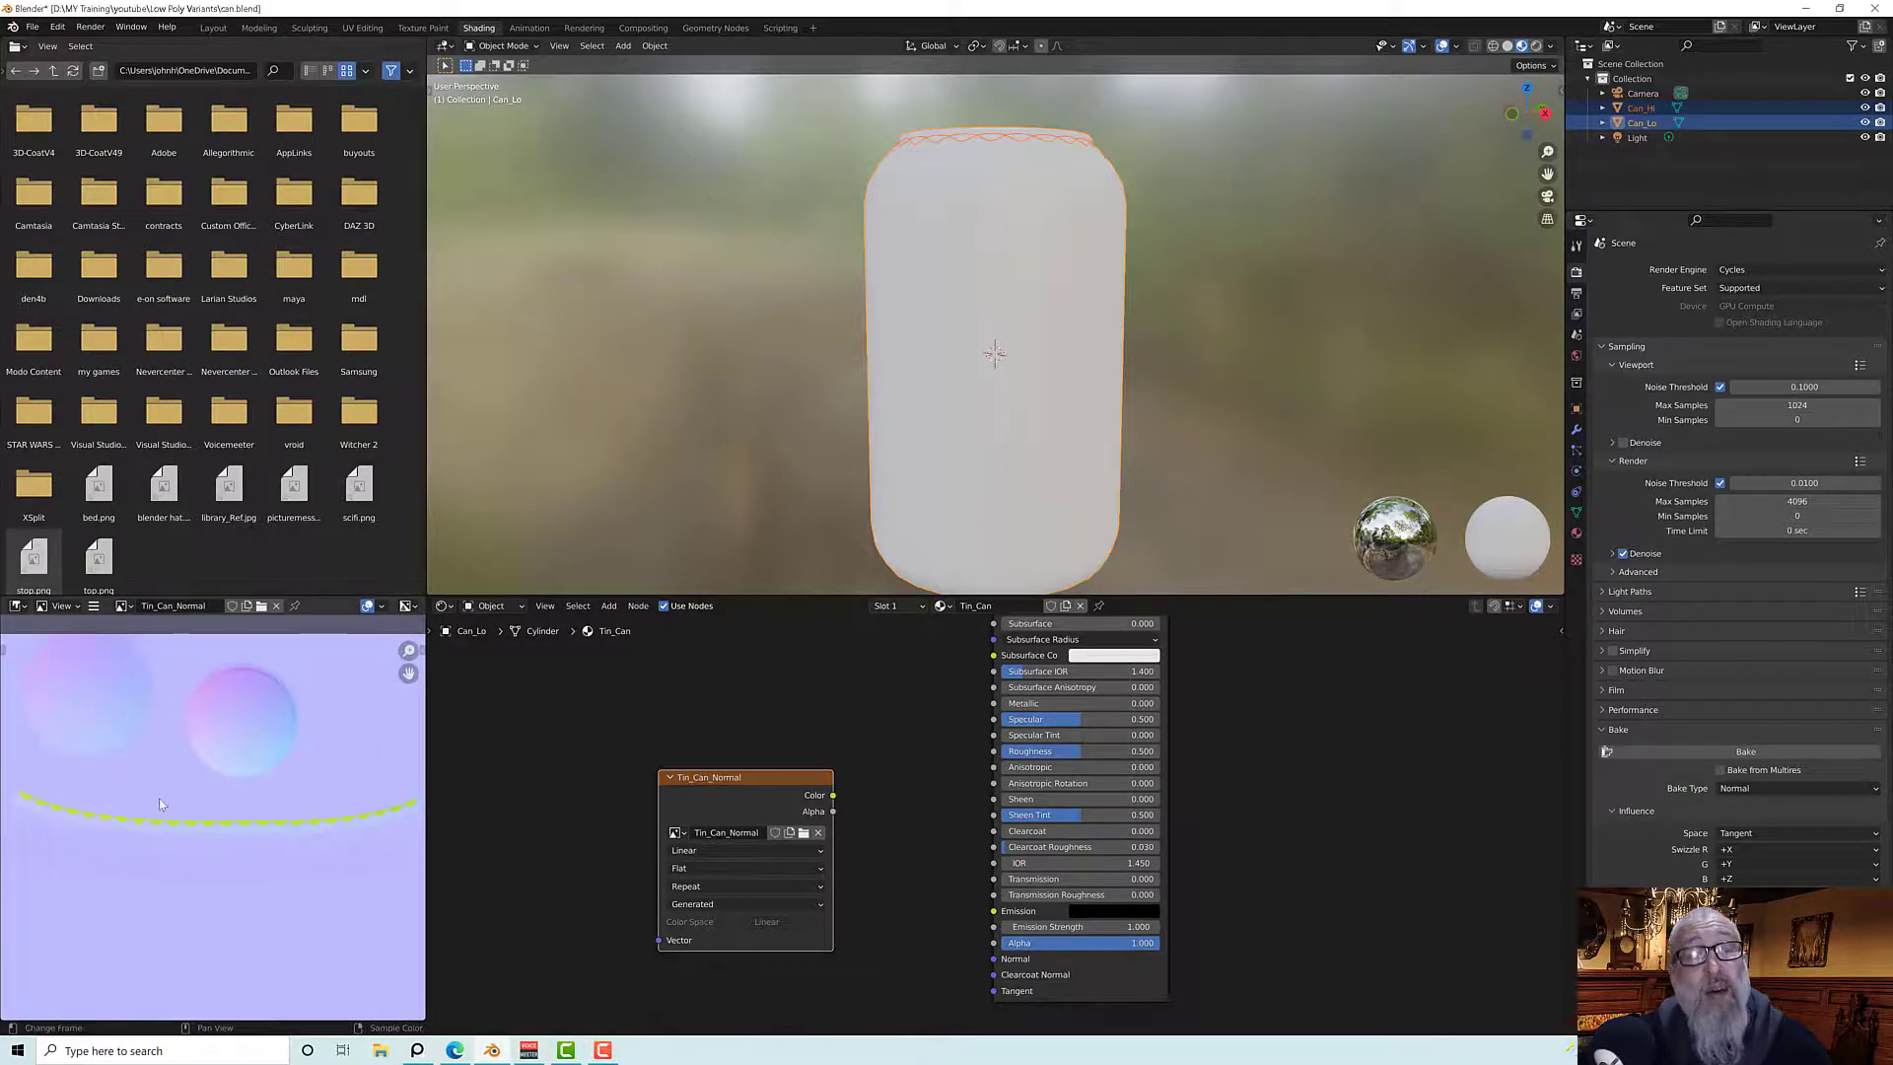
scroll(245, 830, "up", 3)
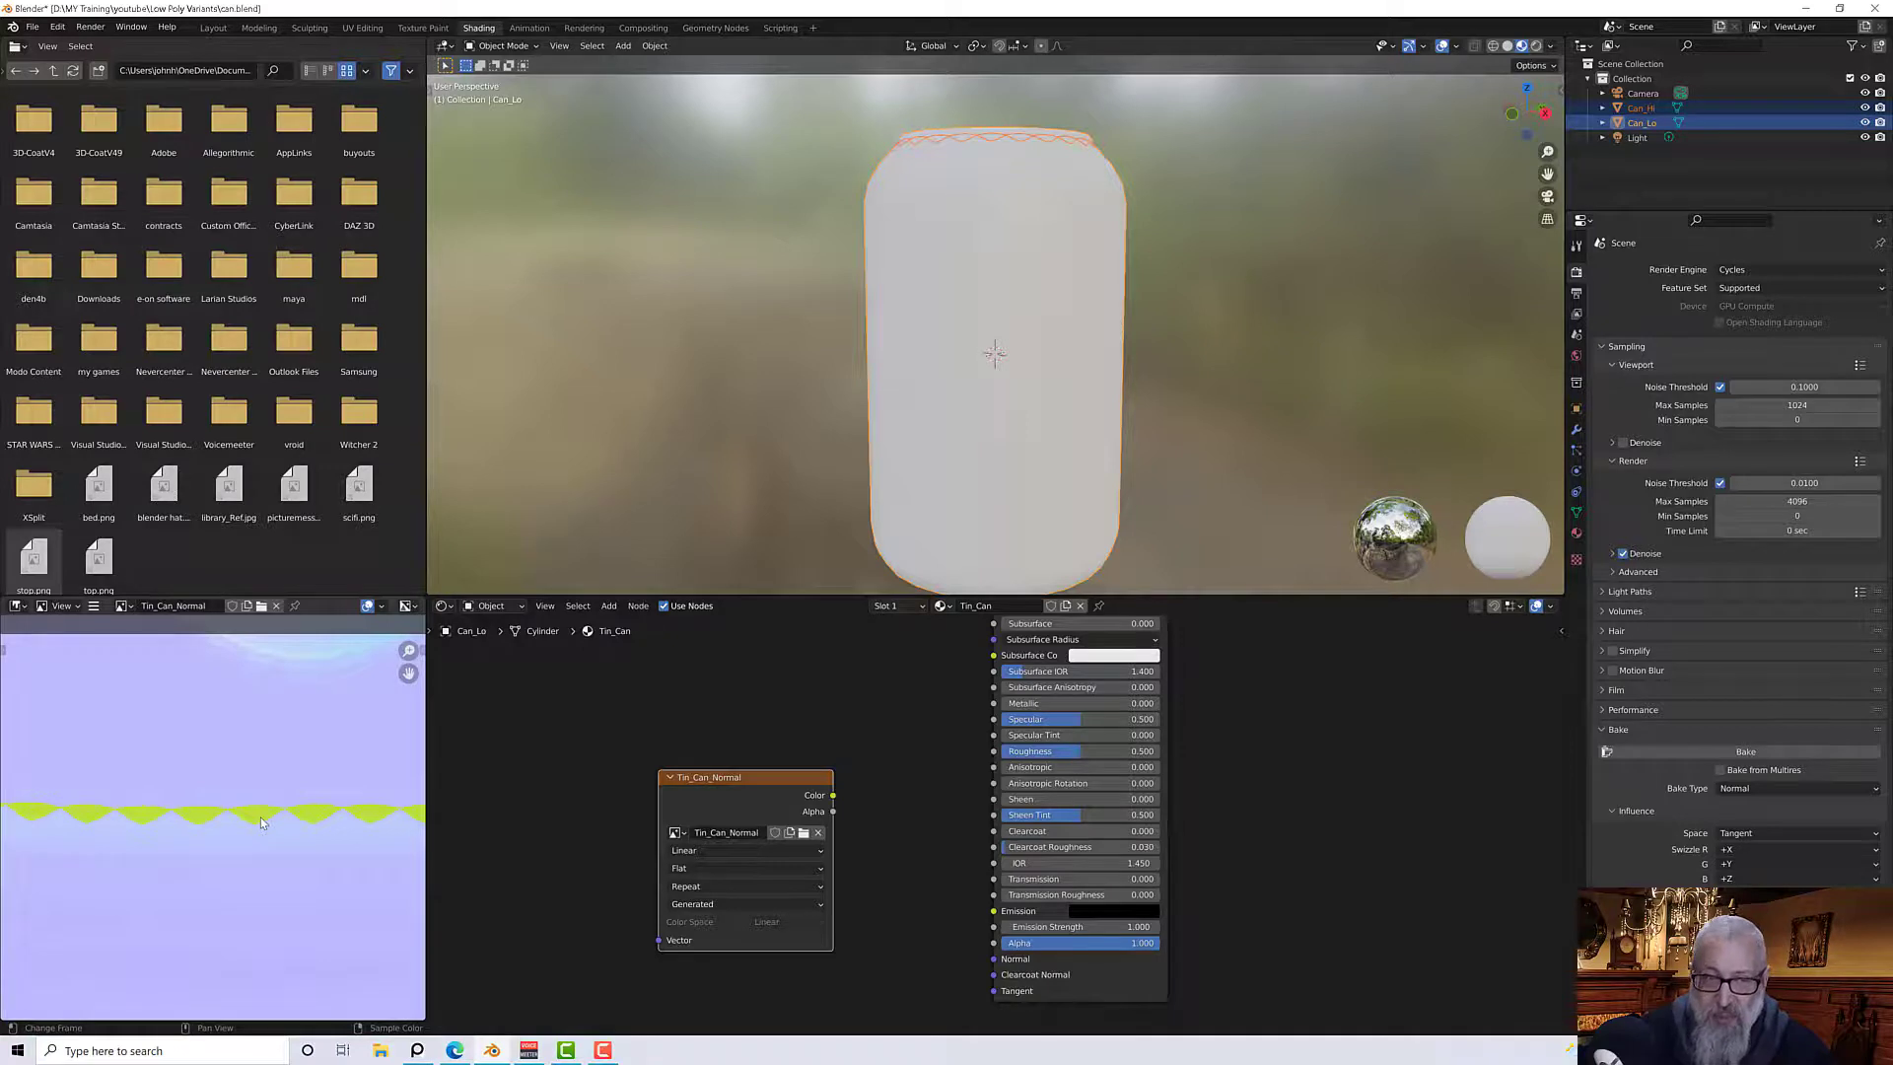
scroll(595, 773, "down", 1)
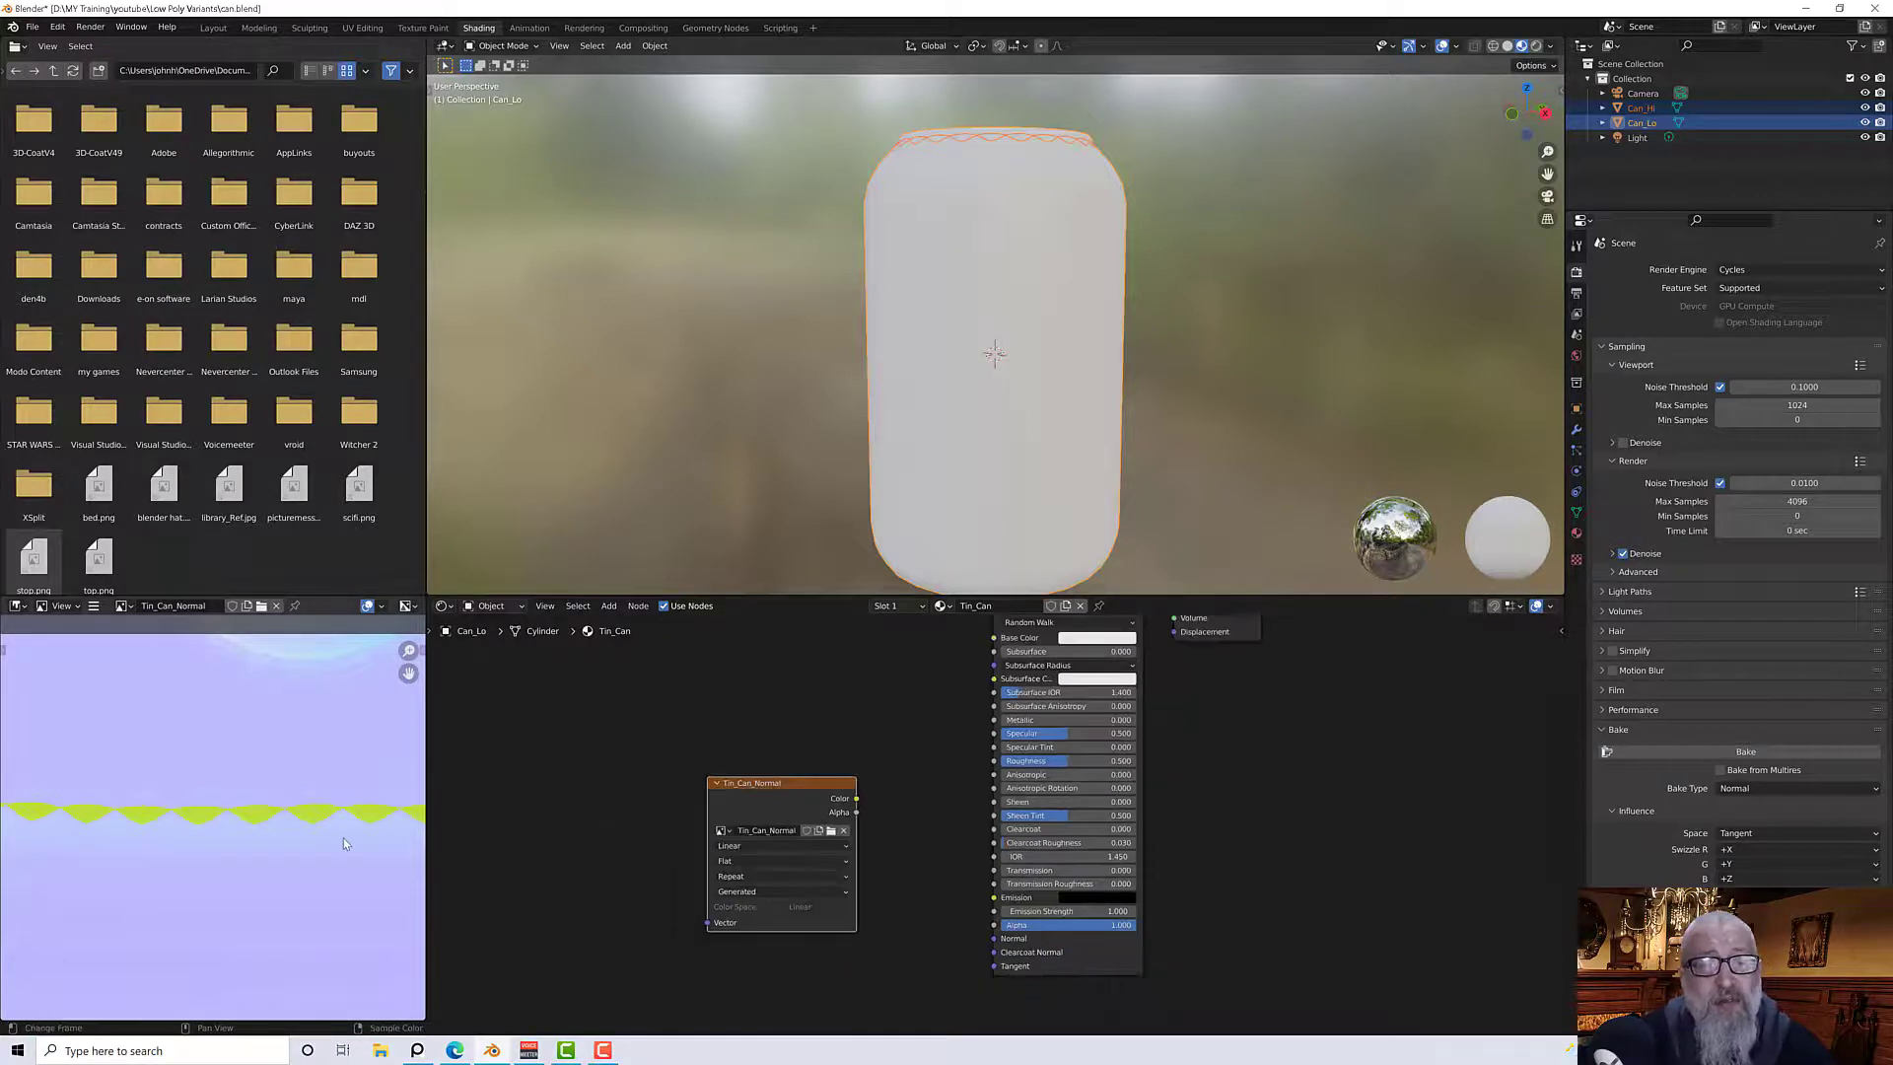
scroll(343, 838, "down", 3)
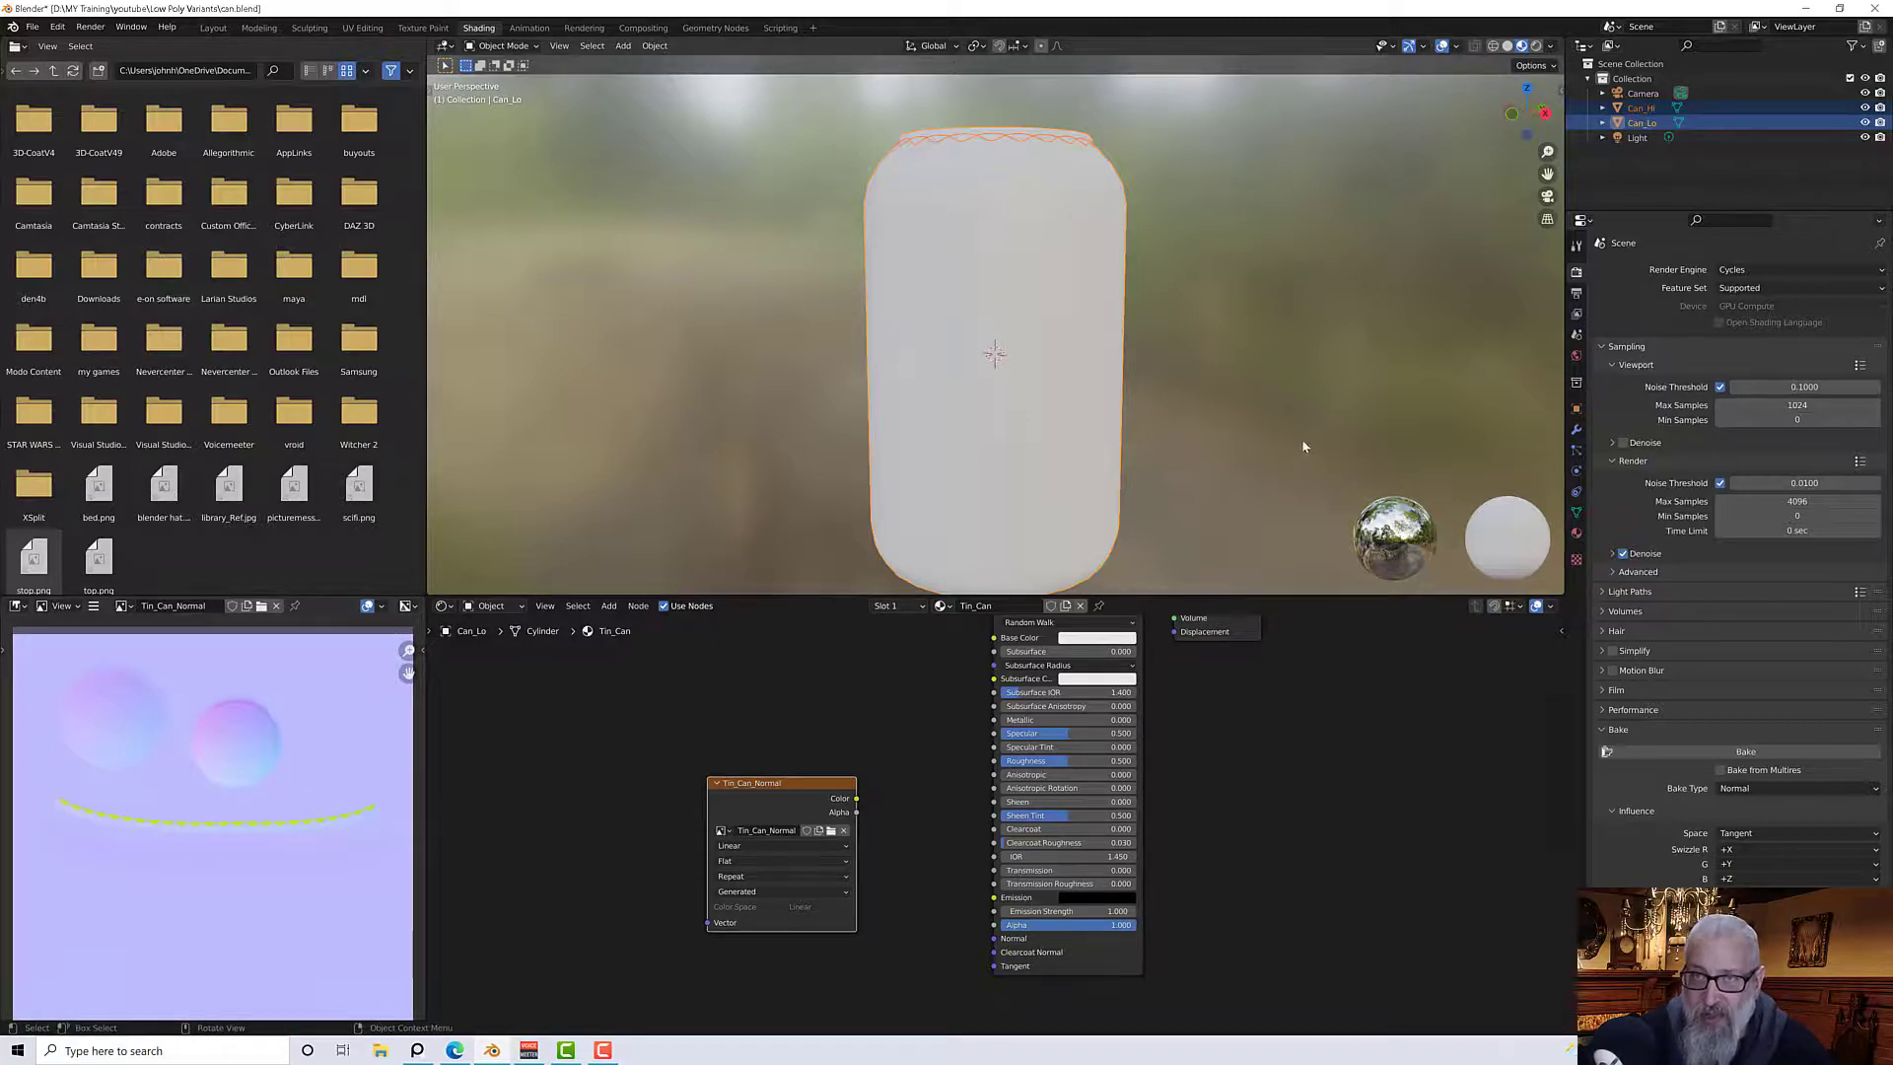
scroll(293, 848, "up", 2)
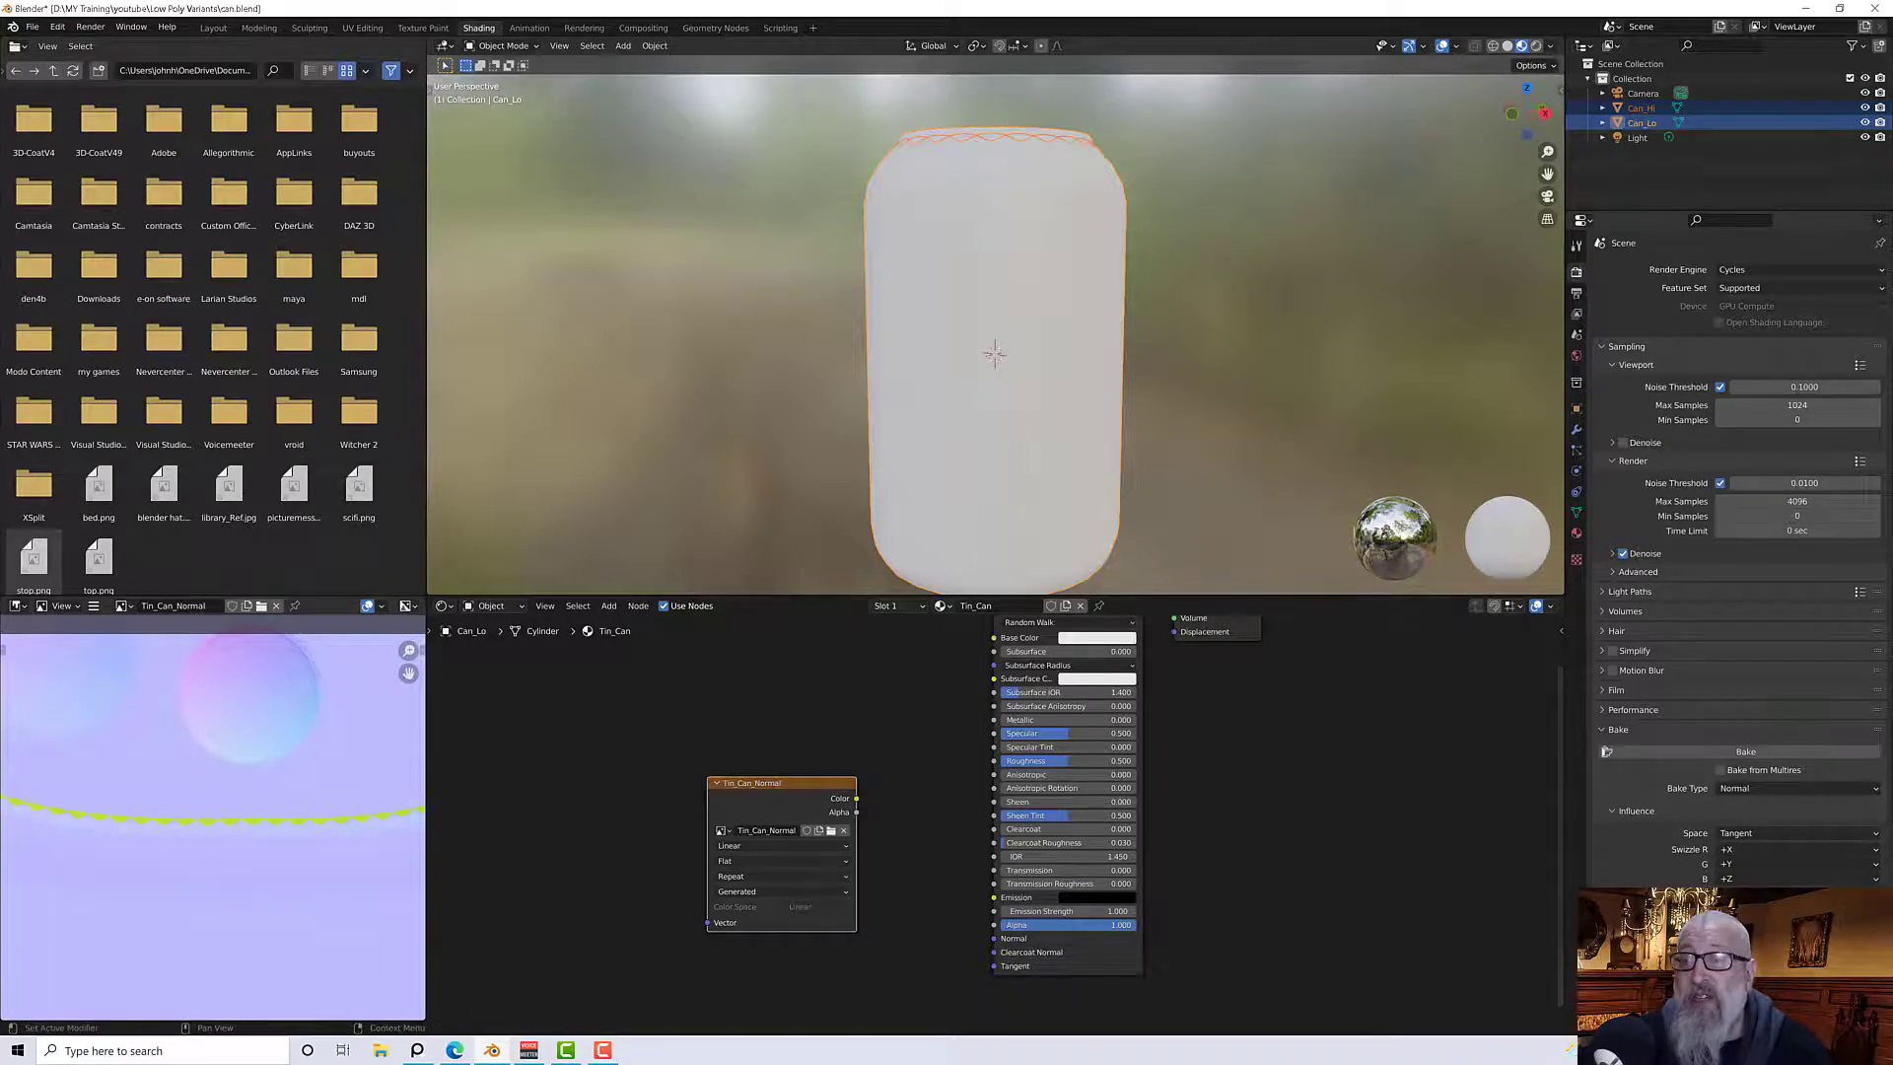
scroll(1735, 592, "down", 1)
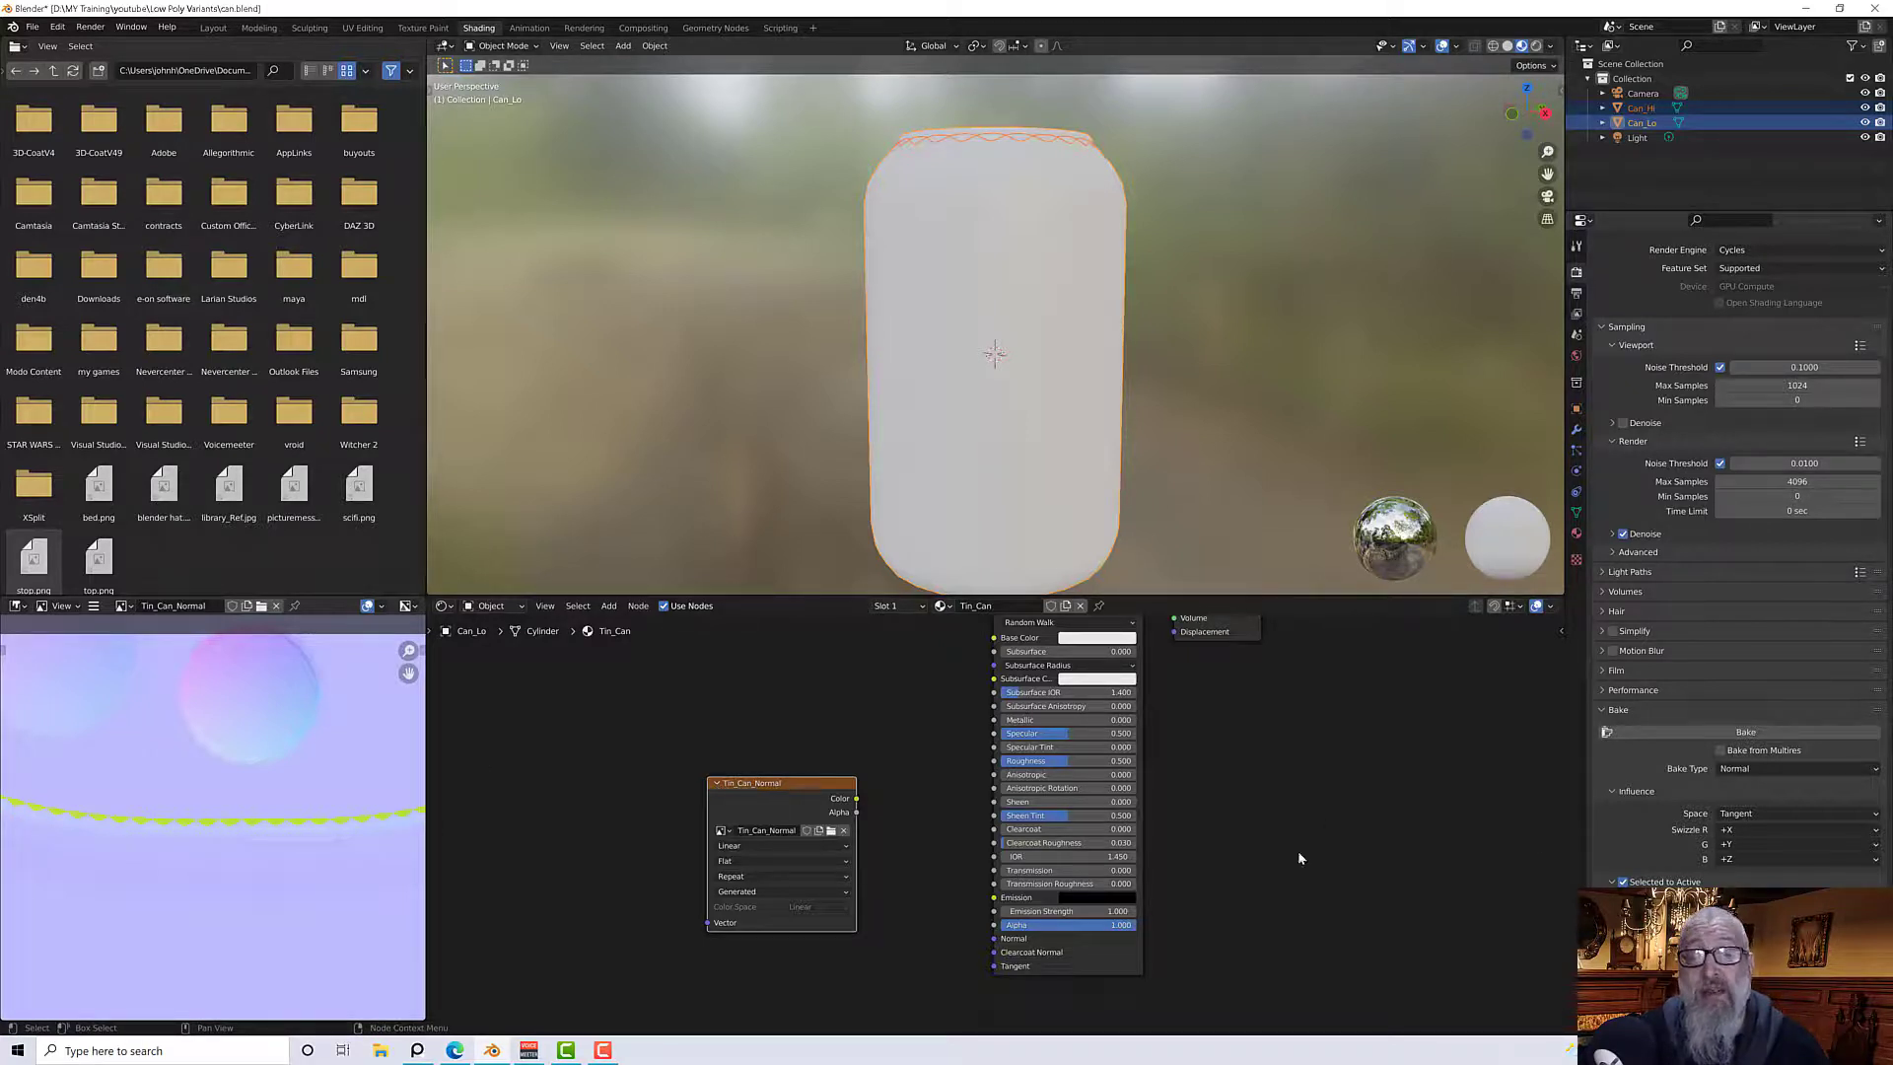
Move the Tin_Can_Normal Image Texture node lower in the node editor
left_click(1710, 735)
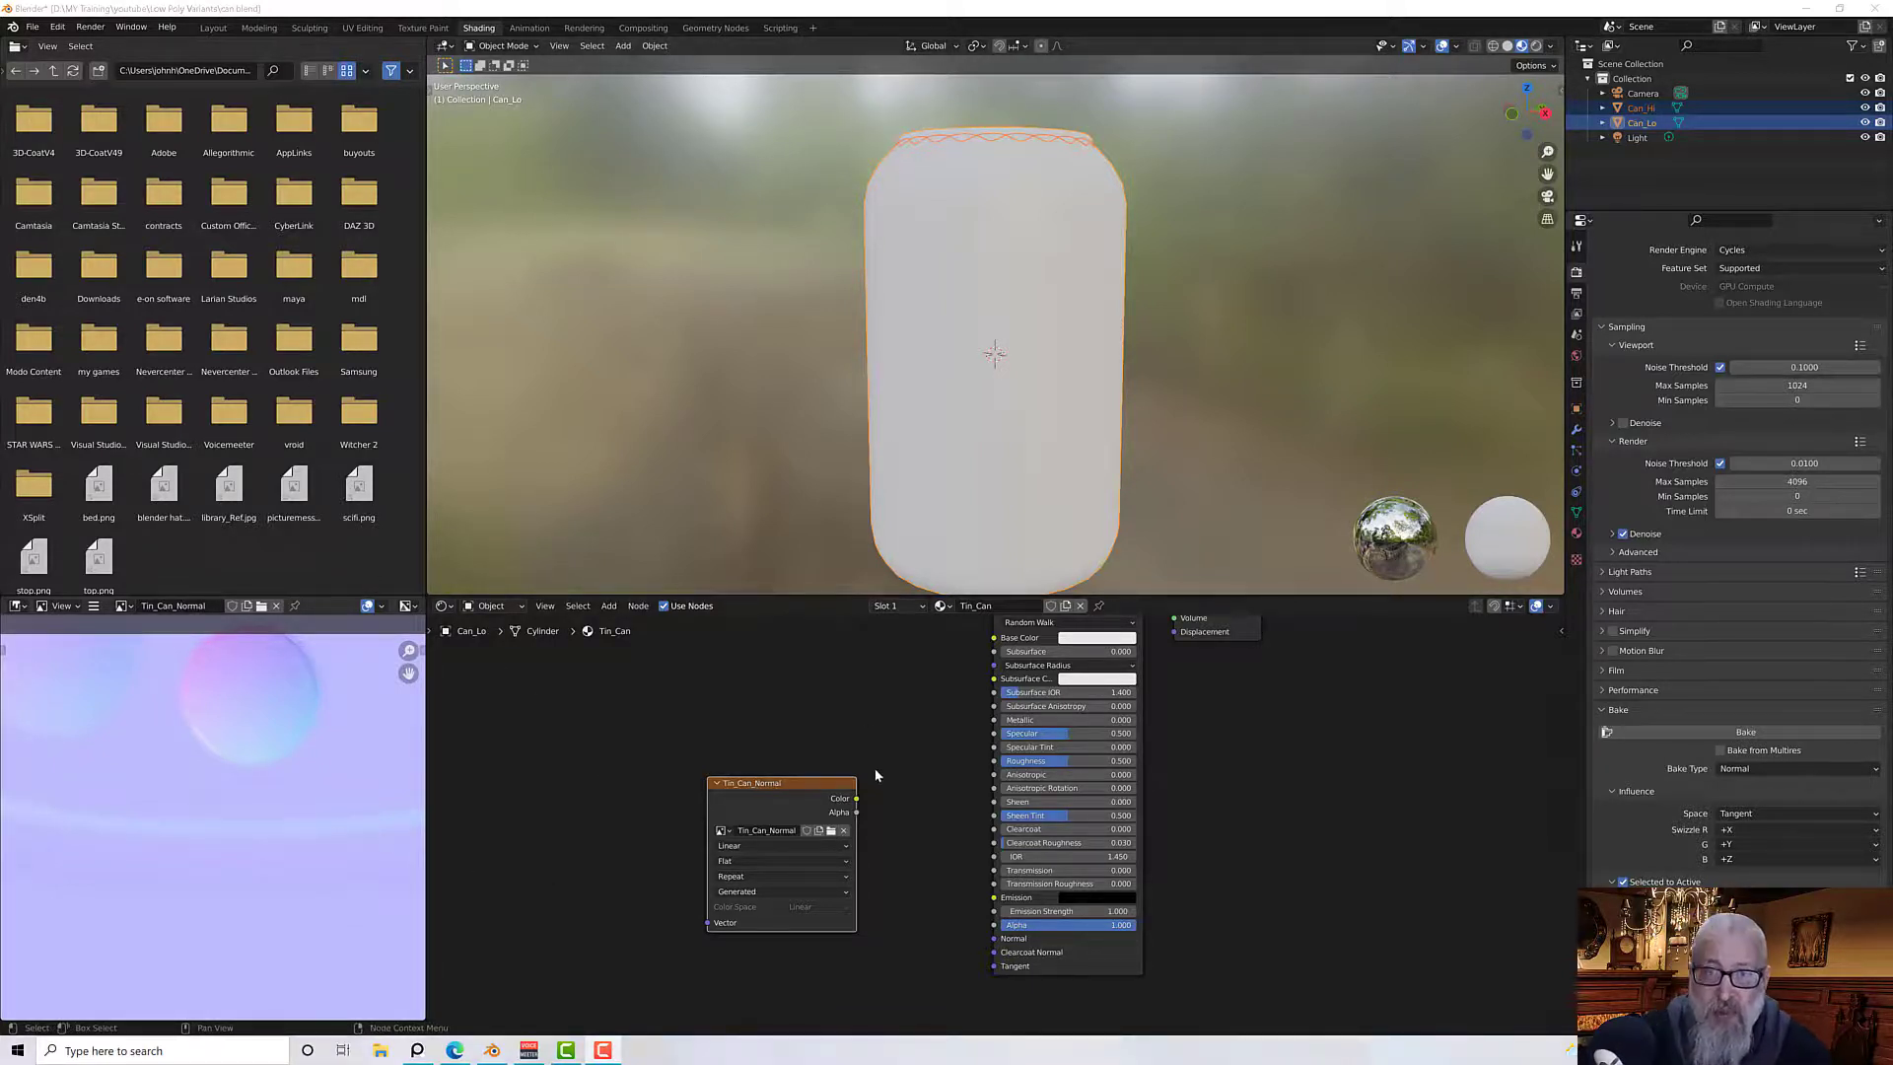
left_click_drag(799, 784, 700, 898)
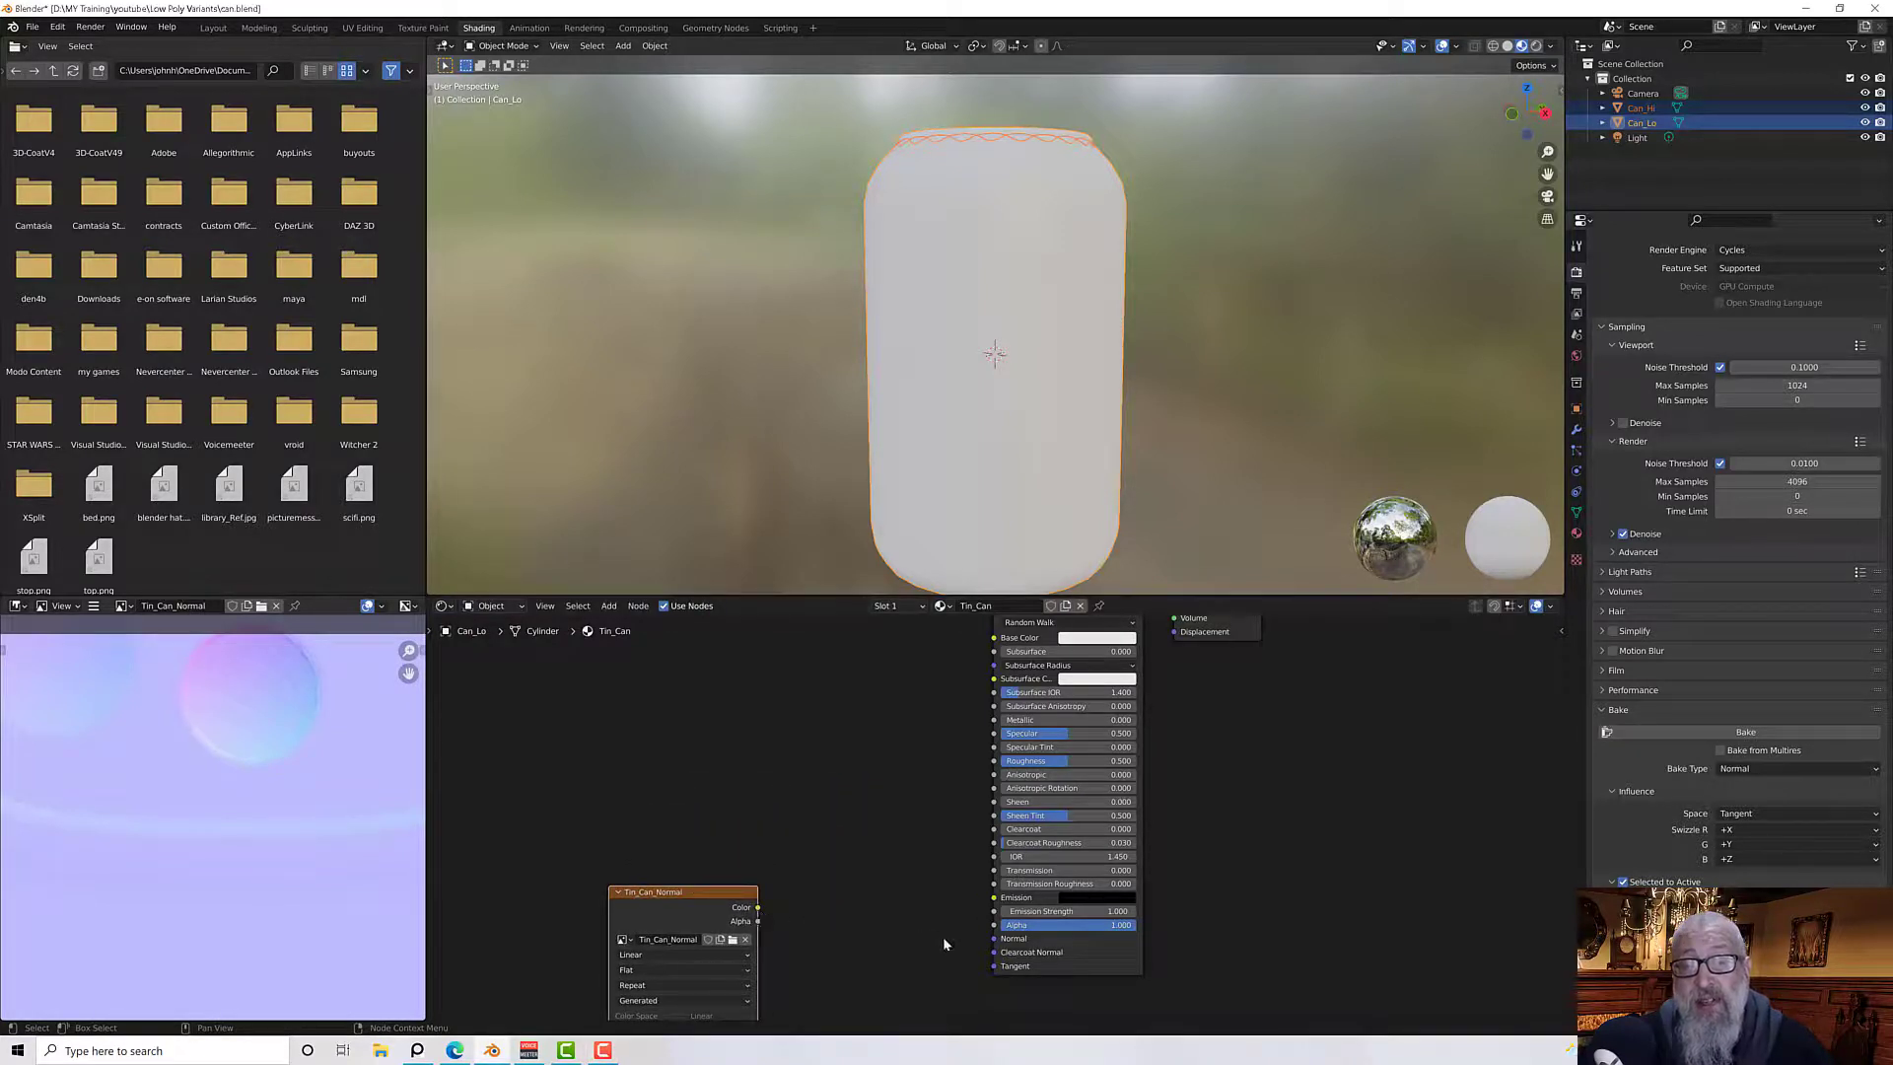
middle_click_drag(854, 894, 779, 775)
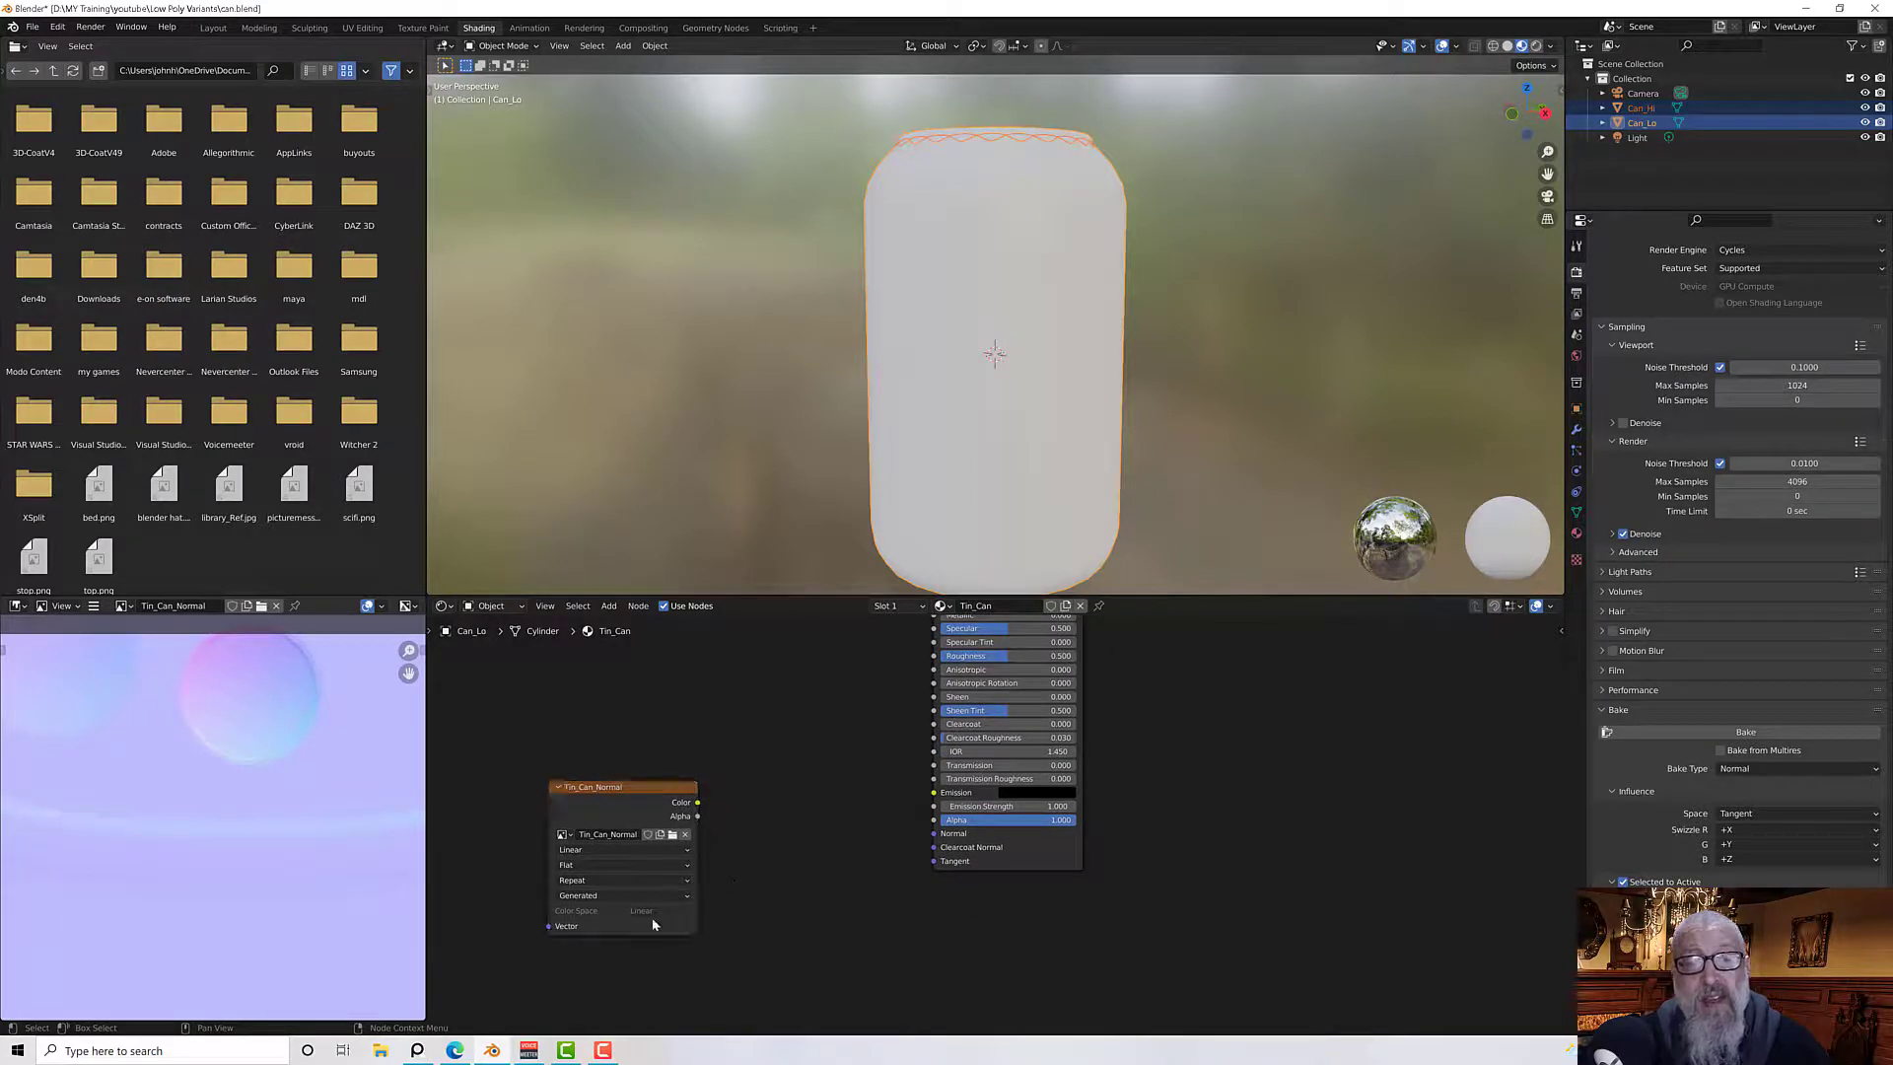
left_click(621, 795)
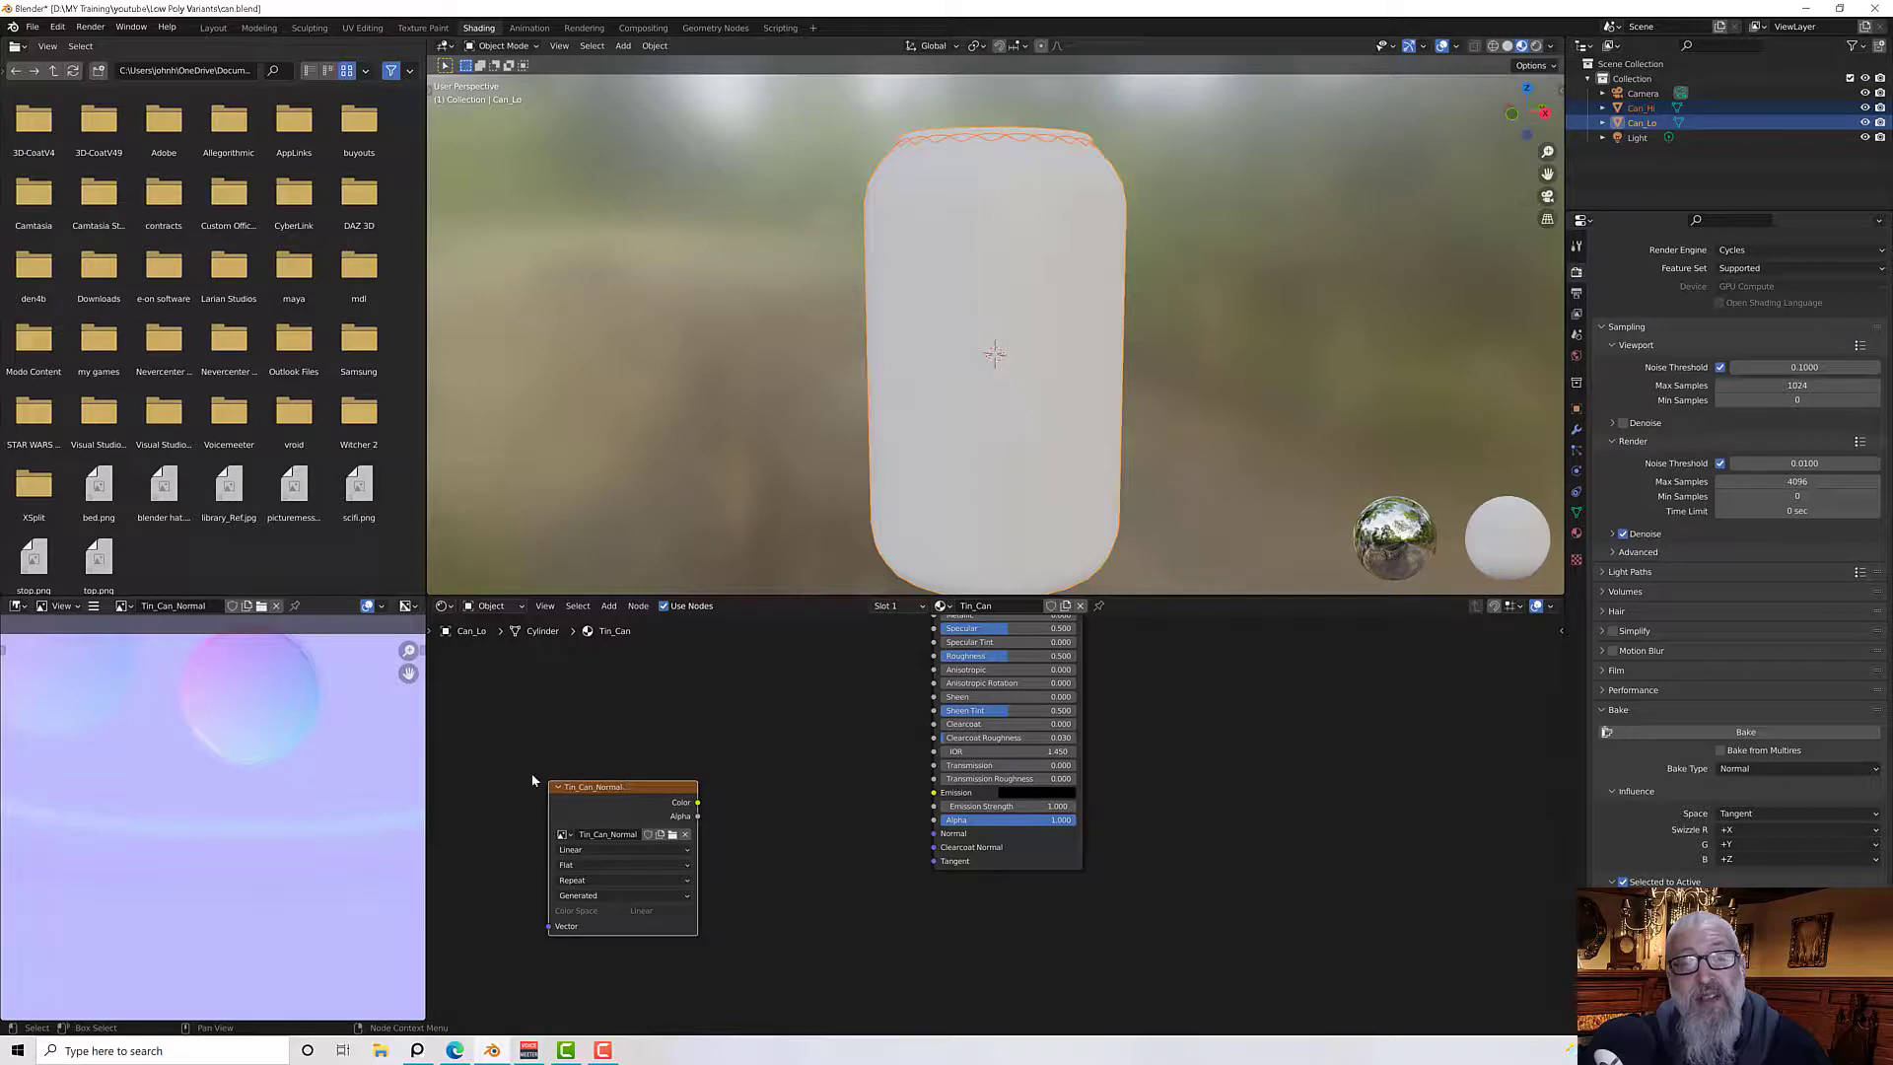
Save the baked image as Tin_Can_Normal.png in the Low Poly Variants folder
left_click(95, 609)
mouse_move(123, 638)
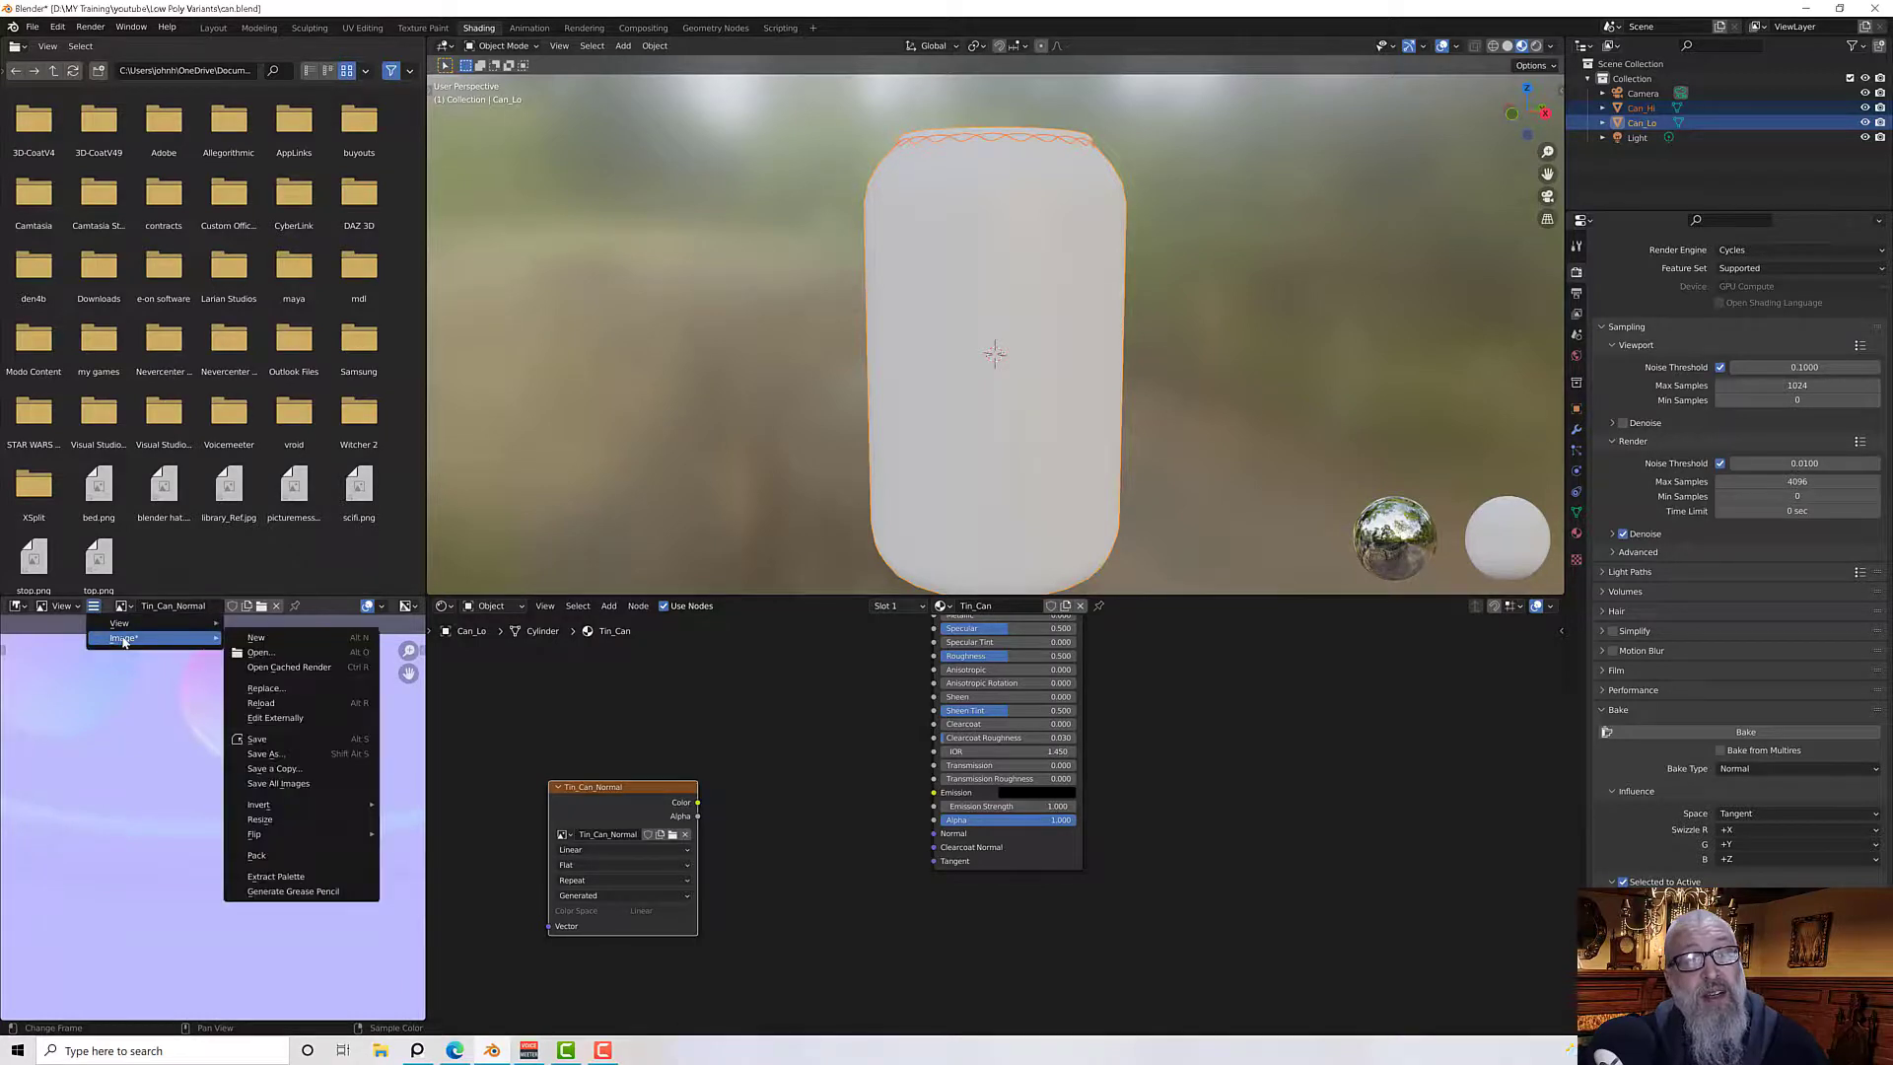
left_click(303, 744)
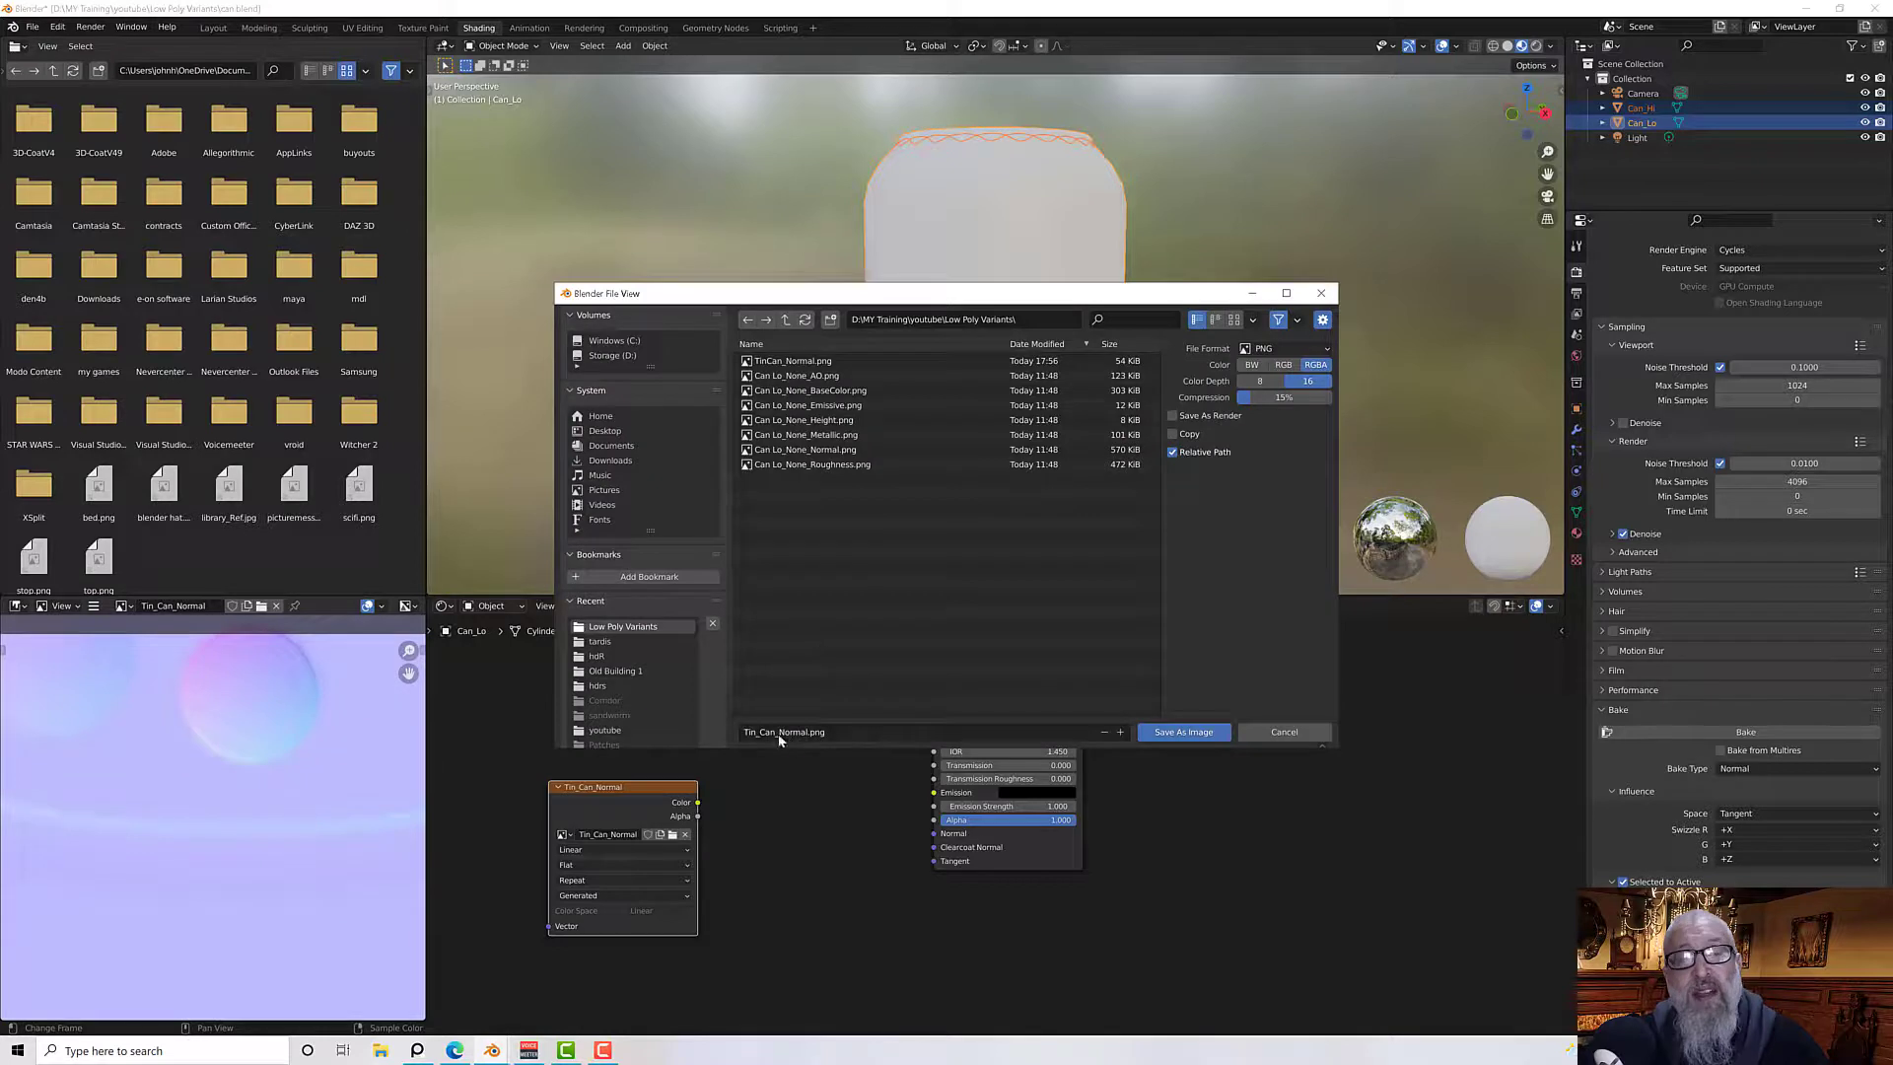
left_click(1188, 734)
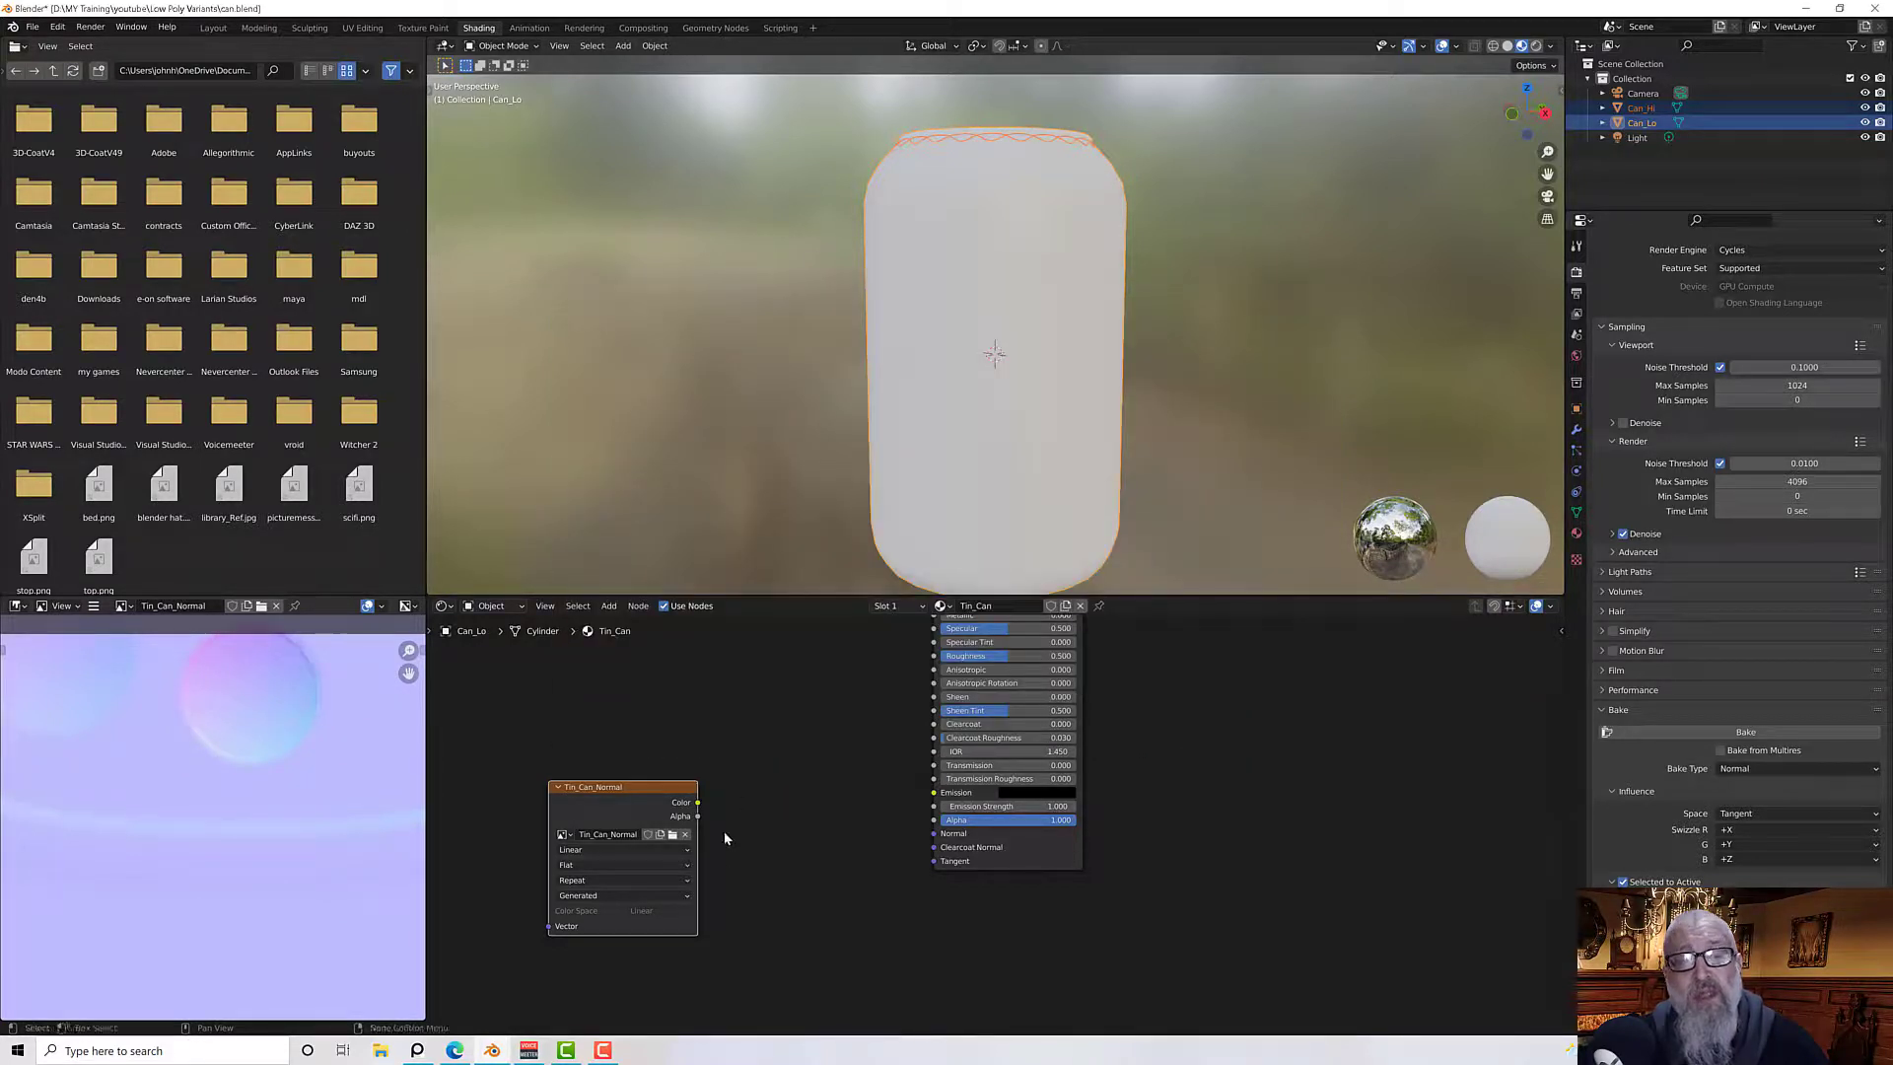
Set the Tin_Can_Normal node's Color Space to Non-Color and shift the node further left
left_click(651, 910)
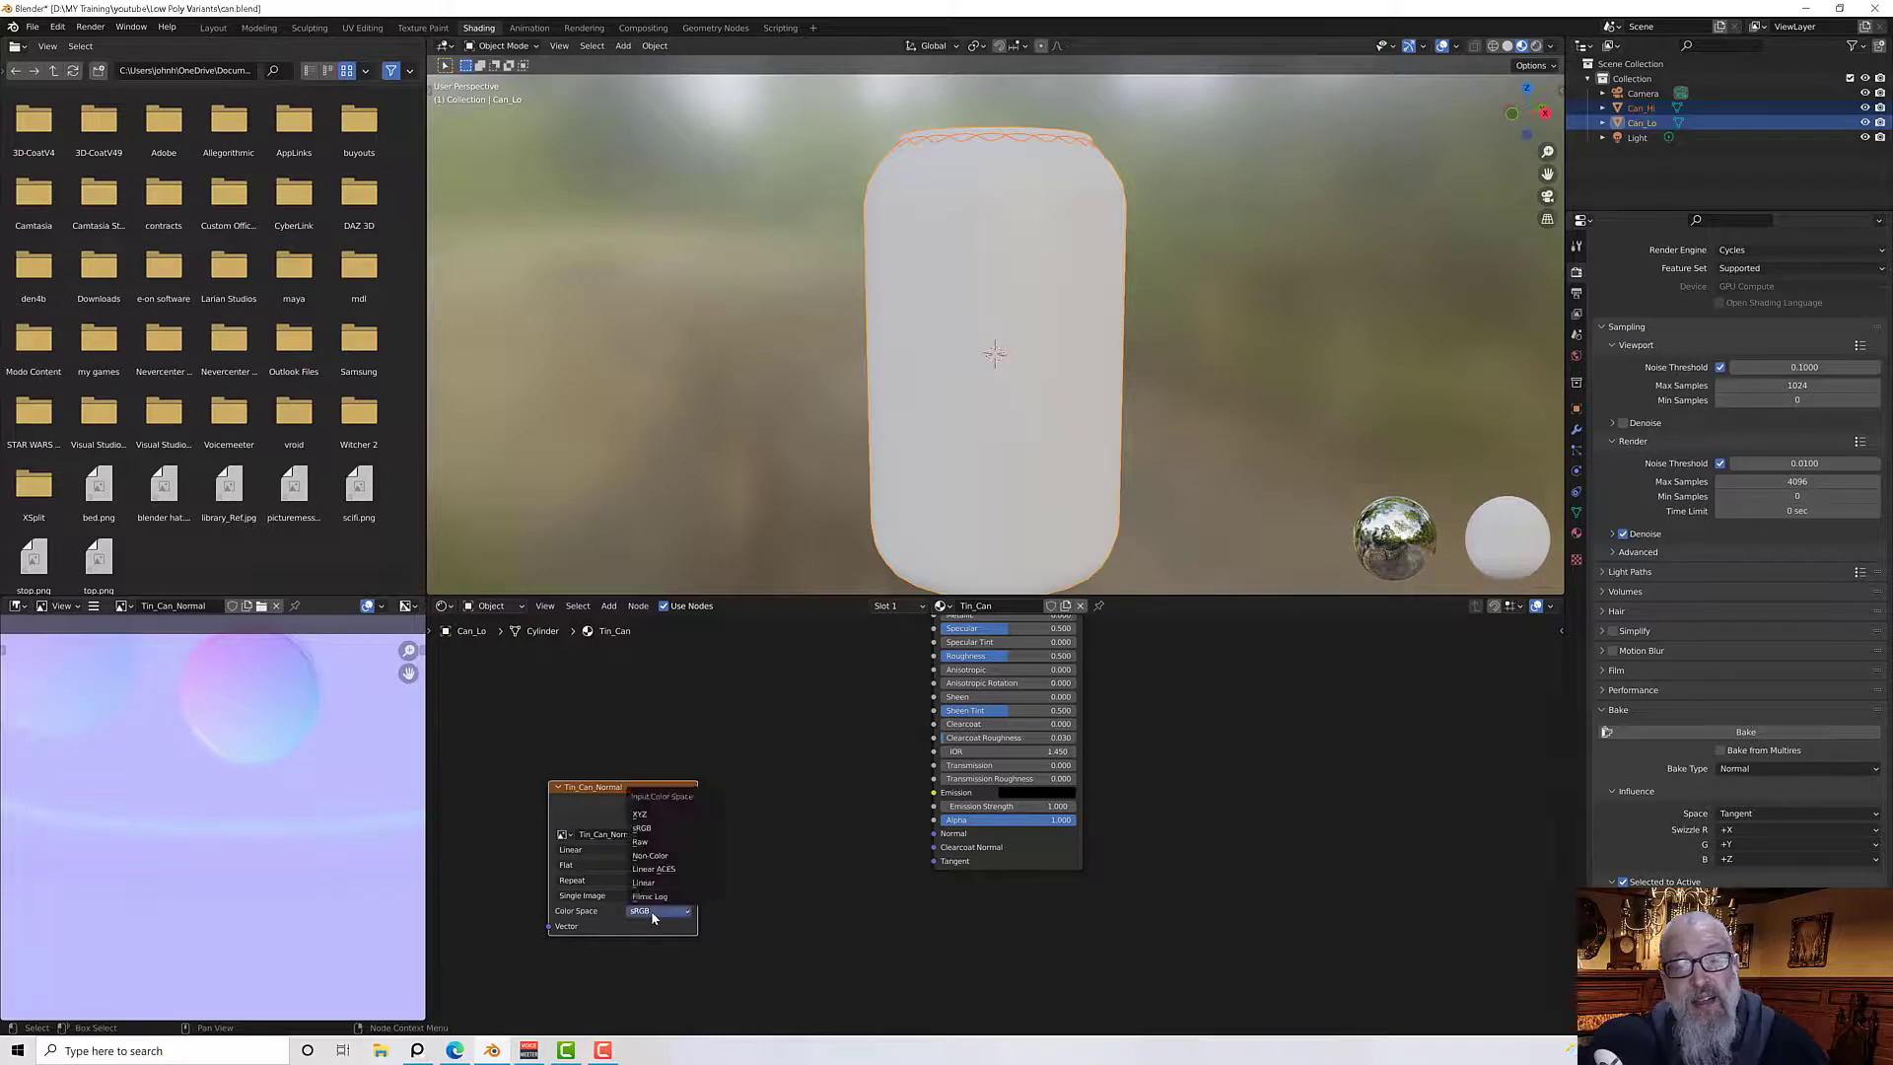
left_click(667, 856)
middle_click_drag(749, 850, 741, 835)
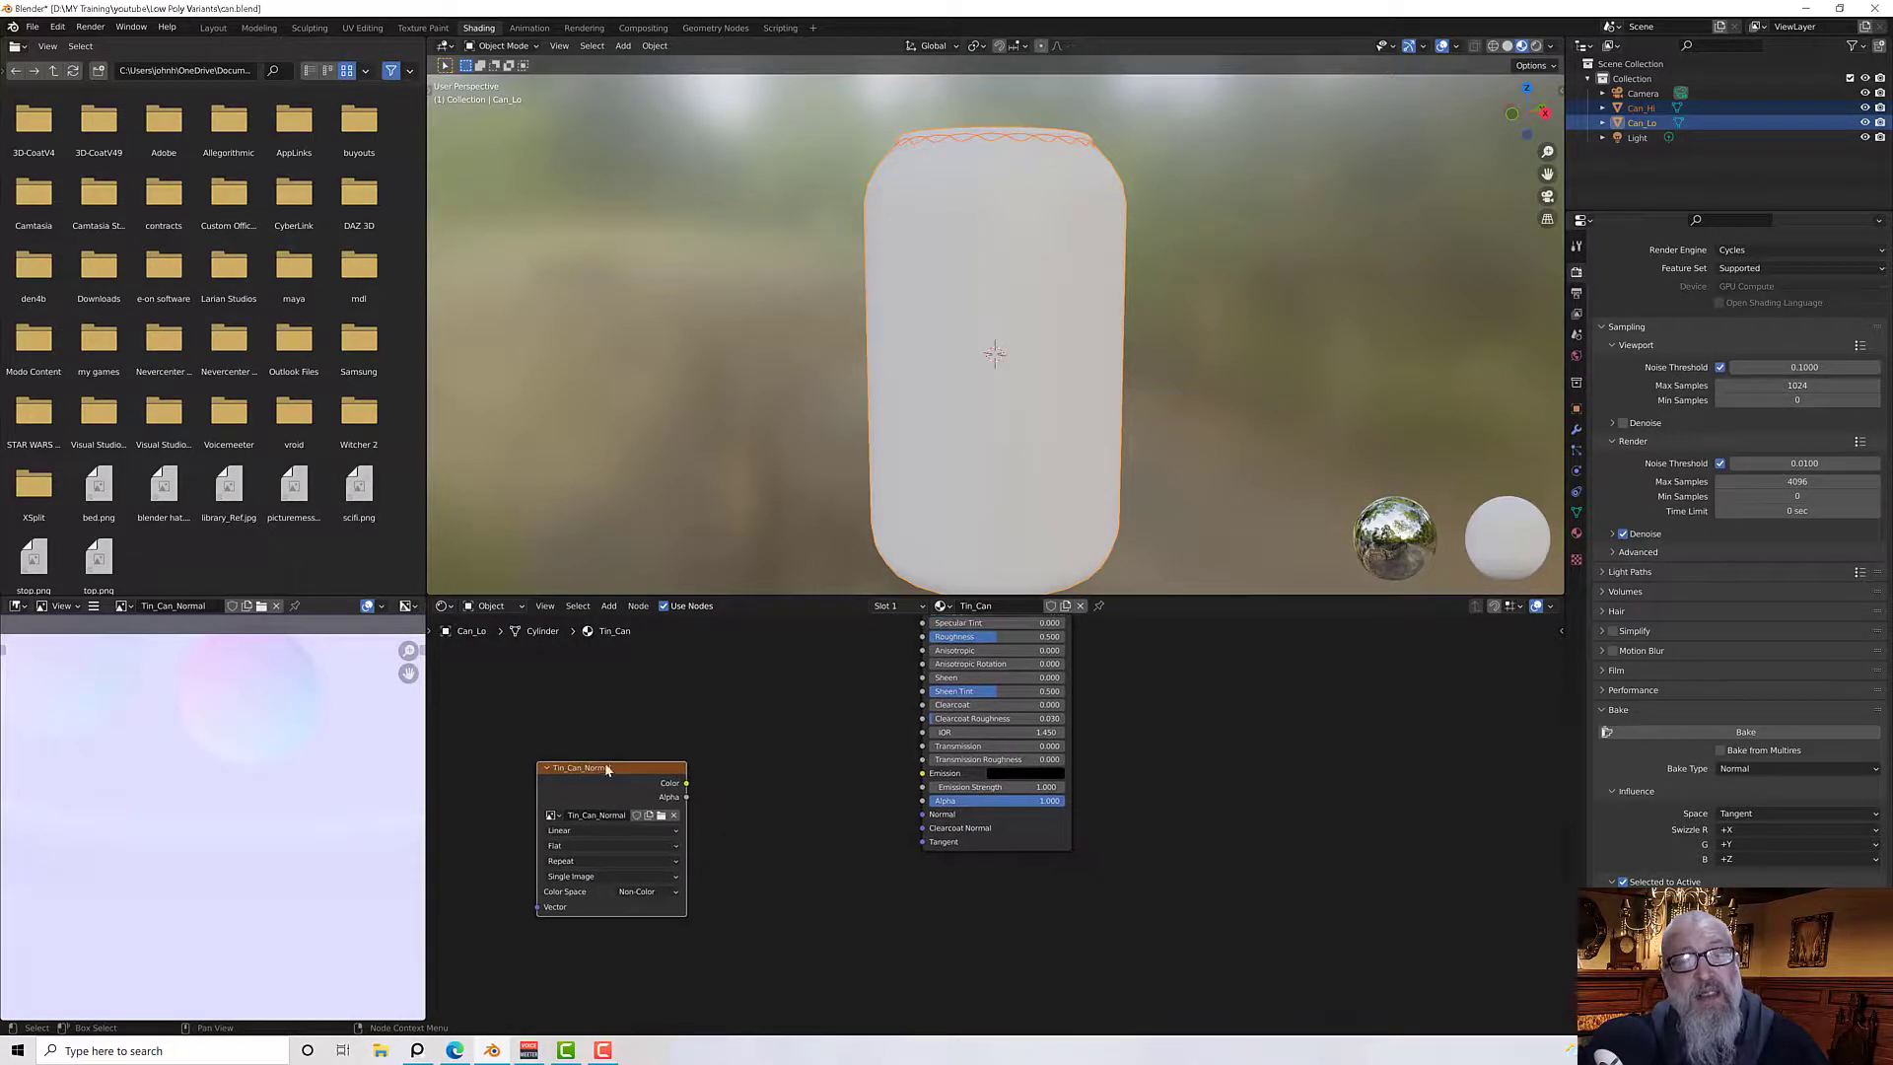
left_click_drag(607, 769, 532, 768)
left_click(730, 785)
key("F3")
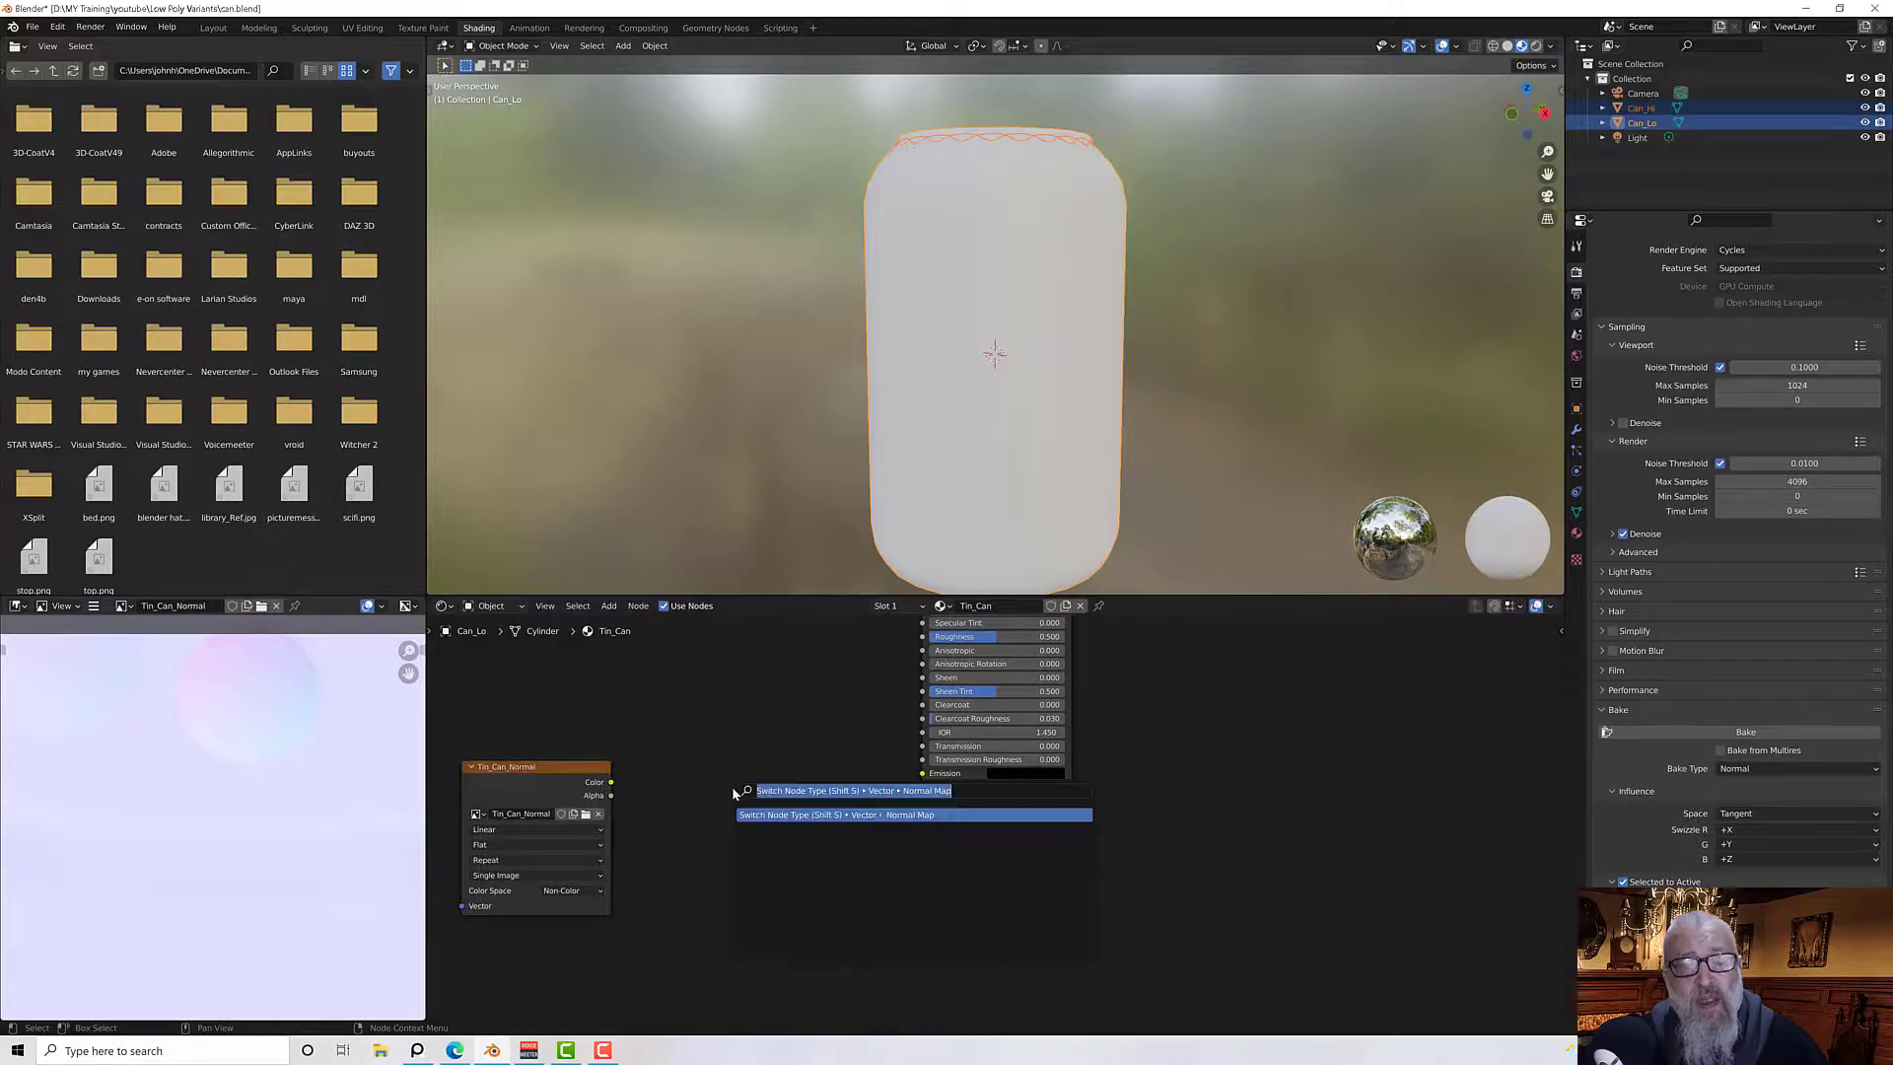
key("BackSpace")
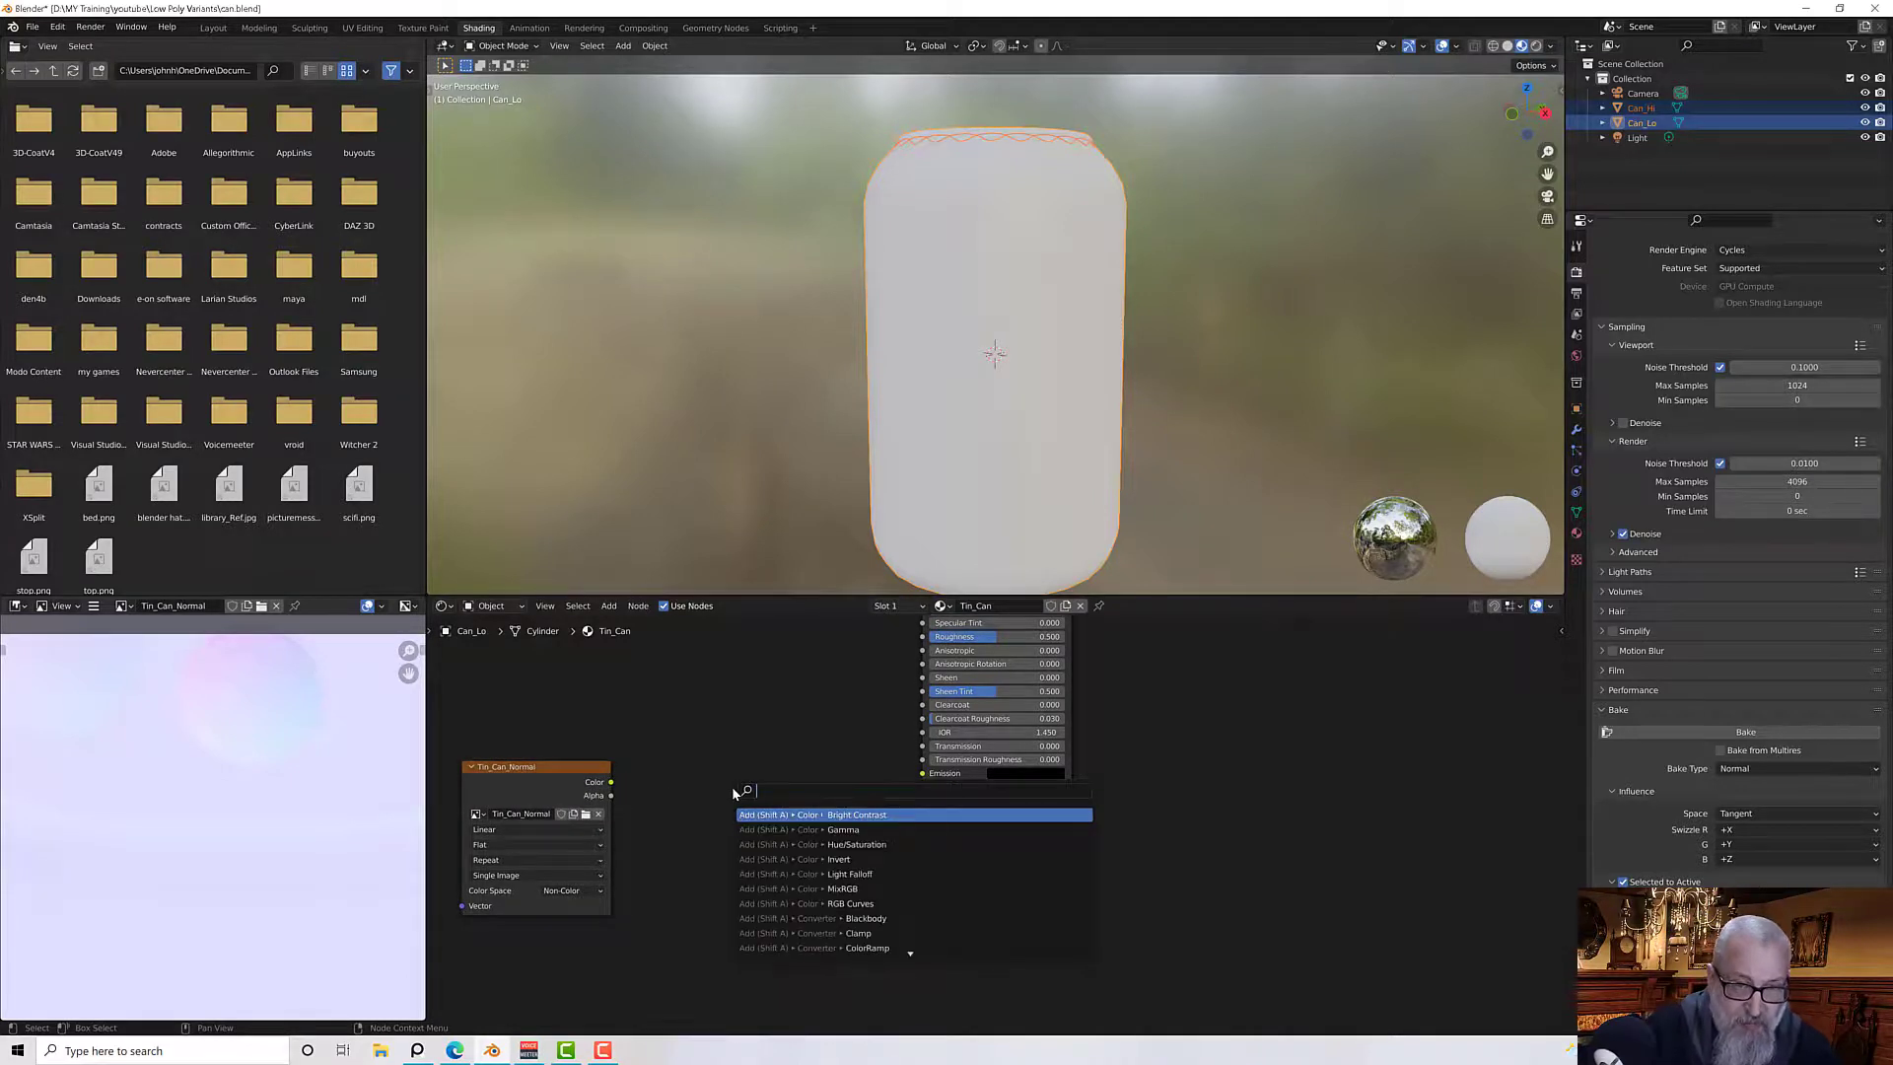
key("Escape")
Add a Normal Map node between the image texture and the Principled BSDF
key("shift+a")
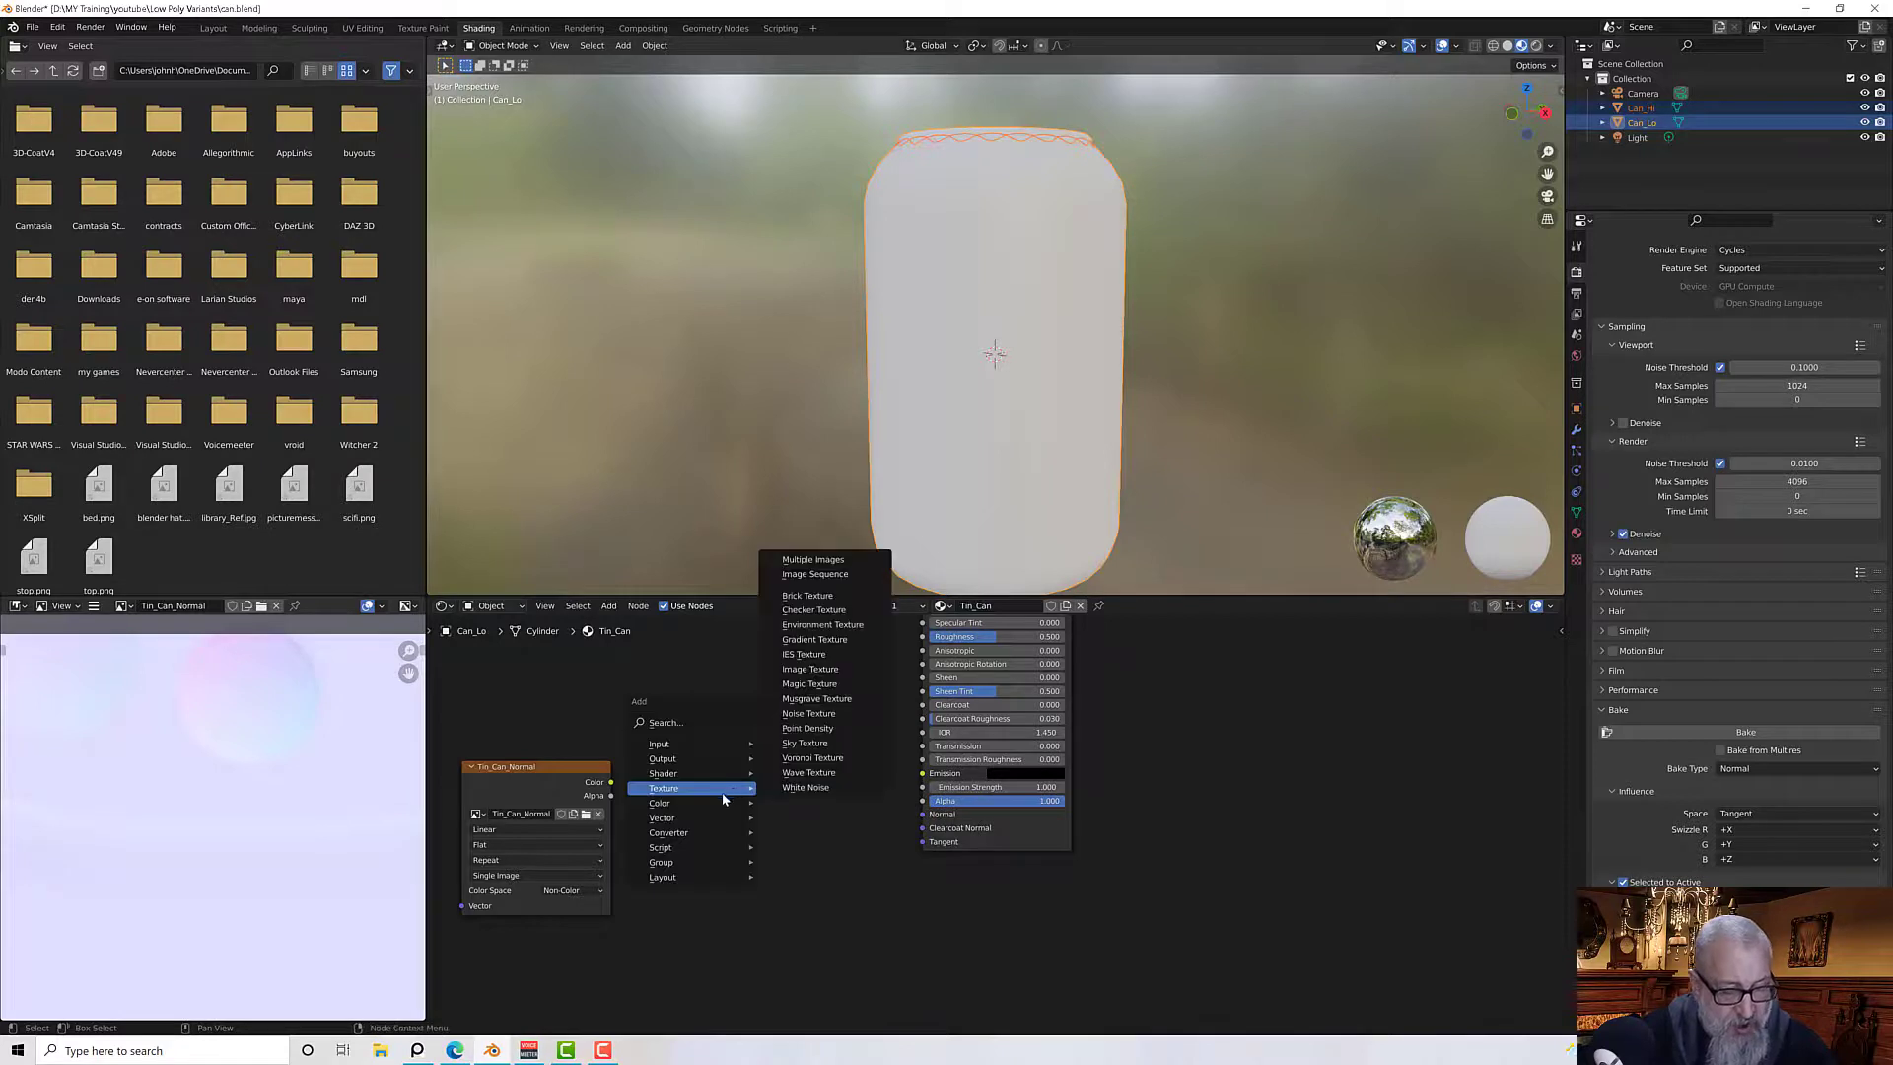
mouse_move(706, 802)
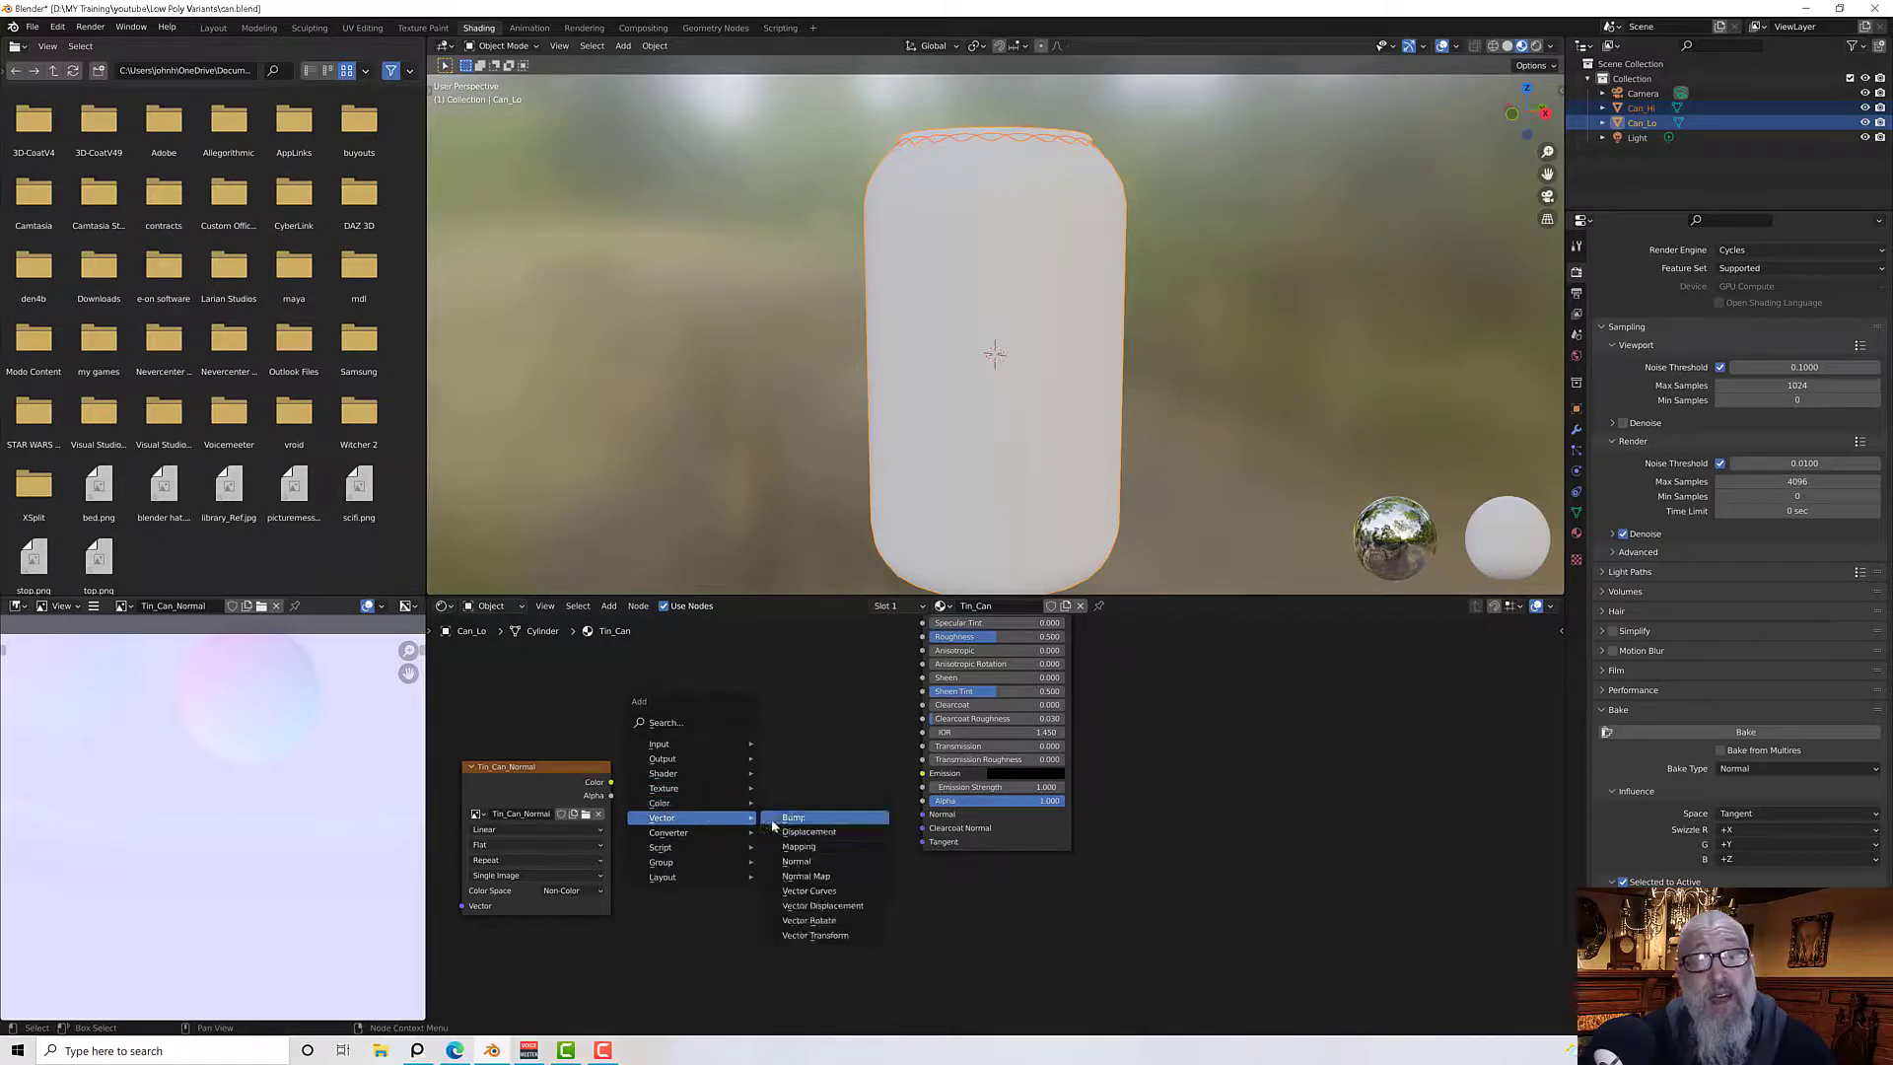
left_click(803, 876)
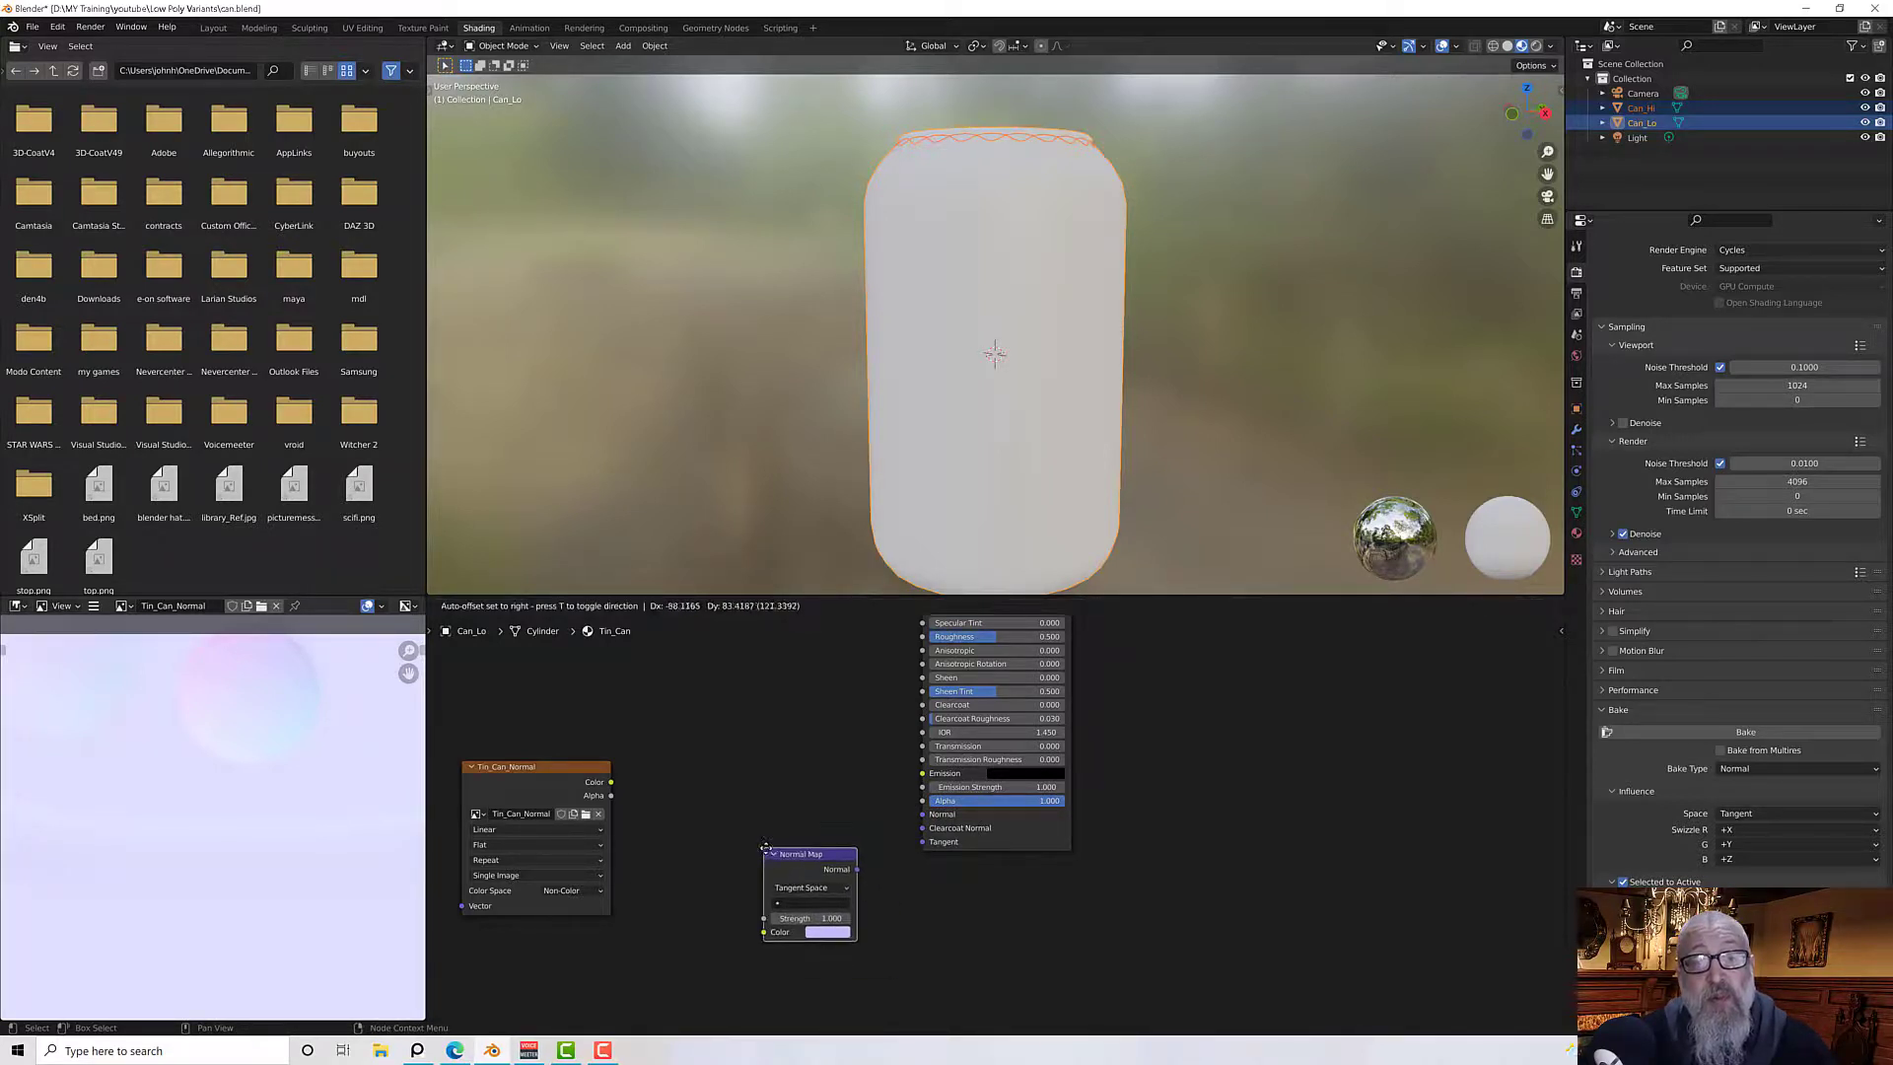
left_click(730, 759)
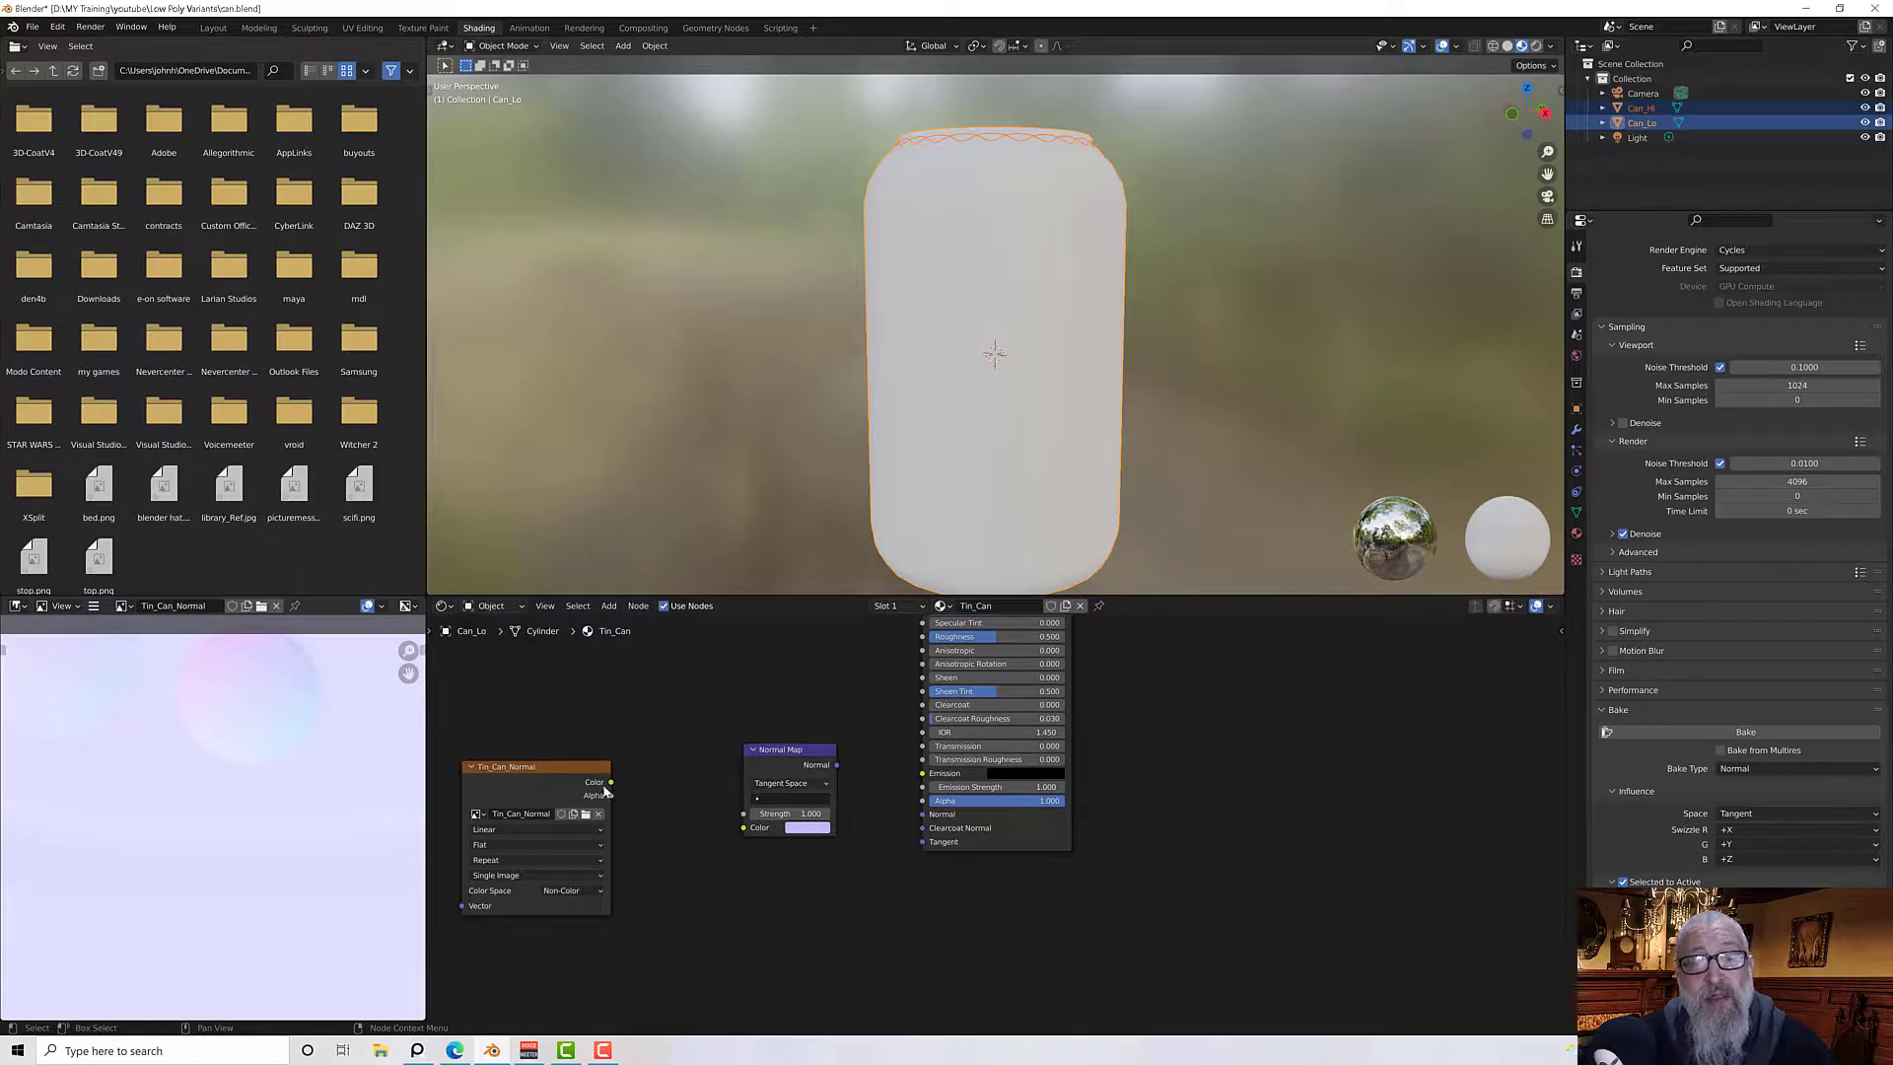
Connect the image Color to the Normal Map Color and the Normal Map output to the BSDF Normal input
left_click_drag(611, 782, 743, 828)
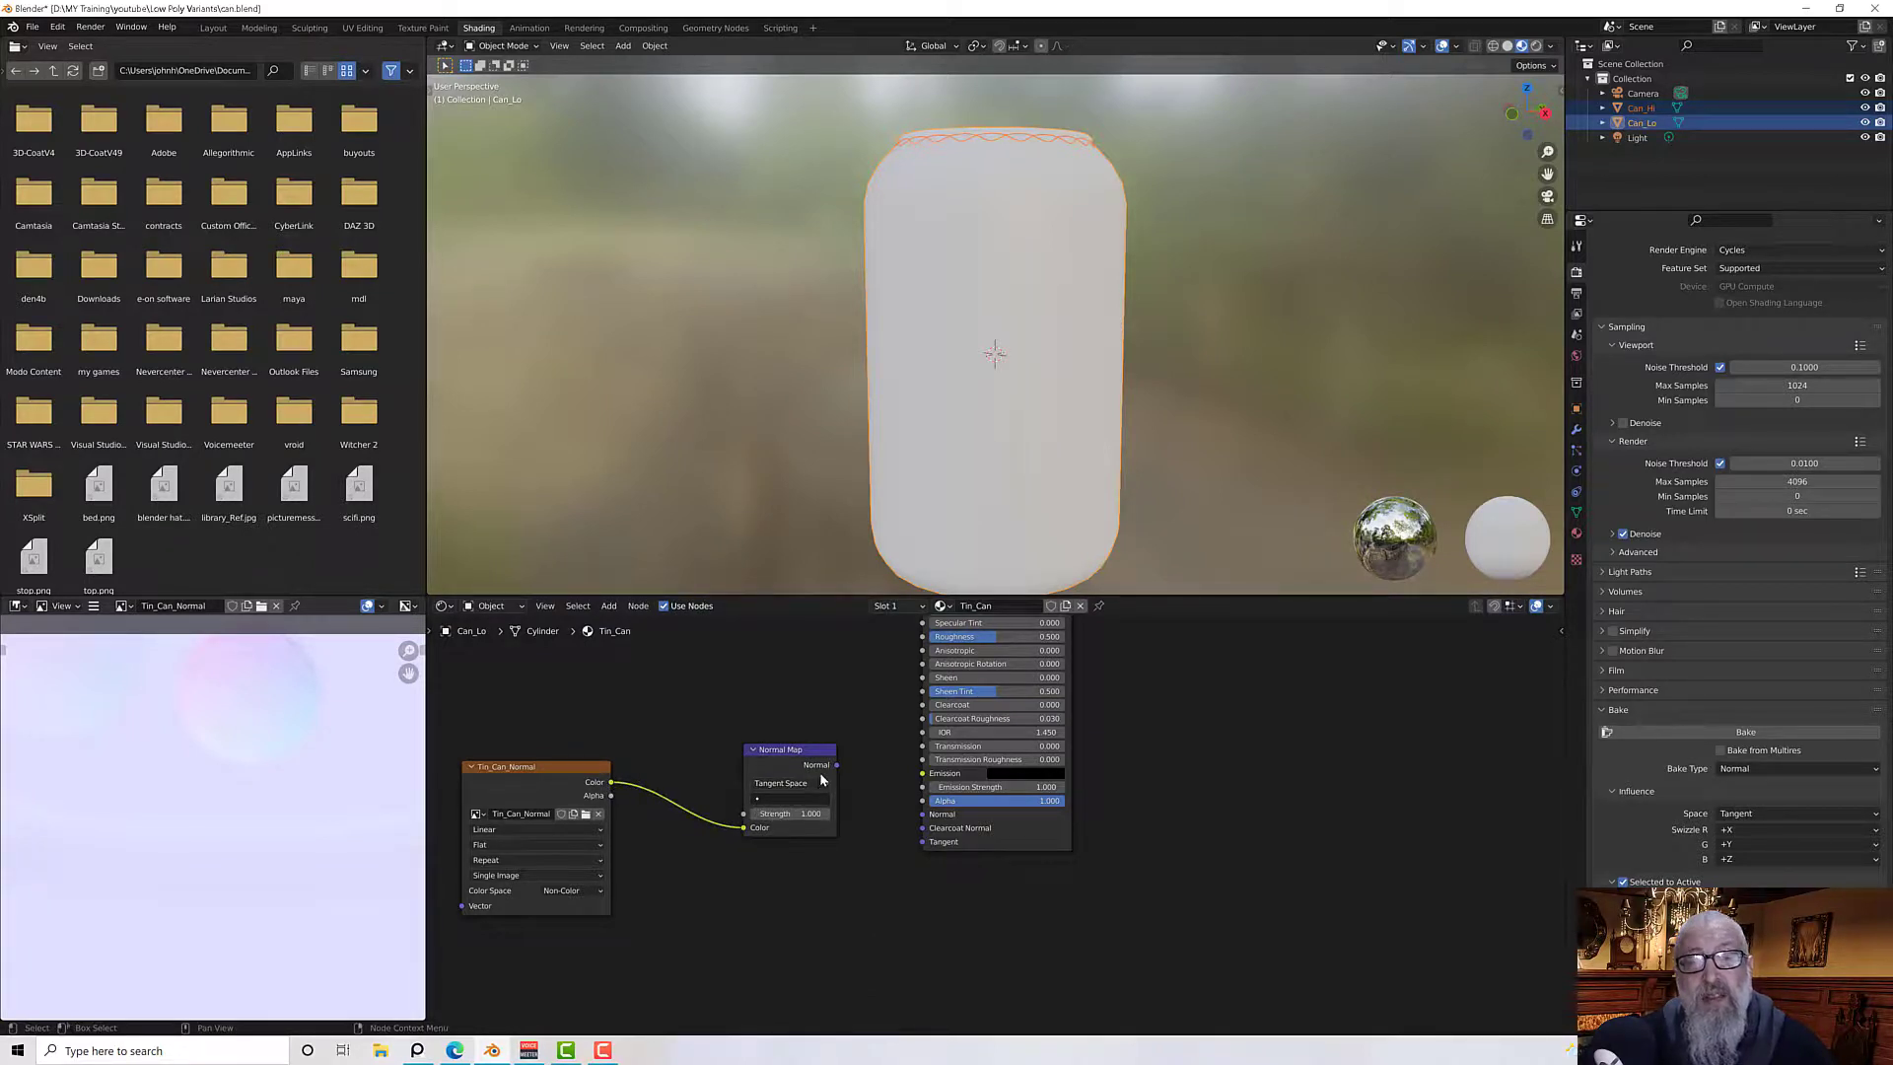
left_click_drag(834, 765, 924, 815)
left_click_drag(799, 752, 797, 765)
scroll(641, 742, "down", 1)
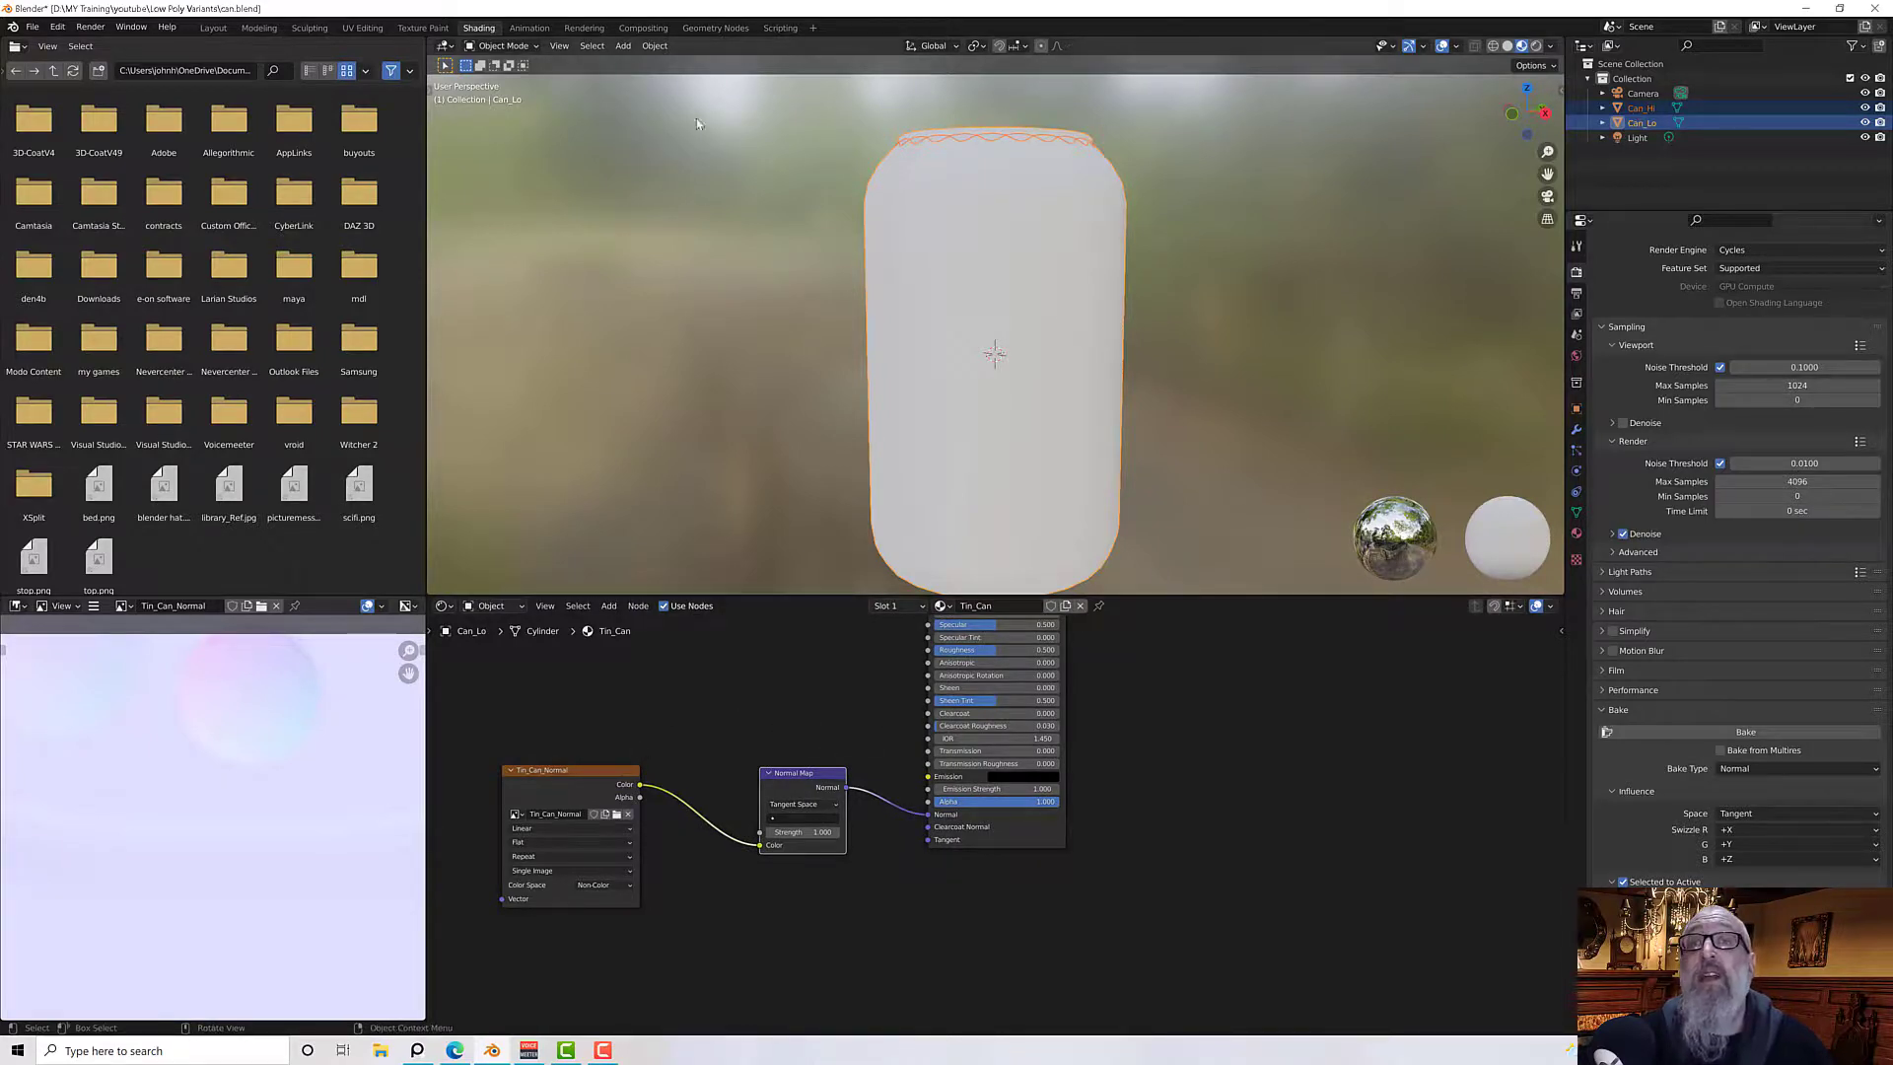
Switch to the Modeling workspace and exit Edit Mode on the low-poly can
left_click(258, 27)
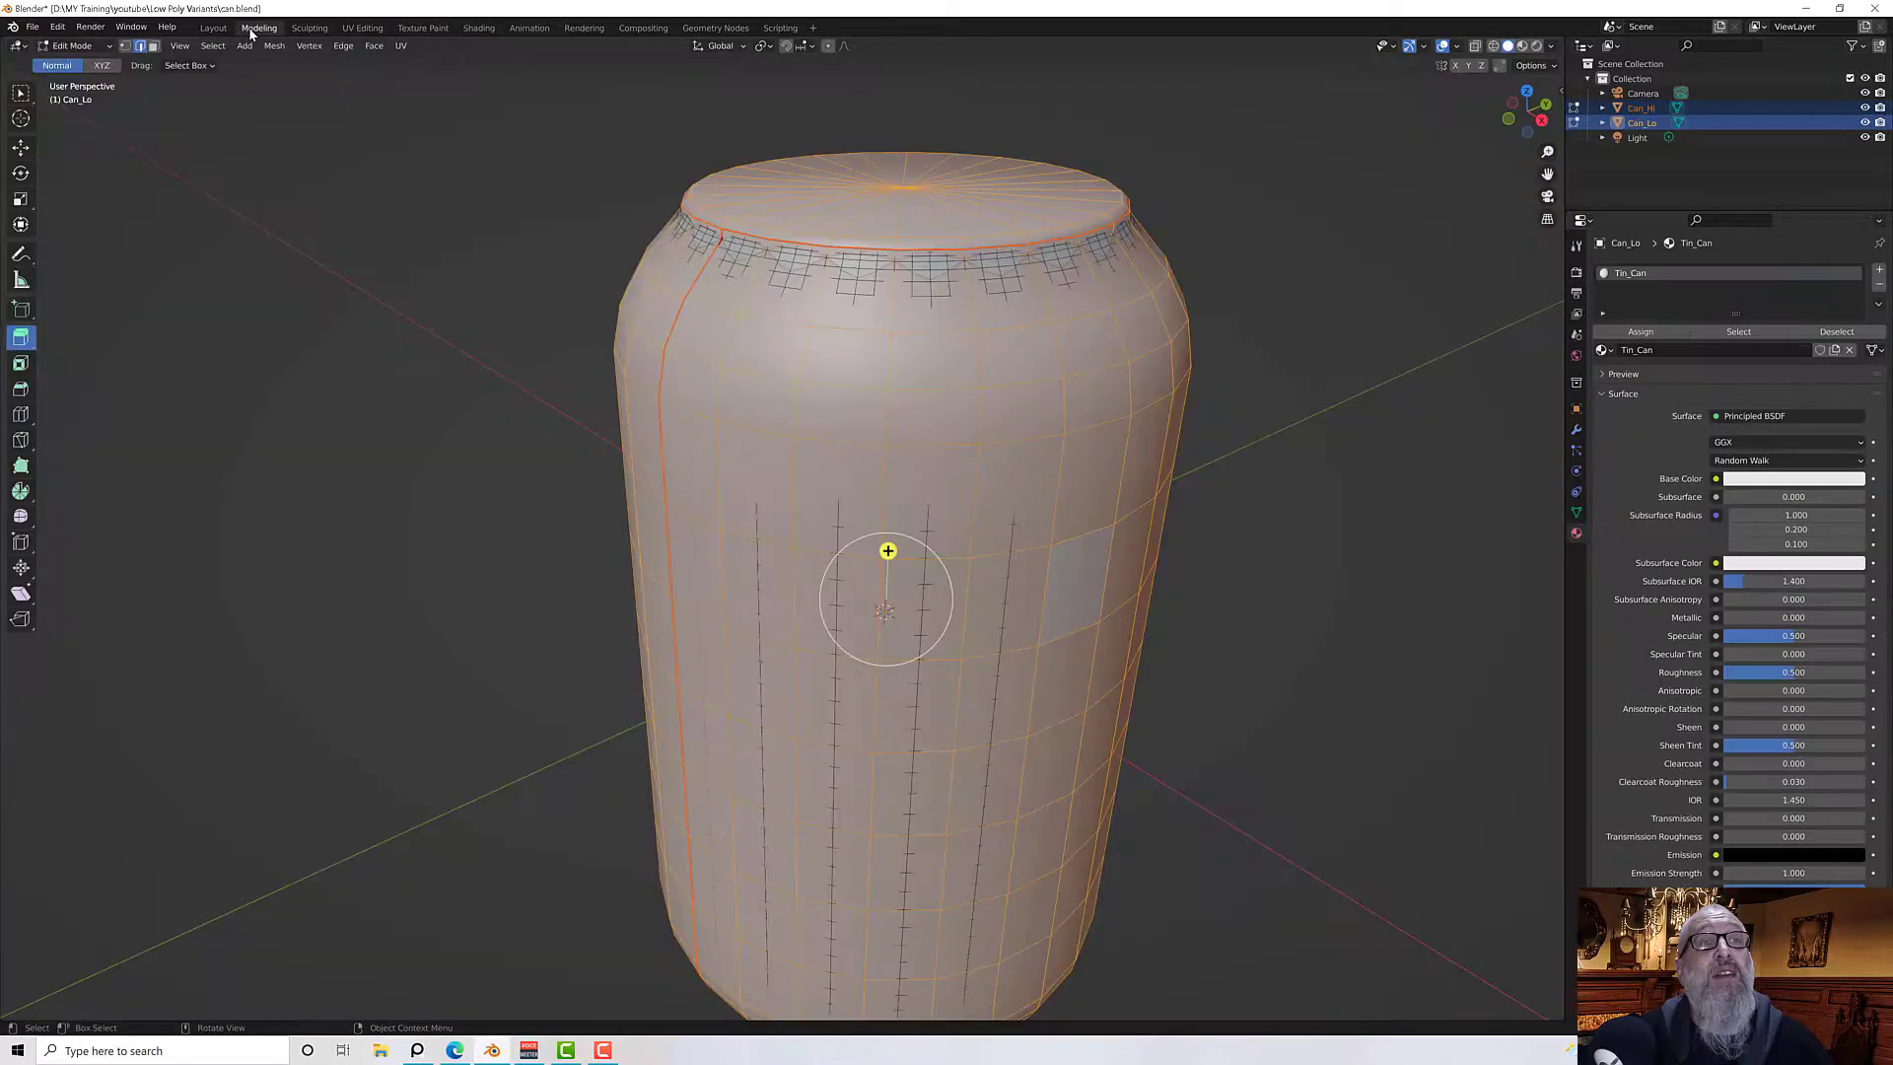
scroll(984, 422, "down", 2)
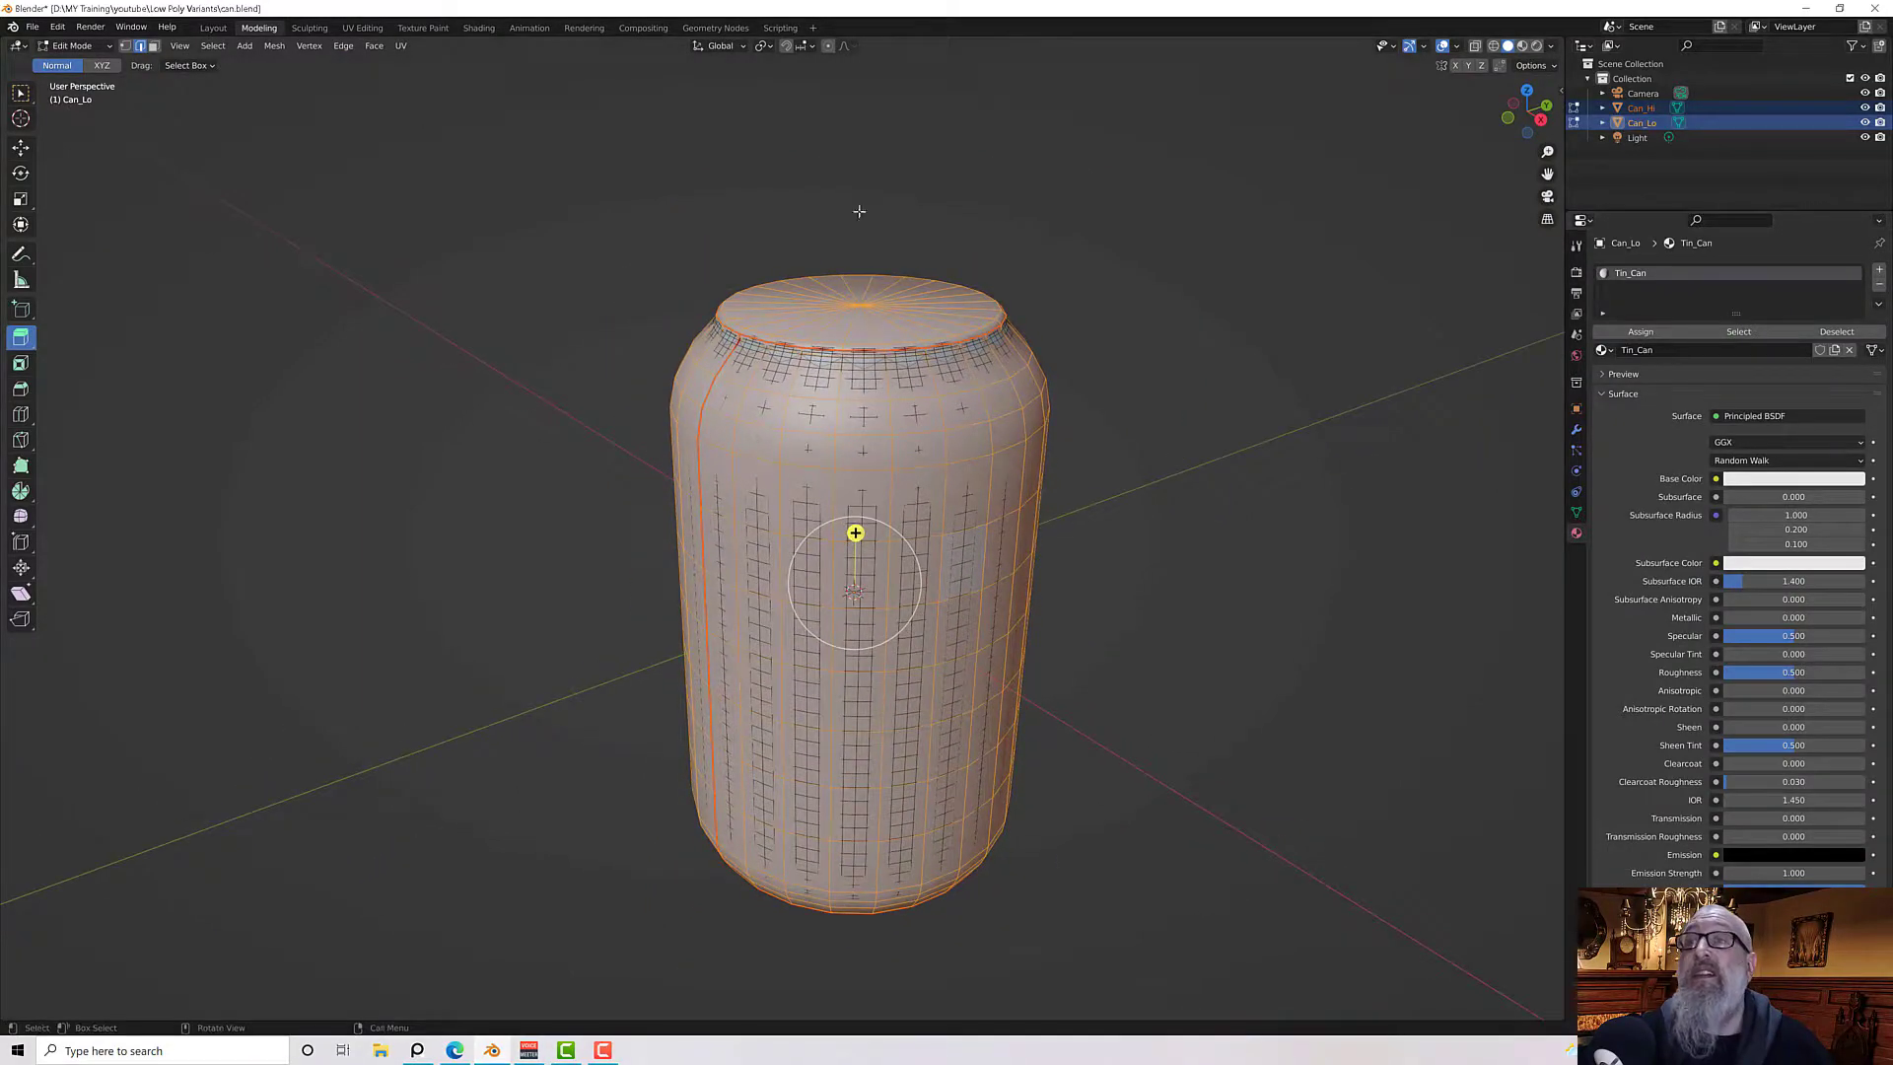
key("Tab")
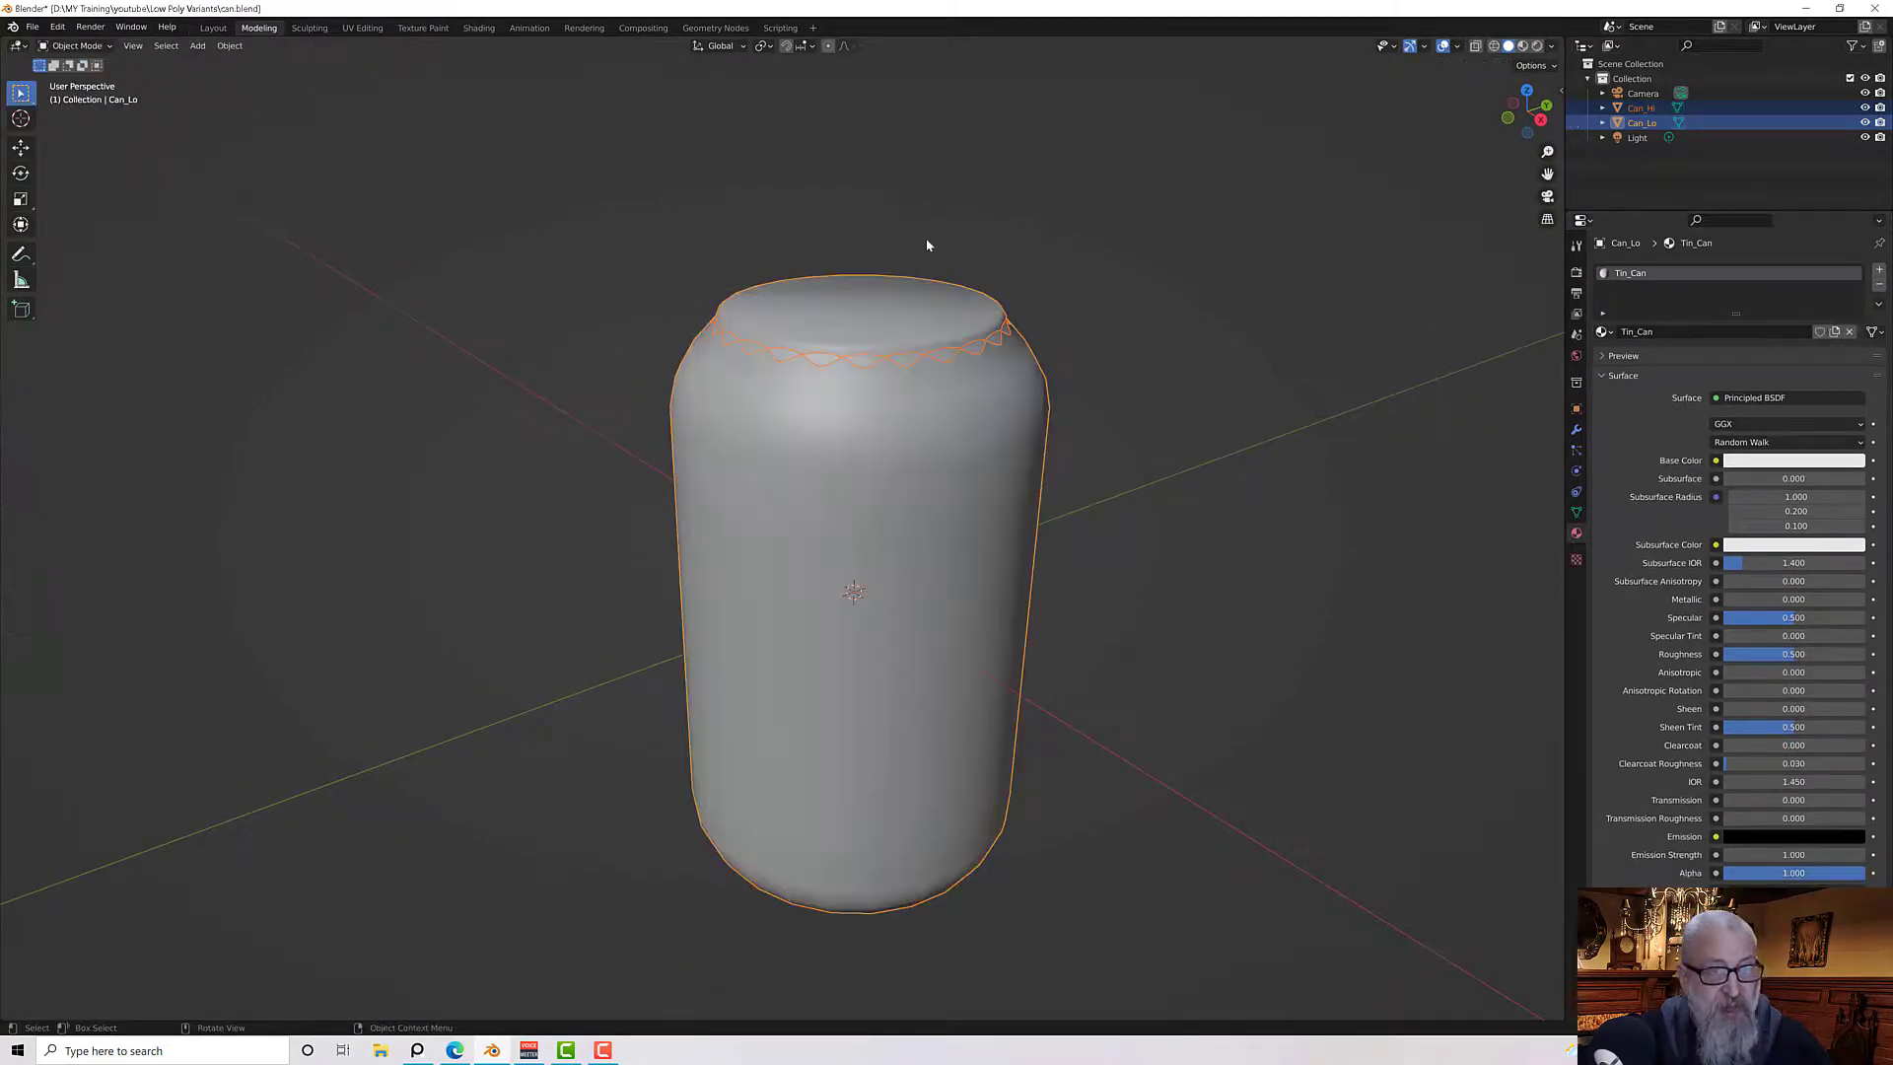
Hide the high-poly Can_Hi object so only the low-poly can is visible
left_click(1694, 107)
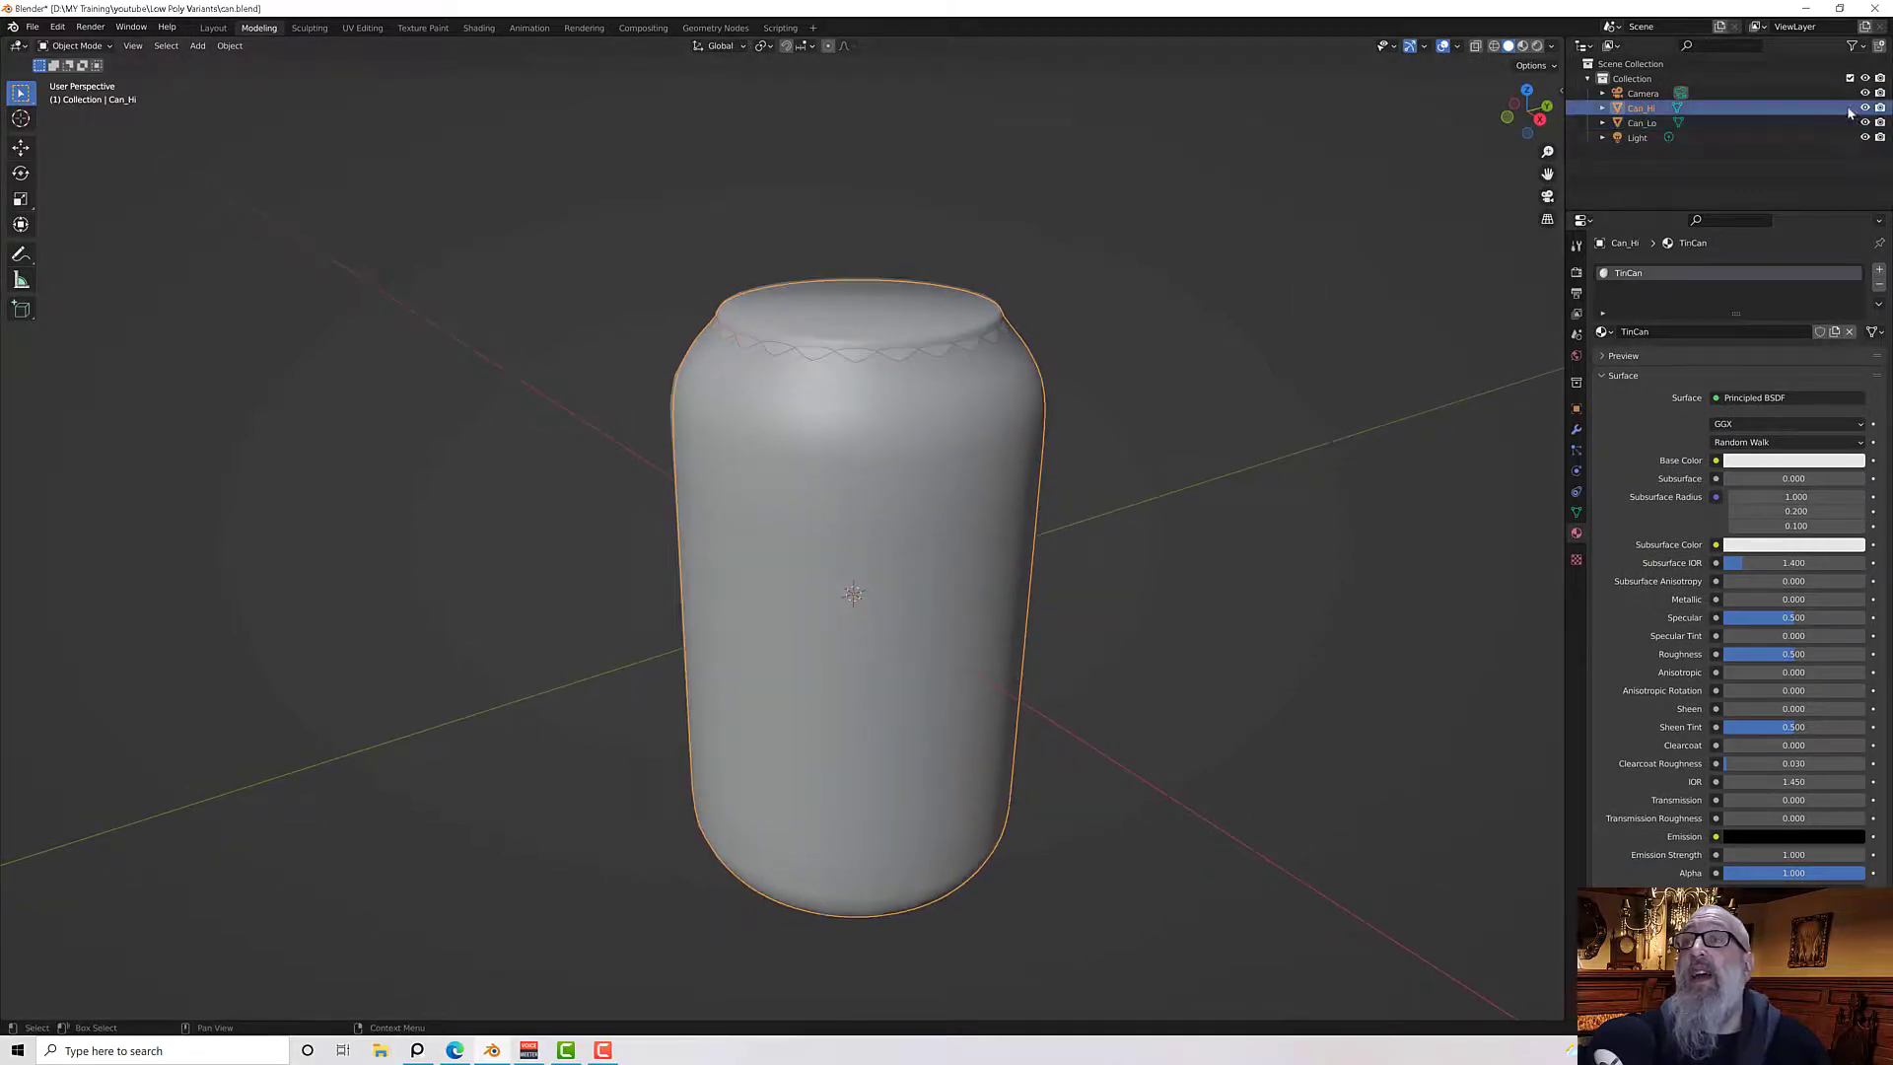
left_click(1864, 107)
middle_click_drag(1132, 422, 1158, 351)
scroll(1006, 388, "up", 1)
scroll(1157, 351, "up", 2)
middle_click_drag(961, 311, 900, 304)
scroll(901, 305, "down", 2)
Switch the viewport to Rendered shading and orbit around the low-poly can to inspect the normal map
left_click(1523, 46)
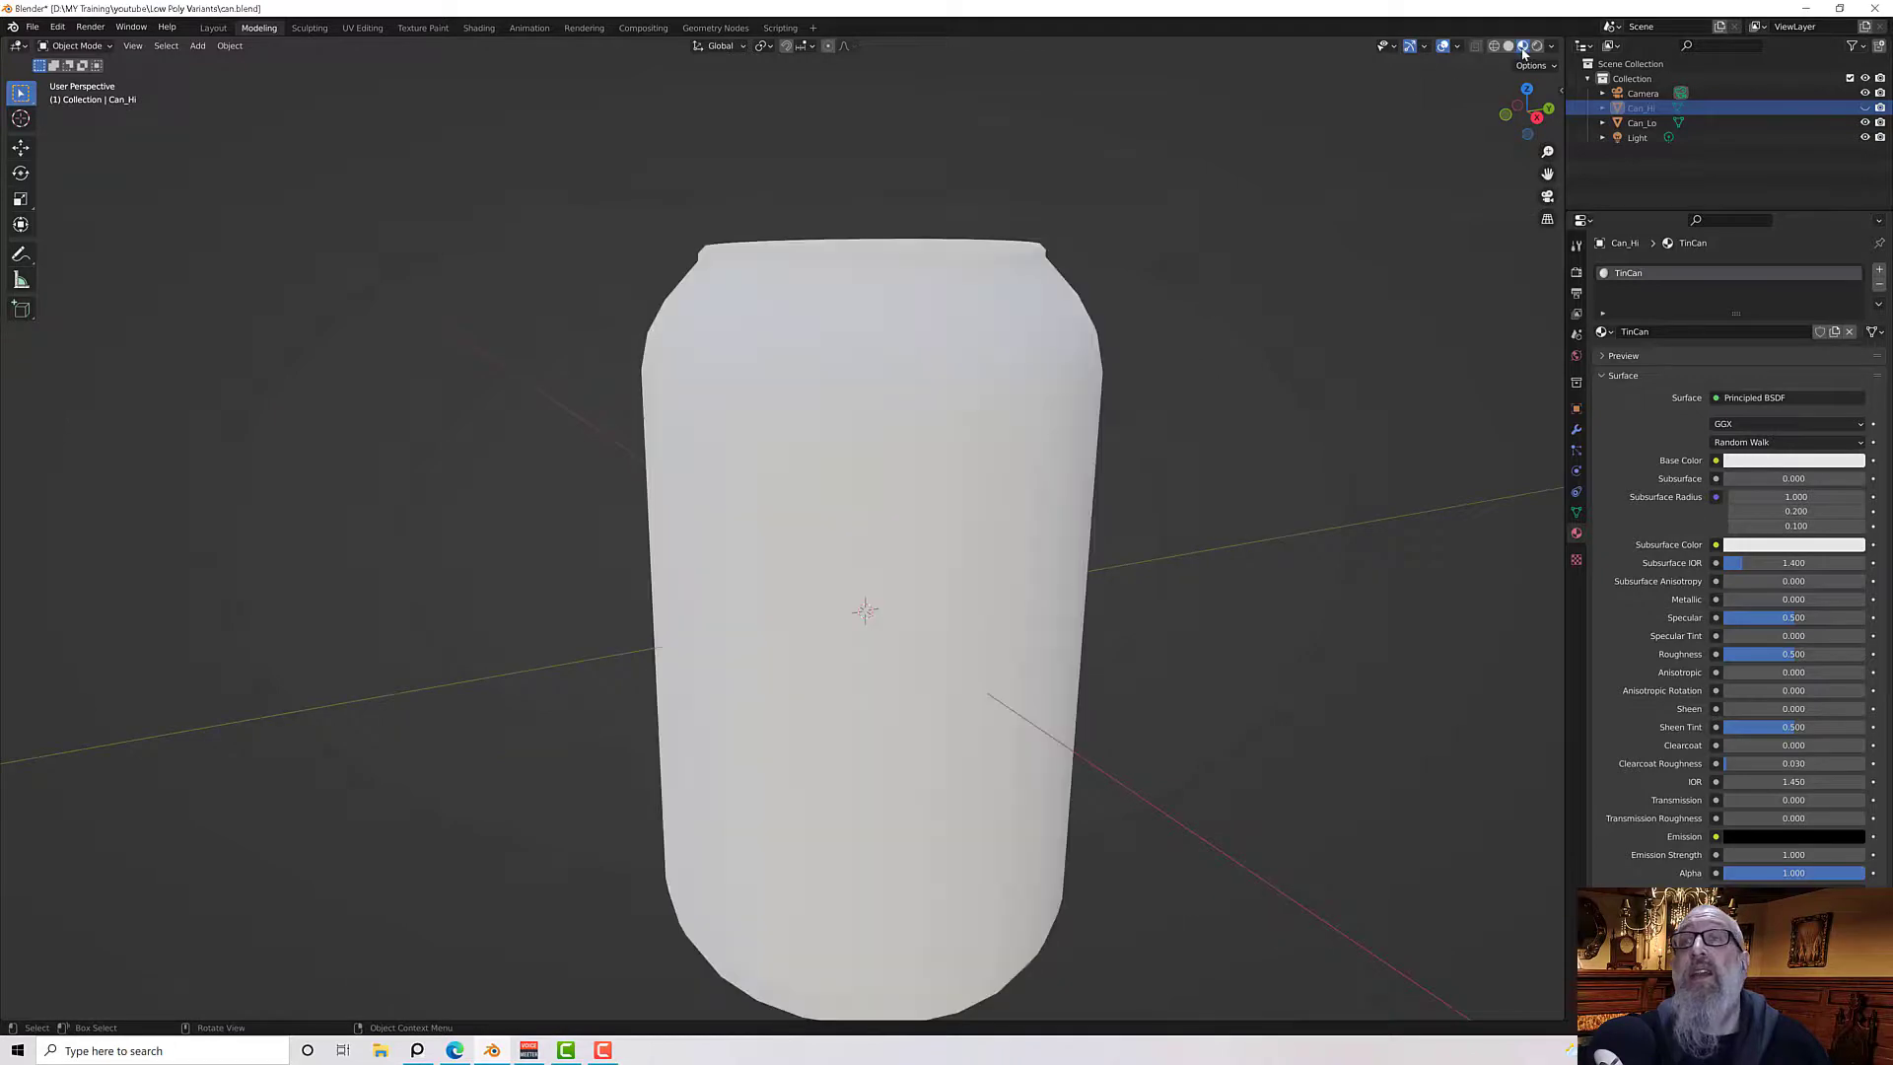
left_click(1537, 47)
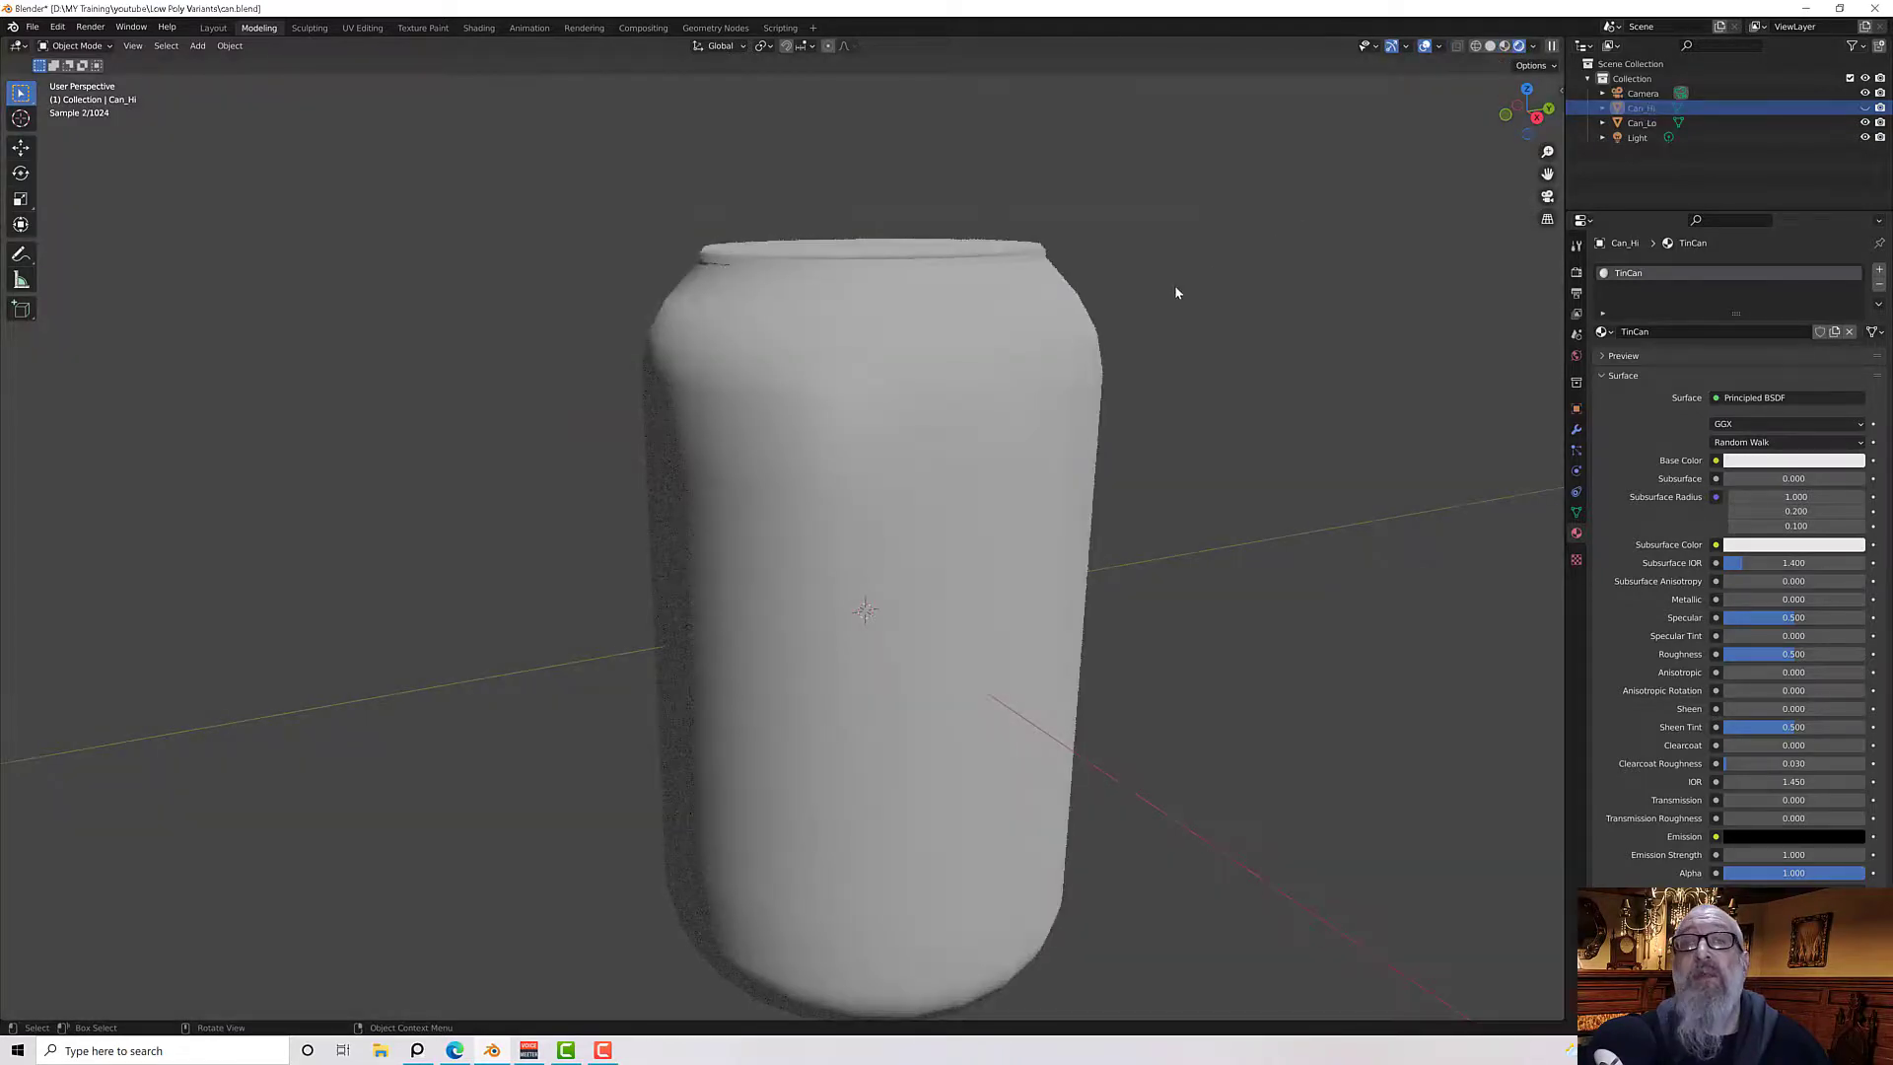
mouse_move(1175, 288)
middle_mouse_down()
mouse_move(1193, 411)
mouse_move(1211, 412)
middle_mouse_up()
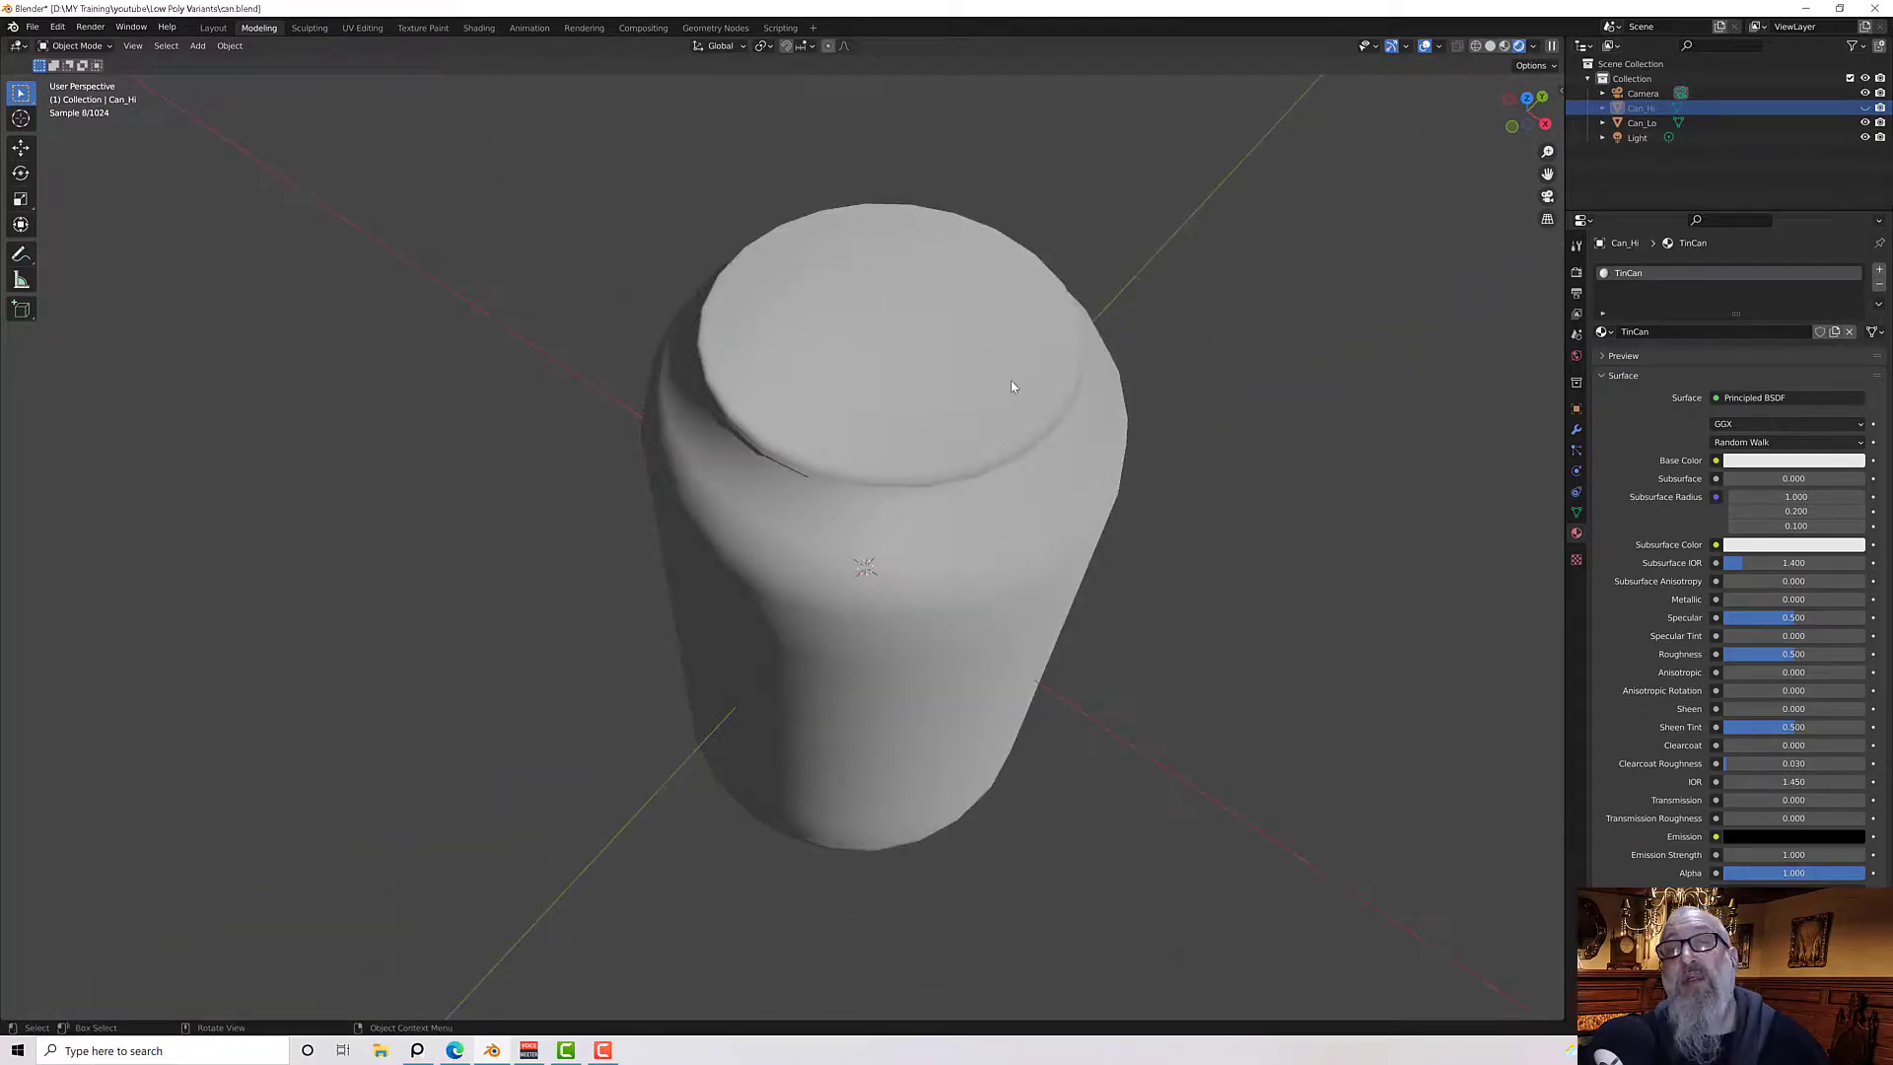
middle_click_drag(1012, 386, 1091, 323)
middle_click_drag(1229, 394, 1184, 317)
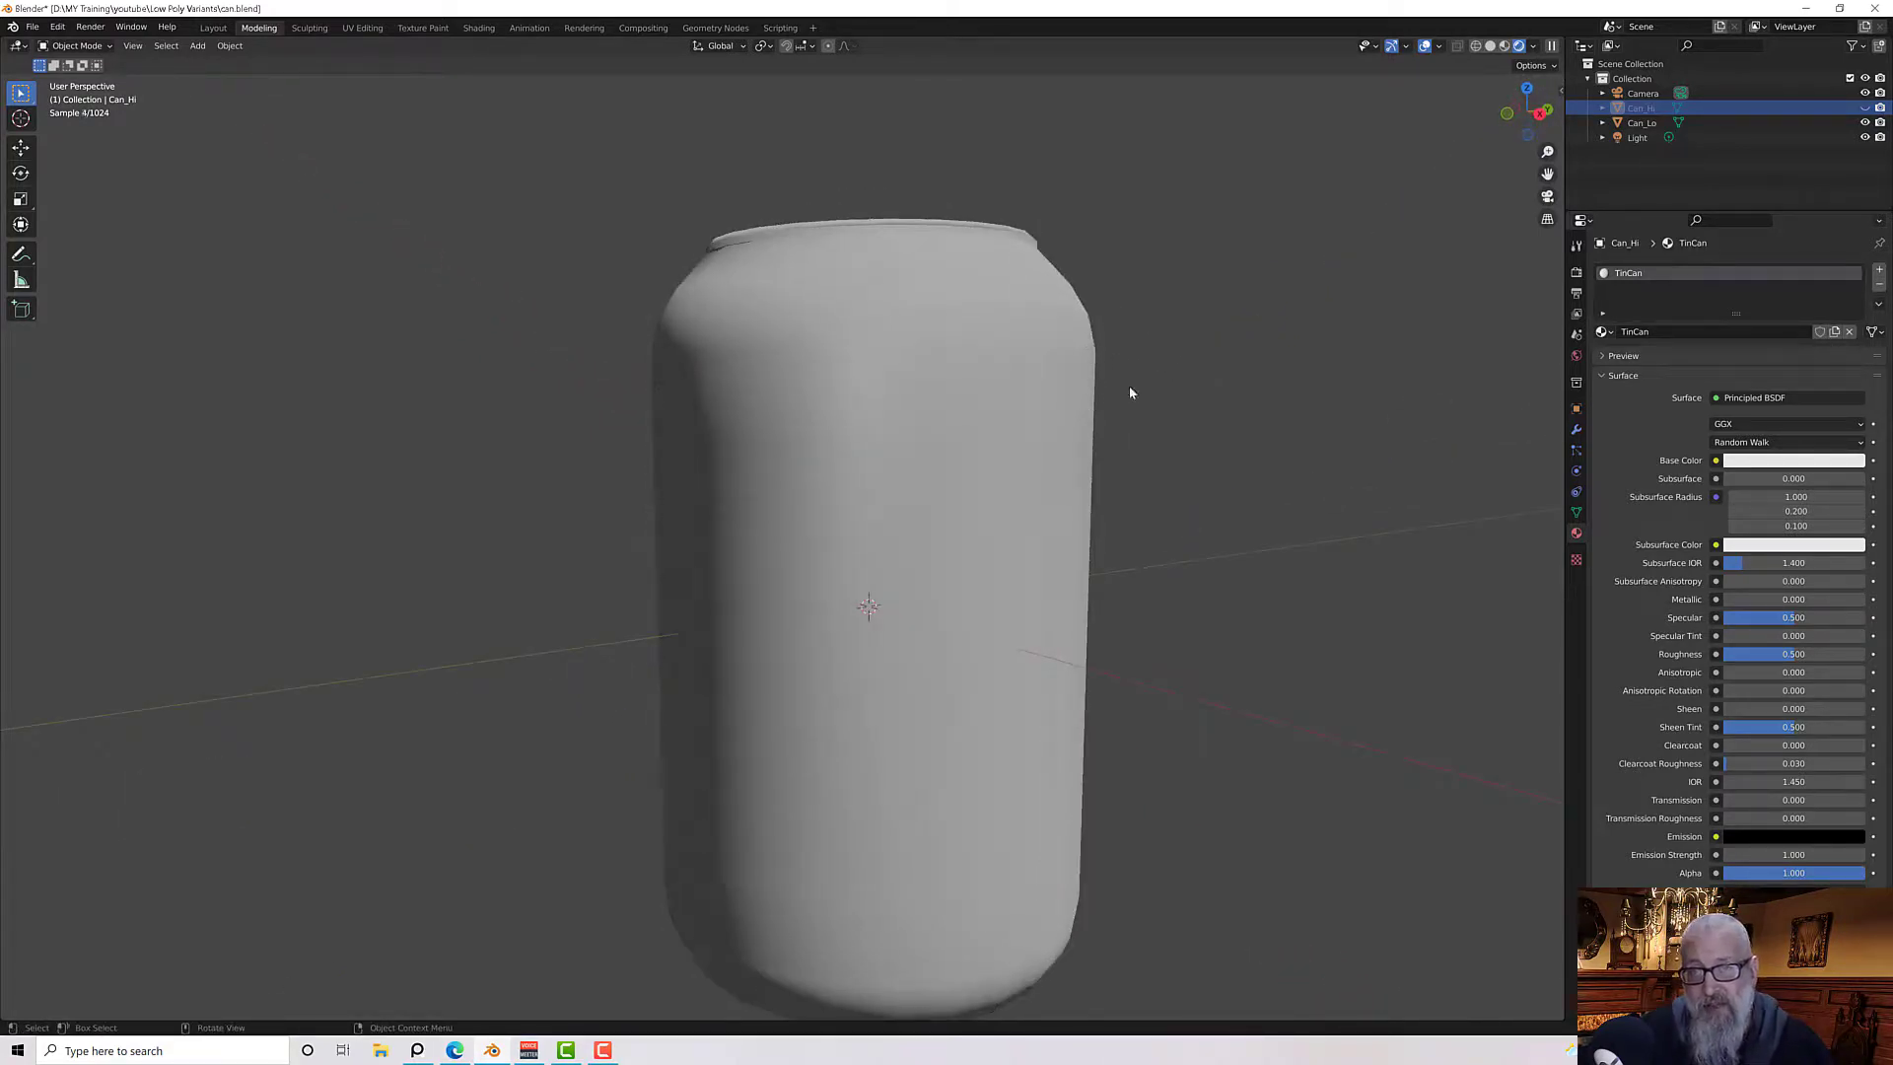
middle_click_drag(1229, 364, 1184, 417)
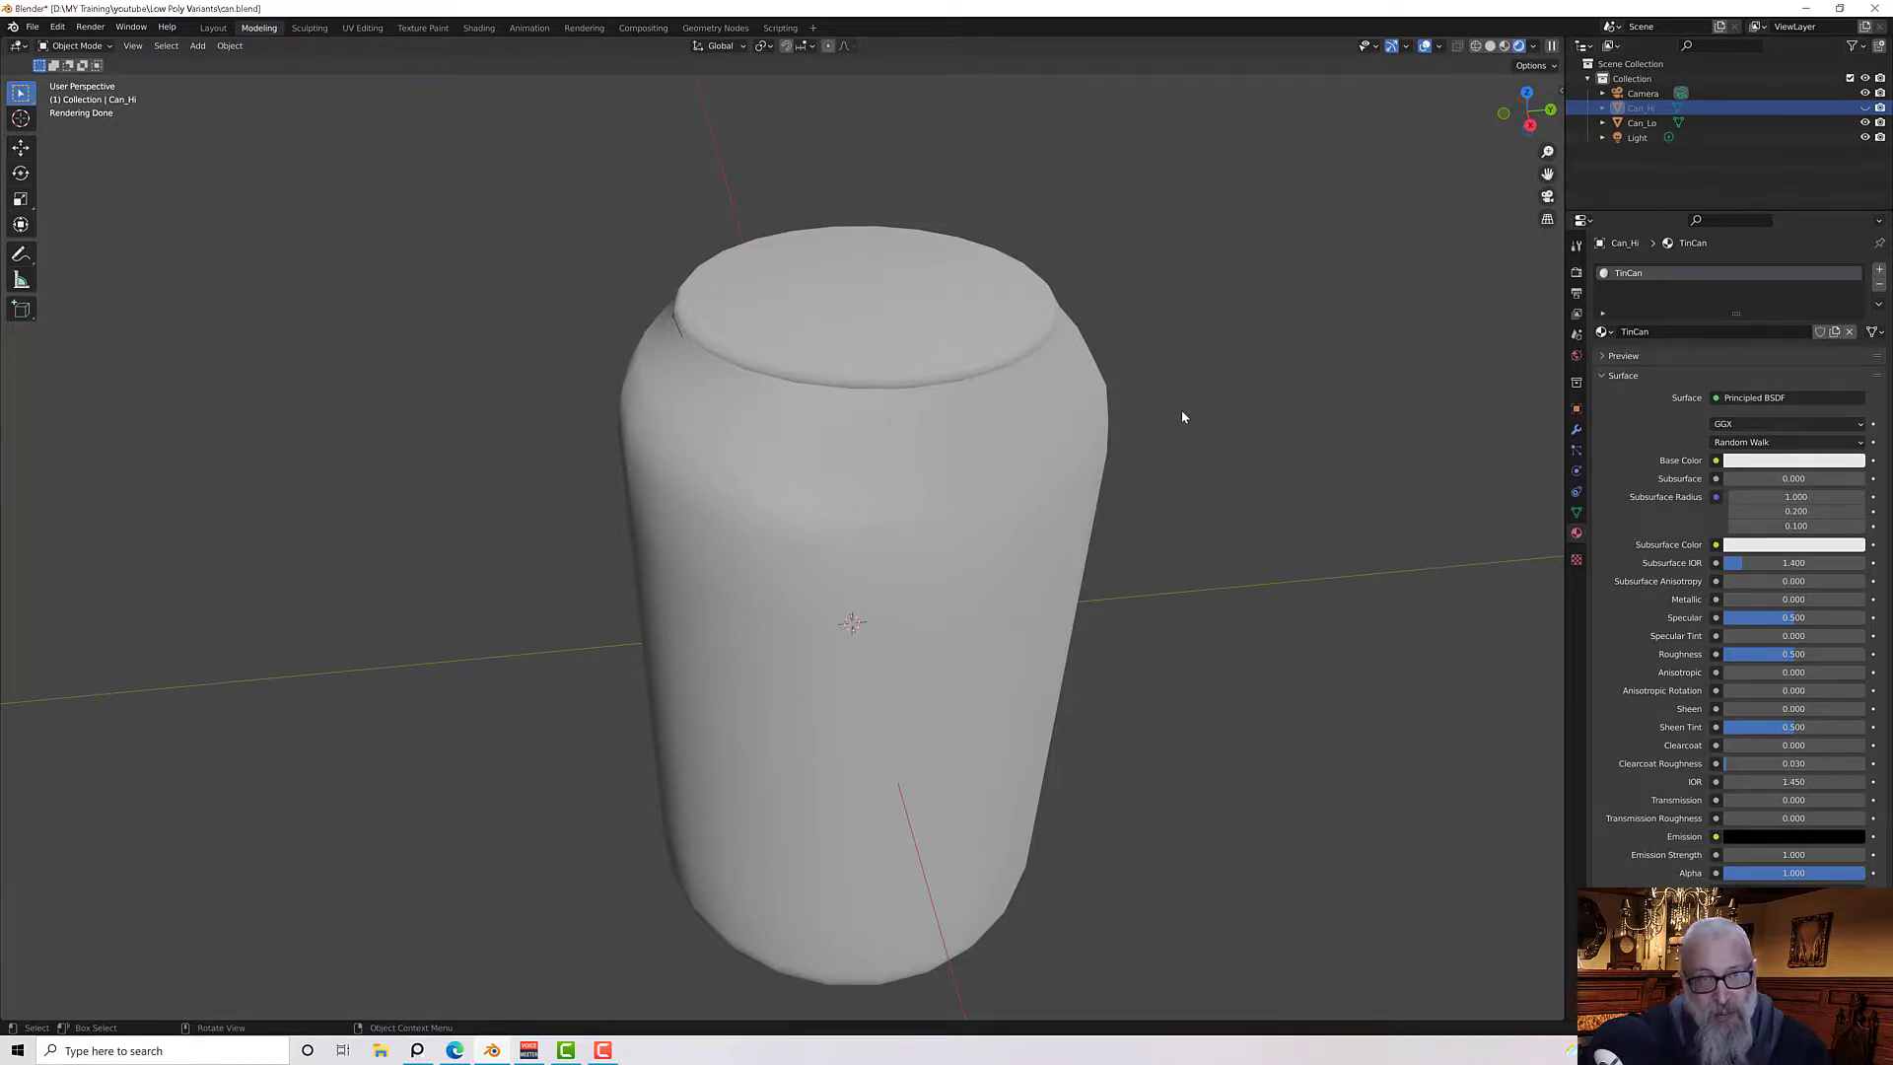
Zoom out and back in while orbiting to inspect the can's rendered shading
scroll(1157, 453, "down", 12)
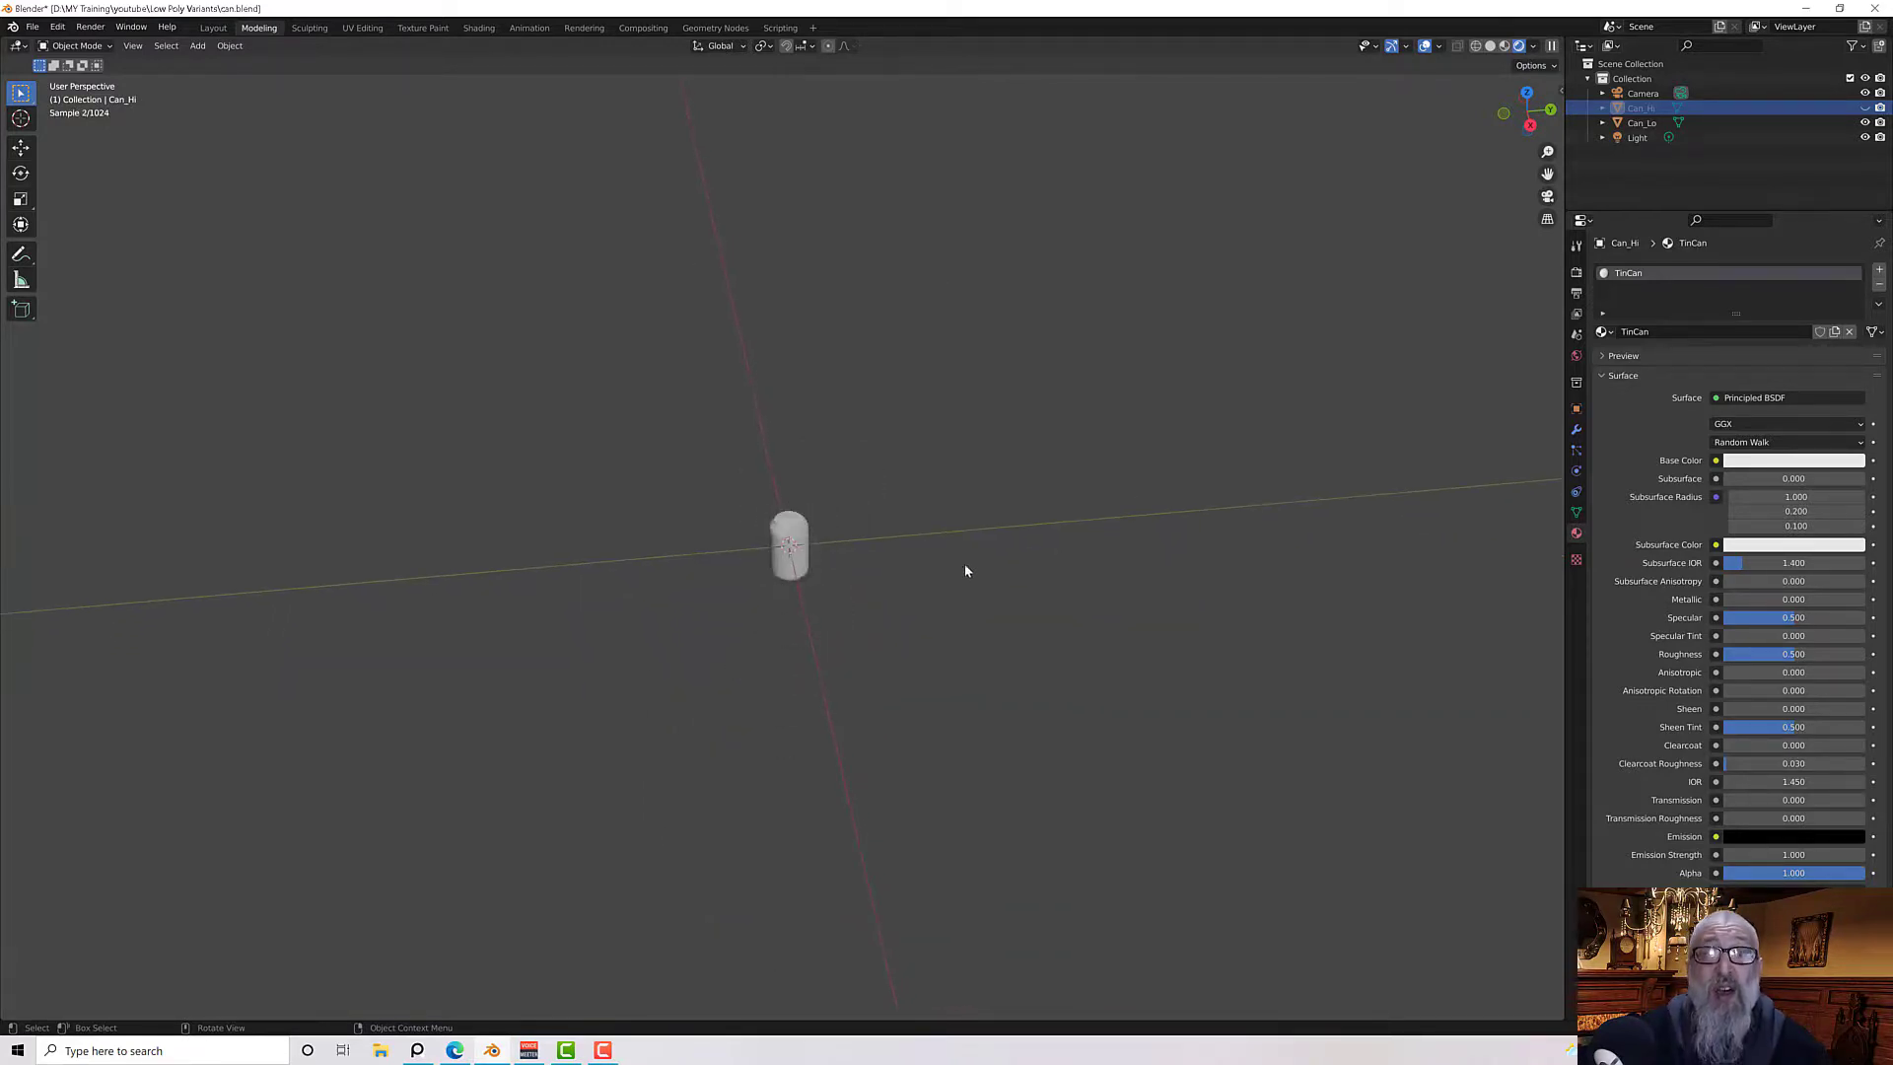
middle_click_drag(966, 571, 971, 463)
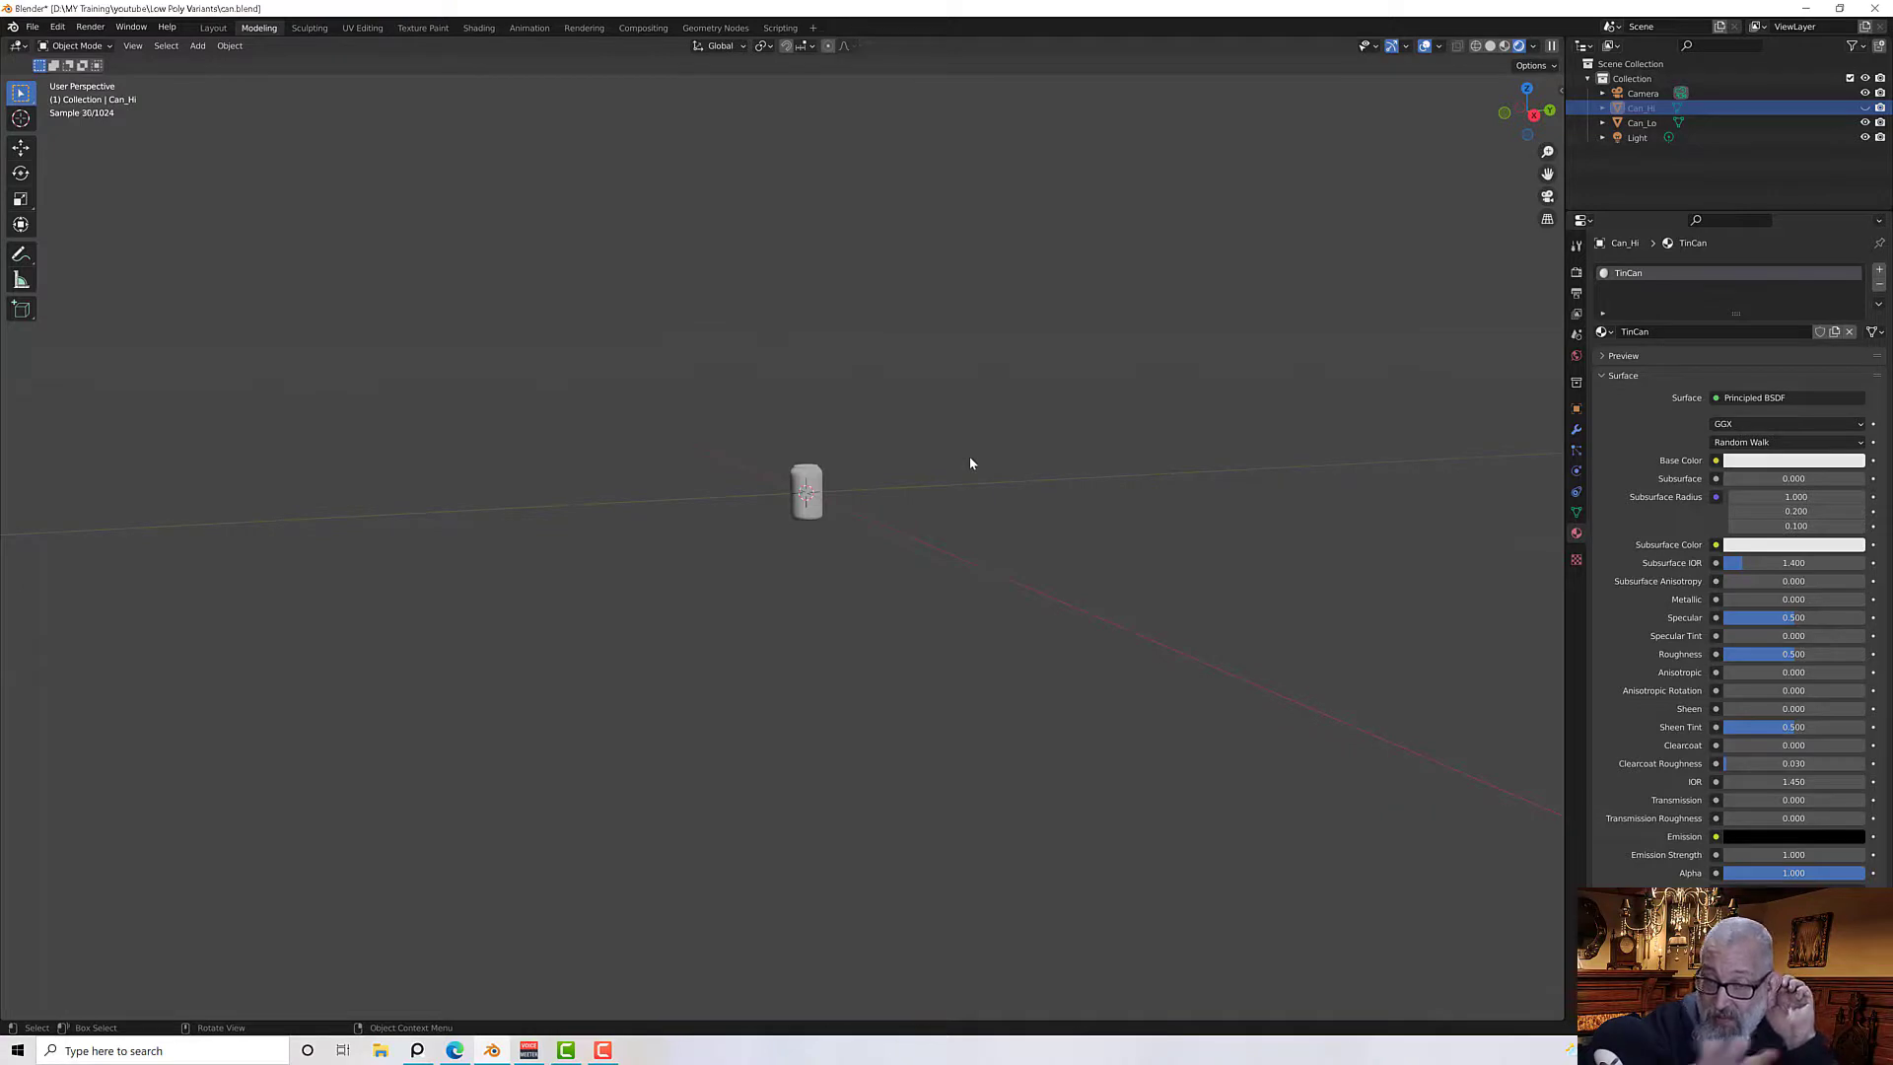
middle_click_drag(970, 462, 876, 445)
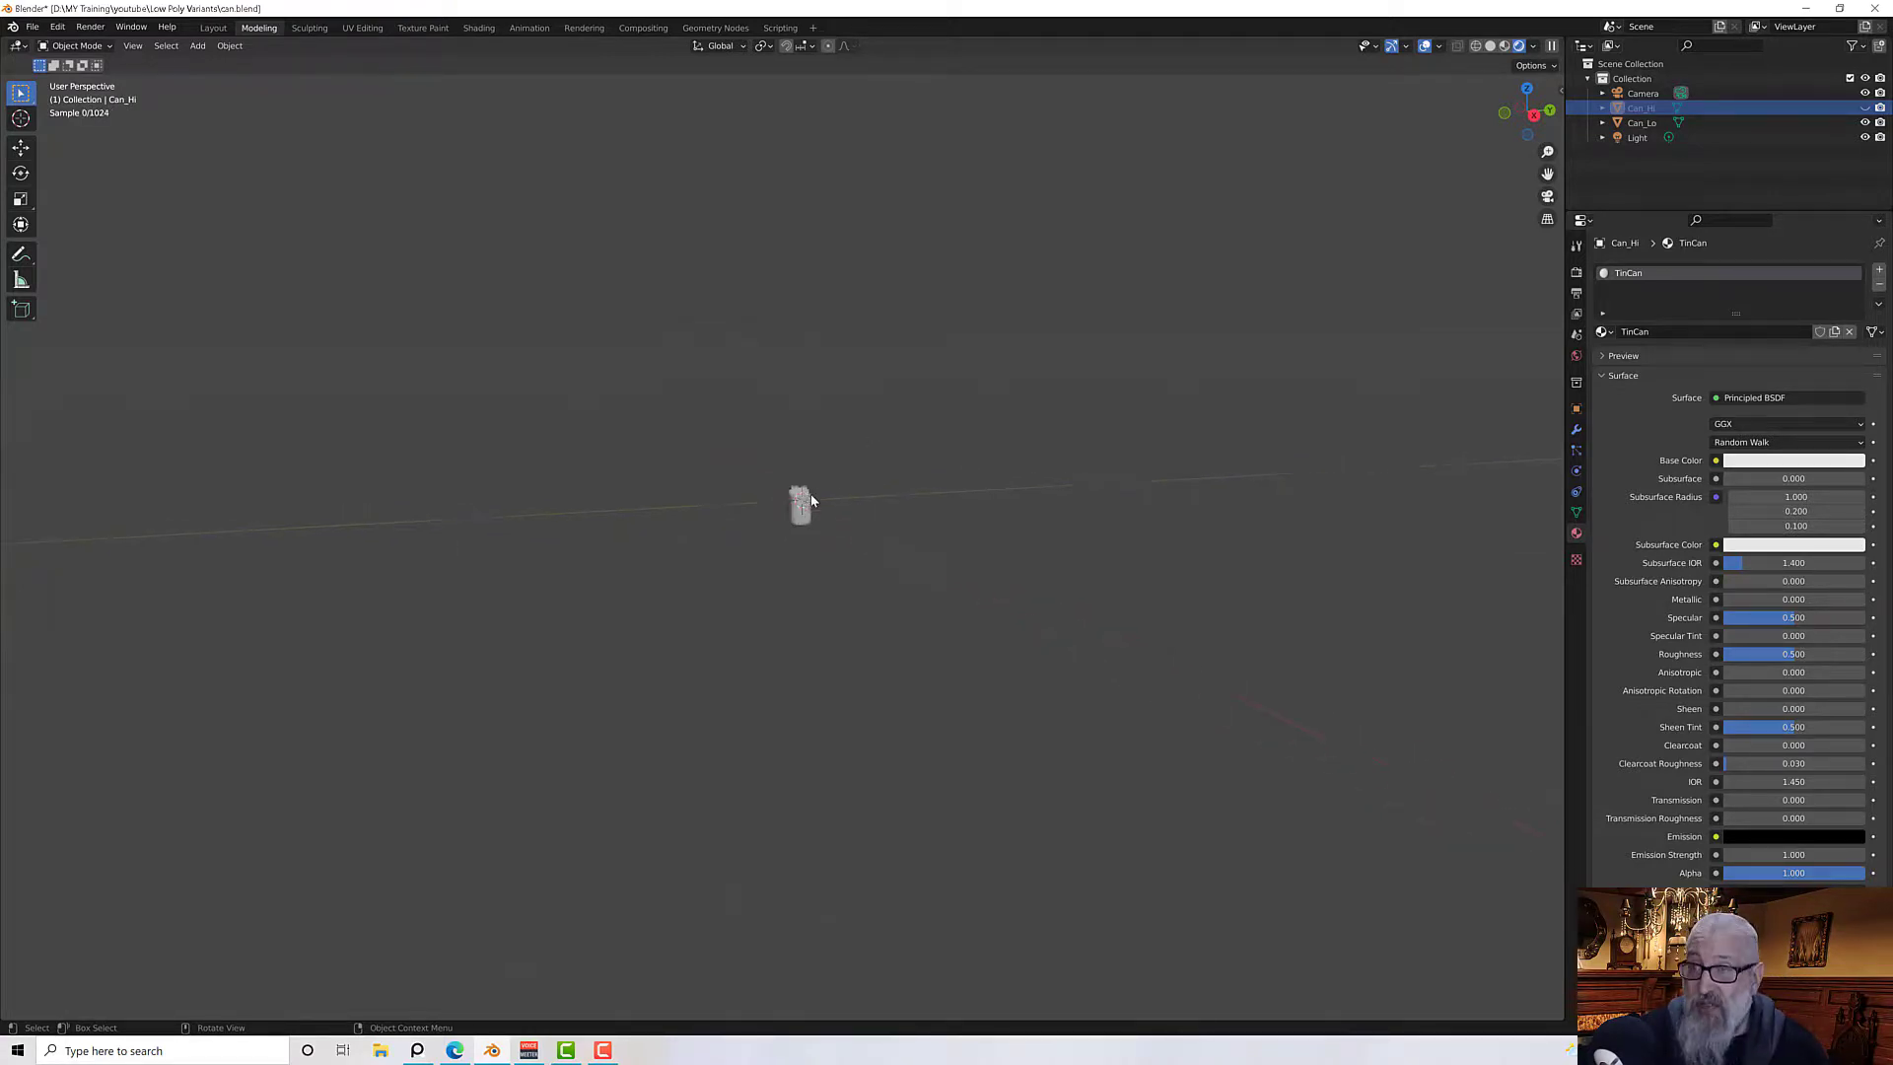
scroll(810, 501, "up", 6)
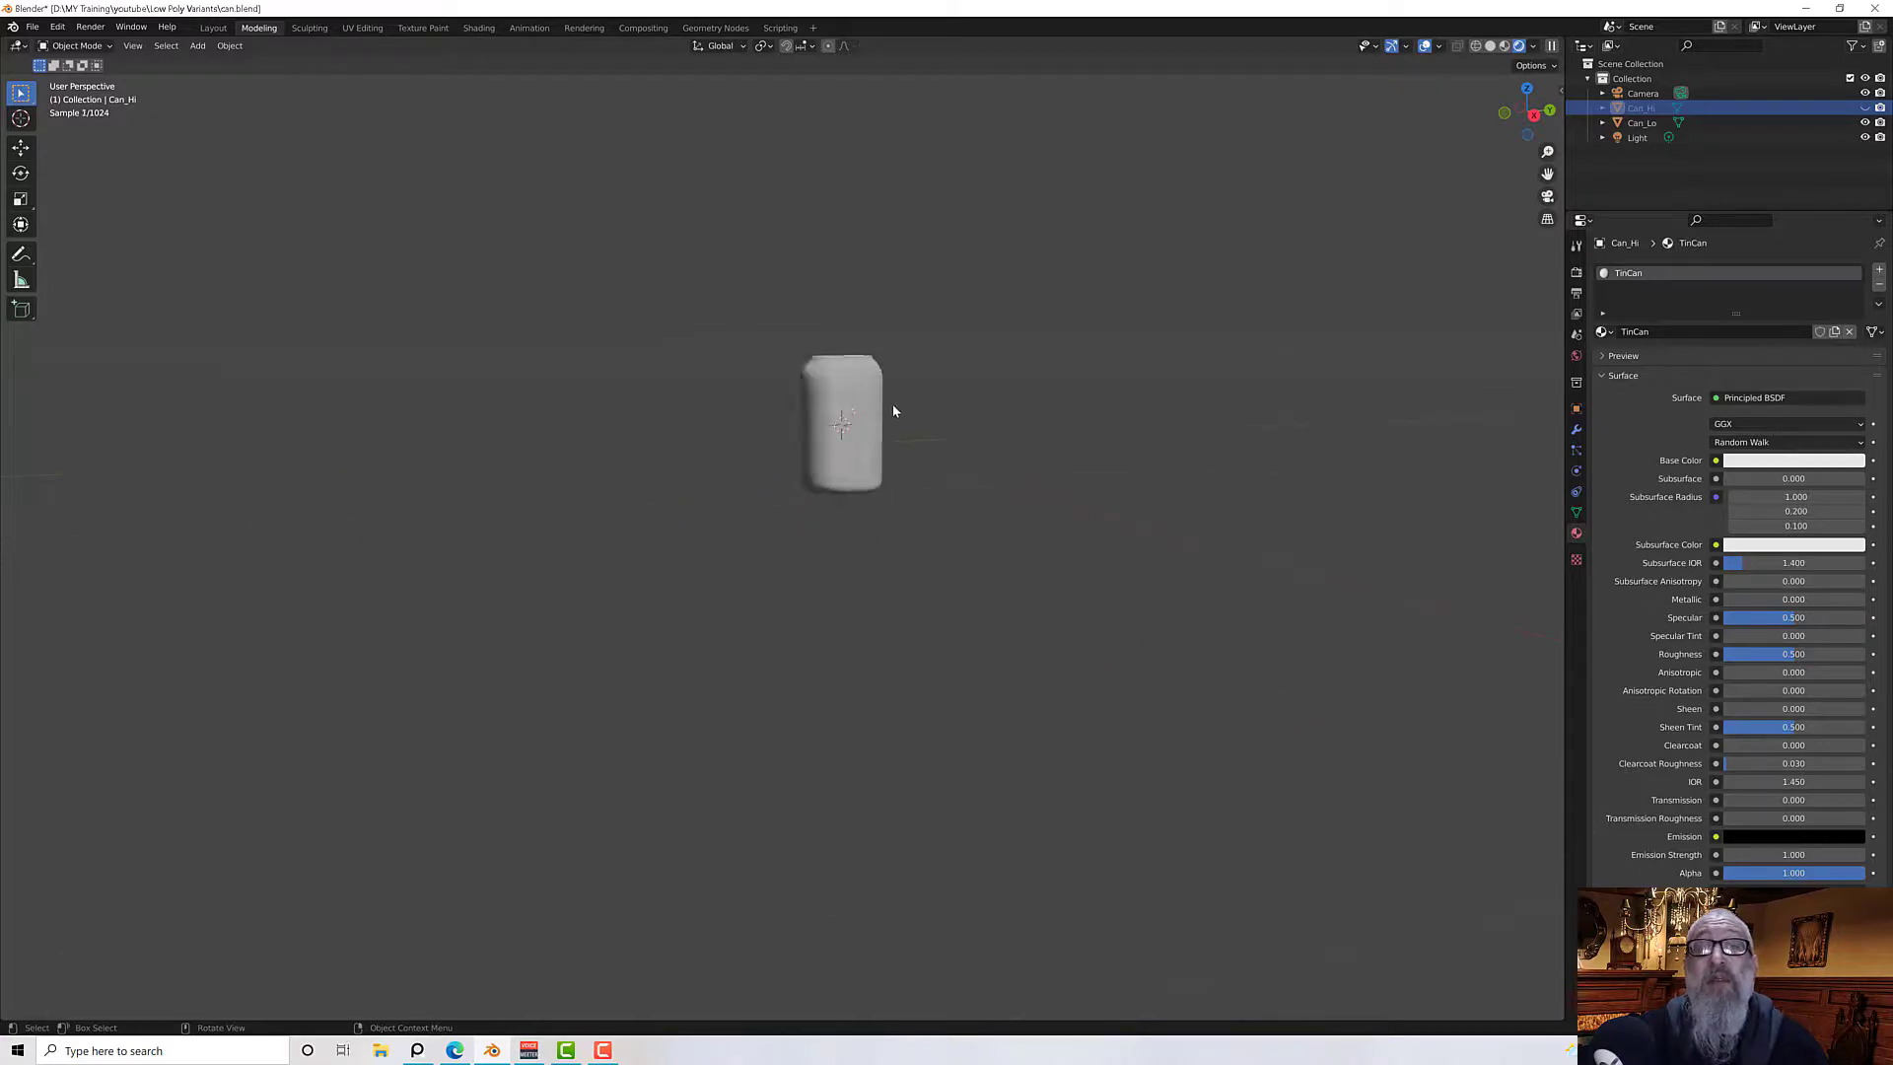
scroll(887, 471, "up", 2)
mouse_move(878, 464)
middle_mouse_down()
mouse_move(913, 451)
mouse_move(897, 434)
middle_mouse_up()
scroll(959, 434, "up", 2)
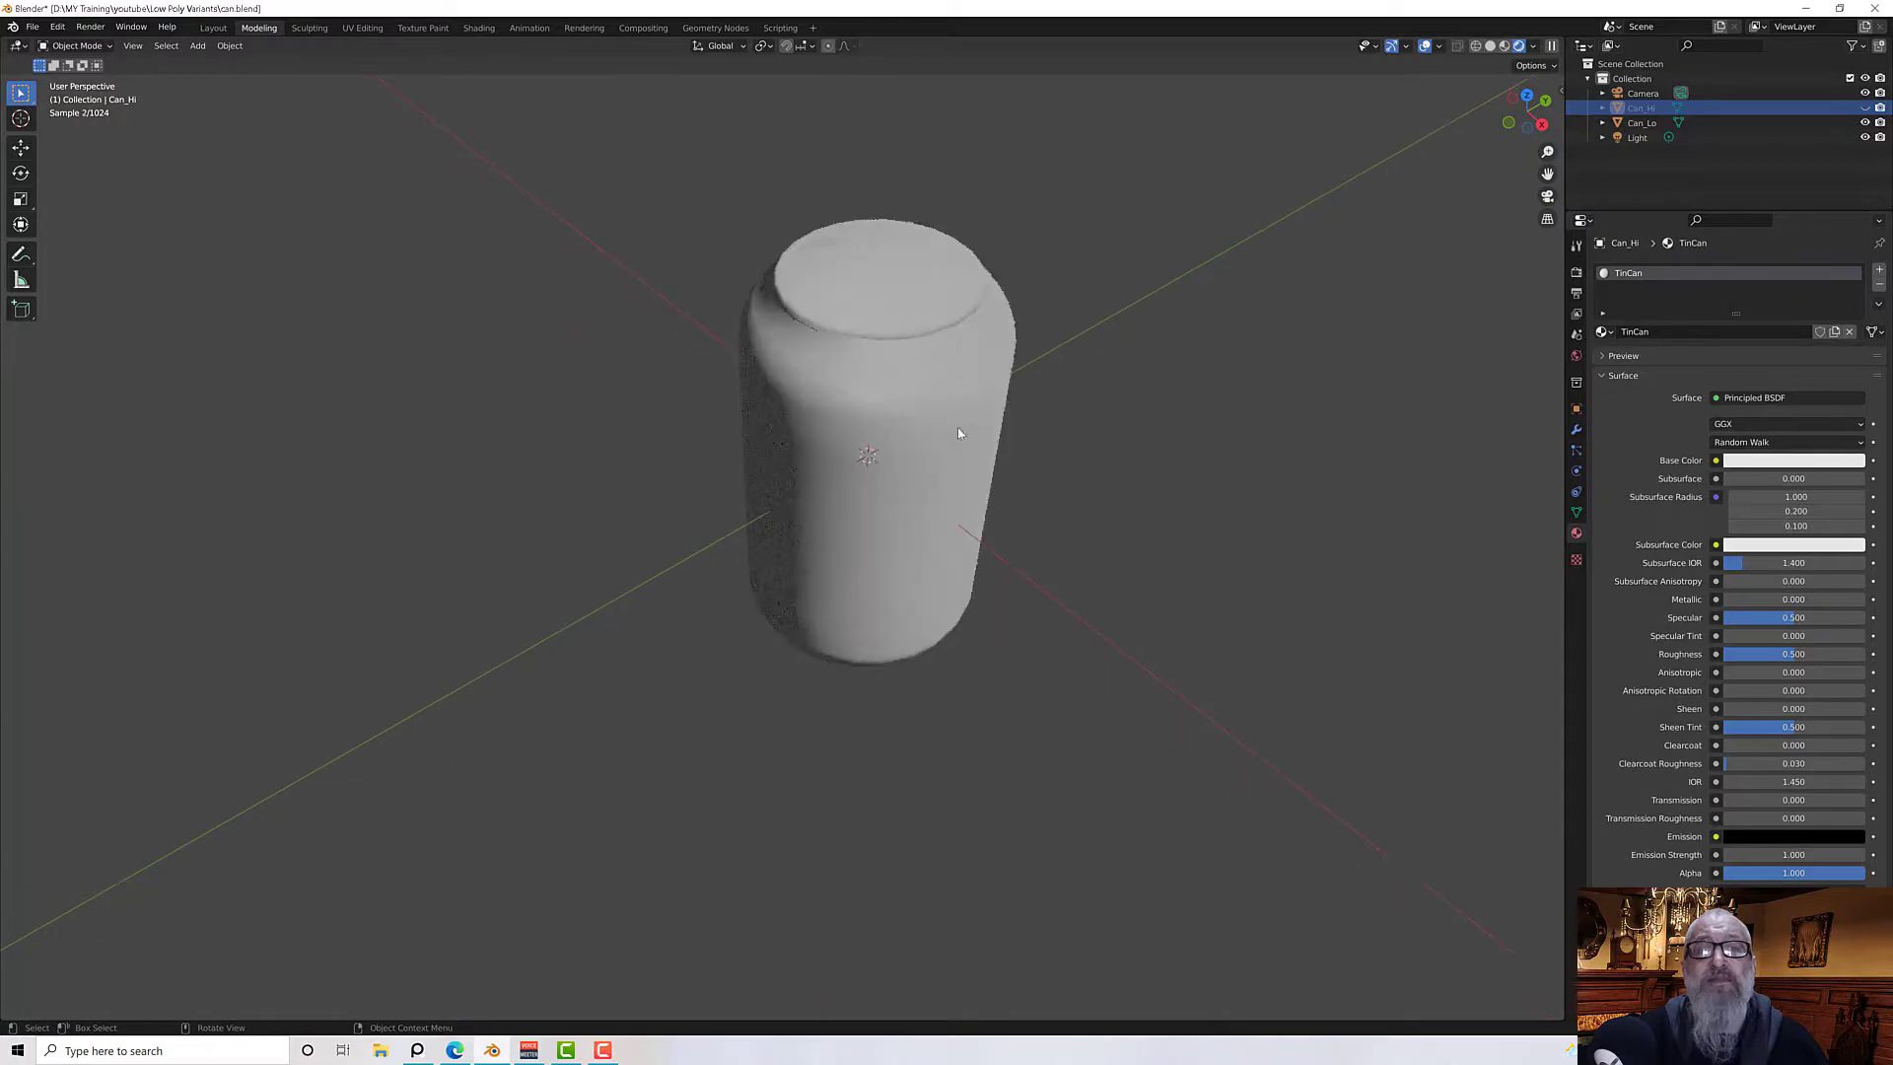
Switch to the Shading workspace and set the selected can's material to Tin_Can
left_click(478, 29)
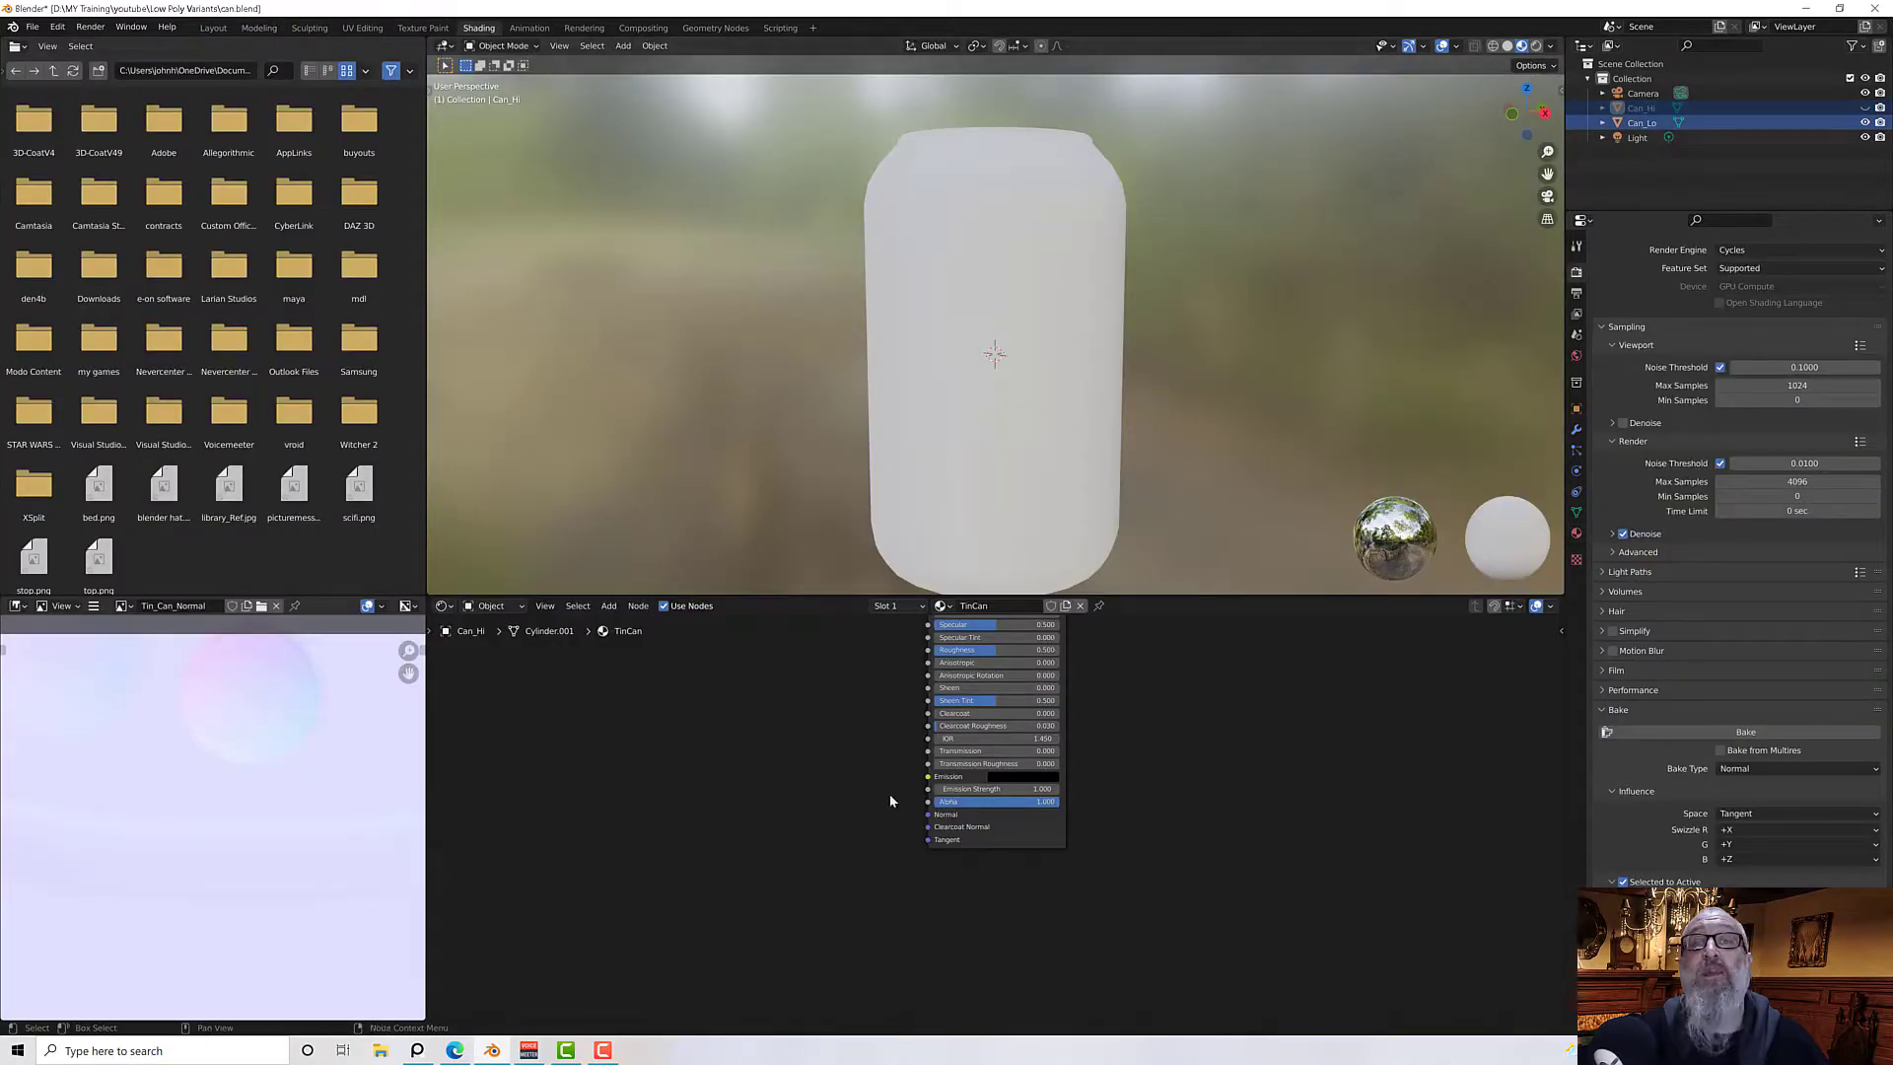
middle_click_drag(879, 749, 998, 904)
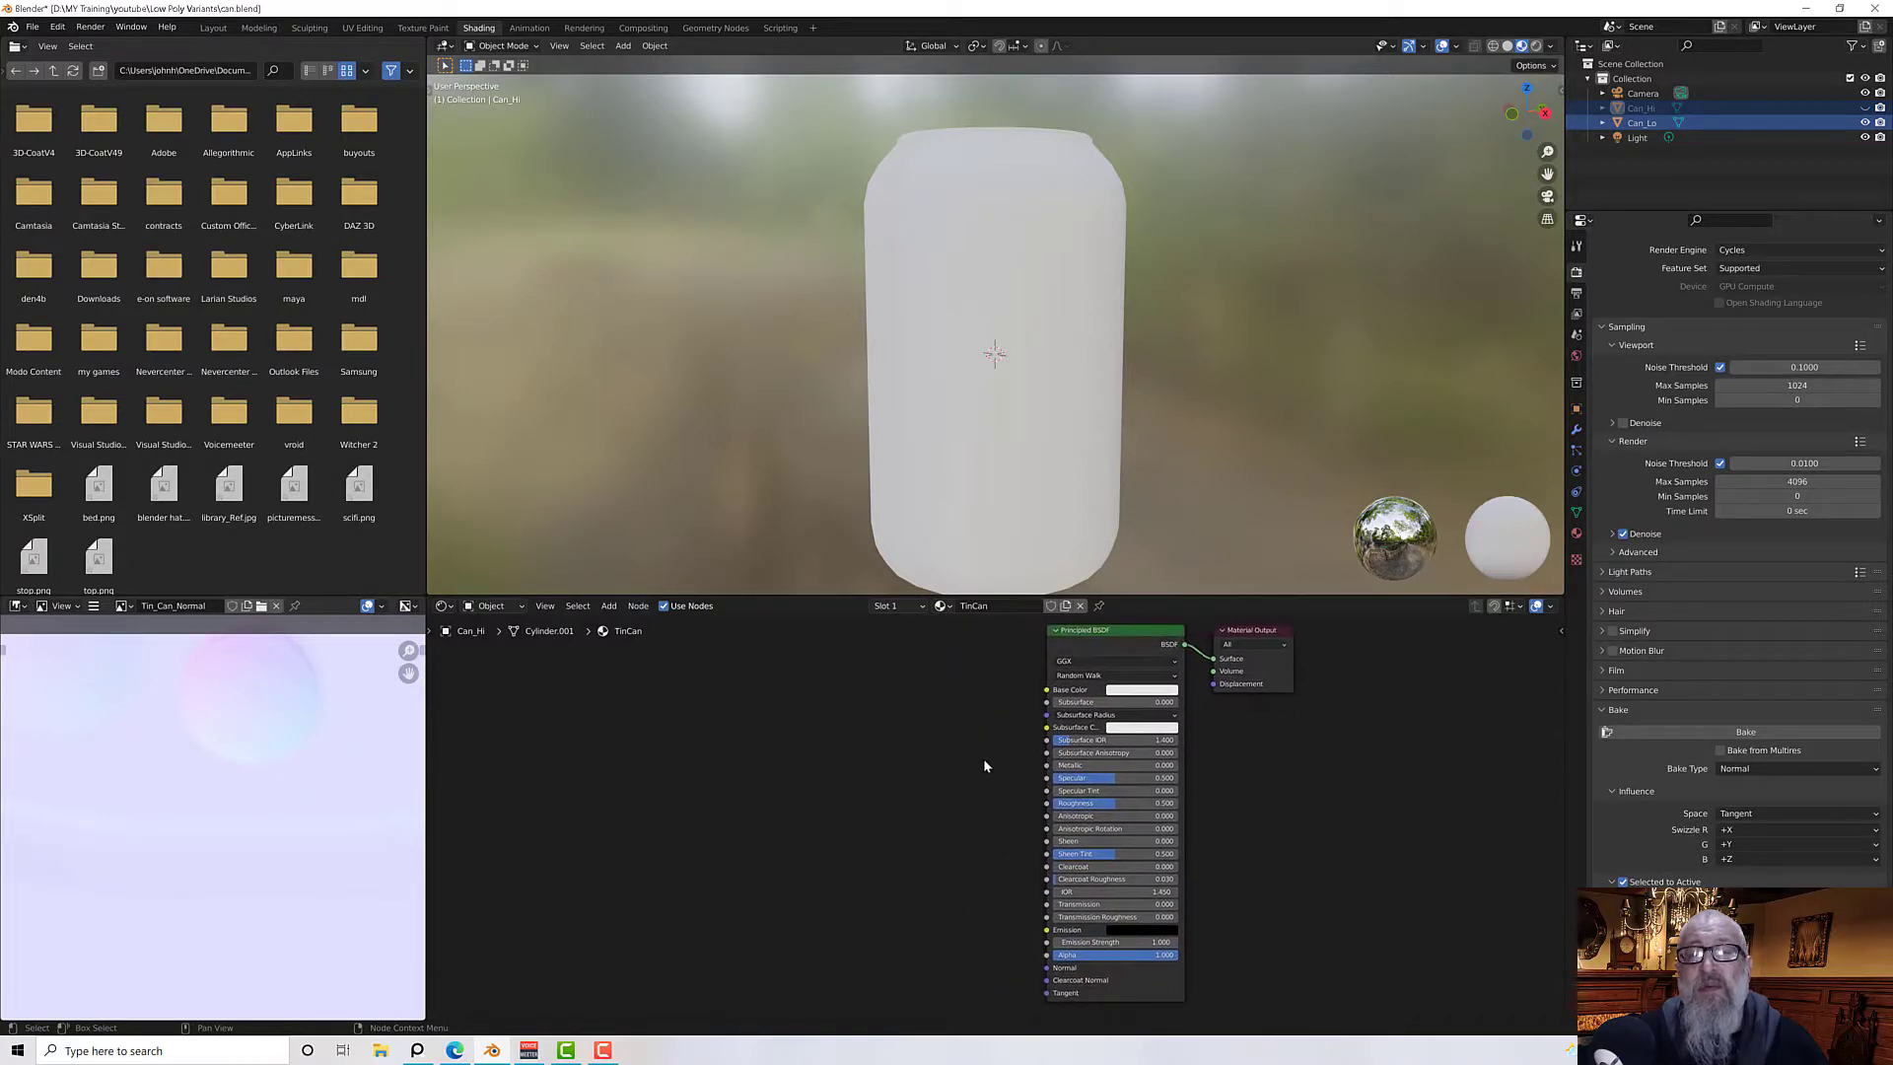
left_click(943, 613)
left_click(996, 636)
middle_click_drag(943, 745, 923, 682)
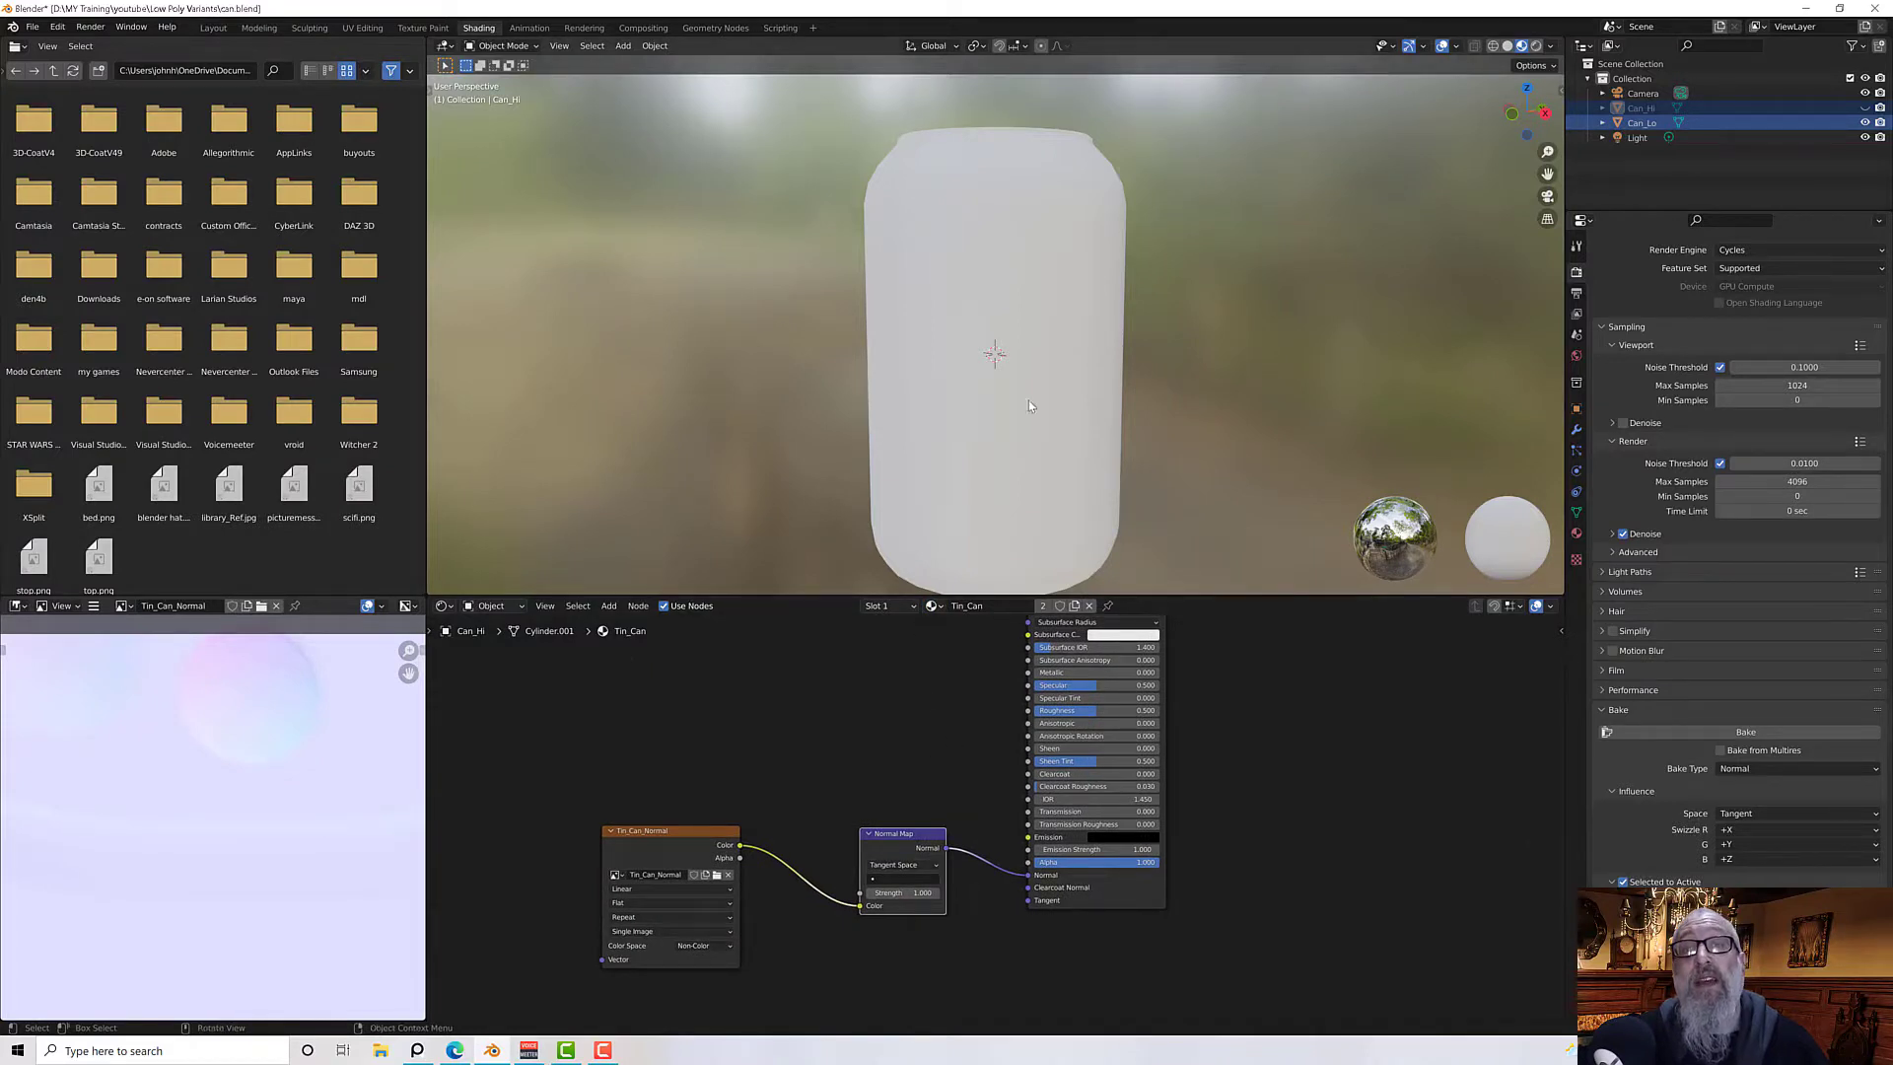
Switch the viewport to Rendered shading and orbit around the can to check the normal map
middle_click_drag(1028, 401, 1095, 434)
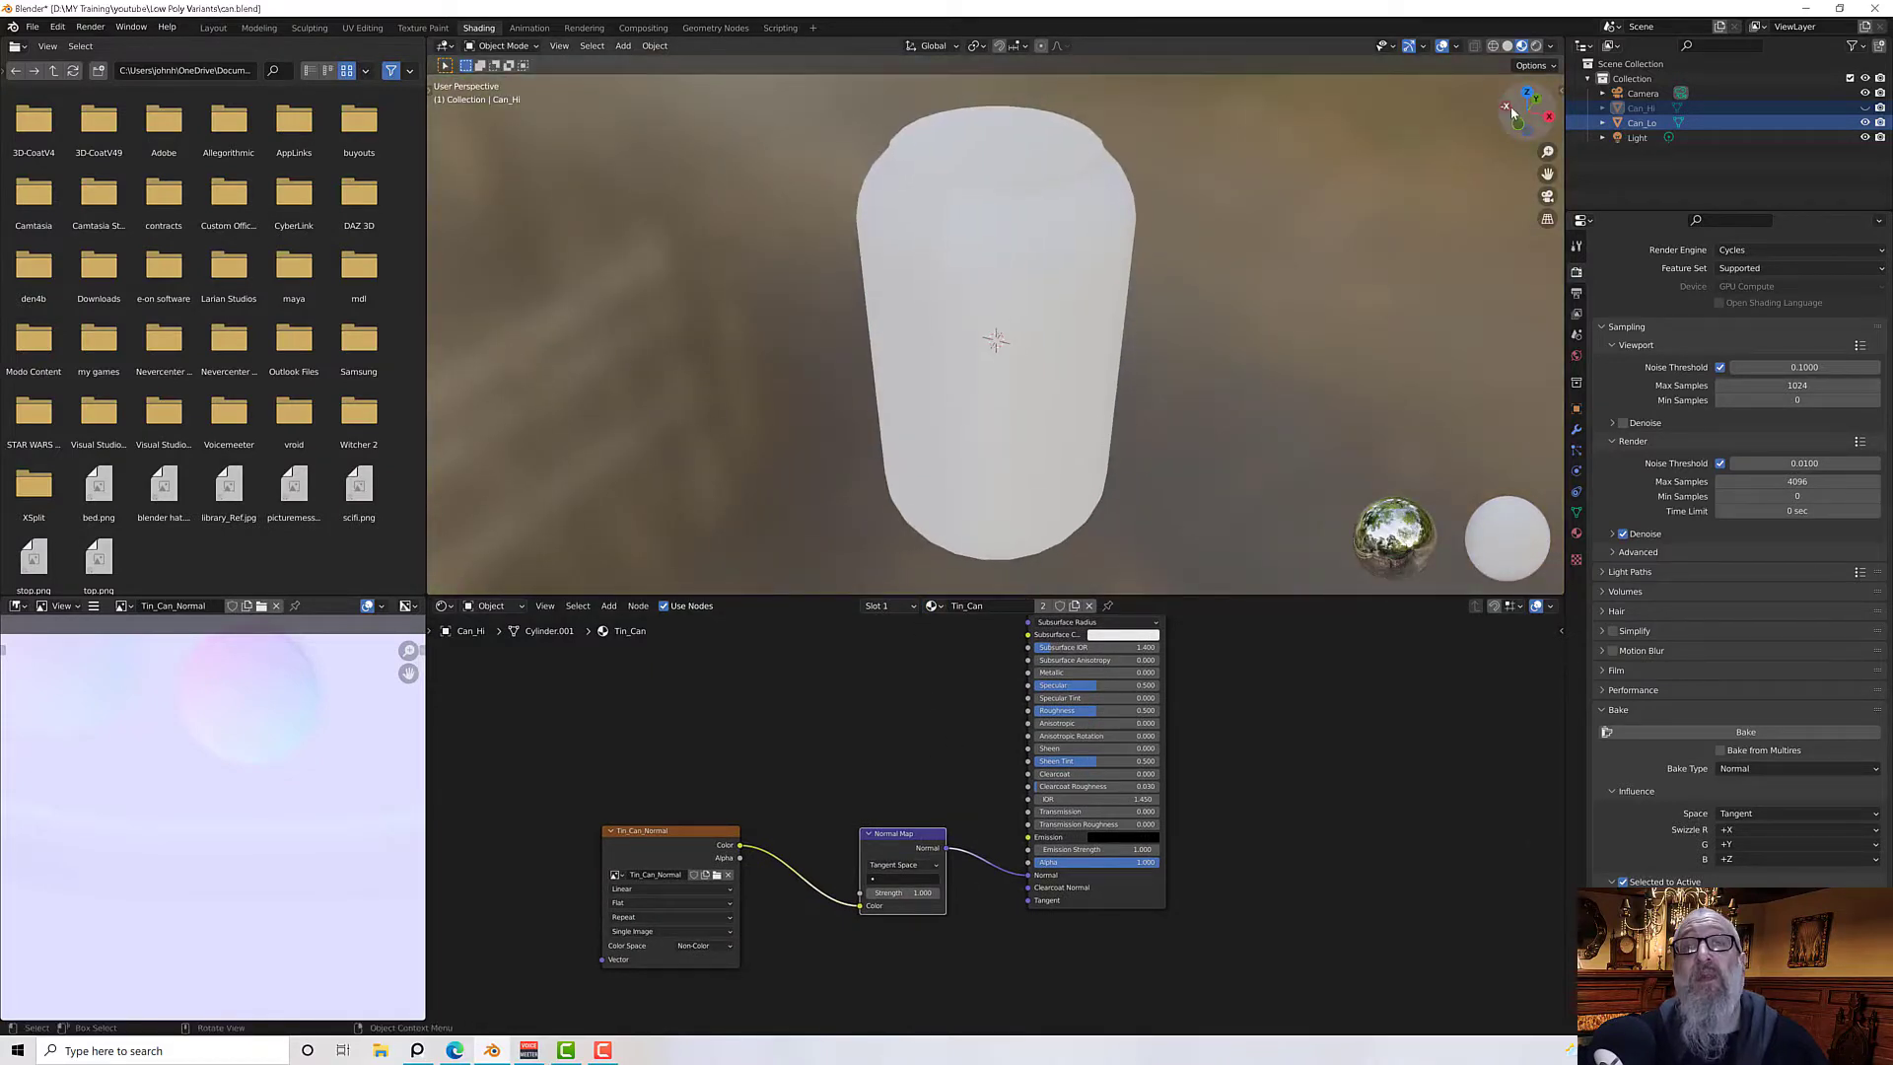
left_click(1535, 46)
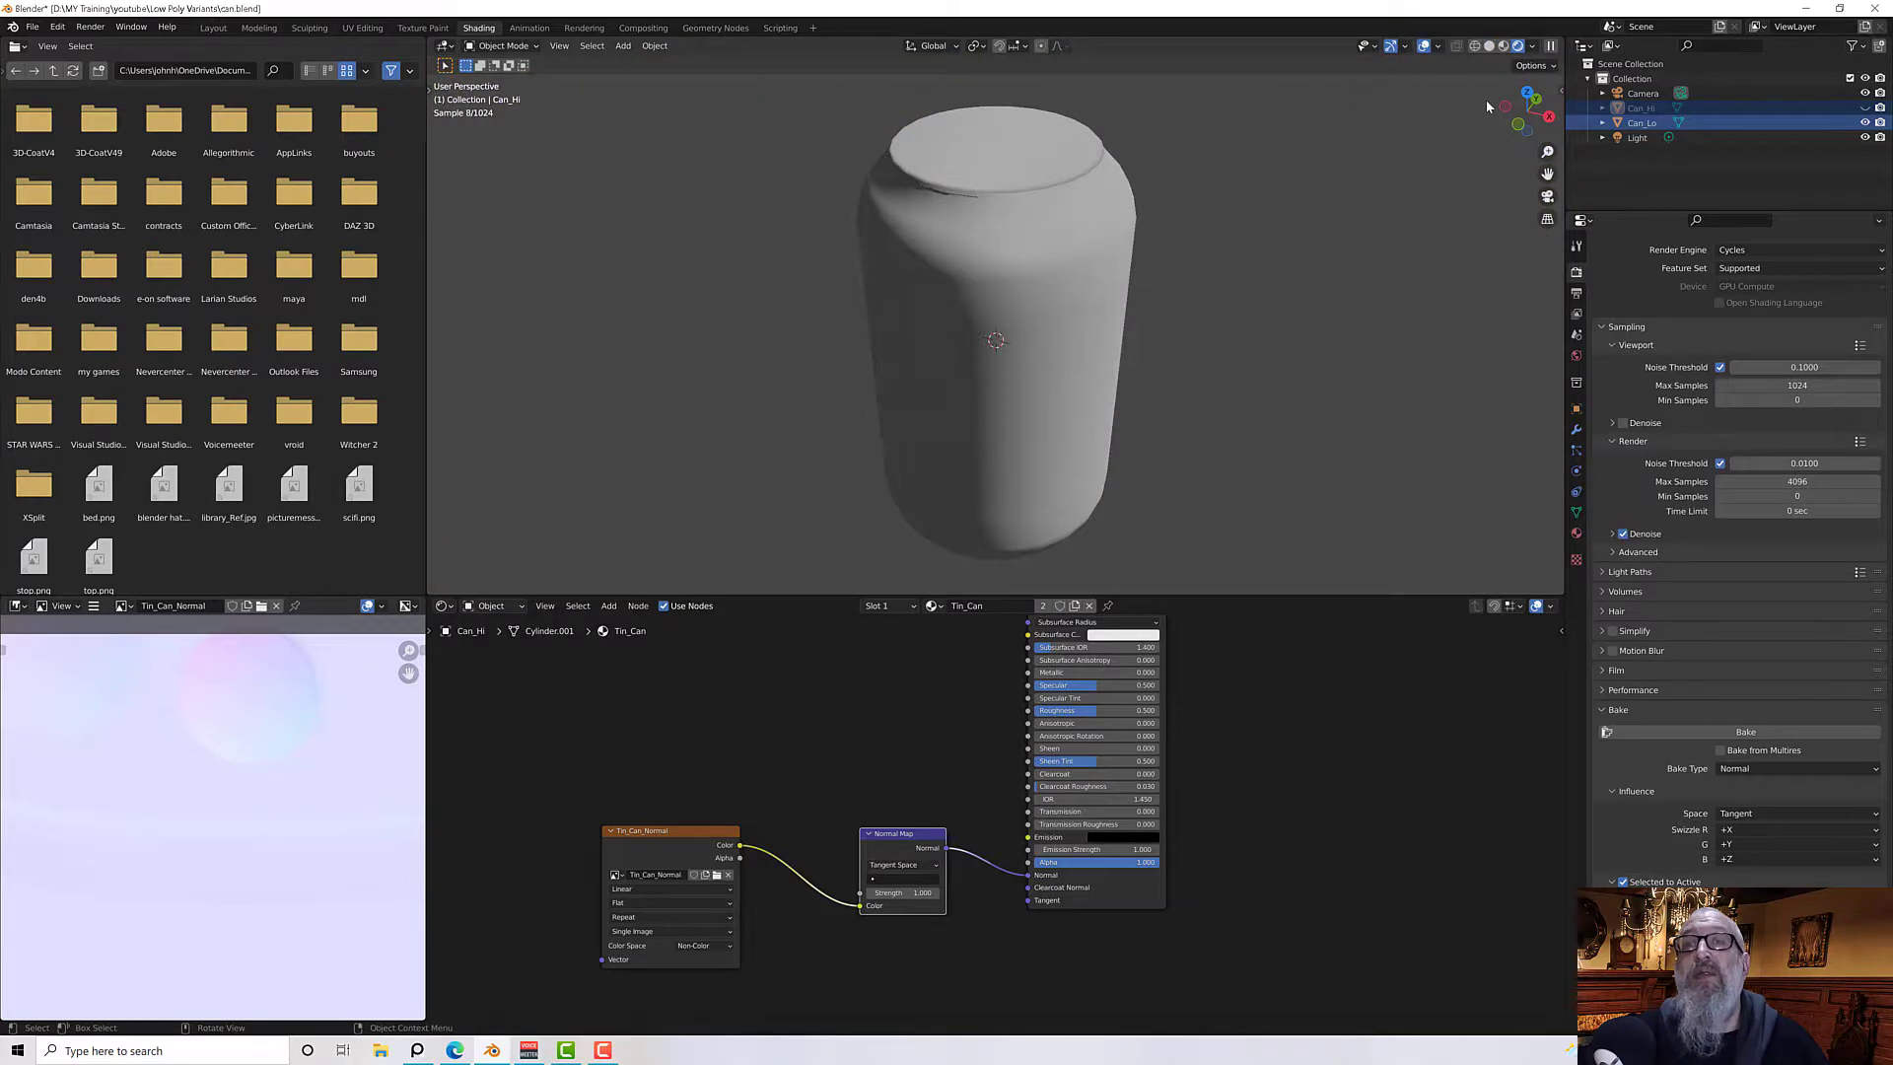
middle_click_drag(972, 728, 978, 718)
middle_click_drag(1061, 485, 1079, 473)
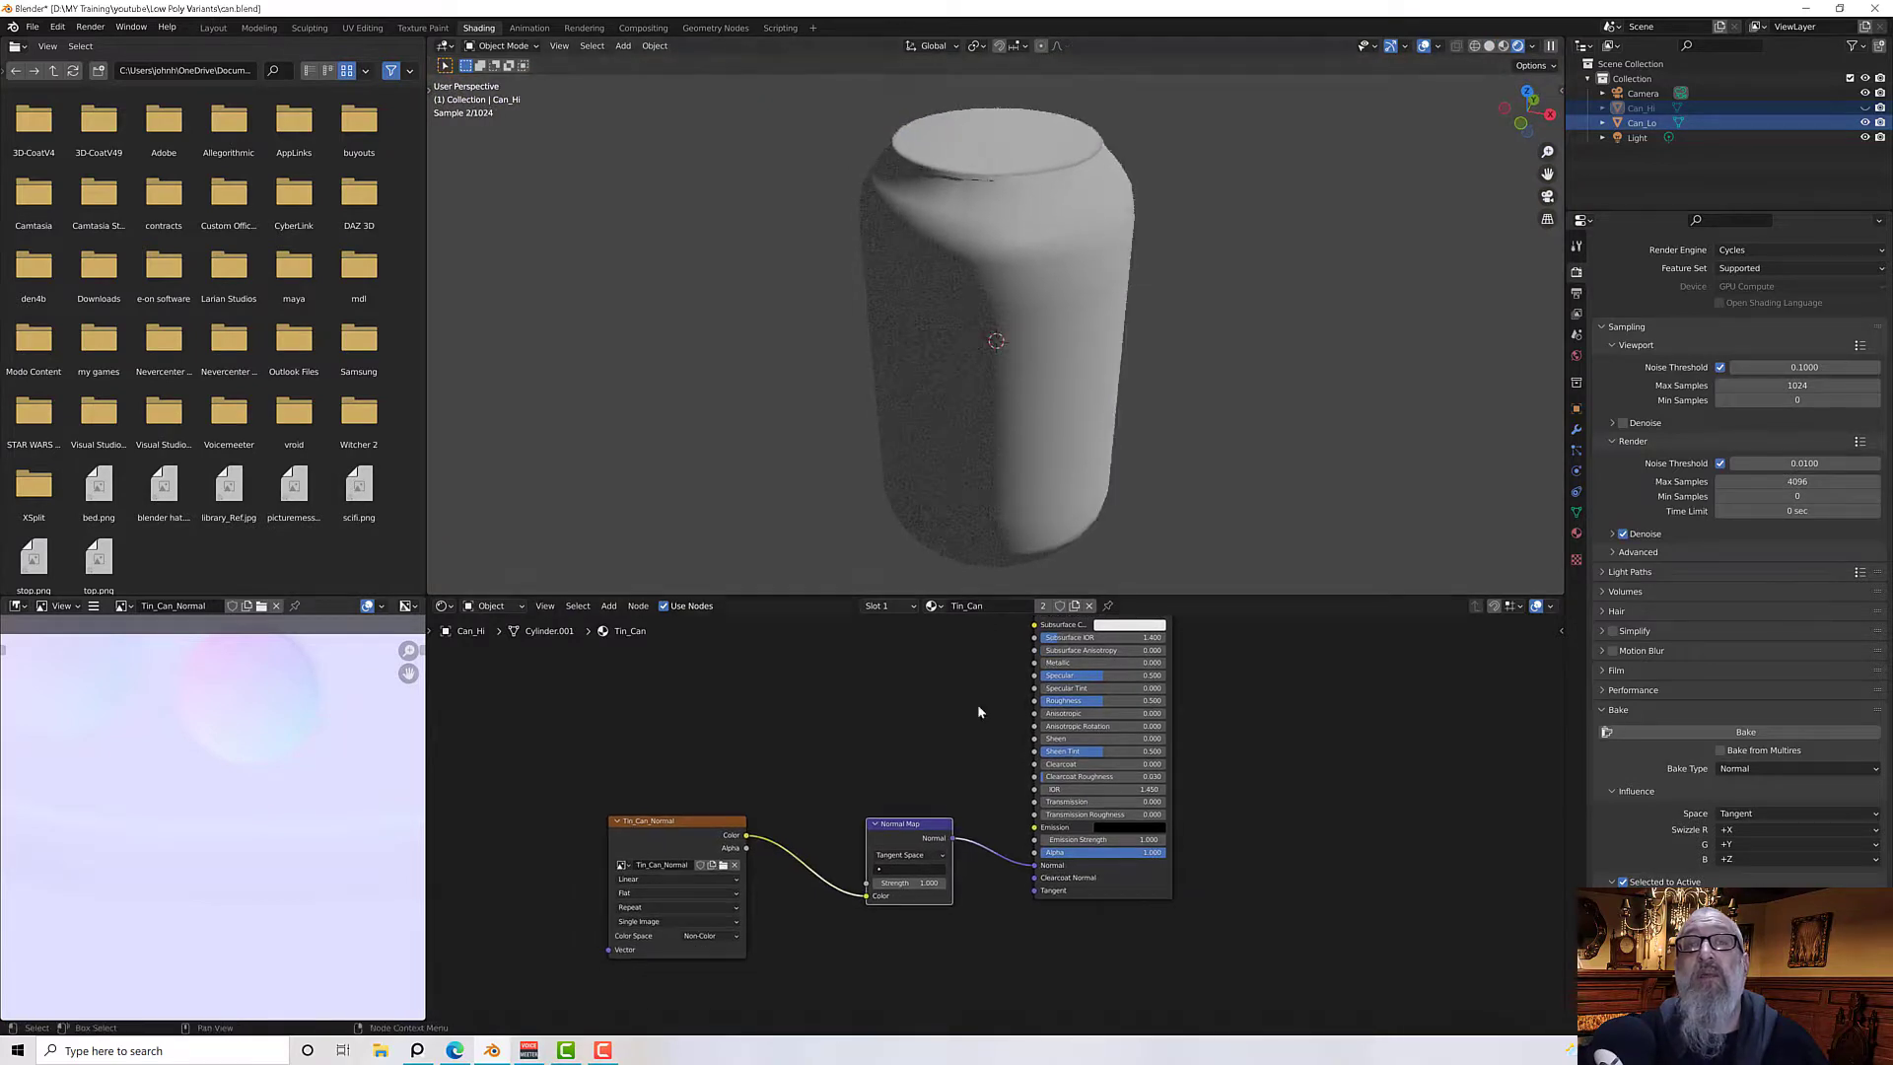
Disconnect the Normal Map from the BSDF Normal input, orbit to compare, and reconnect it
left_click_drag(1034, 865, 998, 857)
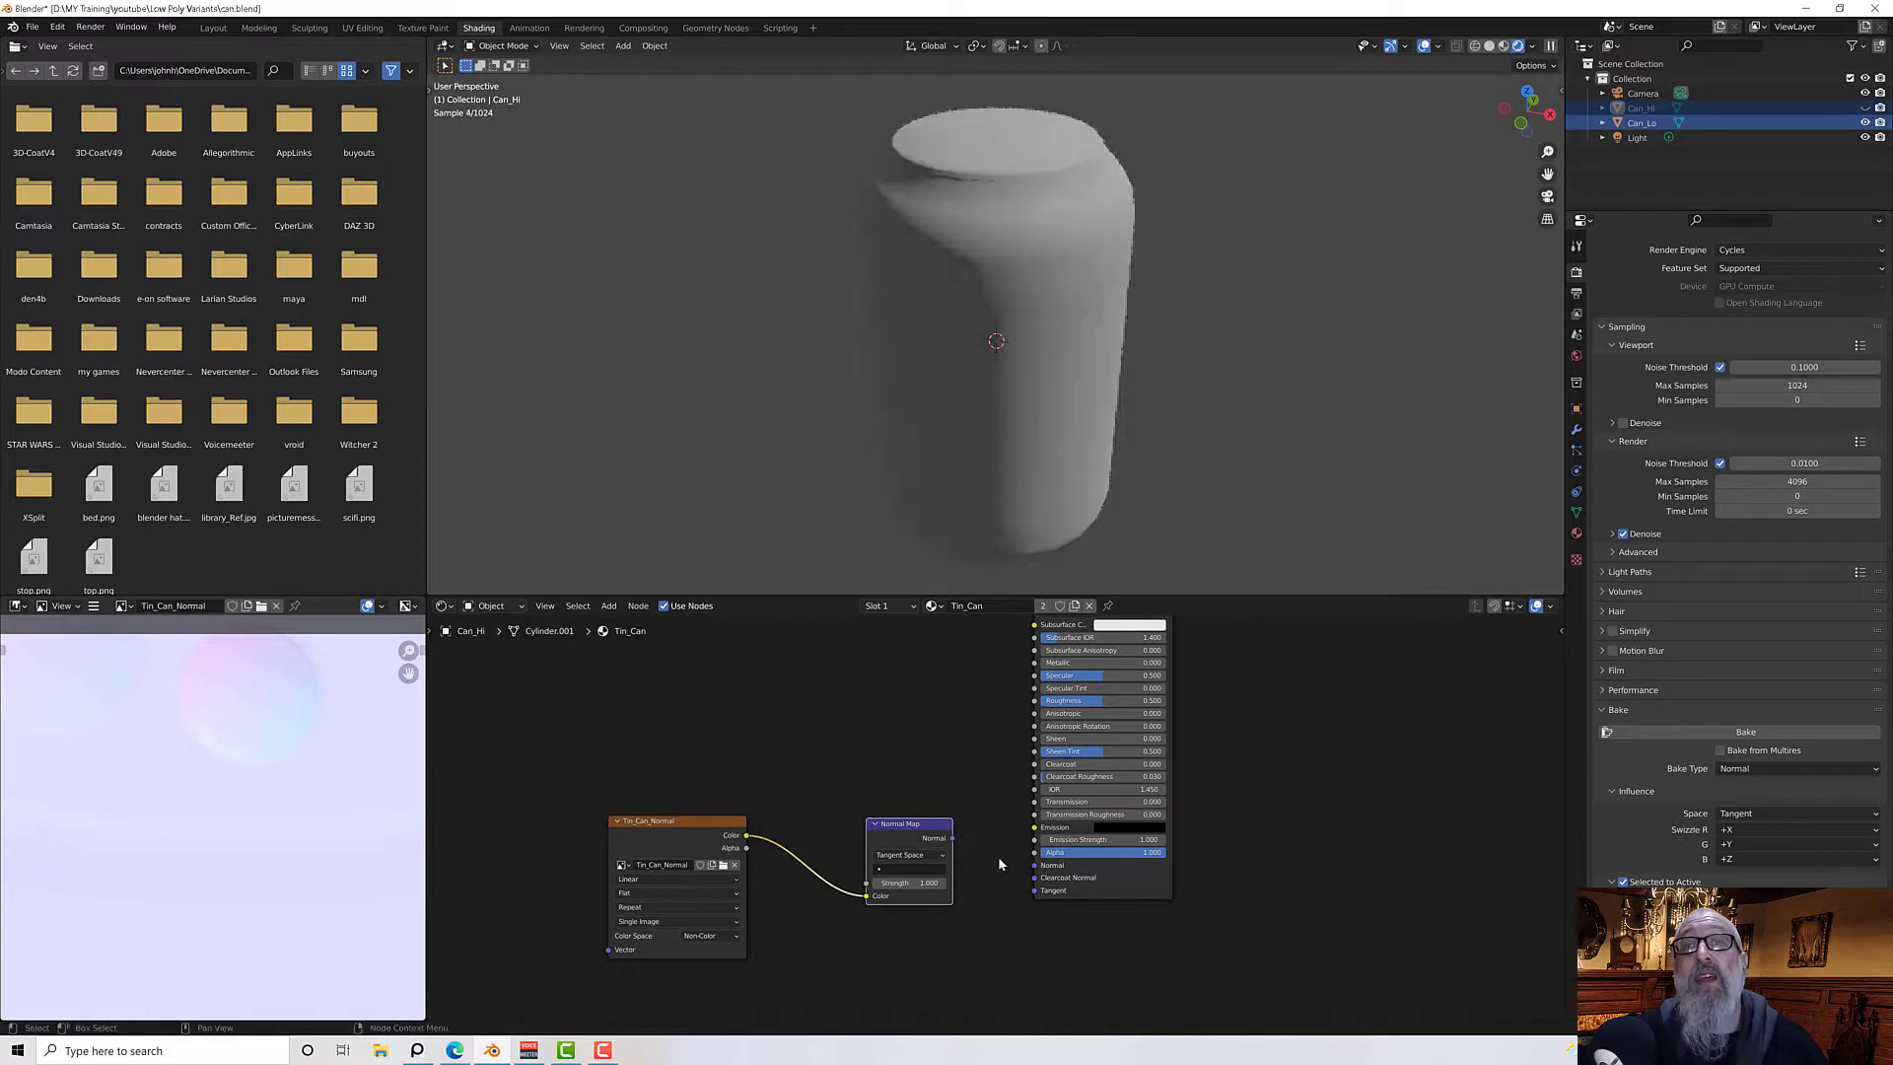
middle_click_drag(1061, 444, 933, 381)
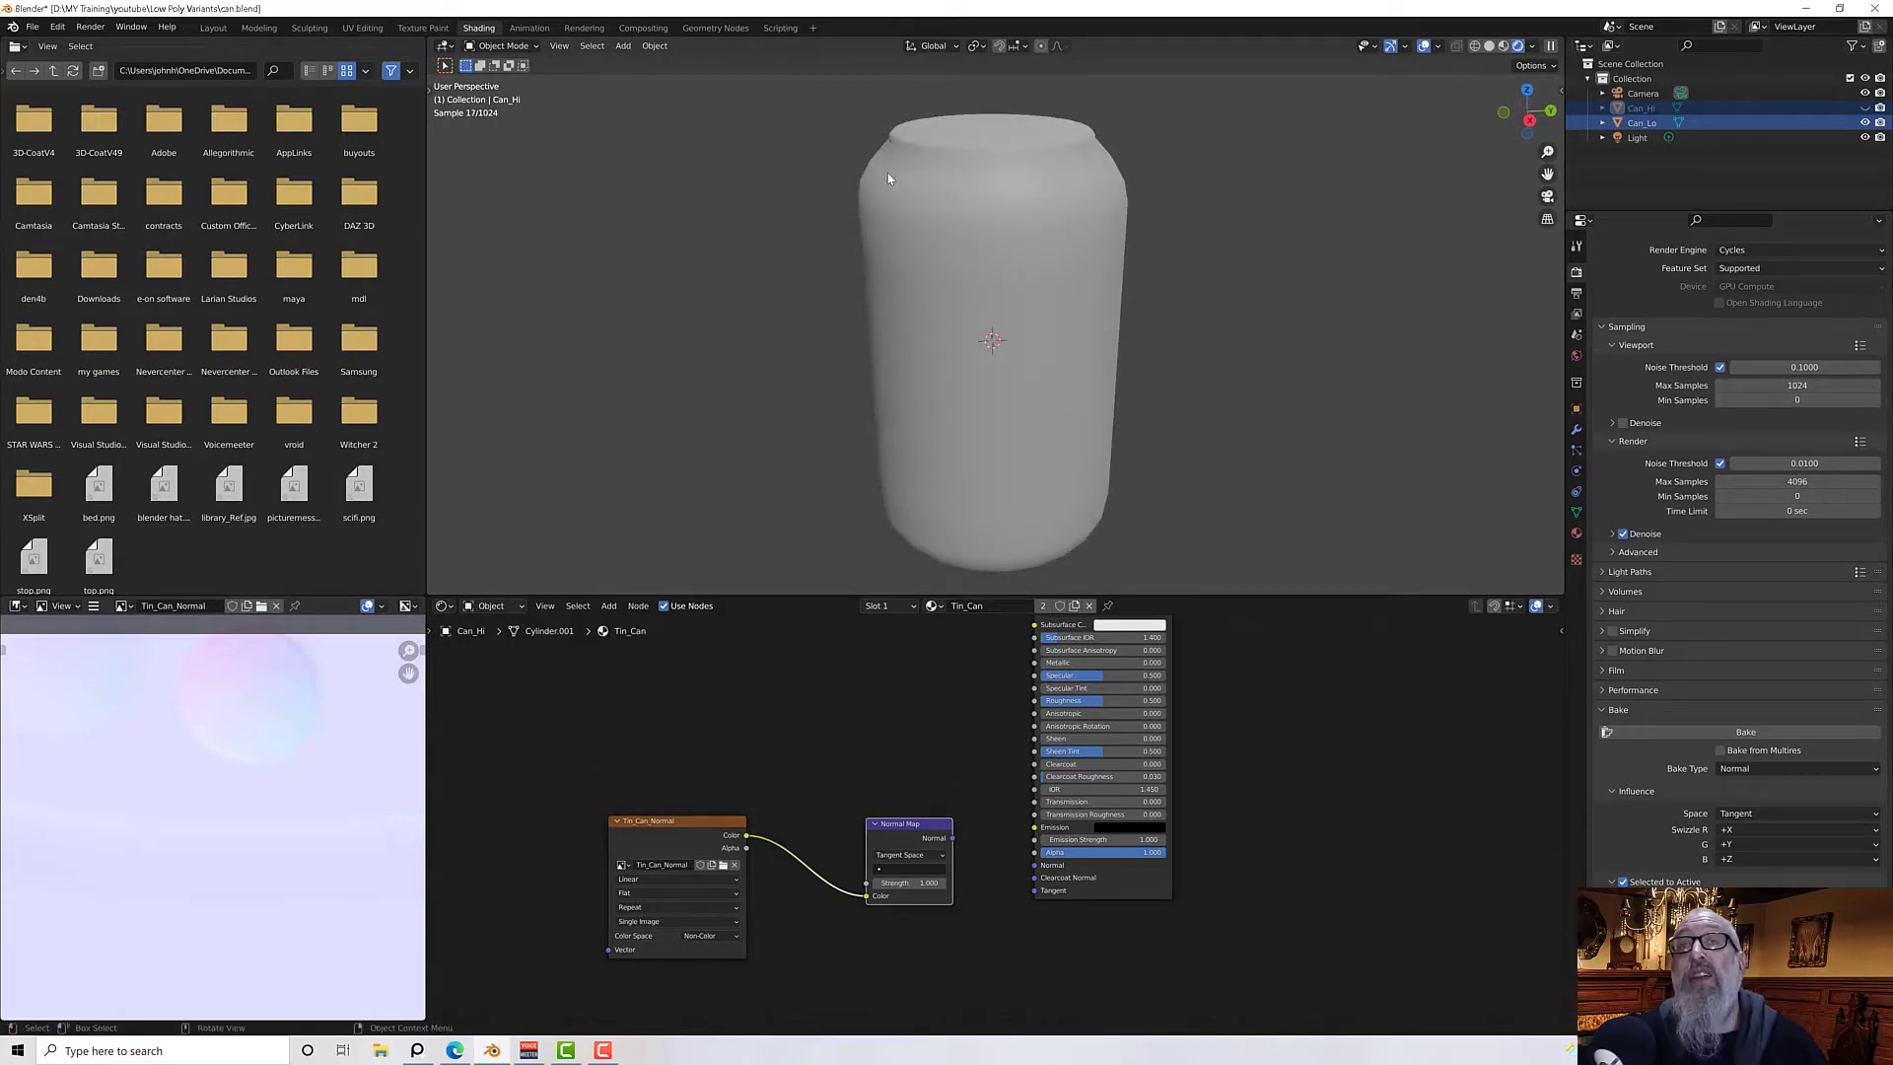
middle_click_drag(957, 321, 1012, 292)
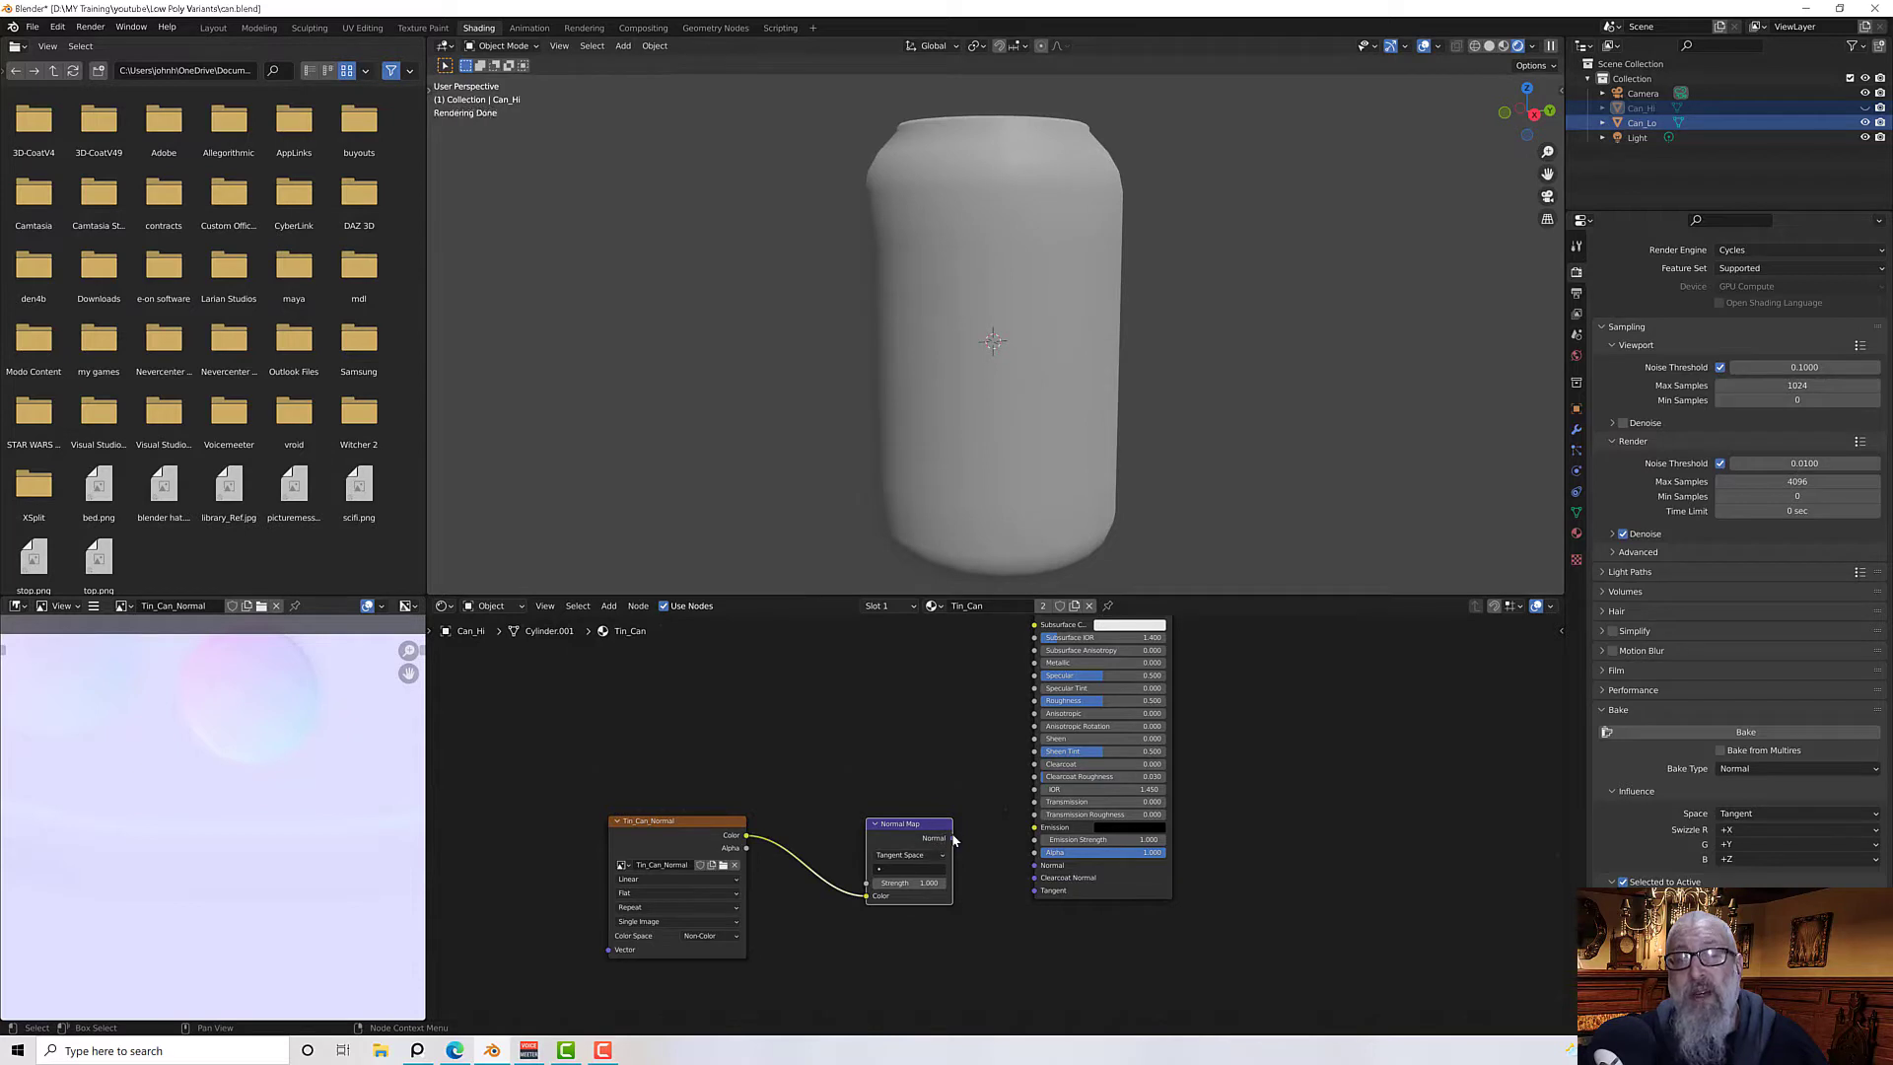
left_click_drag(948, 839, 1035, 865)
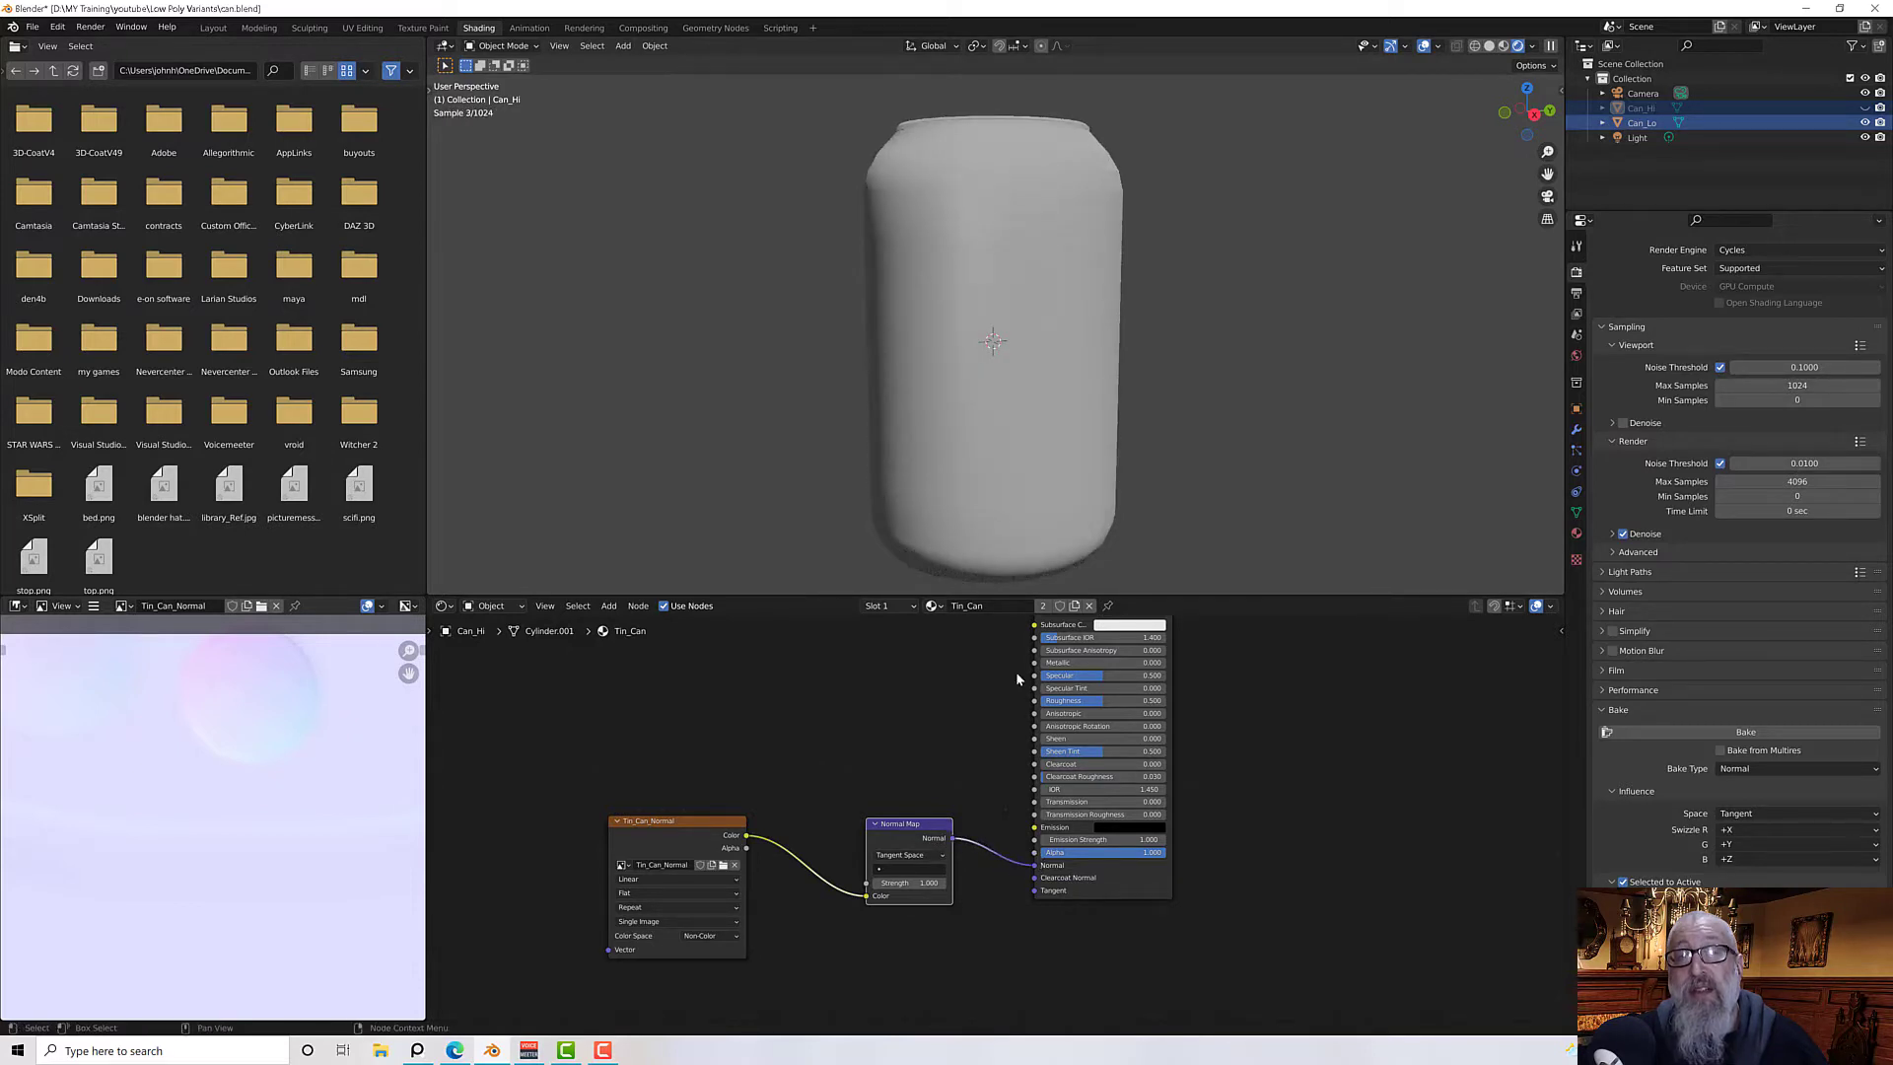
middle_click_drag(1170, 330, 1147, 360)
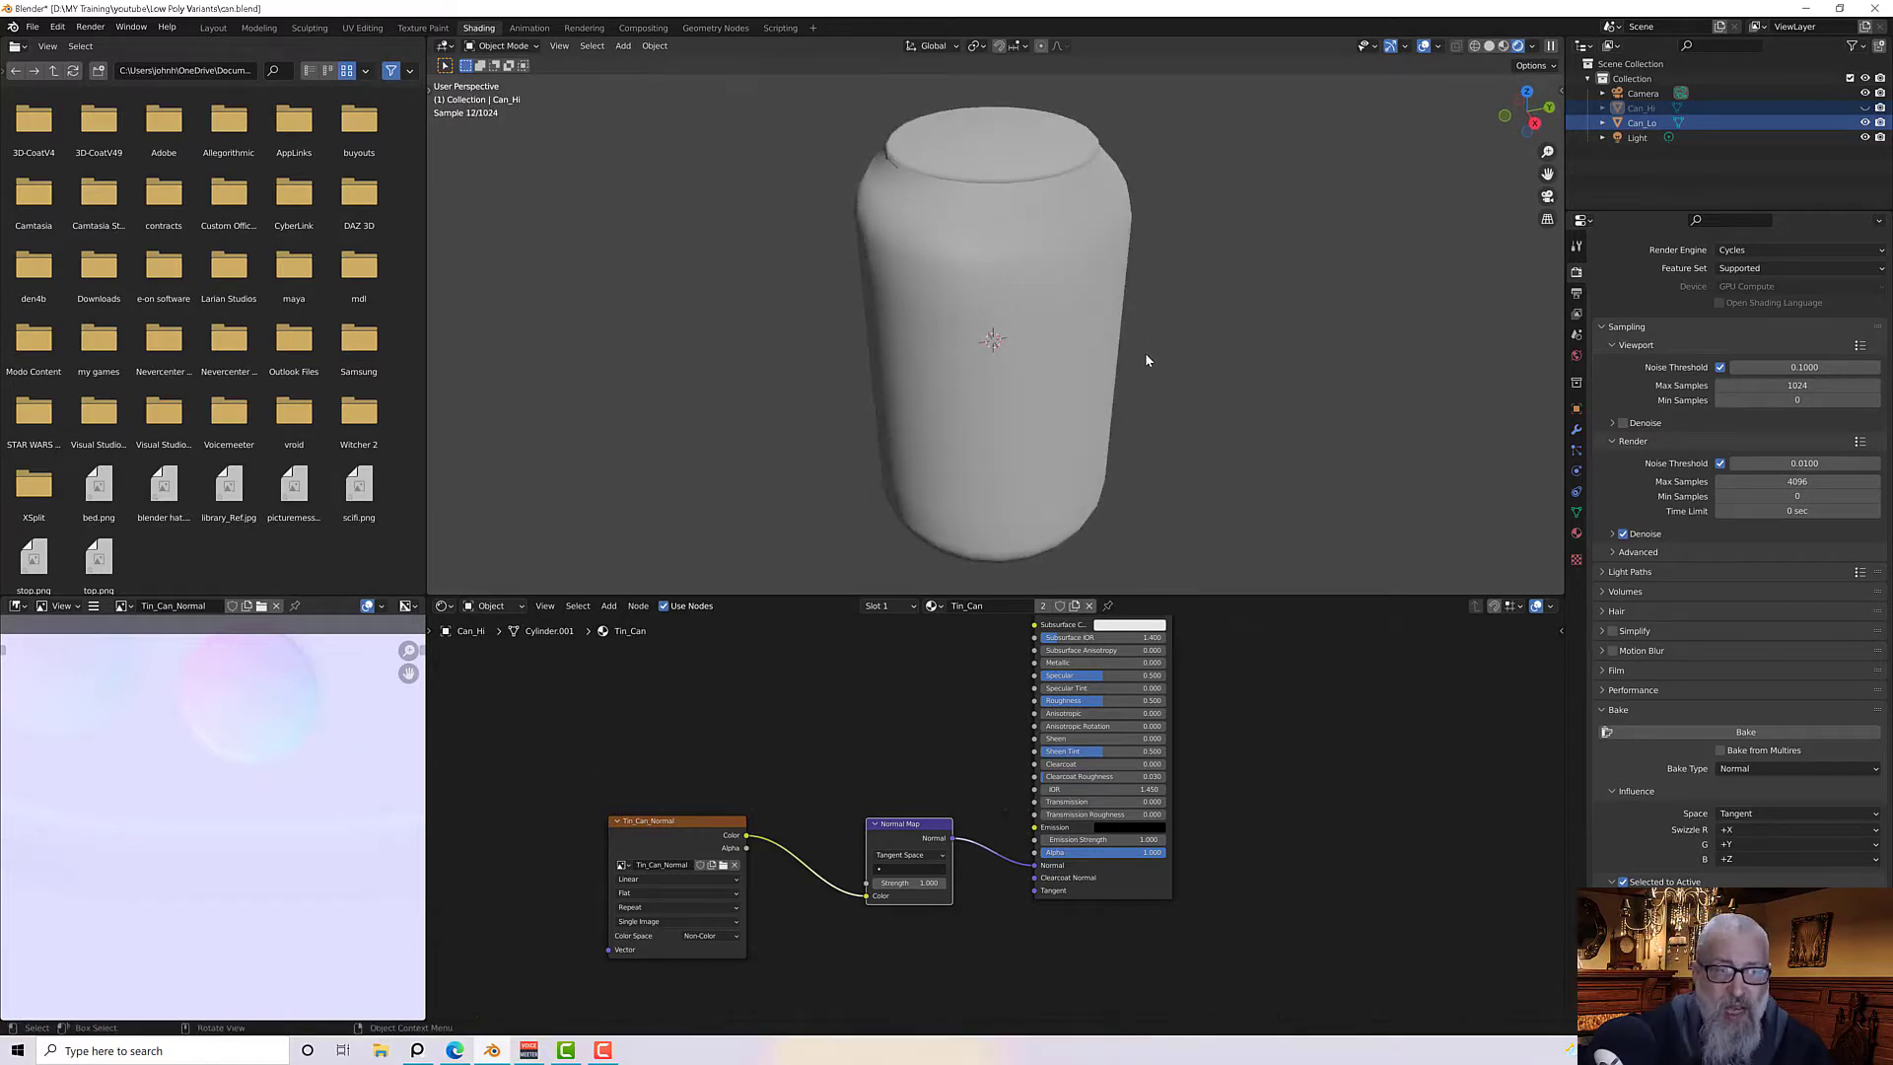